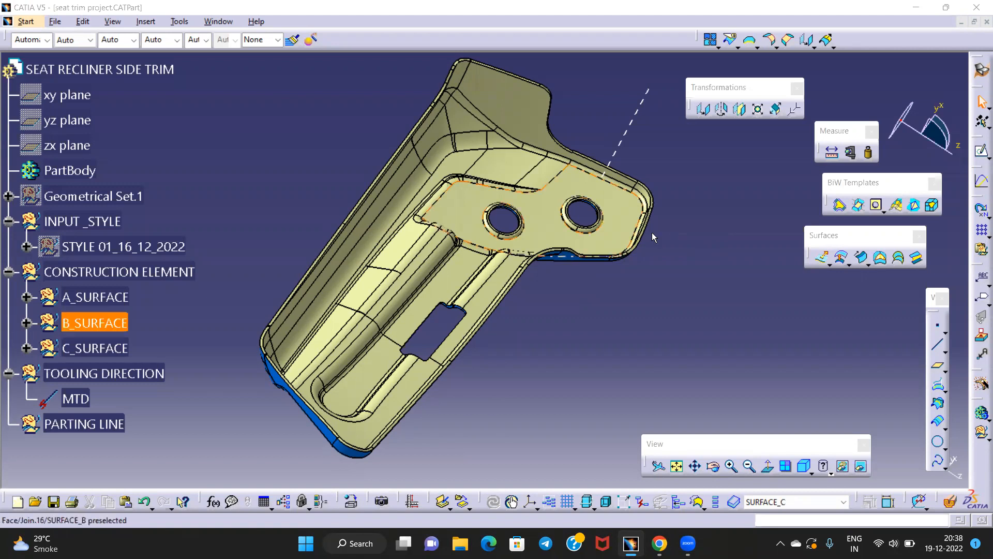
Orbit the part and highlight A_SURFACE, B_SURFACE and C_SURFACE to identify each one
{"action": "middle_click_drag", "start_coordinate": [520, 353], "coordinate": [562, 306]}
{"action": "middle_click_drag", "start_coordinate": [294, 314], "coordinate": [479, 350]}
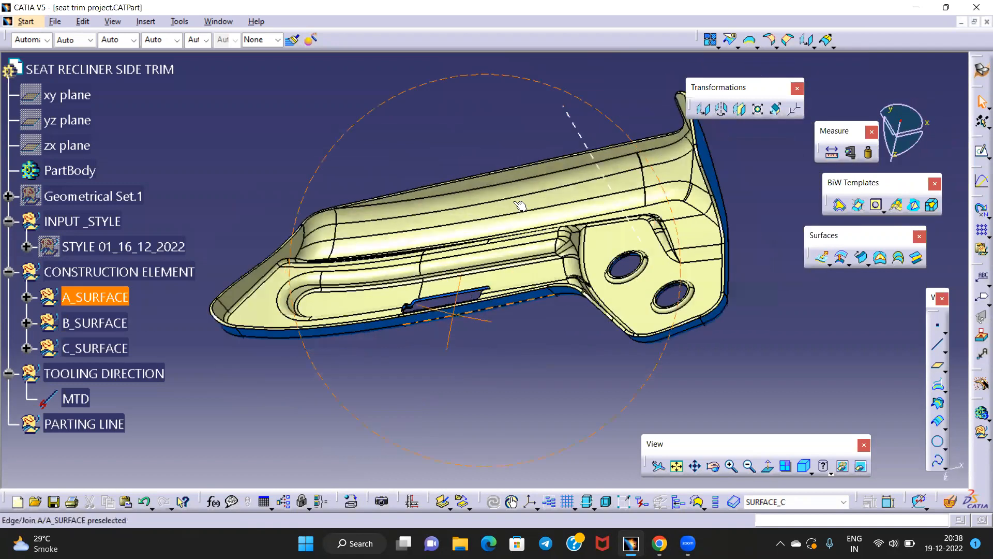
{"action": "middle_click_drag", "start_coordinate": [520, 206], "coordinate": [466, 243]}
{"action": "left_click", "coordinate": [104, 345]}
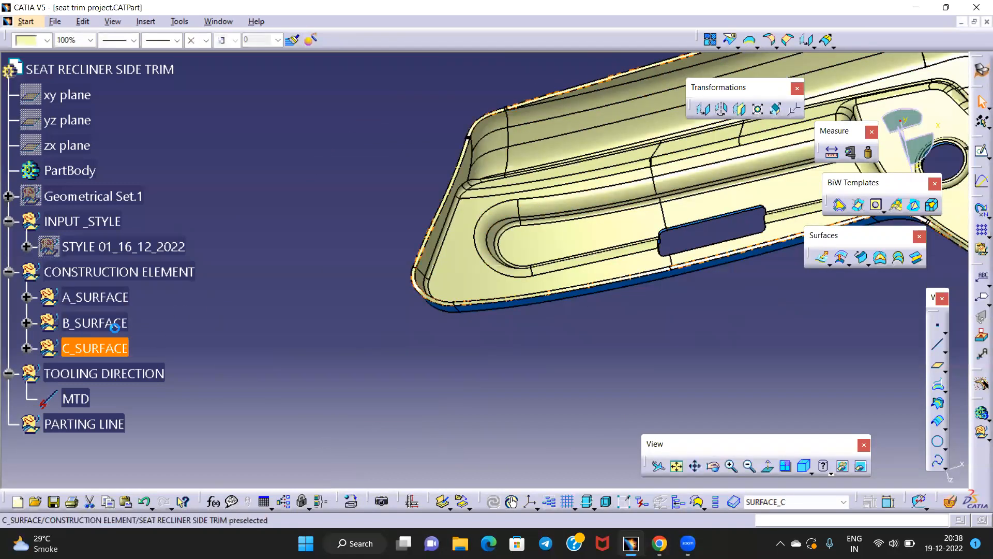
{"action": "middle_click_drag", "start_coordinate": [474, 310], "coordinate": [537, 336]}
{"action": "left_click", "coordinate": [537, 337]}
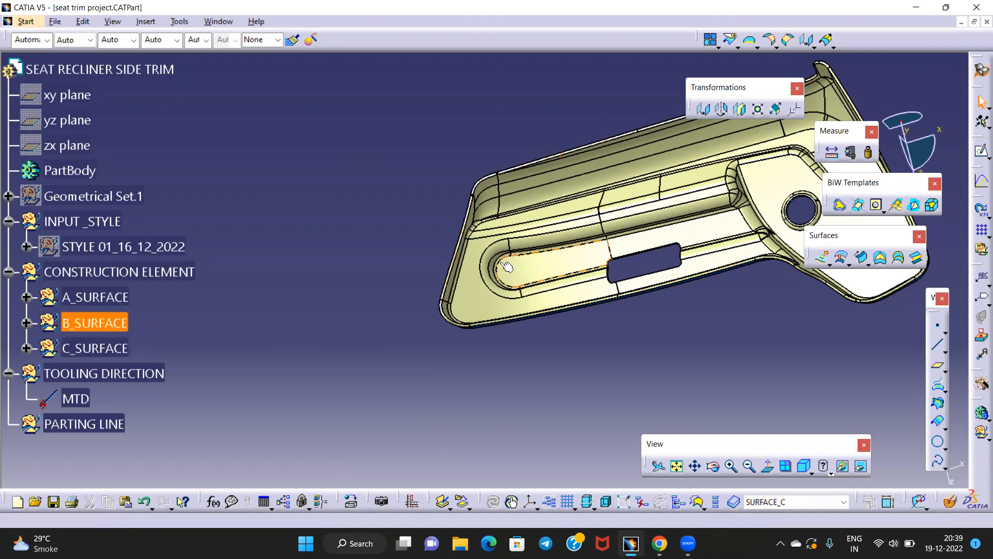
{"action": "middle_click_drag", "start_coordinate": [507, 267], "coordinate": [456, 264]}
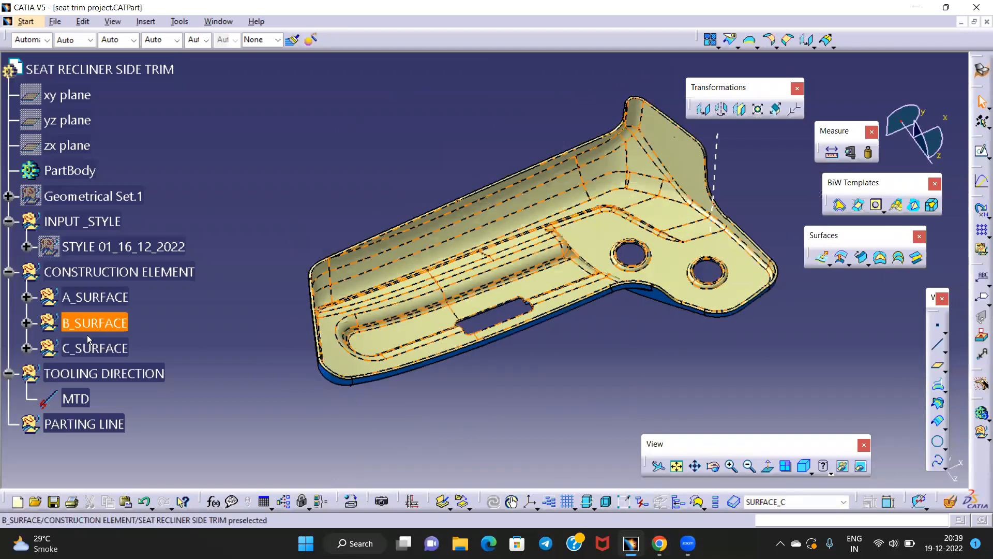
{"action": "middle_click_drag", "start_coordinate": [504, 348], "coordinate": [523, 326]}
{"action": "middle_click", "coordinate": [366, 333]}
{"action": "left_click", "coordinate": [111, 297]}
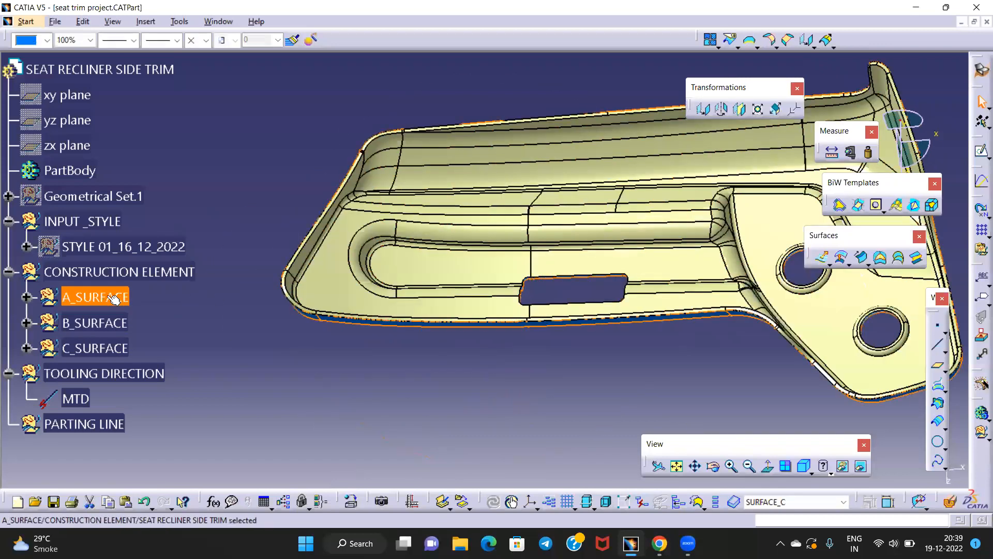
{"action": "left_click", "coordinate": [109, 325]}
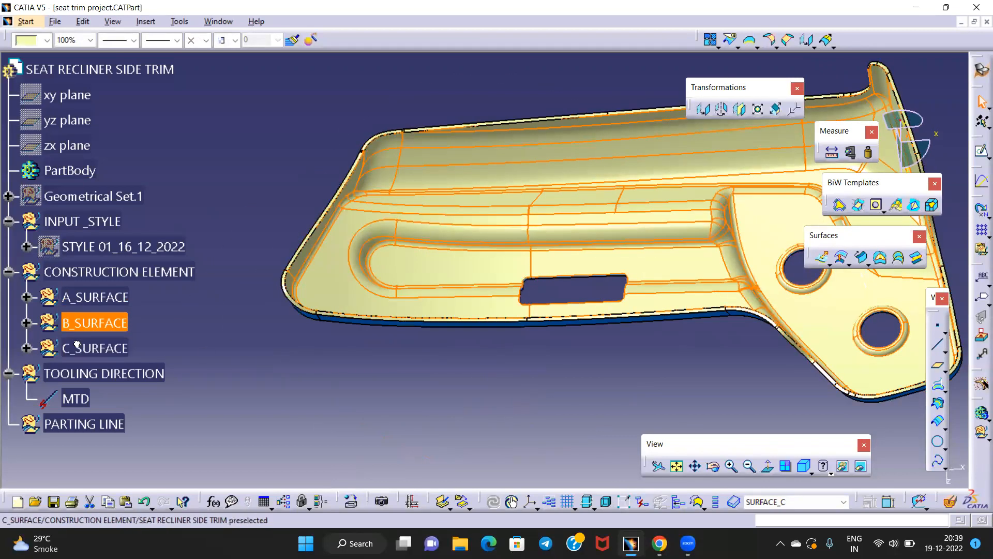
{"action": "left_click", "coordinate": [98, 348]}
{"action": "middle_click_drag", "start_coordinate": [341, 365], "coordinate": [373, 336]}
{"action": "middle_click_drag", "start_coordinate": [405, 266], "coordinate": [395, 234]}
{"action": "left_click", "coordinate": [300, 169]}
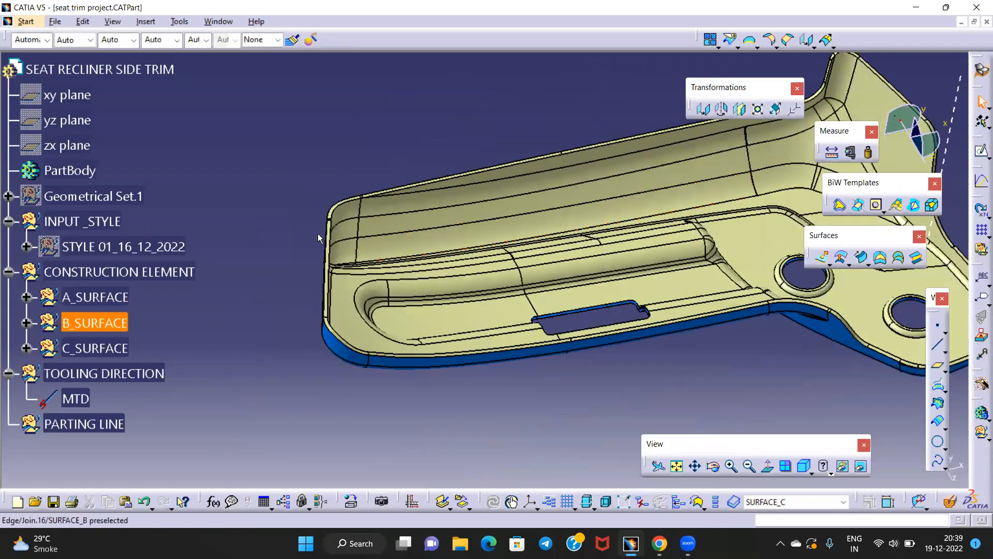
Hide A_SURFACE and B_SURFACE so only the C surface wall remains
{"action": "left_click", "coordinate": [98, 297]}
{"action": "right_click", "coordinate": [98, 296]}
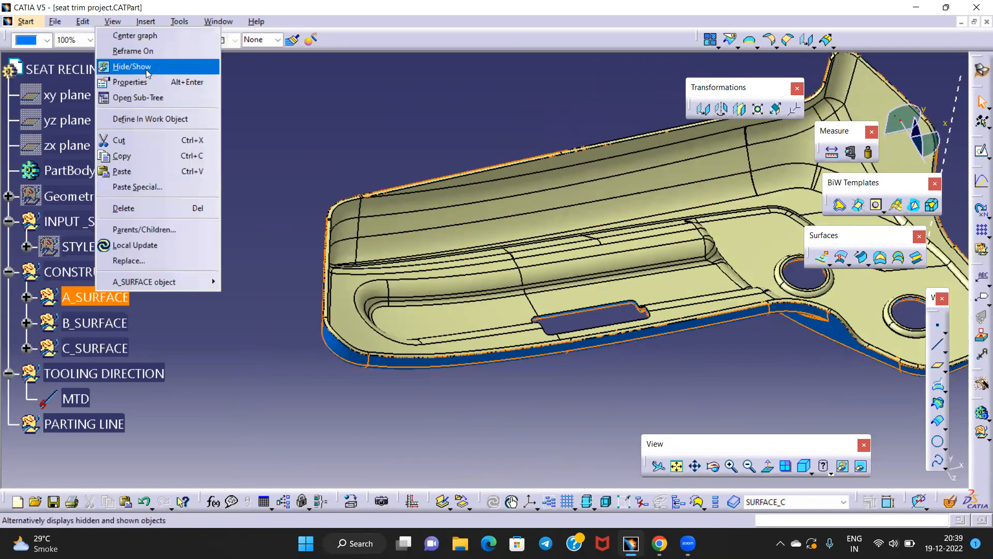
{"action": "left_click", "coordinate": [131, 66]}
{"action": "left_click", "coordinate": [96, 323]}
{"action": "right_click", "coordinate": [96, 322]}
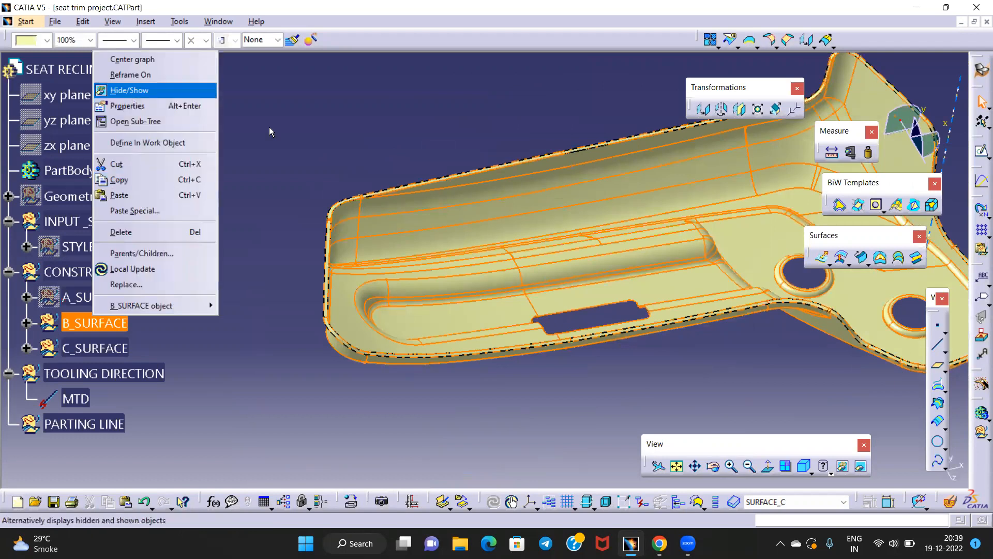
{"action": "left_click", "coordinate": [131, 95]}
{"action": "middle_click_drag", "start_coordinate": [402, 215], "coordinate": [374, 256]}
Expand C_SURFACE > SURFACE_C and review Sweep.2's definition, closing it without changes
{"action": "left_click", "coordinate": [26, 348]}
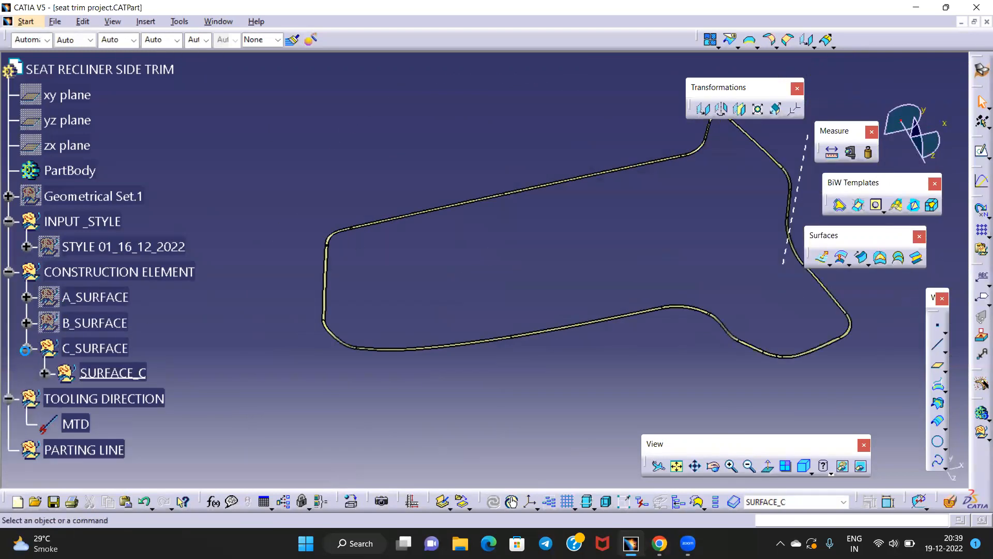
{"action": "left_click", "coordinate": [44, 373]}
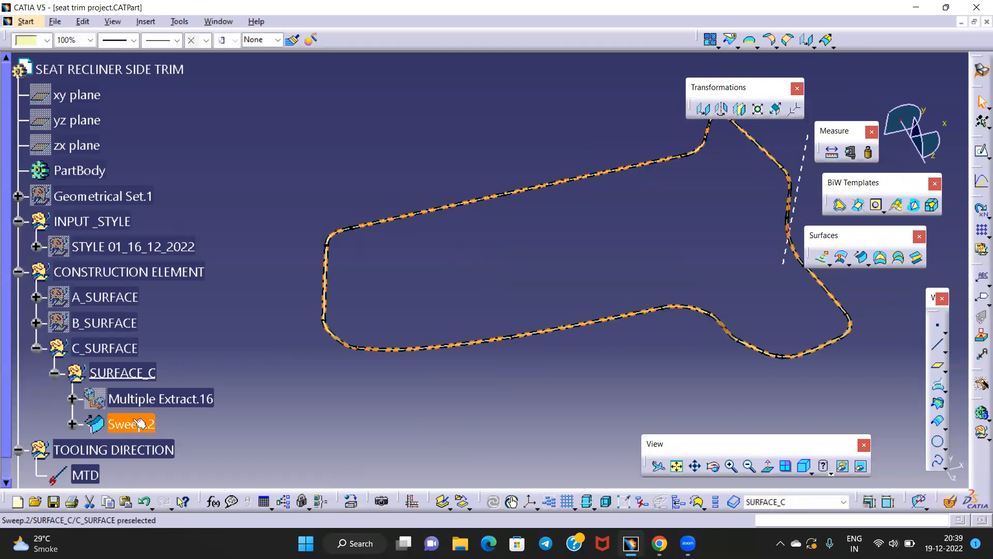
{"action": "left_click", "coordinate": [139, 423]}
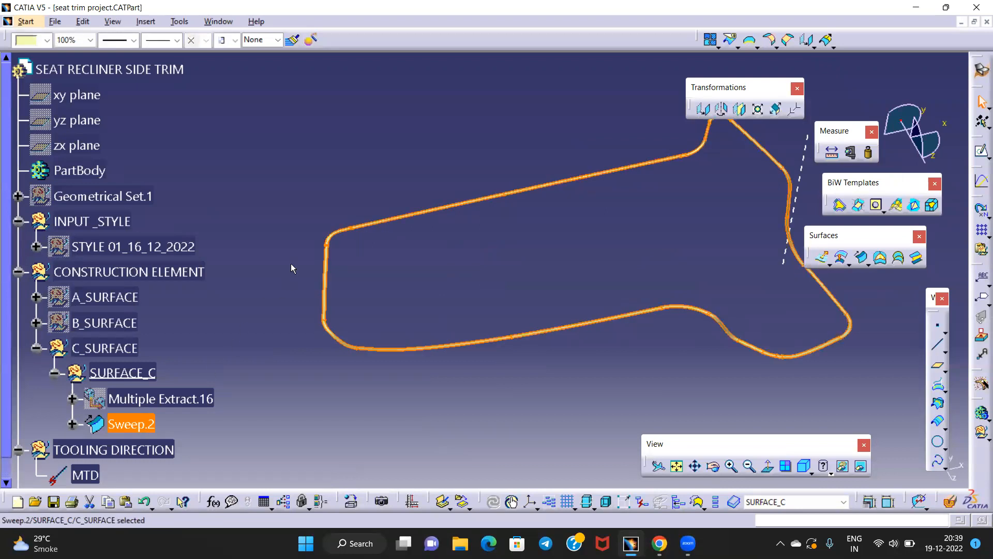
{"action": "double_click", "coordinate": [135, 424]}
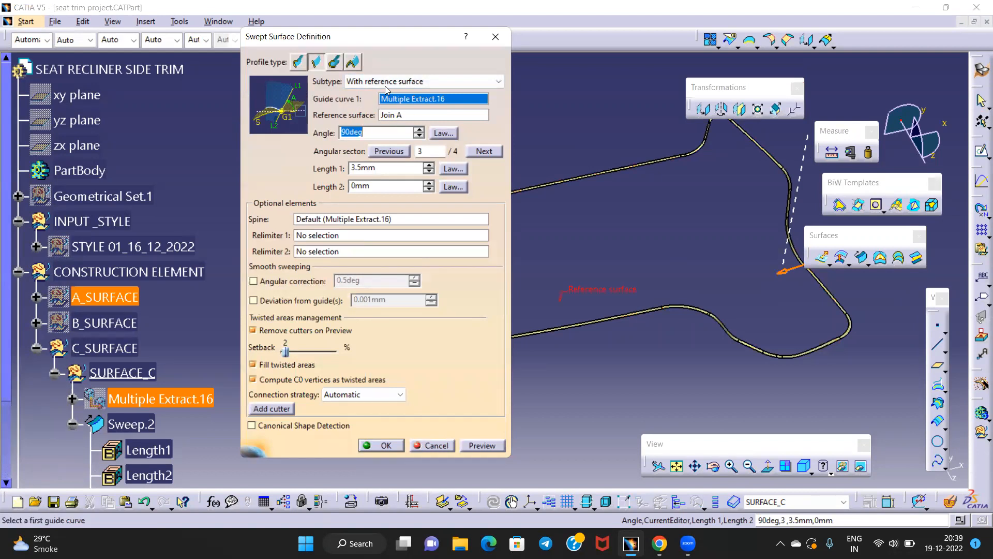
{"action": "left_click_drag", "start_coordinate": [428, 41], "coordinate": [420, 104]}
{"action": "left_click", "coordinate": [478, 105]}
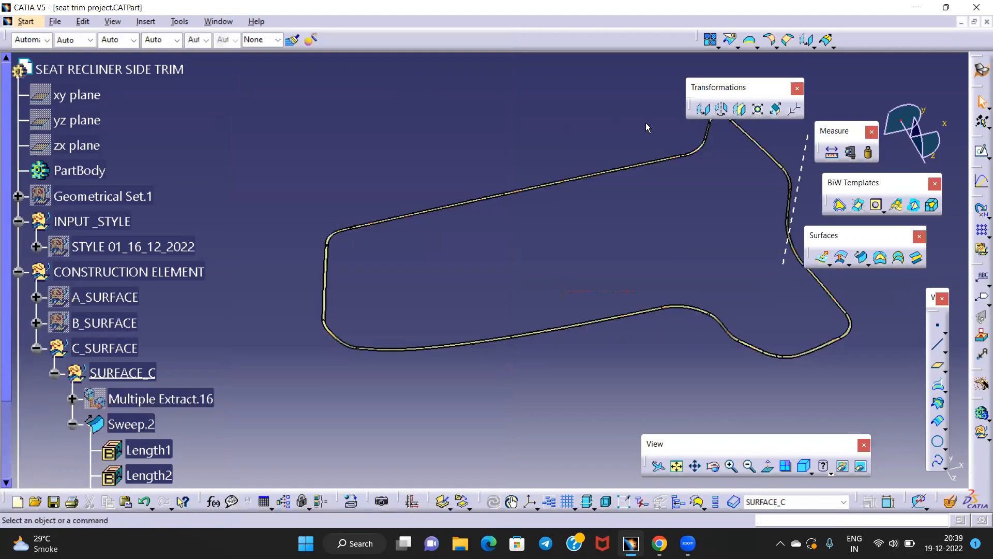
Show A_SURFACE again and set the Normal View of the part
{"action": "right_click", "coordinate": [119, 299]}
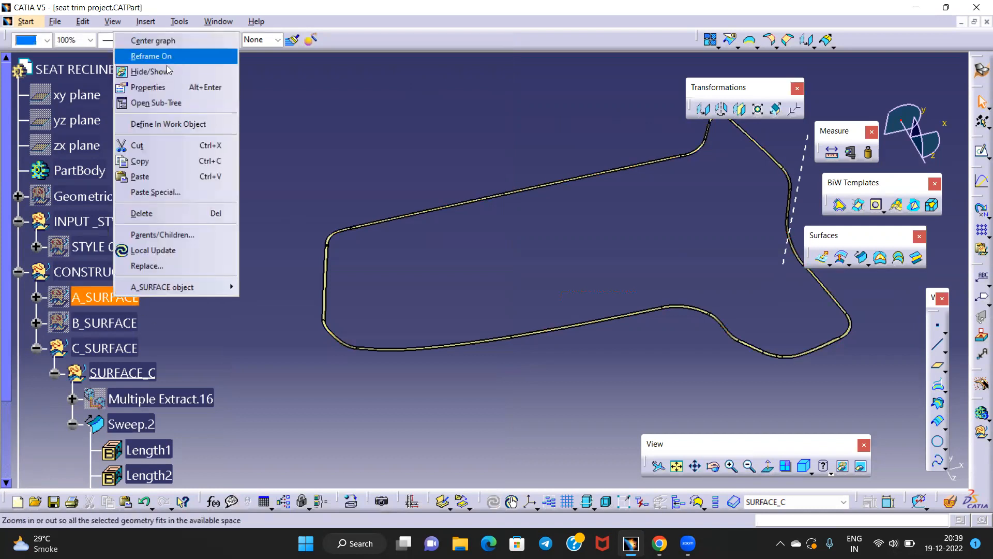
{"action": "left_click", "coordinate": [150, 72]}
{"action": "middle_click_drag", "start_coordinate": [566, 226], "coordinate": [425, 227]}
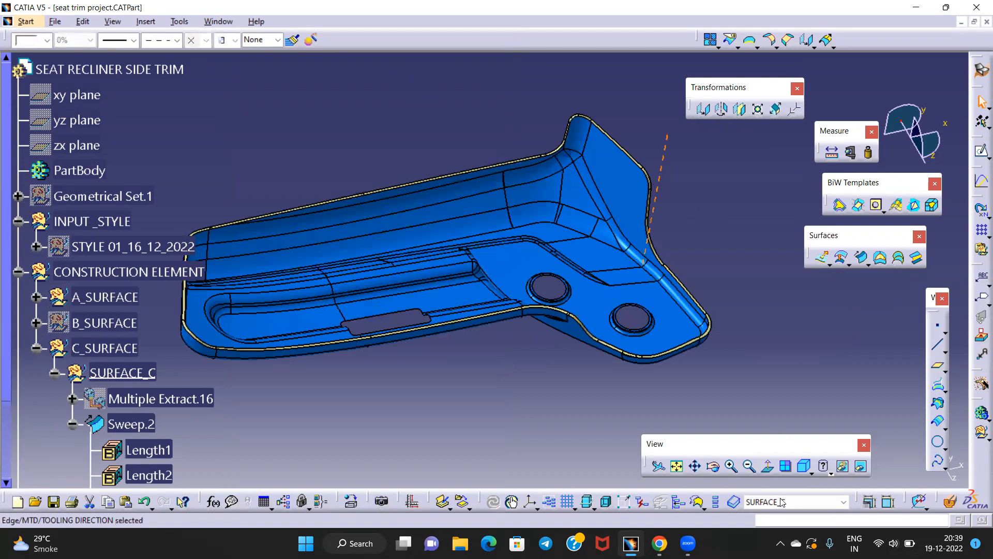
{"action": "left_click", "coordinate": [768, 466]}
{"action": "middle_click_drag", "start_coordinate": [562, 386], "coordinate": [648, 381]}
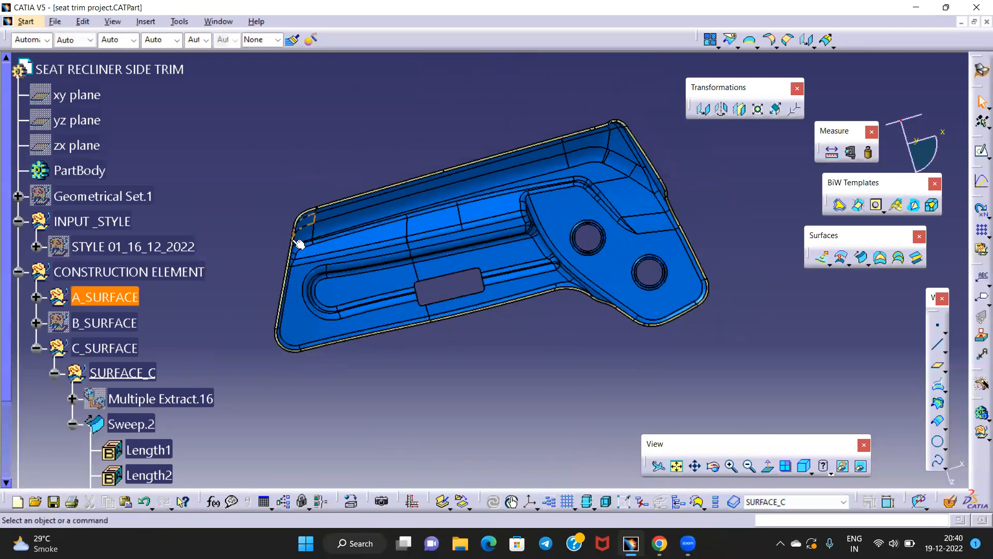
{"action": "middle_click_drag", "start_coordinate": [326, 362], "coordinate": [361, 335]}
Highlight the SURFACE_C wall and pan and zoom to inspect it against A_SURFACE
{"action": "left_click", "coordinate": [131, 372]}
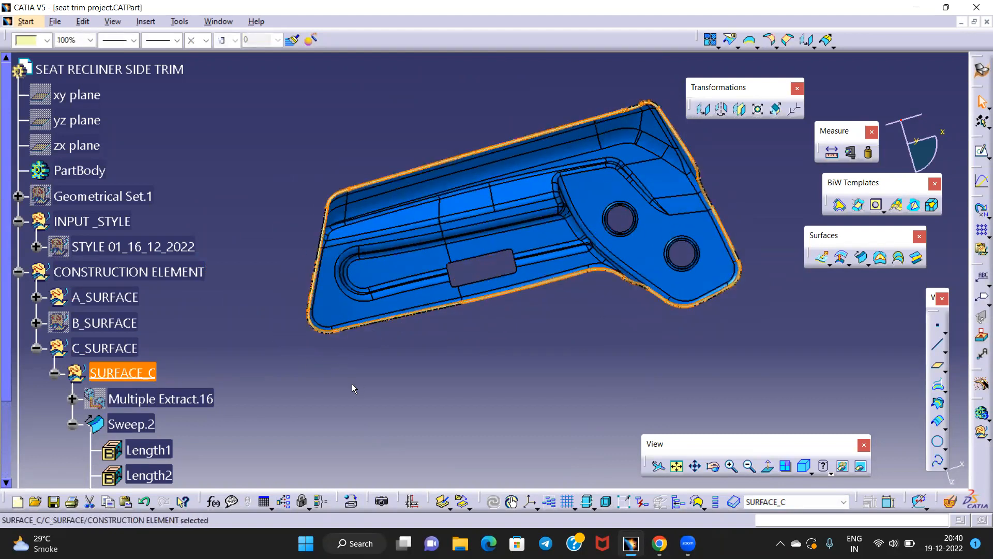
{"action": "left_click", "coordinate": [360, 383]}
{"action": "mouse_move", "coordinate": [506, 359]}
{"action": "middle_mouse_down"}
{"action": "mouse_move", "coordinate": [490, 403]}
{"action": "mouse_move", "coordinate": [517, 347]}
{"action": "middle_mouse_up"}
{"action": "middle_click_drag", "start_coordinate": [519, 407], "coordinate": [524, 354]}
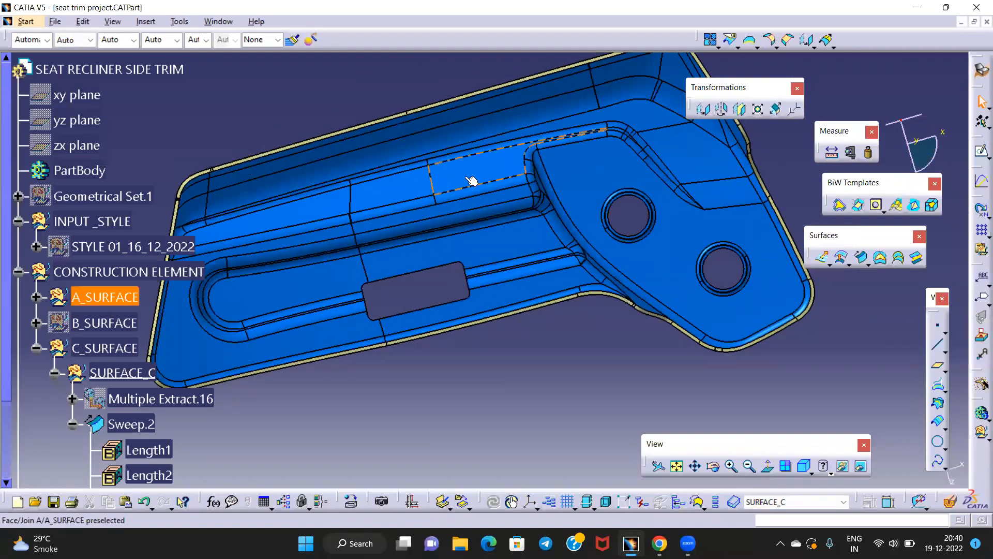
{"action": "middle_click_drag", "start_coordinate": [277, 126], "coordinate": [348, 162]}
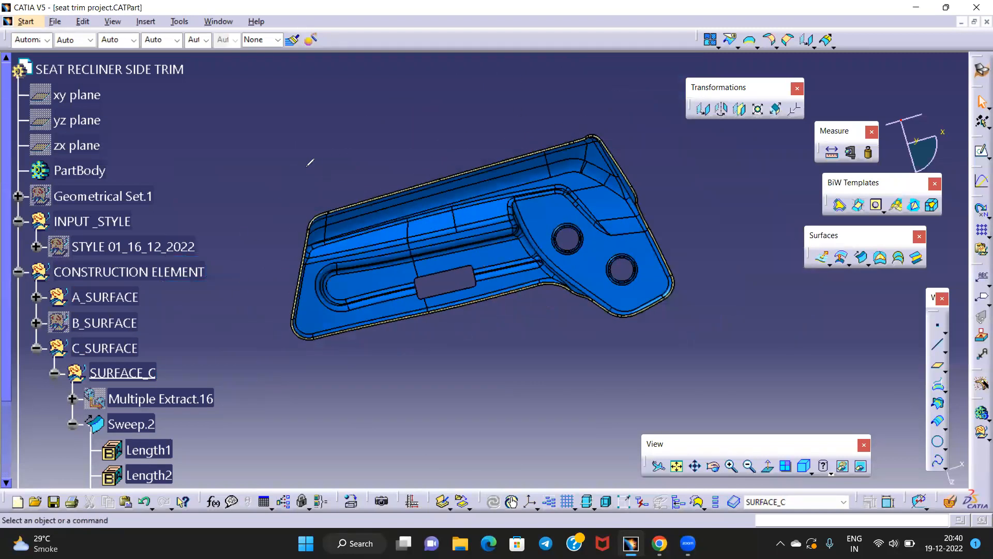
{"action": "left_click_drag", "start_coordinate": [246, 173], "coordinate": [684, 252]}
{"action": "mouse_move", "coordinate": [248, 172]}
{"action": "left_mouse_down"}
{"action": "mouse_move", "coordinate": [274, 438]}
{"action": "mouse_move", "coordinate": [724, 379]}
{"action": "left_mouse_up"}
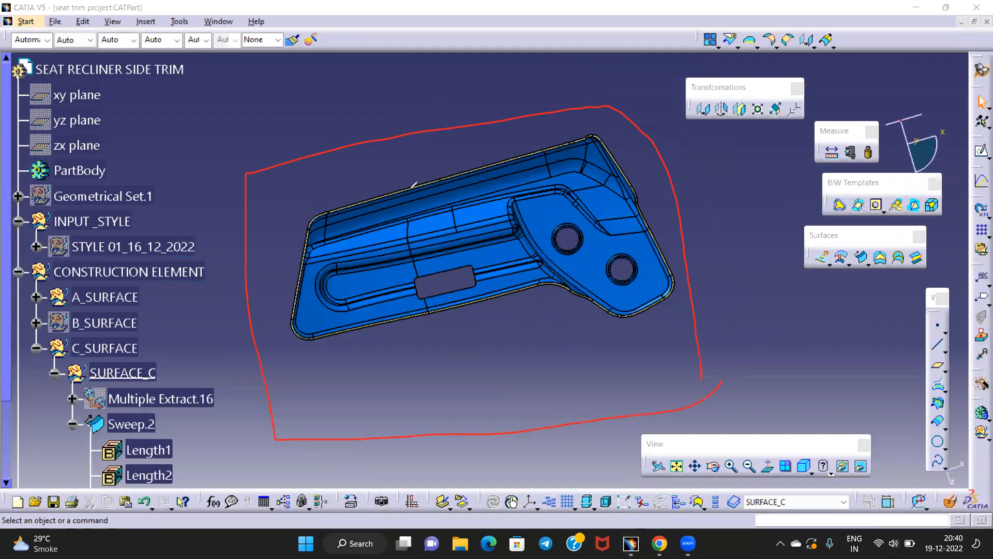
{"action": "key", "text": "Escape"}
{"action": "mouse_move", "coordinate": [565, 332]}
{"action": "middle_mouse_down"}
{"action": "mouse_move", "coordinate": [492, 135]}
{"action": "mouse_move", "coordinate": [302, 301]}
{"action": "mouse_move", "coordinate": [398, 343]}
{"action": "mouse_move", "coordinate": [459, 333]}
{"action": "mouse_move", "coordinate": [485, 350]}
{"action": "mouse_move", "coordinate": [510, 328]}
{"action": "mouse_move", "coordinate": [602, 166]}
{"action": "middle_mouse_up"}
{"action": "middle_click_drag", "start_coordinate": [647, 234], "coordinate": [652, 306]}
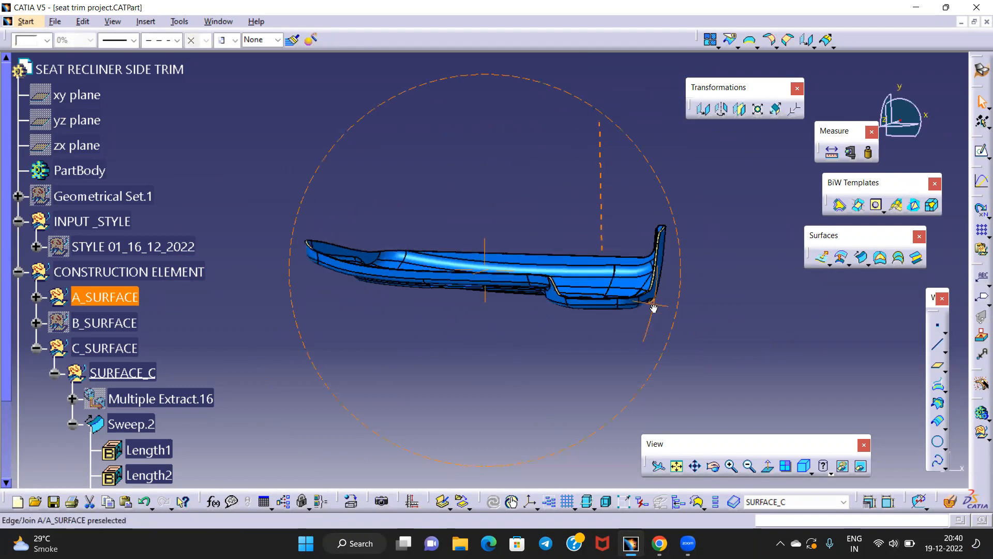
{"action": "middle_click_drag", "start_coordinate": [549, 323], "coordinate": [548, 295]}
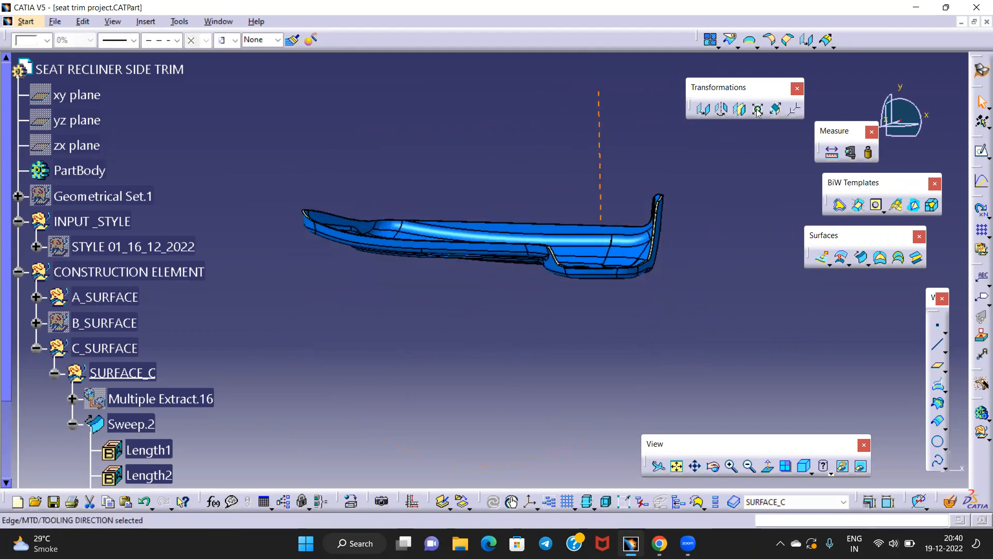
{"action": "left_click", "coordinate": [751, 82]}
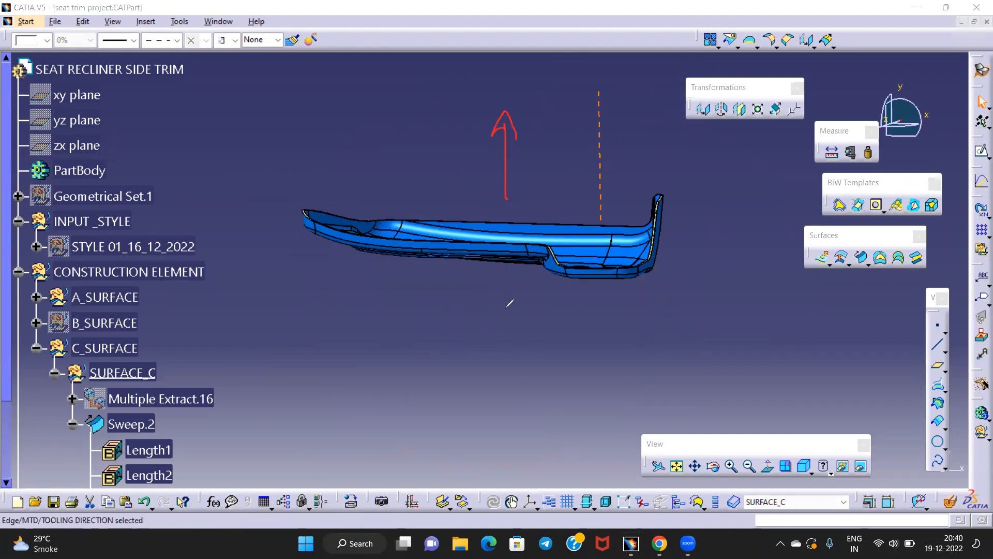
{"action": "left_click_drag", "start_coordinate": [303, 223], "coordinate": [303, 346]}
{"action": "left_click_drag", "start_coordinate": [692, 192], "coordinate": [697, 364]}
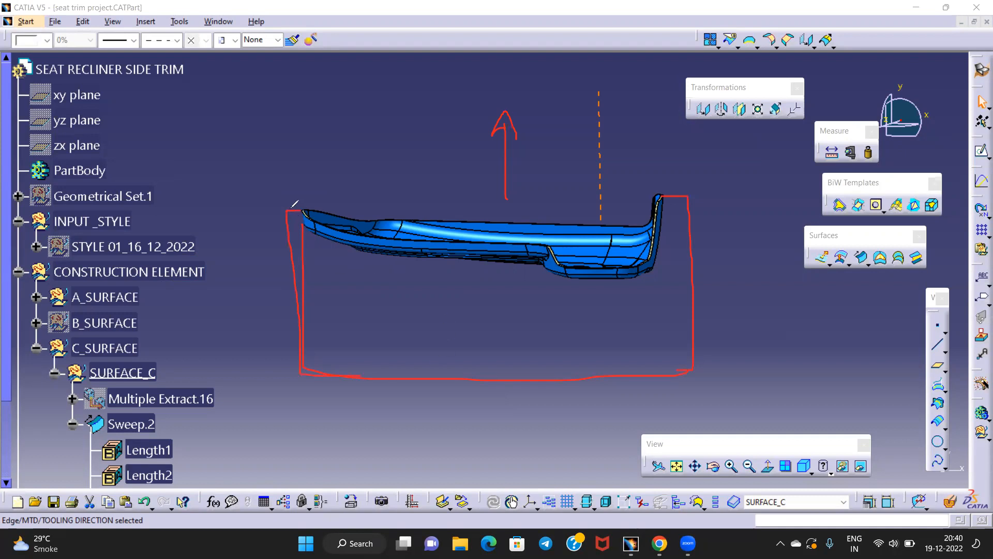
{"action": "left_click_drag", "start_coordinate": [283, 110], "coordinate": [501, 118]}
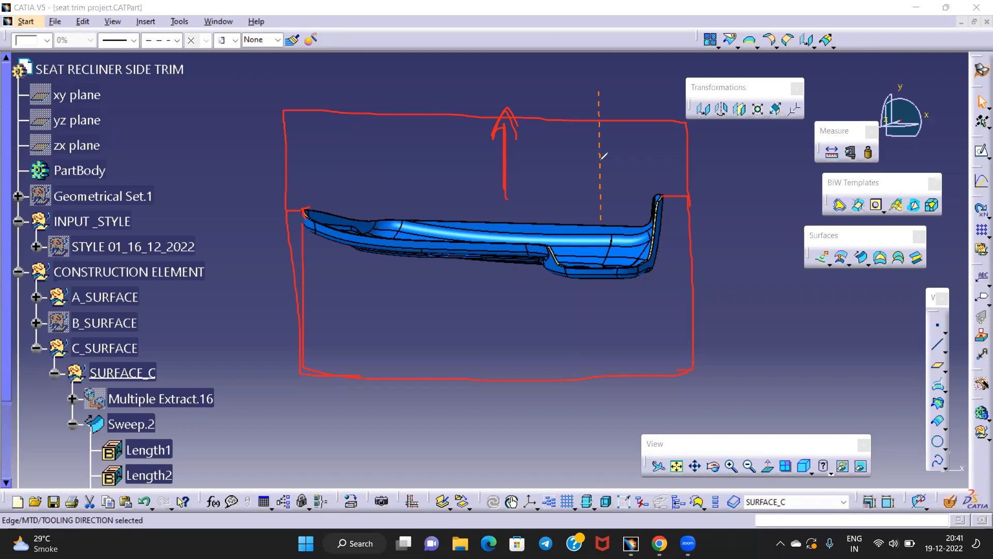
{"action": "key", "text": "Escape"}
{"action": "mouse_move", "coordinate": [542, 169]}
{"action": "middle_mouse_down"}
{"action": "mouse_move", "coordinate": [533, 167]}
{"action": "mouse_move", "coordinate": [539, 145]}
{"action": "middle_mouse_up"}
{"action": "middle_click_drag", "start_coordinate": [494, 196], "coordinate": [445, 346]}
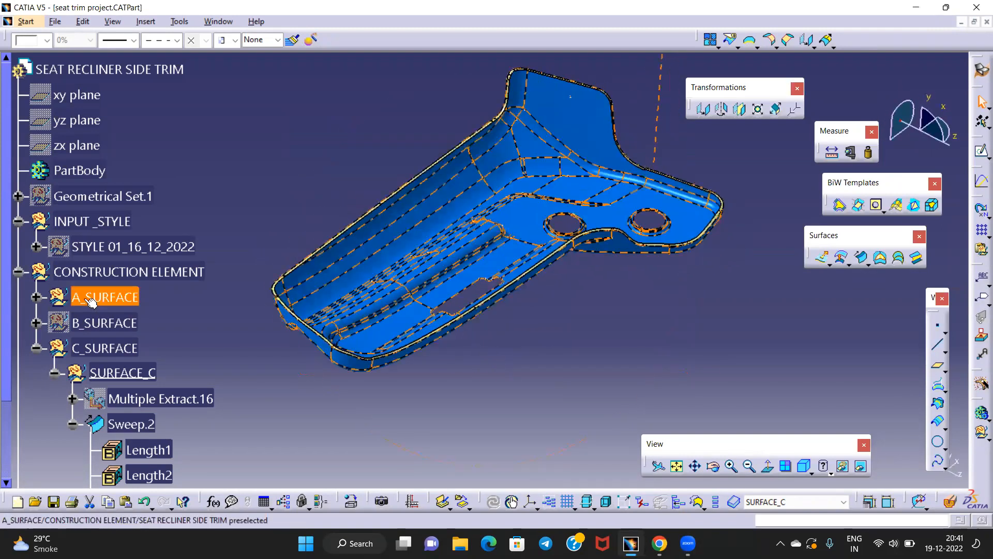
Collapse C_SURFACE and switch to the Part Design workbench
{"action": "left_click", "coordinate": [39, 348]}
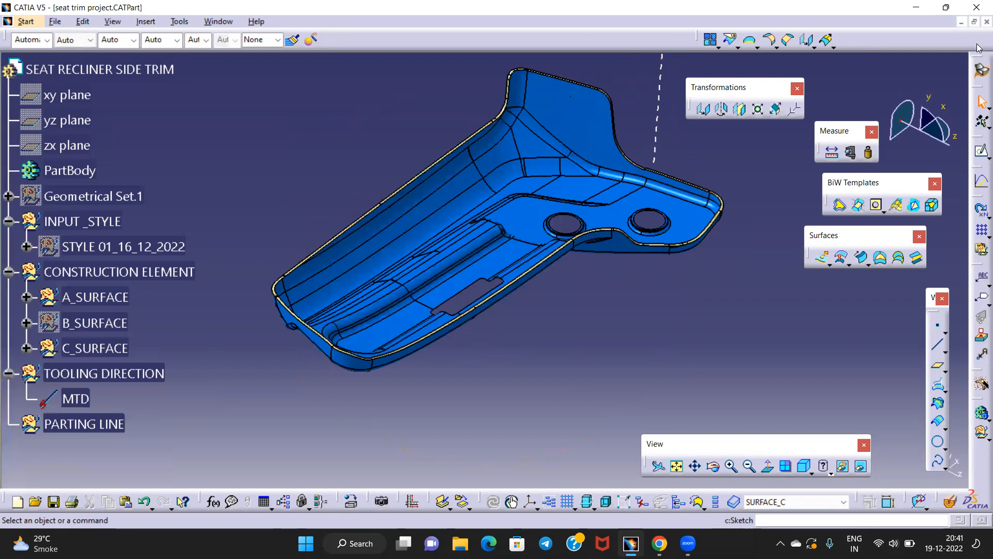
{"action": "left_click", "coordinate": [980, 72]}
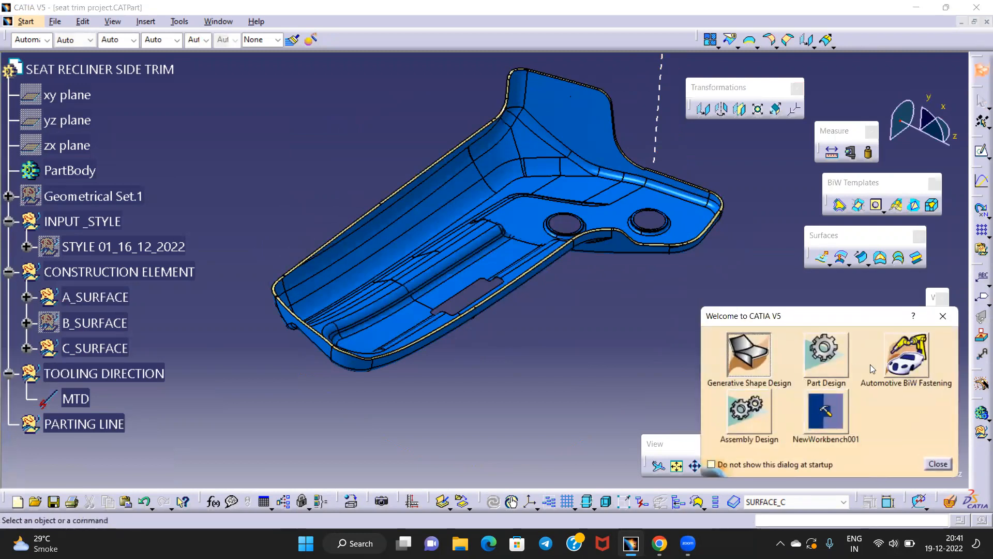
{"action": "left_click", "coordinate": [825, 383]}
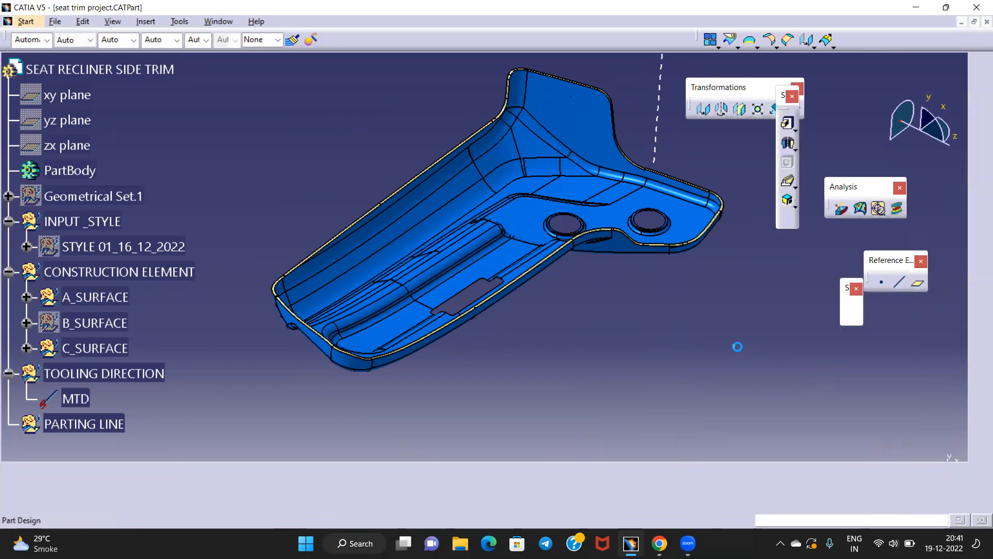
{"action": "middle_click_drag", "start_coordinate": [661, 333], "coordinate": [673, 362]}
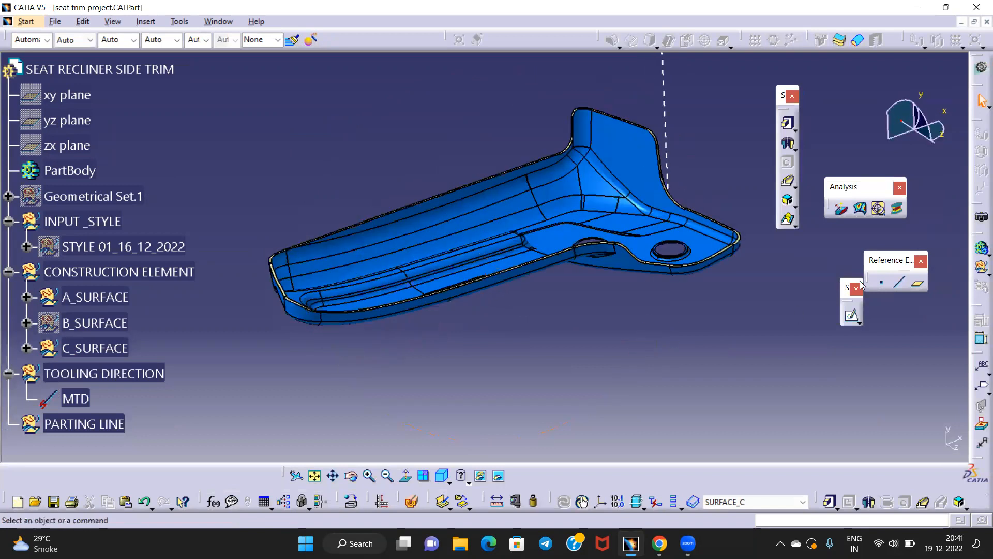
Start a draft analysis with its direction set to Y using the compass
{"action": "left_click", "coordinate": [841, 209]}
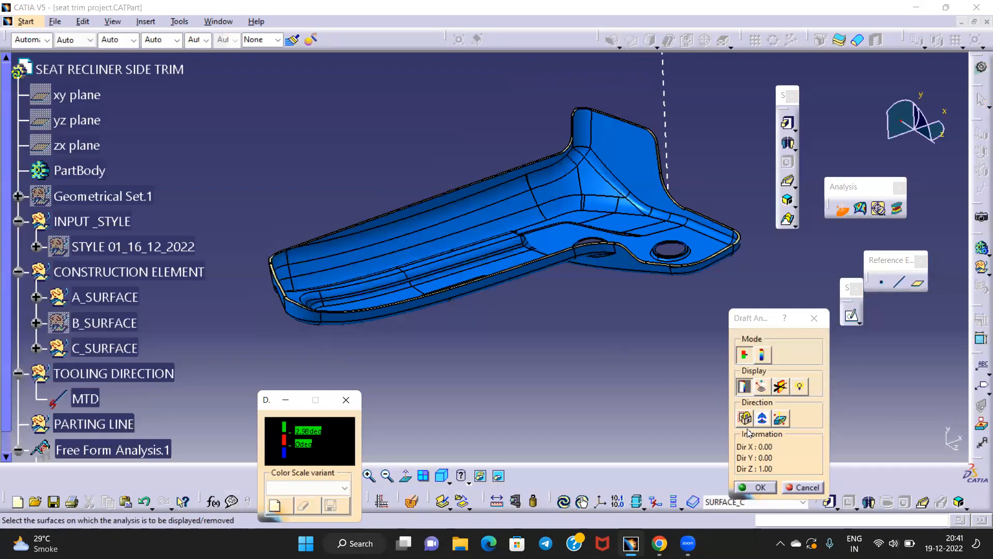
{"action": "left_click", "coordinate": [762, 417]}
{"action": "left_click_drag", "start_coordinate": [901, 121], "coordinate": [664, 89]}
{"action": "left_click", "coordinate": [765, 420]}
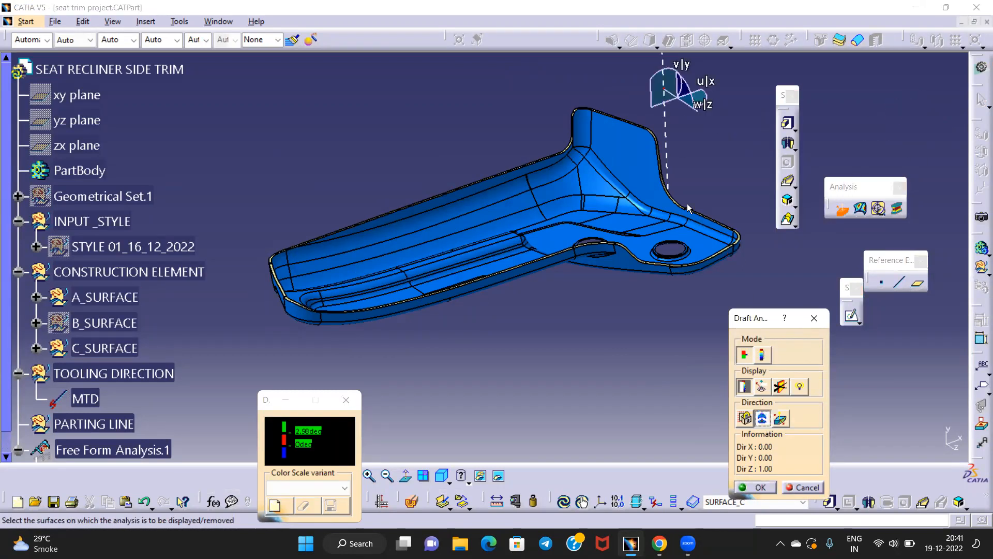
{"action": "left_click_drag", "start_coordinate": [664, 90], "coordinate": [664, 94]}
{"action": "left_click", "coordinate": [767, 421]}
Analyse Sweep.2 and A_SURFACE, inspecting the green walls and the red patch at the notch
{"action": "scroll", "coordinate": [20, 353], "scroll_direction": "down", "scroll_amount": 3}
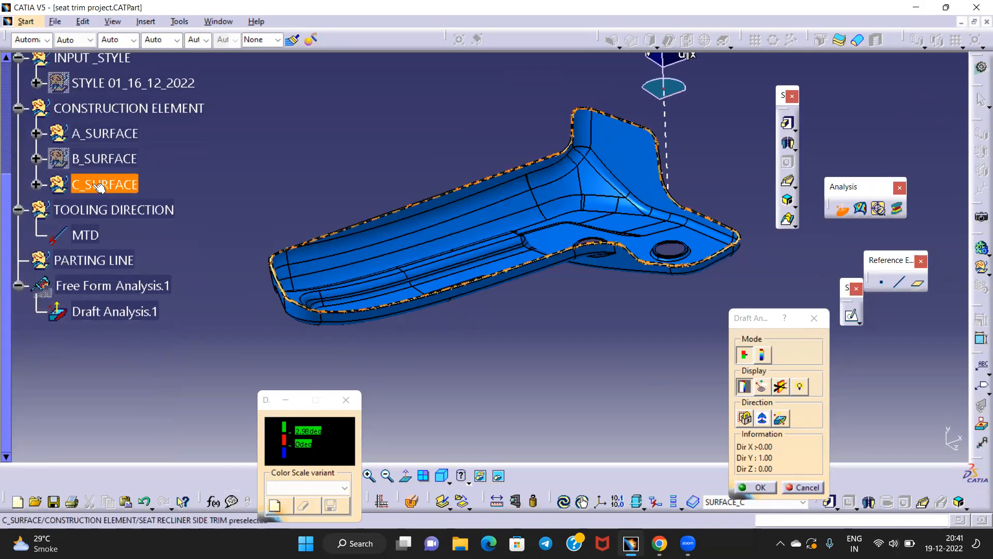
{"action": "left_click", "coordinate": [36, 184]}
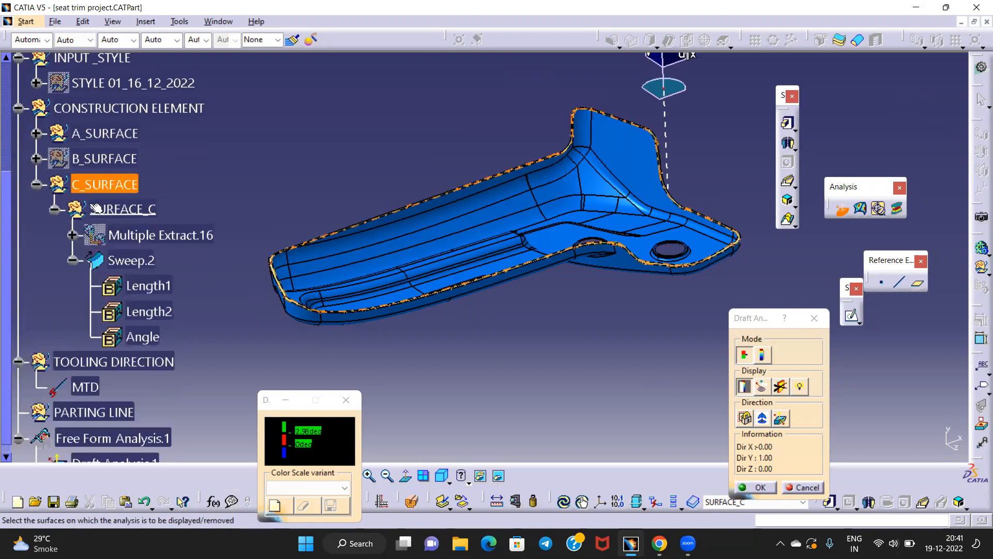
{"action": "left_click", "coordinate": [140, 262]}
{"action": "middle_click_drag", "start_coordinate": [594, 332], "coordinate": [564, 284]}
{"action": "middle_click_drag", "start_coordinate": [469, 289], "coordinate": [396, 409]}
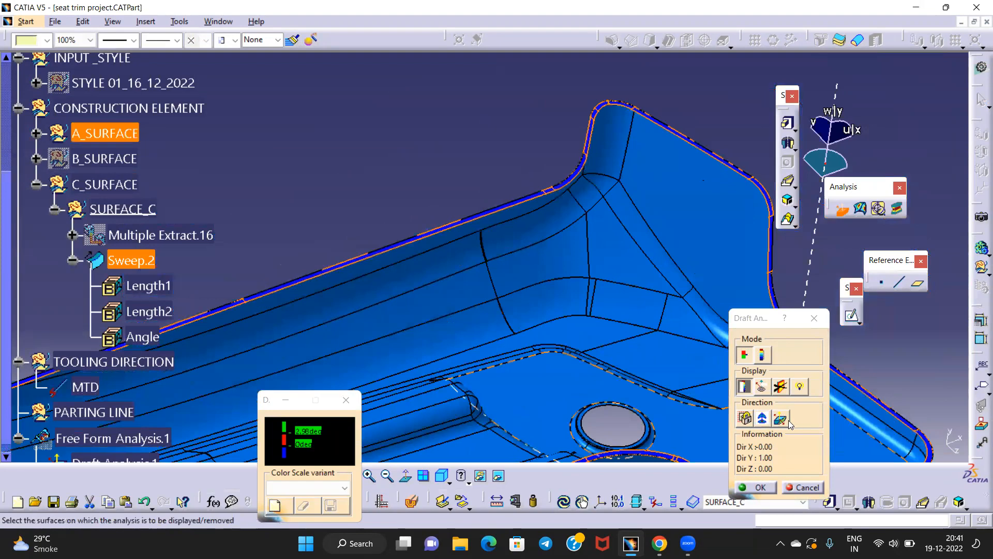
{"action": "middle_click_drag", "start_coordinate": [492, 273], "coordinate": [502, 219]}
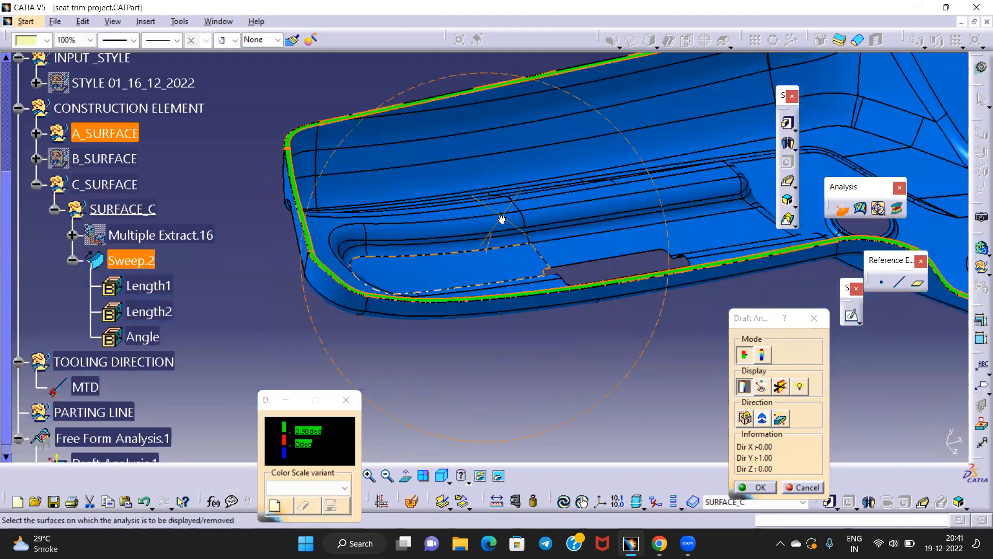
{"action": "middle_click_drag", "start_coordinate": [594, 294], "coordinate": [507, 179]}
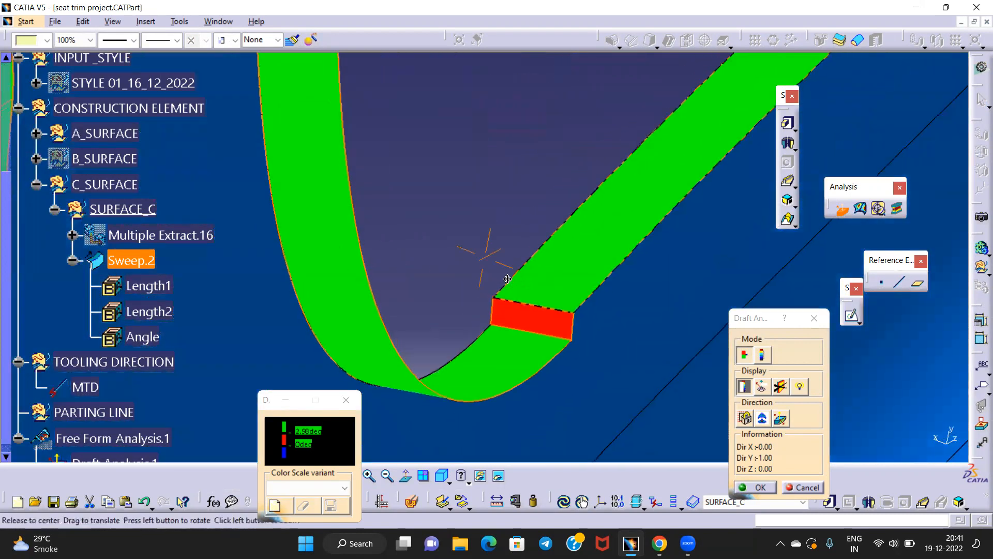
{"action": "middle_click_drag", "start_coordinate": [505, 297], "coordinate": [473, 231]}
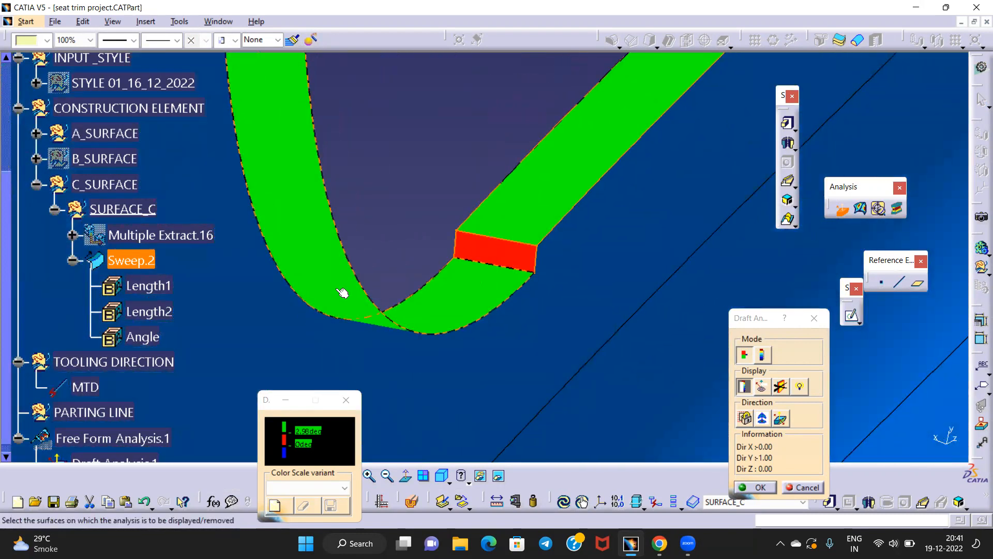
{"action": "middle_click_drag", "start_coordinate": [484, 233], "coordinate": [455, 290]}
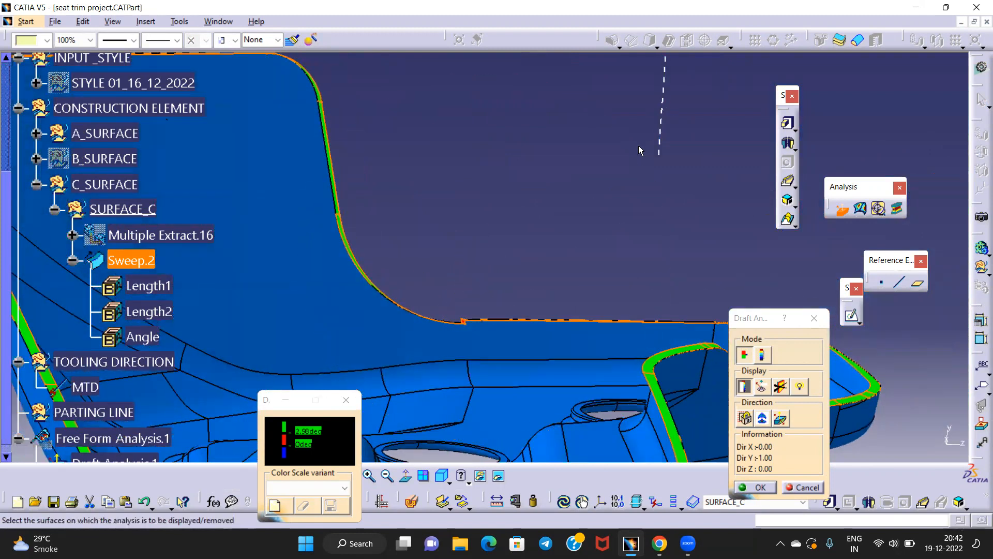
{"action": "left_click", "coordinate": [506, 337]}
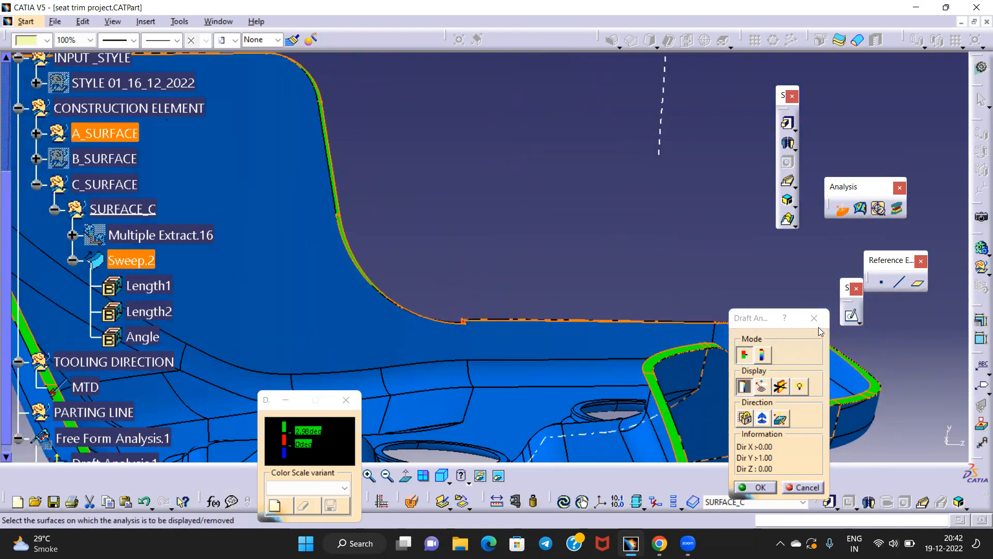
{"action": "middle_click_drag", "start_coordinate": [487, 254], "coordinate": [509, 222]}
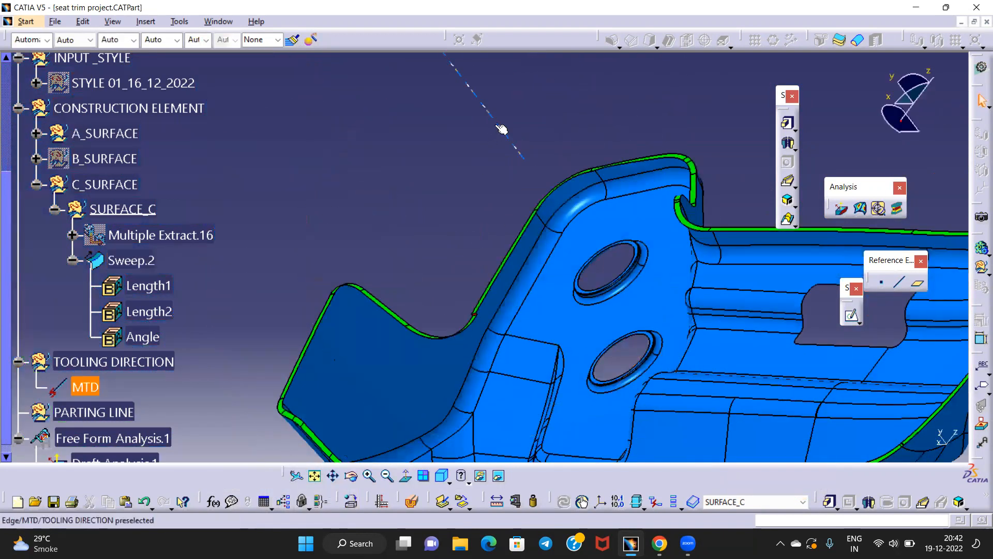
{"action": "left_click", "coordinate": [497, 125]}
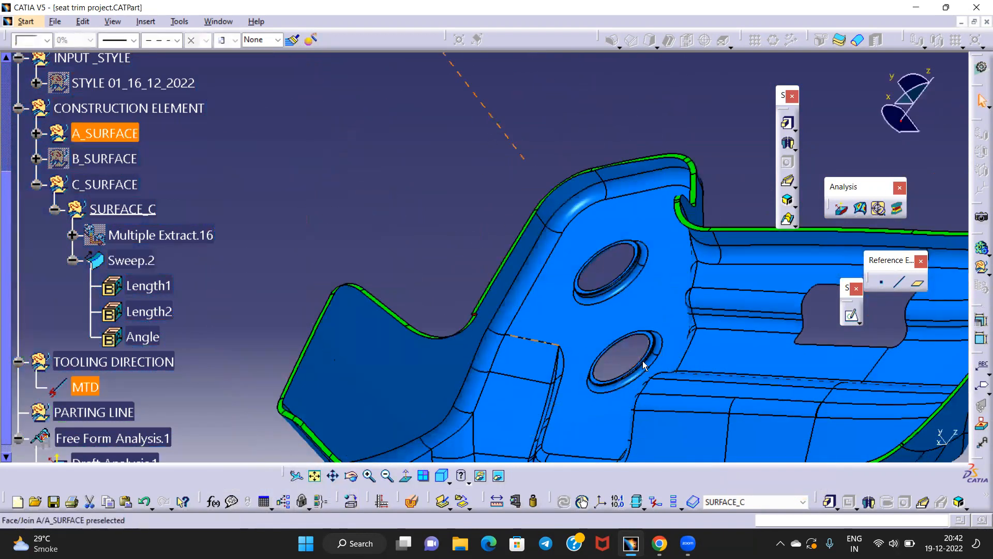
{"action": "left_click", "coordinate": [406, 475]}
{"action": "middle_click_drag", "start_coordinate": [297, 256], "coordinate": [348, 144]}
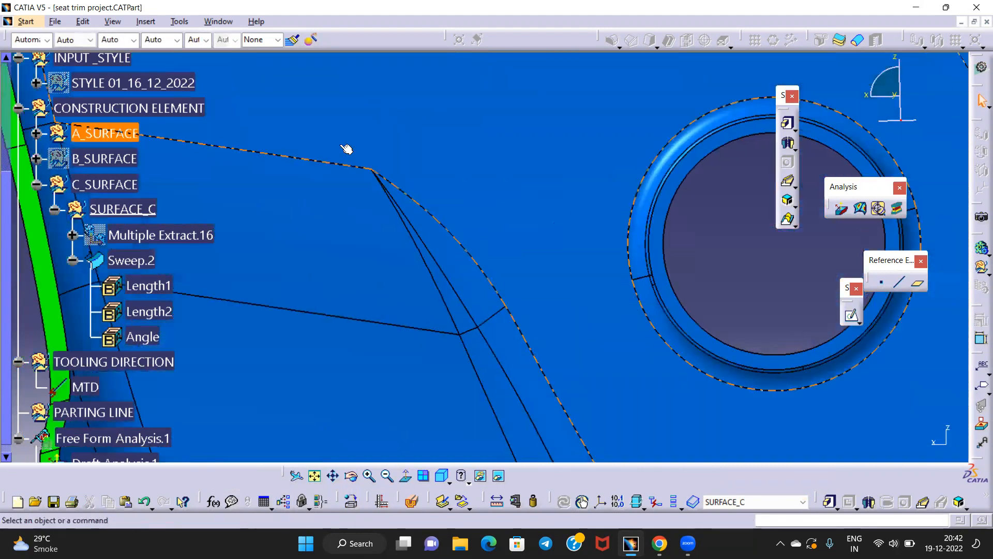
{"action": "middle_click_drag", "start_coordinate": [207, 203], "coordinate": [619, 228]}
{"action": "middle_click_drag", "start_coordinate": [554, 222], "coordinate": [556, 280]}
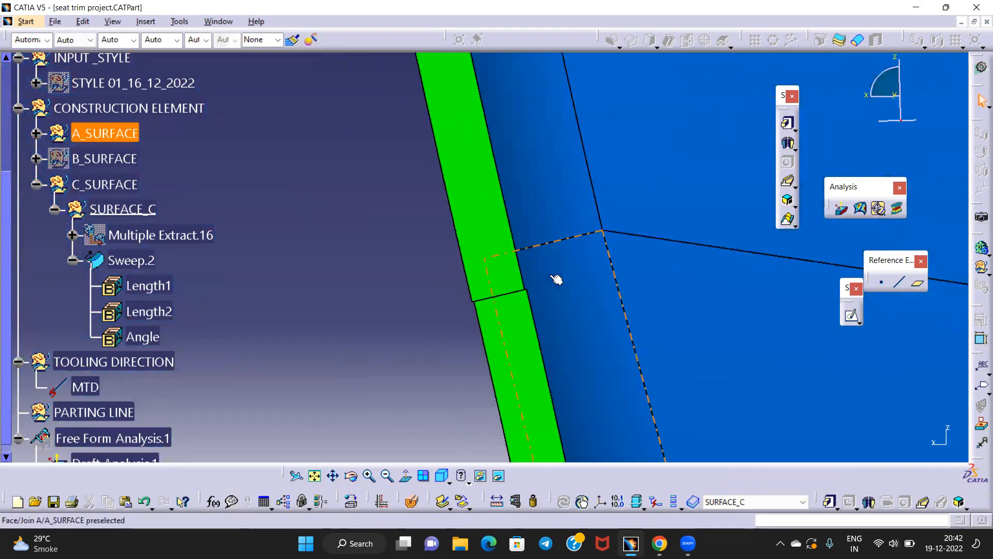
{"action": "left_click", "coordinate": [517, 291]}
{"action": "middle_click_drag", "start_coordinate": [428, 283], "coordinate": [445, 425]}
{"action": "middle_click_drag", "start_coordinate": [525, 168], "coordinate": [536, 272]}
{"action": "middle_click_drag", "start_coordinate": [535, 213], "coordinate": [497, 334]}
{"action": "middle_click_drag", "start_coordinate": [417, 310], "coordinate": [511, 103]}
{"action": "left_click", "coordinate": [319, 279]}
{"action": "middle_click_drag", "start_coordinate": [318, 279], "coordinate": [430, 244]}
{"action": "left_click", "coordinate": [422, 276]}
{"action": "middle_click_drag", "start_coordinate": [455, 293], "coordinate": [462, 257]}
{"action": "middle_click_drag", "start_coordinate": [462, 378], "coordinate": [479, 215]}
{"action": "middle_click_drag", "start_coordinate": [493, 326], "coordinate": [455, 142]}
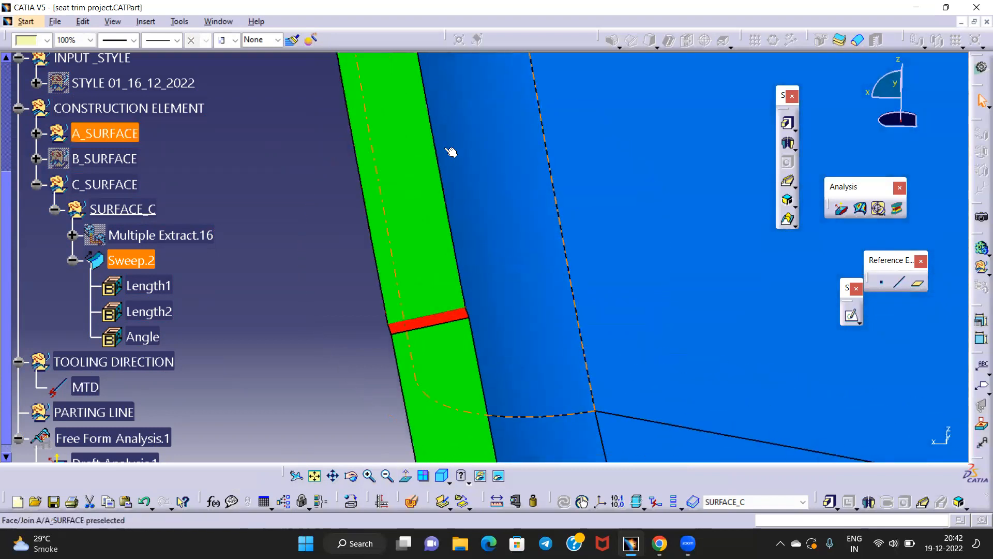
{"action": "middle_click_drag", "start_coordinate": [442, 248], "coordinate": [461, 177]}
{"action": "middle_click_drag", "start_coordinate": [462, 233], "coordinate": [428, 228]}
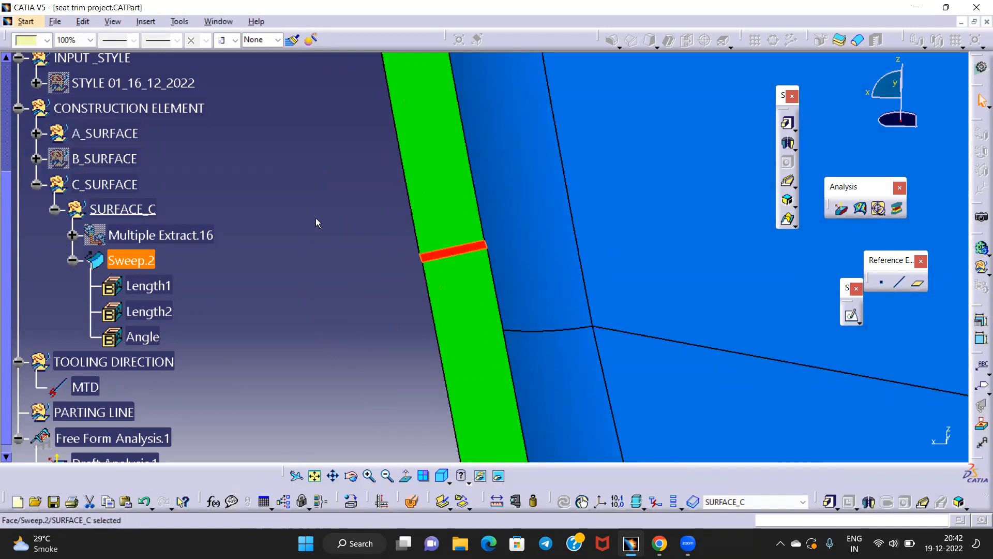
{"action": "left_click", "coordinate": [303, 208]}
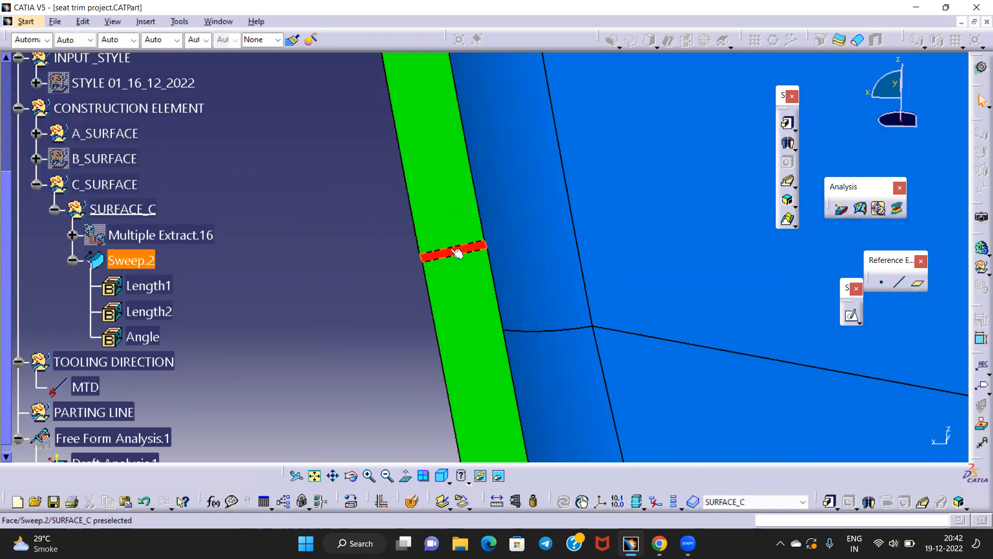
{"action": "left_click", "coordinate": [447, 228]}
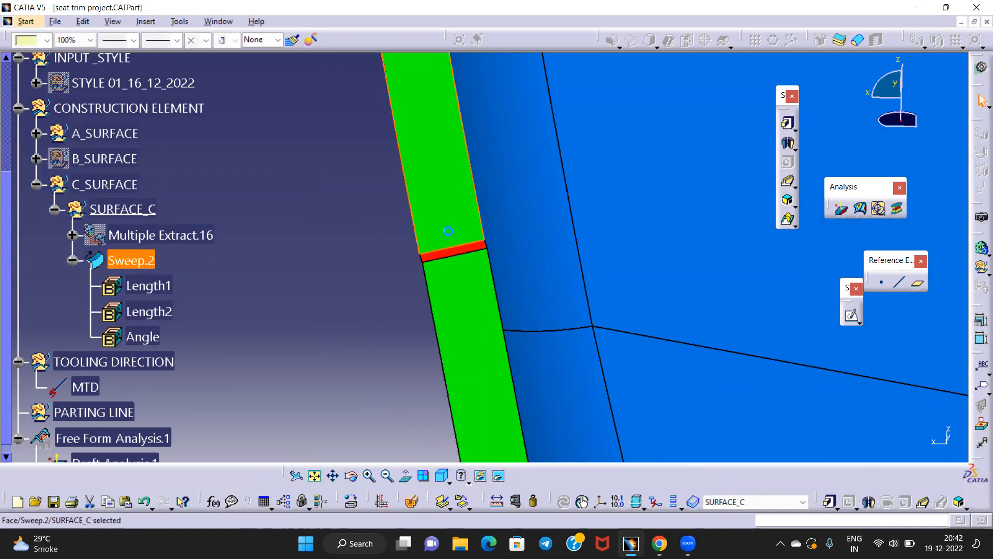
{"action": "middle_click_drag", "start_coordinate": [361, 295], "coordinate": [370, 404]}
{"action": "middle_click_drag", "start_coordinate": [507, 307], "coordinate": [461, 257]}
{"action": "left_click", "coordinate": [461, 257]}
{"action": "left_click", "coordinate": [481, 405]}
{"action": "middle_click_drag", "start_coordinate": [372, 303], "coordinate": [478, 409]}
{"action": "left_click", "coordinate": [462, 162]}
{"action": "middle_click_drag", "start_coordinate": [492, 228], "coordinate": [407, 317]}
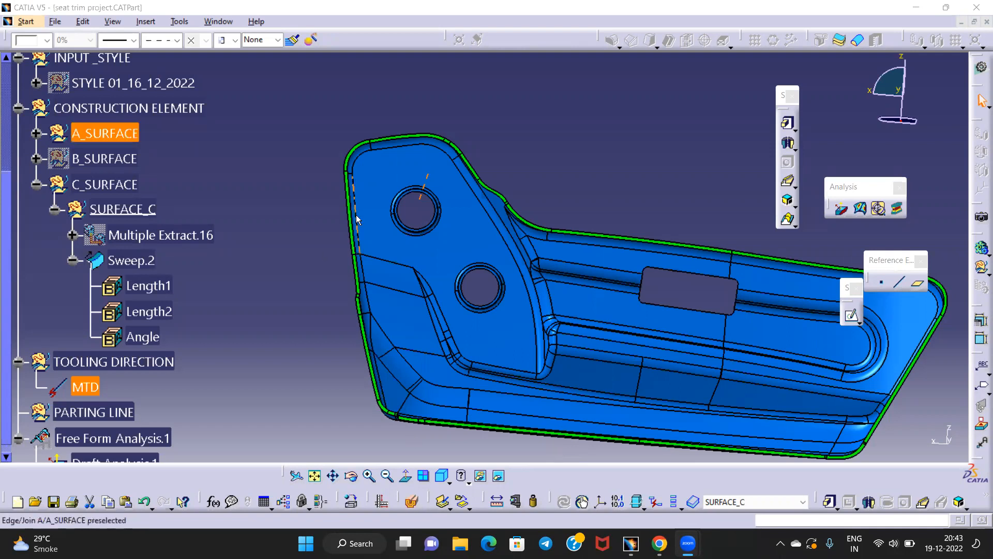
{"action": "middle_click", "coordinate": [418, 317]}
{"action": "middle_click_drag", "start_coordinate": [418, 317], "coordinate": [559, 131]}
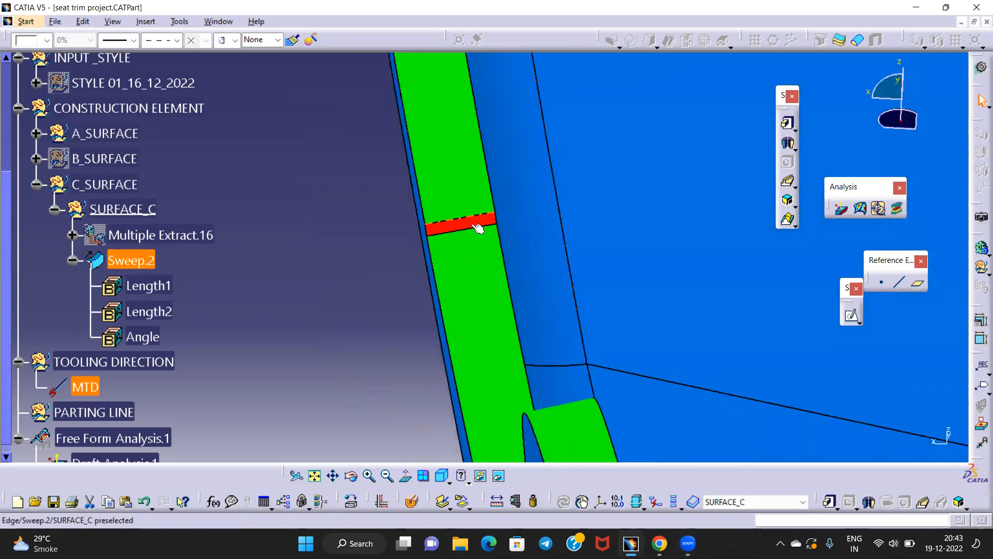
{"action": "left_click", "coordinate": [479, 226]}
{"action": "middle_click_drag", "start_coordinate": [517, 214], "coordinate": [549, 381]}
{"action": "middle_click_drag", "start_coordinate": [554, 315], "coordinate": [522, 300]}
{"action": "left_click", "coordinate": [309, 241]}
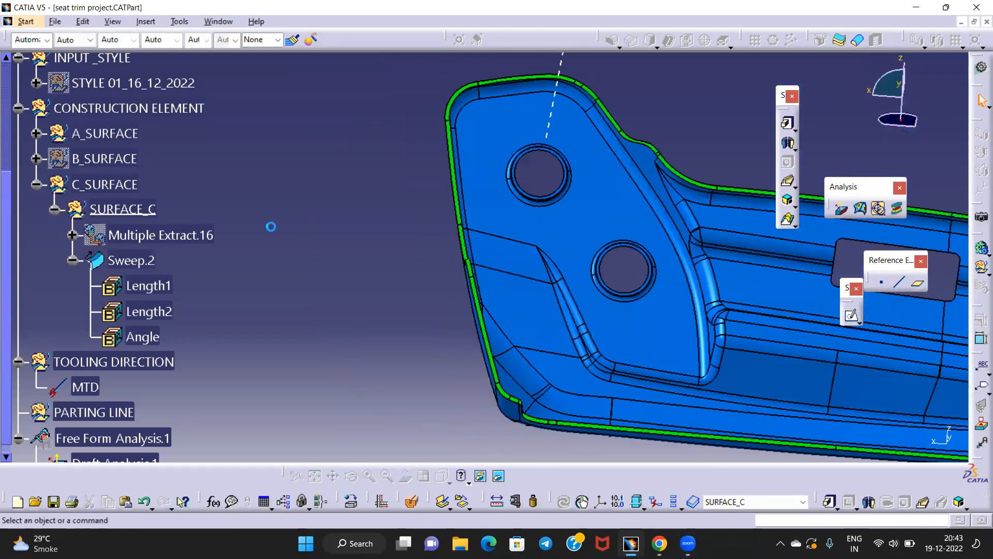
{"action": "middle_click_drag", "start_coordinate": [297, 287], "coordinate": [463, 130]}
{"action": "middle_click_drag", "start_coordinate": [440, 263], "coordinate": [509, 217]}
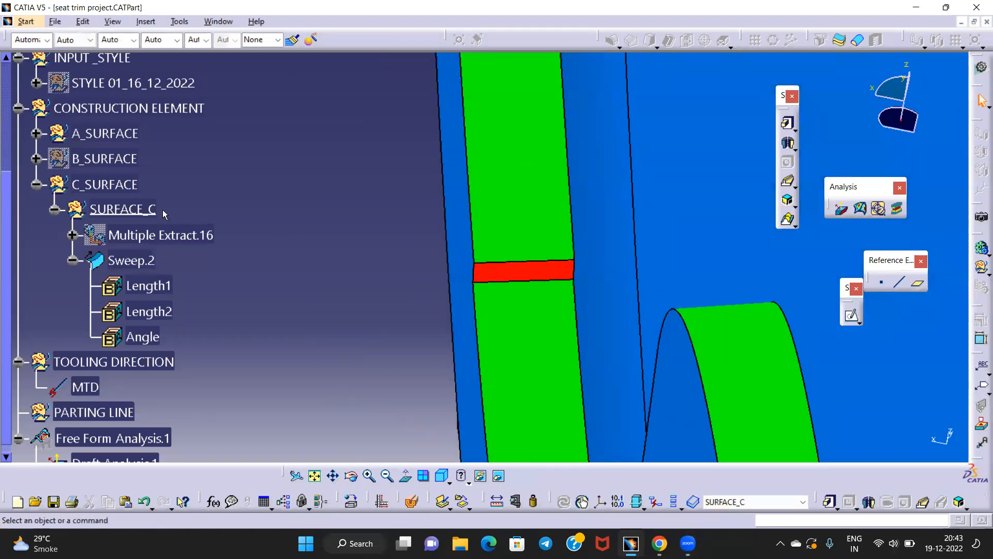
Define SURFACE_C as the In Work Object and switch to Generative Shape Design
{"action": "right_click", "coordinate": [118, 185]}
{"action": "key", "text": "Escape"}
{"action": "left_click", "coordinate": [133, 210]}
{"action": "right_click", "coordinate": [134, 210]}
{"action": "left_click", "coordinate": [184, 301]}
{"action": "left_click", "coordinate": [633, 248]}
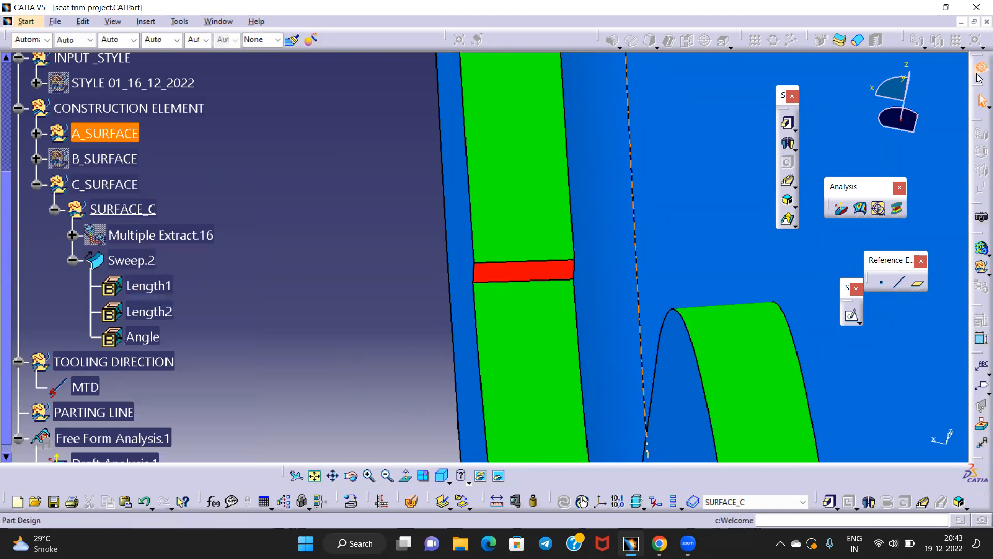
{"action": "left_click", "coordinate": [979, 71]}
{"action": "left_click", "coordinate": [737, 334]}
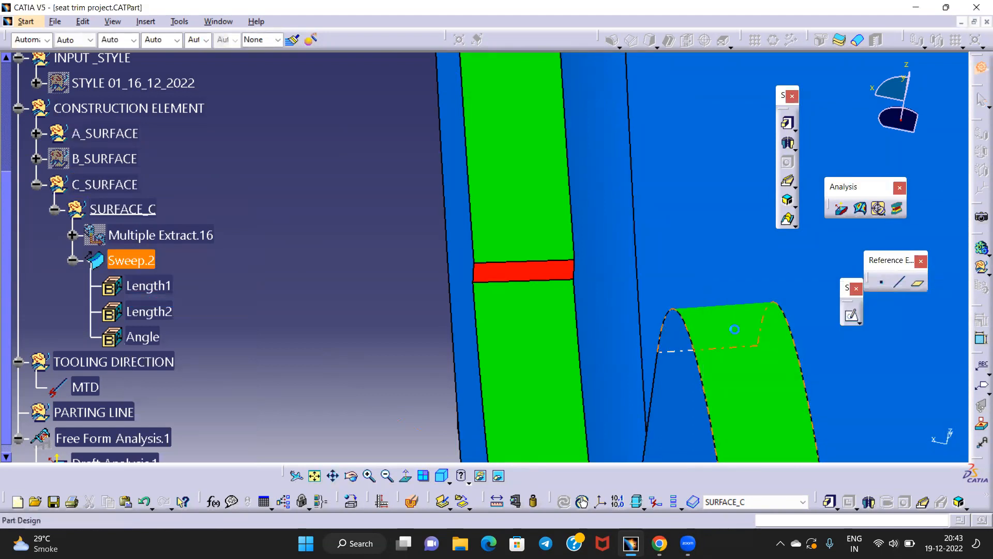
Join Sweep.2 with the red notch face Face.14 removed, creating Join.17
{"action": "left_click", "coordinate": [710, 39]}
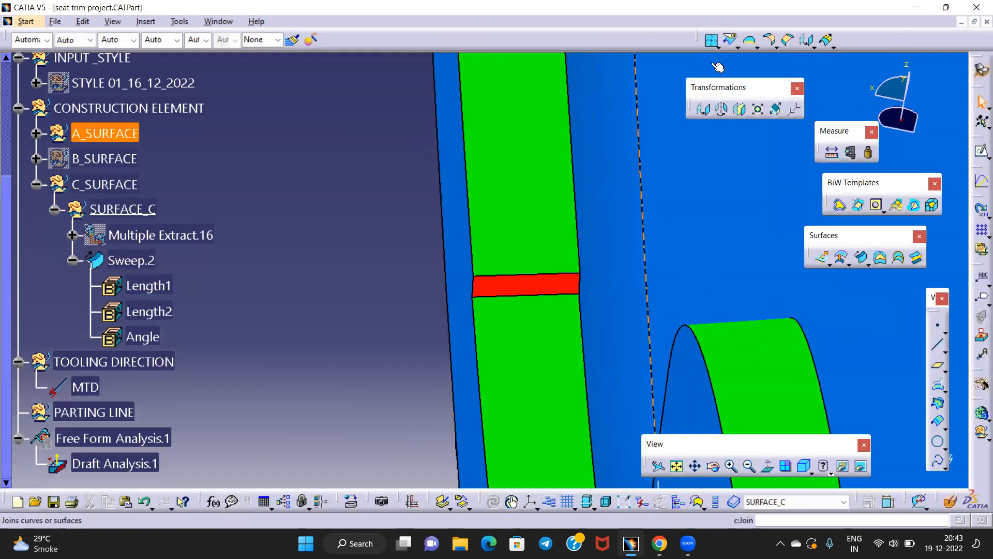
{"action": "middle_click_drag", "start_coordinate": [375, 228], "coordinate": [316, 196]}
{"action": "left_click", "coordinate": [441, 181]}
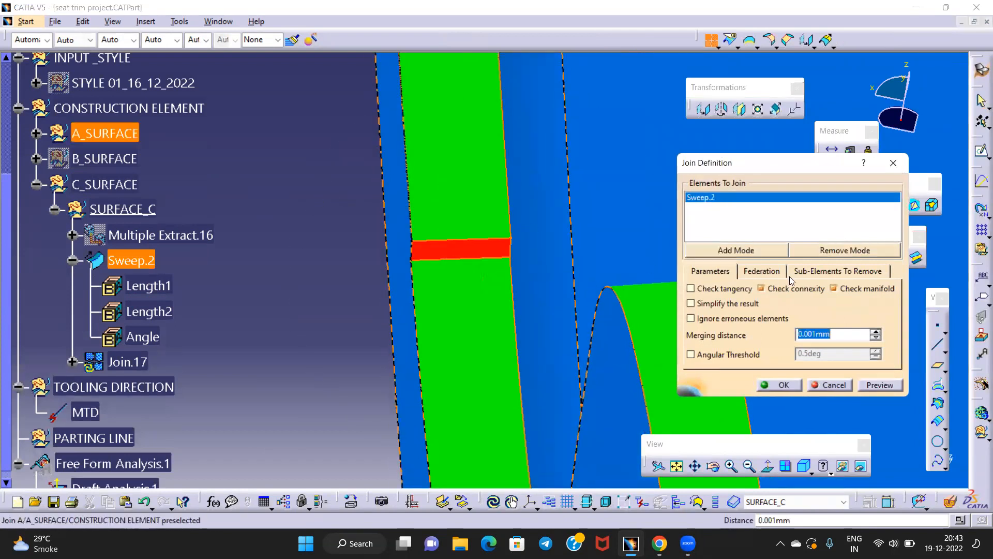
{"action": "left_click", "coordinate": [801, 271]}
{"action": "left_click", "coordinate": [450, 248]}
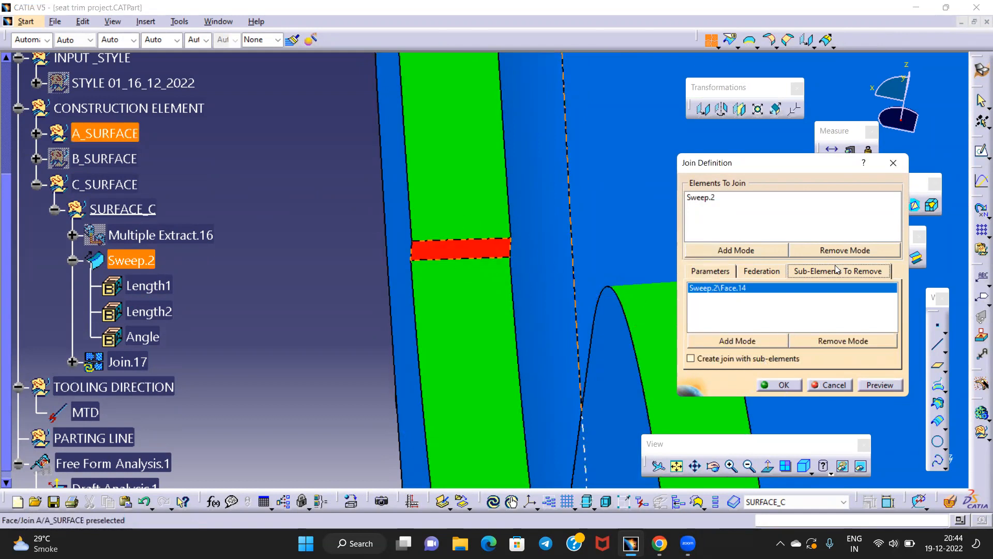
{"action": "left_click", "coordinate": [784, 385]}
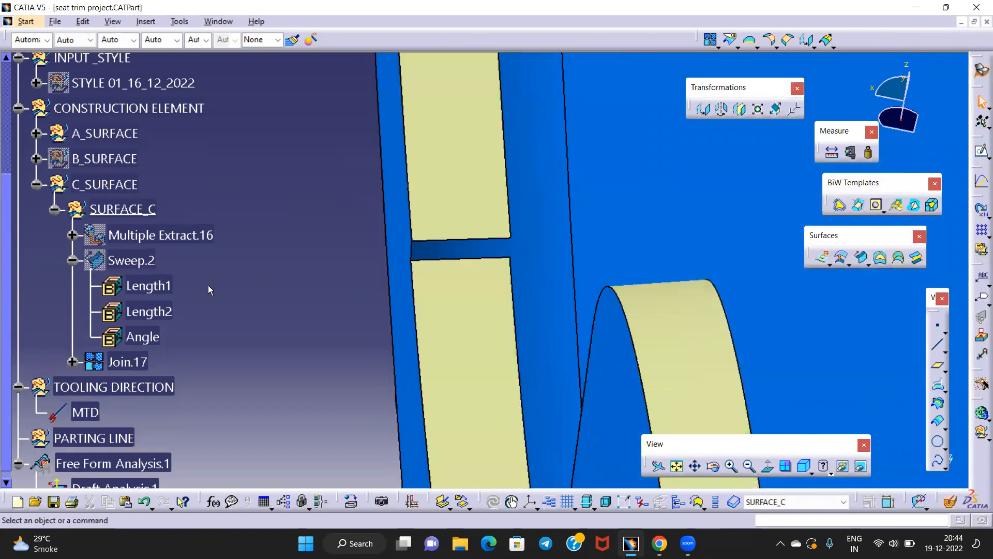
{"action": "middle_click_drag", "start_coordinate": [393, 228], "coordinate": [400, 194]}
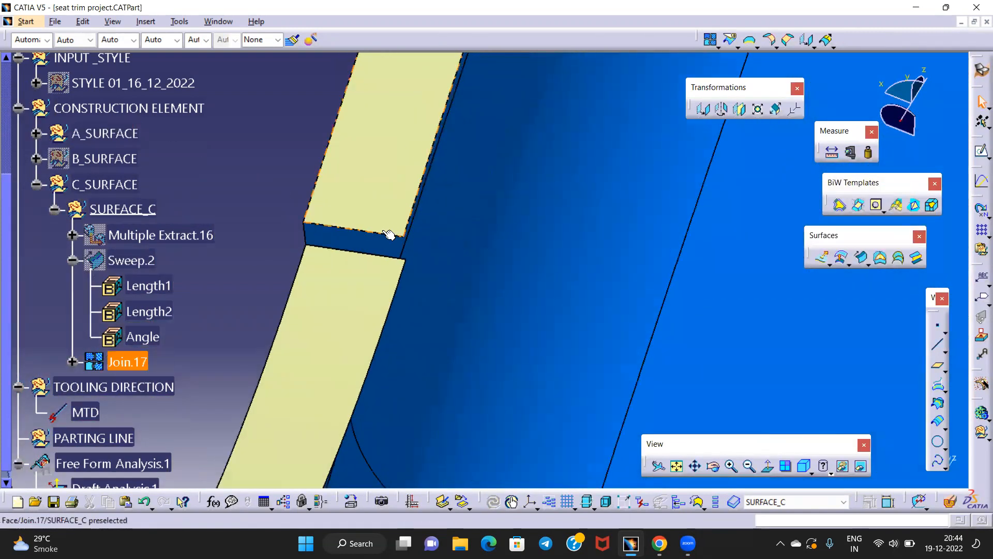
{"action": "middle_click_drag", "start_coordinate": [274, 235], "coordinate": [392, 463]}
{"action": "middle_click_drag", "start_coordinate": [389, 275], "coordinate": [283, 212]}
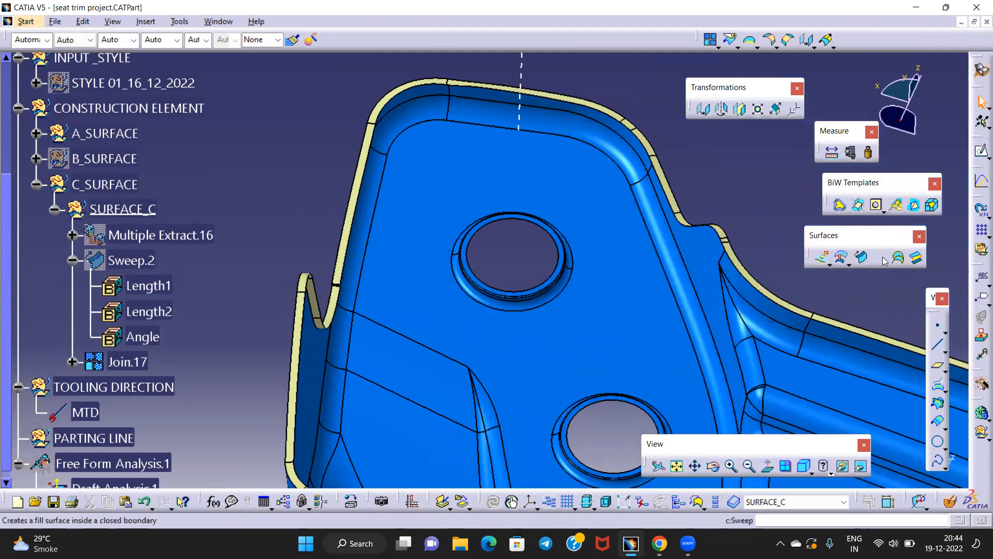
Start a 'With draft direction' sweep guided by the Join.17 edge, with MTD as direction
{"action": "left_click", "coordinate": [861, 257]}
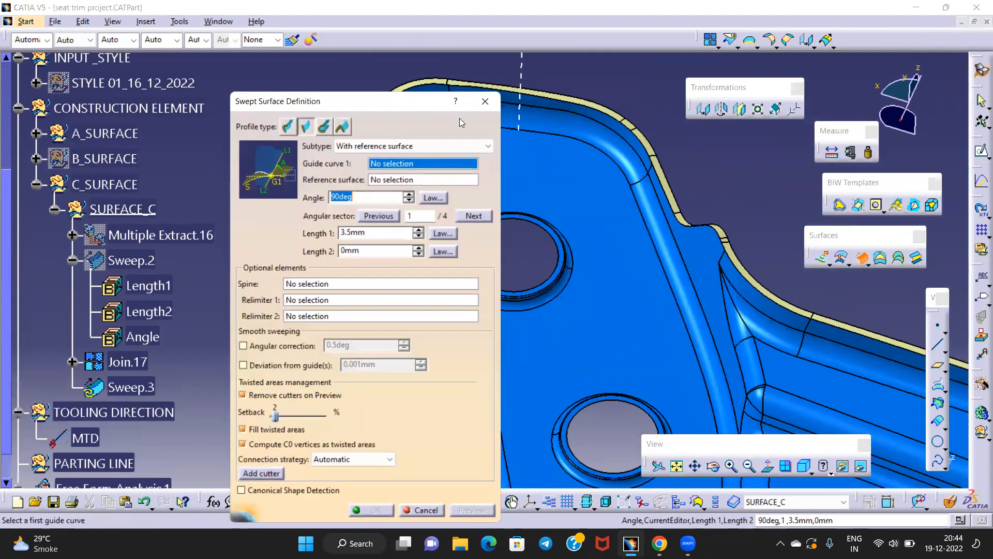
{"action": "left_click_drag", "start_coordinate": [394, 104], "coordinate": [871, 85]}
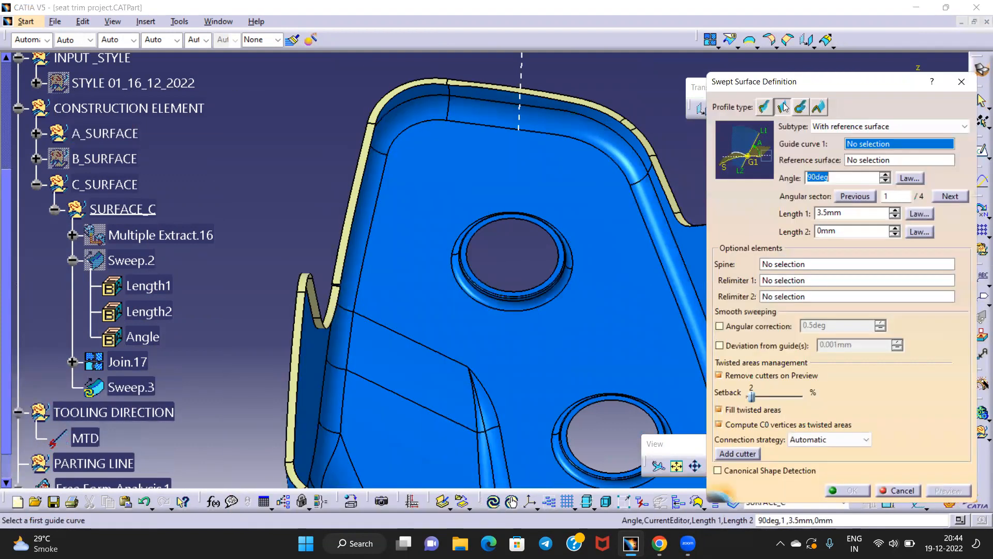
{"action": "left_click", "coordinate": [859, 126]}
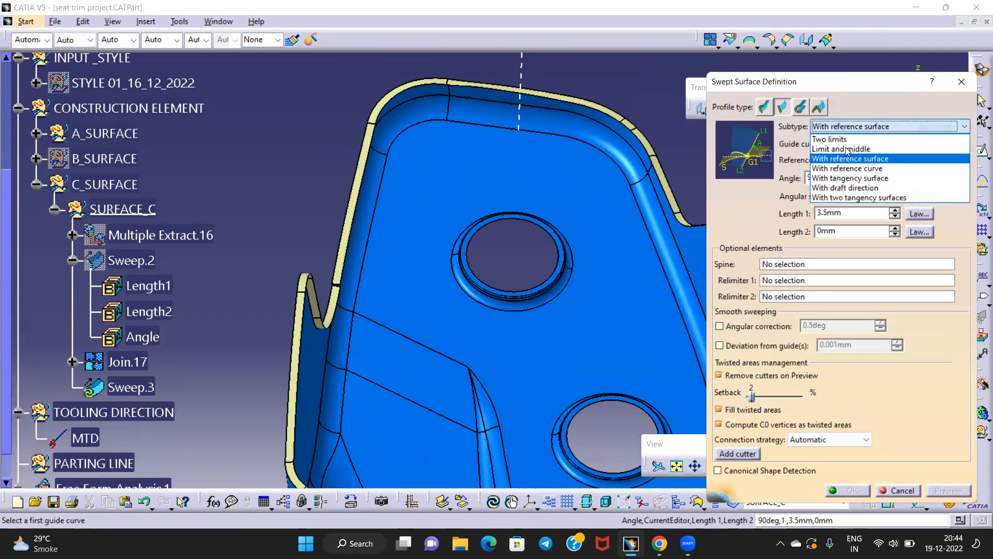
{"action": "left_click", "coordinate": [840, 190]}
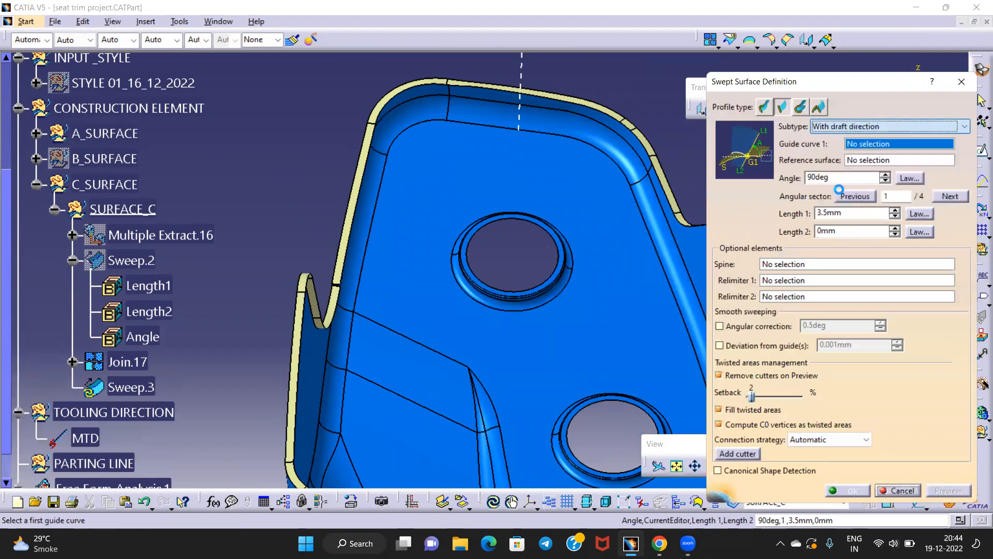
{"action": "middle_click_drag", "start_coordinate": [443, 228], "coordinate": [600, 69]}
{"action": "middle_click_drag", "start_coordinate": [413, 228], "coordinate": [452, 234]}
{"action": "left_click", "coordinate": [442, 233]}
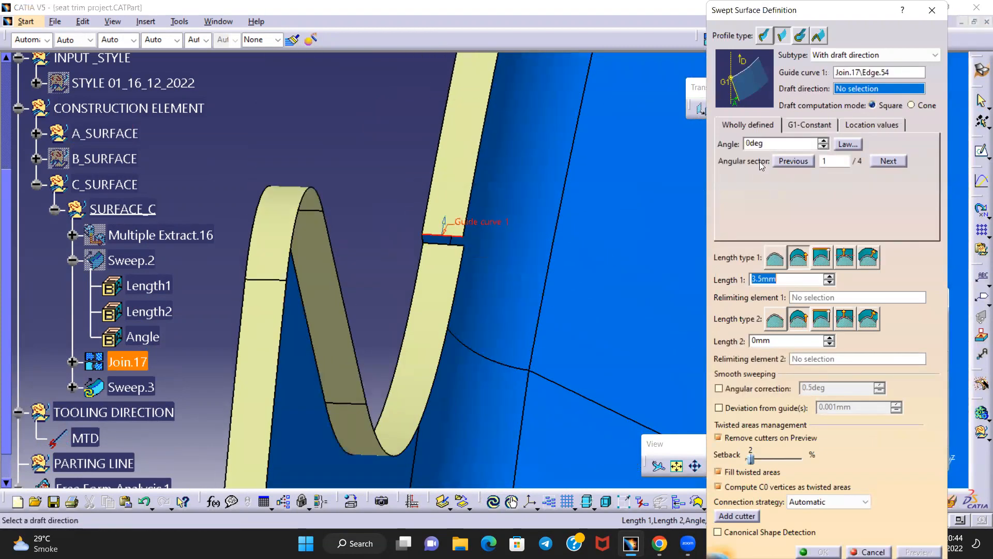
{"action": "middle_click_drag", "start_coordinate": [541, 167], "coordinate": [523, 286]}
{"action": "middle_click_drag", "start_coordinate": [528, 228], "coordinate": [446, 180]}
{"action": "left_click", "coordinate": [505, 92]}
Preview the sweep at a 3deg draft angle, then at 15deg, and go to angular sector 2
{"action": "middle_click_drag", "start_coordinate": [429, 322], "coordinate": [406, 238]}
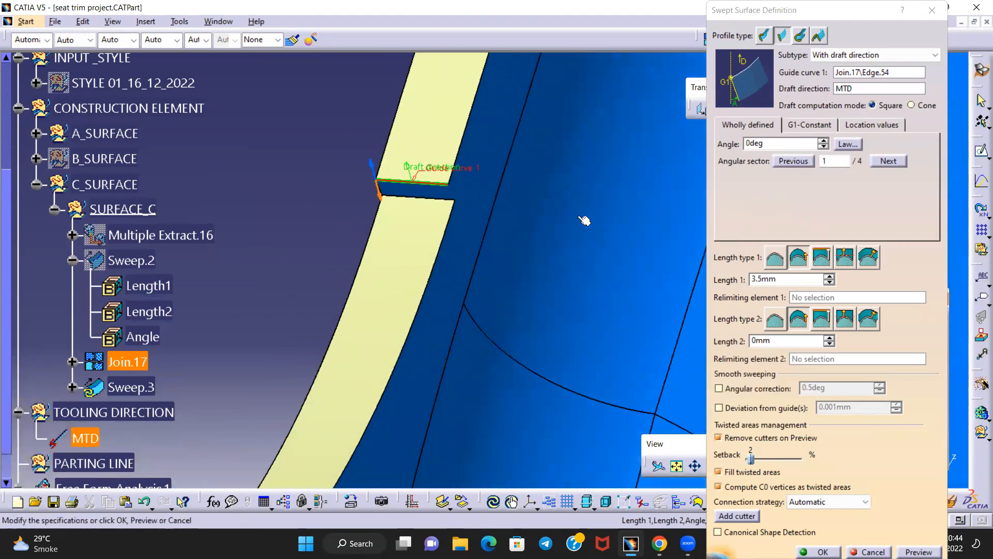
{"action": "middle_click_drag", "start_coordinate": [458, 193], "coordinate": [472, 222]}
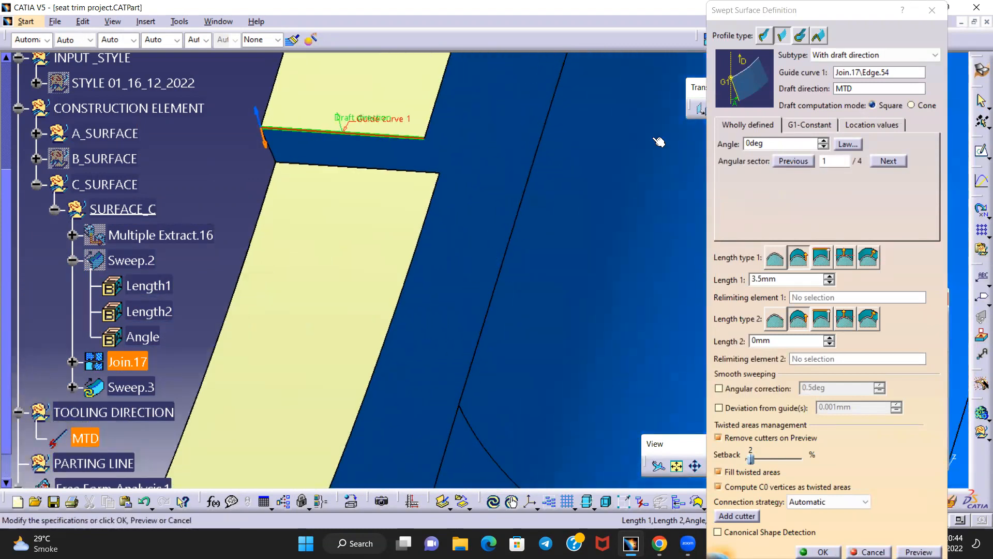
{"action": "left_click", "coordinate": [757, 142]}
{"action": "type", "text": "3"}
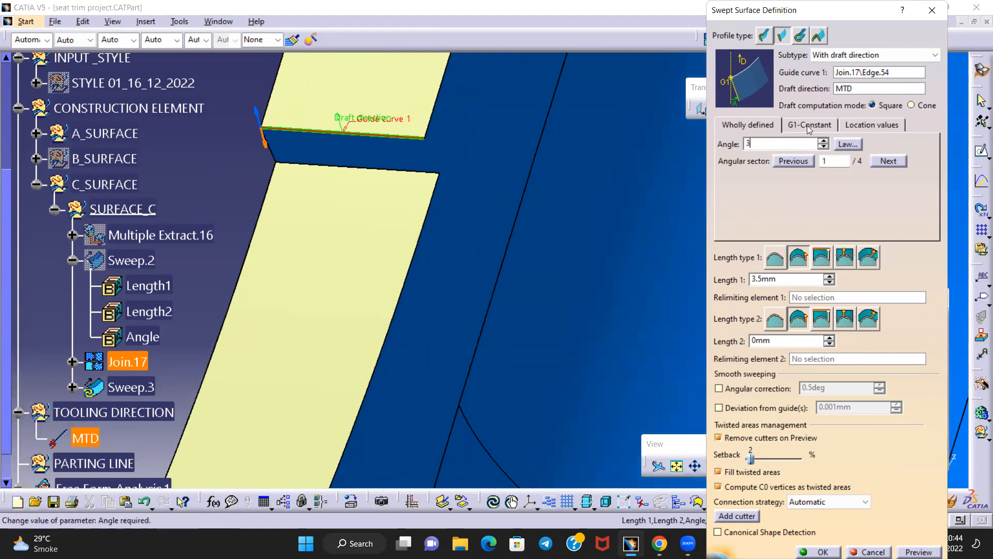
{"action": "left_click_drag", "start_coordinate": [830, 10], "coordinate": [773, 8]}
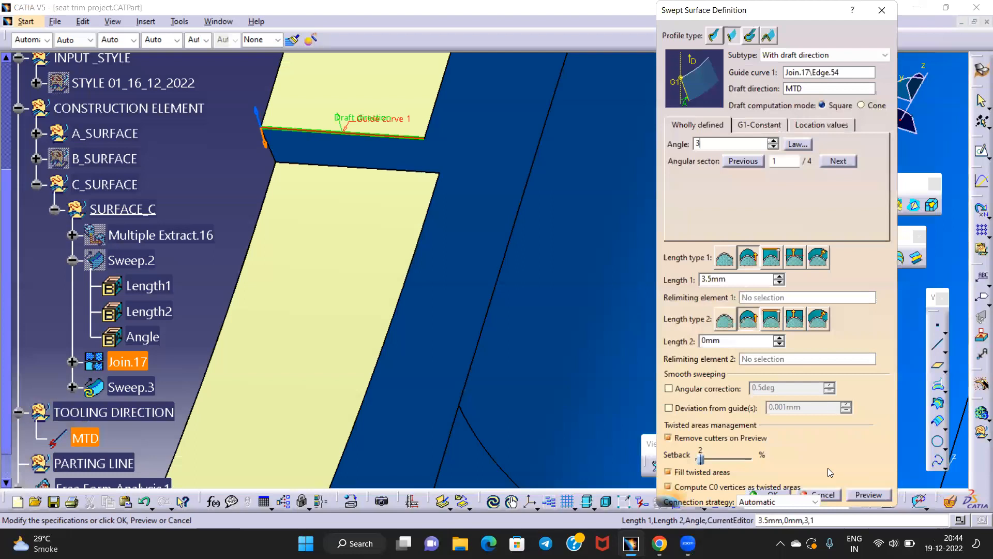
{"action": "left_click", "coordinate": [868, 497]}
{"action": "middle_click_drag", "start_coordinate": [322, 223], "coordinate": [511, 236]}
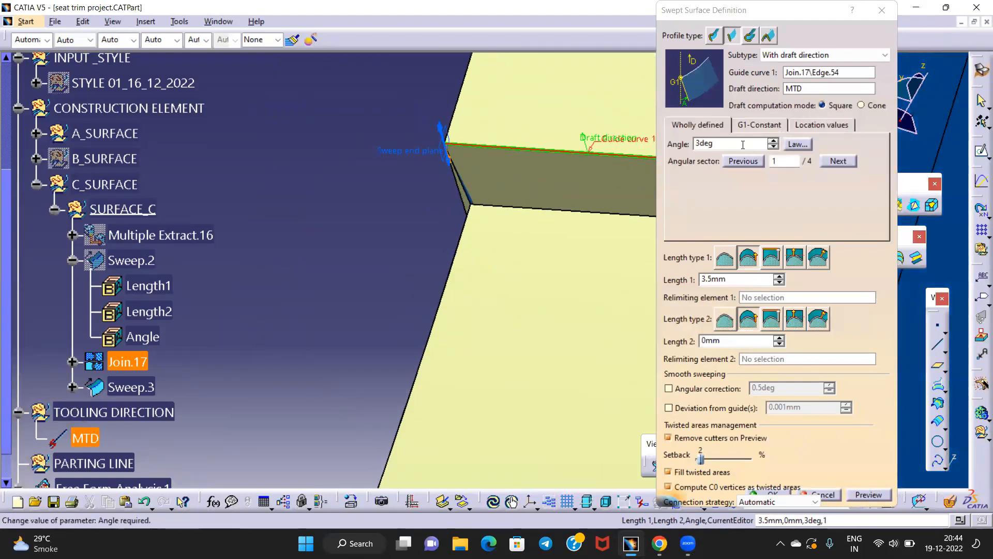
{"action": "double_click", "coordinate": [714, 144]}
{"action": "type", "text": "15"}
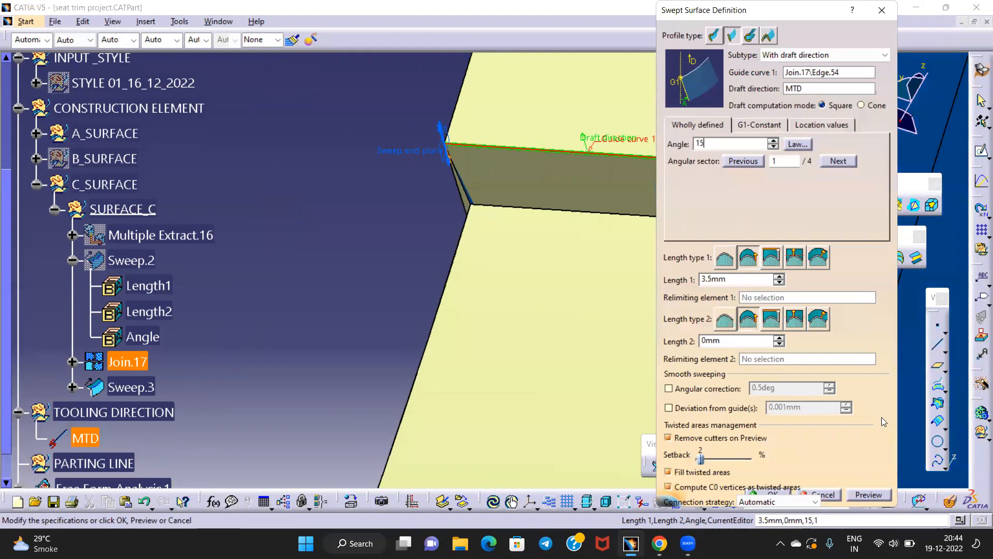
{"action": "left_click", "coordinate": [866, 494]}
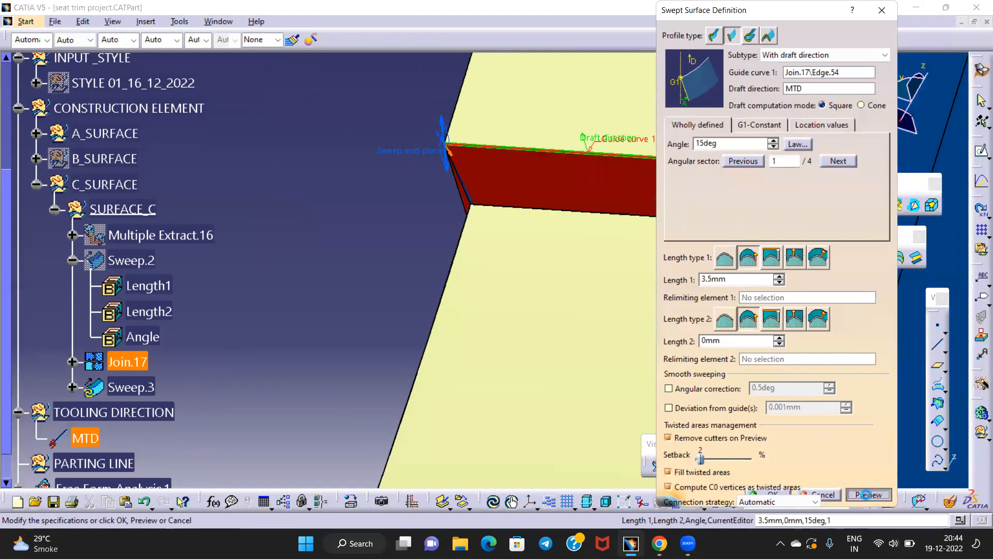
{"action": "middle_click_drag", "start_coordinate": [454, 220], "coordinate": [438, 188]}
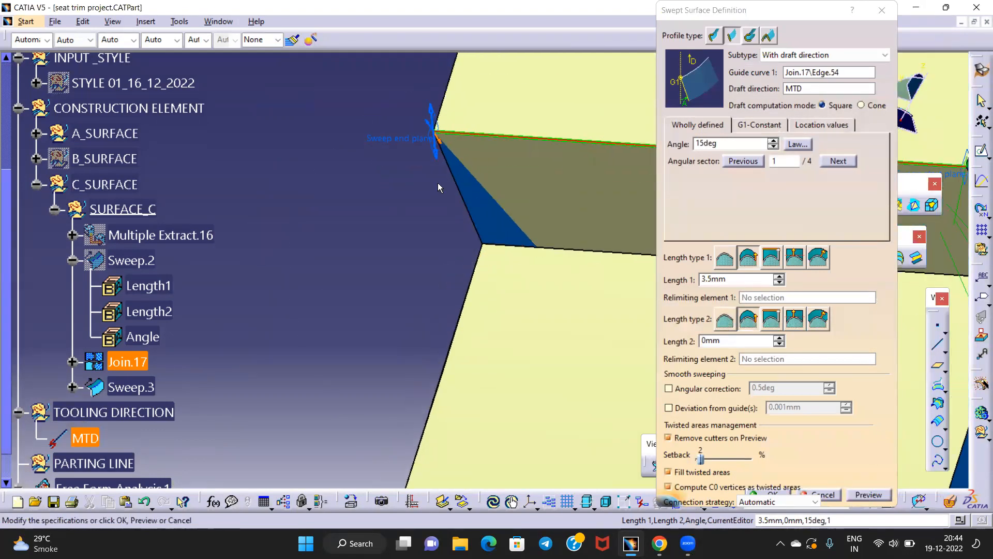
{"action": "left_click", "coordinate": [435, 157]}
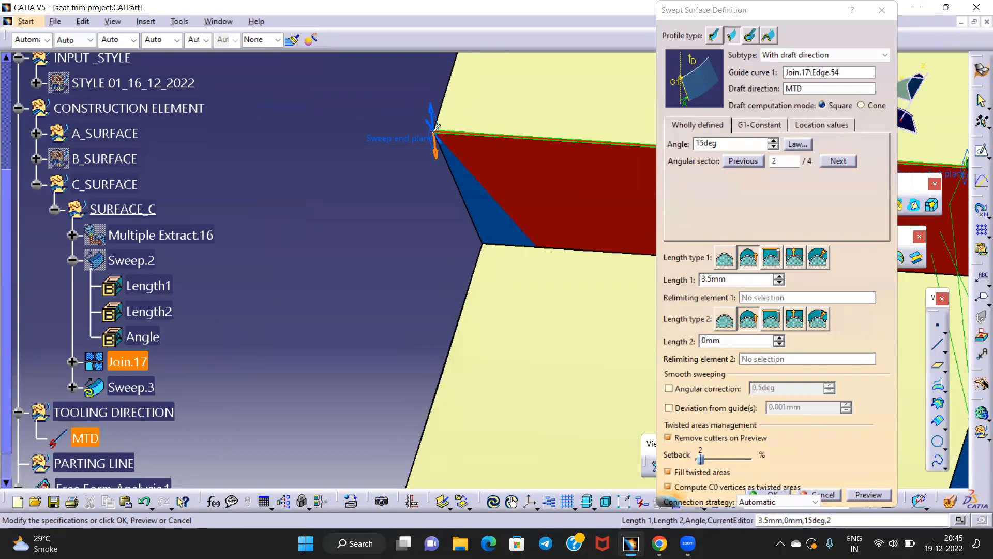
Set angular sector 2's draft angle to 3deg and preview the updated wall along Edge.54
{"action": "left_click_drag", "start_coordinate": [436, 127], "coordinate": [442, 230]}
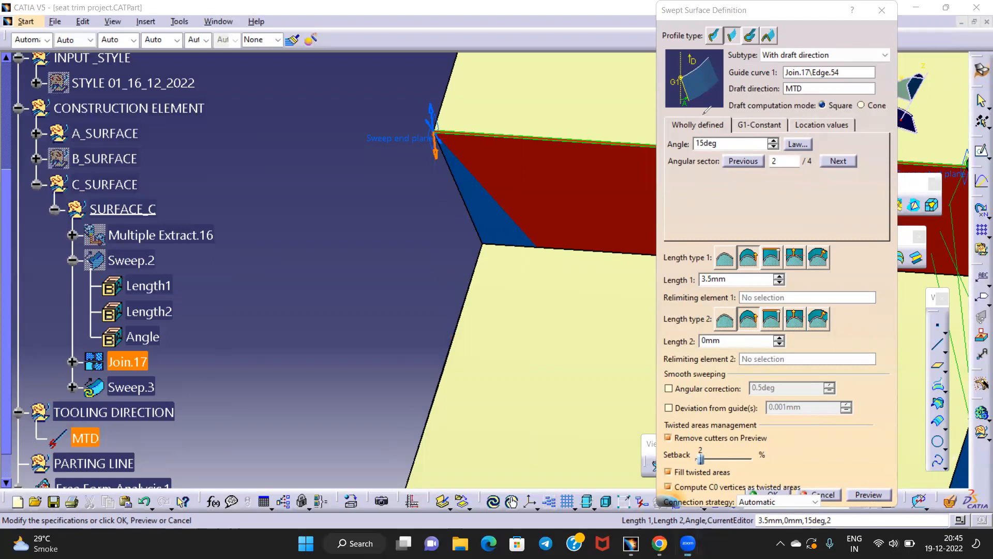
{"action": "double_click", "coordinate": [730, 145]}
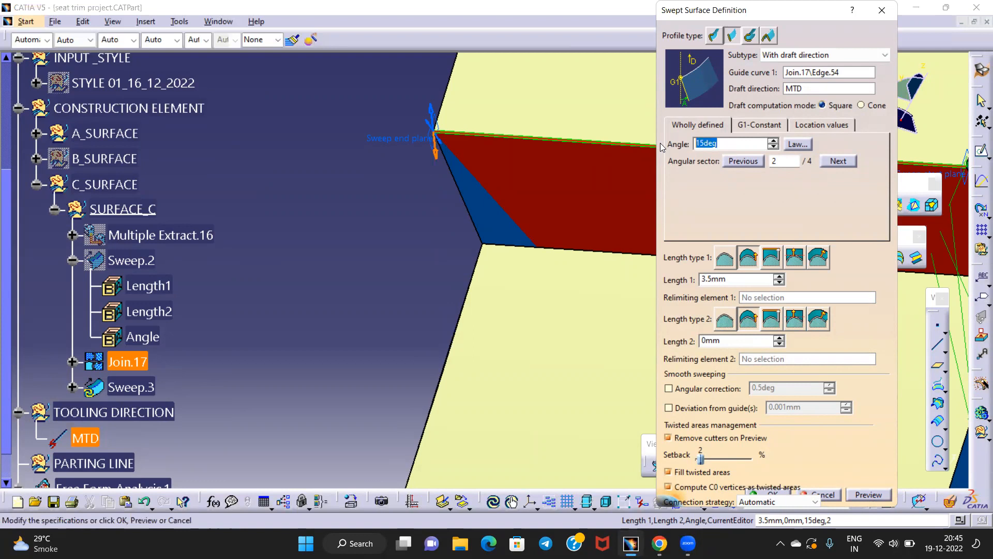
{"action": "type", "text": "3deg"}
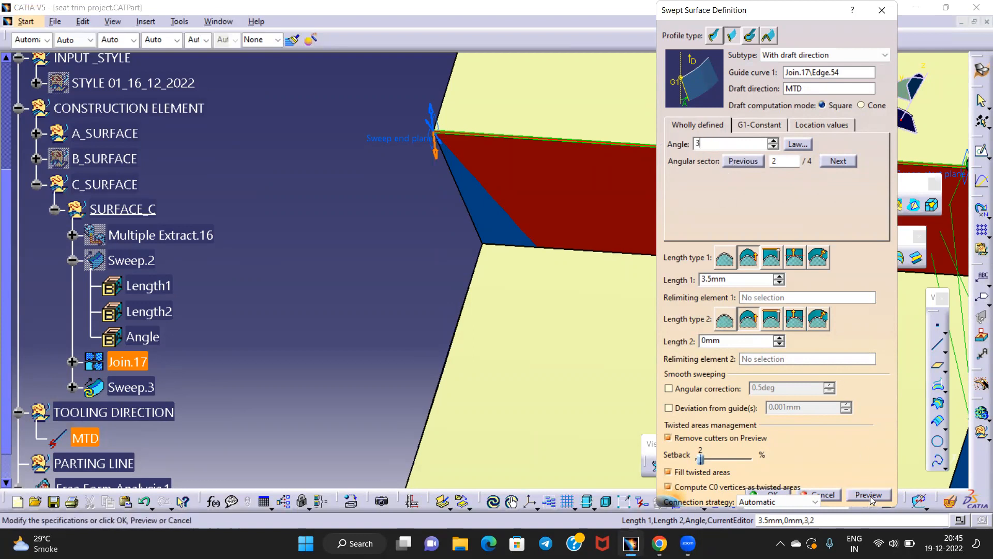
{"action": "left_click", "coordinate": [866, 494]}
{"action": "middle_click_drag", "start_coordinate": [522, 300], "coordinate": [514, 440]}
{"action": "middle_click_drag", "start_coordinate": [513, 326], "coordinate": [108, 262]}
{"action": "middle_click_drag", "start_coordinate": [361, 264], "coordinate": [414, 207]}
{"action": "middle_click_drag", "start_coordinate": [362, 297], "coordinate": [551, 100]}
{"action": "middle_click_drag", "start_coordinate": [499, 182], "coordinate": [450, 180]}
{"action": "middle_click_drag", "start_coordinate": [391, 190], "coordinate": [394, 193]}
{"action": "middle_click", "coordinate": [394, 193]}
{"action": "middle_click_drag", "start_coordinate": [451, 225], "coordinate": [465, 190]}
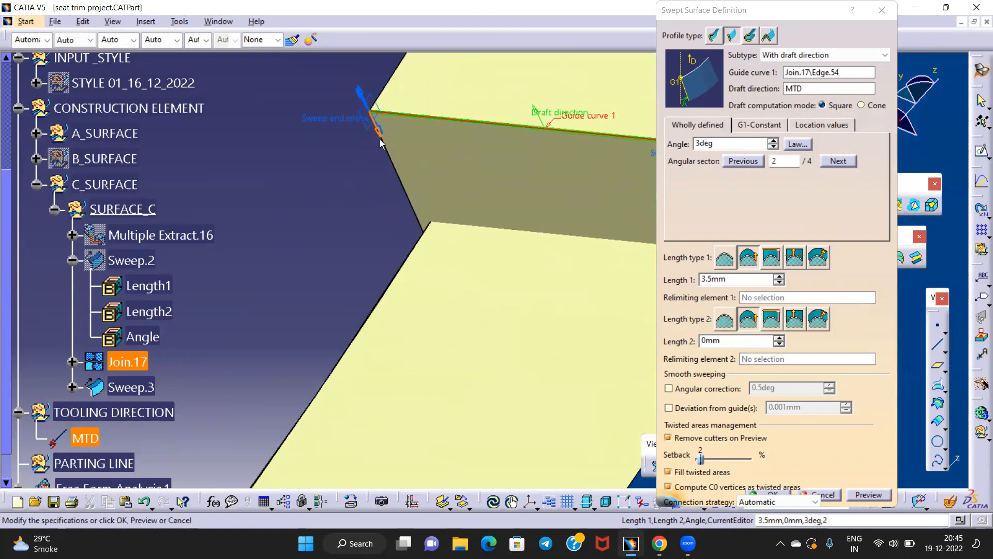
{"action": "middle_click_drag", "start_coordinate": [492, 265], "coordinate": [355, 329]}
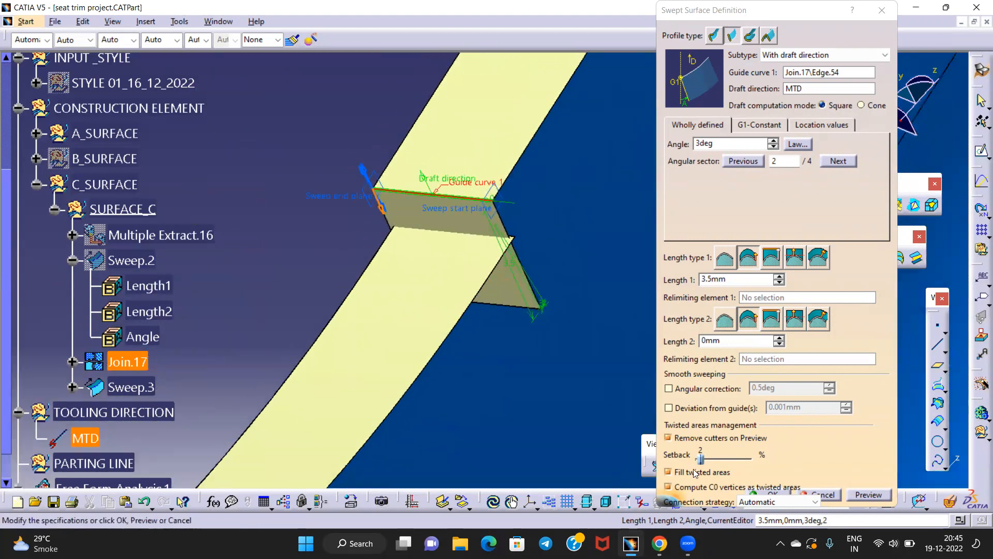
{"action": "left_click", "coordinate": [769, 495]}
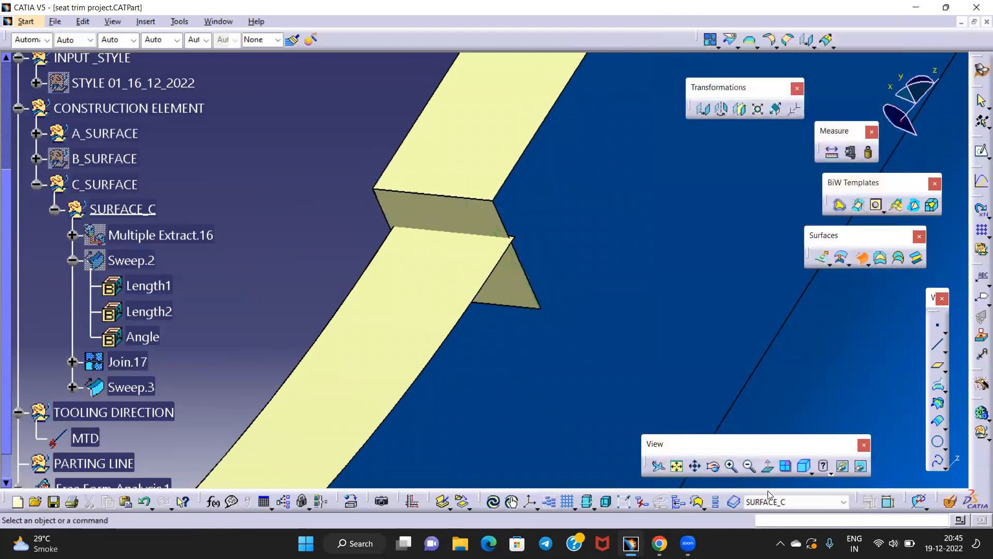
{"action": "middle_click_drag", "start_coordinate": [339, 189], "coordinate": [423, 219]}
{"action": "middle_click_drag", "start_coordinate": [437, 338], "coordinate": [495, 332]}
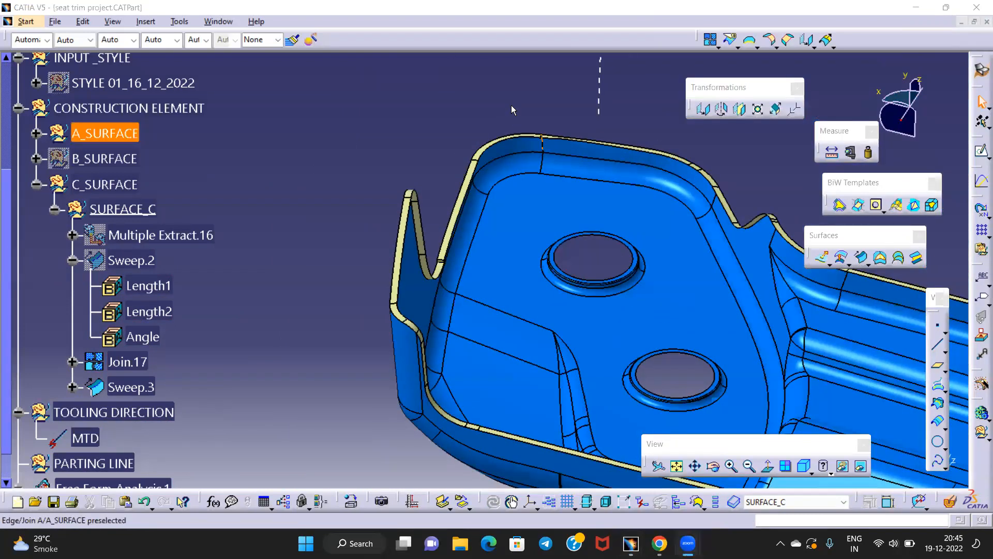
{"action": "middle_click_drag", "start_coordinate": [488, 181], "coordinate": [565, 132]}
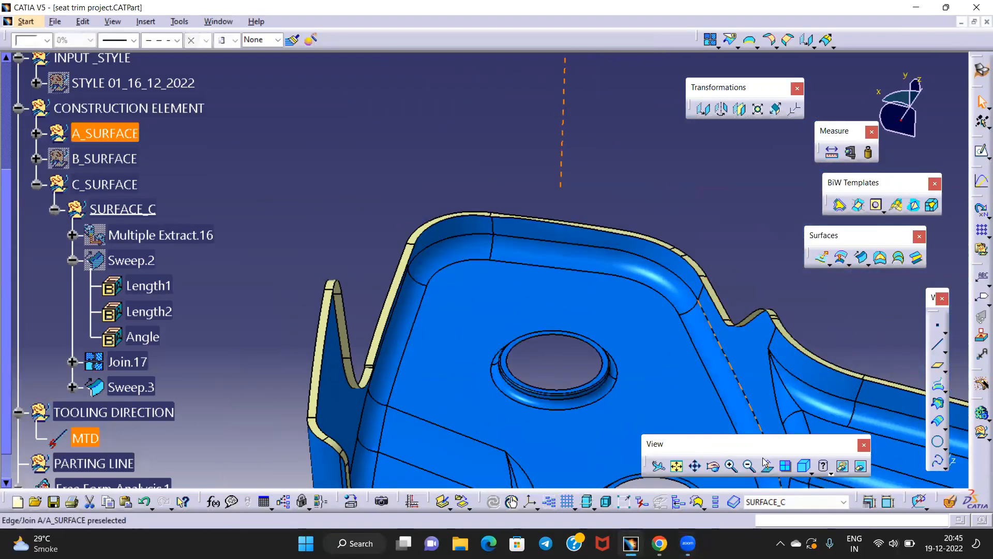
{"action": "middle_click_drag", "start_coordinate": [395, 284], "coordinate": [506, 273]}
{"action": "middle_click_drag", "start_coordinate": [424, 251], "coordinate": [404, 204]}
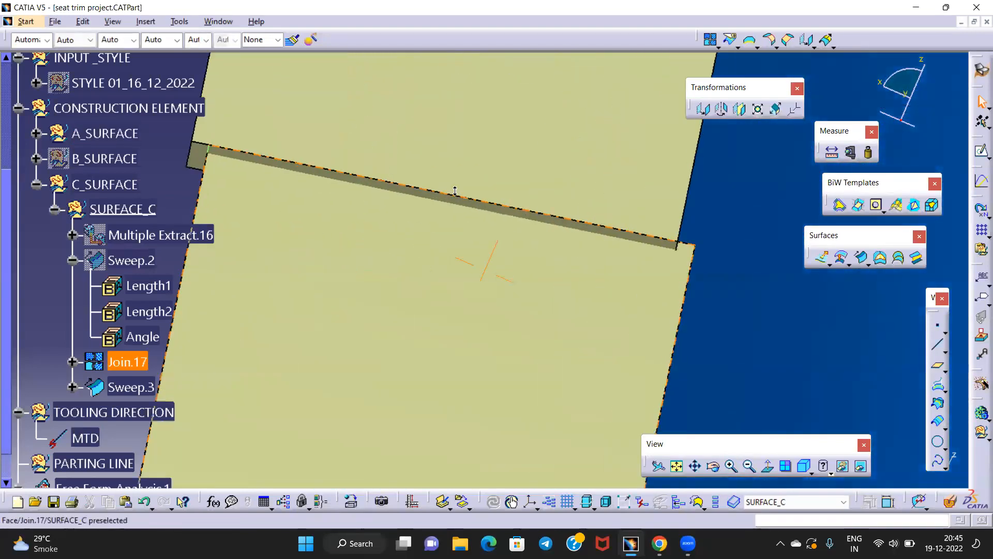
{"action": "left_click", "coordinate": [394, 190]}
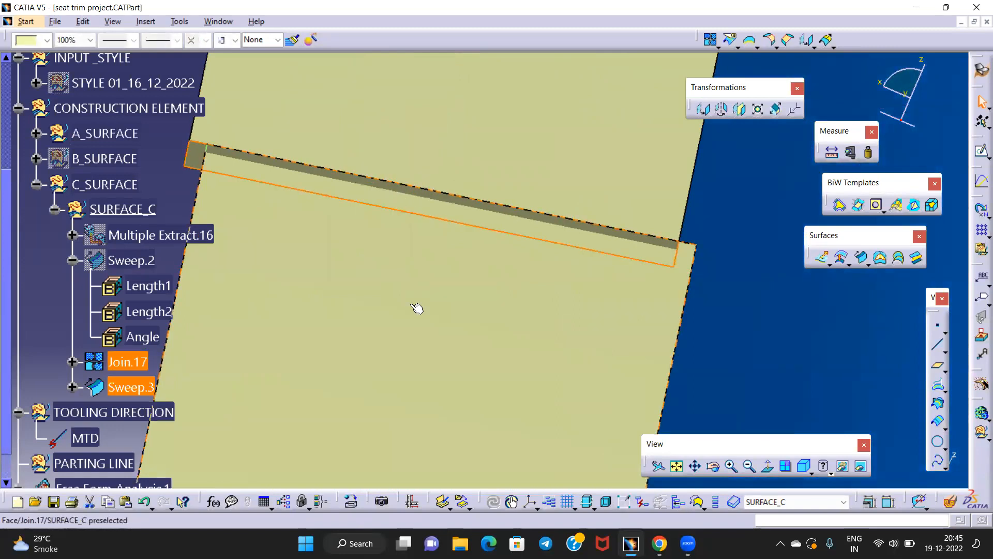
{"action": "middle_click_drag", "start_coordinate": [450, 236], "coordinate": [600, 228]}
{"action": "left_click", "coordinate": [603, 222]}
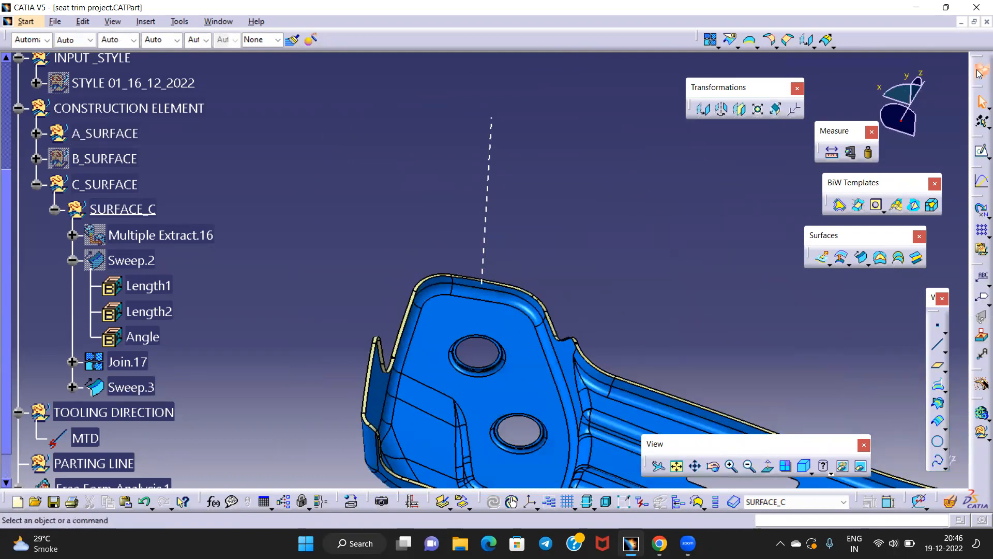
Switch to Part Design and start a draft analysis directed along the compass pull line
{"action": "left_click", "coordinate": [980, 72]}
{"action": "left_click", "coordinate": [825, 366]}
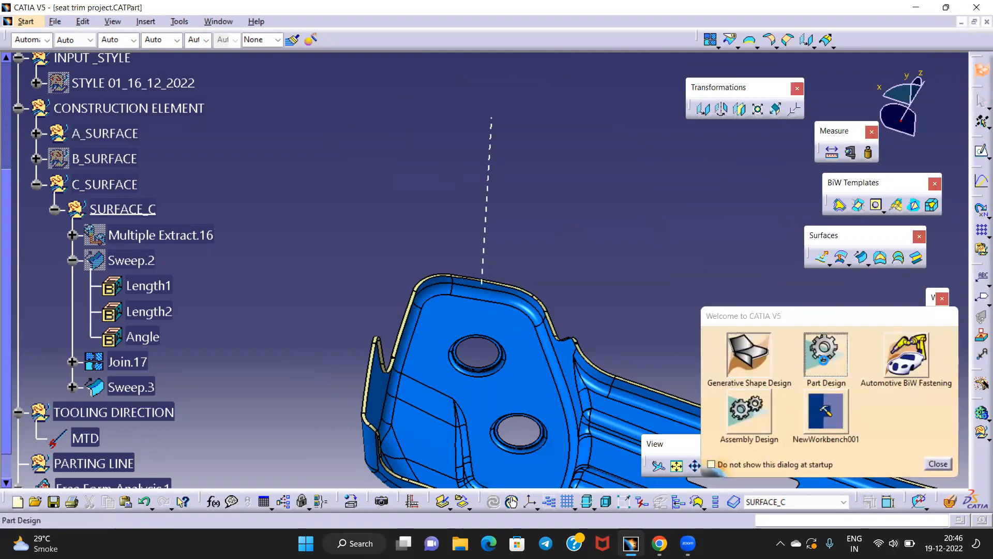
{"action": "middle_click_drag", "start_coordinate": [550, 319], "coordinate": [389, 369]}
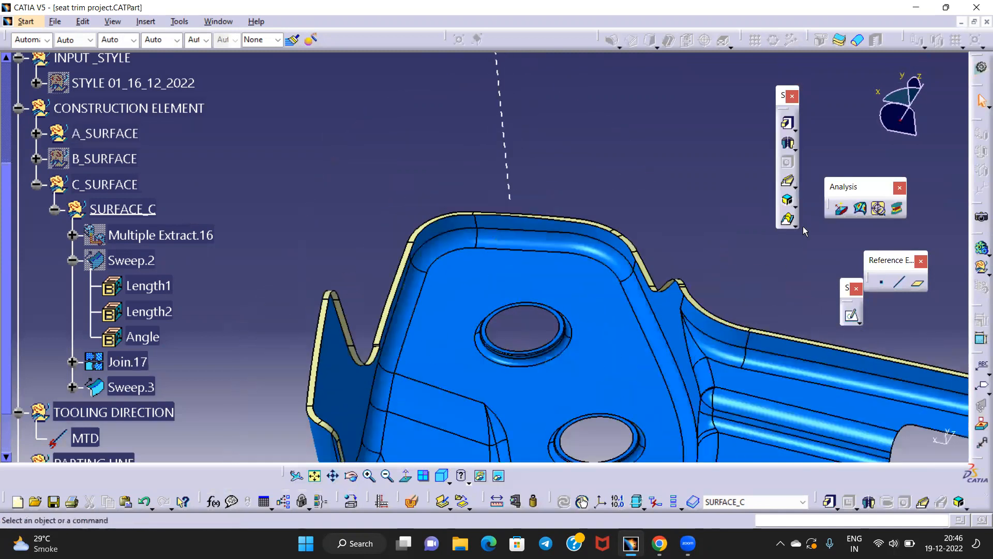
{"action": "left_click", "coordinate": [840, 211]}
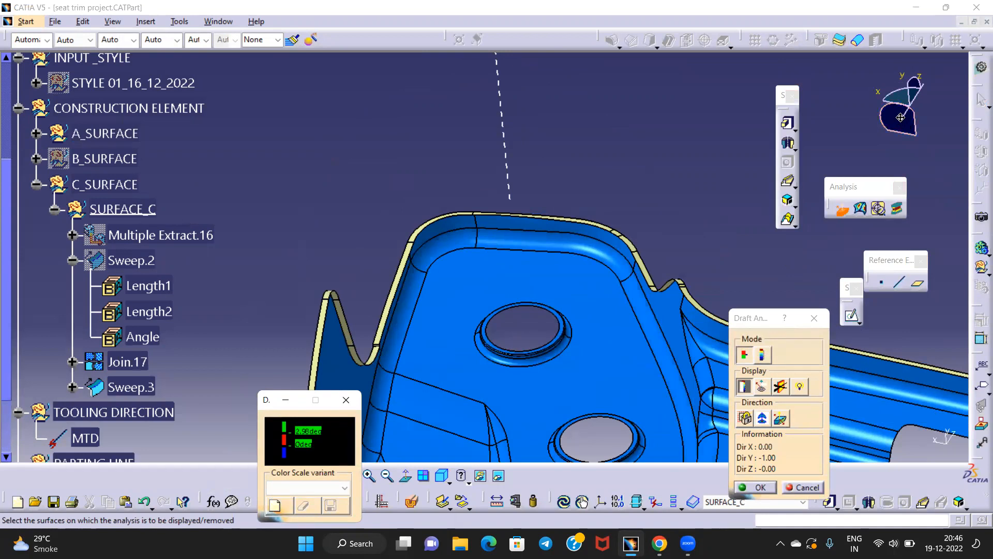
{"action": "left_click_drag", "start_coordinate": [900, 117], "coordinate": [495, 131]}
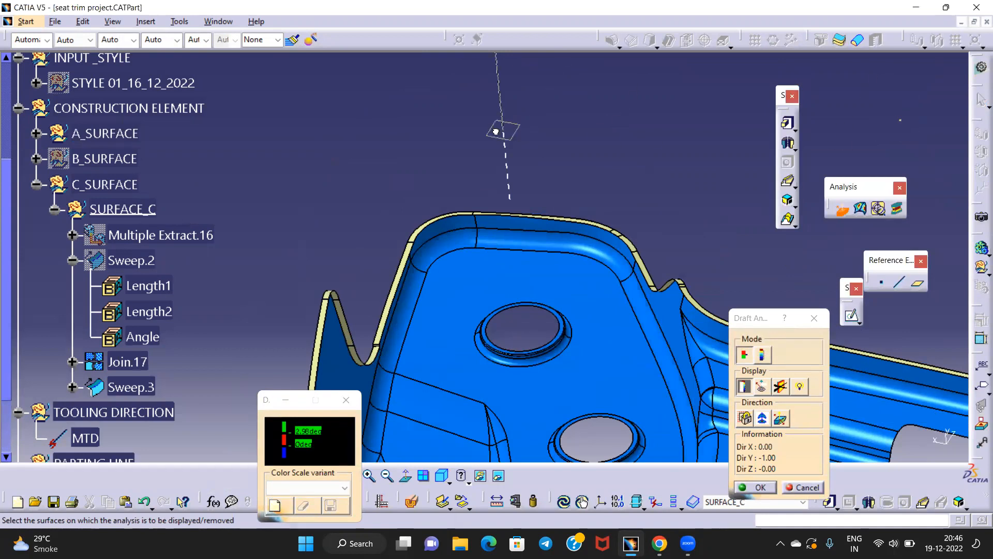
{"action": "left_click", "coordinate": [763, 419]}
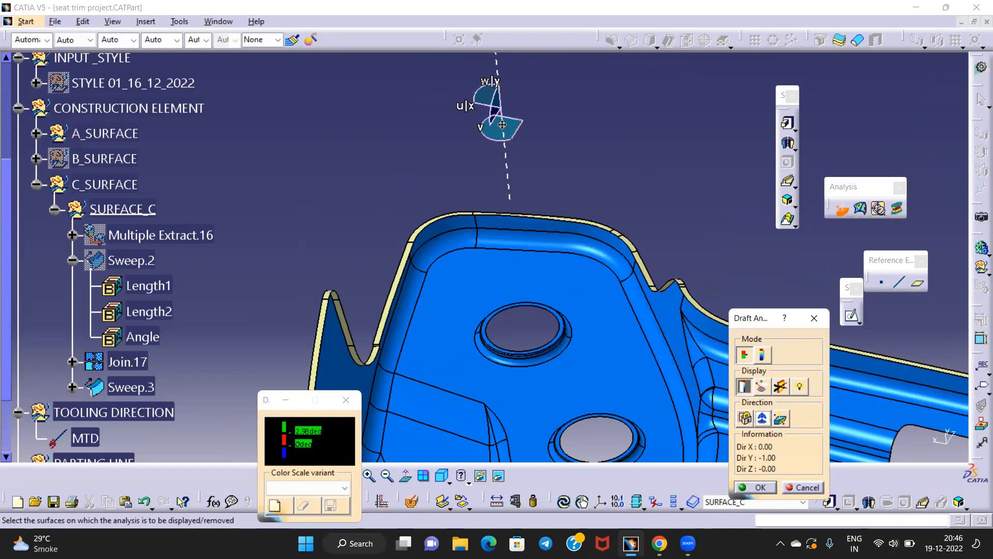
{"action": "left_click_drag", "start_coordinate": [502, 125], "coordinate": [504, 131]}
{"action": "left_click", "coordinate": [766, 427]}
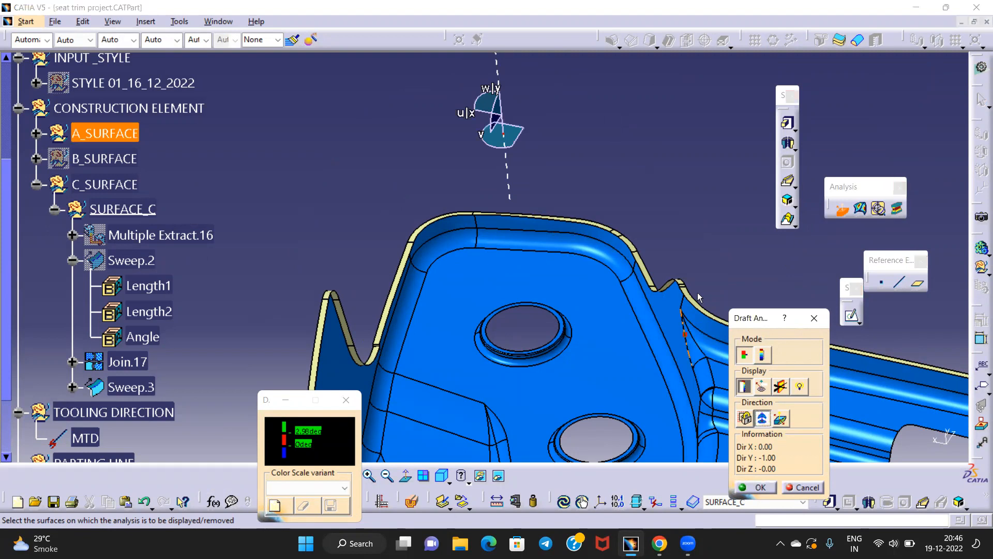
Run the draft analysis on Sweep.3 with reversed direction, check the colours and confirm
{"action": "middle_click_drag", "start_coordinate": [383, 339], "coordinate": [456, 207]}
{"action": "left_click", "coordinate": [123, 392]}
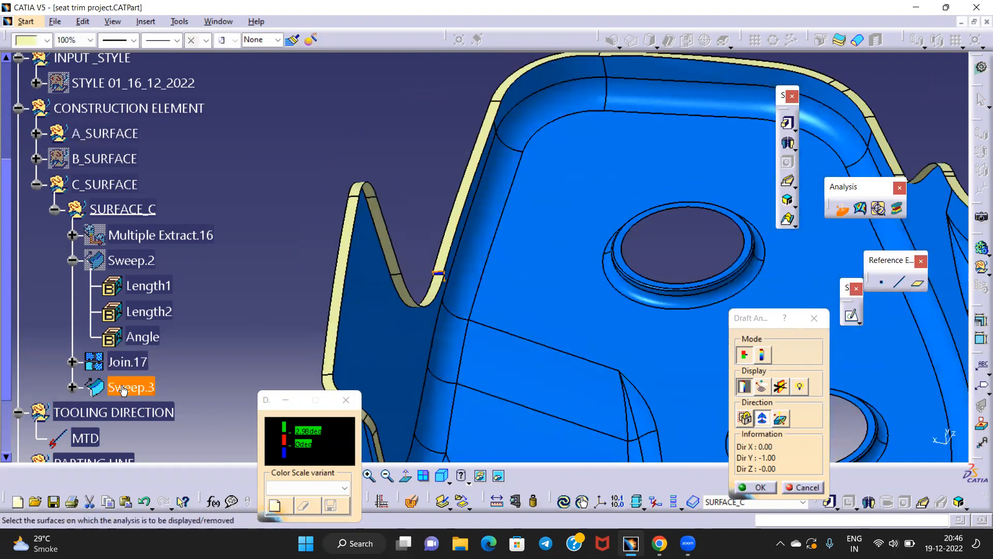
{"action": "middle_click_drag", "start_coordinate": [386, 324], "coordinate": [475, 408]}
{"action": "left_click", "coordinate": [784, 423]}
{"action": "middle_click_drag", "start_coordinate": [465, 217], "coordinate": [494, 326]}
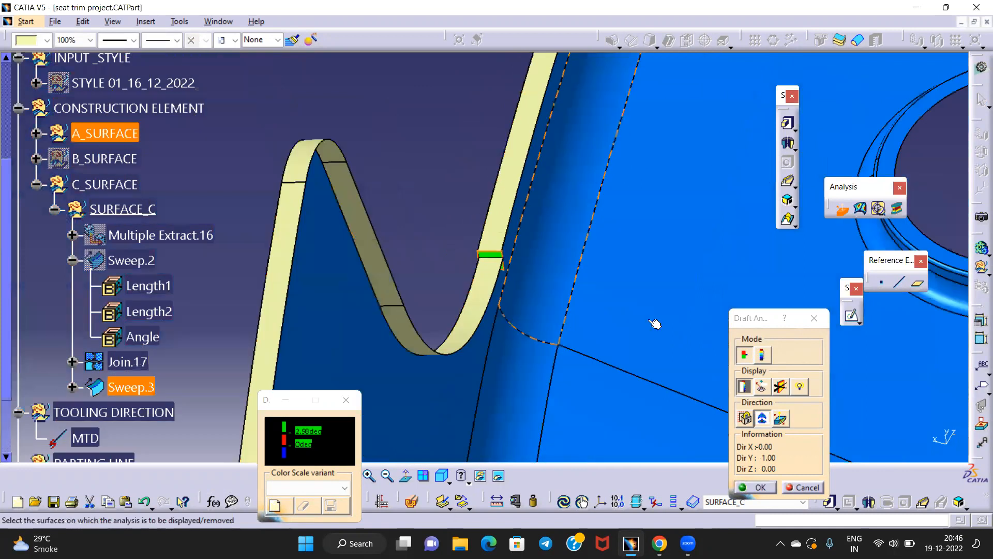
{"action": "left_click", "coordinate": [813, 325]}
{"action": "middle_click_drag", "start_coordinate": [399, 189], "coordinate": [400, 236]}
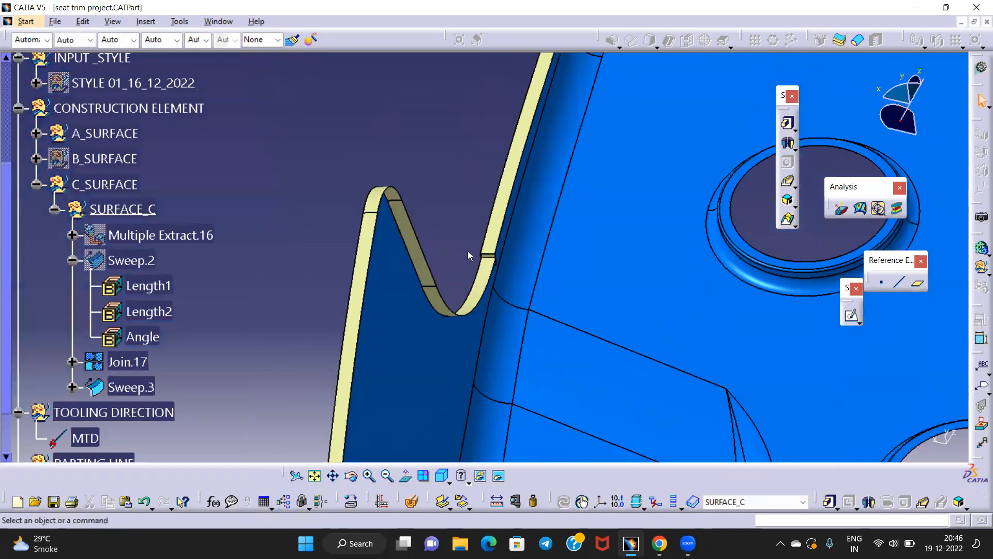
{"action": "right_click", "coordinate": [124, 388]}
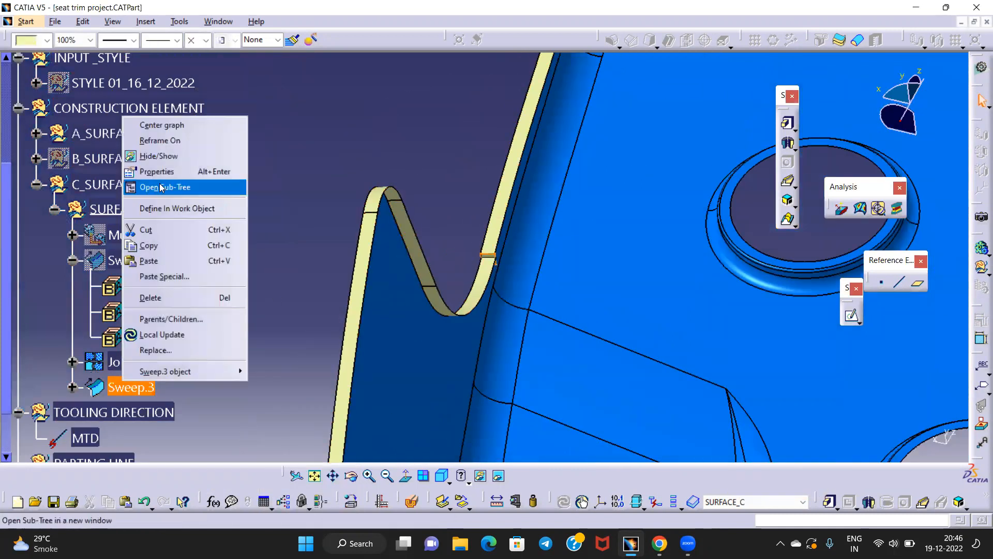
{"action": "left_click", "coordinate": [207, 151]}
{"action": "right_click", "coordinate": [129, 362]}
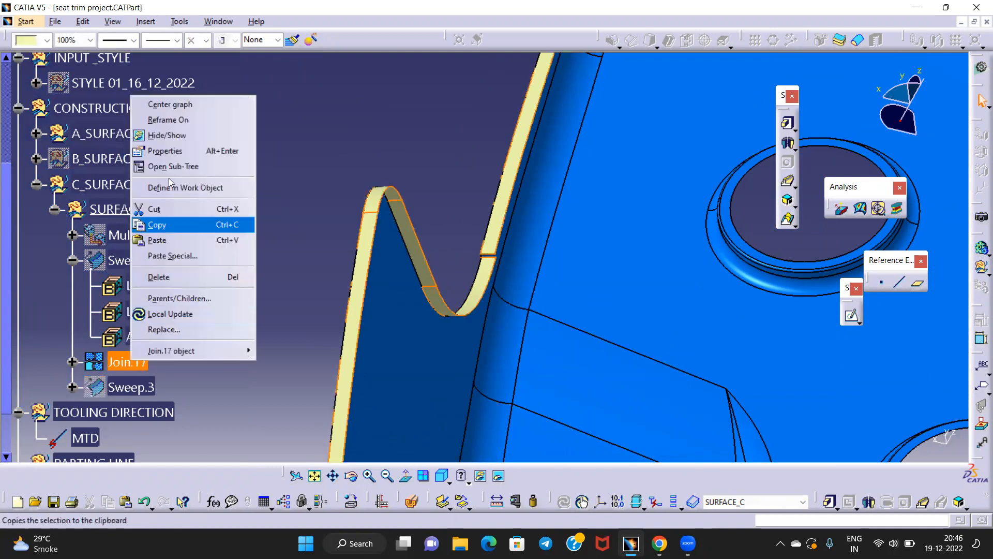
{"action": "left_click", "coordinate": [171, 136]}
{"action": "right_click", "coordinate": [132, 261]}
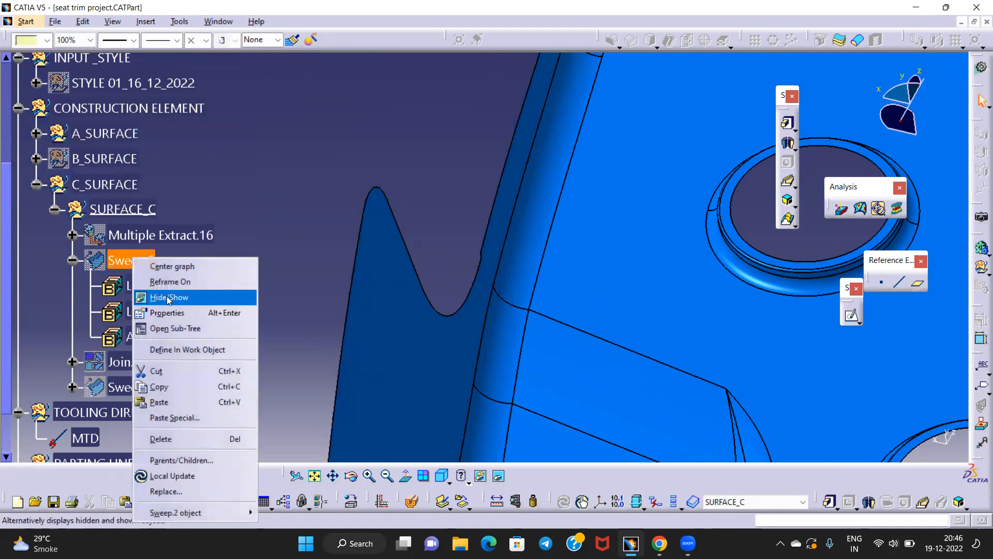
{"action": "left_click", "coordinate": [170, 297]}
{"action": "middle_click_drag", "start_coordinate": [377, 235], "coordinate": [496, 198]}
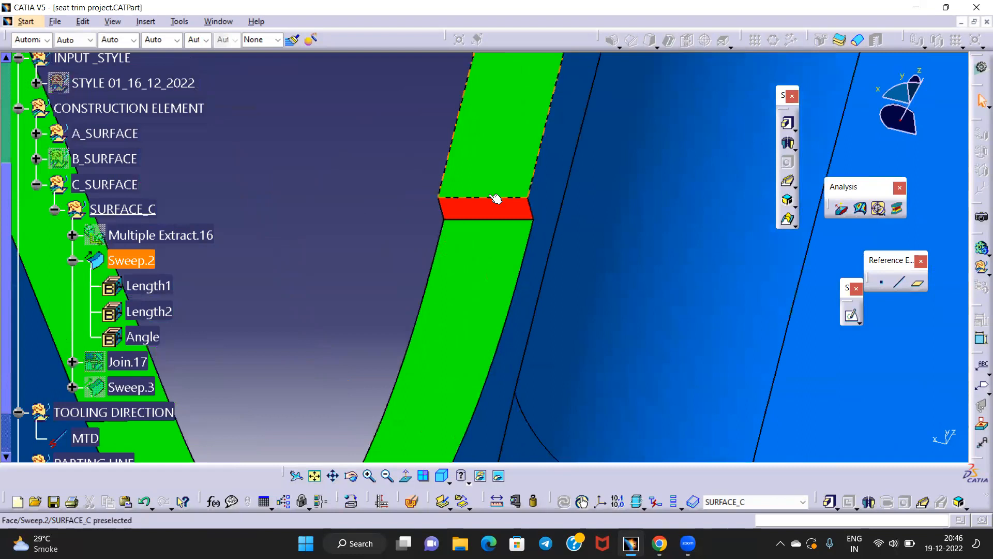
{"action": "left_click", "coordinate": [398, 178]}
{"action": "middle_click_drag", "start_coordinate": [465, 208], "coordinate": [503, 445]}
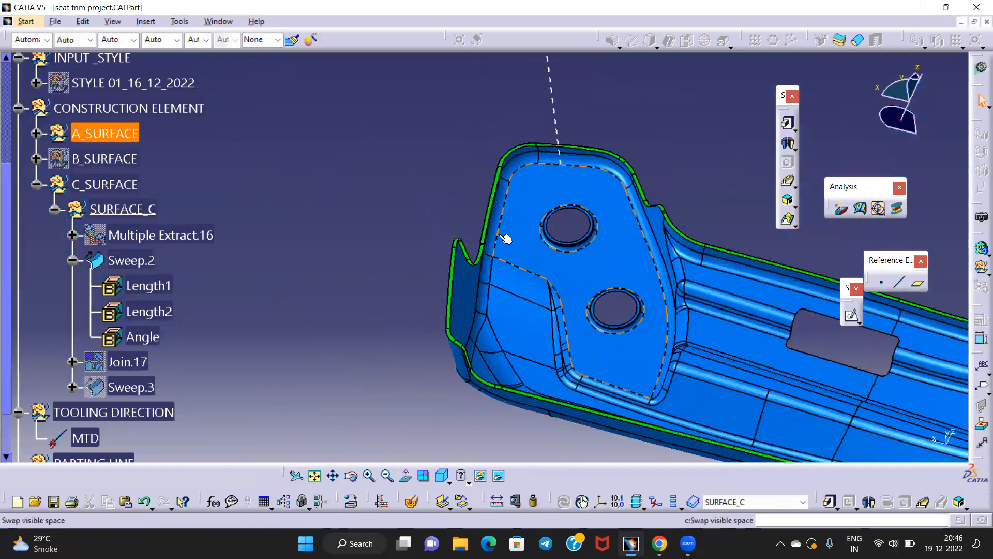
{"action": "middle_click_drag", "start_coordinate": [506, 239], "coordinate": [465, 328]}
{"action": "left_click", "coordinate": [508, 124]}
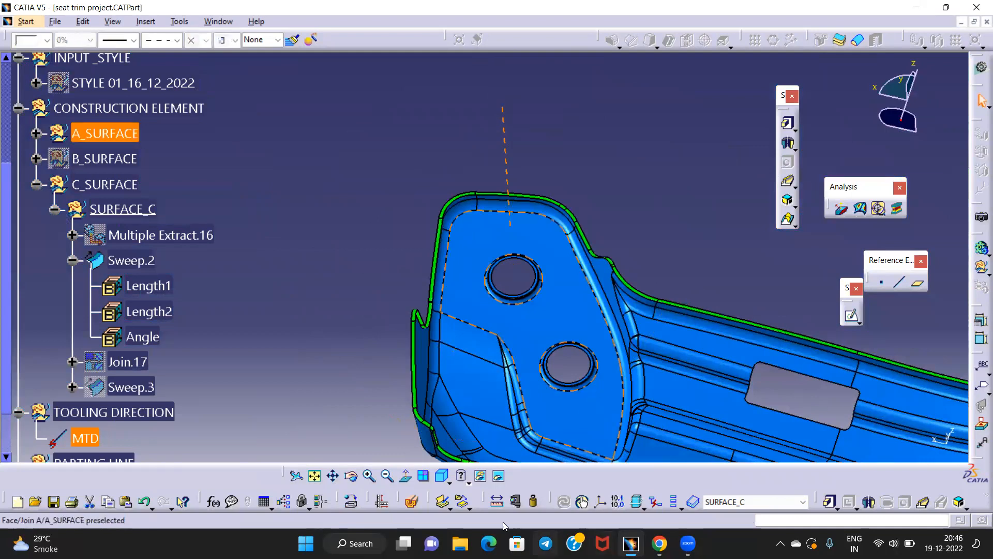
{"action": "left_click", "coordinate": [407, 476]}
{"action": "middle_click_drag", "start_coordinate": [516, 229], "coordinate": [509, 171]}
{"action": "left_click", "coordinate": [512, 323]}
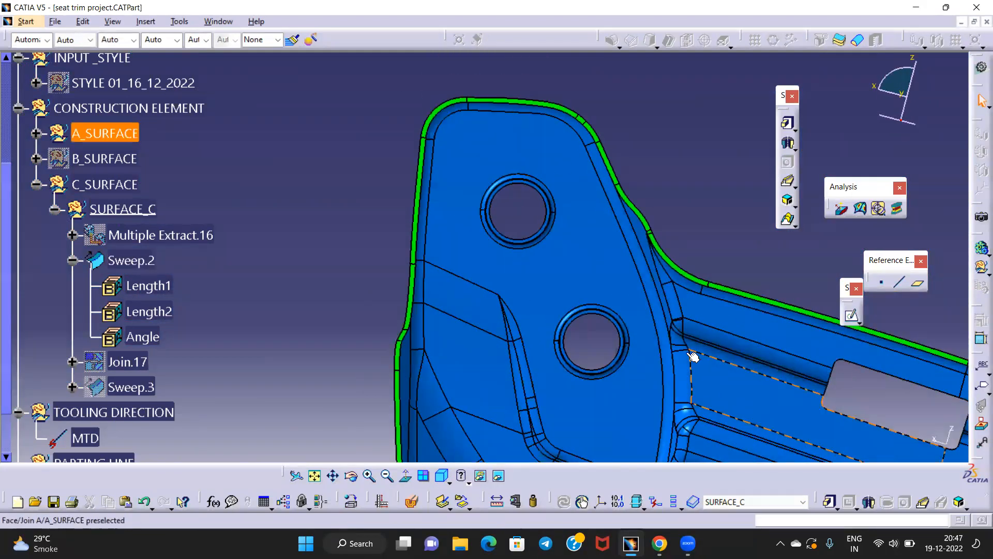
{"action": "middle_click_drag", "start_coordinate": [691, 356], "coordinate": [434, 173]}
{"action": "middle_click_drag", "start_coordinate": [362, 291], "coordinate": [672, 366]}
{"action": "left_click", "coordinate": [671, 367]}
{"action": "middle_click_drag", "start_coordinate": [672, 367], "coordinate": [673, 298]}
{"action": "middle_click_drag", "start_coordinate": [392, 237], "coordinate": [452, 382]}
{"action": "left_click", "coordinate": [453, 382]}
{"action": "middle_click_drag", "start_coordinate": [452, 382], "coordinate": [479, 212]}
{"action": "left_click", "coordinate": [428, 312]}
{"action": "middle_click_drag", "start_coordinate": [341, 213], "coordinate": [429, 250]}
{"action": "middle_click_drag", "start_coordinate": [429, 366], "coordinate": [469, 287]}
{"action": "left_click", "coordinate": [463, 296]}
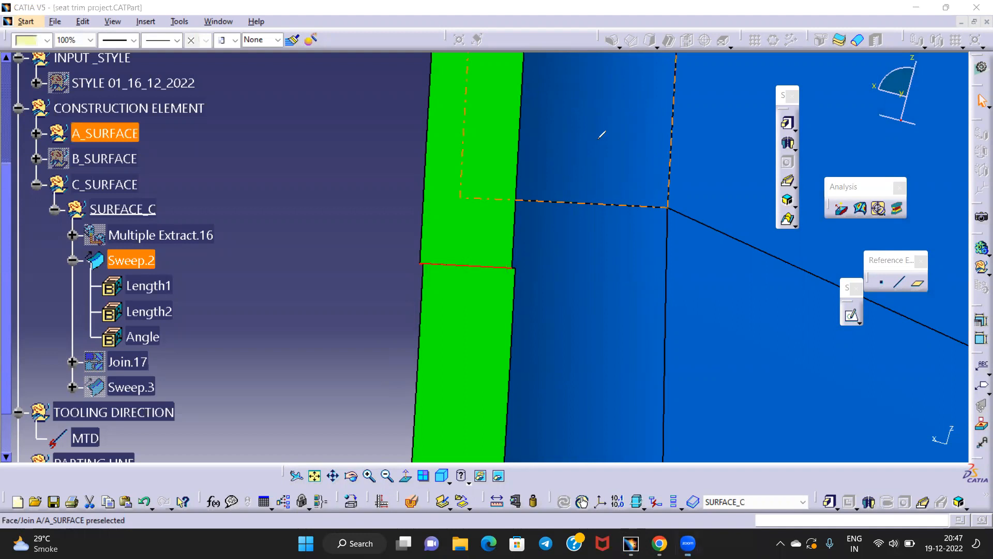
{"action": "middle_click_drag", "start_coordinate": [608, 178], "coordinate": [536, 413]}
{"action": "middle_click_drag", "start_coordinate": [473, 313], "coordinate": [481, 352]}
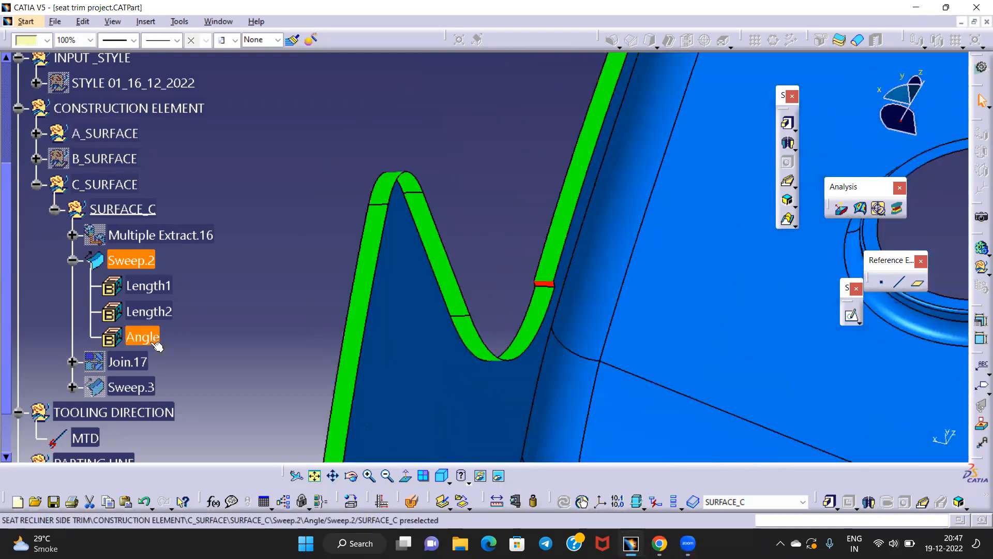
{"action": "right_click", "coordinate": [132, 267]}
{"action": "left_click", "coordinate": [189, 298]}
{"action": "right_click", "coordinate": [132, 383]}
{"action": "left_click", "coordinate": [175, 154]}
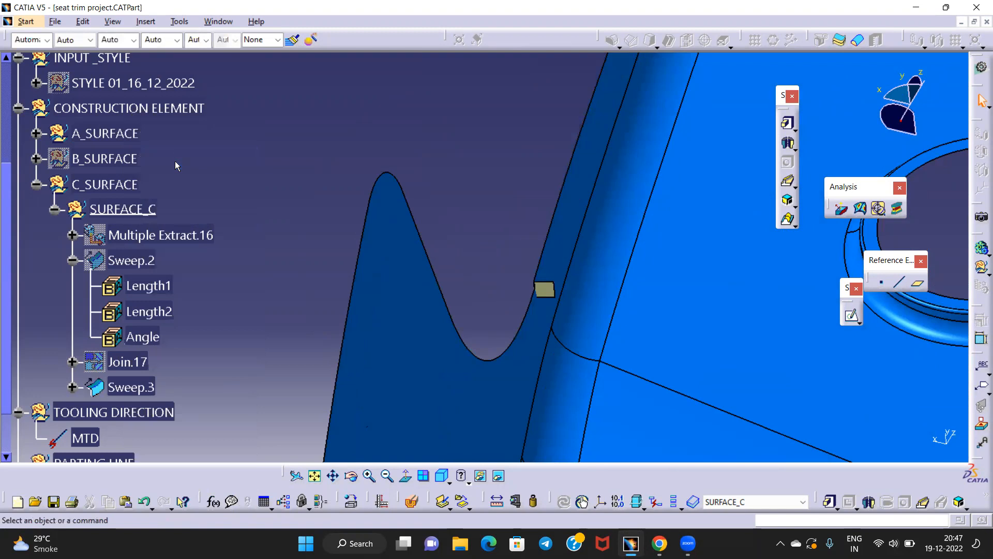
{"action": "right_click", "coordinate": [136, 362]}
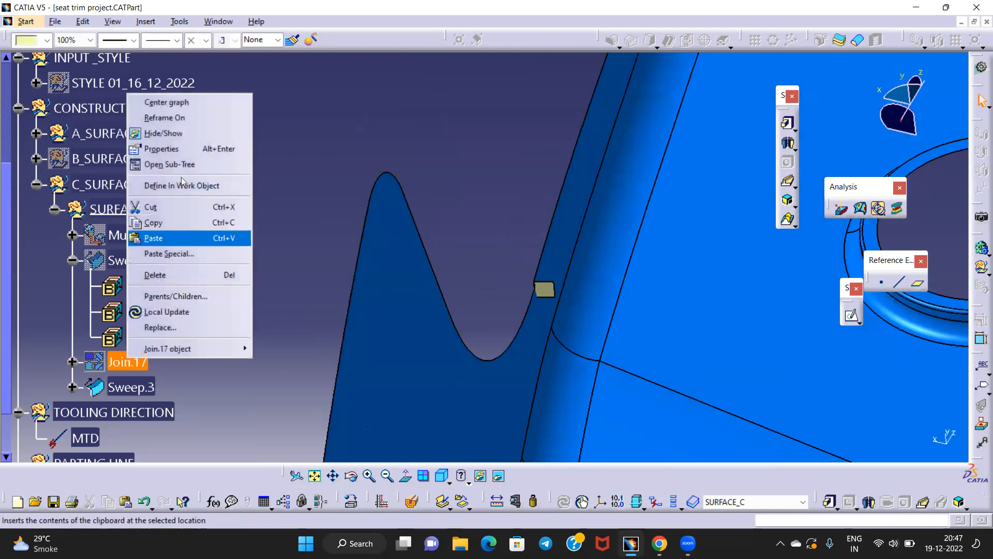
{"action": "left_click", "coordinate": [181, 135]}
Look along the MTD tooling direction and zoom onto the cream flange edge
{"action": "middle_click_drag", "start_coordinate": [477, 258], "coordinate": [473, 353]}
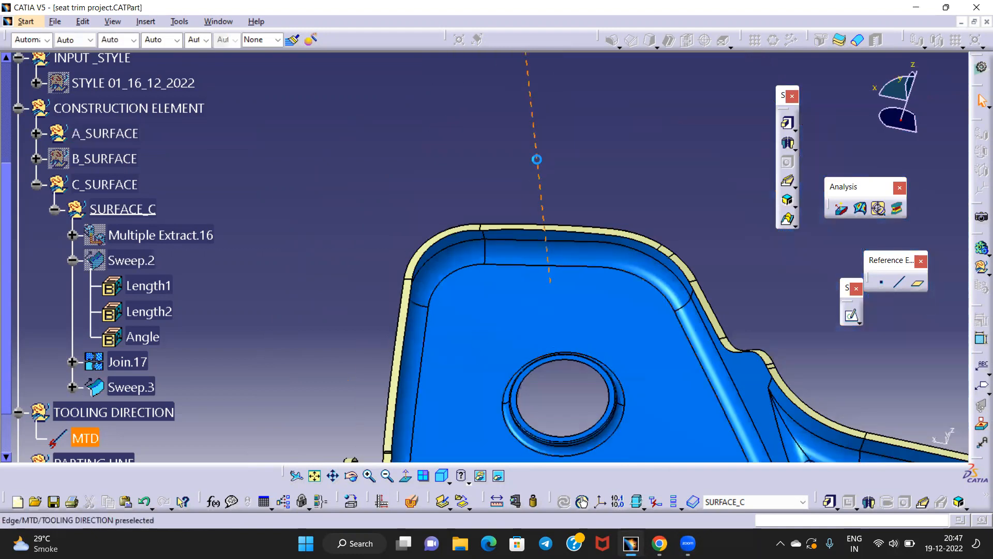
{"action": "left_click", "coordinate": [537, 160]}
{"action": "left_click", "coordinate": [412, 476]}
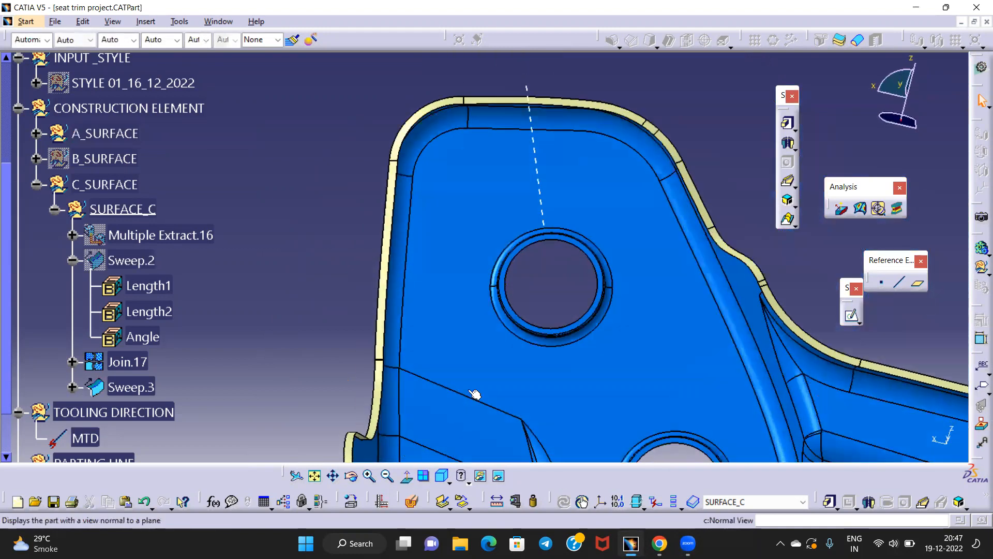
{"action": "middle_click_drag", "start_coordinate": [333, 297], "coordinate": [406, 164]}
{"action": "middle_click_drag", "start_coordinate": [380, 274], "coordinate": [476, 95]}
{"action": "middle_click_drag", "start_coordinate": [349, 267], "coordinate": [700, 214]}
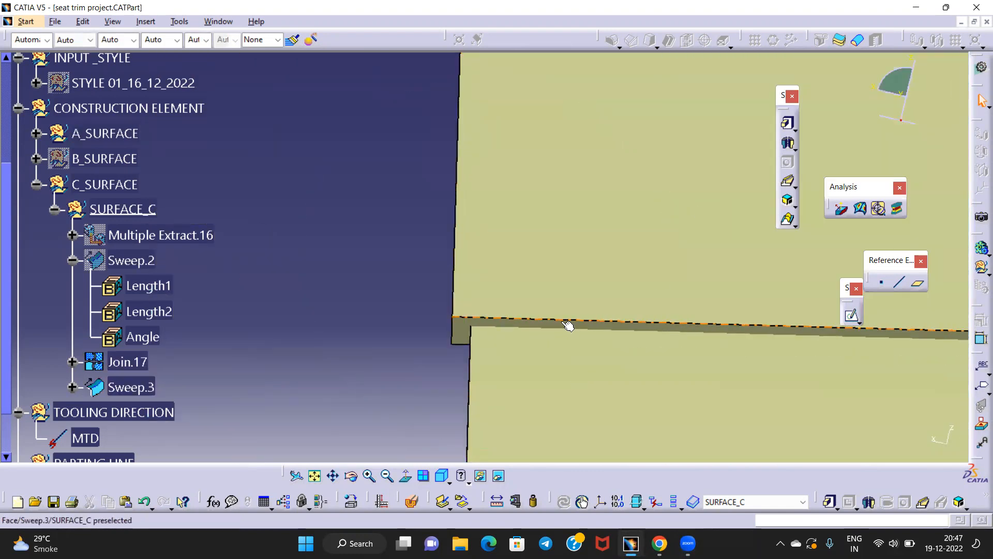
{"action": "middle_click_drag", "start_coordinate": [584, 256], "coordinate": [486, 155]}
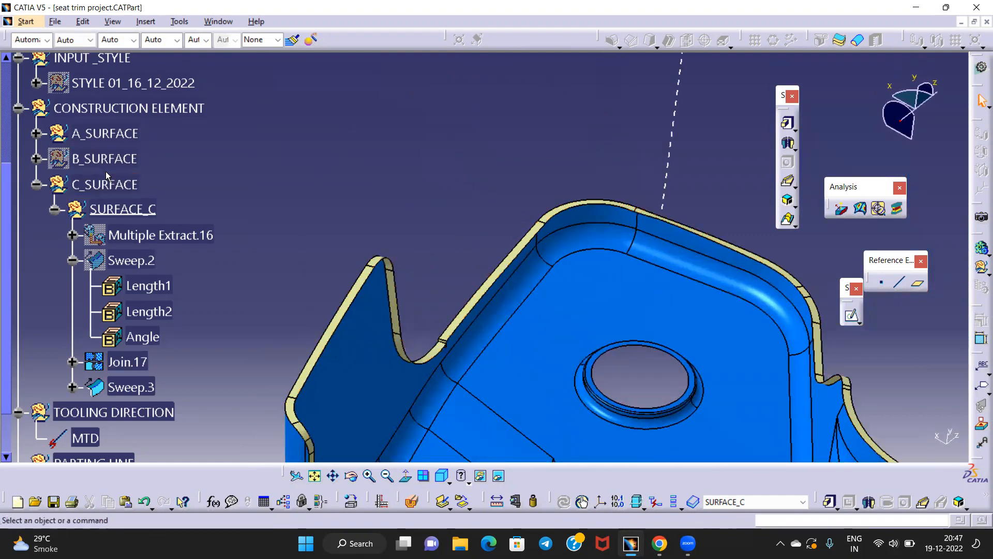
Inspect the Sweep.3 notch face on the flange up close, then re-frame the part
{"action": "scroll", "coordinate": [139, 189], "scroll_direction": "up", "scroll_amount": 1}
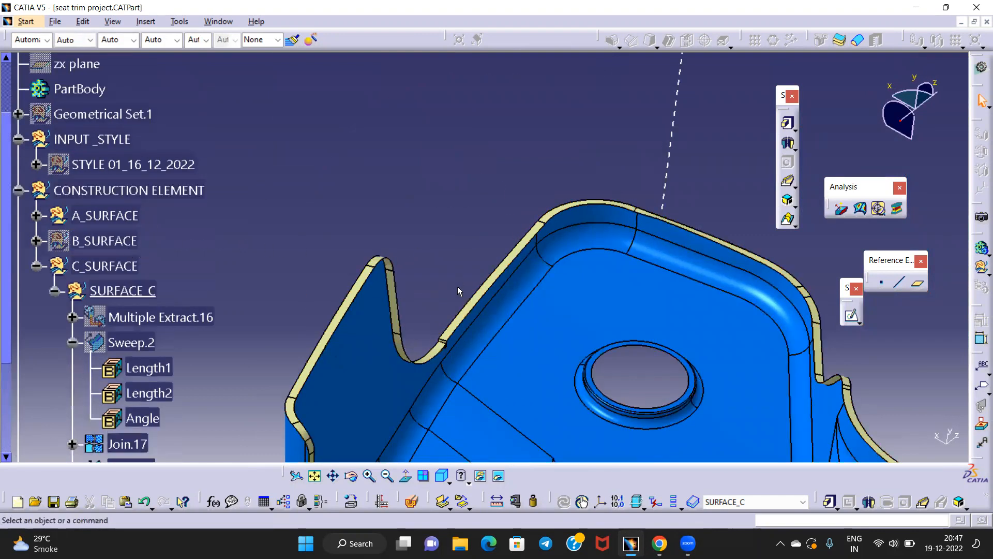
{"action": "middle_click_drag", "start_coordinate": [450, 353], "coordinate": [514, 73]}
{"action": "middle_click_drag", "start_coordinate": [403, 317], "coordinate": [407, 321]}
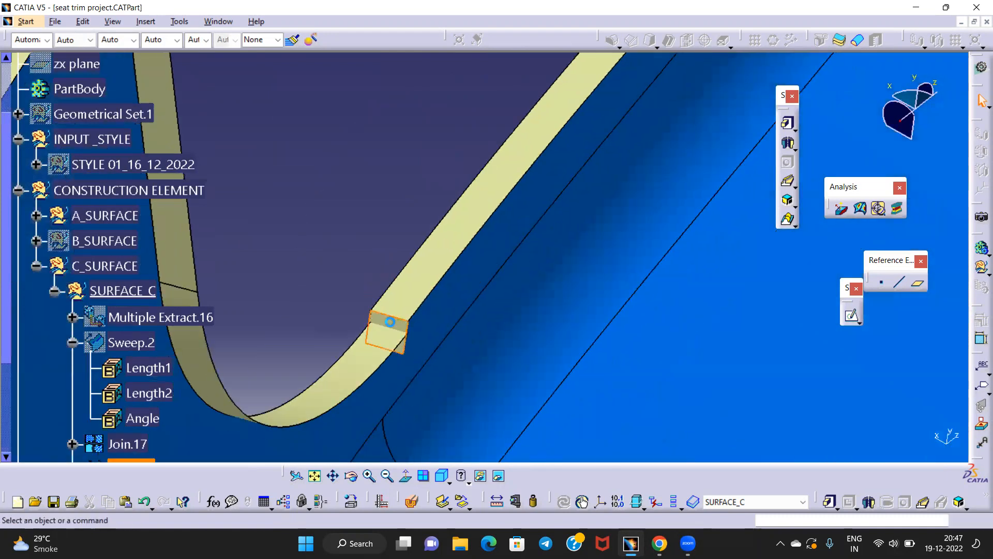
{"action": "left_click", "coordinate": [388, 331]}
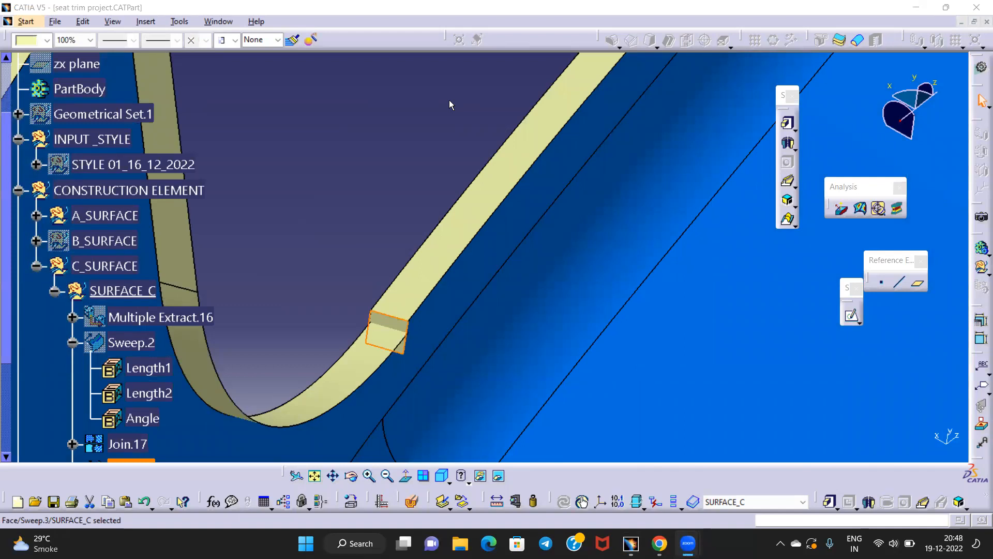
{"action": "left_click", "coordinate": [366, 180]}
{"action": "middle_click_drag", "start_coordinate": [366, 179], "coordinate": [473, 358]}
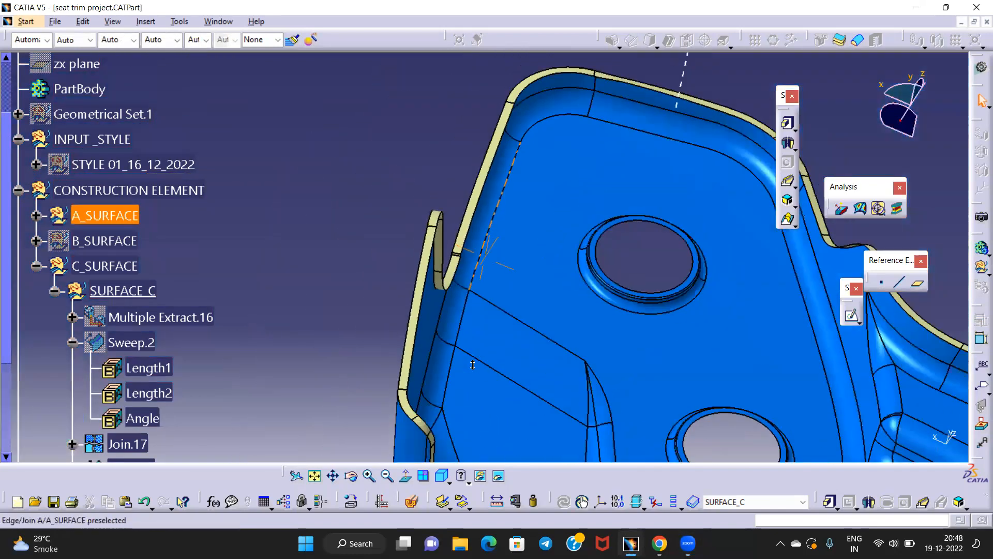
{"action": "middle_click_drag", "start_coordinate": [671, 150], "coordinate": [640, 223]}
{"action": "middle_click_drag", "start_coordinate": [505, 368], "coordinate": [538, 217]}
{"action": "middle_click_drag", "start_coordinate": [439, 270], "coordinate": [466, 313]}
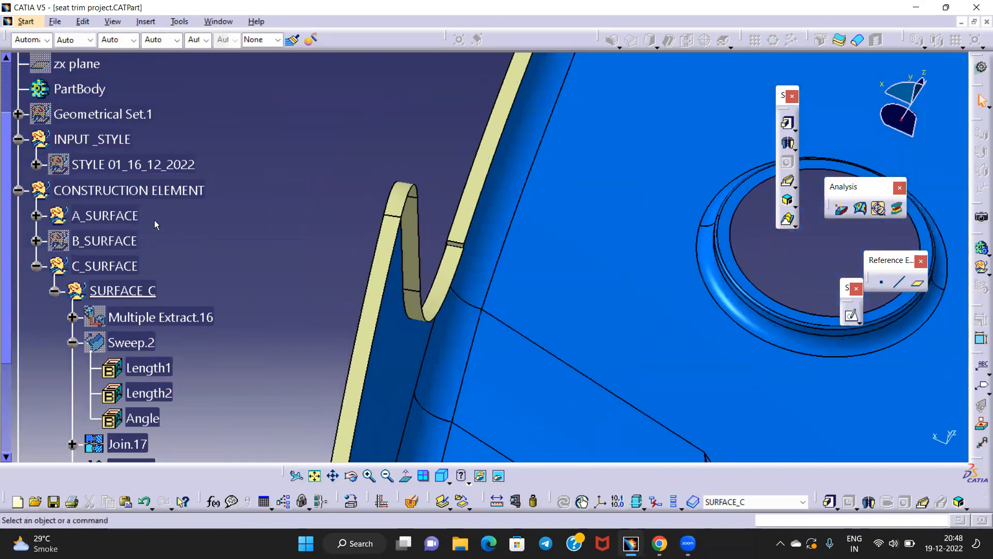
Collapse the C_SURFACE branch and show the B_SURFACE body
{"action": "left_click", "coordinate": [35, 267]}
{"action": "right_click", "coordinate": [103, 241]}
{"action": "left_click", "coordinate": [143, 274]}
{"action": "middle_click_drag", "start_coordinate": [496, 223], "coordinate": [429, 63]}
Inspect the notch step and the round hole from several angles
{"action": "middle_click", "coordinate": [365, 302]}
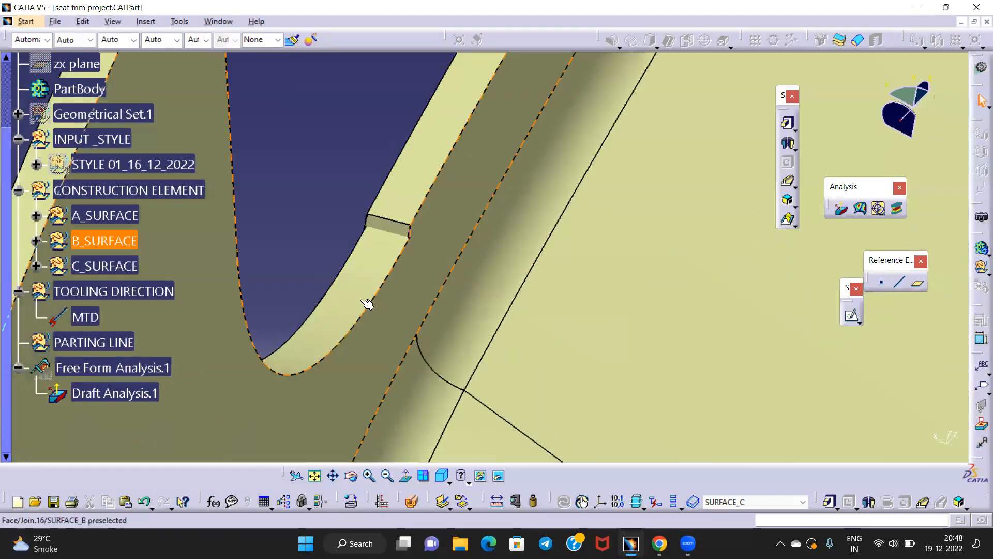
{"action": "middle_click_drag", "start_coordinate": [404, 228], "coordinate": [370, 311]}
{"action": "middle_click_drag", "start_coordinate": [421, 275], "coordinate": [362, 103]}
{"action": "middle_click_drag", "start_coordinate": [483, 262], "coordinate": [617, 209]}
{"action": "middle_click_drag", "start_coordinate": [331, 246], "coordinate": [569, 218]}
{"action": "middle_click_drag", "start_coordinate": [461, 192], "coordinate": [499, 233]}
{"action": "middle_click_drag", "start_coordinate": [663, 193], "coordinate": [398, 192]}
{"action": "middle_click_drag", "start_coordinate": [417, 290], "coordinate": [647, 212]}
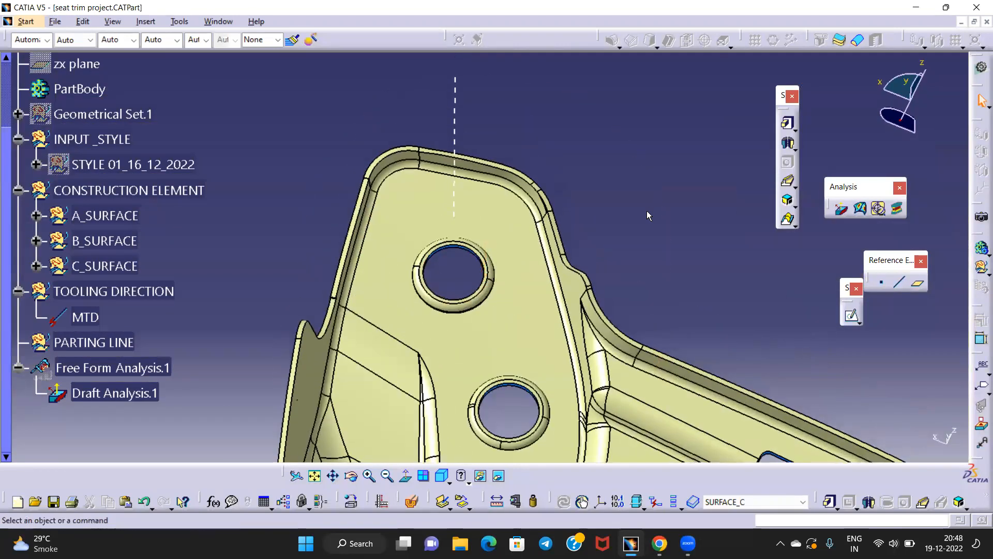
Switch to Generative Shape Design and zoom onto the upper hole
{"action": "left_click", "coordinate": [981, 68]}
{"action": "left_click", "coordinate": [742, 339]}
{"action": "middle_click_drag", "start_coordinate": [456, 268], "coordinate": [472, 200]}
{"action": "middle_click_drag", "start_coordinate": [497, 269], "coordinate": [495, 217]}
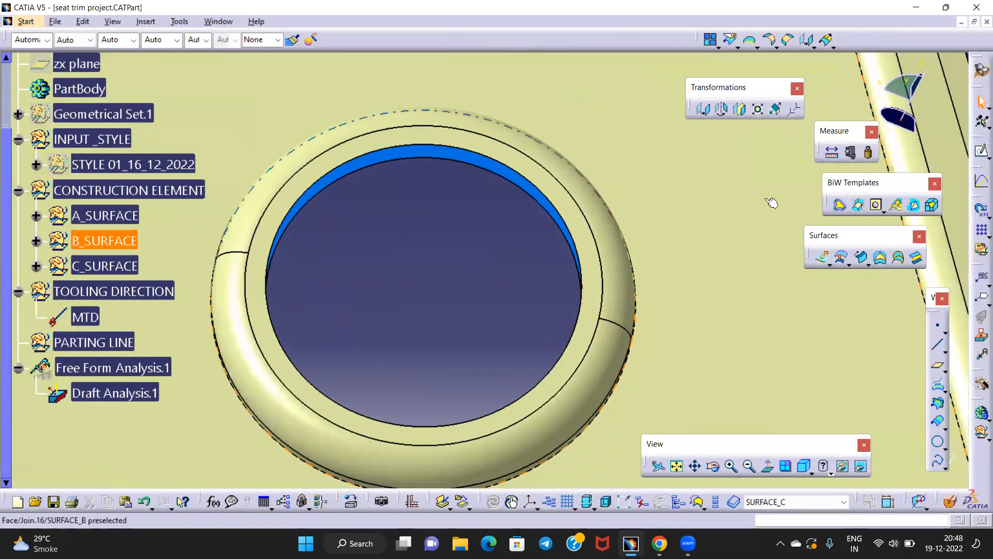
Start a blend whose first curve is a Multiple Extract of the hole edge, supported on Join A
{"action": "left_click", "coordinate": [917, 257]}
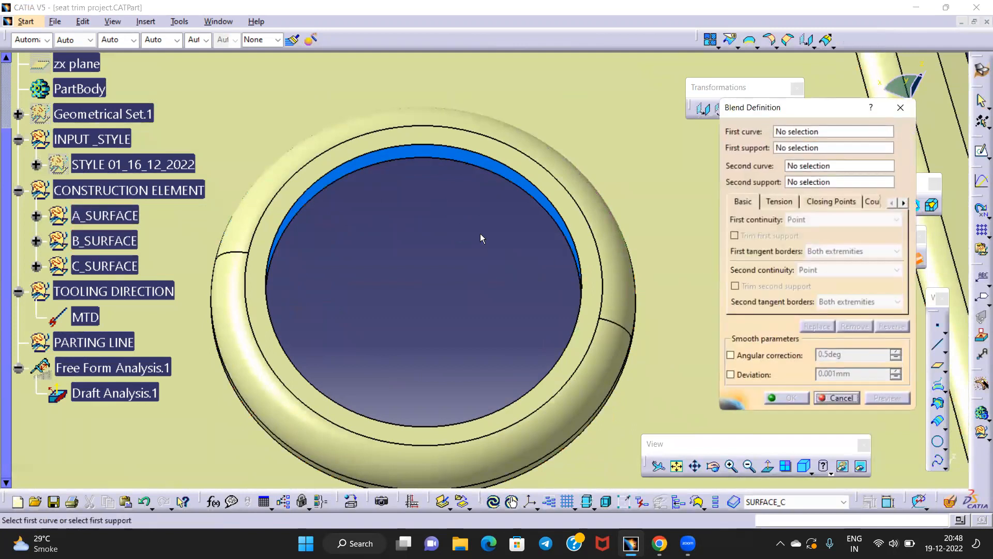
{"action": "left_click", "coordinate": [797, 130]}
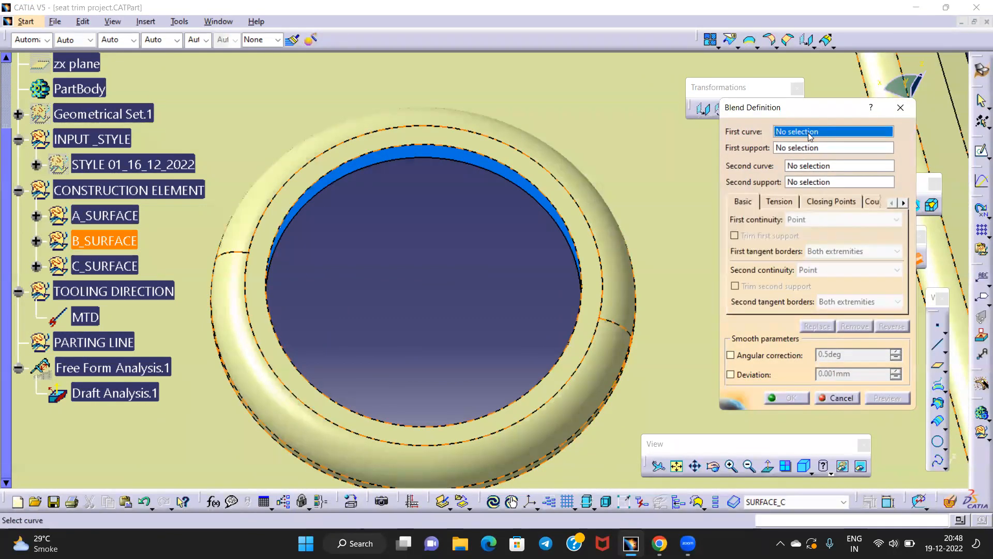
{"action": "right_click", "coordinate": [810, 136]}
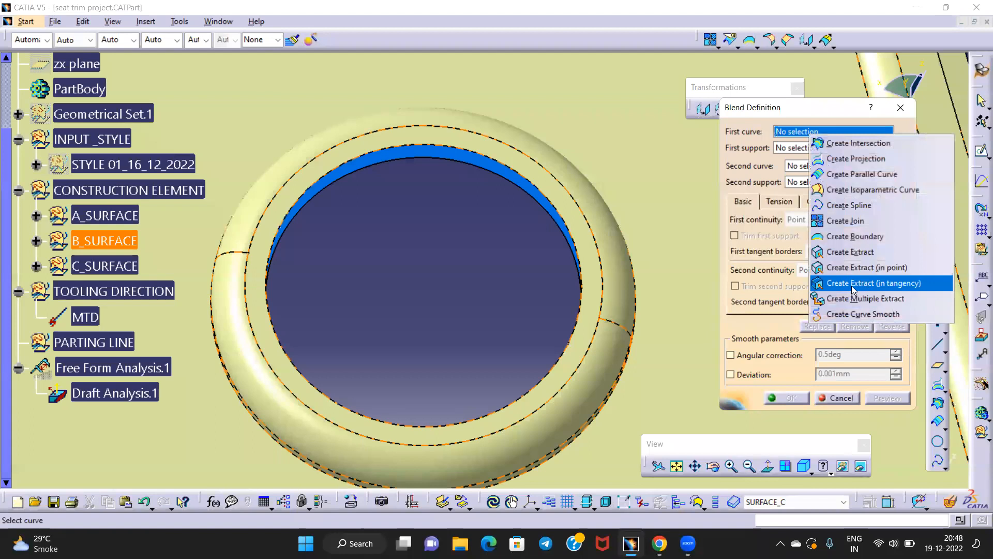
{"action": "left_click", "coordinate": [855, 302]}
{"action": "left_click", "coordinate": [491, 165]}
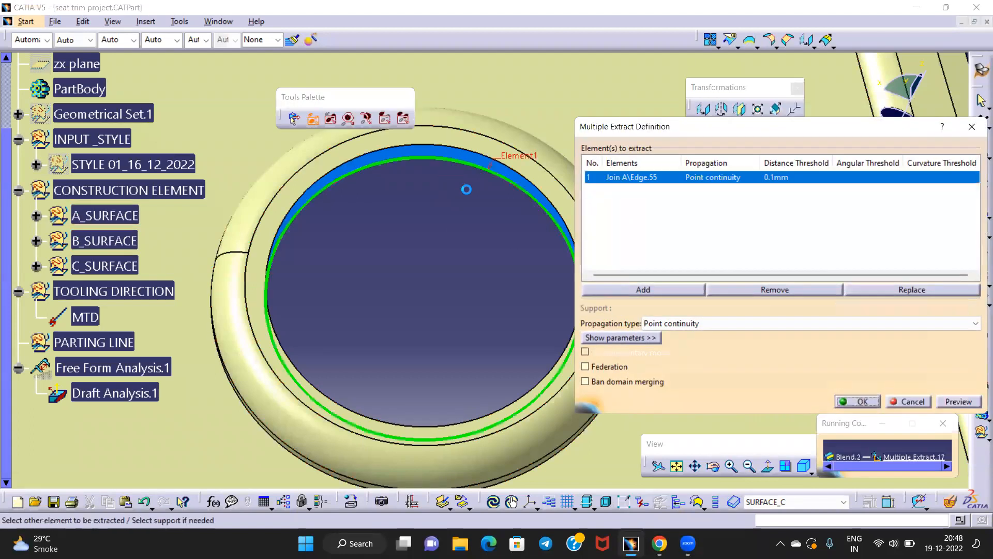
{"action": "left_click", "coordinate": [854, 402]}
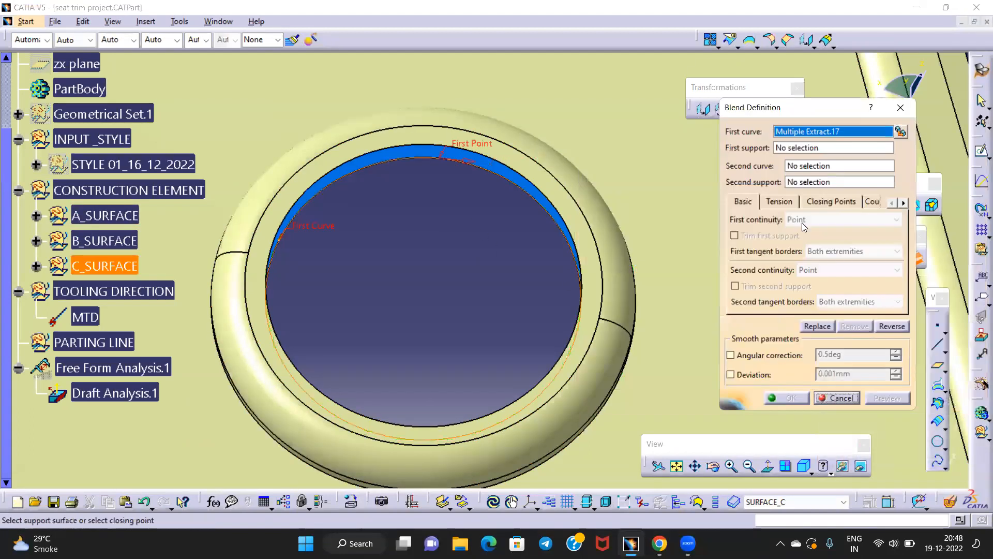
{"action": "middle_click_drag", "start_coordinate": [462, 210], "coordinate": [491, 171]}
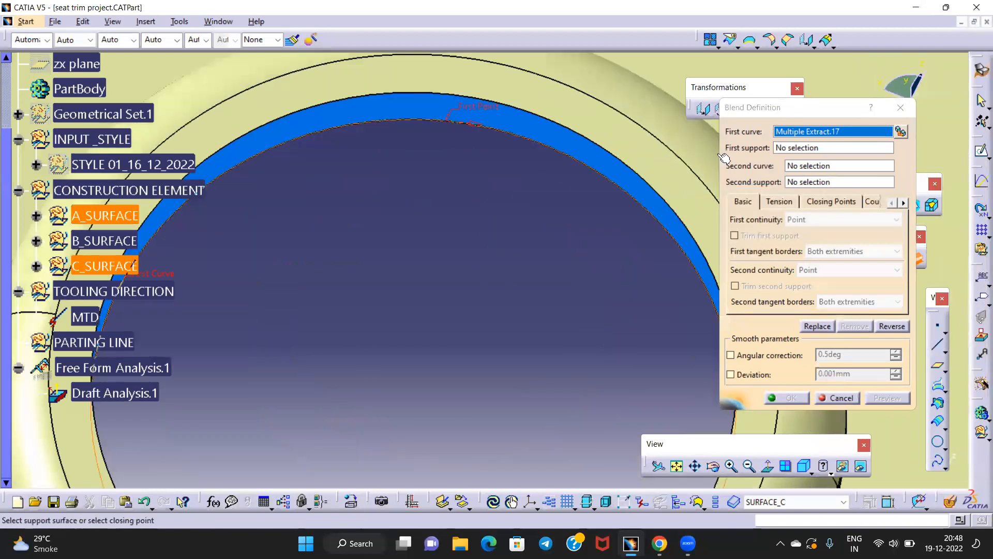
{"action": "left_click", "coordinate": [807, 149]}
{"action": "left_click", "coordinate": [573, 146]}
{"action": "middle_click_drag", "start_coordinate": [575, 147], "coordinate": [611, 161]}
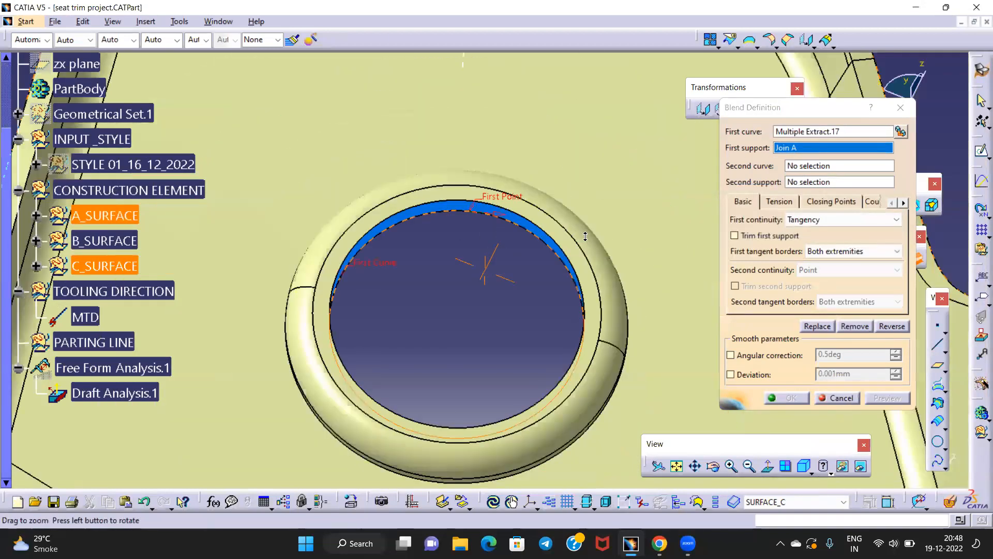
Use a Multiple Extract of the ring edge on Join.16 as second curve and support, creating Blend.2
{"action": "left_click", "coordinate": [822, 166]}
{"action": "right_click", "coordinate": [822, 166]}
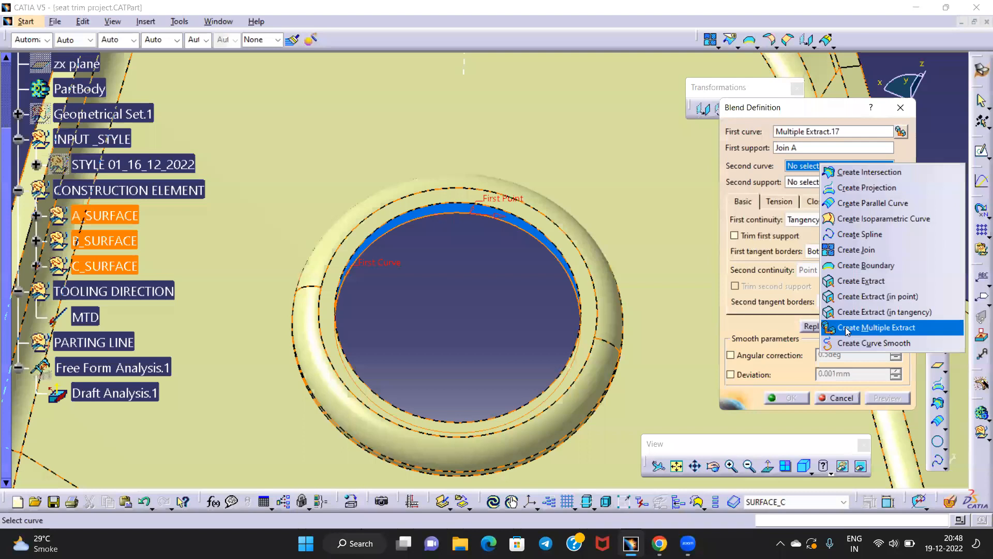
{"action": "left_click", "coordinate": [844, 328]}
{"action": "left_click", "coordinate": [441, 203]}
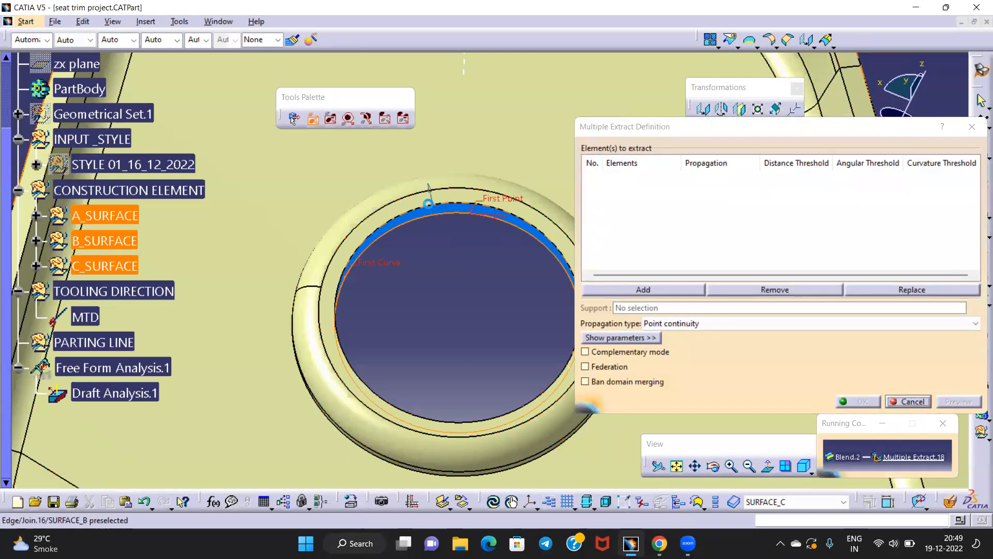
{"action": "left_click", "coordinate": [867, 399]}
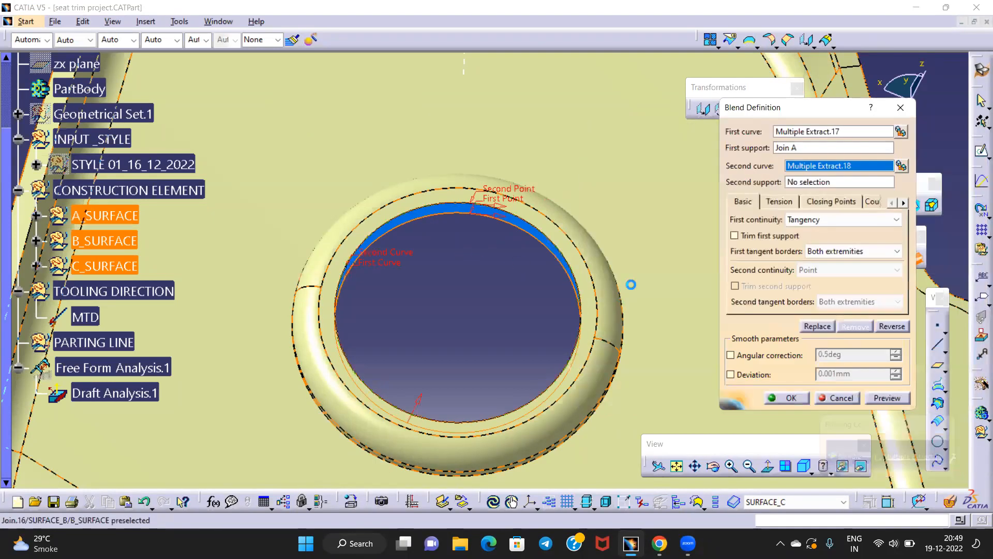
{"action": "left_click", "coordinate": [503, 158]}
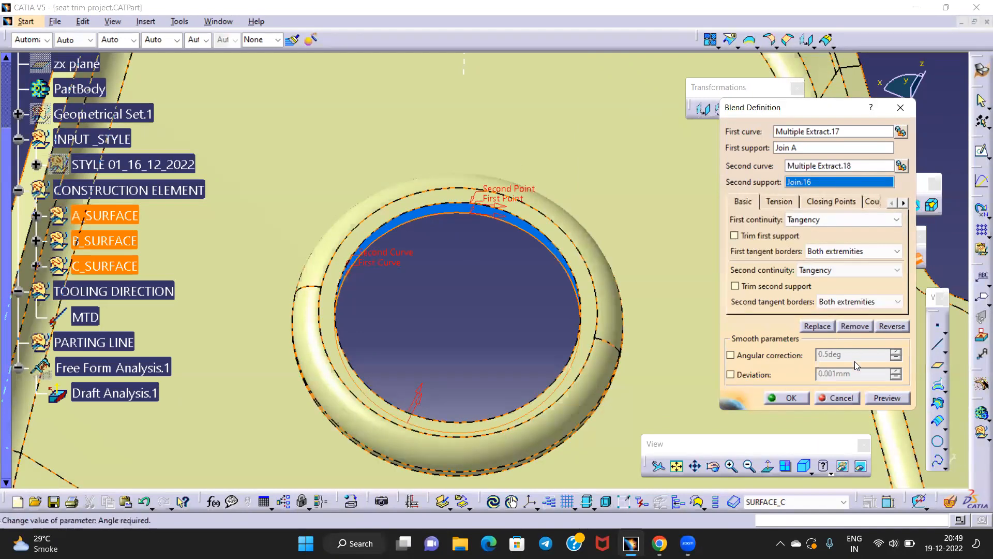
{"action": "left_click", "coordinate": [791, 398]}
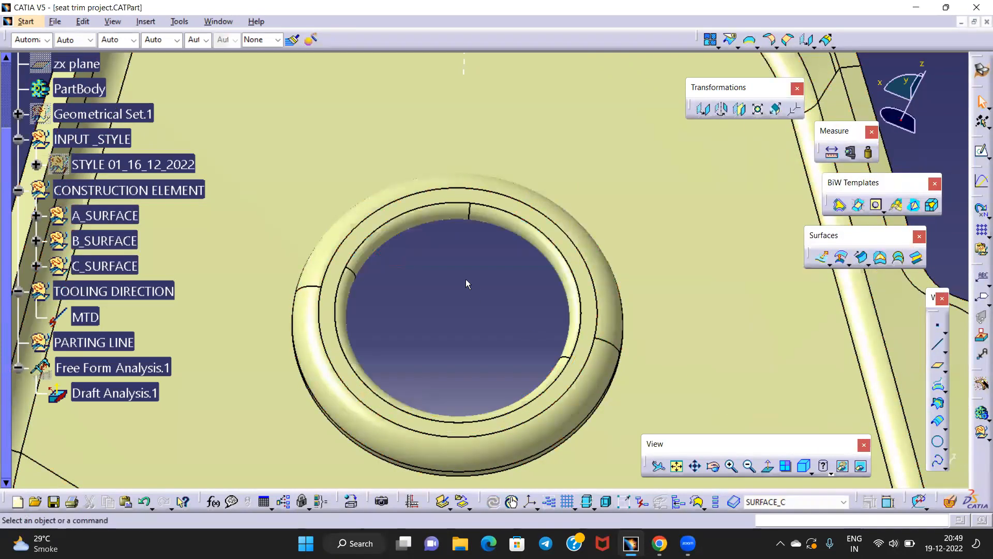
Edit Blend.2 to set both first and second continuity to Point
{"action": "right_click", "coordinate": [366, 250]}
{"action": "left_click", "coordinate": [396, 257]}
{"action": "double_click", "coordinate": [130, 271]}
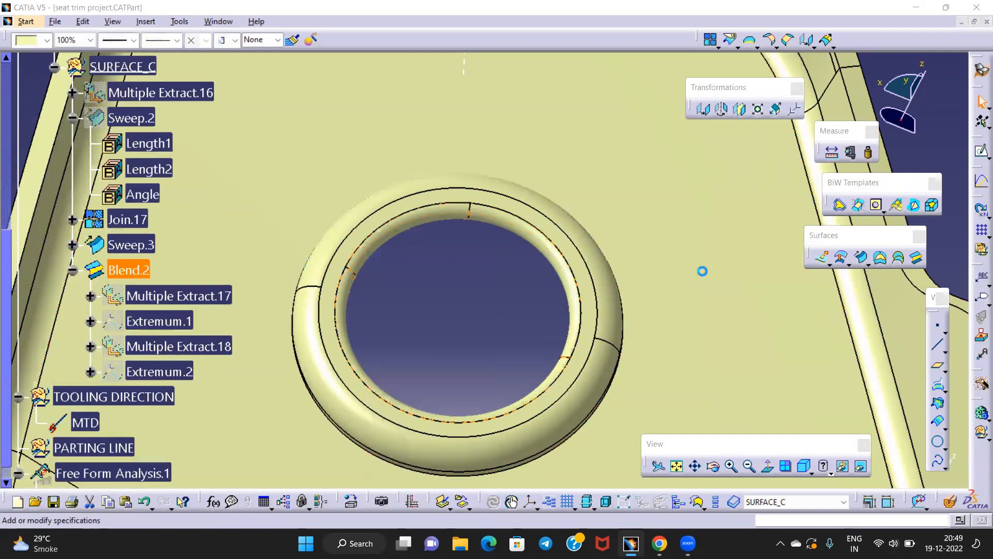
{"action": "left_click", "coordinate": [840, 221]}
{"action": "left_click", "coordinate": [807, 233]}
{"action": "left_click", "coordinate": [825, 272]}
{"action": "left_click", "coordinate": [808, 284]}
{"action": "left_click", "coordinate": [787, 399]}
Check the blend on the hole rim, viewing along MTD and from below
{"action": "middle_click_drag", "start_coordinate": [434, 278], "coordinate": [464, 168]}
{"action": "left_click", "coordinate": [497, 294]}
{"action": "middle_click_drag", "start_coordinate": [408, 306], "coordinate": [445, 390]}
{"action": "left_click", "coordinate": [811, 291]}
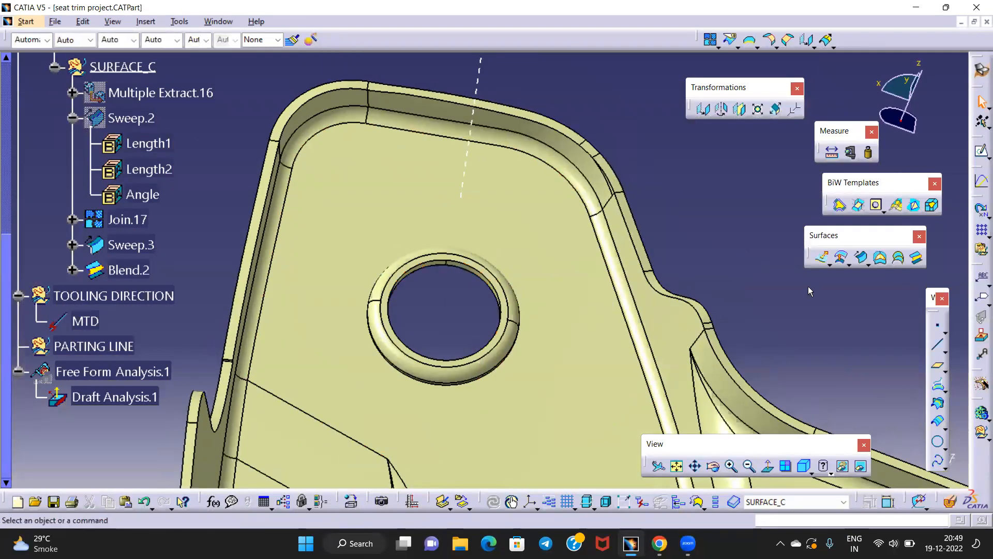
{"action": "middle_click_drag", "start_coordinate": [419, 193], "coordinate": [477, 123]}
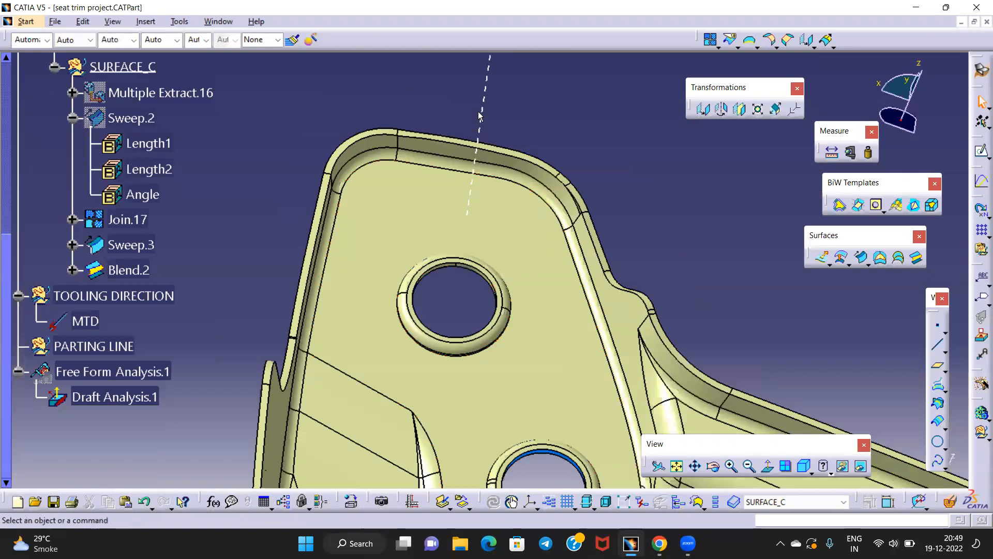
{"action": "left_click", "coordinate": [480, 117]}
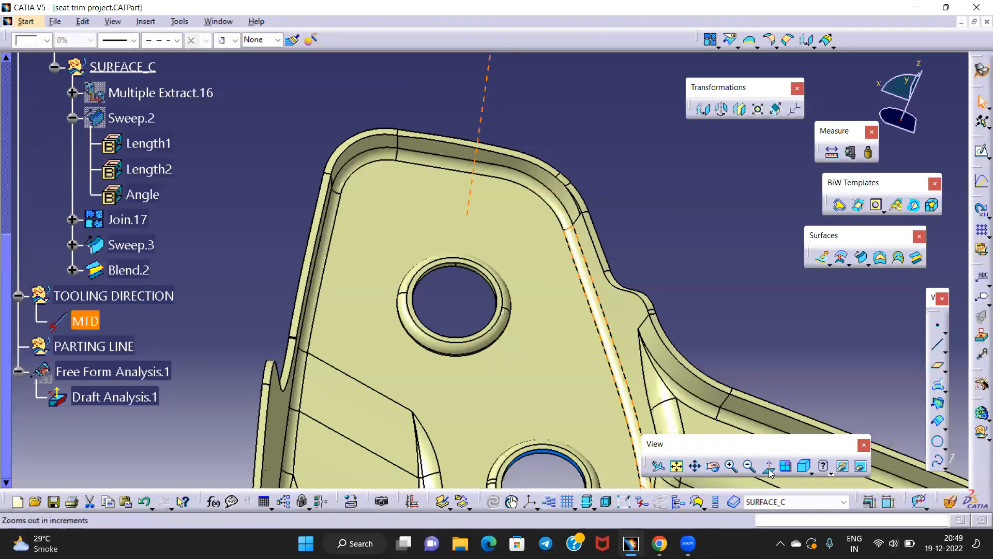
{"action": "left_click", "coordinate": [769, 470]}
{"action": "middle_click_drag", "start_coordinate": [474, 99], "coordinate": [485, 312]}
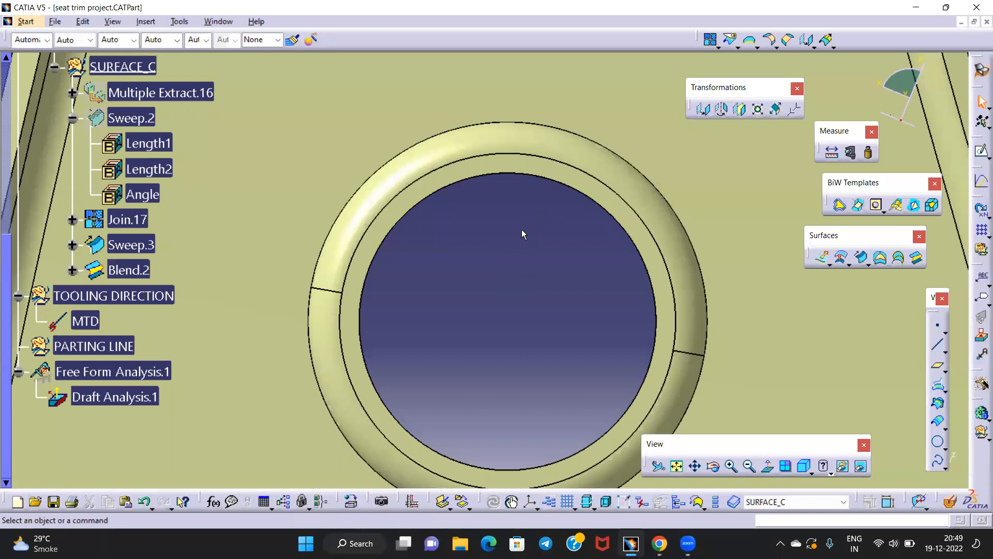
{"action": "middle_click_drag", "start_coordinate": [583, 284], "coordinate": [601, 386]}
{"action": "middle_click_drag", "start_coordinate": [500, 366], "coordinate": [500, 212]}
{"action": "middle_click_drag", "start_coordinate": [507, 385], "coordinate": [491, 78]}
Delete Blend.2 from the specification tree
{"action": "right_click", "coordinate": [128, 270]}
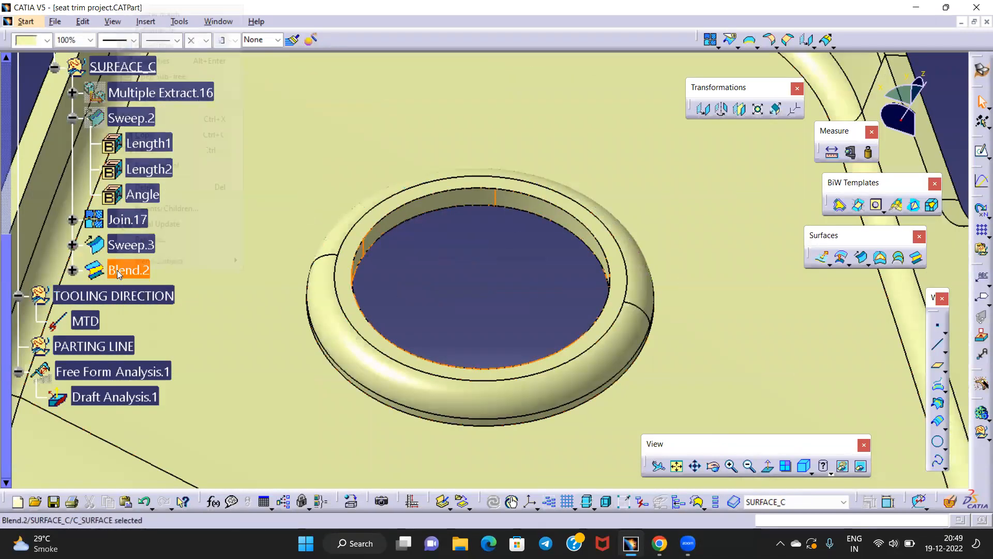
{"action": "left_click", "coordinate": [156, 188]}
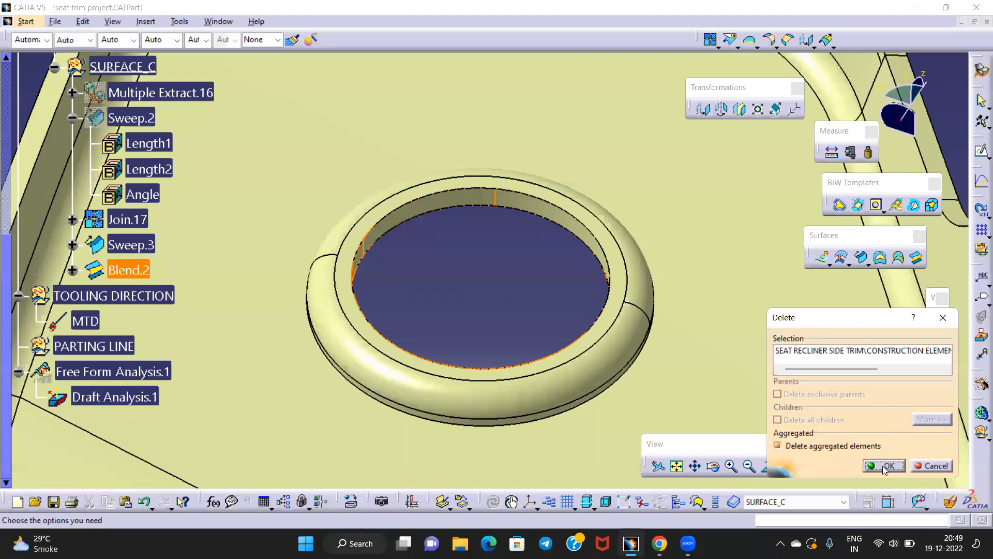
{"action": "left_click", "coordinate": [885, 466]}
{"action": "middle_click_drag", "start_coordinate": [452, 271], "coordinate": [470, 351]}
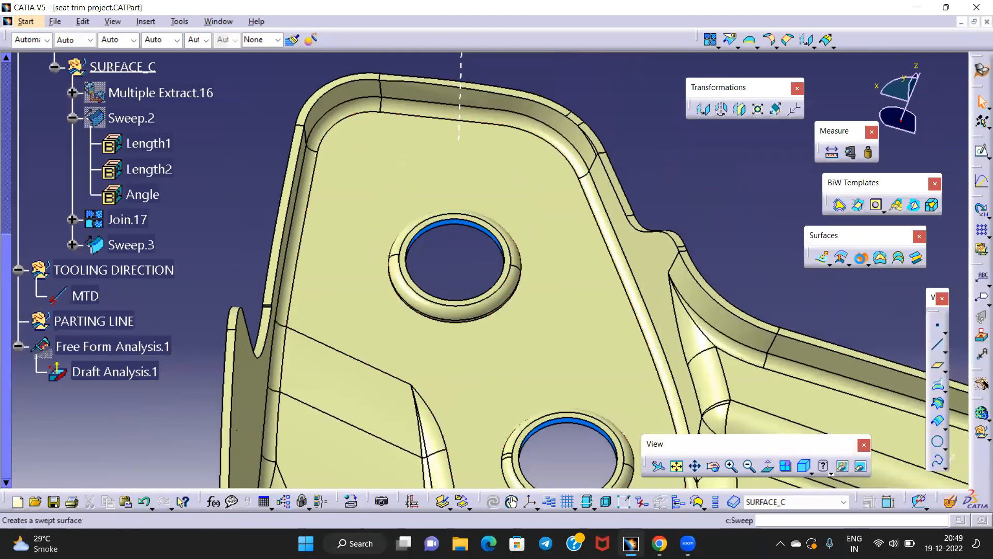
Start a swept surface guided by a Multiple Extract of the hole edge on Join A
{"action": "left_click", "coordinate": [841, 257]}
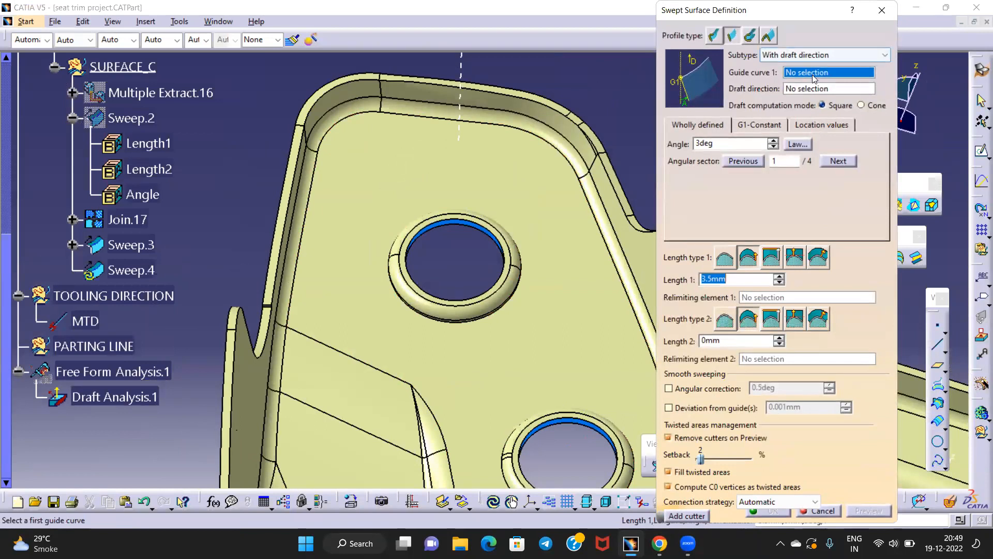
{"action": "middle_click_drag", "start_coordinate": [481, 257], "coordinate": [492, 302]}
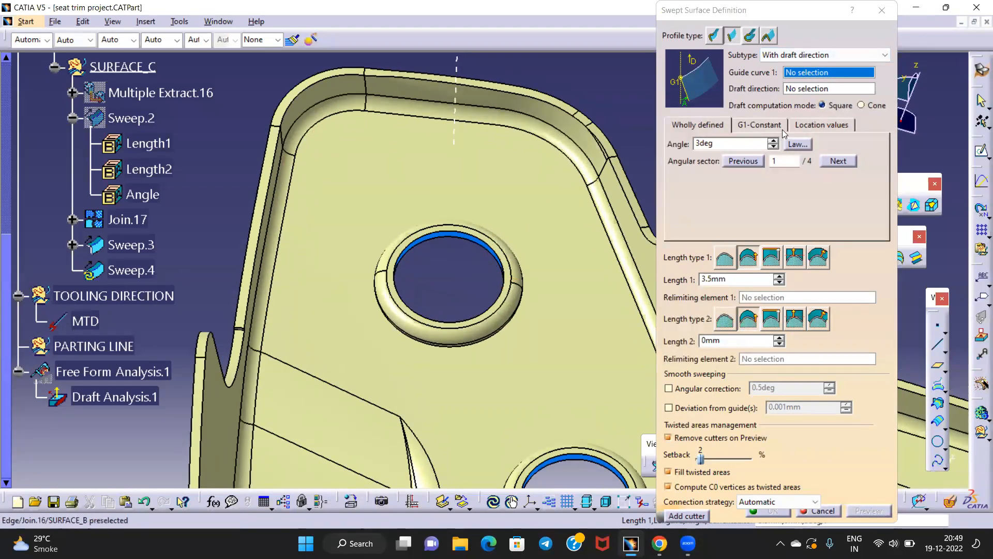
{"action": "right_click", "coordinate": [823, 74]}
{"action": "left_click", "coordinate": [875, 381]}
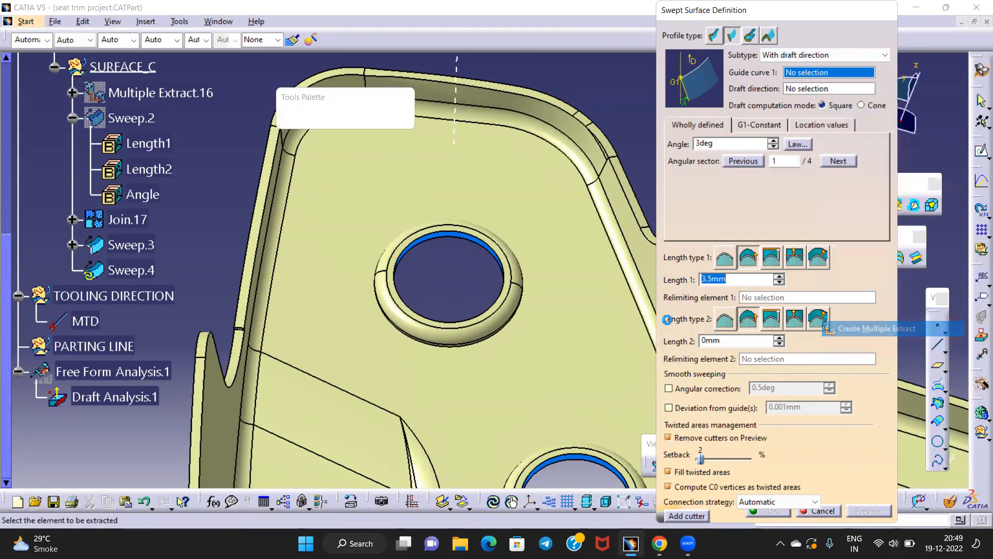
{"action": "left_click", "coordinate": [475, 244]}
{"action": "left_click", "coordinate": [843, 402]}
Set MTD as the draft direction and preview the 15° drafted wall
{"action": "middle_click_drag", "start_coordinate": [588, 233], "coordinate": [585, 303]}
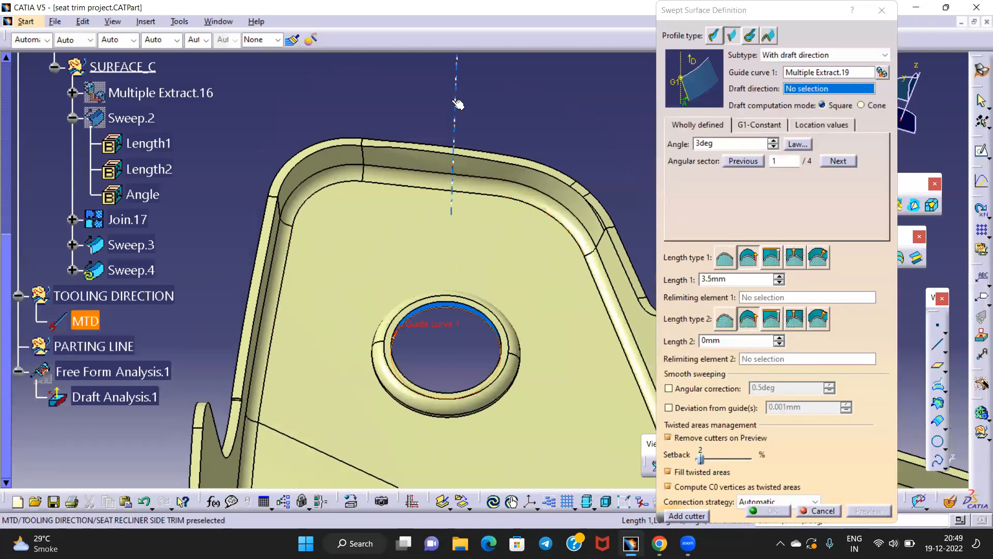
{"action": "left_click", "coordinate": [457, 104]}
{"action": "scroll", "coordinate": [463, 326], "scroll_direction": "down", "scroll_amount": 3}
{"action": "middle_click_drag", "start_coordinate": [463, 327], "coordinate": [489, 206]}
{"action": "middle_click_drag", "start_coordinate": [504, 393], "coordinate": [559, 364]}
{"action": "left_click_drag", "start_coordinate": [719, 144], "coordinate": [680, 145]}
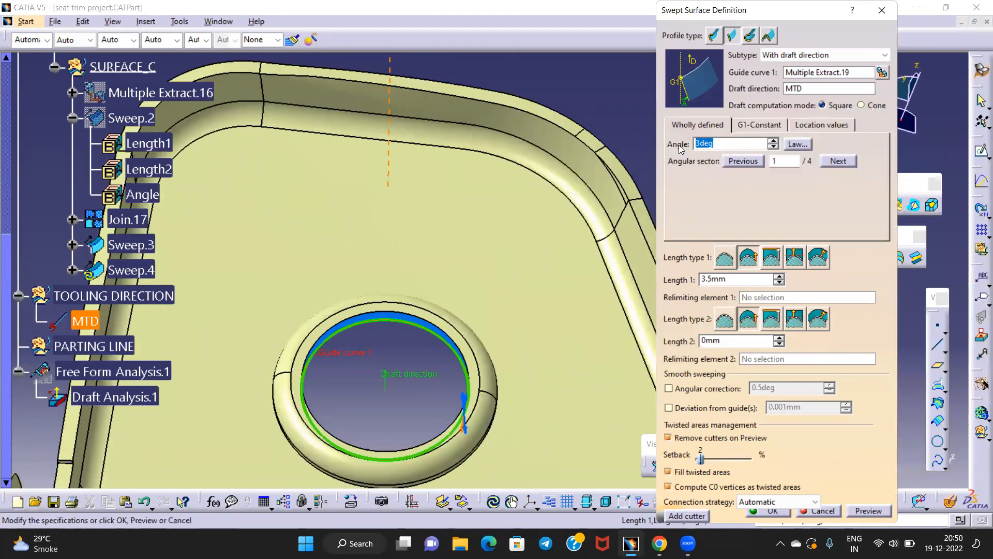
{"action": "left_click", "coordinate": [868, 512]}
Adjust the angular sector, preview with 5 mm length, and create Sweep.4
{"action": "scroll", "coordinate": [473, 315], "scroll_direction": "up", "scroll_amount": 3}
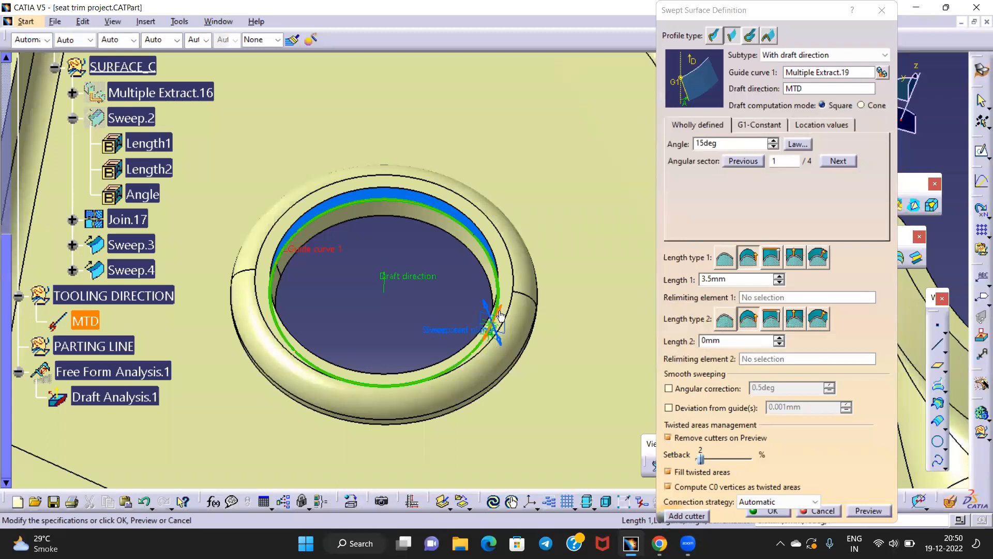
{"action": "left_click", "coordinate": [500, 312]}
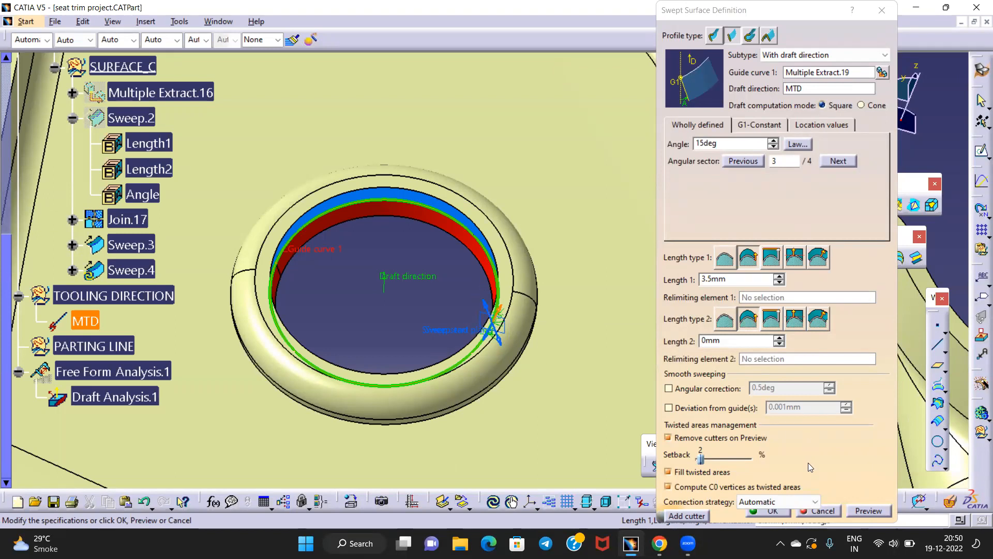
{"action": "left_click", "coordinate": [864, 511]}
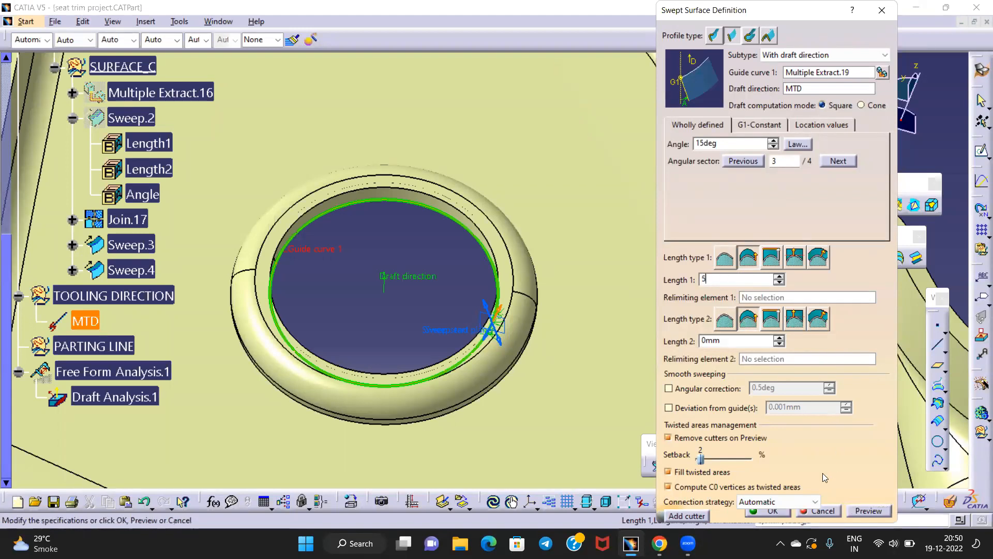
{"action": "left_click", "coordinate": [869, 512]}
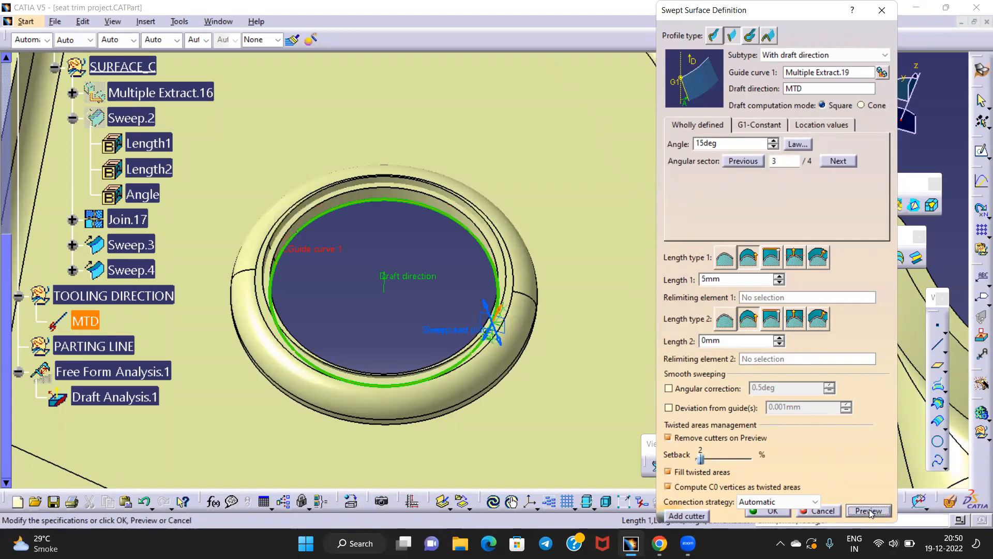
{"action": "left_click", "coordinate": [766, 511]}
{"action": "middle_click_drag", "start_coordinate": [355, 256], "coordinate": [412, 345]}
{"action": "left_click", "coordinate": [425, 138]}
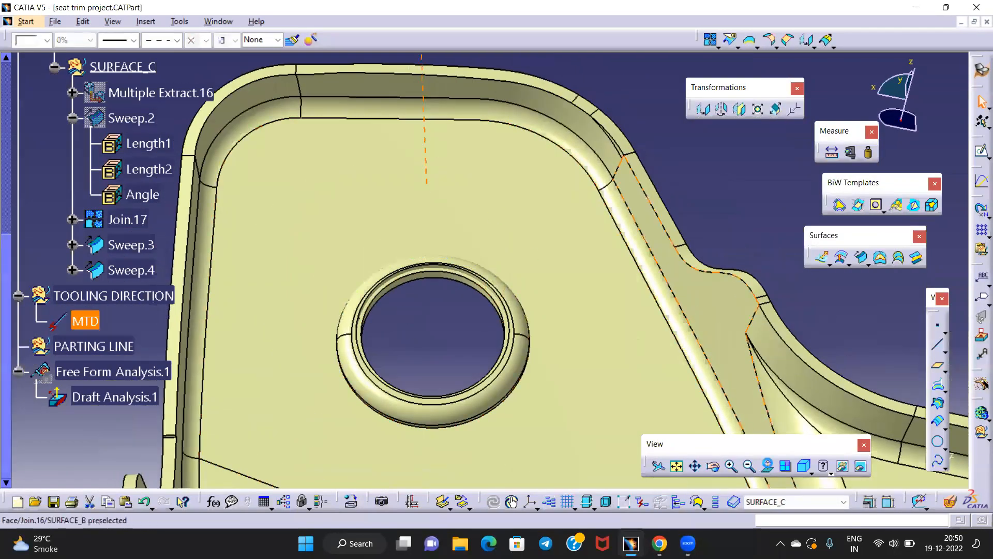
{"action": "left_click", "coordinate": [768, 466]}
{"action": "mouse_move", "coordinate": [424, 164]}
{"action": "middle_mouse_down"}
{"action": "mouse_move", "coordinate": [514, 337]}
{"action": "mouse_move", "coordinate": [539, 222]}
{"action": "mouse_move", "coordinate": [497, 290]}
{"action": "mouse_move", "coordinate": [510, 243]}
{"action": "middle_mouse_up"}
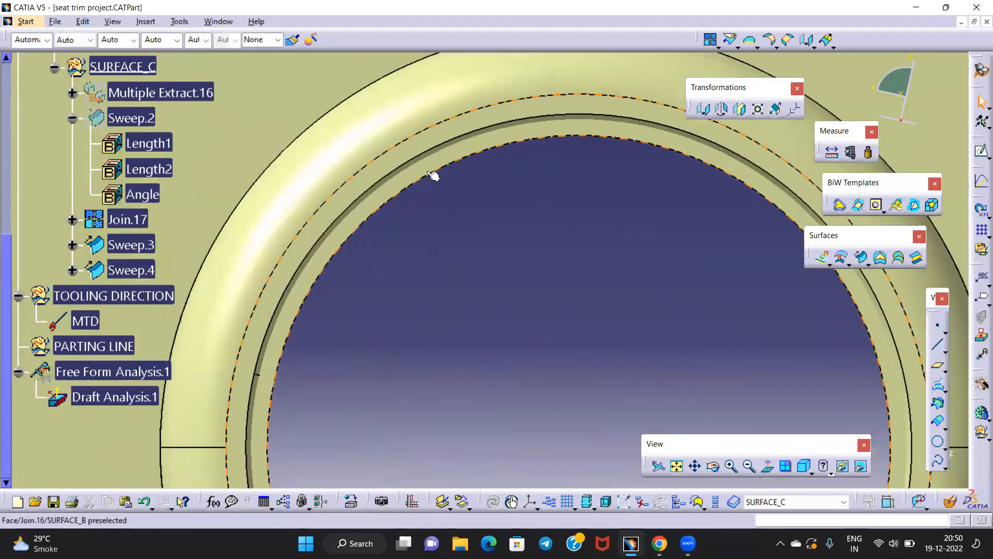
{"action": "middle_click_drag", "start_coordinate": [440, 170], "coordinate": [664, 84]}
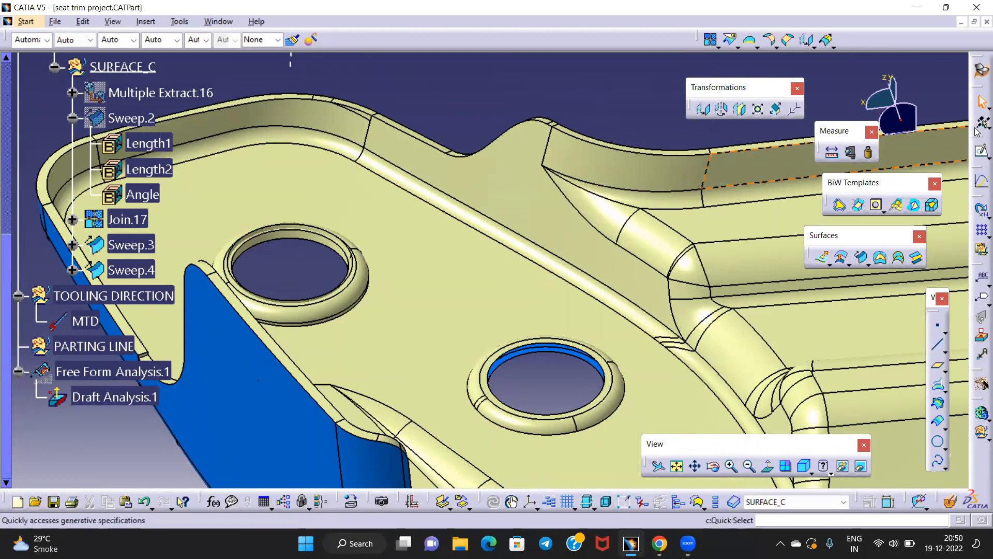
Start a swept surface guided by a Multiple Extract of the lower hole's edge
{"action": "left_click", "coordinate": [859, 260]}
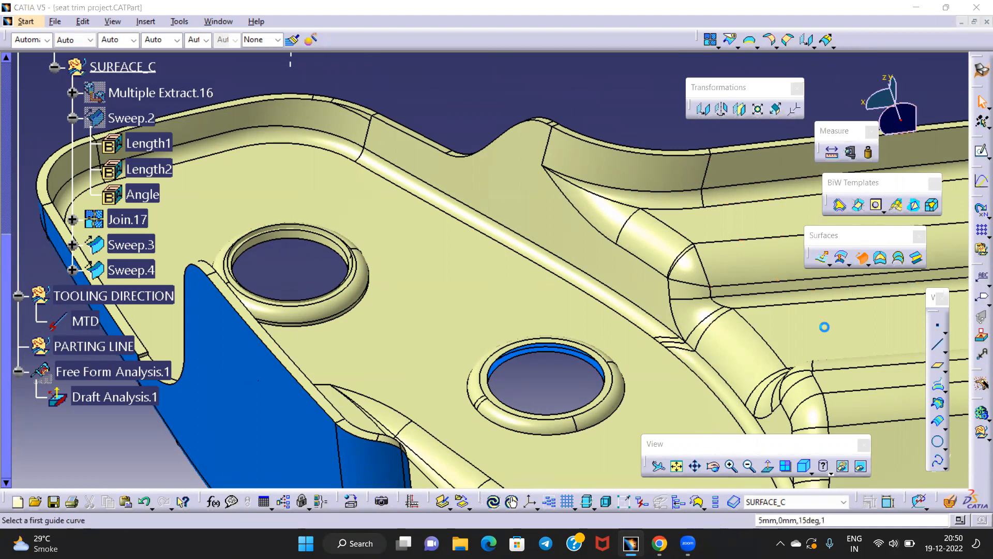
{"action": "middle_click_drag", "start_coordinate": [526, 224], "coordinate": [492, 195]}
{"action": "right_click", "coordinate": [801, 74]}
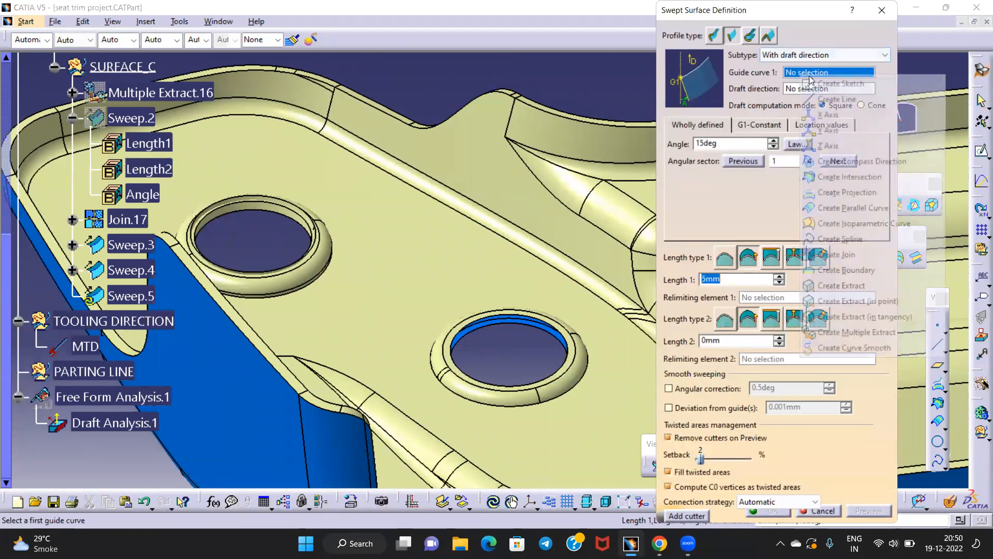
{"action": "left_click", "coordinate": [845, 333]}
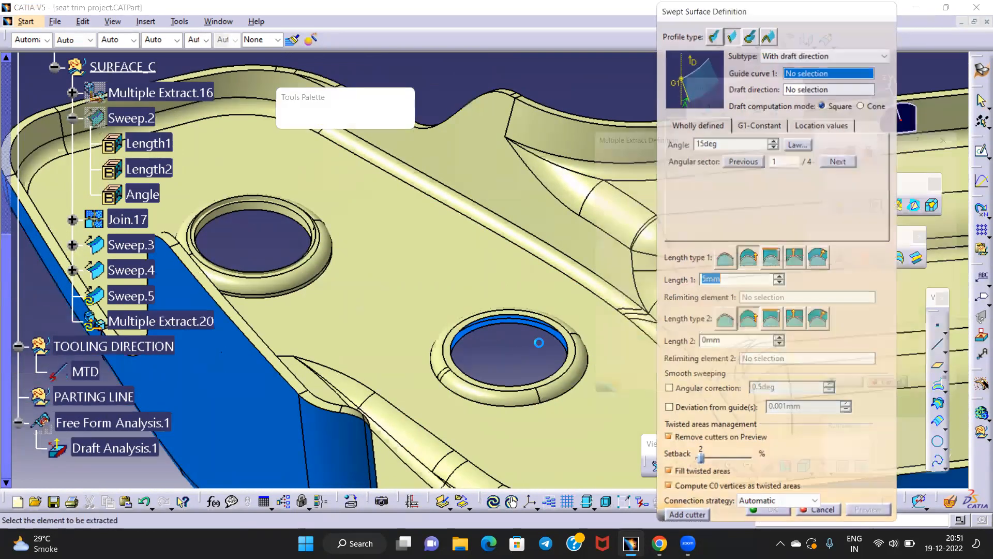
{"action": "left_click", "coordinate": [485, 258]}
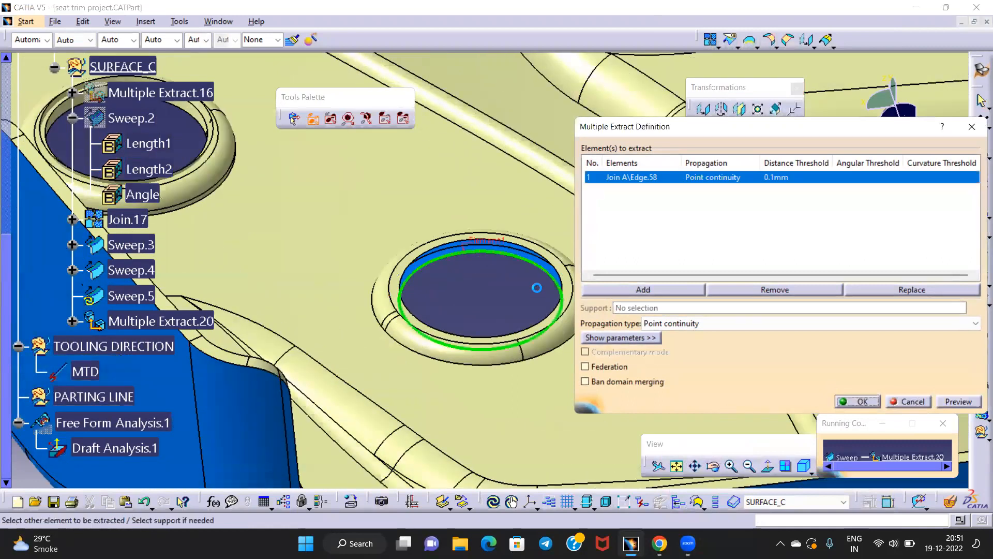
{"action": "left_click", "coordinate": [862, 401]}
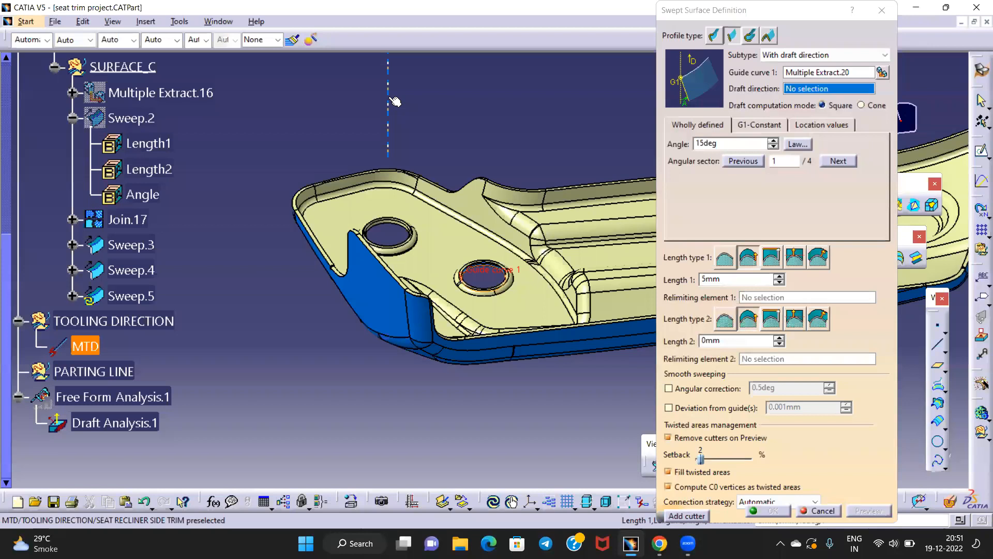
Draft it along MTD, preview, and create Sweep.5 at 15° and 5 mm
{"action": "left_click", "coordinate": [388, 108]}
{"action": "middle_click_drag", "start_coordinate": [454, 232], "coordinate": [482, 134], "text": "ctrl"}
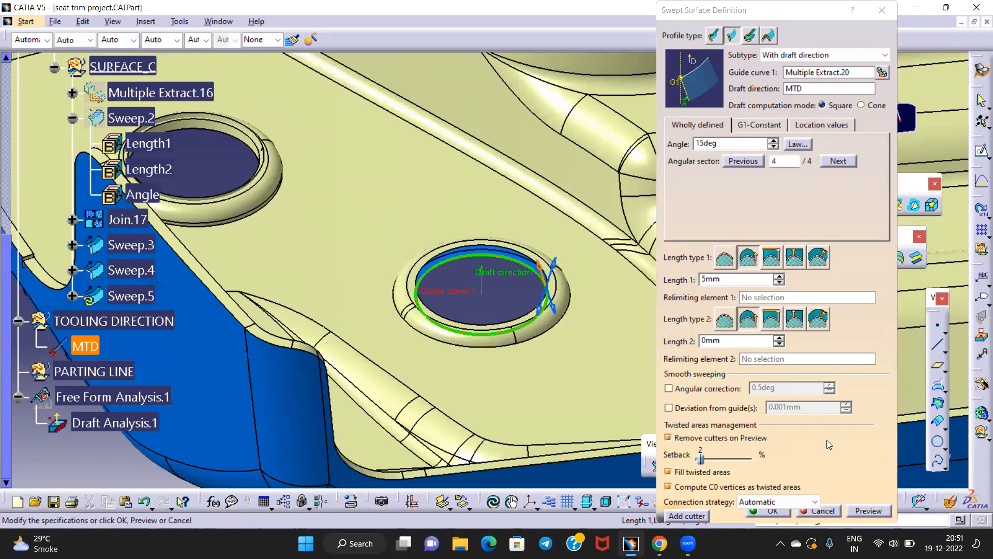
{"action": "left_click", "coordinate": [879, 511]}
{"action": "left_click", "coordinate": [772, 512]}
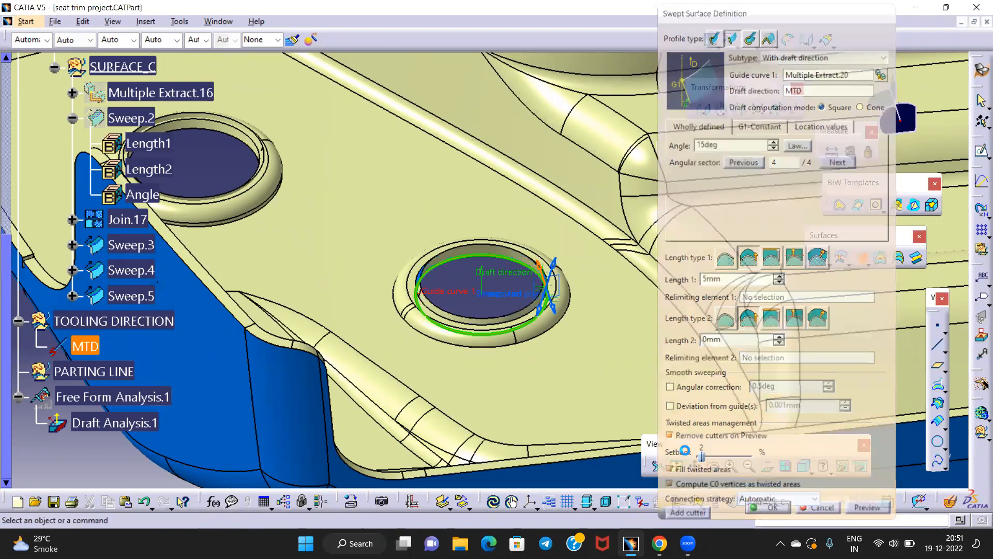
{"action": "middle_click_drag", "start_coordinate": [497, 357], "coordinate": [469, 261]}
{"action": "middle_click", "coordinate": [340, 230]}
{"action": "middle_click_drag", "start_coordinate": [341, 234], "coordinate": [423, 277]}
{"action": "middle_click_drag", "start_coordinate": [684, 175], "coordinate": [686, 208]}
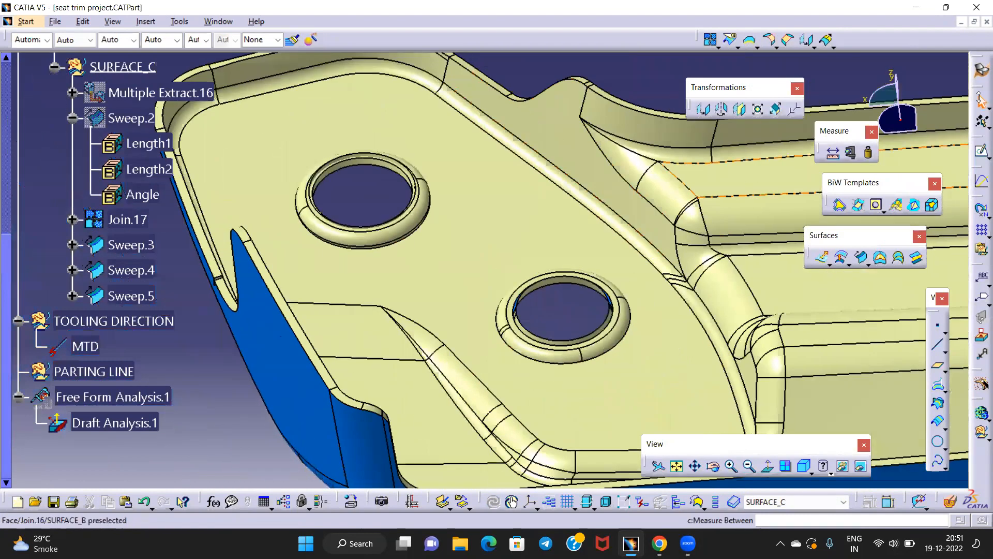
Switch to Part Design and start a Draft Analysis using the compass direction
{"action": "left_click", "coordinate": [979, 65]}
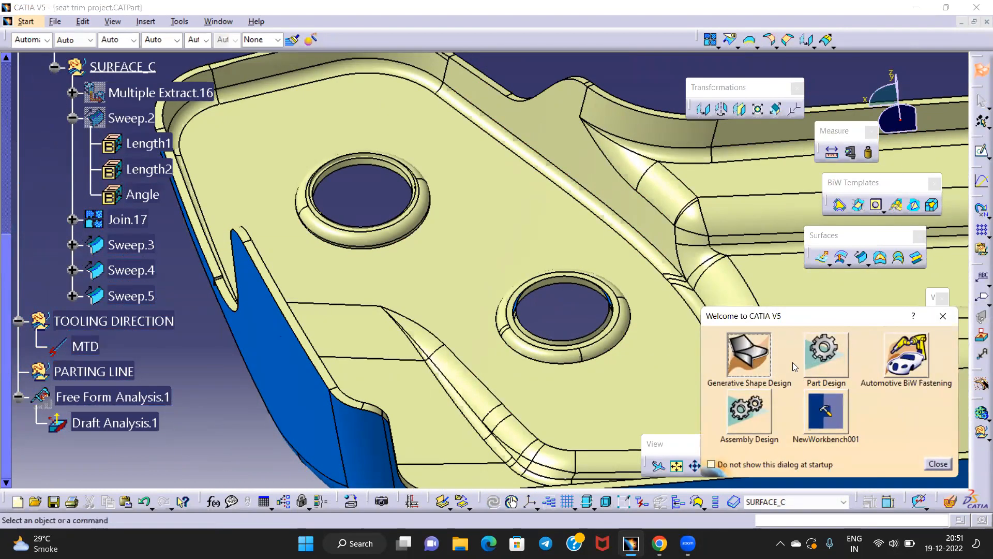
{"action": "left_click", "coordinate": [825, 356]}
{"action": "middle_click_drag", "start_coordinate": [569, 241], "coordinate": [567, 295]}
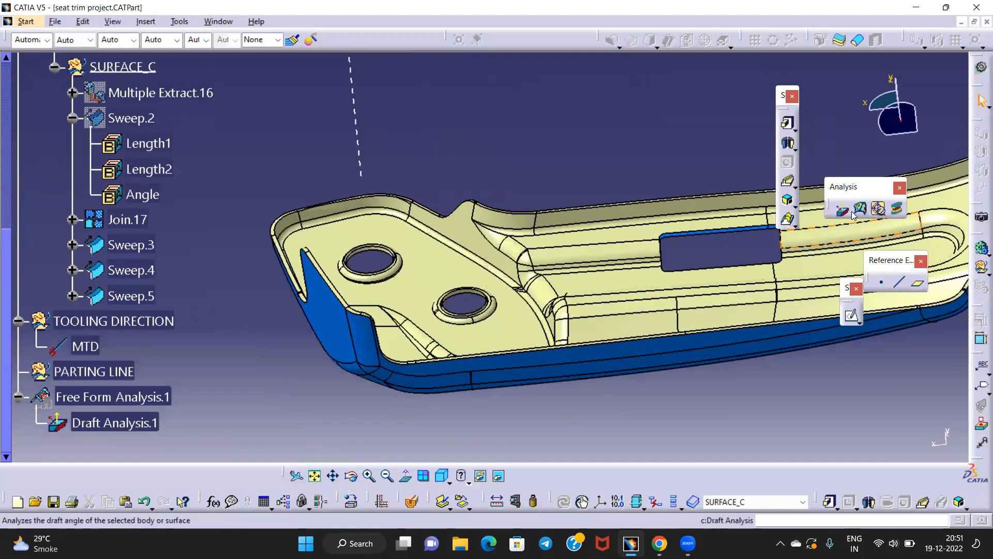
{"action": "left_click", "coordinate": [853, 214]}
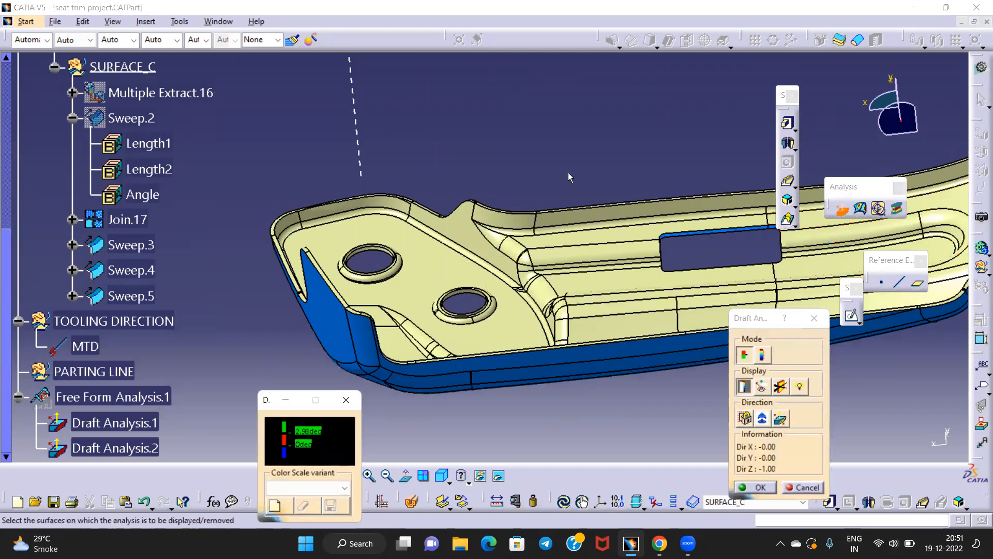
{"action": "middle_click_drag", "start_coordinate": [570, 177], "coordinate": [570, 196]}
{"action": "left_click_drag", "start_coordinate": [901, 120], "coordinate": [354, 125]}
{"action": "left_click", "coordinate": [761, 423]}
Apply the draft check to Sweep.4 and Sweep.5
{"action": "middle_click_drag", "start_coordinate": [479, 129], "coordinate": [471, 218]}
{"action": "middle_click_drag", "start_coordinate": [227, 288], "coordinate": [479, 244]}
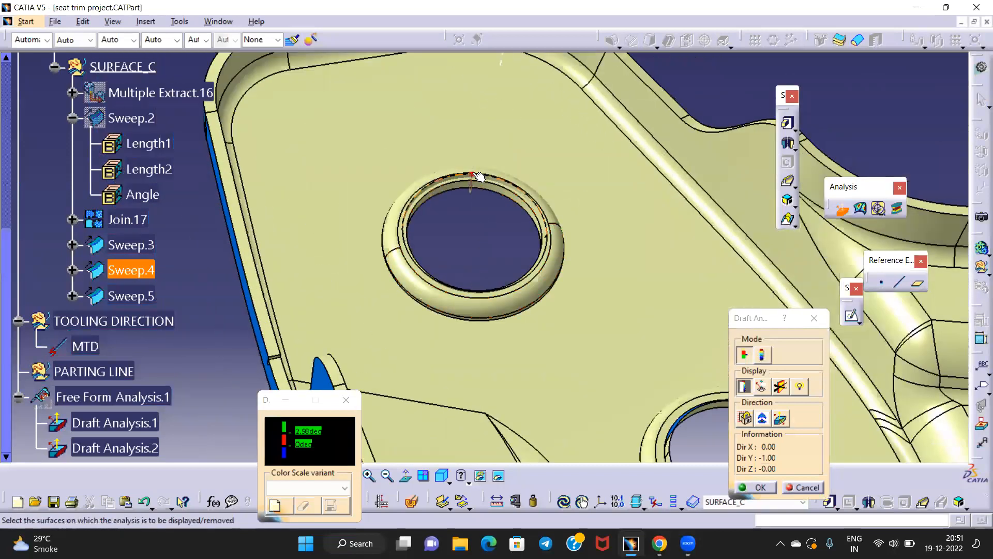
{"action": "left_click", "coordinate": [149, 270]}
{"action": "middle_click_drag", "start_coordinate": [566, 366], "coordinate": [448, 247]}
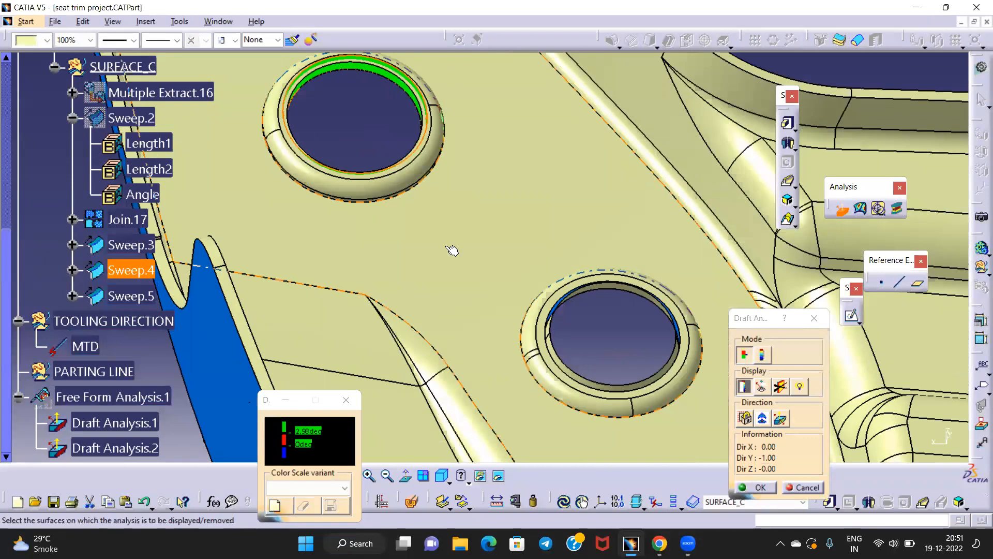
{"action": "left_click", "coordinate": [133, 292]}
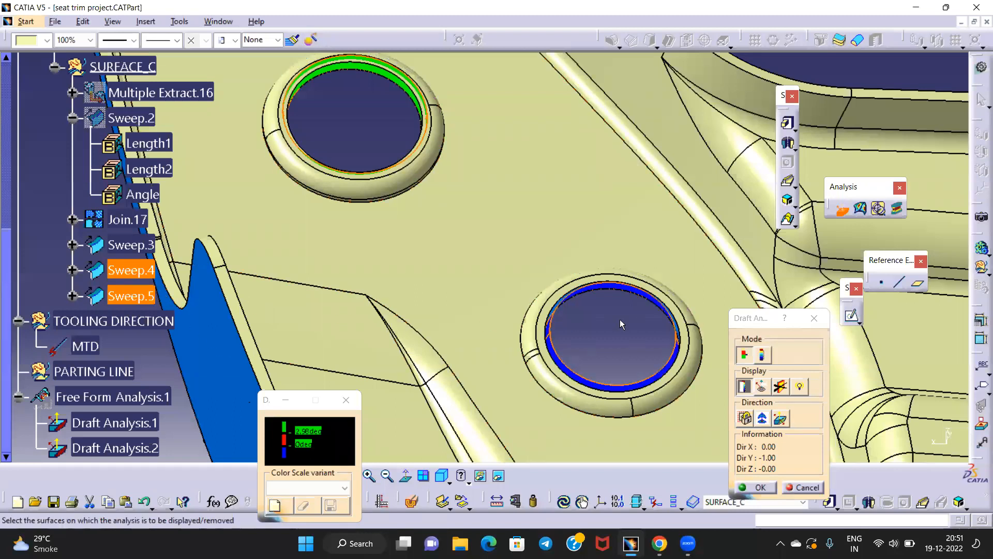
Inspect the green and blue drafted hole walls, then cancel the analysis
{"action": "middle_click_drag", "start_coordinate": [621, 324], "coordinate": [631, 346]}
{"action": "middle_click_drag", "start_coordinate": [408, 238], "coordinate": [510, 319]}
{"action": "middle_click_drag", "start_coordinate": [617, 374], "coordinate": [546, 263]}
{"action": "middle_click_drag", "start_coordinate": [308, 186], "coordinate": [422, 204]}
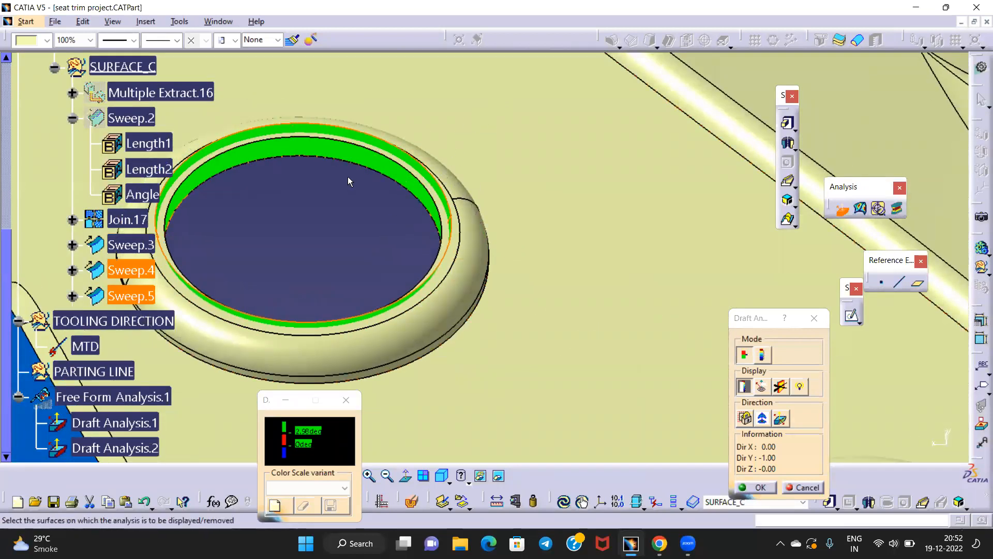
{"action": "middle_click_drag", "start_coordinate": [347, 182], "coordinate": [586, 152]}
{"action": "middle_click_drag", "start_coordinate": [290, 233], "coordinate": [435, 213]}
{"action": "scroll", "coordinate": [101, 112], "scroll_direction": "up", "scroll_amount": 5}
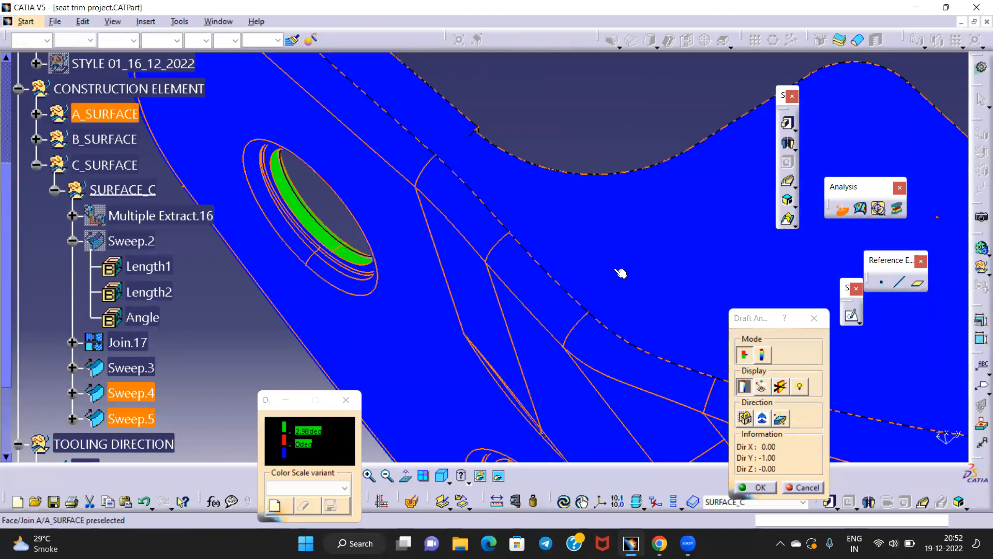
{"action": "middle_click_drag", "start_coordinate": [513, 248], "coordinate": [468, 278]}
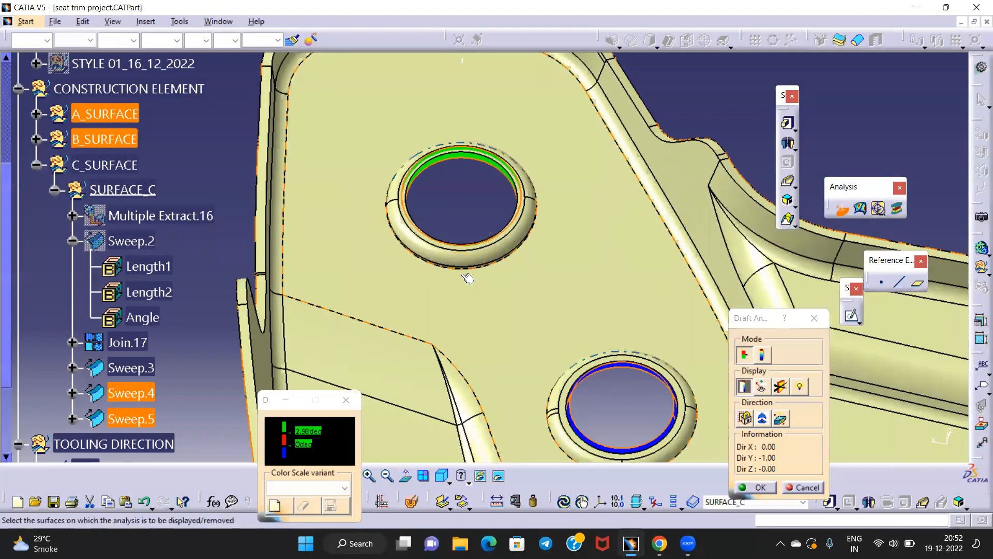
{"action": "middle_click_drag", "start_coordinate": [556, 313], "coordinate": [465, 219]}
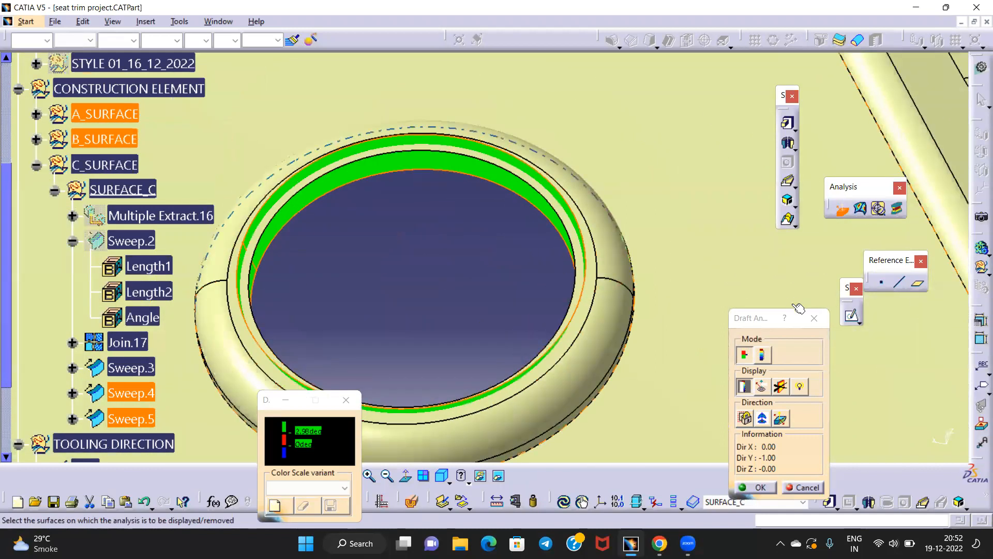
{"action": "left_click", "coordinate": [813, 318]}
{"action": "middle_click_drag", "start_coordinate": [440, 241], "coordinate": [446, 309]}
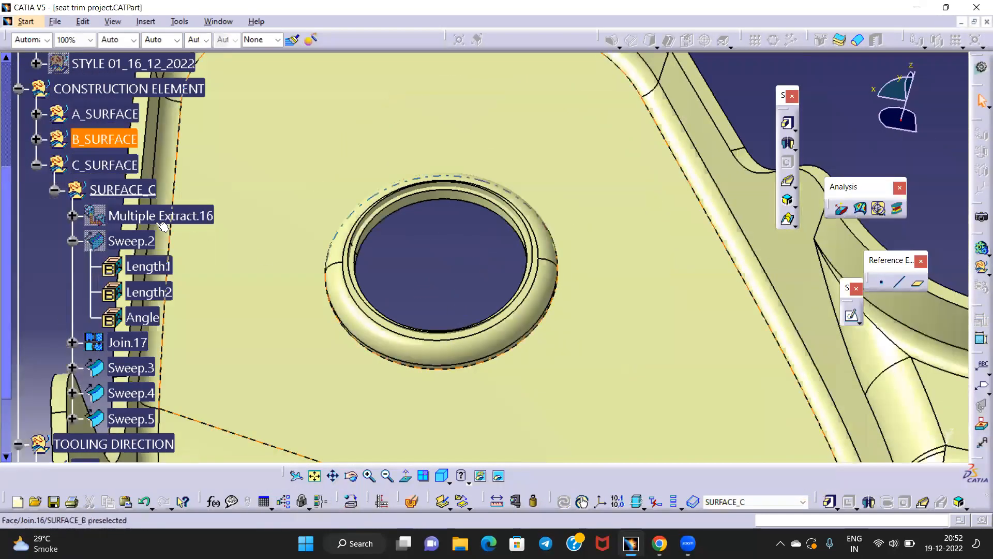
Define SURFACE_C as the work object and return to Generative Shape Design
{"action": "right_click", "coordinate": [113, 186]}
{"action": "left_click", "coordinate": [157, 282]}
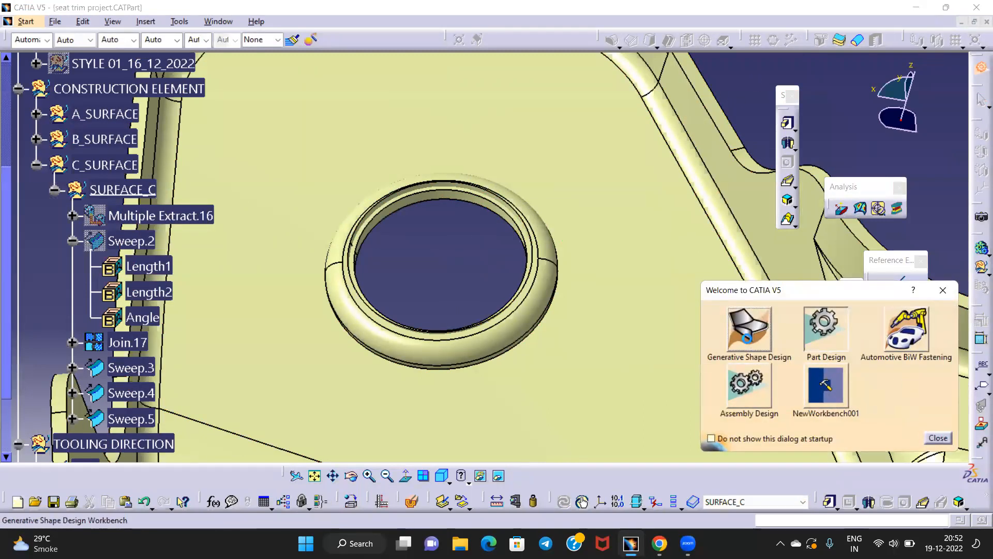
{"action": "left_click", "coordinate": [750, 329]}
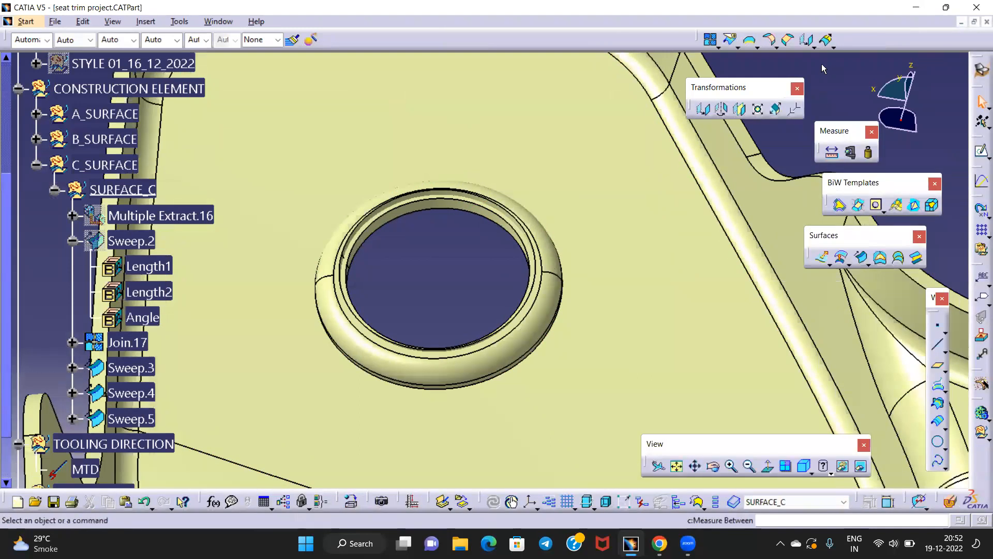
Intersect Join.16 with Sweep.4 to create Intersect.2 around the hole
{"action": "left_click", "coordinate": [938, 403]}
{"action": "middle_click_drag", "start_coordinate": [395, 253], "coordinate": [451, 256]}
{"action": "middle_click_drag", "start_coordinate": [273, 278], "coordinate": [473, 245]}
{"action": "left_click", "coordinate": [436, 278]}
{"action": "left_click", "coordinate": [473, 246]}
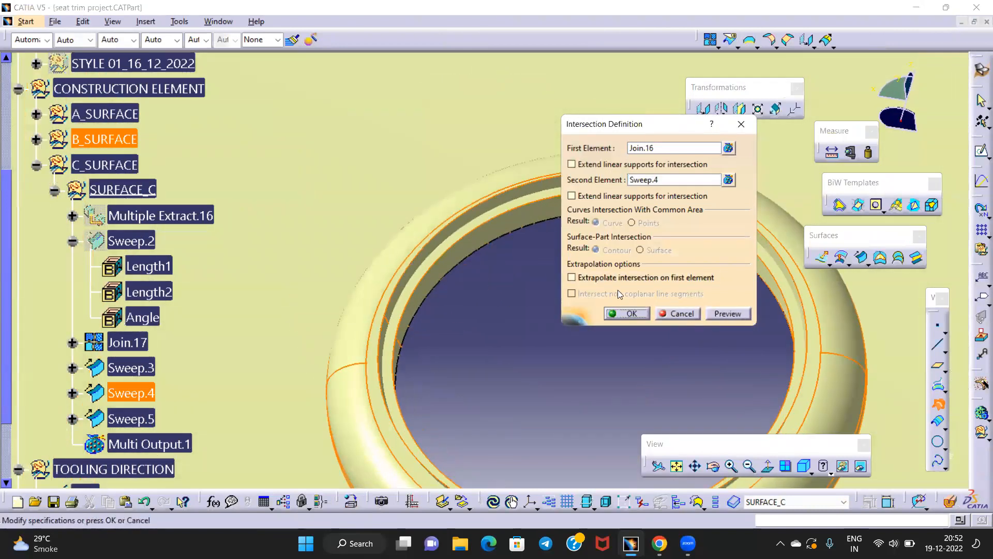
{"action": "left_click", "coordinate": [629, 315]}
{"action": "middle_click_drag", "start_coordinate": [577, 321], "coordinate": [456, 279]}
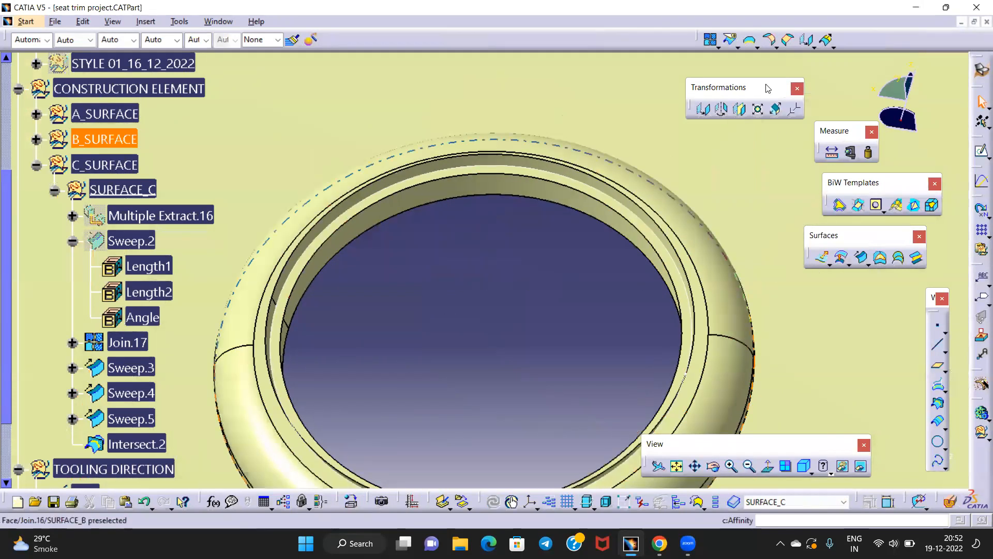
Split Sweep.4 with Intersect.2 as the cutting element
{"action": "left_click", "coordinate": [757, 47]}
{"action": "left_click", "coordinate": [747, 68]}
{"action": "middle_click_drag", "start_coordinate": [453, 271], "coordinate": [463, 247]}
{"action": "left_click", "coordinate": [463, 248]}
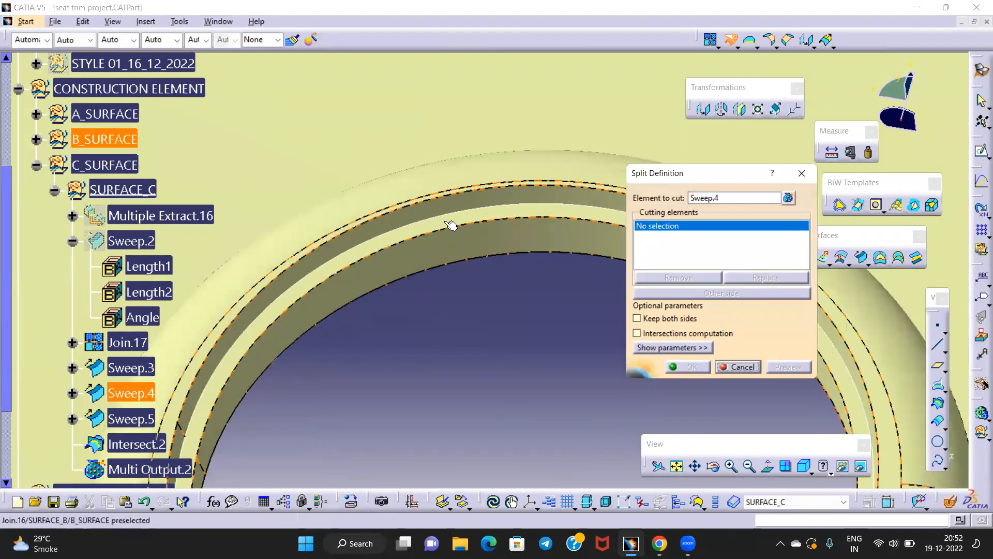
{"action": "left_click", "coordinate": [455, 216]}
{"action": "left_click", "coordinate": [691, 367]}
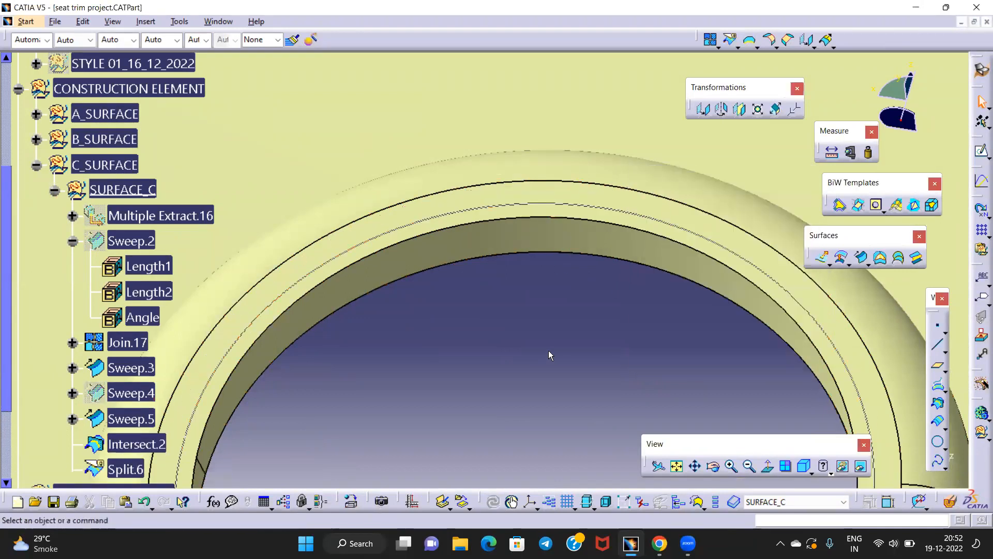
Split Join.16 with Intersect.2 as well, then zoom out
{"action": "left_click", "coordinate": [731, 39]}
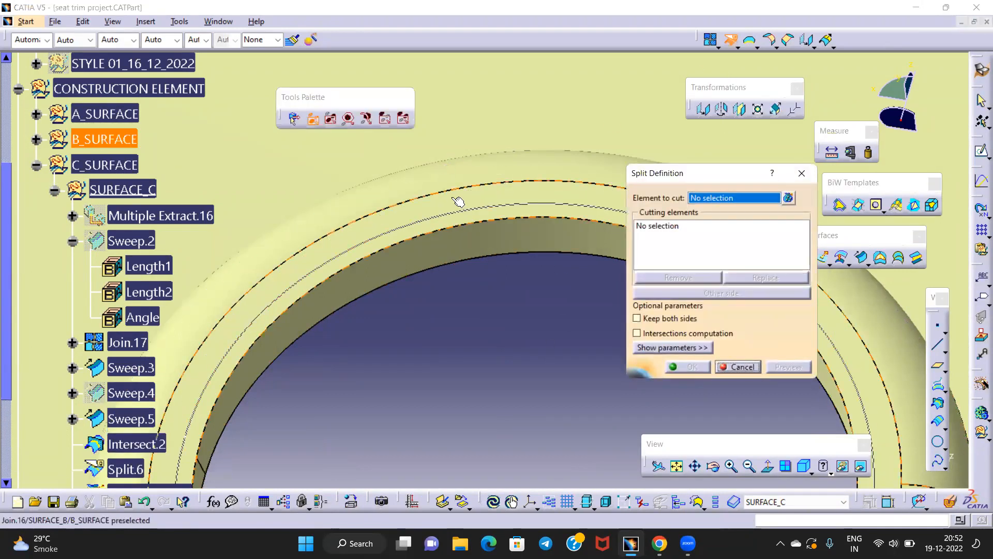
{"action": "left_click", "coordinate": [458, 202]}
{"action": "left_click", "coordinate": [455, 216]}
{"action": "left_click", "coordinate": [682, 367]}
{"action": "middle_click_drag", "start_coordinate": [489, 219], "coordinate": [492, 287]}
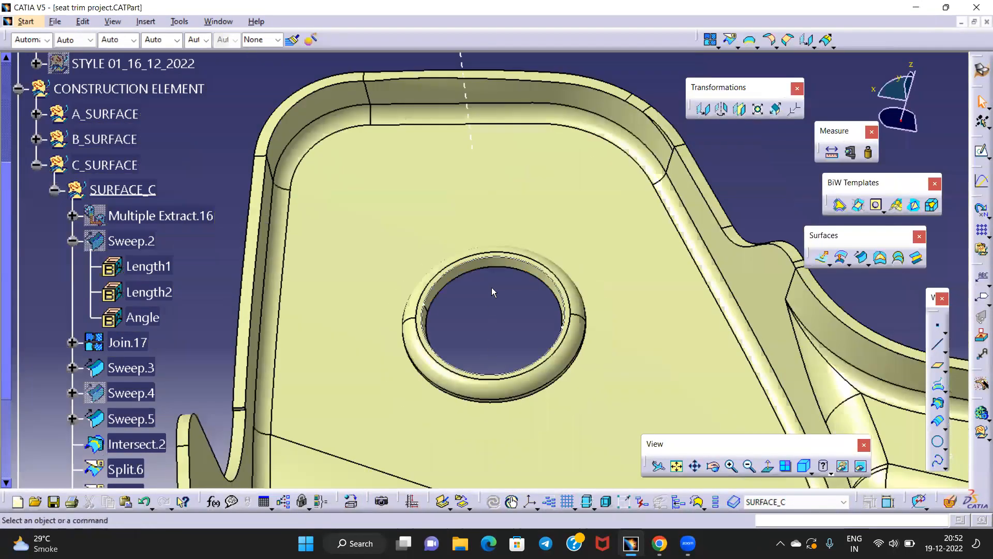
Hide Intersect.2 and inspect the Split.6 inner ring face at the upper hole
{"action": "right_click", "coordinate": [525, 263]}
{"action": "left_click", "coordinate": [559, 303]}
{"action": "middle_click_drag", "start_coordinate": [558, 303], "coordinate": [479, 227]}
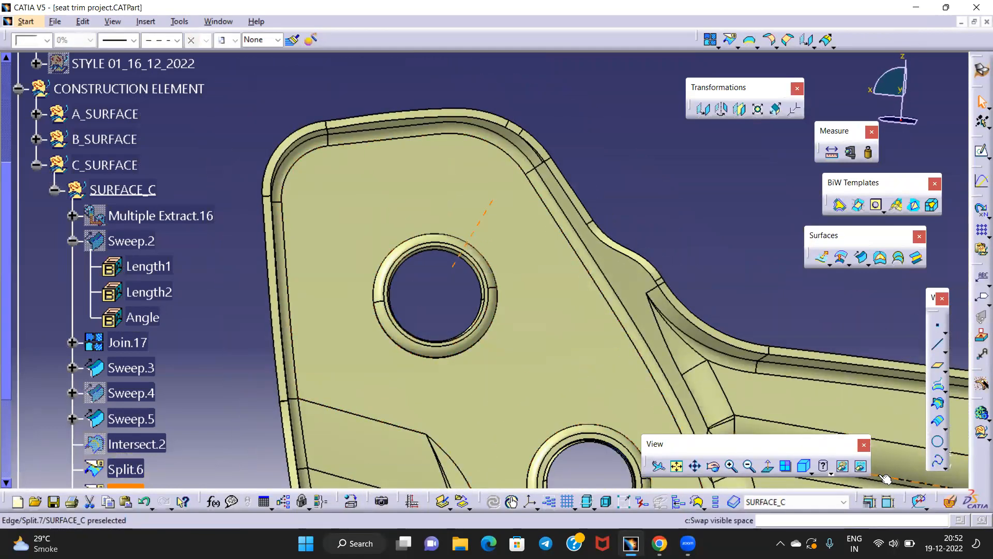
{"action": "middle_click_drag", "start_coordinate": [456, 222], "coordinate": [466, 255]}
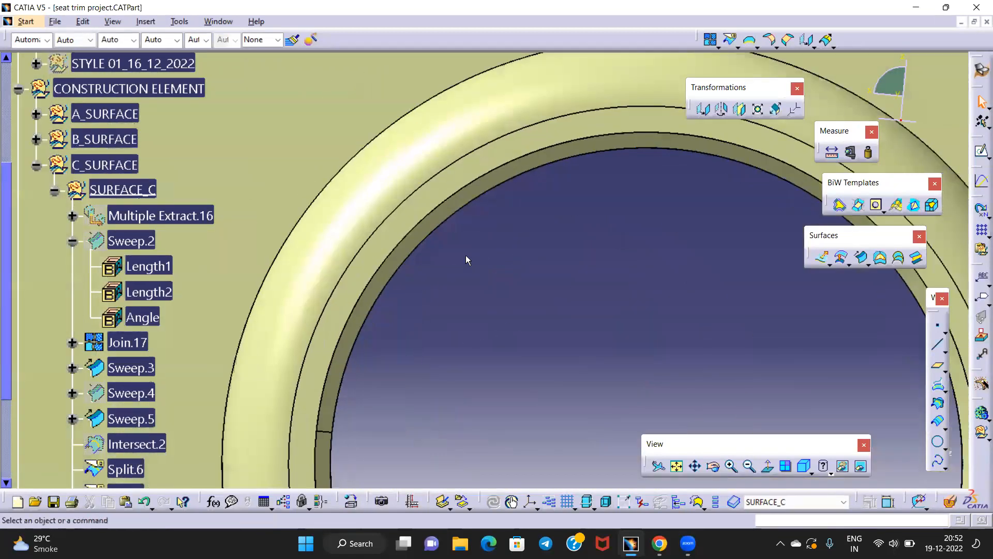
{"action": "left_click", "coordinate": [419, 237]}
{"action": "middle_click_drag", "start_coordinate": [544, 309], "coordinate": [451, 357]}
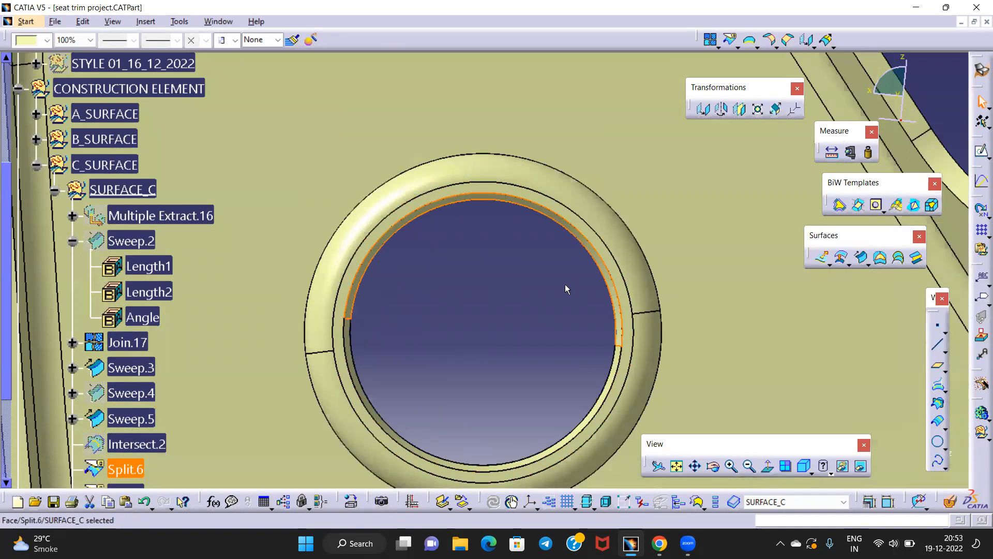
Pan to the lower hole and inspect the Sweep.5 edge of its ring
{"action": "middle_click_drag", "start_coordinate": [487, 375], "coordinate": [321, 248]}
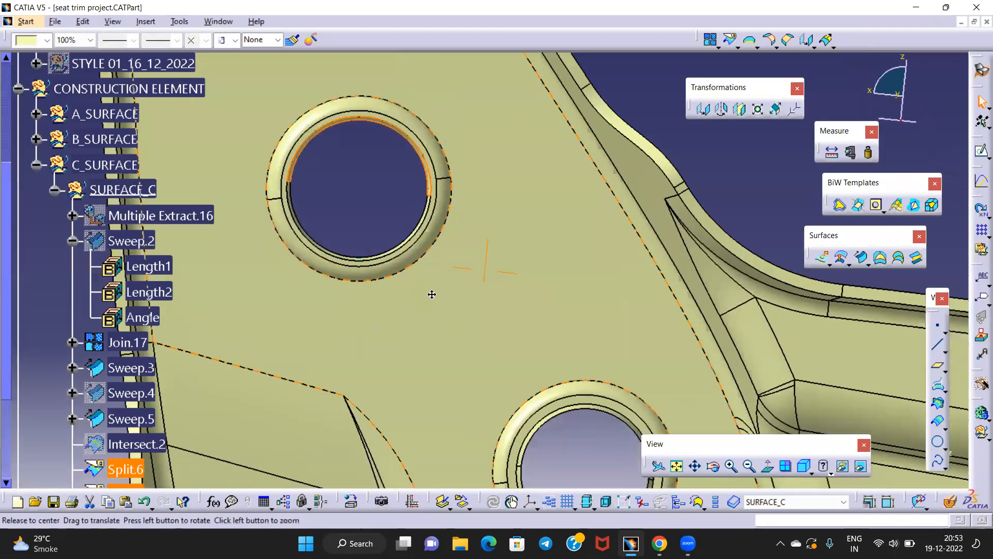
{"action": "middle_click_drag", "start_coordinate": [432, 293], "coordinate": [342, 131]}
{"action": "middle_click_drag", "start_coordinate": [487, 328], "coordinate": [494, 253]}
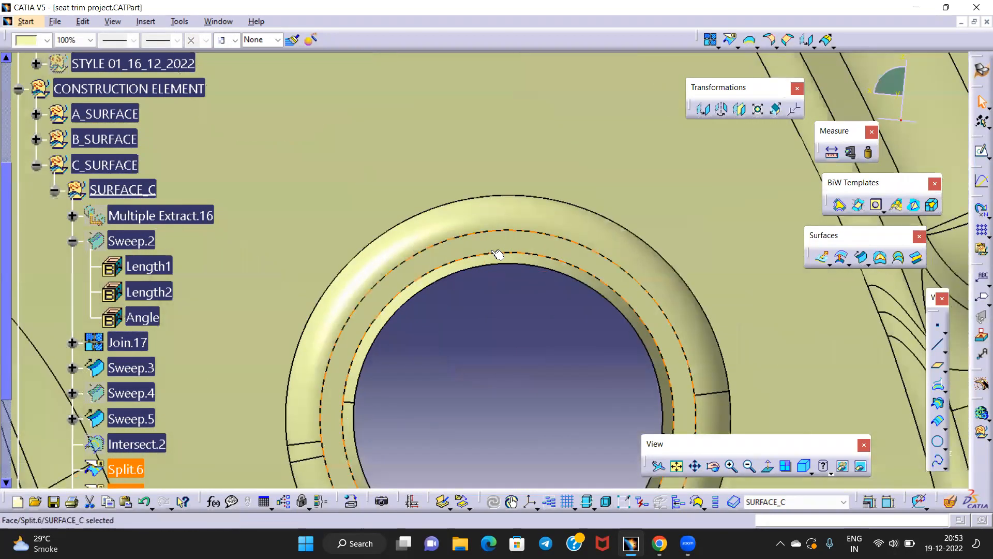
{"action": "left_click", "coordinate": [405, 309]}
{"action": "left_click", "coordinate": [497, 329]}
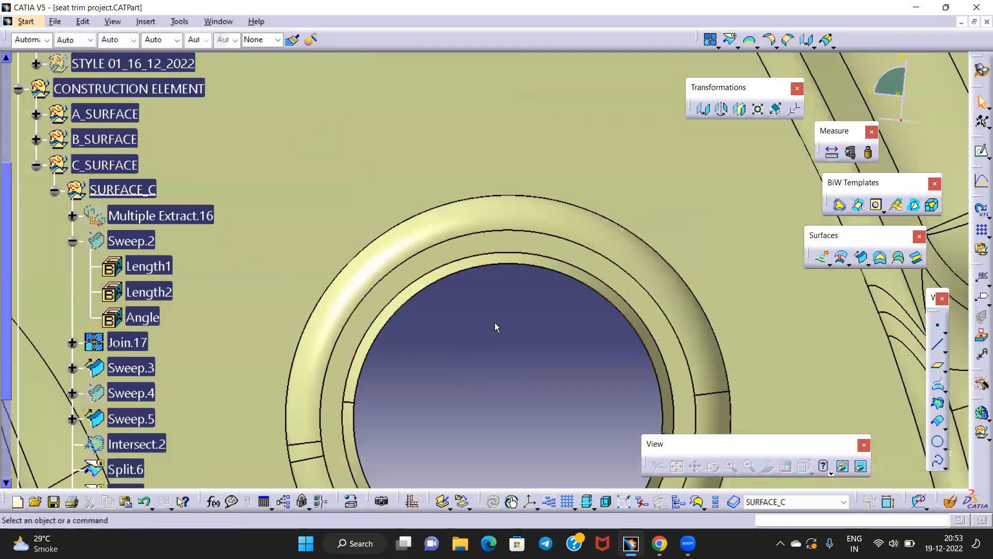
{"action": "middle_click_drag", "start_coordinate": [493, 314], "coordinate": [502, 400]}
Re-edit Sweep.5 at the third sector, keep its 15deg draft angle, and confirm it
{"action": "double_click", "coordinate": [439, 316]}
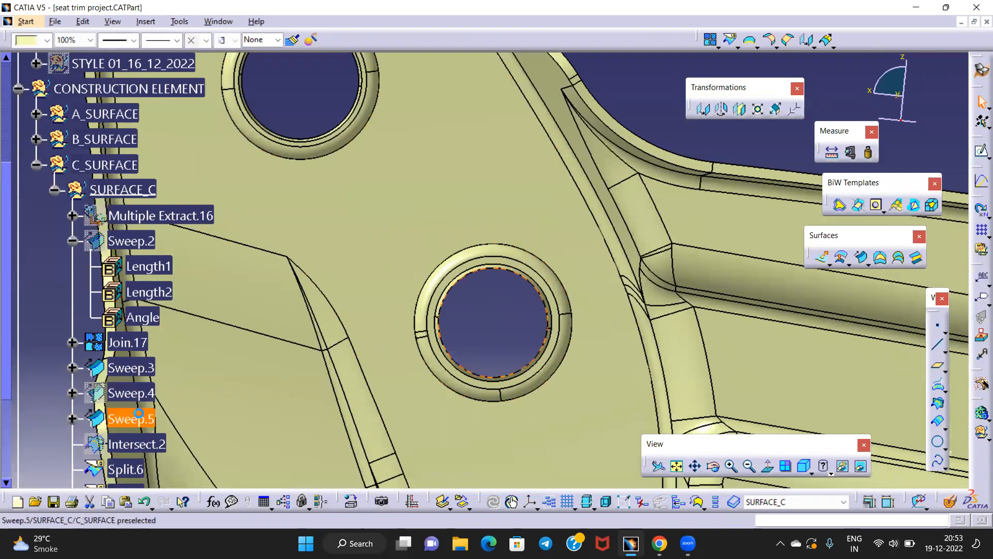
{"action": "middle_click_drag", "start_coordinate": [438, 366], "coordinate": [468, 199]}
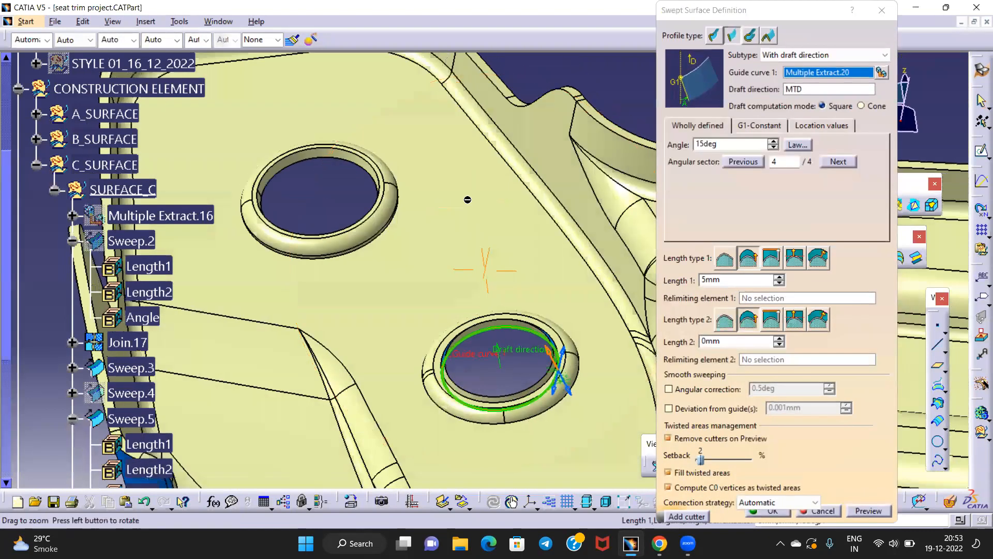
{"action": "left_click", "coordinate": [564, 350]}
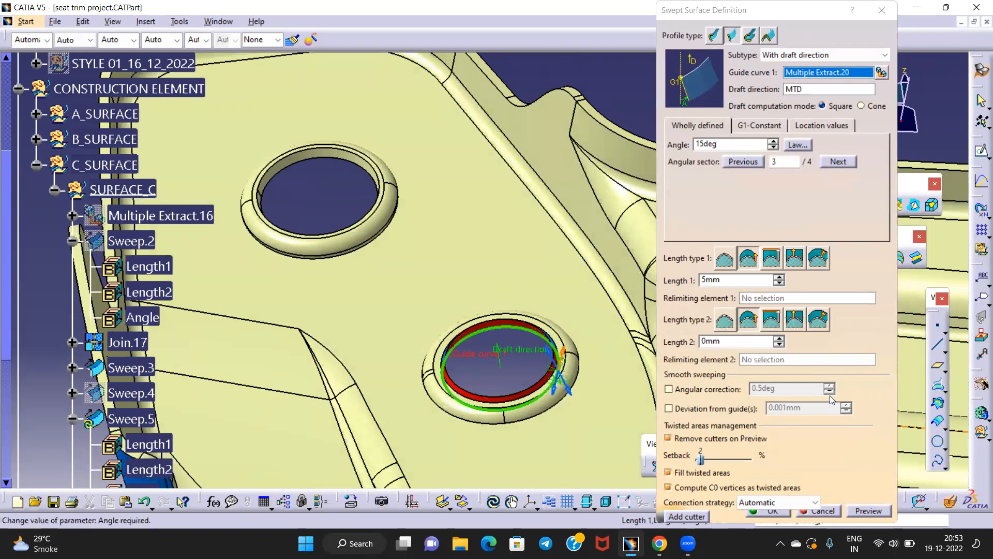
{"action": "left_click_drag", "start_coordinate": [726, 146], "coordinate": [605, 146]}
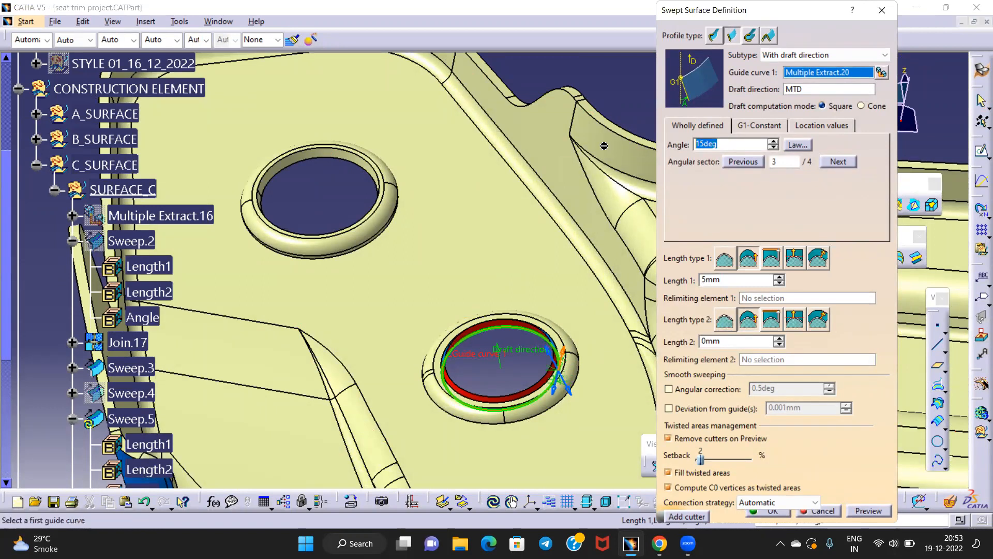
{"action": "key", "text": "Return"}
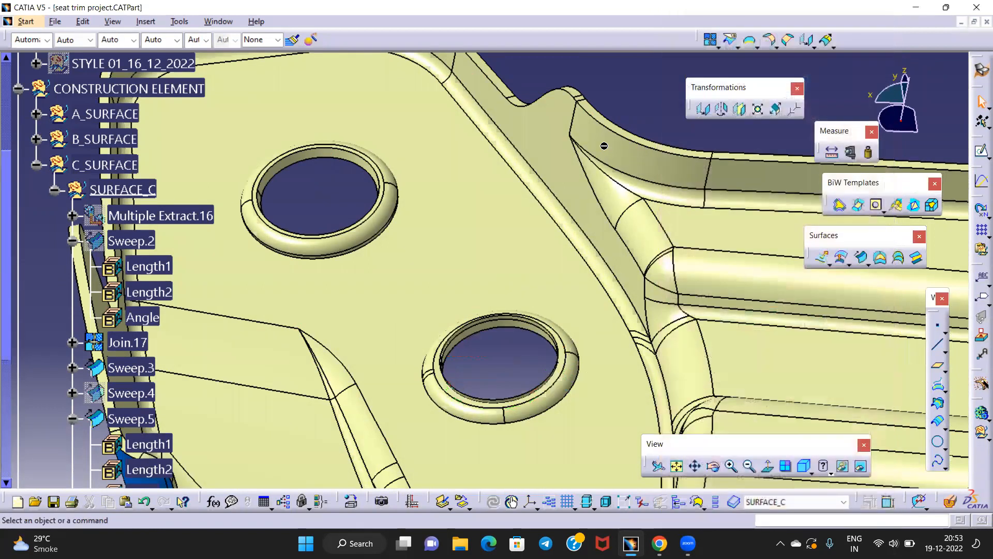
{"action": "middle_click_drag", "start_coordinate": [530, 307], "coordinate": [537, 260]}
{"action": "middle_click_drag", "start_coordinate": [526, 352], "coordinate": [525, 282]}
Split Sweep.5 using Split.7 as the cutting element
{"action": "left_click", "coordinate": [756, 47]}
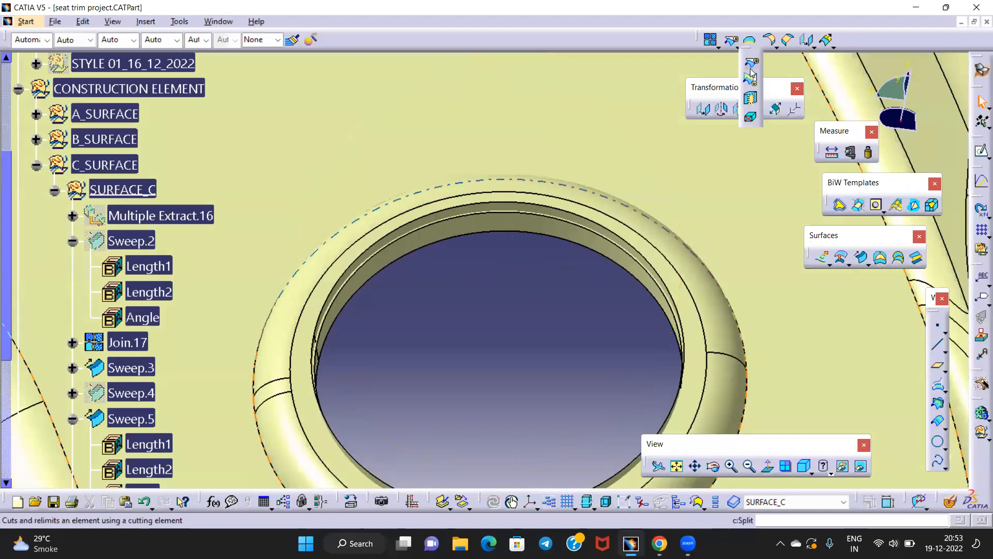
{"action": "left_click", "coordinate": [751, 66]}
{"action": "mouse_move", "coordinate": [481, 289]}
{"action": "middle_mouse_down"}
{"action": "mouse_move", "coordinate": [503, 235]}
{"action": "mouse_move", "coordinate": [465, 295]}
{"action": "middle_mouse_up"}
{"action": "left_click", "coordinate": [458, 257]}
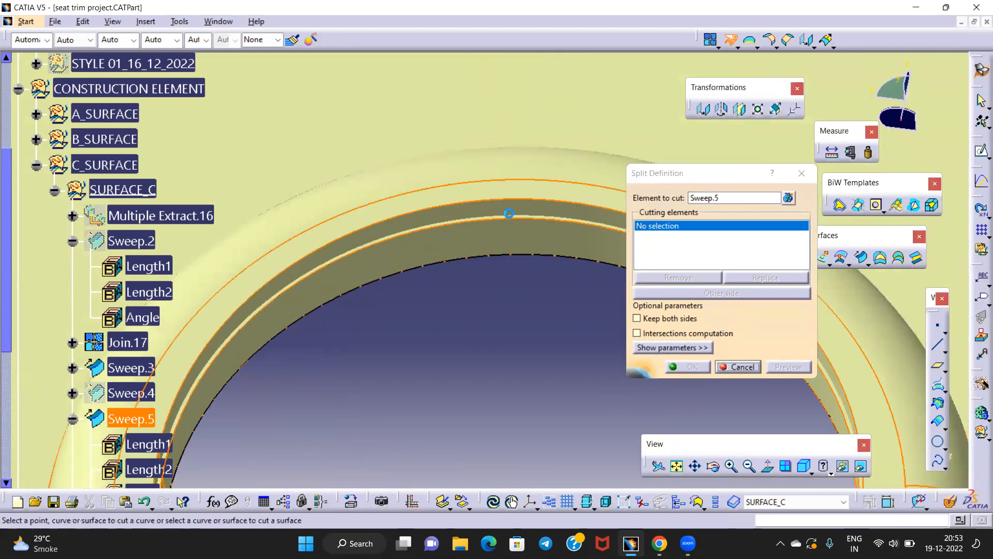
{"action": "left_click", "coordinate": [506, 215]}
{"action": "left_click", "coordinate": [687, 366]}
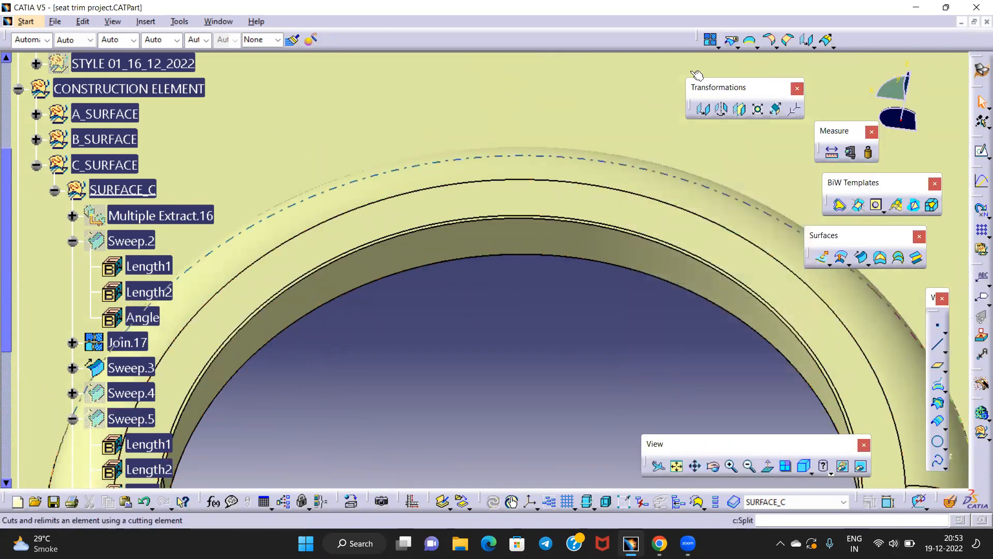
Split Split.7 back using Split.8 as the cutting element
{"action": "left_click", "coordinate": [731, 40]}
{"action": "left_click", "coordinate": [492, 192]}
{"action": "left_click", "coordinate": [470, 236]}
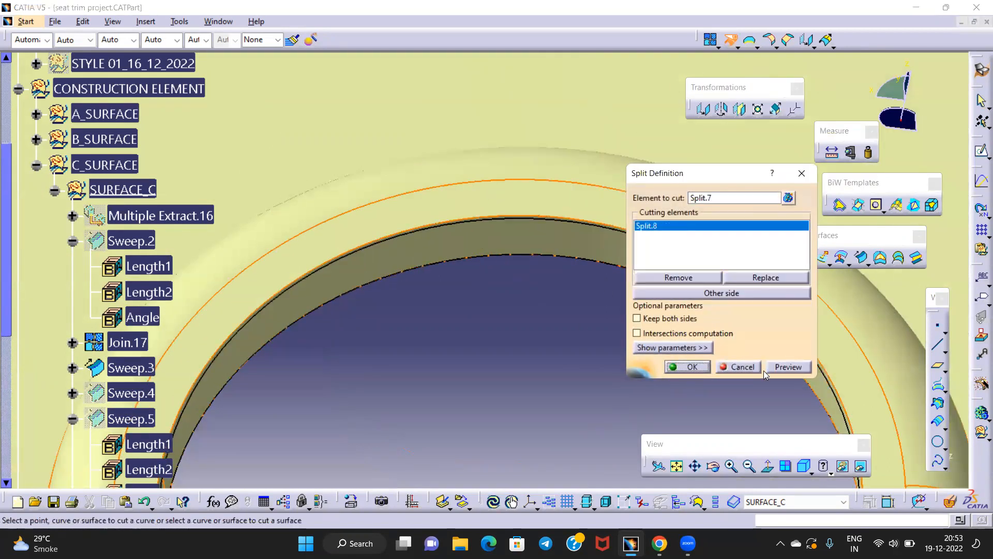
{"action": "left_click", "coordinate": [689, 367]}
{"action": "middle_click_drag", "start_coordinate": [466, 257], "coordinate": [404, 217]}
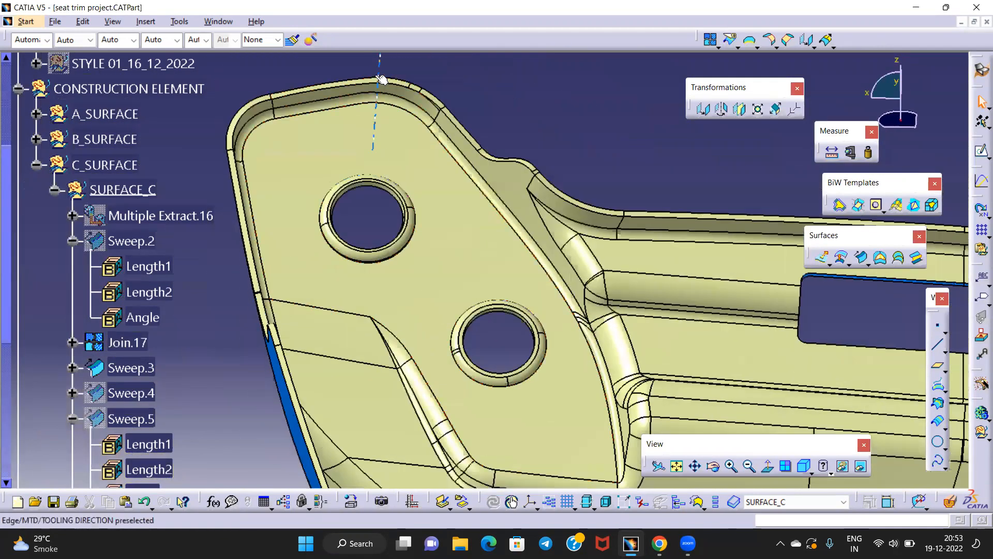
View the part along the MTD draft direction and inspect the trimmed face at the hole edge
{"action": "left_click", "coordinate": [381, 79]}
{"action": "left_click", "coordinate": [766, 468]}
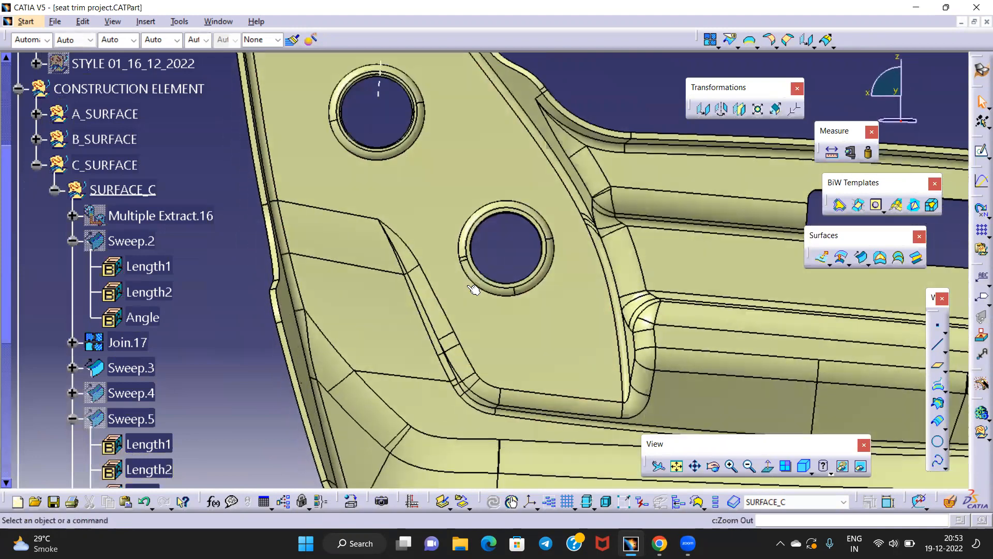
{"action": "middle_click_drag", "start_coordinate": [468, 228], "coordinate": [551, 175]}
{"action": "middle_click_drag", "start_coordinate": [455, 213], "coordinate": [529, 177]}
{"action": "left_click", "coordinate": [501, 242]}
{"action": "middle_click_drag", "start_coordinate": [597, 226], "coordinate": [430, 250]}
{"action": "left_click", "coordinate": [430, 250]}
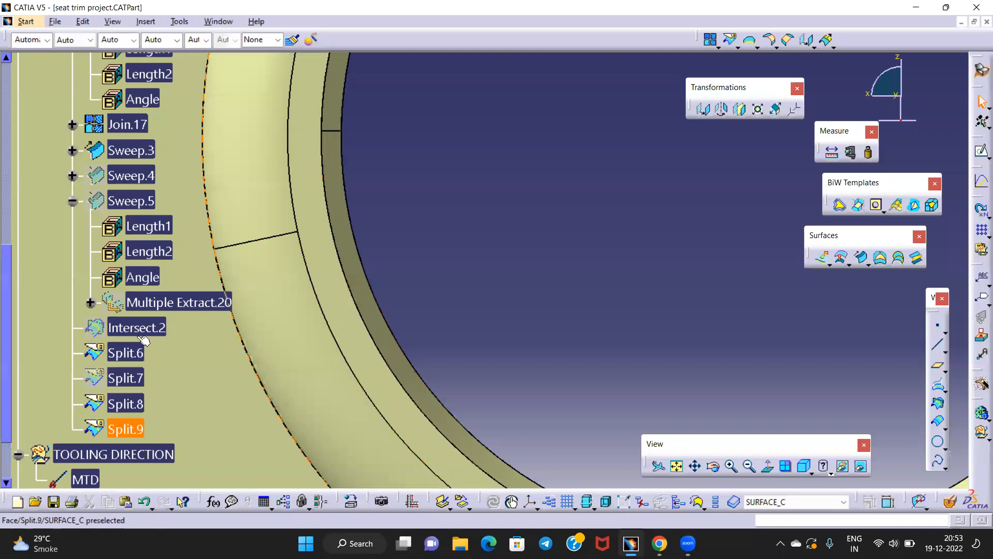
{"action": "middle_click_drag", "start_coordinate": [567, 213], "coordinate": [568, 235]}
{"action": "middle_click_drag", "start_coordinate": [411, 232], "coordinate": [486, 219]}
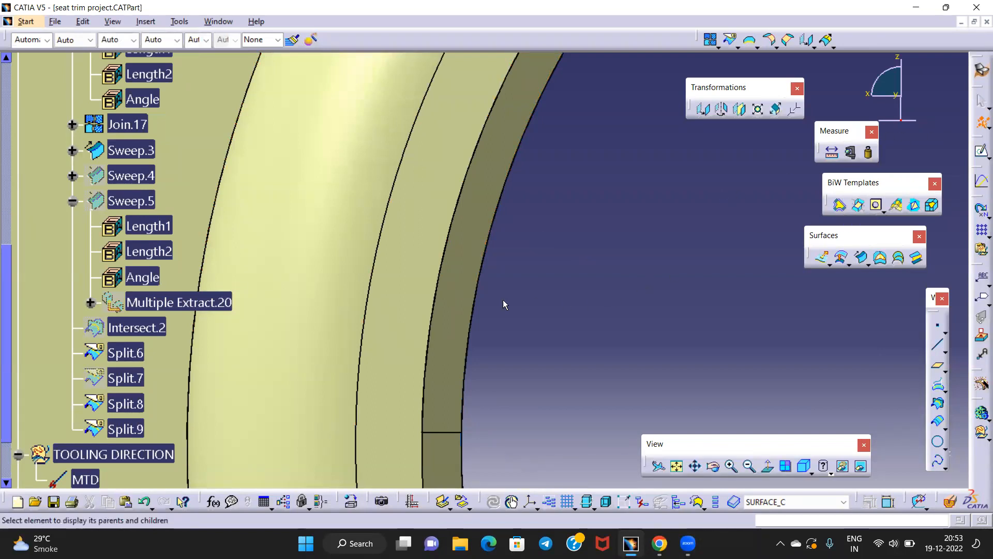
Find Split.6's parent Sweep.4 in the tree and open its definition for editing
{"action": "left_click", "coordinate": [452, 291]}
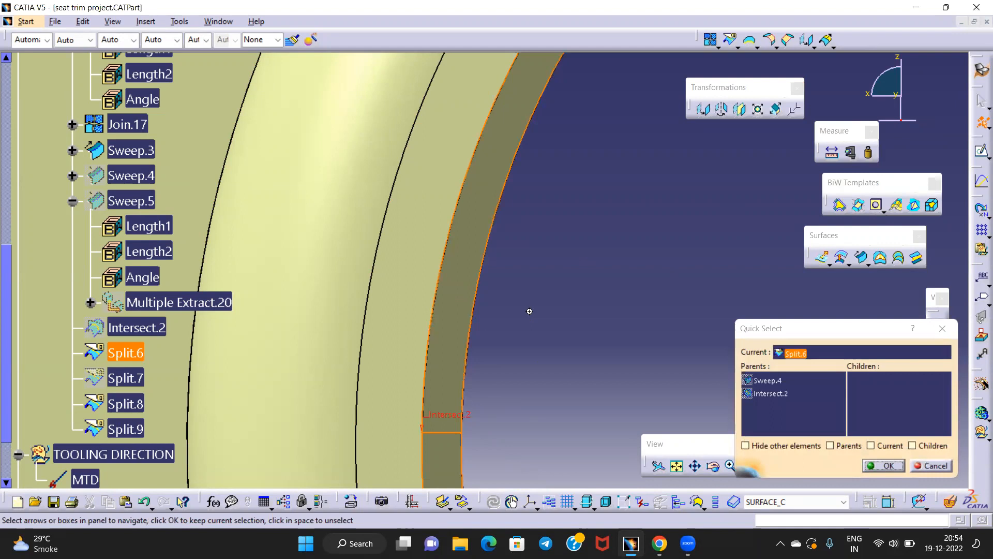
{"action": "middle_click_drag", "start_coordinate": [529, 311], "coordinate": [530, 423]}
{"action": "middle_click_drag", "start_coordinate": [578, 296], "coordinate": [425, 374]}
{"action": "middle_click_drag", "start_coordinate": [509, 300], "coordinate": [487, 334]}
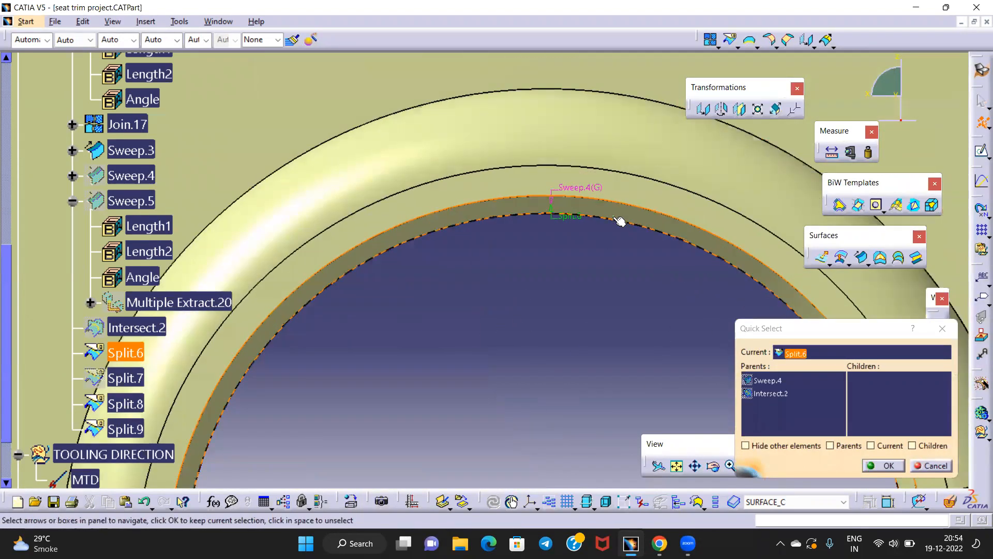
{"action": "right_click", "coordinate": [588, 186]}
{"action": "left_click", "coordinate": [618, 196]}
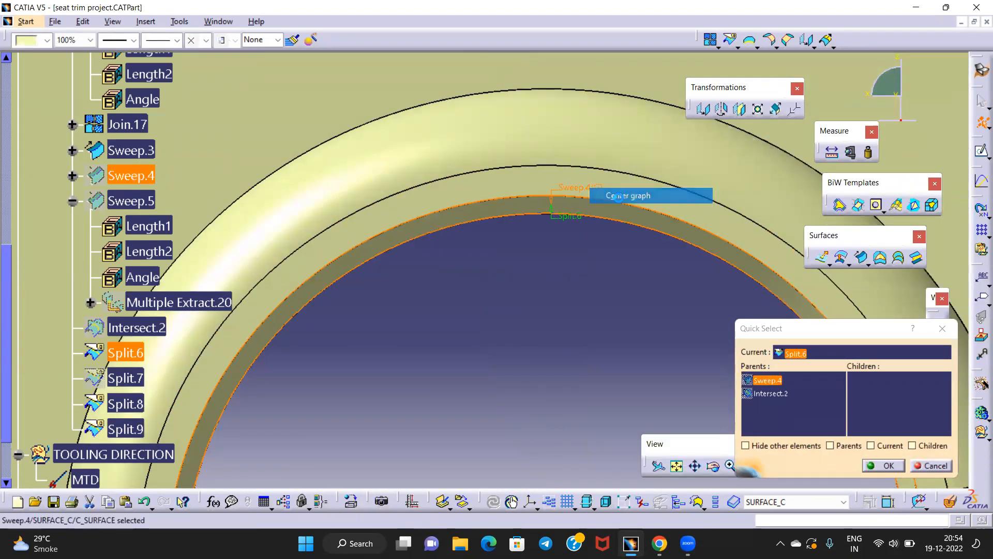
{"action": "left_click", "coordinate": [943, 328]}
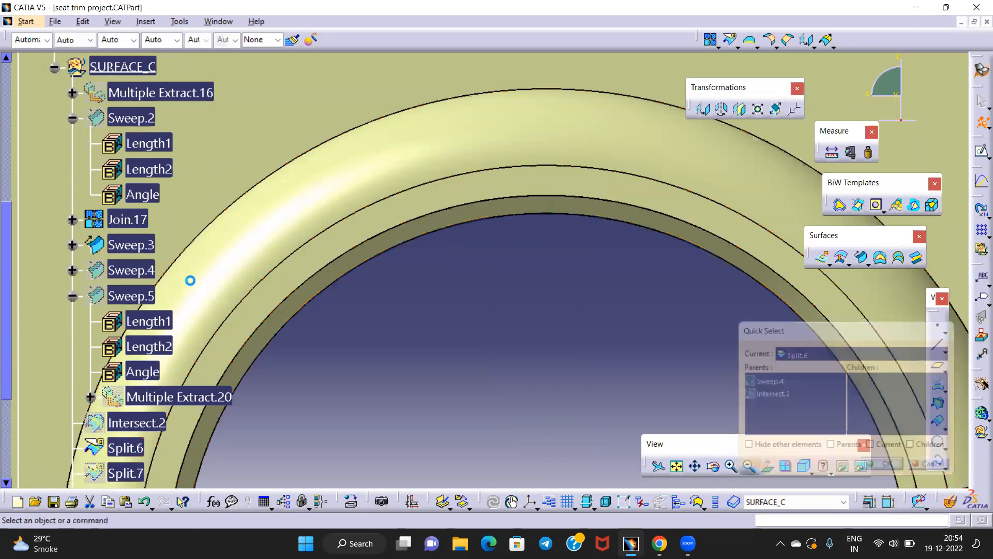
{"action": "double_click", "coordinate": [137, 270]}
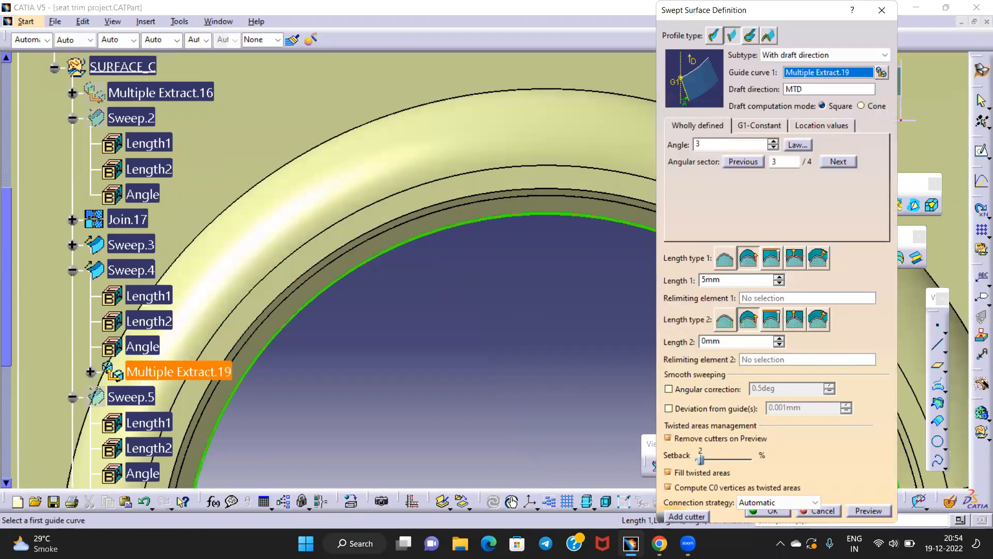
Apply the Sweep.4 edit and inspect the updated drafted wall around the hole rim
{"action": "key", "text": "Return"}
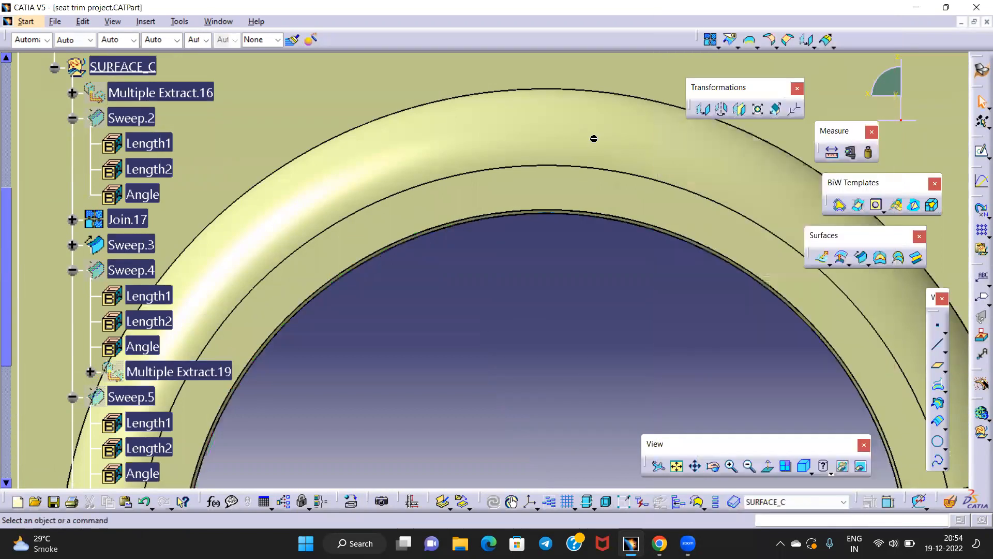
{"action": "middle_click_drag", "start_coordinate": [454, 346], "coordinate": [472, 177]}
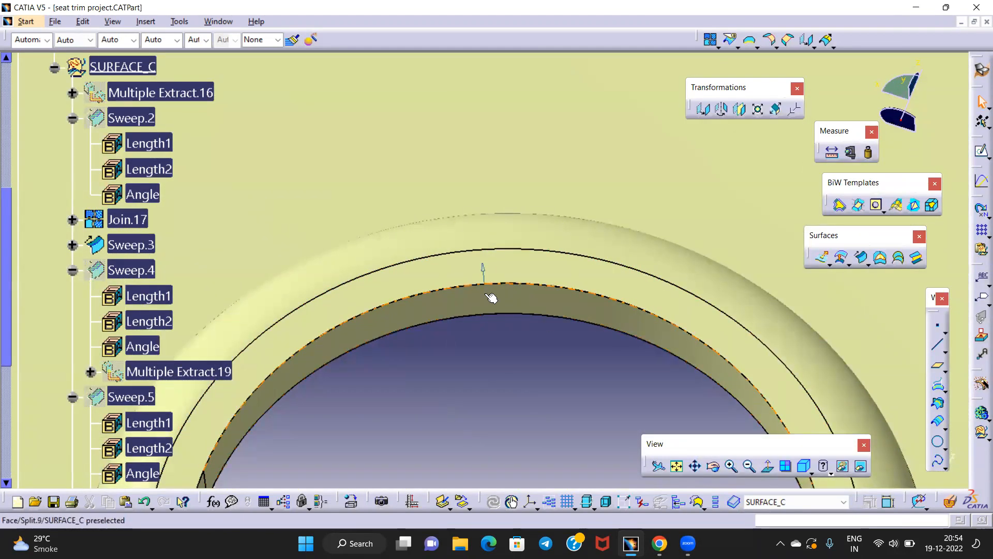
{"action": "middle_click_drag", "start_coordinate": [472, 327], "coordinate": [498, 328]}
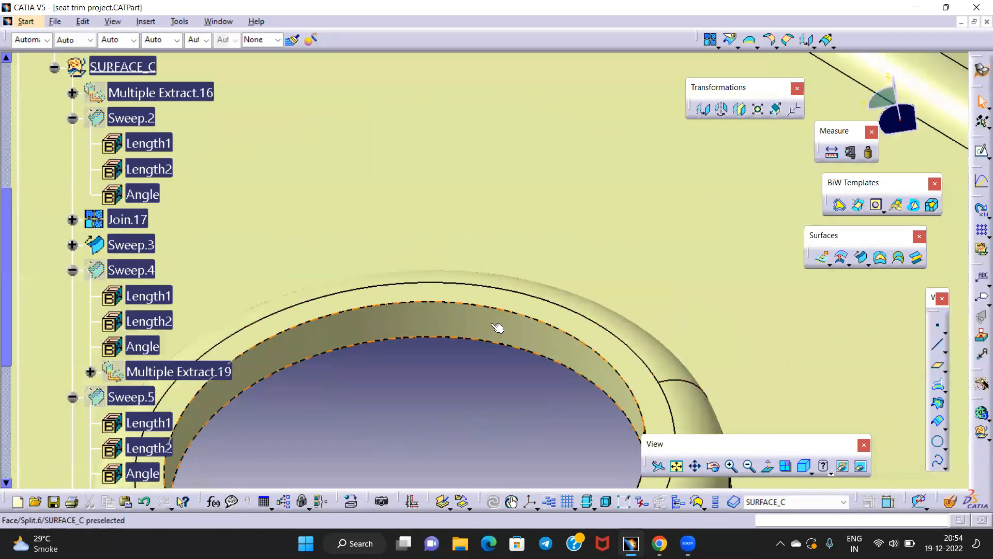
{"action": "middle_click_drag", "start_coordinate": [430, 378], "coordinate": [494, 352]}
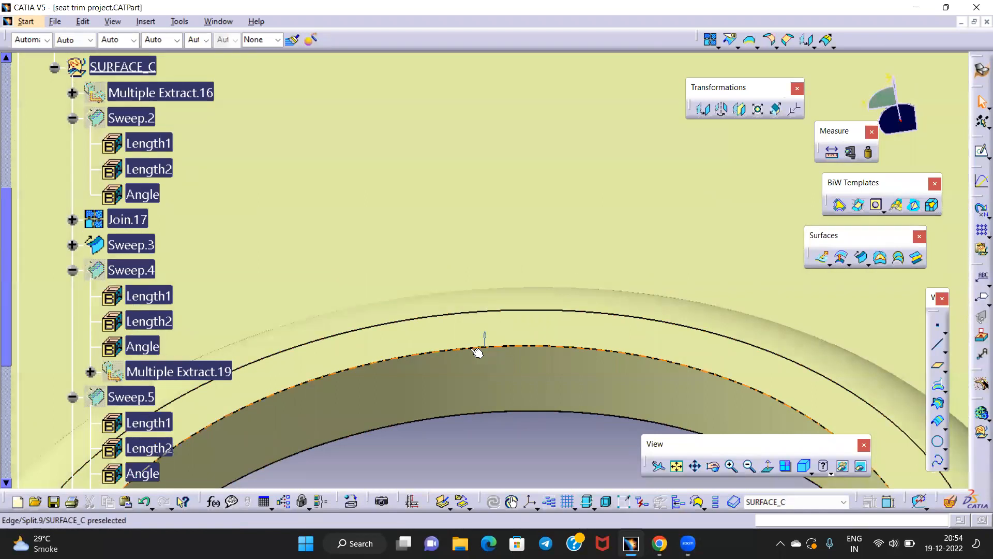
{"action": "middle_click_drag", "start_coordinate": [434, 352], "coordinate": [327, 105]}
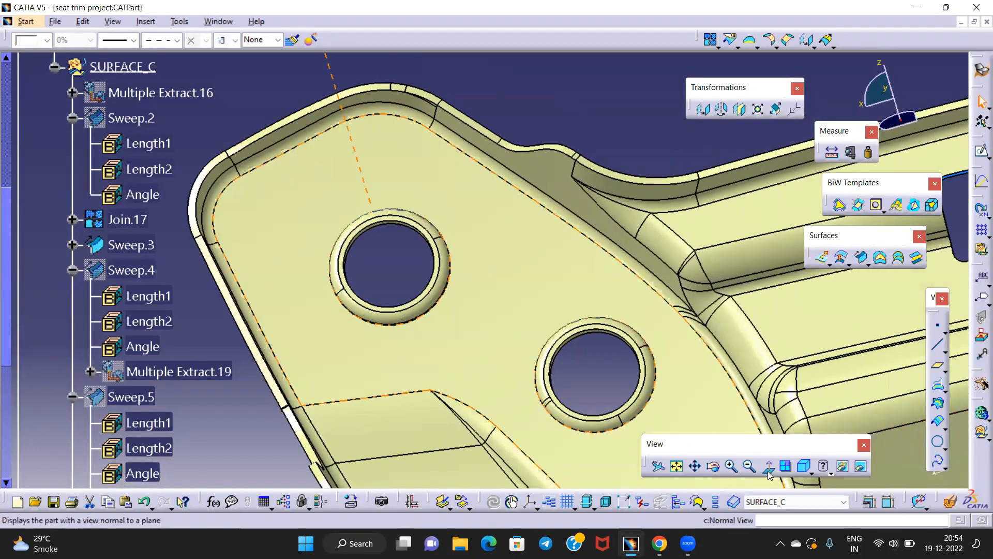
Switch to Normal View, zoom on the hole, then orbit the part to face the slot
{"action": "left_click", "coordinate": [770, 475]}
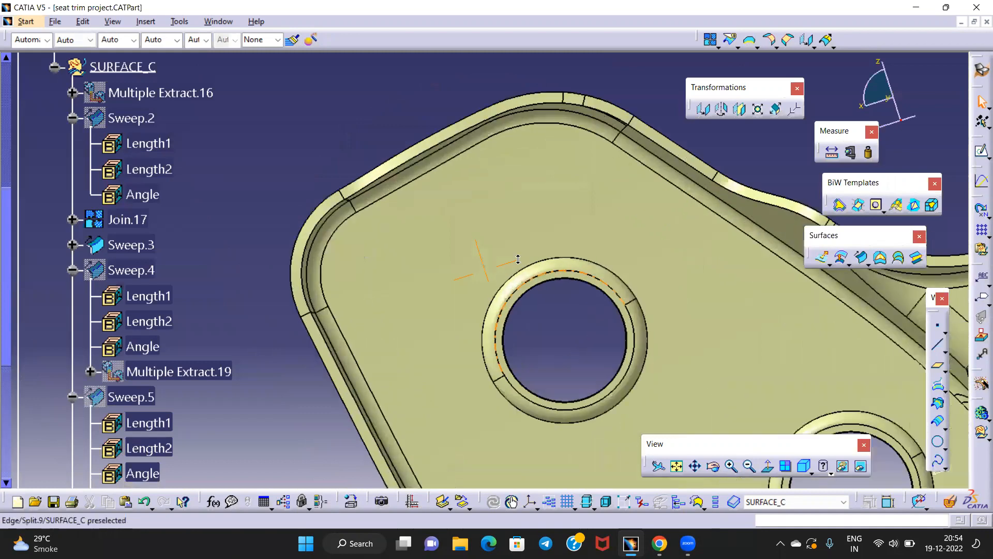
{"action": "middle_click_drag", "start_coordinate": [518, 259], "coordinate": [506, 208]}
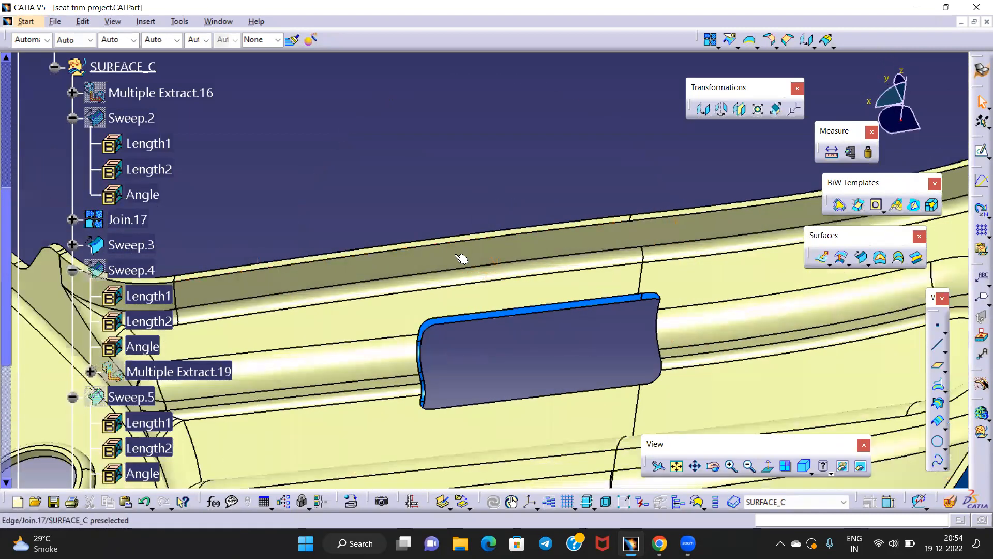
{"action": "middle_click_drag", "start_coordinate": [555, 239], "coordinate": [681, 166]}
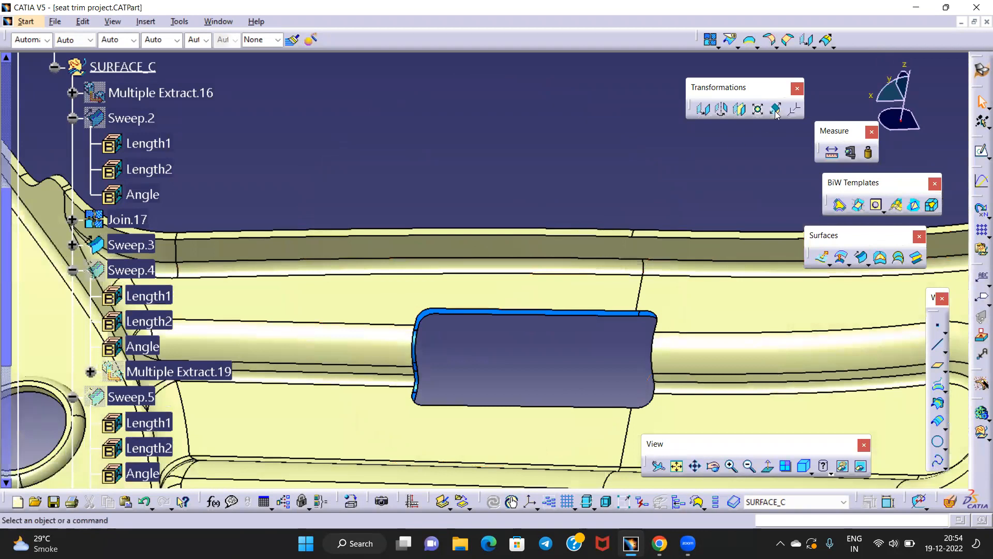
Extract Boundary.1 along the slot's top edge
{"action": "left_click", "coordinate": [749, 40]}
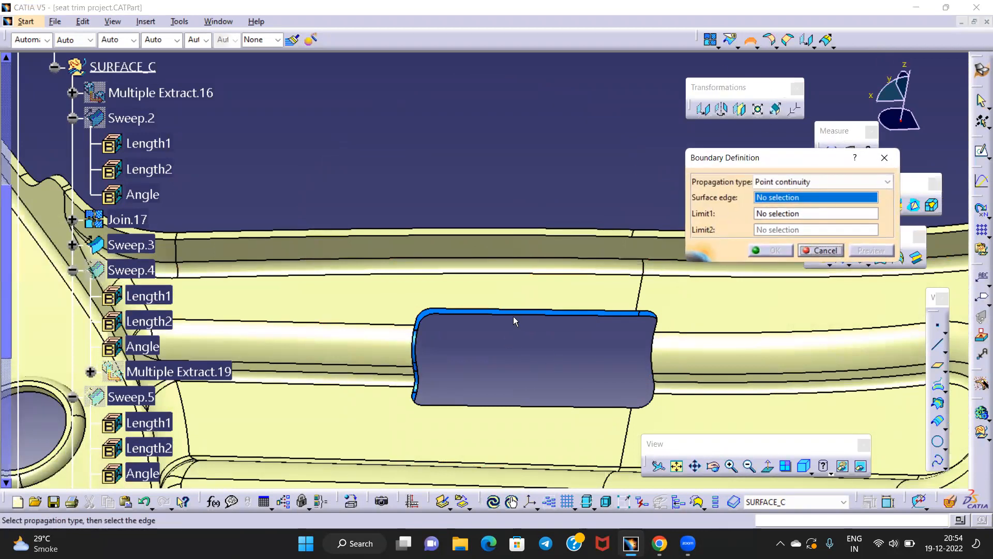
{"action": "left_click", "coordinate": [528, 314]}
{"action": "left_click", "coordinate": [775, 251]}
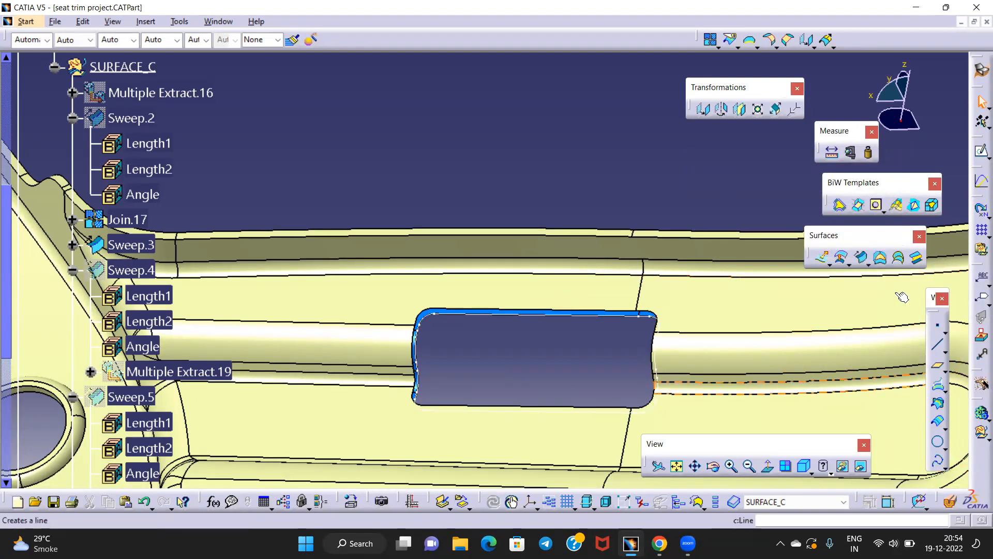
Start a drafted sweep guided by Boundary.1, direction MTD, angle 15deg, and preview it
{"action": "left_click", "coordinate": [861, 259]}
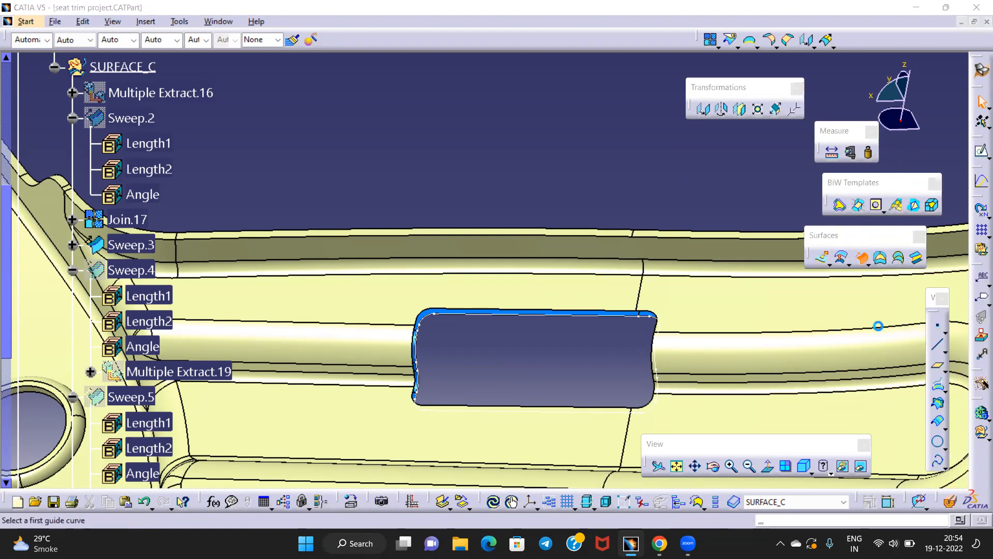
{"action": "middle_click_drag", "start_coordinate": [505, 270], "coordinate": [507, 255]}
{"action": "left_click", "coordinate": [528, 327]}
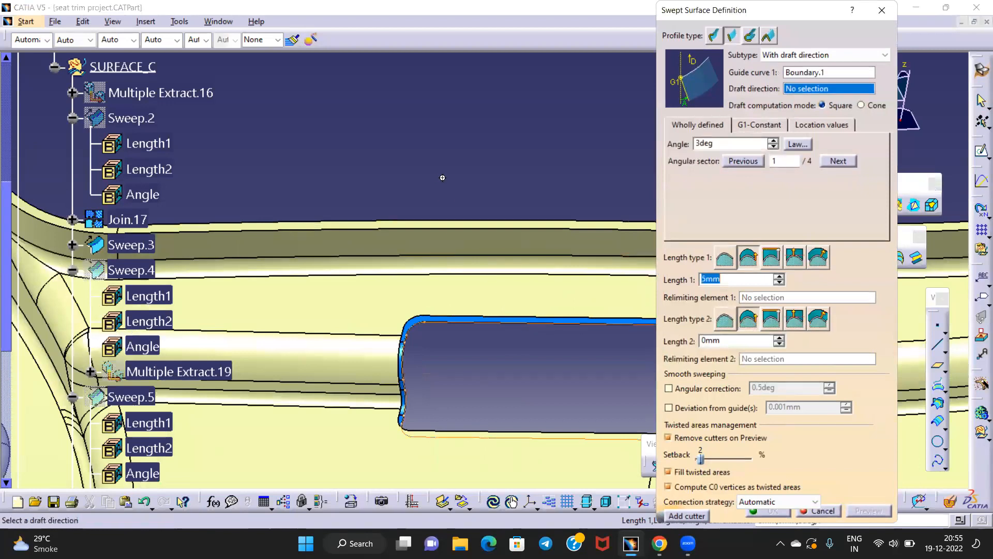
{"action": "middle_click_drag", "start_coordinate": [528, 327], "coordinate": [364, 273]}
{"action": "left_click", "coordinate": [347, 224]}
{"action": "middle_click_drag", "start_coordinate": [501, 274], "coordinate": [503, 266]}
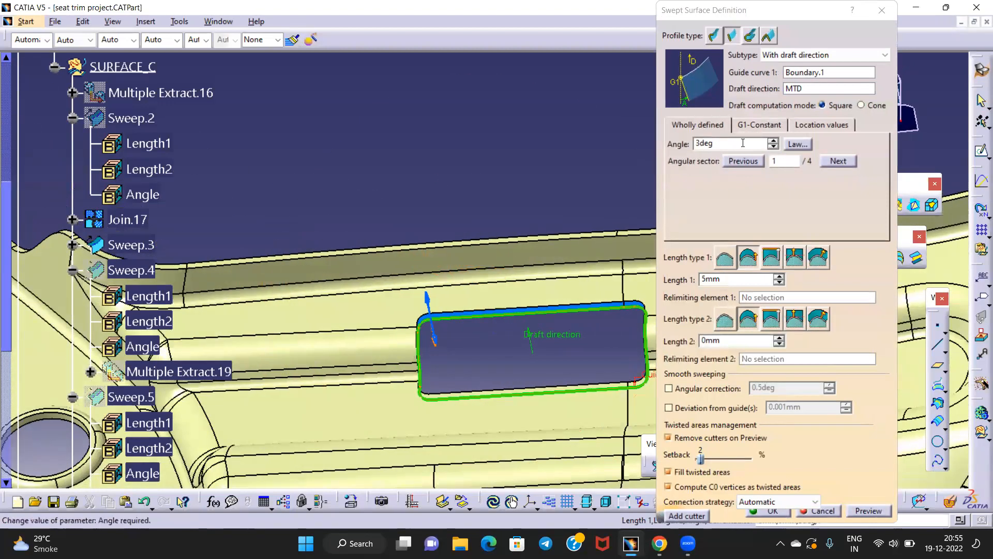
{"action": "left_click_drag", "start_coordinate": [743, 144], "coordinate": [587, 154]}
{"action": "type", "text": "15"}
{"action": "left_click", "coordinate": [869, 511]}
Preview the last and third angular sectors, then create the 15deg drafted swept wall
{"action": "mouse_move", "coordinate": [435, 331]}
{"action": "middle_mouse_down"}
{"action": "mouse_move", "coordinate": [424, 317]}
{"action": "mouse_move", "coordinate": [445, 344]}
{"action": "middle_mouse_up"}
{"action": "left_click", "coordinate": [418, 320]}
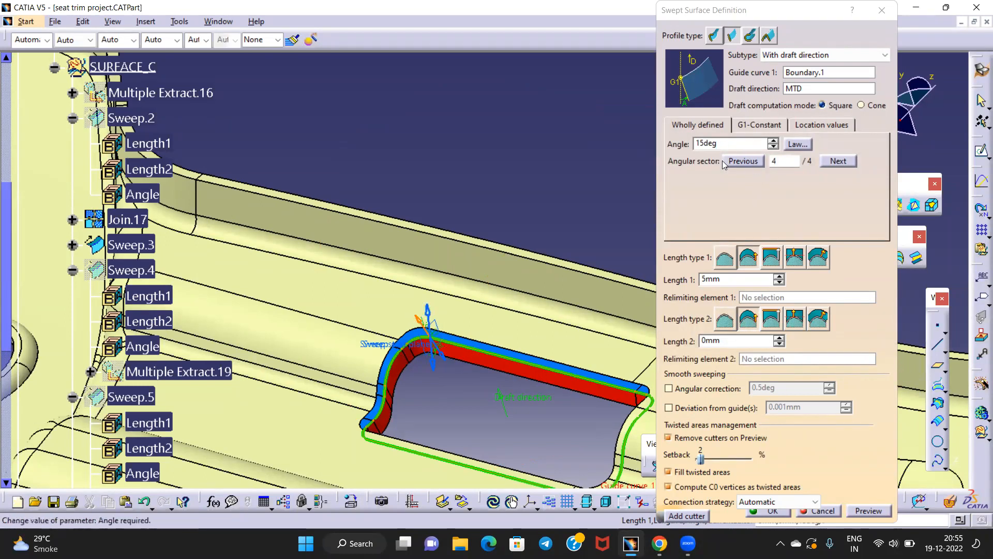
{"action": "left_click", "coordinate": [875, 511]}
{"action": "middle_click_drag", "start_coordinate": [568, 395], "coordinate": [628, 401]}
{"action": "middle_click_drag", "start_coordinate": [472, 355], "coordinate": [545, 233]}
{"action": "middle_click_drag", "start_coordinate": [550, 382], "coordinate": [500, 285]}
{"action": "middle_click_drag", "start_coordinate": [541, 427], "coordinate": [485, 266]}
{"action": "left_click", "coordinate": [490, 234]}
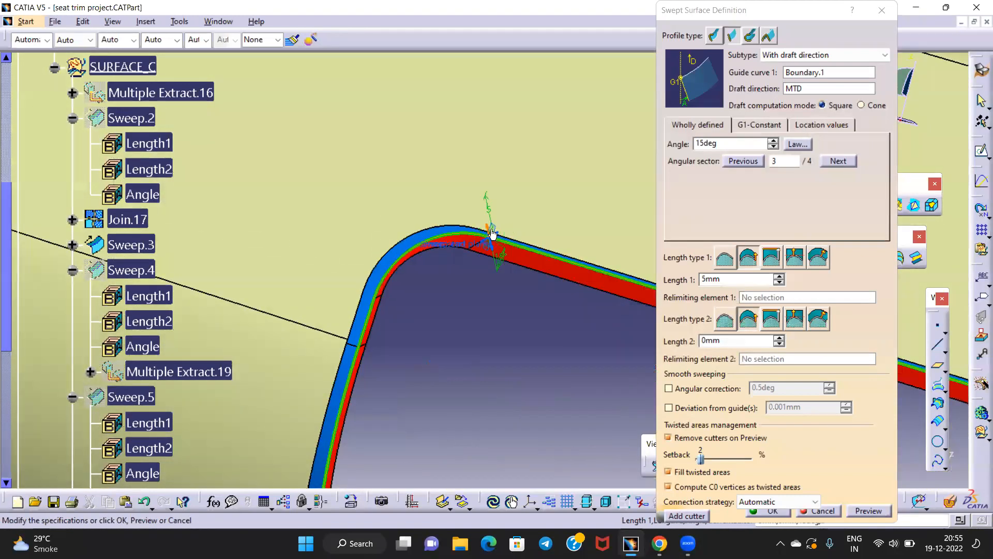
{"action": "left_click", "coordinate": [864, 510]}
{"action": "middle_click_drag", "start_coordinate": [503, 330], "coordinate": [491, 378]}
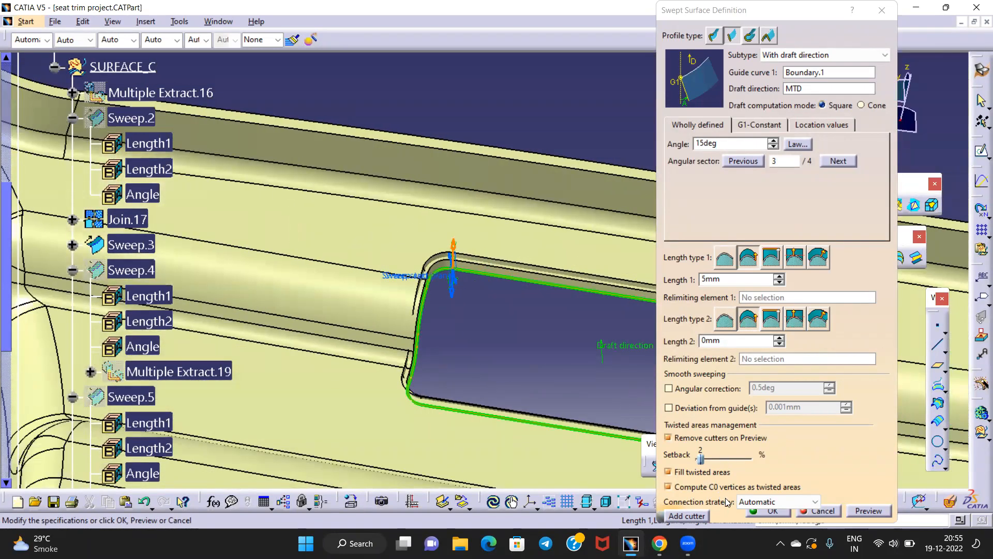
{"action": "left_click", "coordinate": [758, 509]}
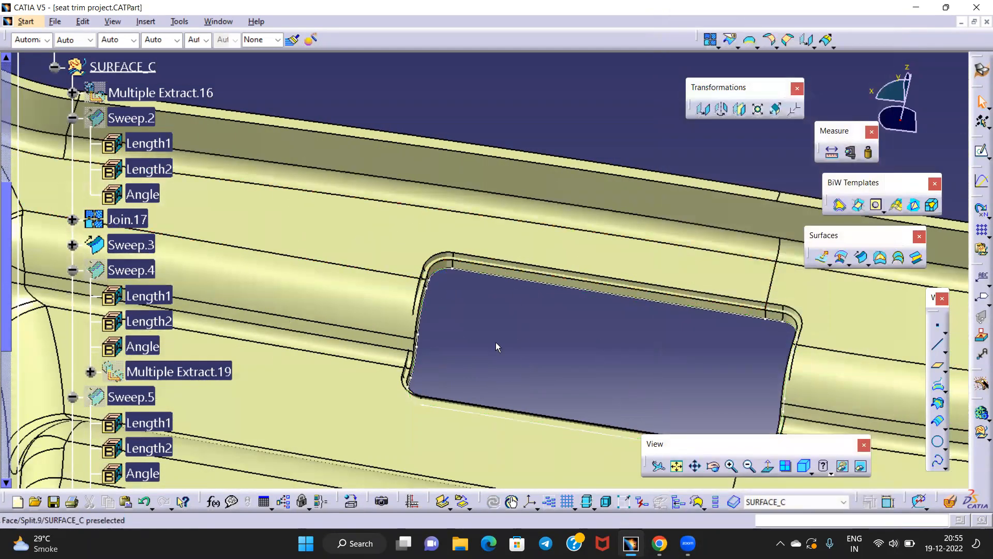
Hide Boundary.1 and orbit around the slot's drafted wall at the cutout corner
{"action": "middle_click_drag", "start_coordinate": [504, 363], "coordinate": [486, 282], "text": "ctrl"}
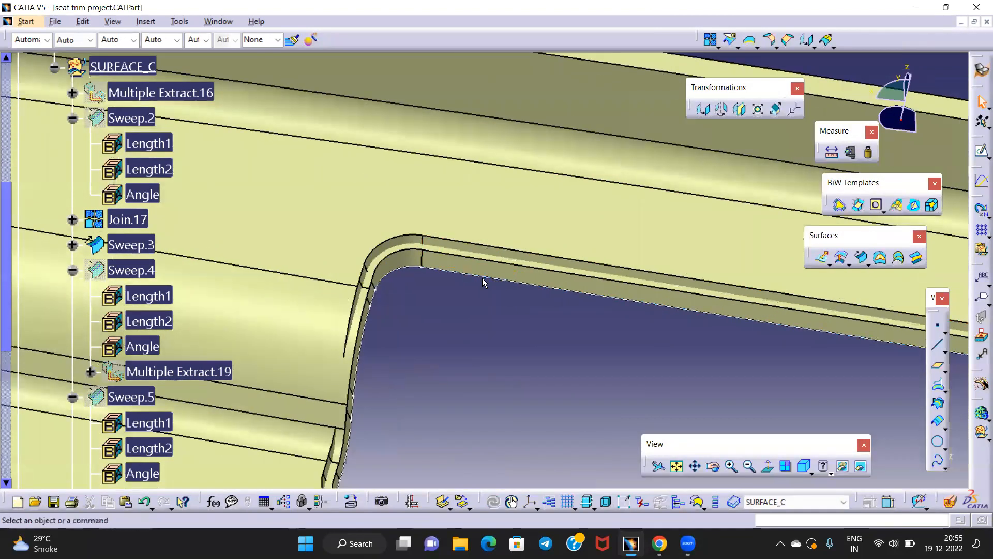
{"action": "right_click", "coordinate": [488, 280]}
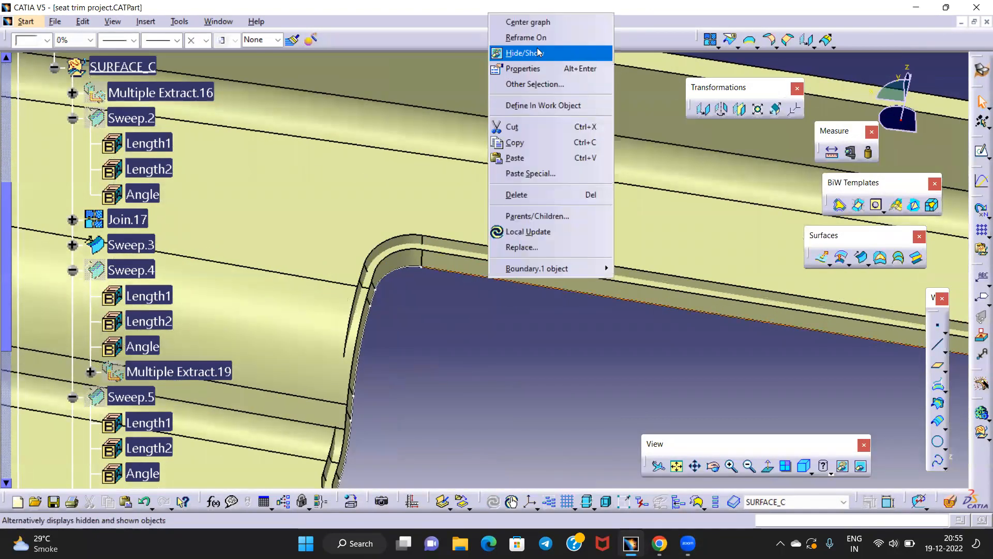
{"action": "left_click", "coordinate": [538, 52]}
{"action": "middle_click_drag", "start_coordinate": [490, 333], "coordinate": [474, 299]}
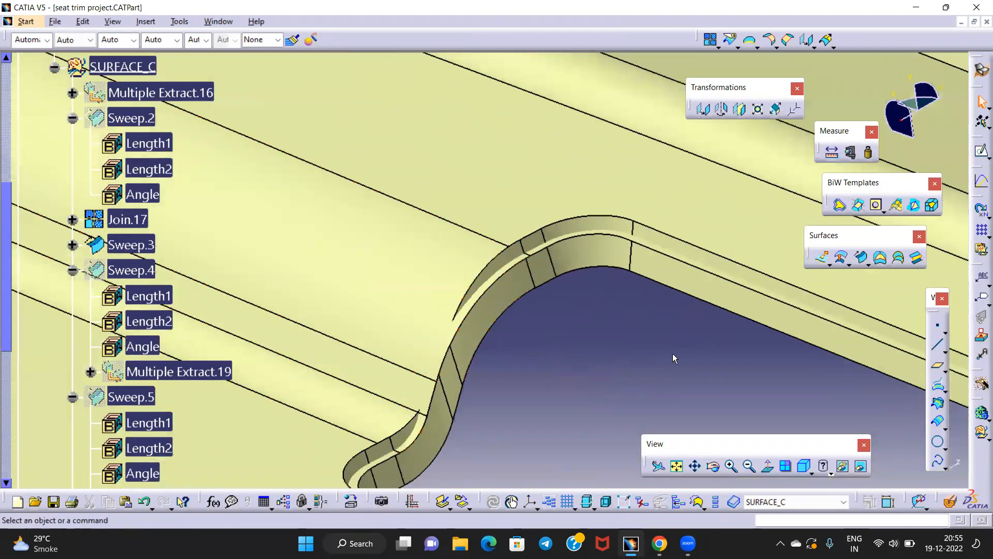
{"action": "mouse_move", "coordinate": [518, 321]}
{"action": "middle_mouse_down"}
{"action": "mouse_move", "coordinate": [523, 348]}
{"action": "mouse_move", "coordinate": [529, 331]}
{"action": "middle_mouse_up"}
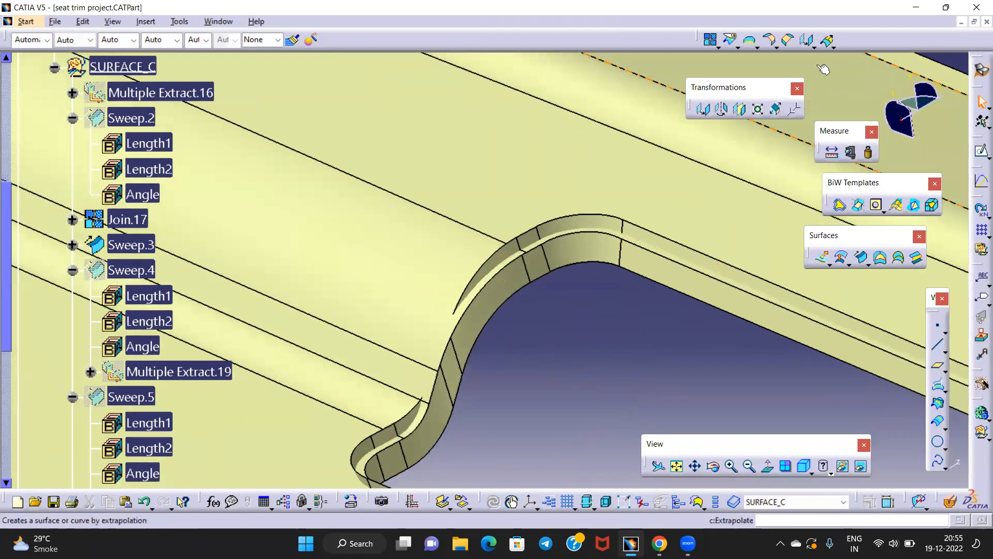
Extrapolate the Sweep.6 edge with Point continuity propagation
{"action": "left_click", "coordinate": [827, 40]}
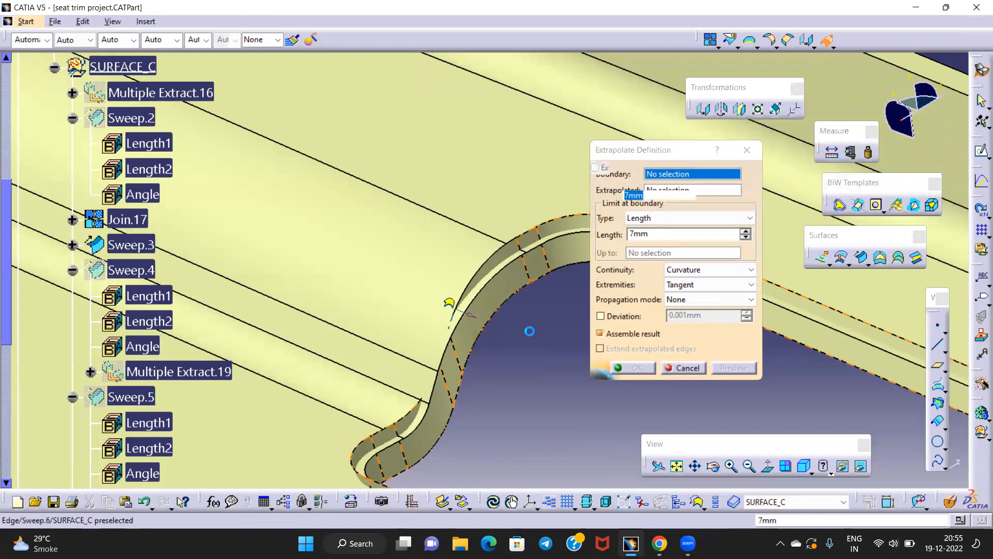
{"action": "left_click", "coordinate": [450, 309]}
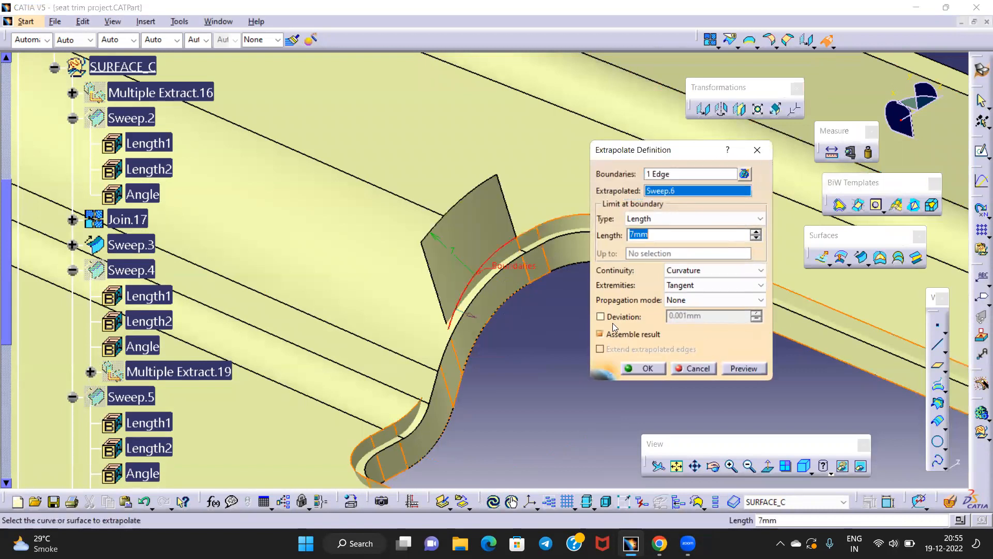
{"action": "left_click", "coordinate": [709, 299]}
{"action": "left_click", "coordinate": [701, 329]}
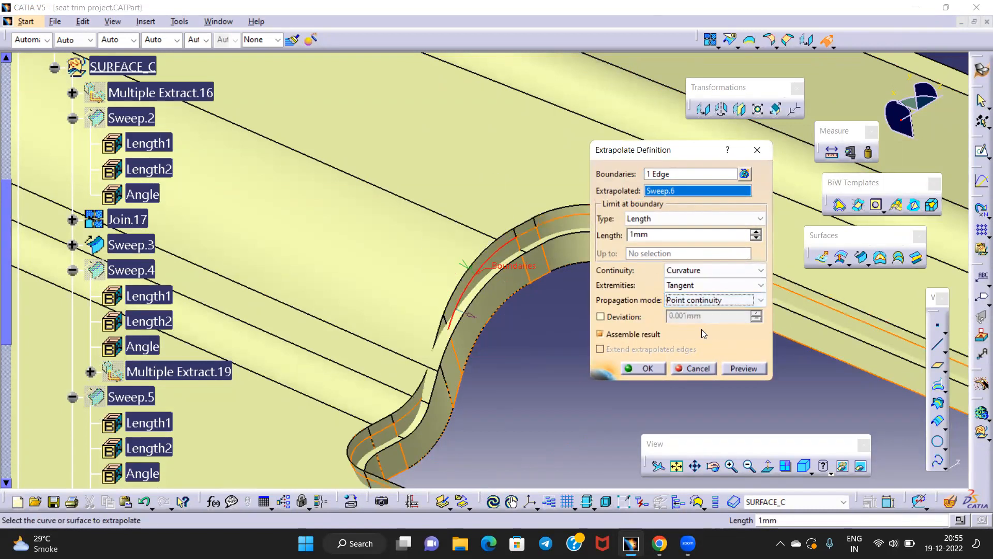
{"action": "left_click", "coordinate": [647, 368]}
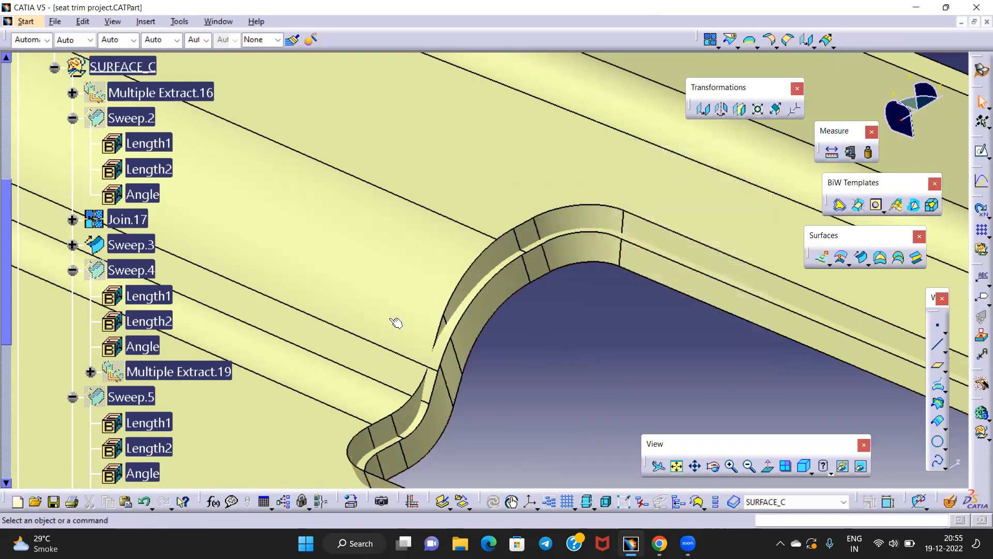
Reopen Extrapol.4 from the tree to set its length to 2mm
{"action": "scroll", "coordinate": [33, 440], "scroll_direction": "down", "scroll_amount": 3}
{"action": "scroll", "coordinate": [33, 441], "scroll_direction": "down", "scroll_amount": 10}
{"action": "double_click", "coordinate": [135, 353]}
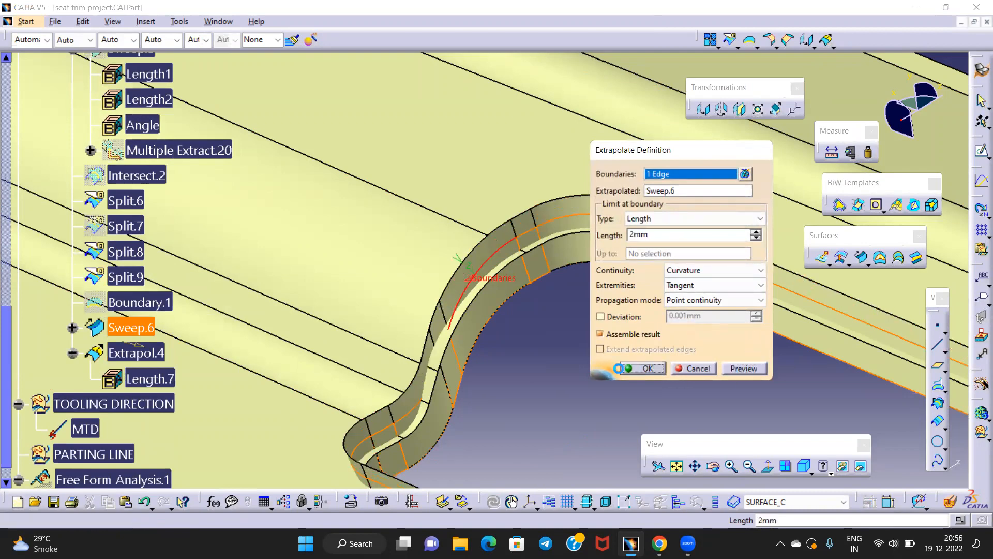
{"action": "middle_click_drag", "start_coordinate": [512, 360], "coordinate": [446, 290]}
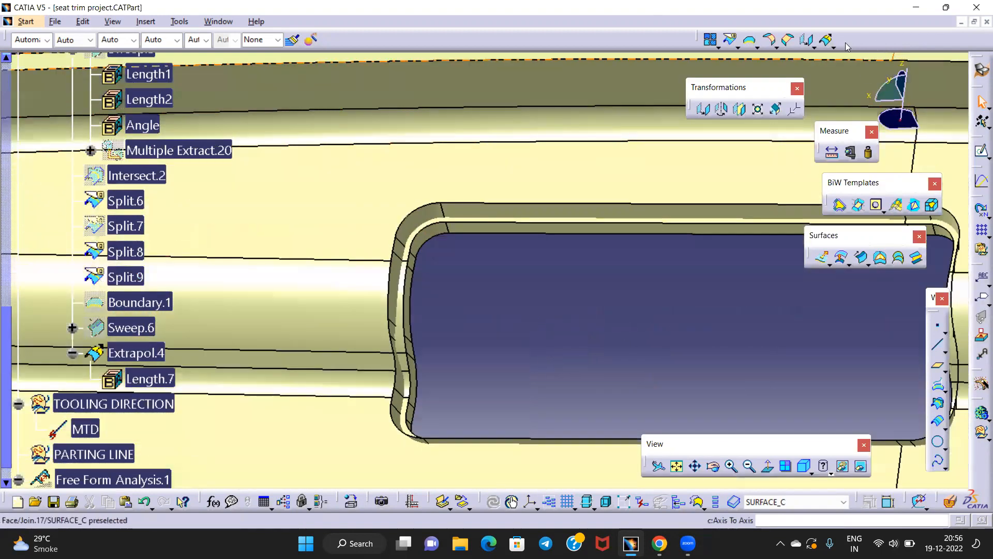
Create Intersect.3 as the intersection of Split.9 and Extrapol.4 at the slot corner
{"action": "left_click", "coordinate": [939, 404]}
{"action": "left_click", "coordinate": [506, 158]}
{"action": "middle_click_drag", "start_coordinate": [488, 299], "coordinate": [518, 228]}
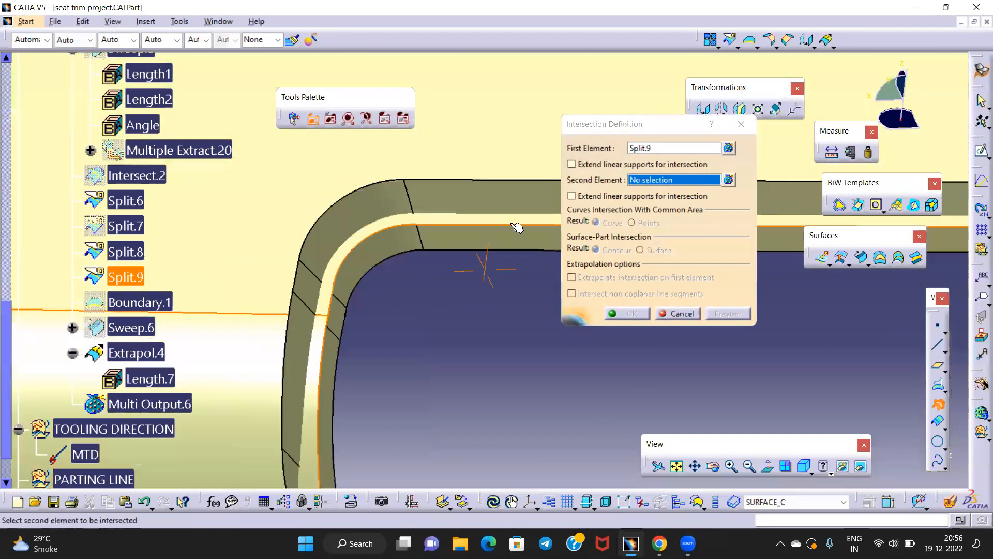
{"action": "left_click", "coordinate": [517, 228]}
{"action": "left_click", "coordinate": [615, 311]}
{"action": "middle_click_drag", "start_coordinate": [588, 325], "coordinate": [547, 314]}
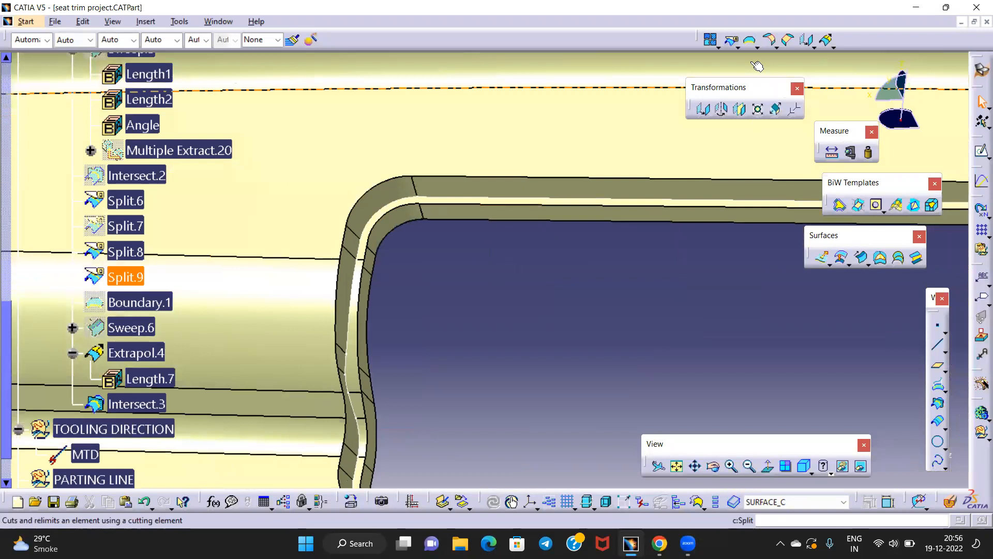
{"action": "left_click", "coordinate": [757, 47]}
{"action": "middle_click_drag", "start_coordinate": [484, 309], "coordinate": [500, 255]}
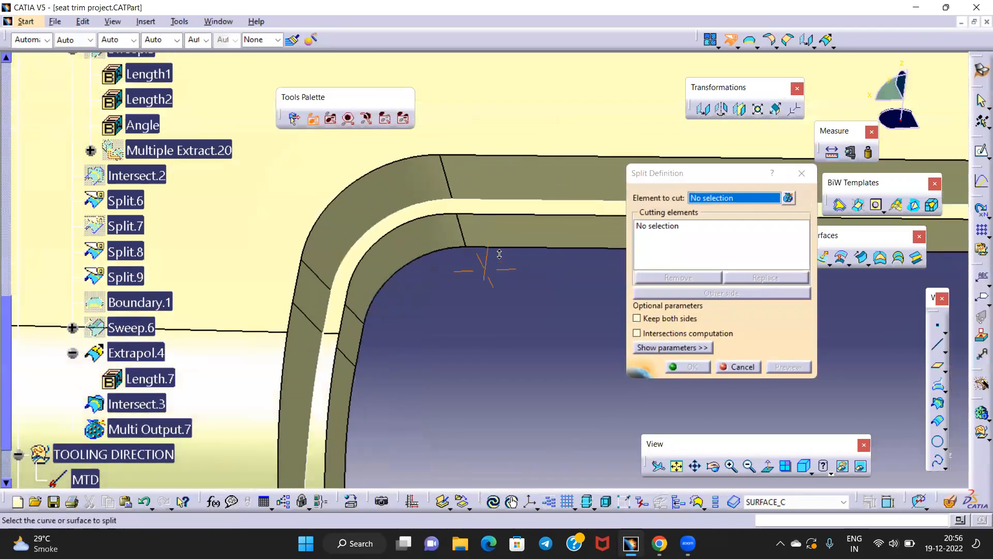
Split Extrapol.4 with Intersect.3, creating Split.10
{"action": "left_click", "coordinate": [479, 223]}
{"action": "left_click", "coordinate": [483, 198]}
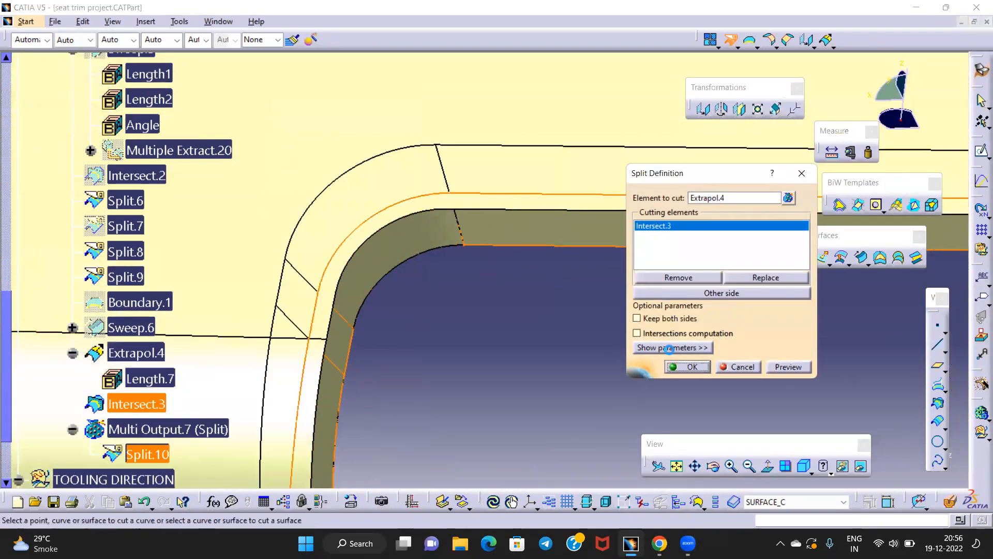
{"action": "left_click", "coordinate": [676, 366]}
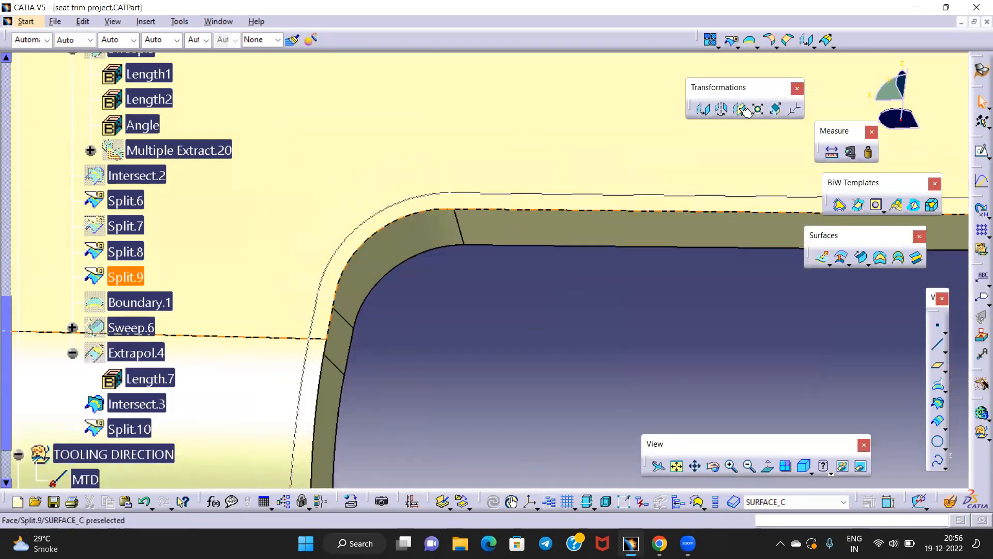
Split Split.9 along Intersect.3 as cutting element, creating Split.11
{"action": "left_click", "coordinate": [731, 40]}
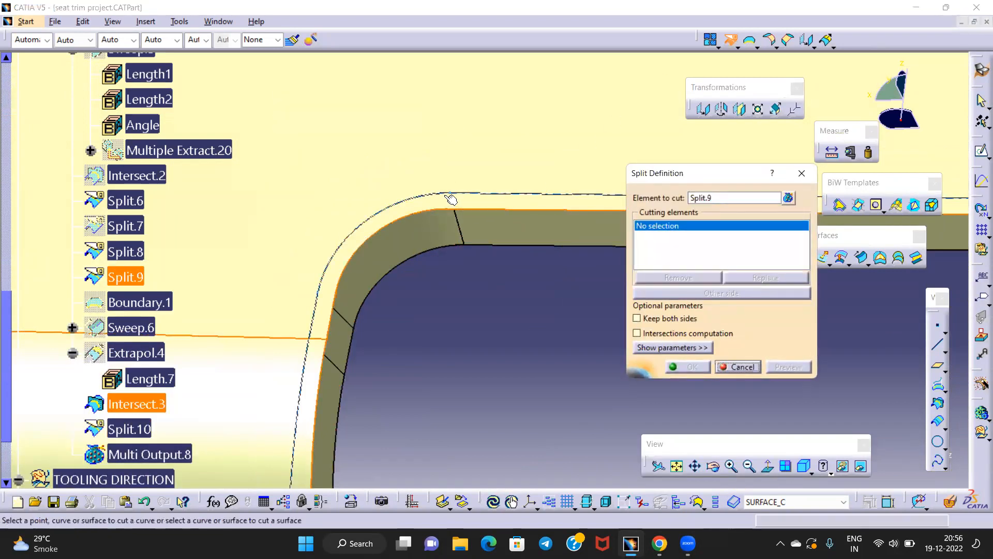
{"action": "middle_click_drag", "start_coordinate": [458, 248], "coordinate": [493, 306]}
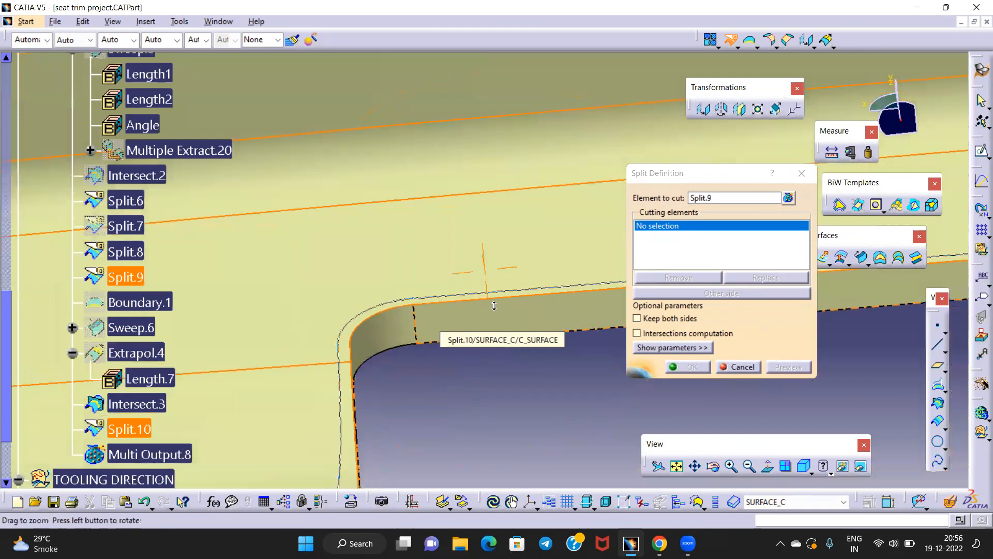
{"action": "left_click", "coordinate": [345, 343]}
{"action": "left_click", "coordinate": [678, 369]}
{"action": "middle_click_drag", "start_coordinate": [552, 339], "coordinate": [541, 271]}
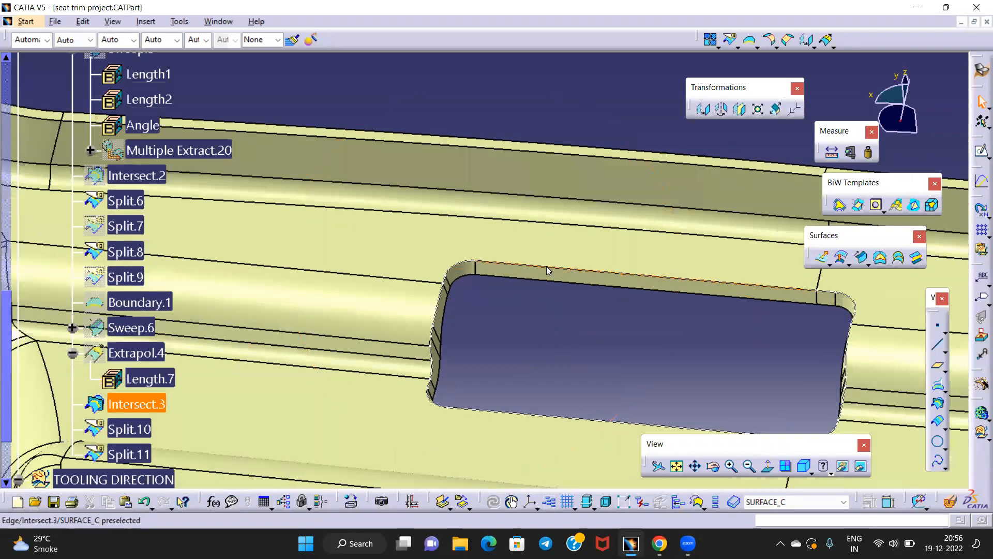
Hide the Intersect.3 curve
{"action": "right_click", "coordinate": [547, 267]}
{"action": "left_click", "coordinate": [585, 40]}
{"action": "scroll", "coordinate": [58, 438], "scroll_direction": "down", "scroll_amount": 1}
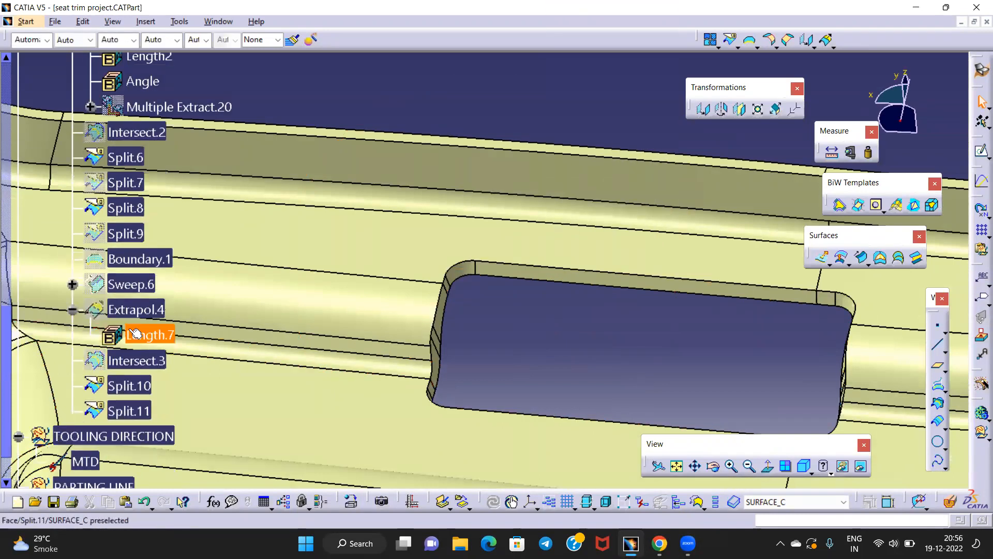
Change Sweep.6's draft angle from 15deg to 3deg
{"action": "double_click", "coordinate": [125, 285]}
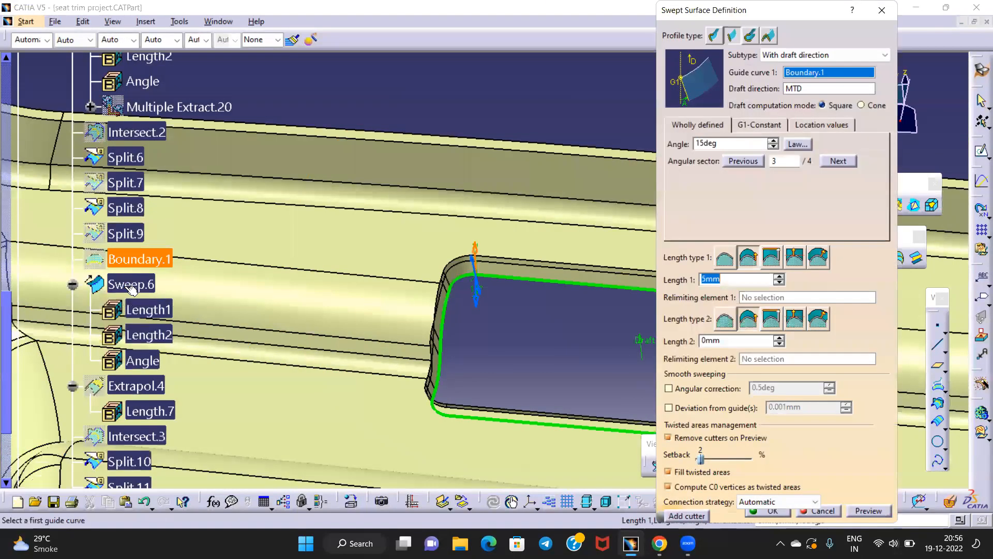
{"action": "type", "text": "3deg"}
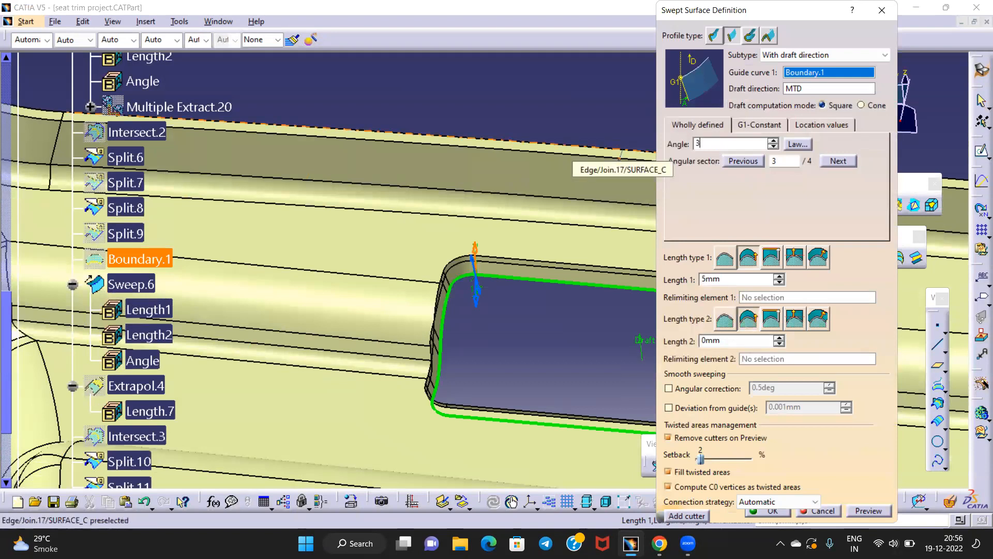
{"action": "left_click", "coordinate": [774, 511]}
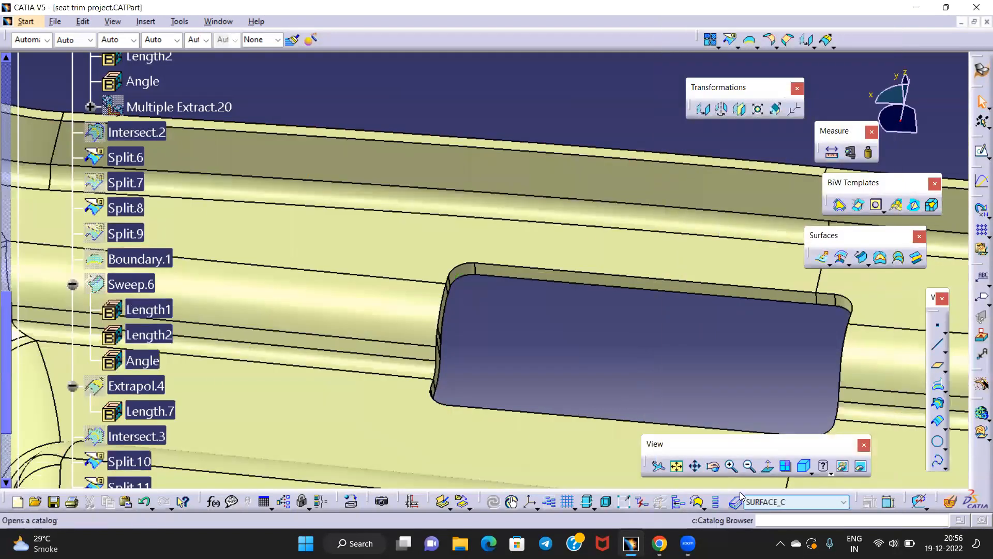
Orbit, pan and zoom the view onto the flange step
{"action": "middle_click_drag", "start_coordinate": [507, 336], "coordinate": [464, 278]}
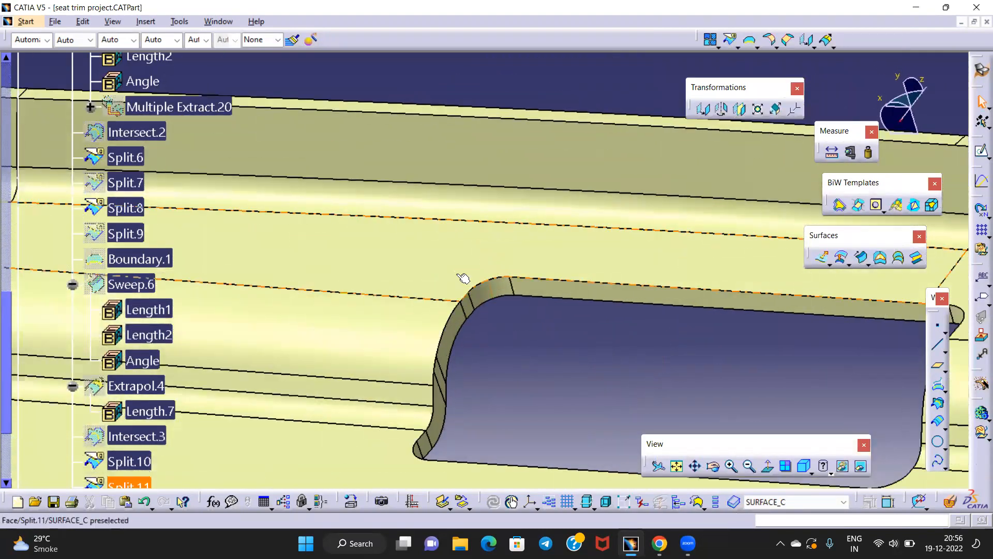
{"action": "middle_click_drag", "start_coordinate": [537, 343], "coordinate": [569, 401], "text": "ctrl"}
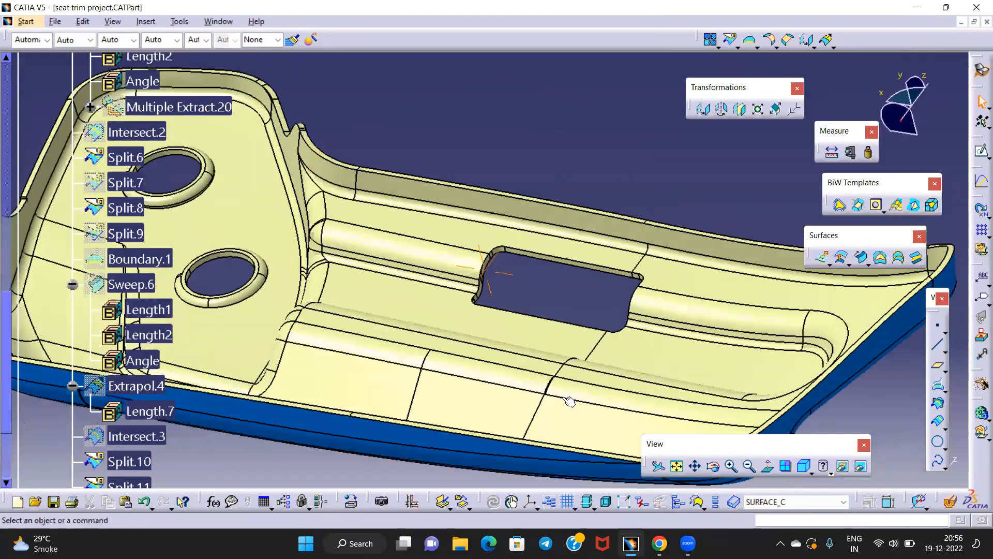
{"action": "middle_click_drag", "start_coordinate": [408, 306], "coordinate": [595, 349]}
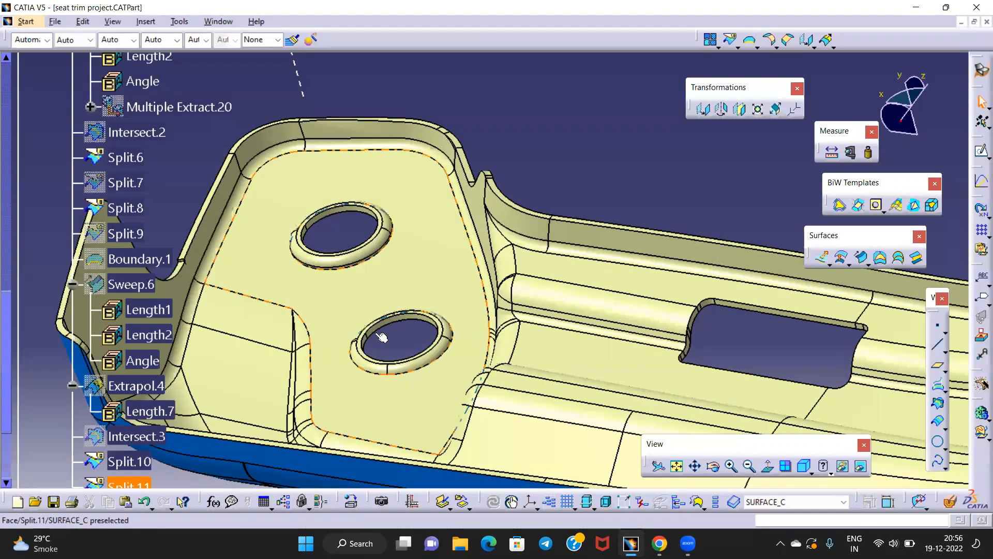
{"action": "middle_click_drag", "start_coordinate": [383, 285], "coordinate": [256, 199]}
{"action": "middle_click_drag", "start_coordinate": [257, 199], "coordinate": [472, 153], "text": "ctrl"}
{"action": "middle_click_drag", "start_coordinate": [338, 403], "coordinate": [433, 182]}
{"action": "middle_click_drag", "start_coordinate": [371, 292], "coordinate": [364, 295]}
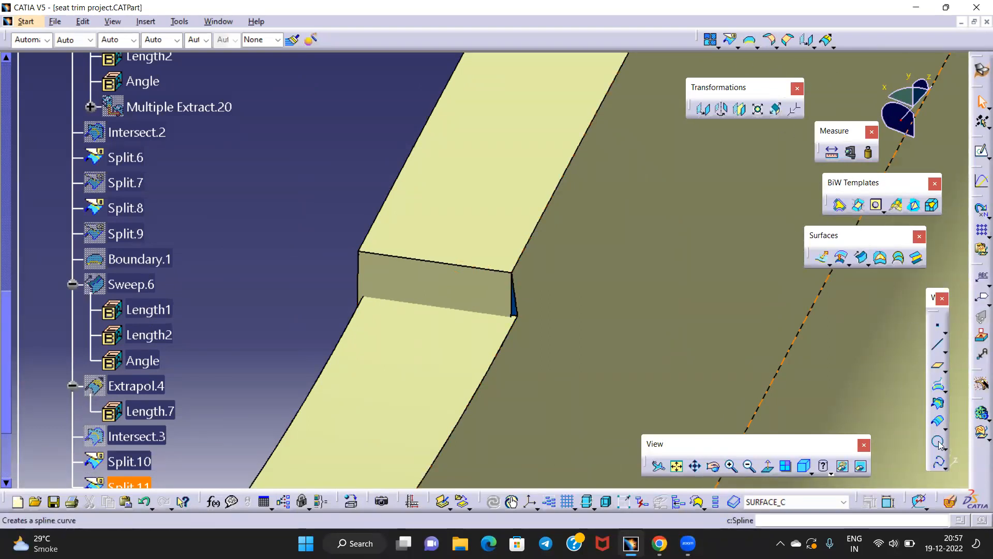
Try an intersection of Sweep.3 and Join.17, then discard it
{"action": "left_click", "coordinate": [939, 403]}
{"action": "left_click", "coordinate": [433, 332]}
{"action": "left_click", "coordinate": [467, 288]}
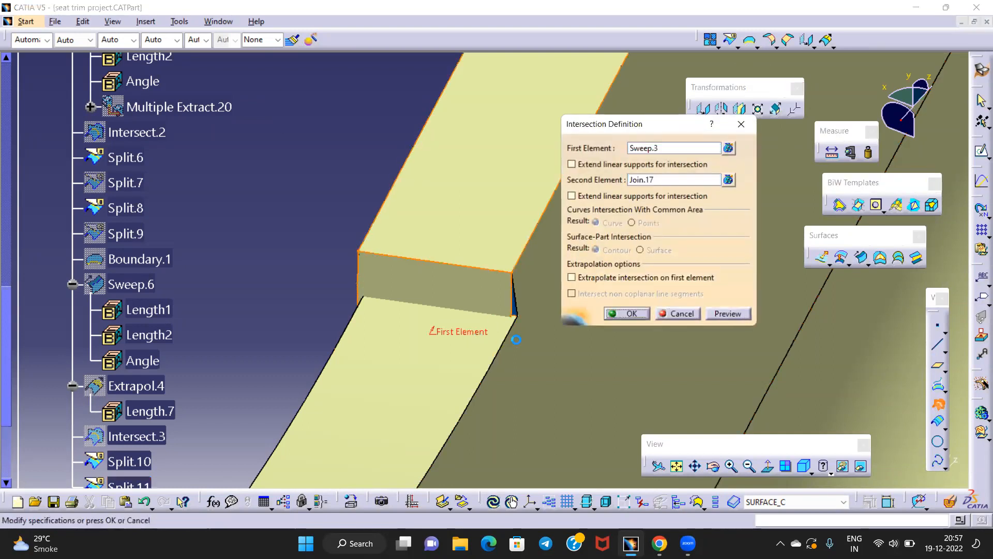
{"action": "left_click", "coordinate": [741, 128]}
Extrapolate the Split.11 wall edge by 1mm past the step corner, creating Extrapol.6
{"action": "middle_click_drag", "start_coordinate": [493, 310], "coordinate": [587, 335]}
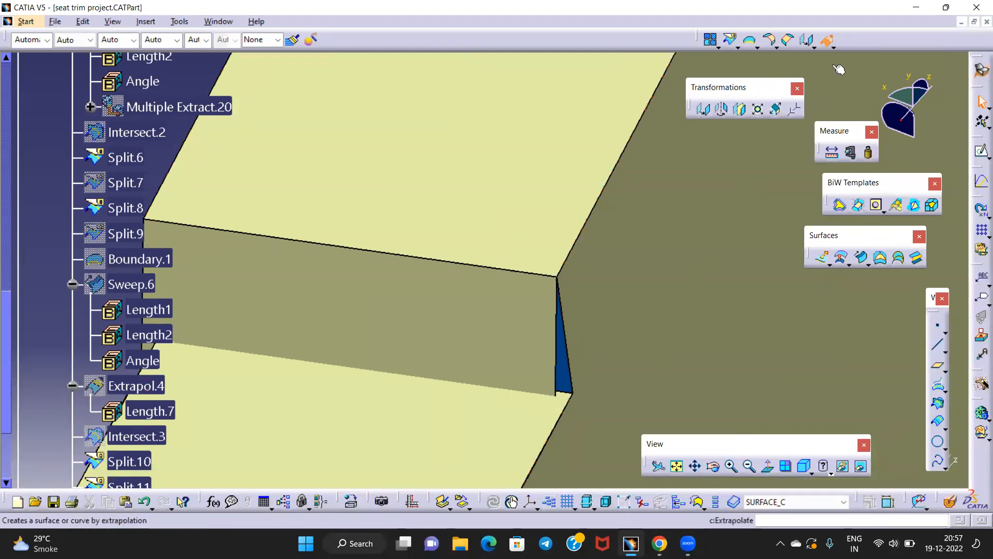
{"action": "left_click", "coordinate": [557, 348]}
{"action": "middle_click_drag", "start_coordinate": [522, 333], "coordinate": [474, 324]}
{"action": "left_click_drag", "start_coordinate": [664, 235], "coordinate": [565, 242]}
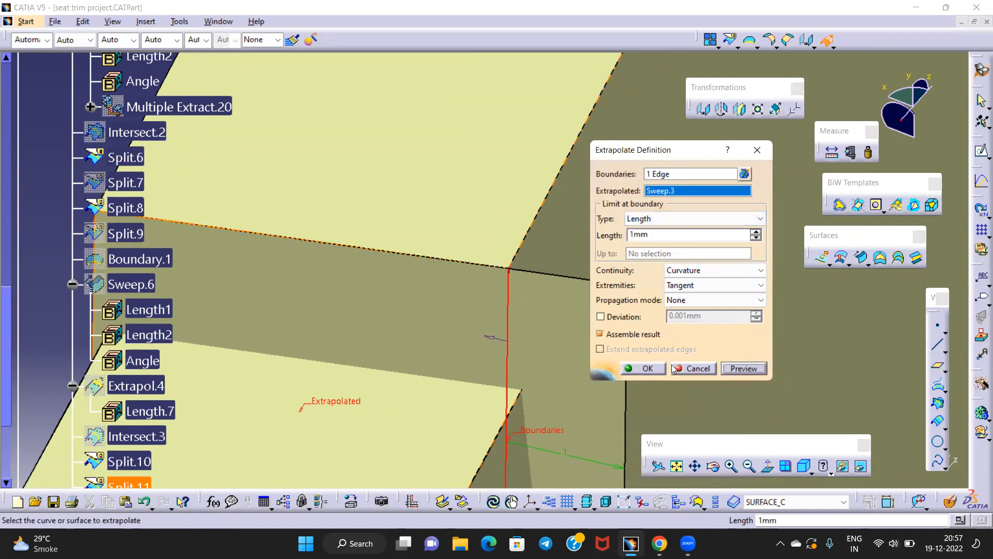
{"action": "middle_click_drag", "start_coordinate": [547, 282], "coordinate": [439, 253]}
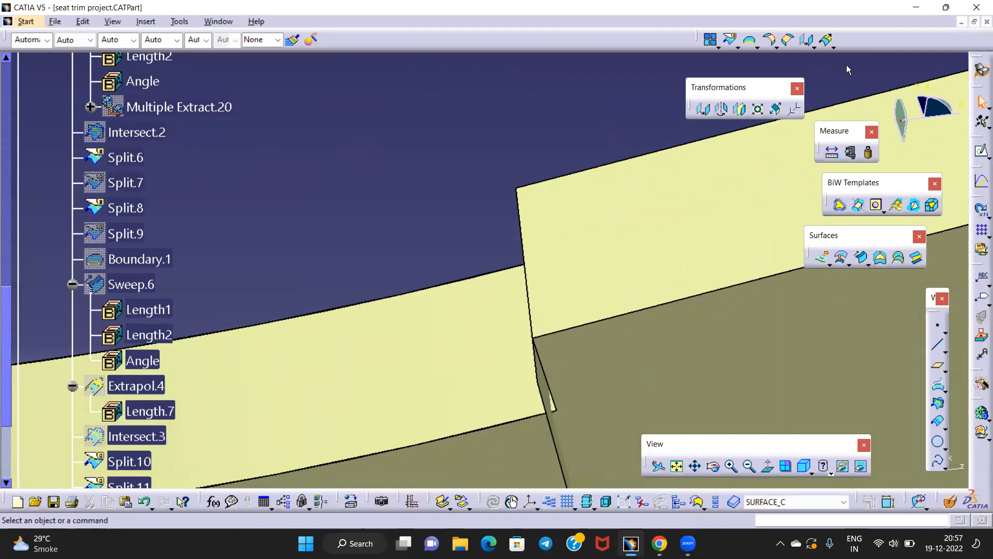
{"action": "left_click", "coordinate": [828, 40]}
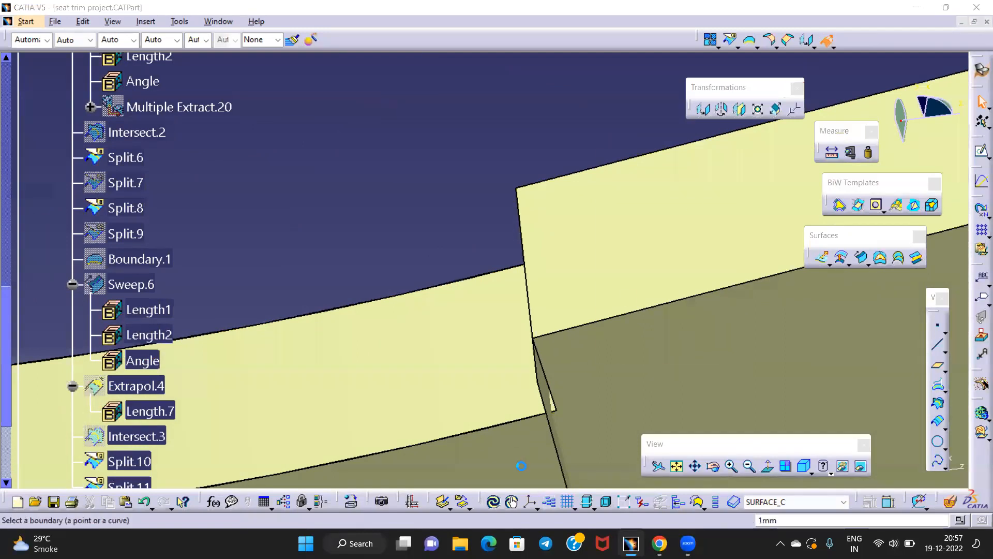
{"action": "left_click", "coordinate": [543, 385]}
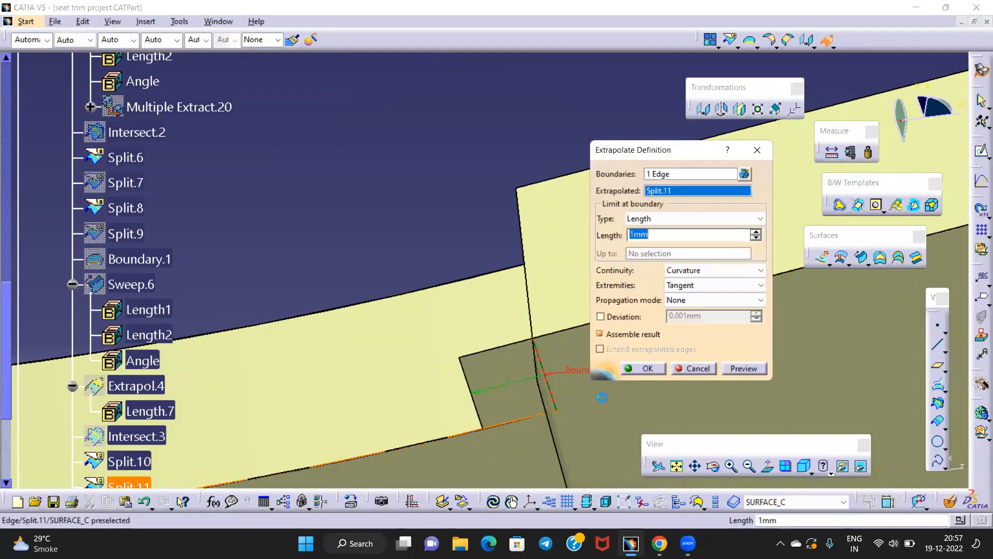
{"action": "left_click", "coordinate": [639, 368]}
{"action": "middle_click_drag", "start_coordinate": [401, 191], "coordinate": [490, 296]}
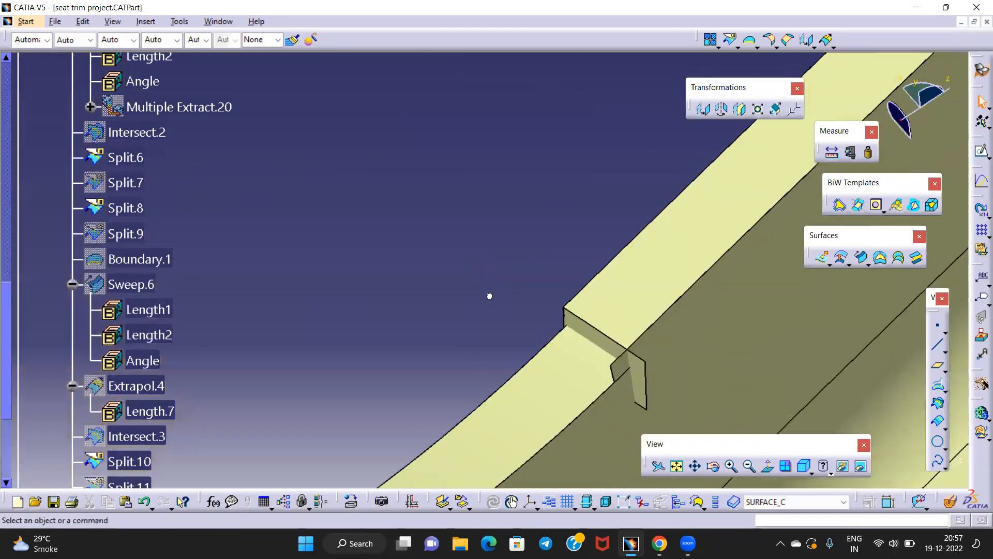
Intersect the extrapolated wall with Join.17 and keep a single edge as Extract.1
{"action": "left_click", "coordinate": [938, 404]}
{"action": "left_click", "coordinate": [607, 345]}
{"action": "left_click", "coordinate": [584, 364]}
{"action": "middle_click_drag", "start_coordinate": [478, 360], "coordinate": [358, 359]}
{"action": "left_click", "coordinate": [628, 314]}
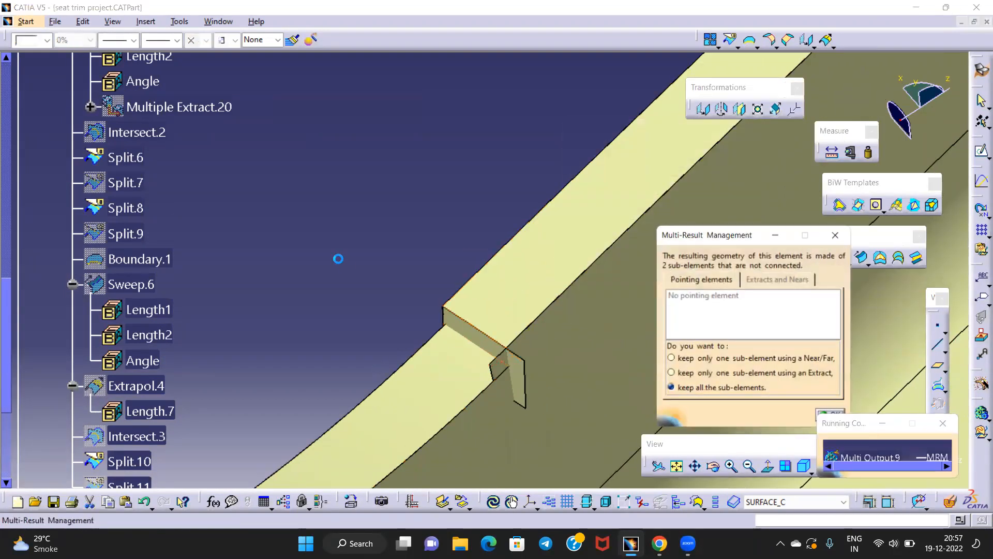
{"action": "left_click", "coordinate": [696, 372]}
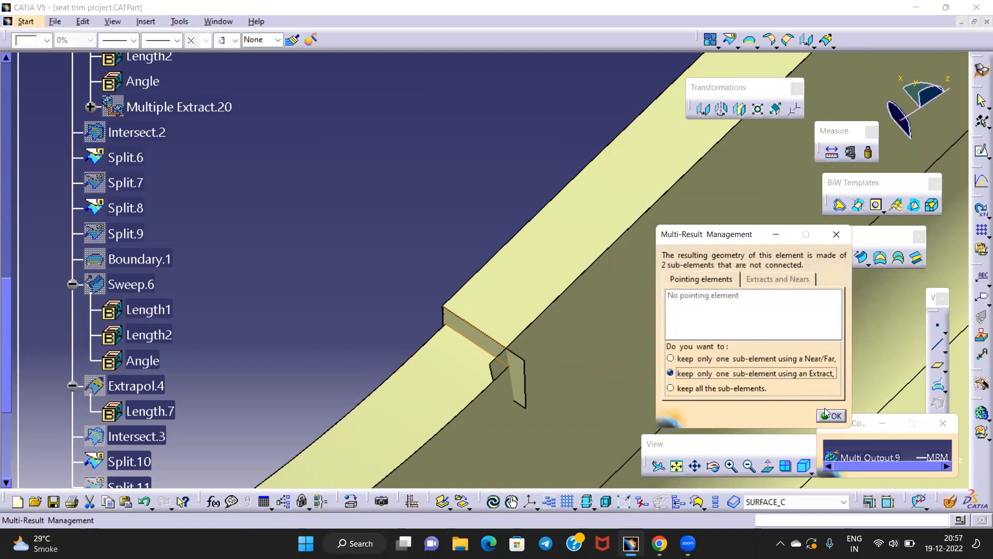
{"action": "left_click", "coordinate": [831, 416]}
{"action": "left_click", "coordinate": [478, 346]}
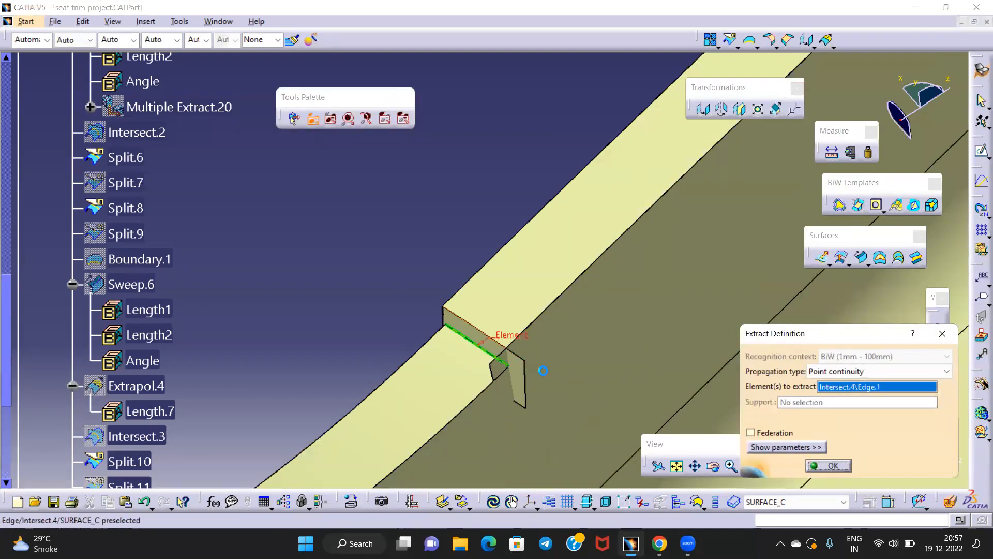
{"action": "left_click", "coordinate": [828, 465]}
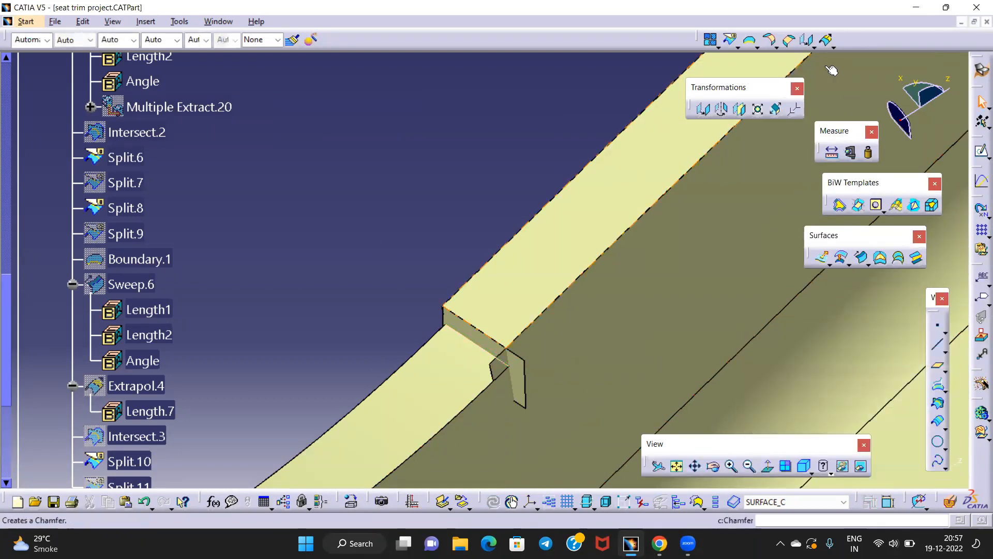
Begin splitting Join.17, then cancel that split
{"action": "left_click", "coordinate": [756, 47]}
{"action": "middle_click_drag", "start_coordinate": [450, 380], "coordinate": [432, 327]}
{"action": "left_click", "coordinate": [429, 326]}
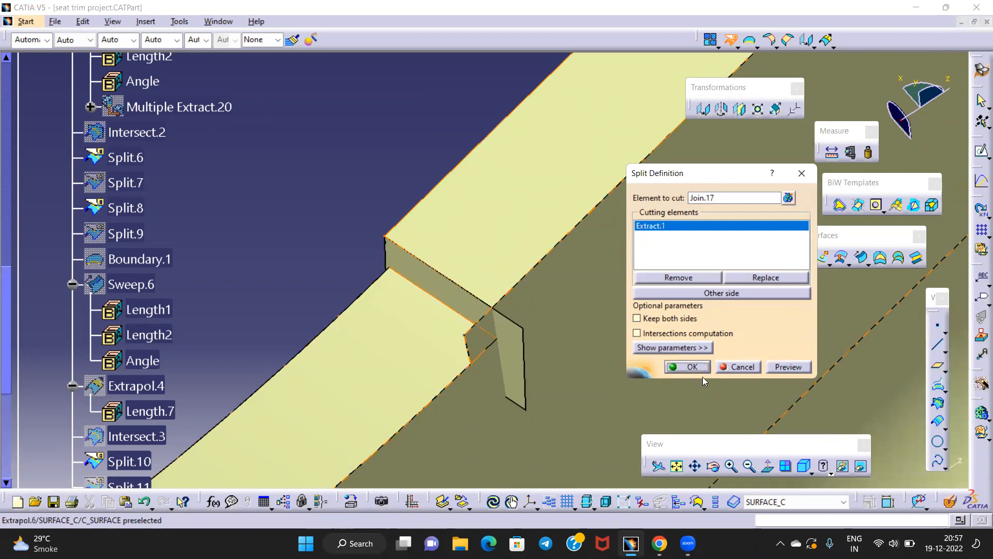
{"action": "left_click", "coordinate": [739, 366]}
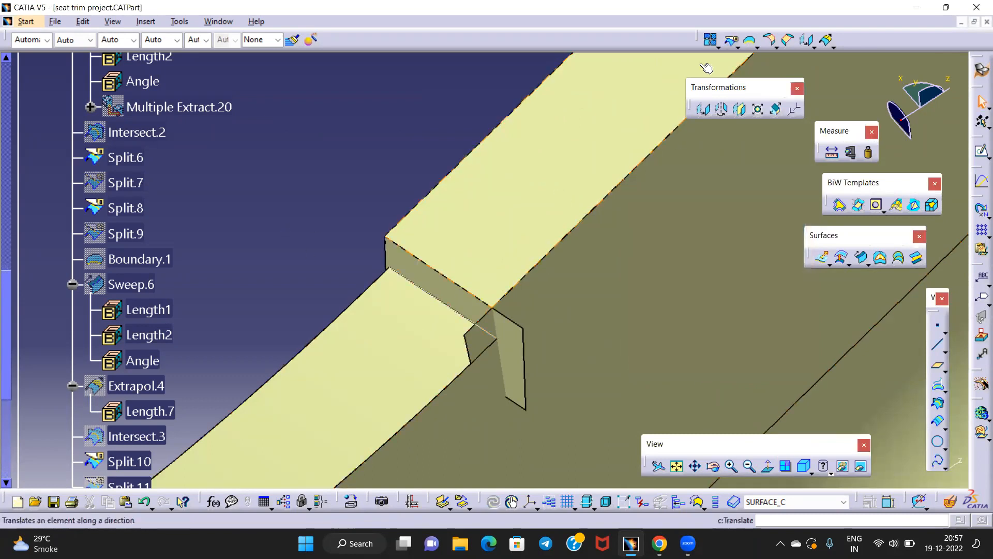
Split Extrapol.5 using the extracted edge Extract.1
{"action": "left_click", "coordinate": [731, 39]}
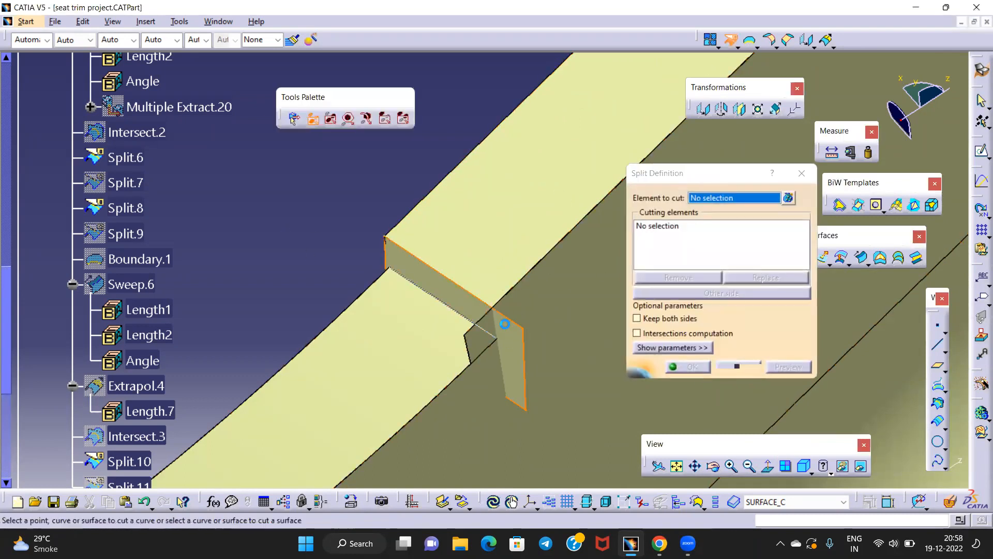
{"action": "left_click", "coordinate": [500, 327]}
{"action": "left_click", "coordinate": [491, 354]}
{"action": "left_click", "coordinate": [686, 367]}
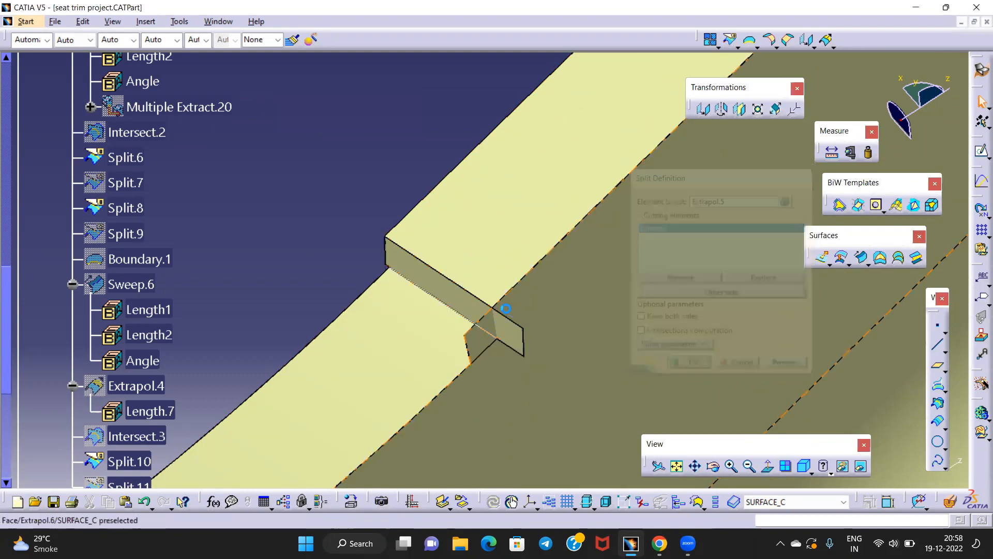
Hide the extracted edge Extract.1
{"action": "middle_click_drag", "start_coordinate": [407, 259], "coordinate": [407, 226]}
{"action": "middle_click_drag", "start_coordinate": [316, 211], "coordinate": [352, 199]}
{"action": "right_click", "coordinate": [462, 342]}
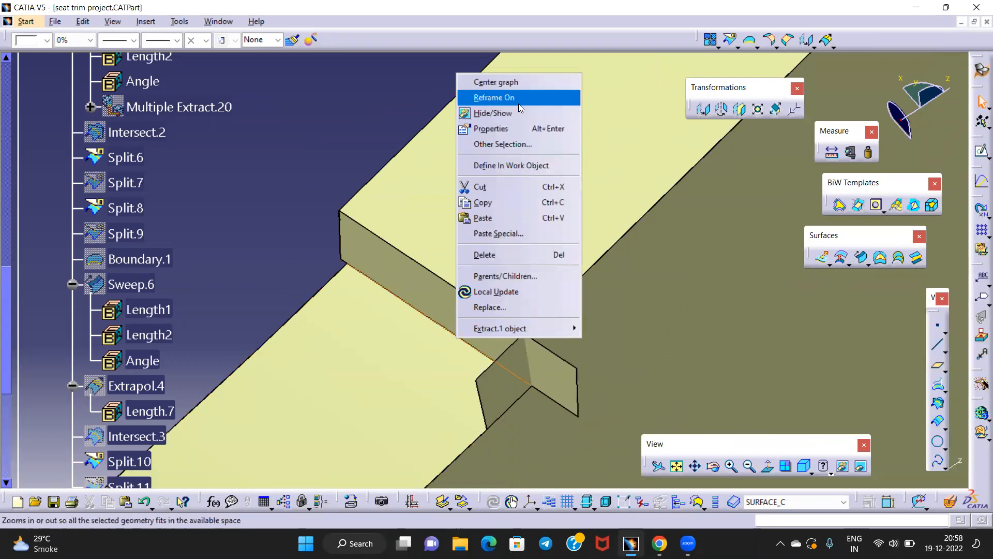
{"action": "left_click", "coordinate": [507, 112]}
{"action": "middle_click_drag", "start_coordinate": [304, 171], "coordinate": [458, 315]}
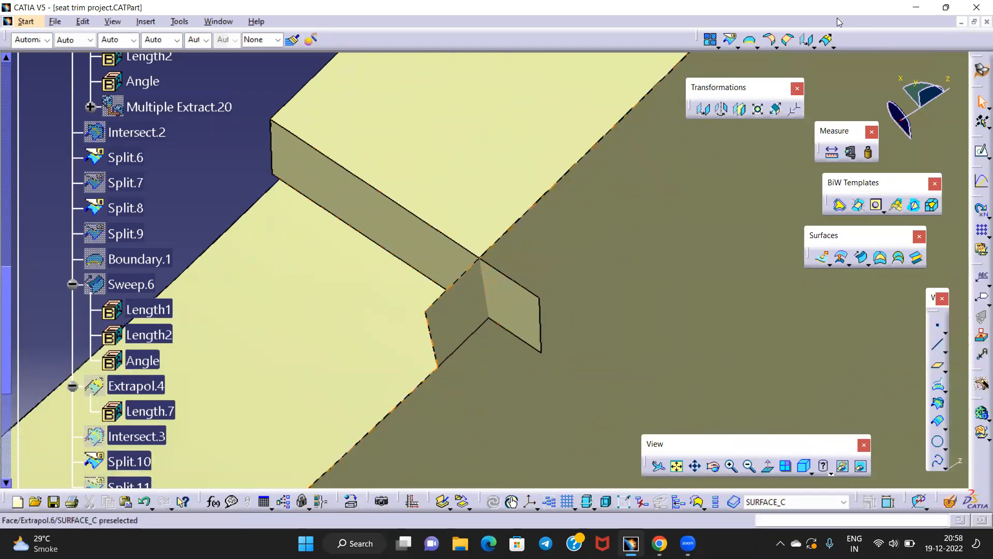
Intersect Split.13 with the extrapolated surface, creating Intersect.5
{"action": "left_click", "coordinate": [940, 405]}
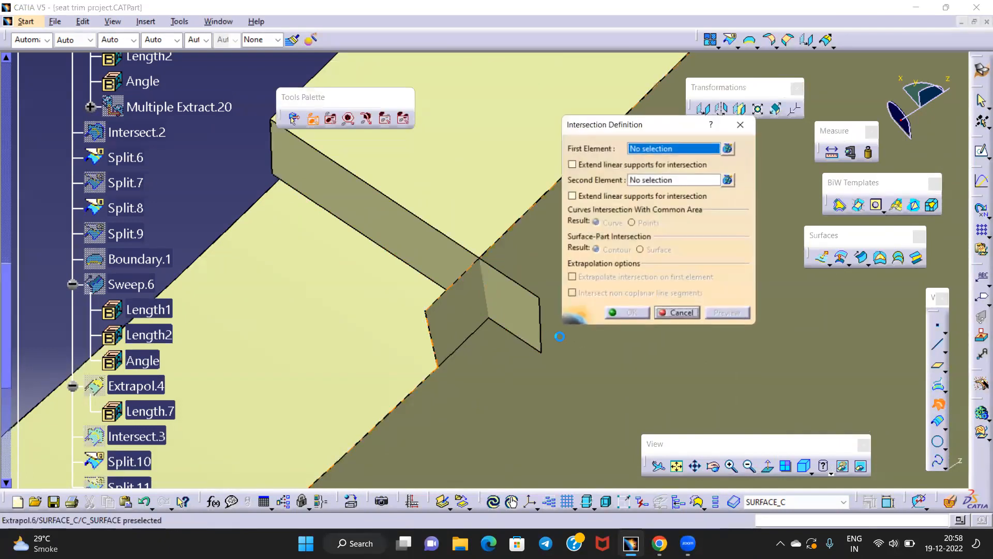
{"action": "left_click", "coordinate": [530, 316]}
{"action": "left_click", "coordinate": [484, 318]}
{"action": "left_click", "coordinate": [627, 313]}
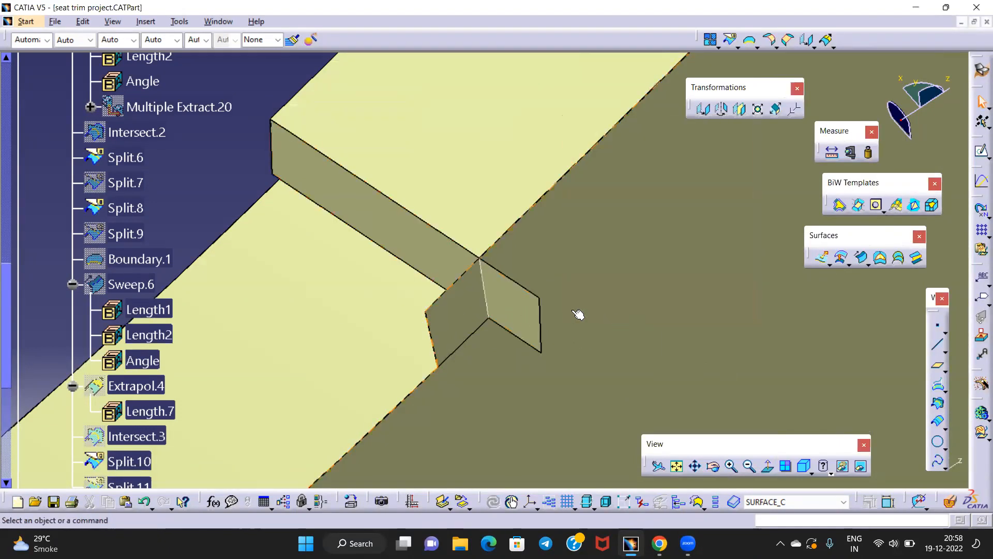
Split Split.13 with Intersect.5 as the cutting curve
{"action": "left_click", "coordinate": [738, 46]}
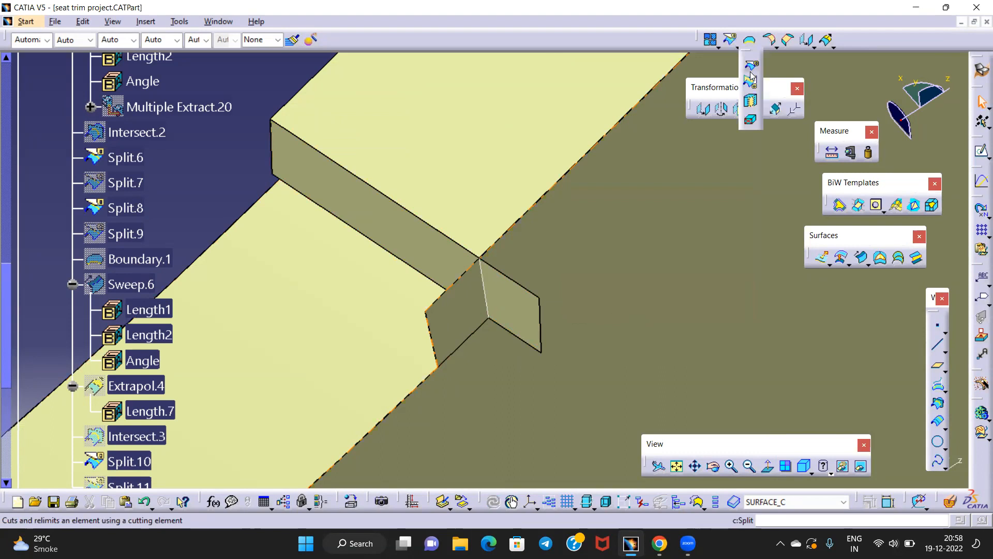
{"action": "left_click", "coordinate": [750, 63]}
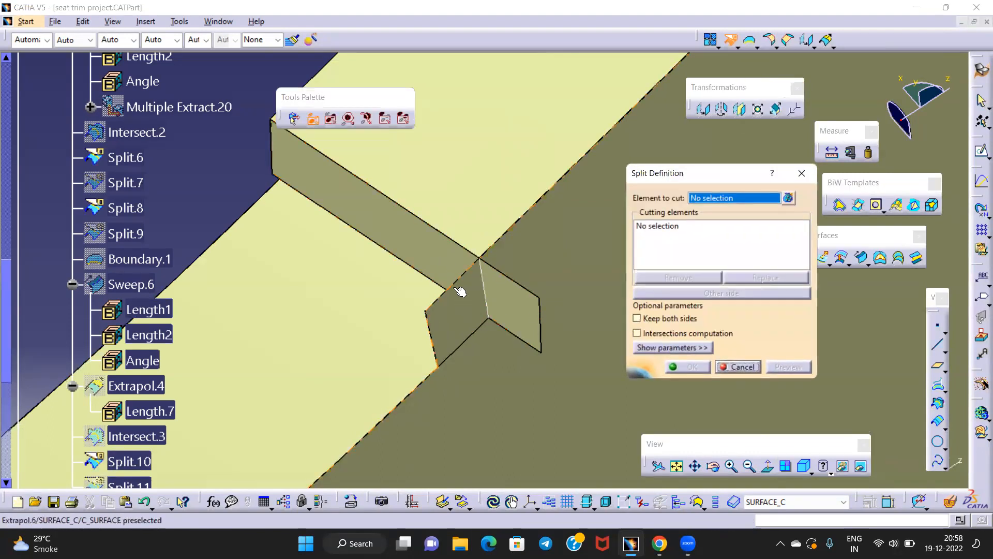
{"action": "left_click", "coordinate": [468, 272]}
{"action": "left_click", "coordinate": [491, 292]}
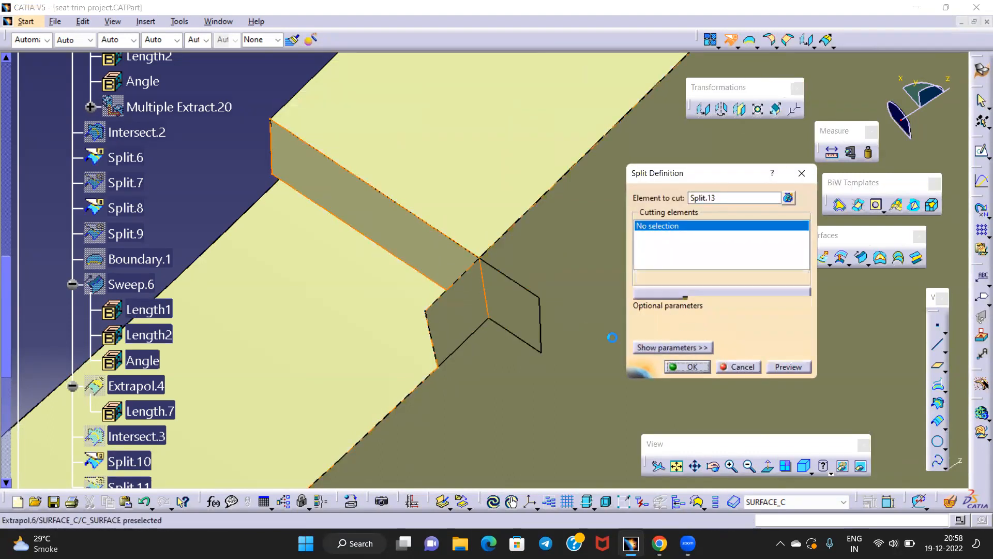
{"action": "left_click", "coordinate": [687, 368]}
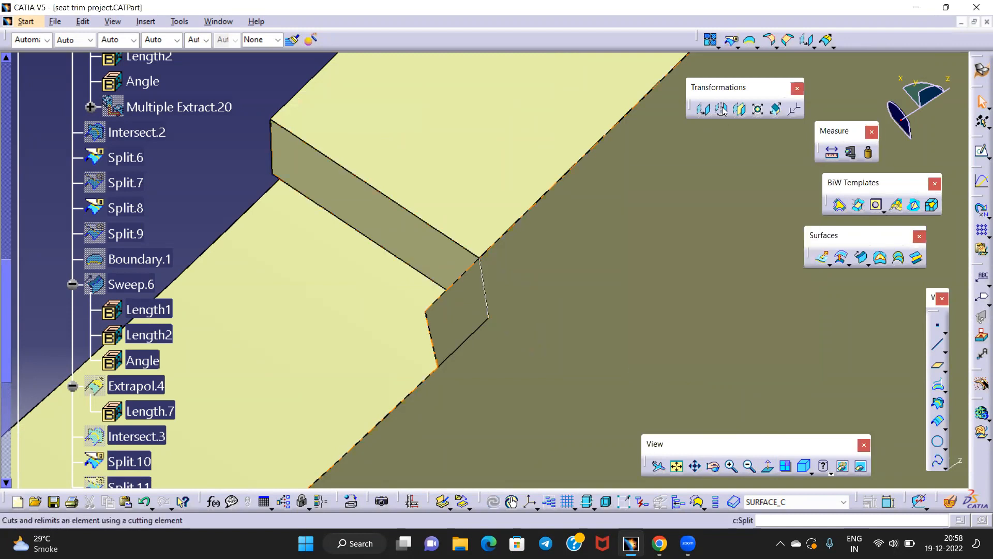
Attempt splitting Extrapol.6 with Intersect.5, then dismiss the warning and abandon it
{"action": "left_click", "coordinate": [505, 287]}
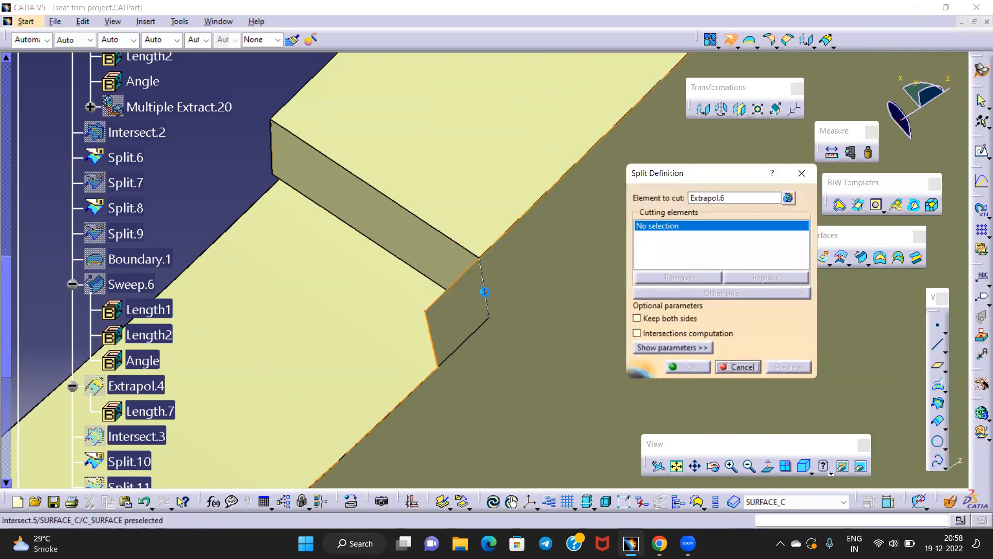
{"action": "left_click", "coordinate": [485, 292]}
{"action": "left_click", "coordinate": [934, 331]}
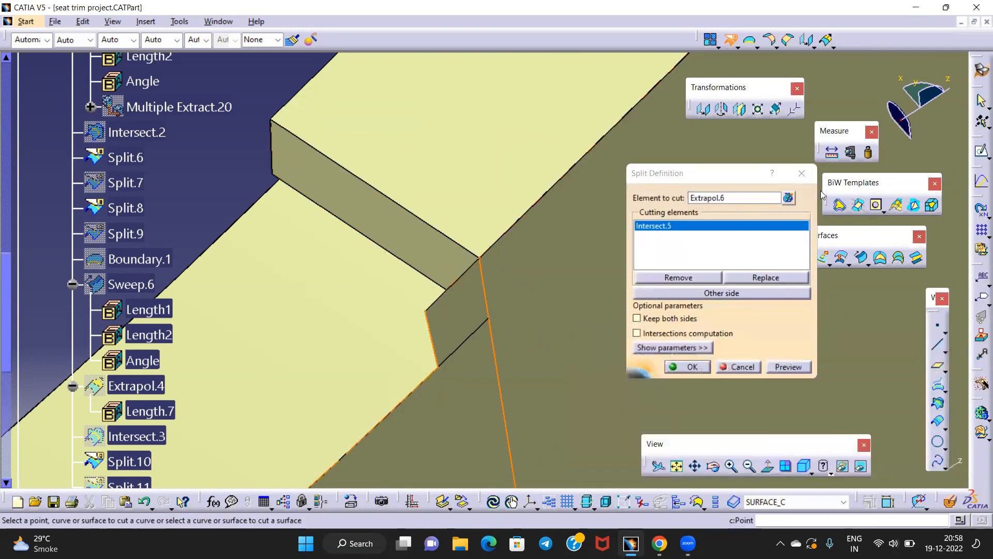
{"action": "left_click", "coordinate": [802, 174]}
Inspect the trimmed step corner, briefly selecting the extrapolated face
{"action": "middle_click_drag", "start_coordinate": [466, 258], "coordinate": [468, 290]}
{"action": "middle_click_drag", "start_coordinate": [298, 334], "coordinate": [539, 239]}
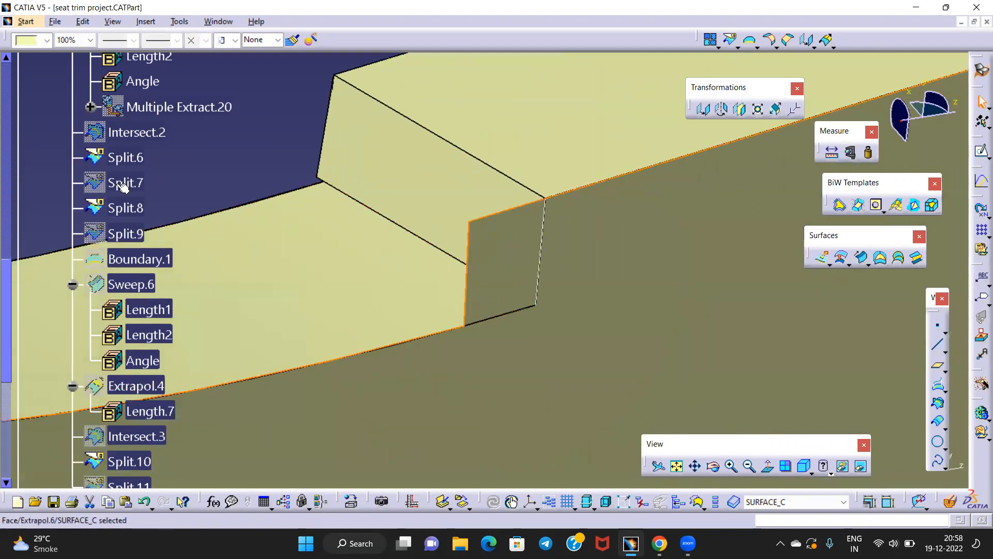
{"action": "scroll", "coordinate": [146, 148], "scroll_direction": "up", "scroll_amount": 3}
{"action": "scroll", "coordinate": [146, 147], "scroll_direction": "up", "scroll_amount": 5}
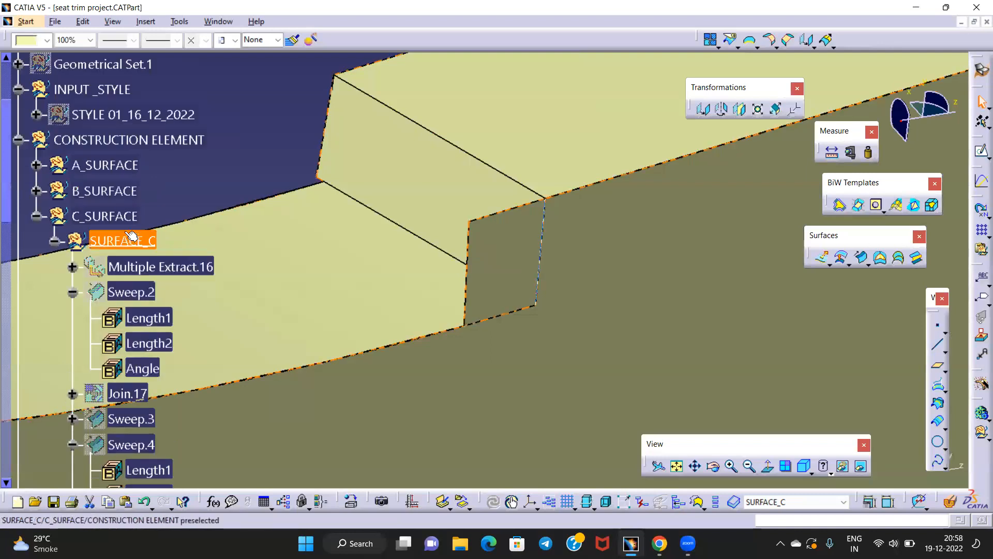
{"action": "right_click", "coordinate": [124, 239]}
{"action": "middle_click_drag", "start_coordinate": [290, 180], "coordinate": [395, 215]}
{"action": "left_click", "coordinate": [664, 328]}
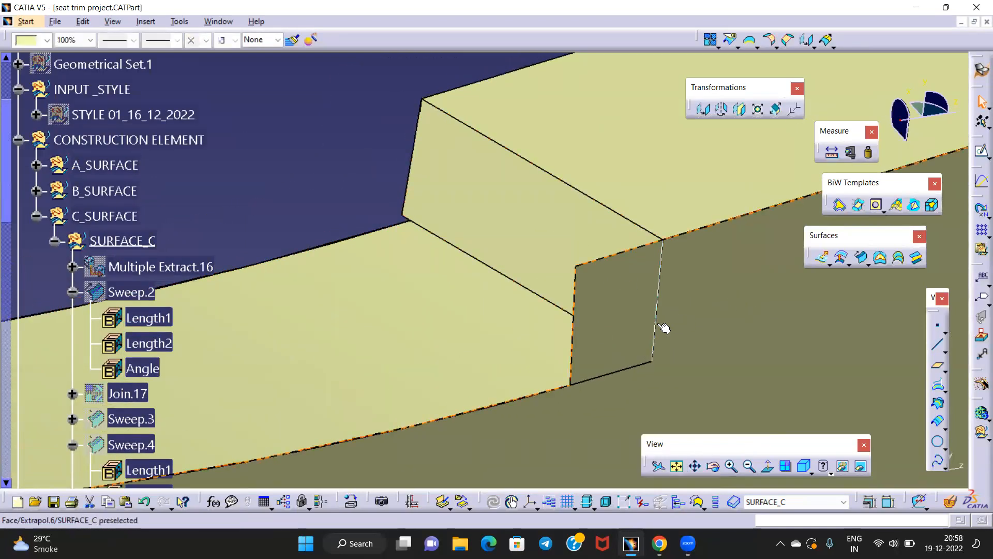
{"action": "middle_click_drag", "start_coordinate": [621, 316], "coordinate": [577, 327]}
{"action": "left_click", "coordinate": [268, 118]}
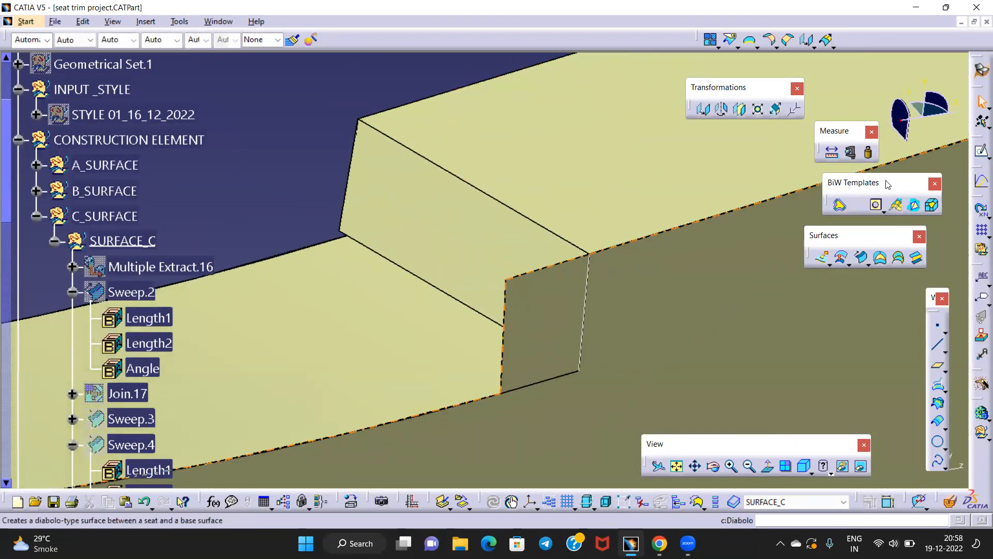
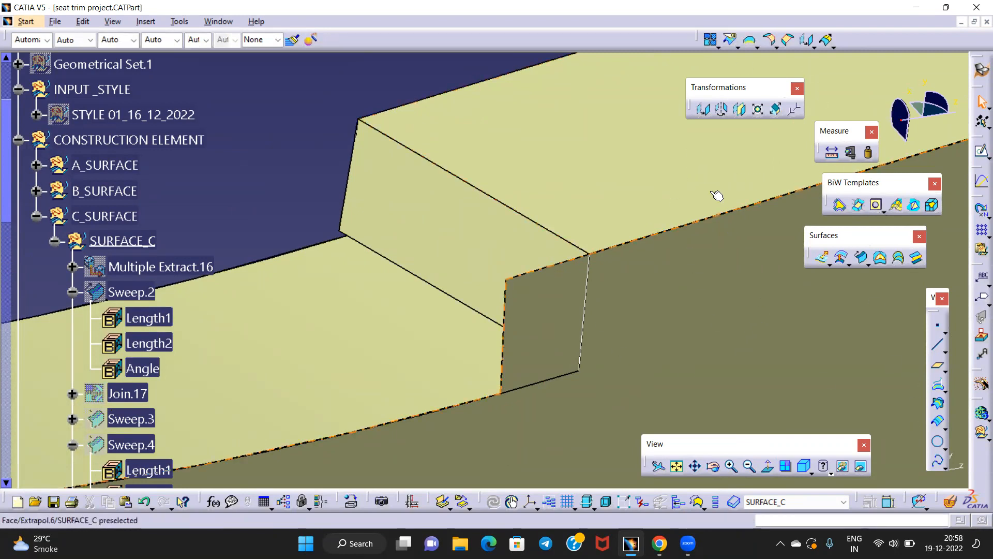
Create a no-propagation boundary on the bottom edge of the step
{"action": "left_click", "coordinate": [750, 39]}
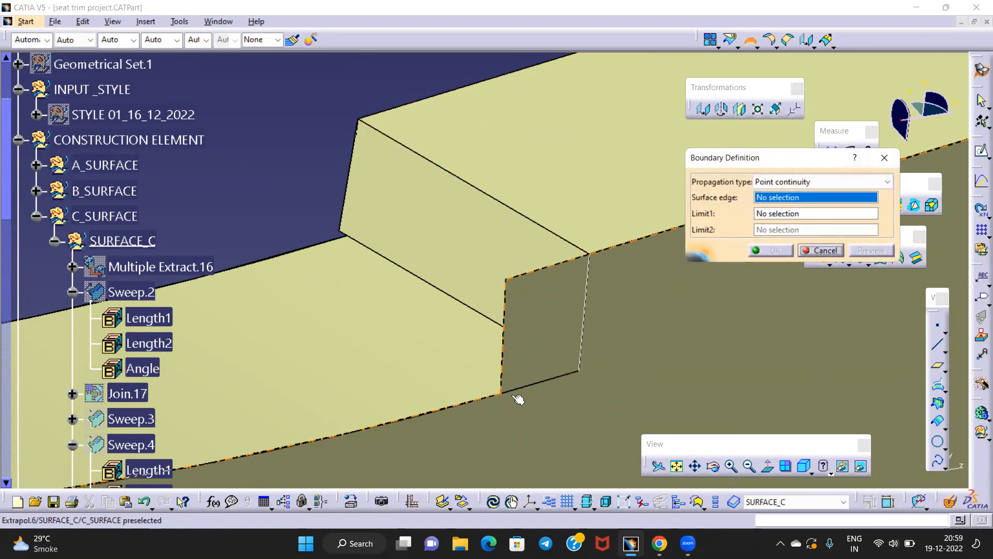
{"action": "left_click", "coordinate": [792, 183]}
{"action": "left_click", "coordinate": [777, 224]}
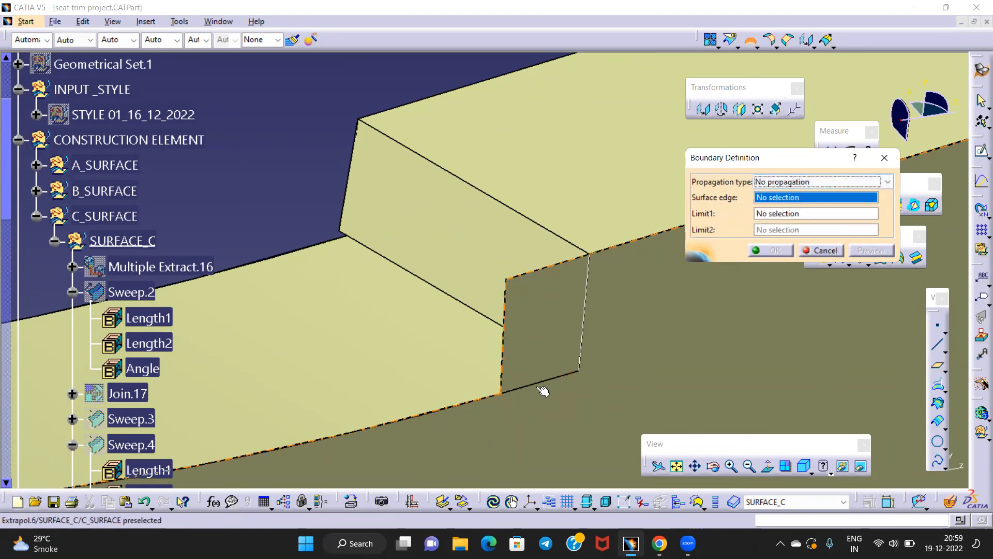
{"action": "left_click", "coordinate": [540, 387]}
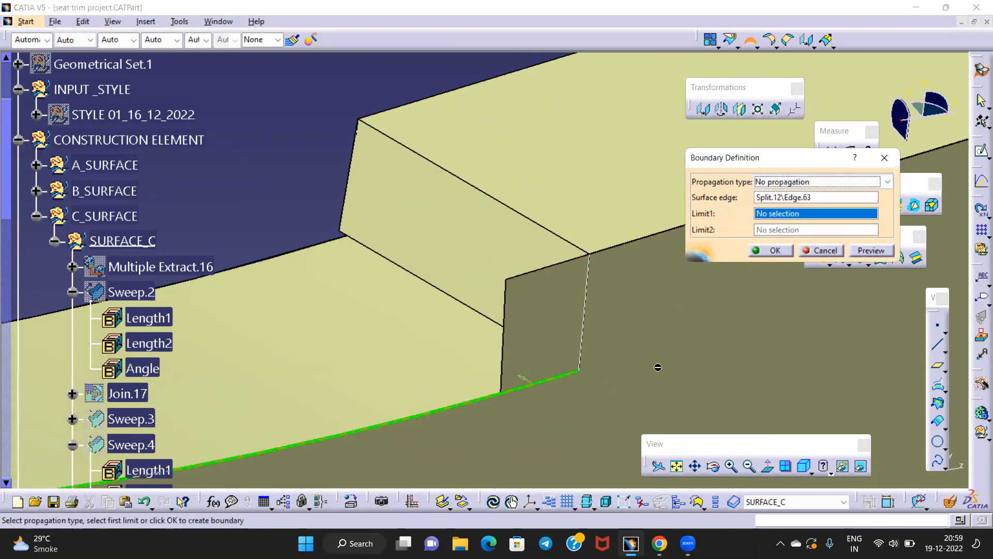
{"action": "left_click", "coordinate": [770, 251]}
Trim Boundary.2 against Intersect.5 at the corner step
{"action": "middle_click_drag", "start_coordinate": [486, 269], "coordinate": [407, 172]}
{"action": "middle_click_drag", "start_coordinate": [450, 310], "coordinate": [456, 231]}
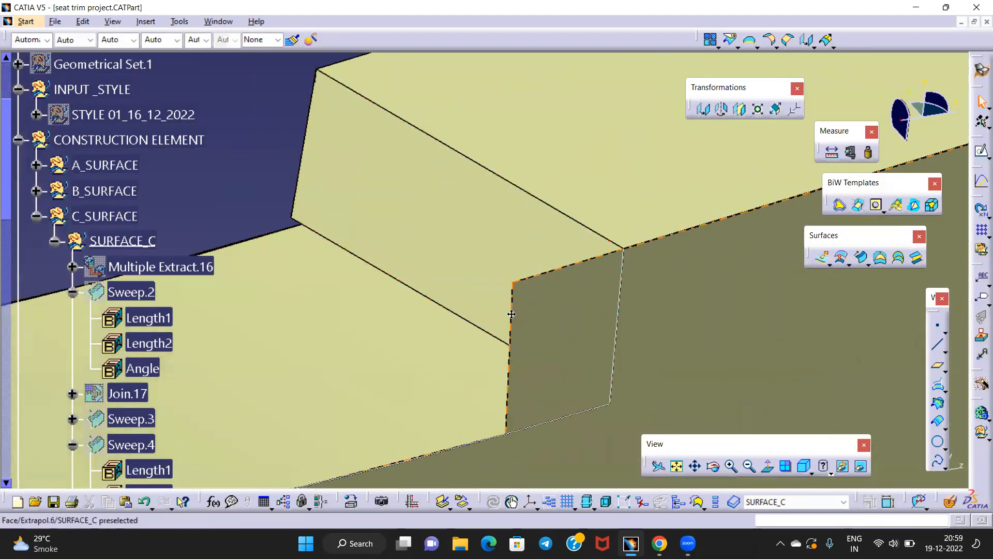
{"action": "middle_click", "coordinate": [558, 311]}
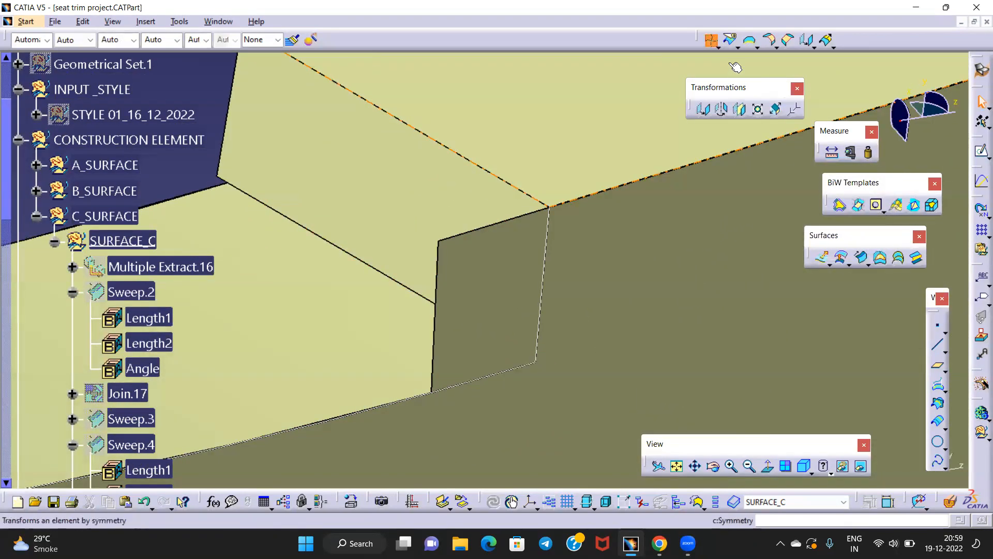
{"action": "left_click", "coordinate": [712, 40]}
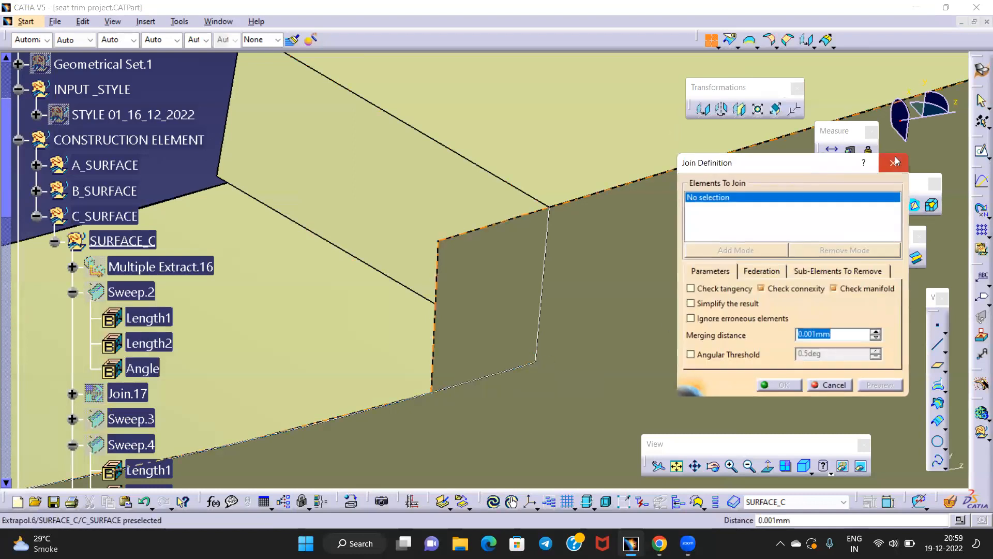
{"action": "left_click", "coordinate": [896, 163]}
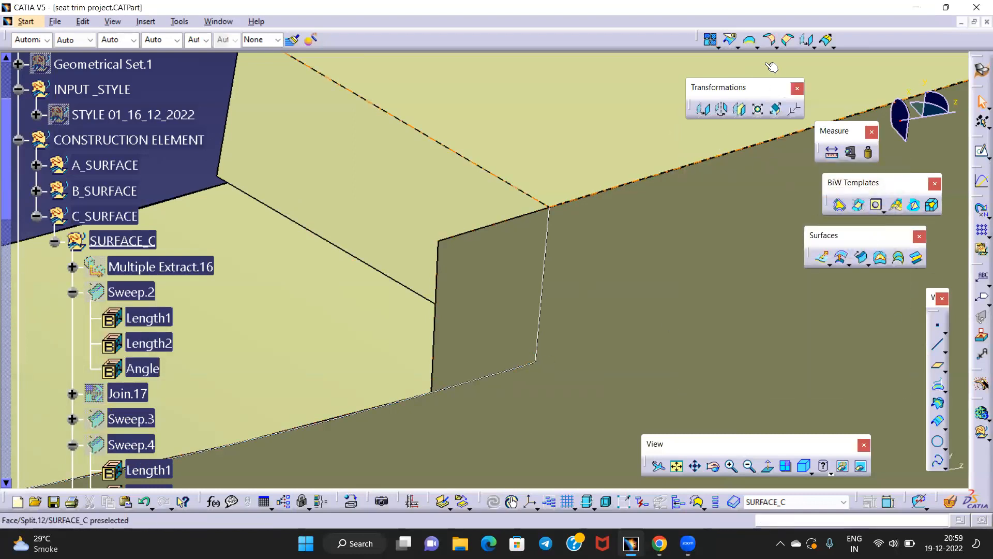
{"action": "left_click", "coordinate": [731, 39]}
{"action": "left_click", "coordinate": [529, 359]}
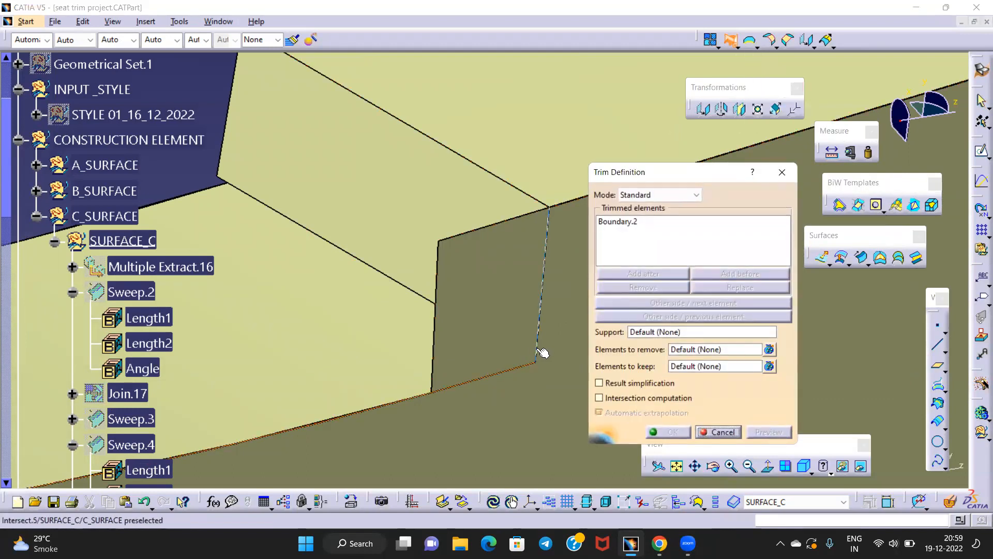
{"action": "left_click", "coordinate": [541, 353]}
{"action": "left_click", "coordinate": [666, 432]}
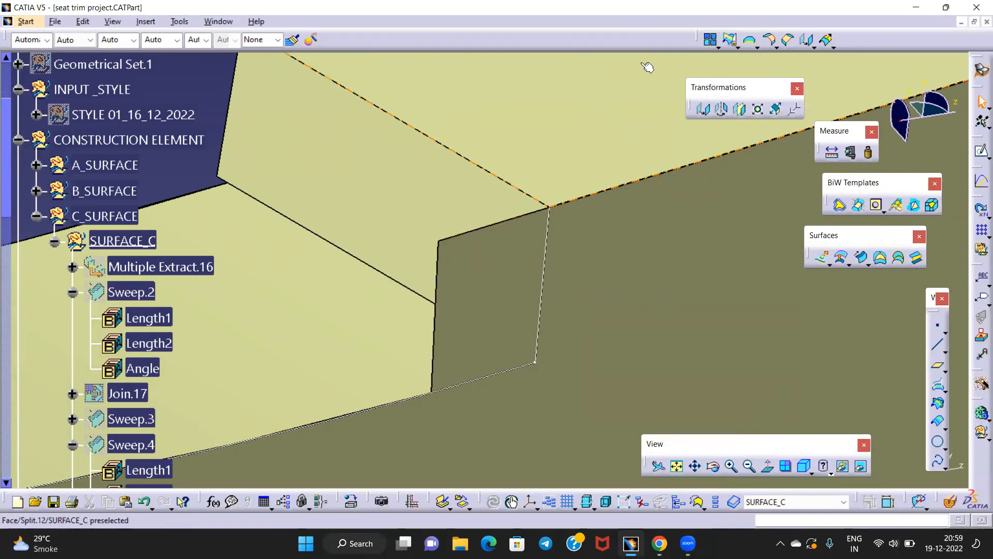
Split Extrapol.6 using Trim.2 as the cutting element
{"action": "left_click", "coordinate": [731, 39]}
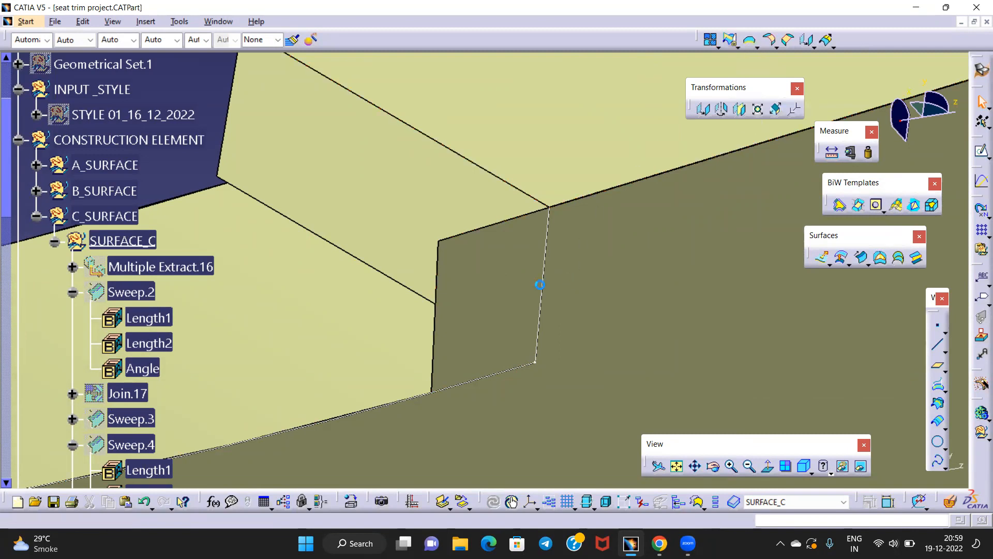
{"action": "left_click", "coordinate": [541, 279]}
{"action": "left_click", "coordinate": [545, 273]}
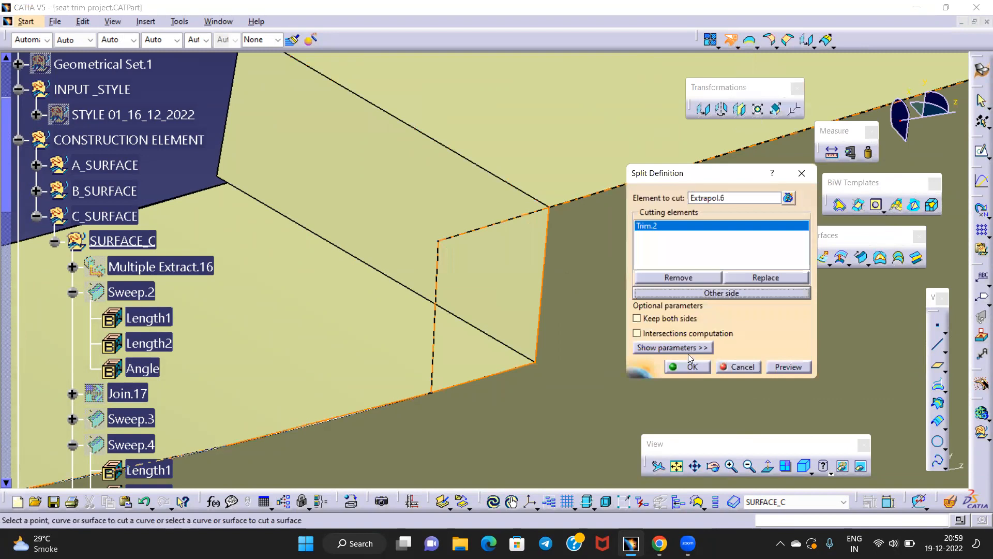
{"action": "left_click", "coordinate": [688, 367]}
{"action": "middle_click_drag", "start_coordinate": [455, 251], "coordinate": [474, 341]}
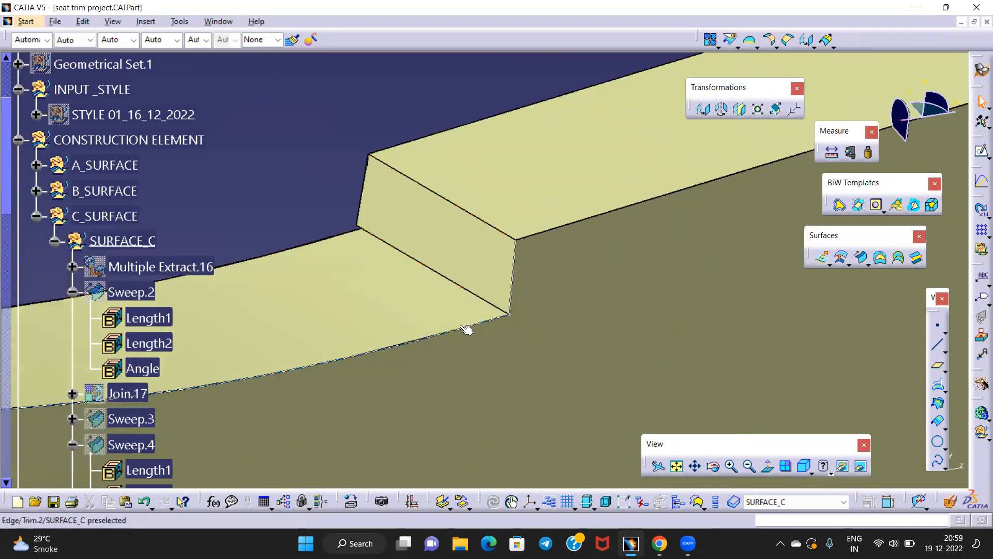
{"action": "right_click", "coordinate": [462, 326]}
Hide Trim.2 and identify the blue face as A_SURFACE
{"action": "left_click", "coordinate": [514, 100]}
{"action": "middle_click_drag", "start_coordinate": [383, 176], "coordinate": [654, 290]}
{"action": "middle_click_drag", "start_coordinate": [418, 298], "coordinate": [520, 267]}
{"action": "left_click", "coordinate": [445, 228]}
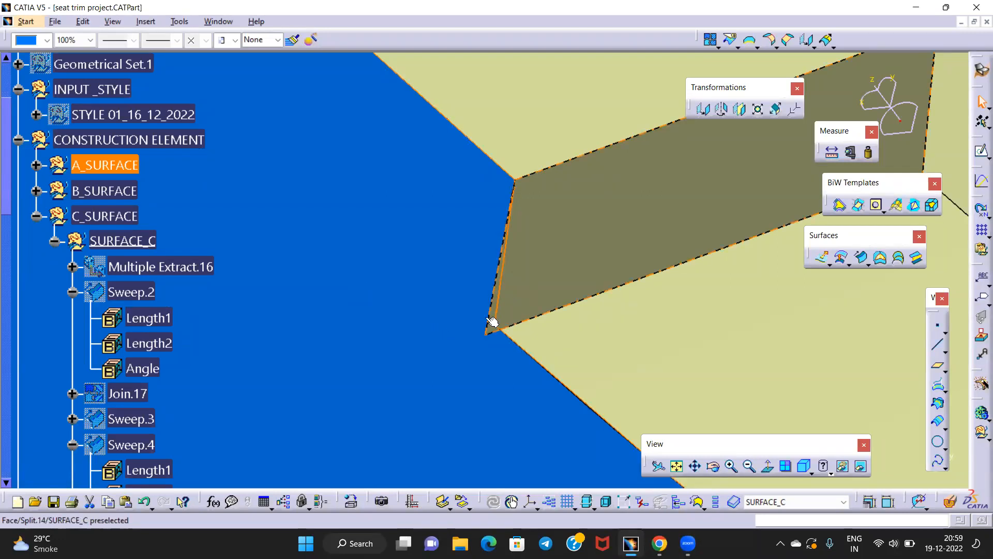
{"action": "middle_click_drag", "start_coordinate": [487, 311], "coordinate": [481, 481]}
{"action": "middle_click_drag", "start_coordinate": [394, 275], "coordinate": [514, 210]}
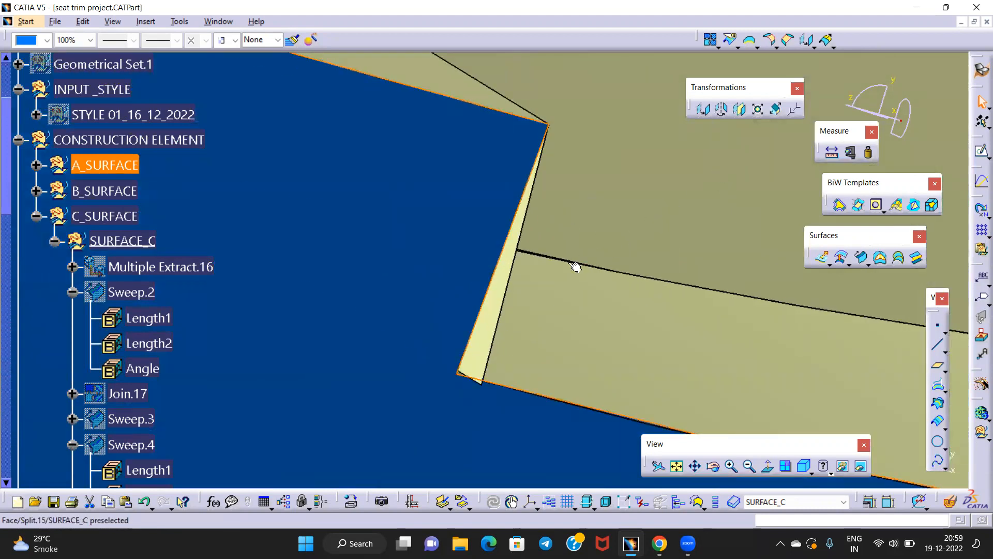
{"action": "middle_click_drag", "start_coordinate": [572, 351], "coordinate": [527, 199]}
{"action": "left_click", "coordinate": [411, 293]}
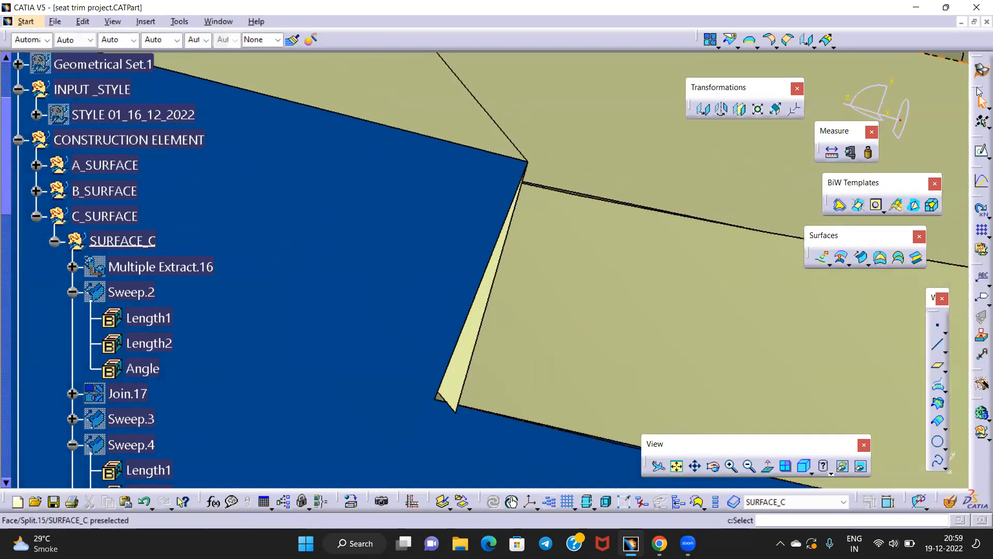
Extrapolate the Join A flange edge by 1mm, creating Extrapol.7
{"action": "left_click", "coordinate": [836, 43]}
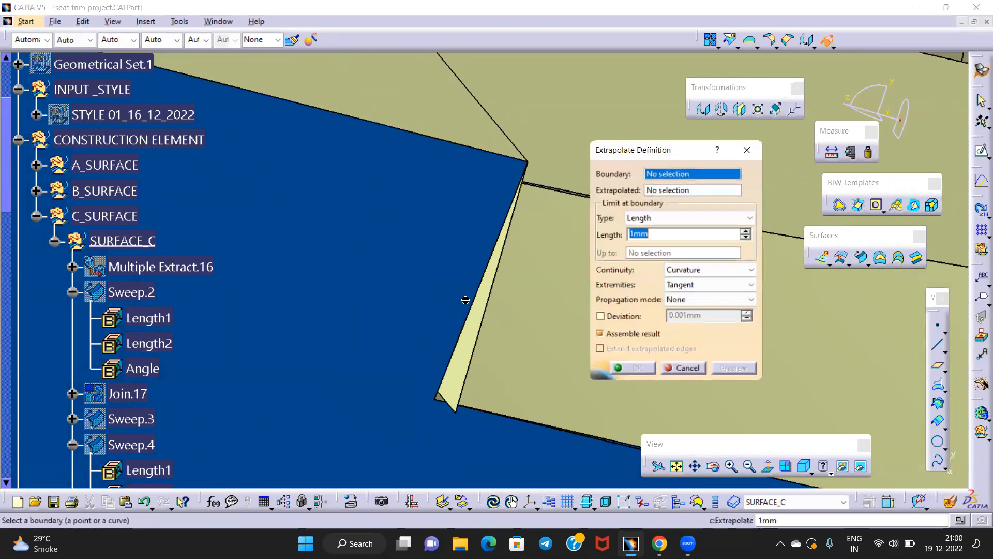
{"action": "left_click", "coordinate": [473, 294]}
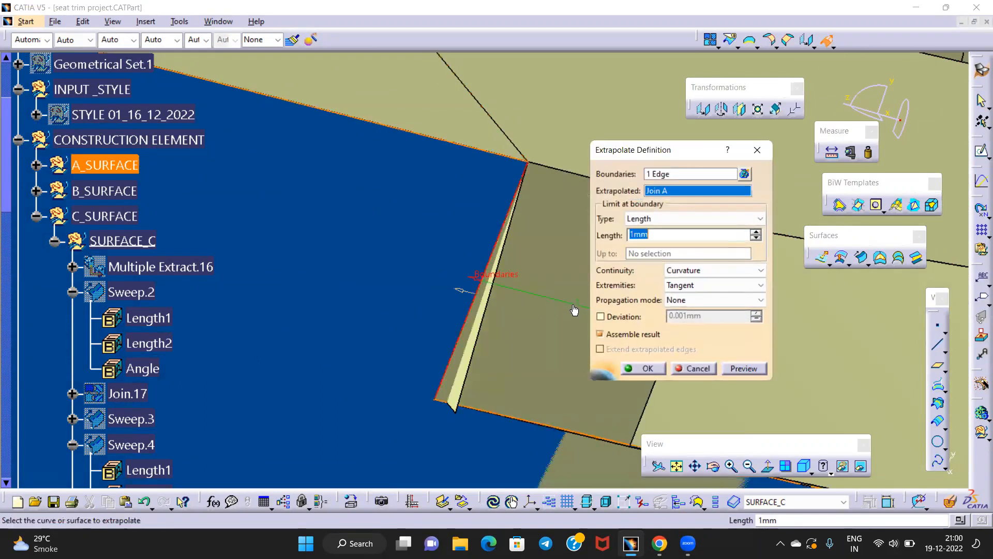
{"action": "left_click", "coordinate": [633, 363]}
{"action": "middle_click_drag", "start_coordinate": [563, 292], "coordinate": [532, 224]}
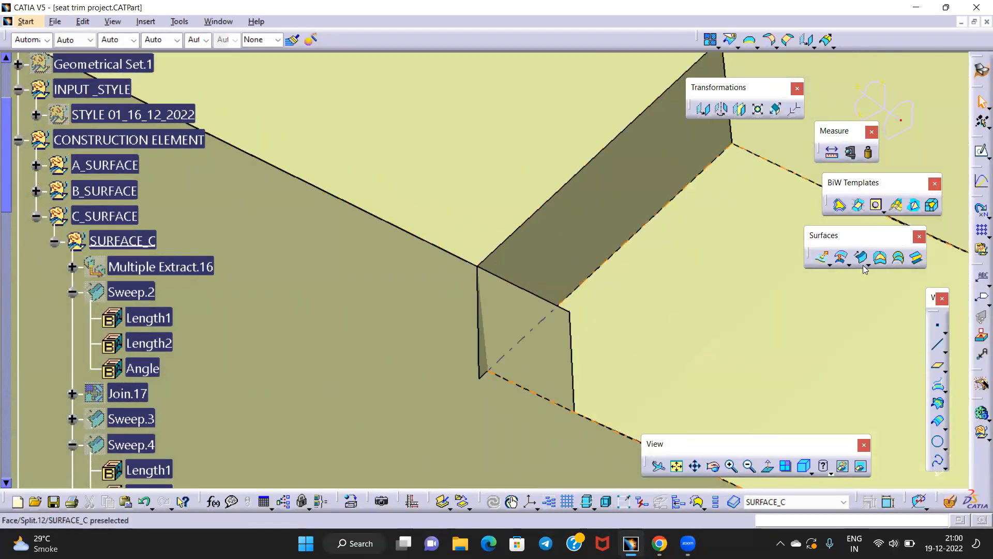
Intersect Extrapol.7 with Split.14 to create Intersect.6
{"action": "left_click", "coordinate": [941, 406]}
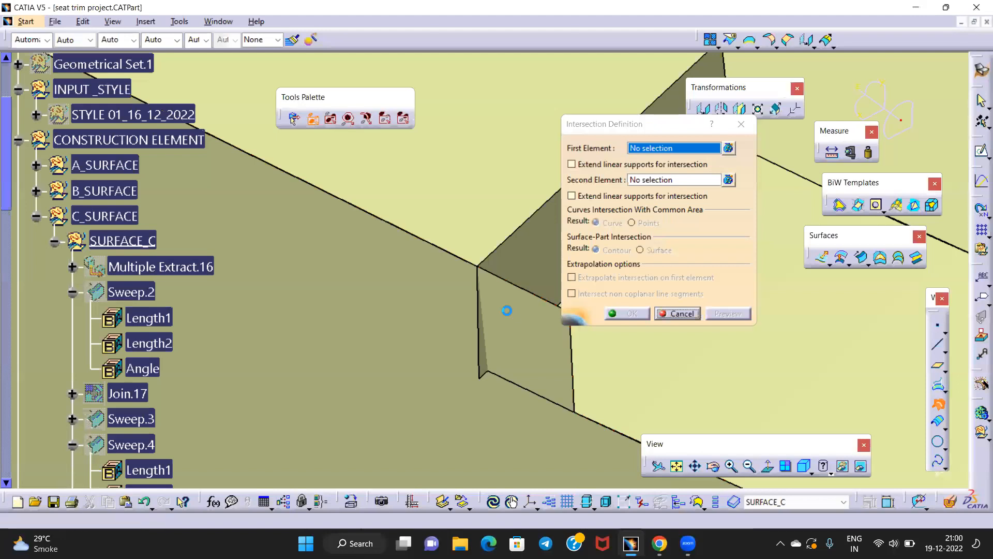
{"action": "left_click", "coordinate": [513, 323]}
{"action": "left_click", "coordinate": [618, 344]}
{"action": "left_click", "coordinate": [629, 314]}
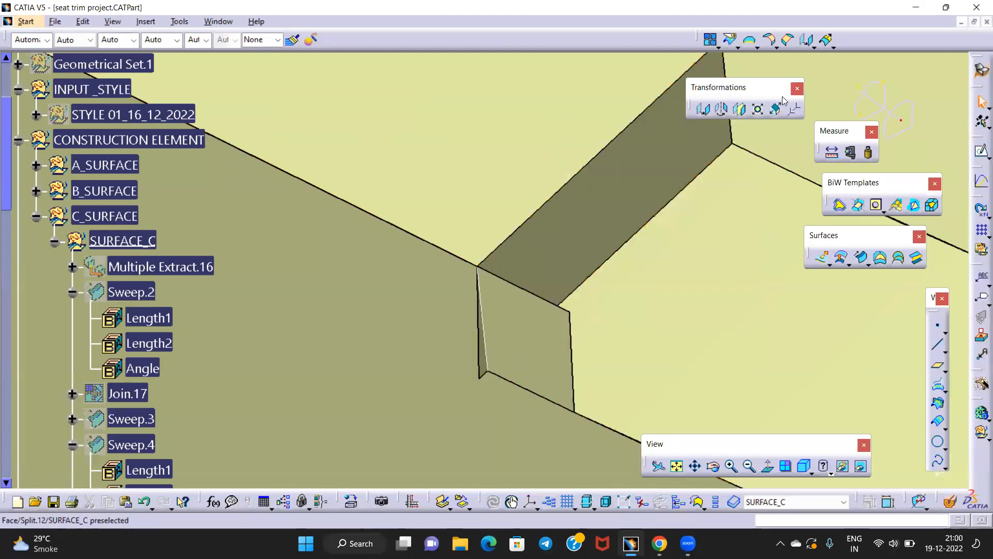
Split Split.14 with the Intersect.6 curve
{"action": "left_click", "coordinate": [732, 40]}
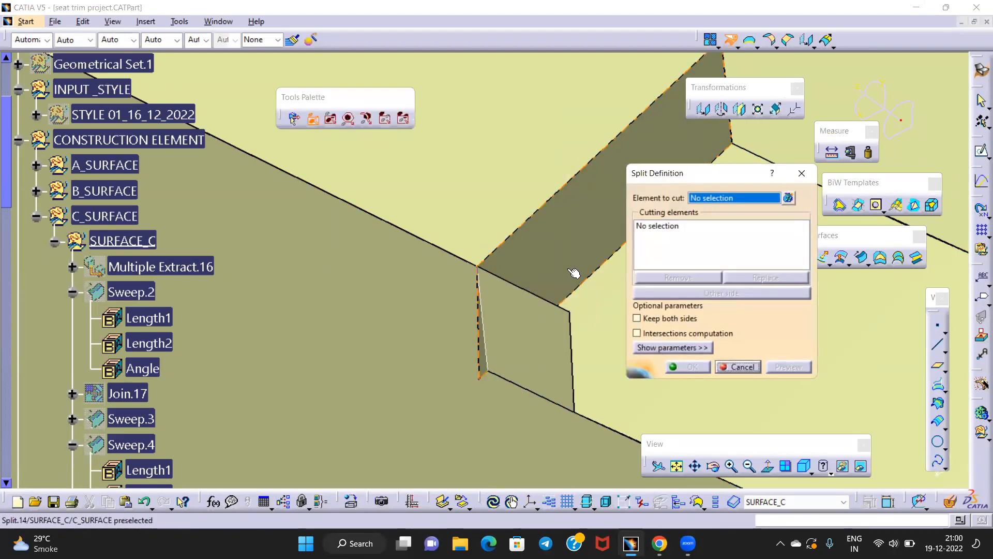
{"action": "left_click", "coordinate": [549, 255]}
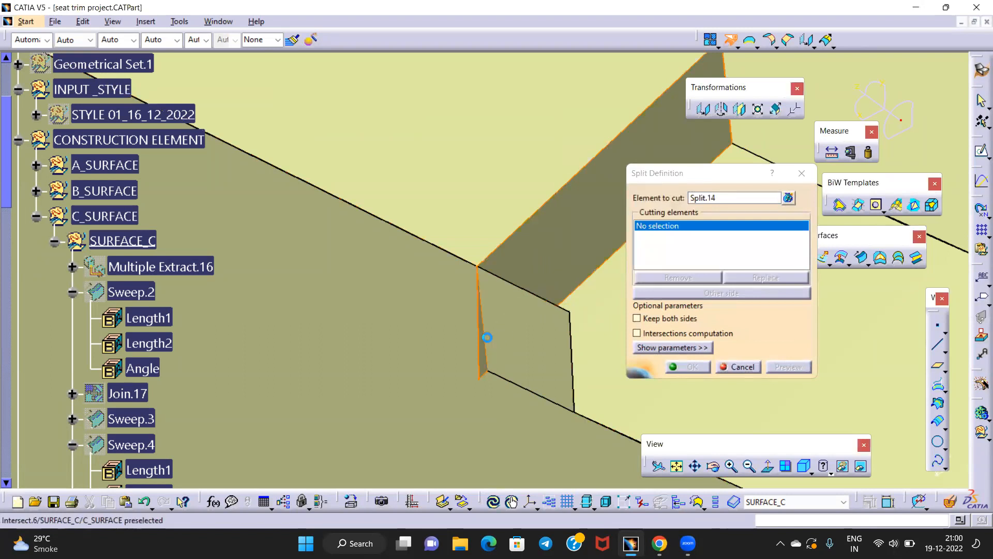
{"action": "left_click", "coordinate": [492, 342]}
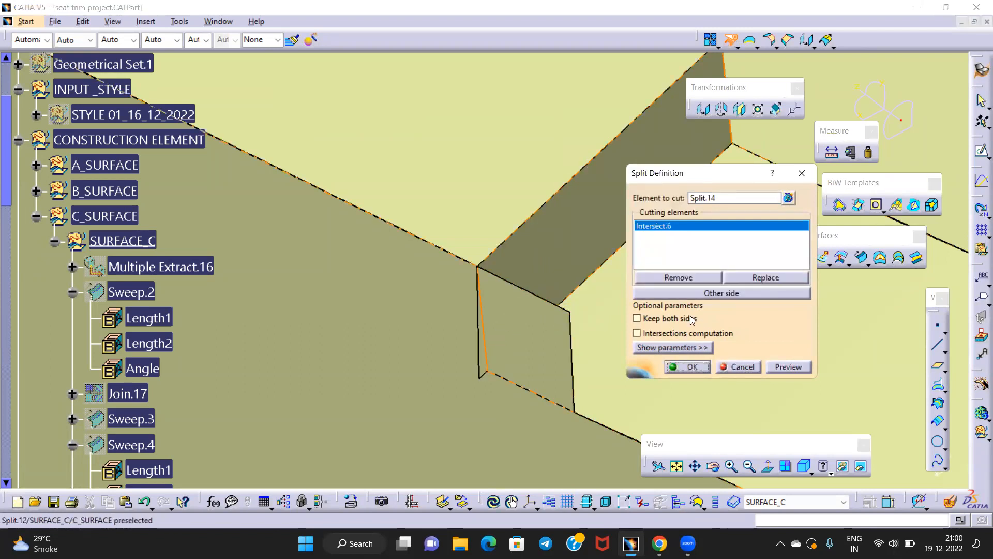
{"action": "left_click", "coordinate": [692, 367]}
{"action": "left_click", "coordinate": [731, 40]}
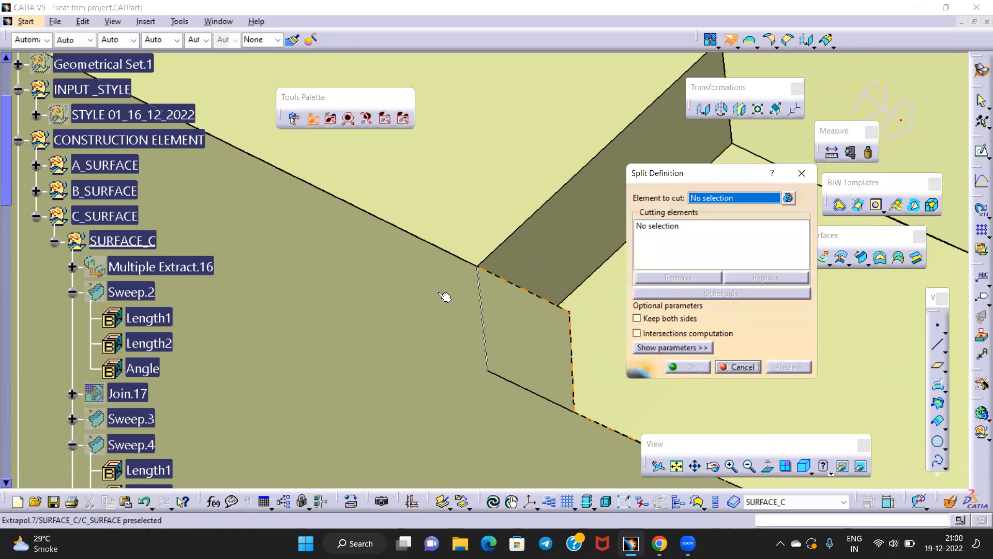
{"action": "left_click", "coordinate": [803, 175]}
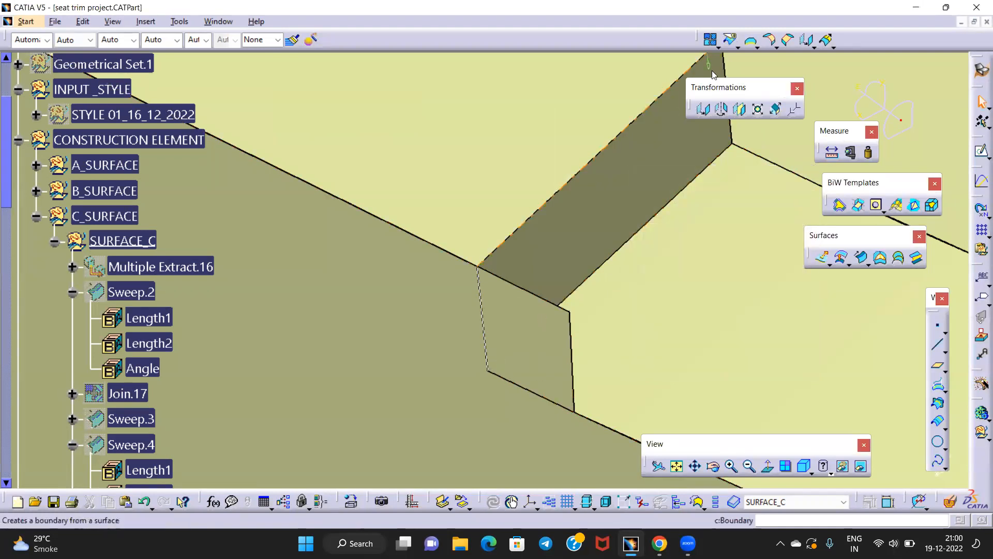
Create Boundary.3 on the step edge and trim it against Intersect.6
{"action": "middle_click_drag", "start_coordinate": [503, 383], "coordinate": [444, 310]}
{"action": "left_click", "coordinate": [454, 311]}
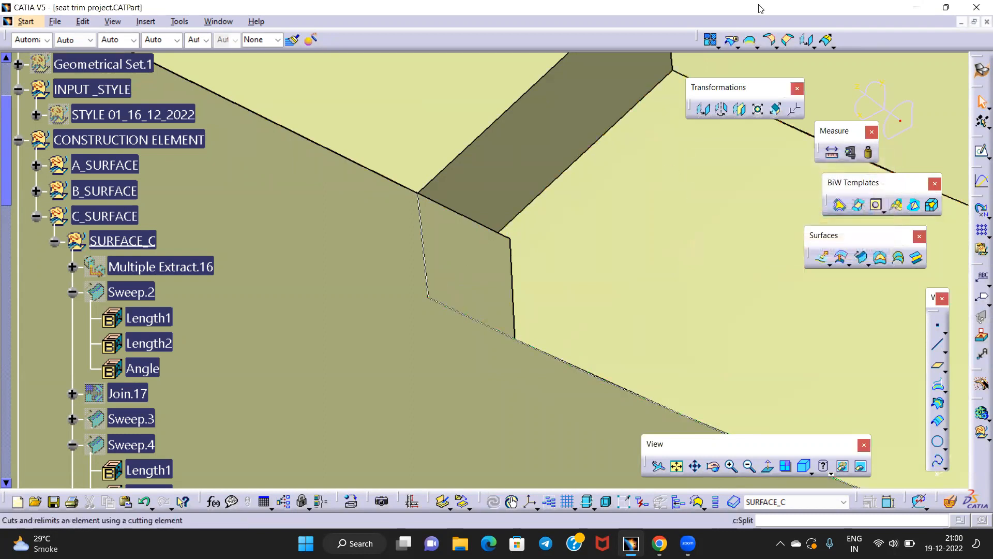
{"action": "left_click", "coordinate": [738, 48]}
{"action": "left_click", "coordinate": [467, 317]}
{"action": "left_click", "coordinate": [432, 270]}
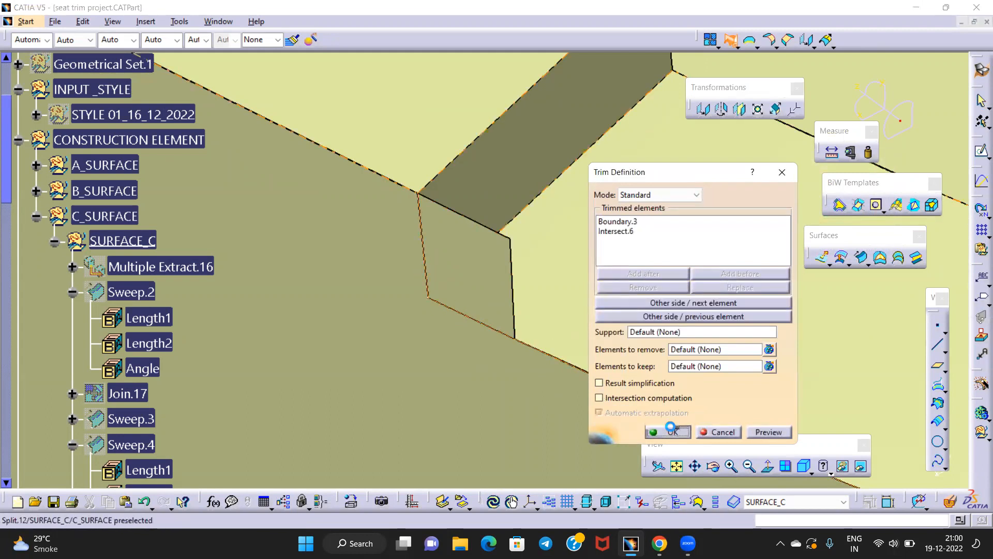
Split Extrapol.7 using the trimmed edge Trim.3
{"action": "left_click", "coordinate": [739, 47]}
{"action": "left_click", "coordinate": [750, 64]}
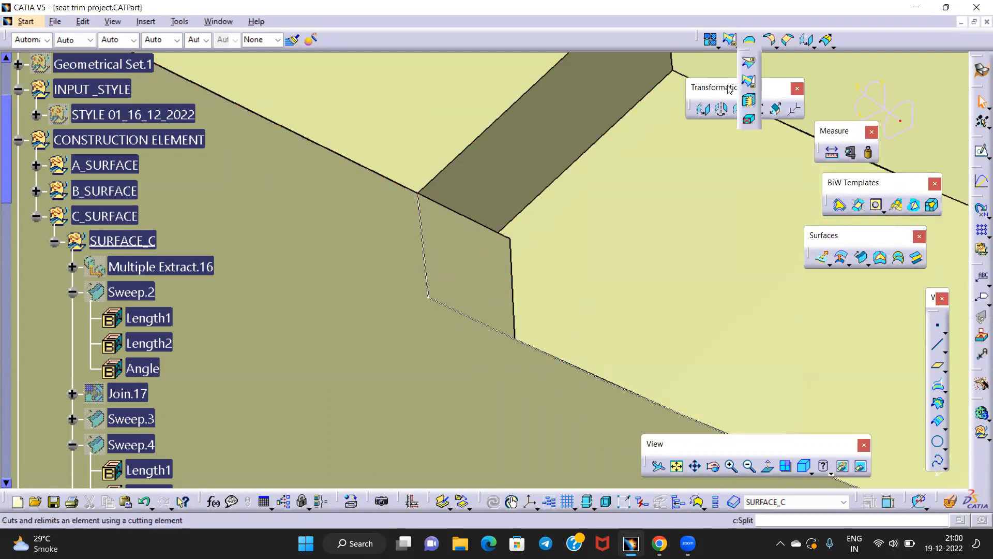
{"action": "left_click", "coordinate": [381, 316]}
{"action": "left_click", "coordinate": [449, 307]}
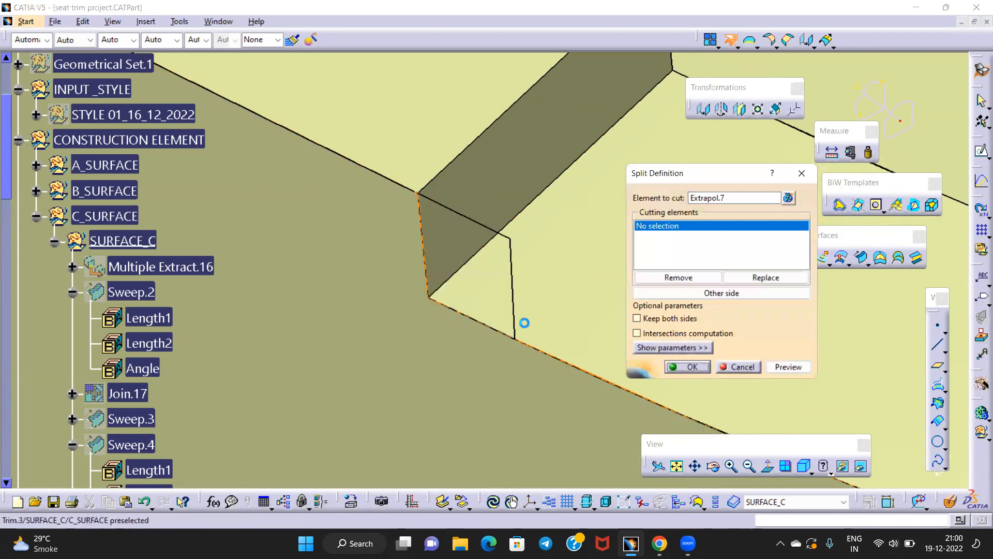
{"action": "left_click", "coordinate": [688, 367]}
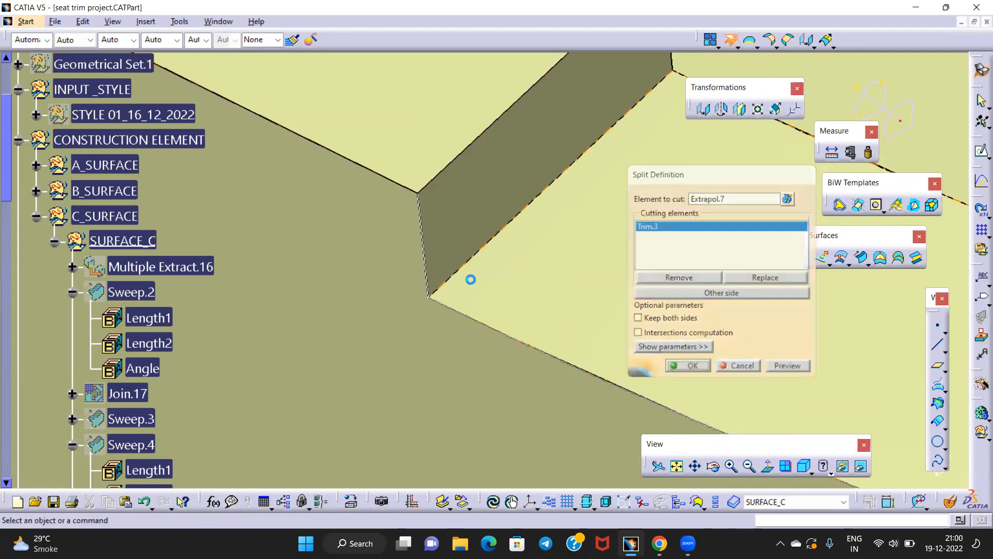
Hide Trim.3 and orbit out to view the whole part
{"action": "right_click", "coordinate": [424, 247]}
{"action": "left_click", "coordinate": [445, 286]}
{"action": "middle_click_drag", "start_coordinate": [460, 288], "coordinate": [458, 440]}
{"action": "middle_click_drag", "start_coordinate": [503, 319], "coordinate": [383, 317]}
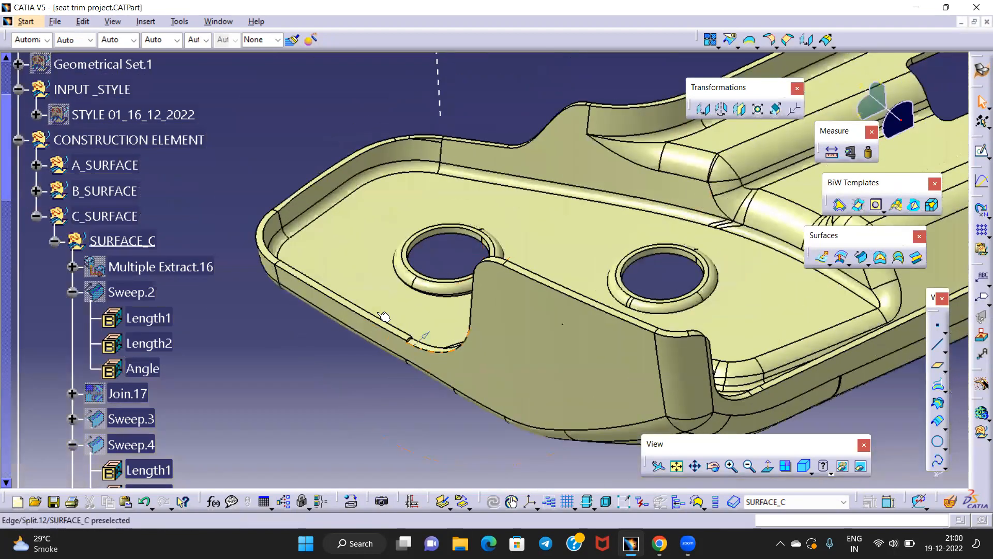
Browse the A_SURFACE and B_SURFACE groups while picking the lower flange side face
{"action": "left_click", "coordinate": [124, 240]}
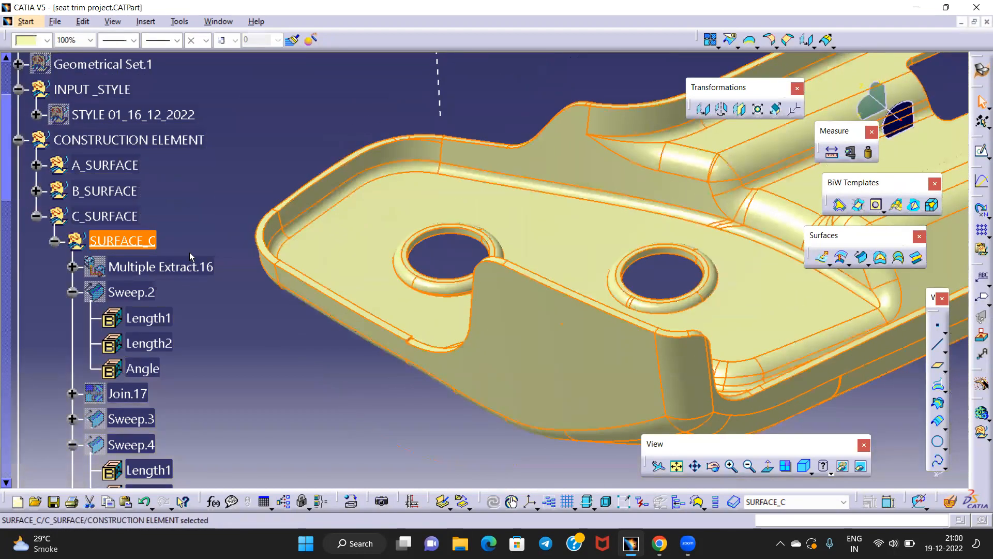
{"action": "left_click", "coordinate": [228, 201]}
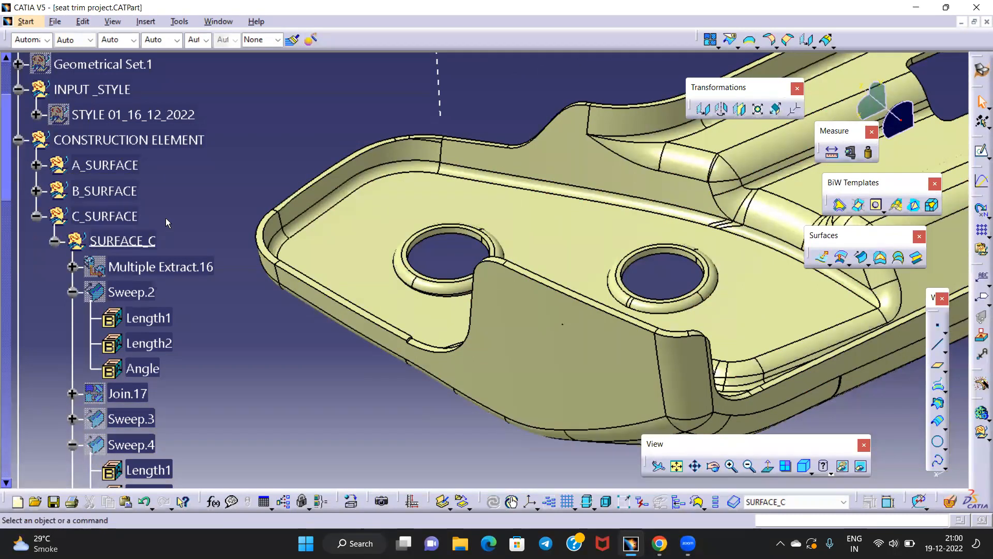
{"action": "scroll", "coordinate": [230, 282], "scroll_direction": "down", "scroll_amount": 4}
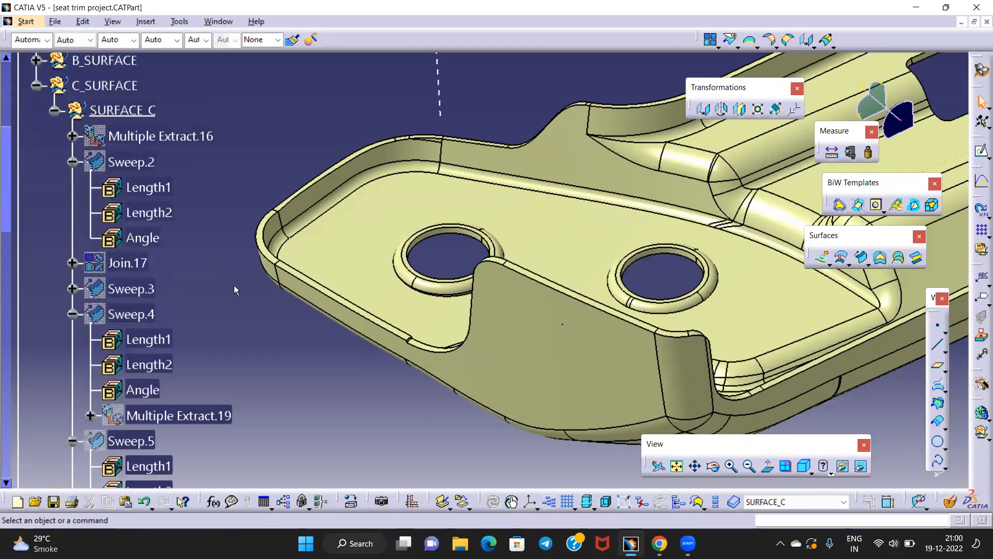
{"action": "scroll", "coordinate": [197, 293], "scroll_direction": "up", "scroll_amount": 3}
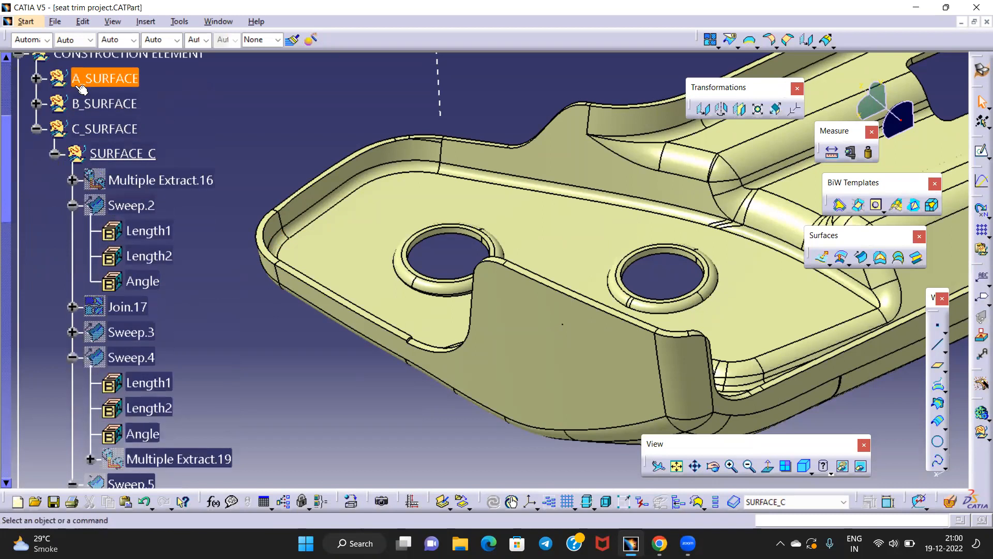
{"action": "left_click", "coordinate": [36, 78]}
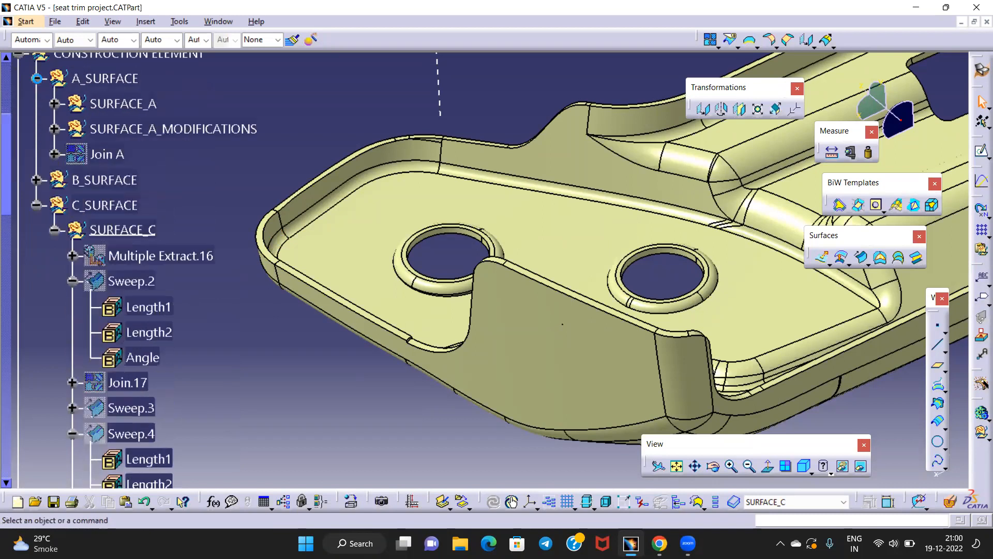
{"action": "left_click", "coordinate": [339, 316]}
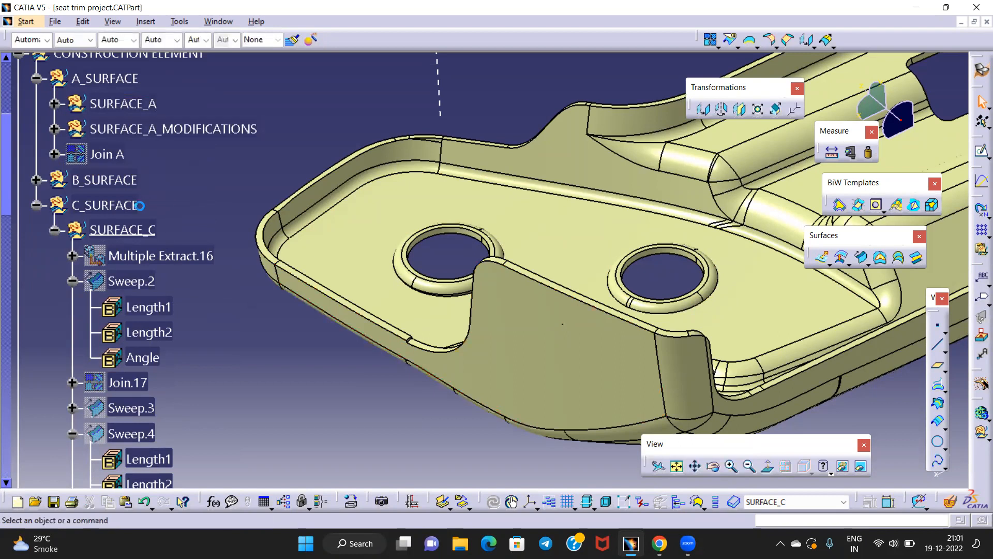
{"action": "left_click", "coordinate": [36, 180]}
{"action": "scroll", "coordinate": [95, 211], "scroll_direction": "down", "scroll_amount": 2}
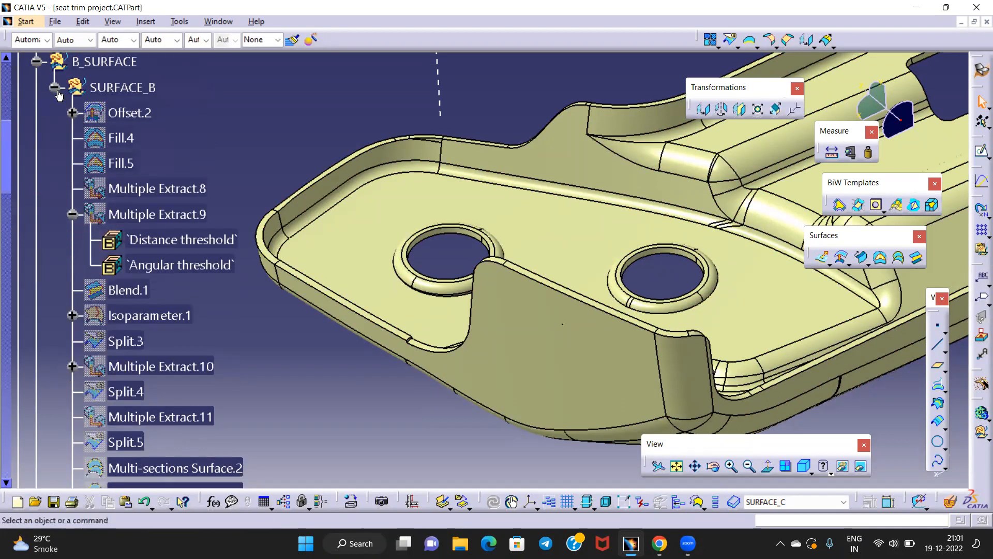
Expand SURFACE_C and trace the picked flange face to Split.15
{"action": "left_click", "coordinate": [55, 87]}
{"action": "left_click", "coordinate": [308, 230]}
{"action": "middle_click_drag", "start_coordinate": [468, 363], "coordinate": [463, 383]}
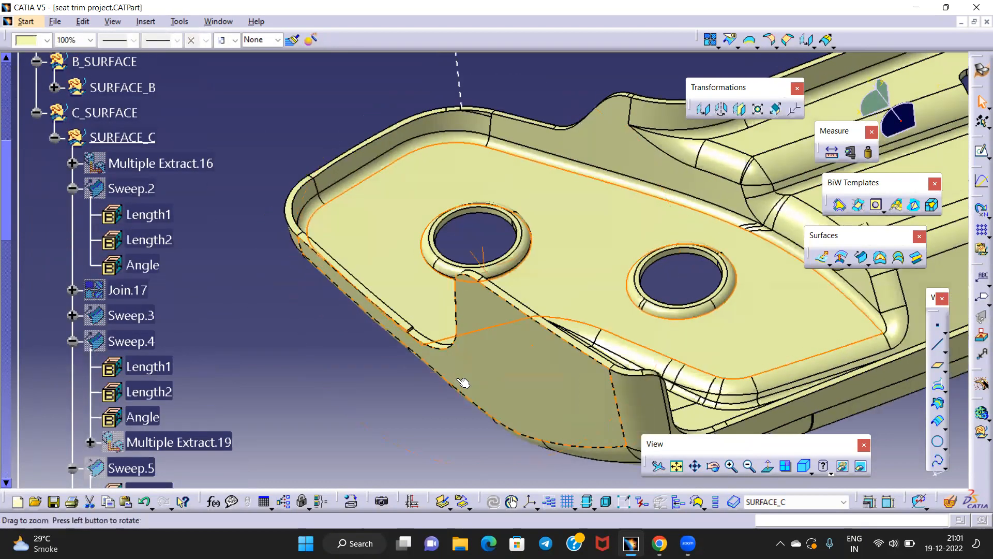
{"action": "left_click", "coordinate": [55, 138]}
{"action": "mouse_move", "coordinate": [314, 313]}
{"action": "middle_mouse_down"}
{"action": "mouse_move", "coordinate": [277, 328]}
{"action": "mouse_move", "coordinate": [332, 300]}
{"action": "mouse_move", "coordinate": [320, 296]}
{"action": "middle_mouse_up"}
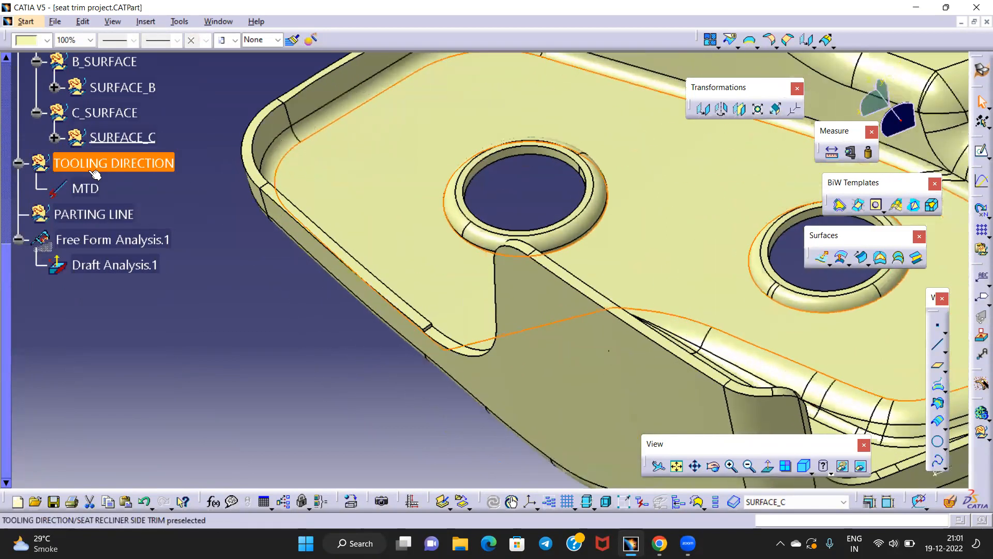
{"action": "left_click", "coordinate": [54, 139]}
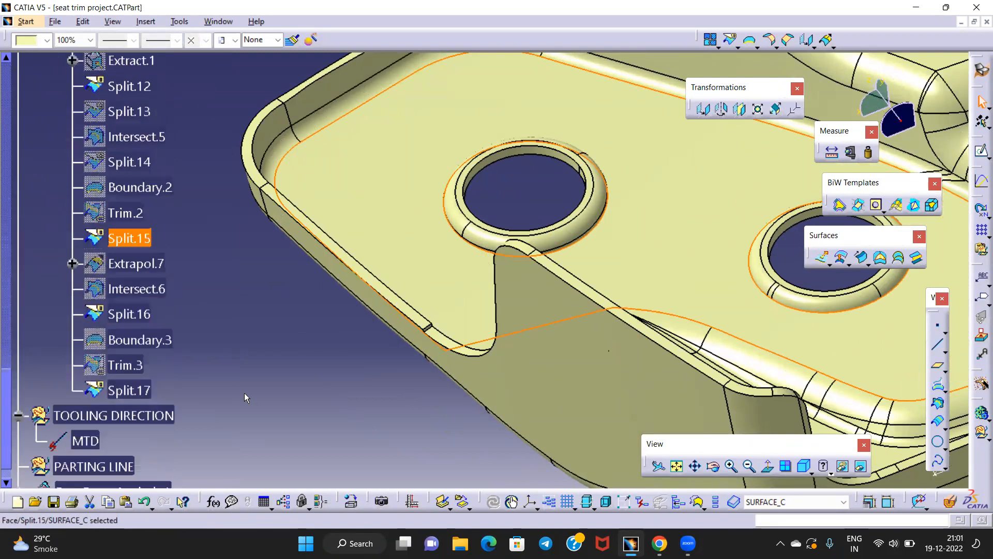
Colour Split.15 salmon
{"action": "left_click", "coordinate": [133, 341]}
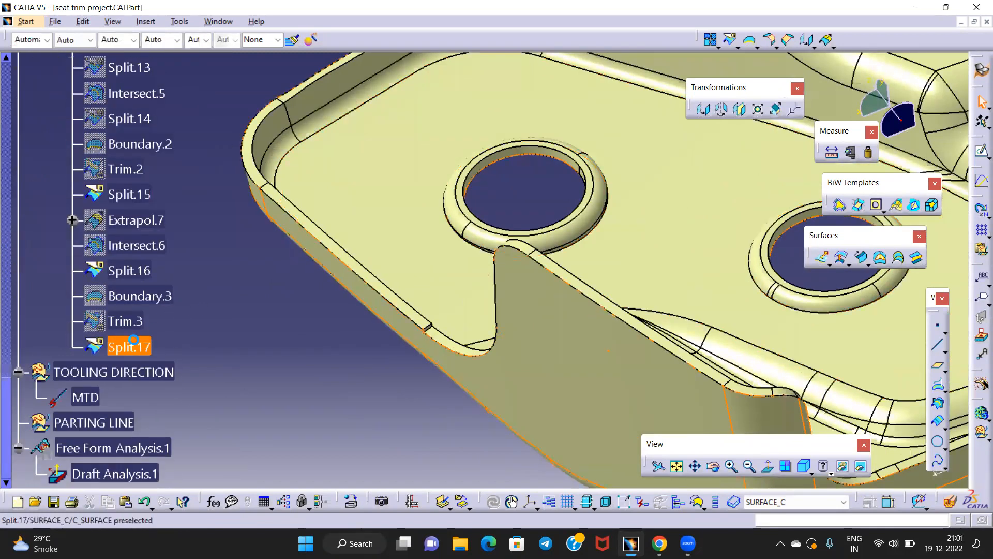
{"action": "middle_click_drag", "start_coordinate": [264, 343], "coordinate": [388, 262]}
{"action": "left_click", "coordinate": [150, 196]}
{"action": "middle_click_drag", "start_coordinate": [253, 293], "coordinate": [266, 302]}
{"action": "left_click", "coordinate": [129, 270]}
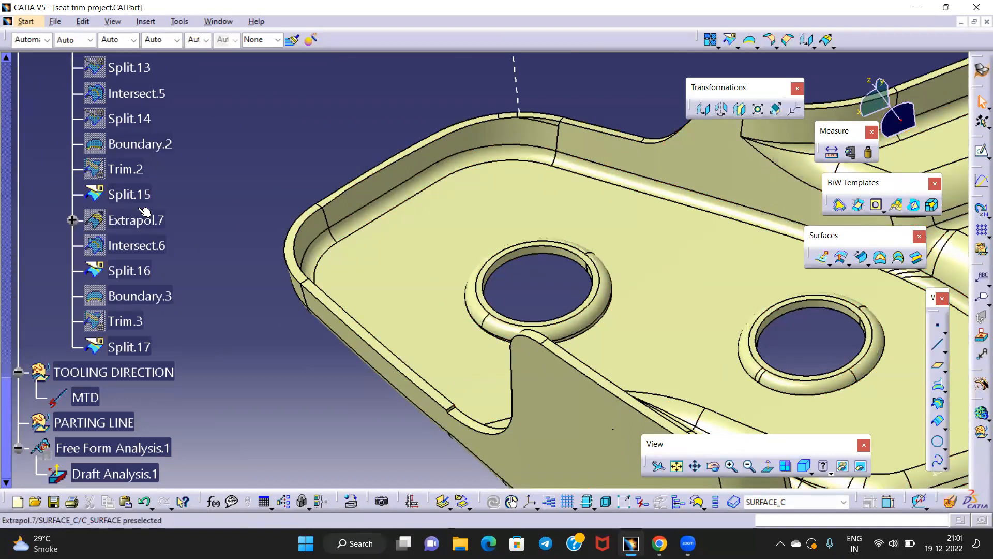
{"action": "left_click", "coordinate": [130, 195]}
{"action": "left_click", "coordinate": [47, 39]}
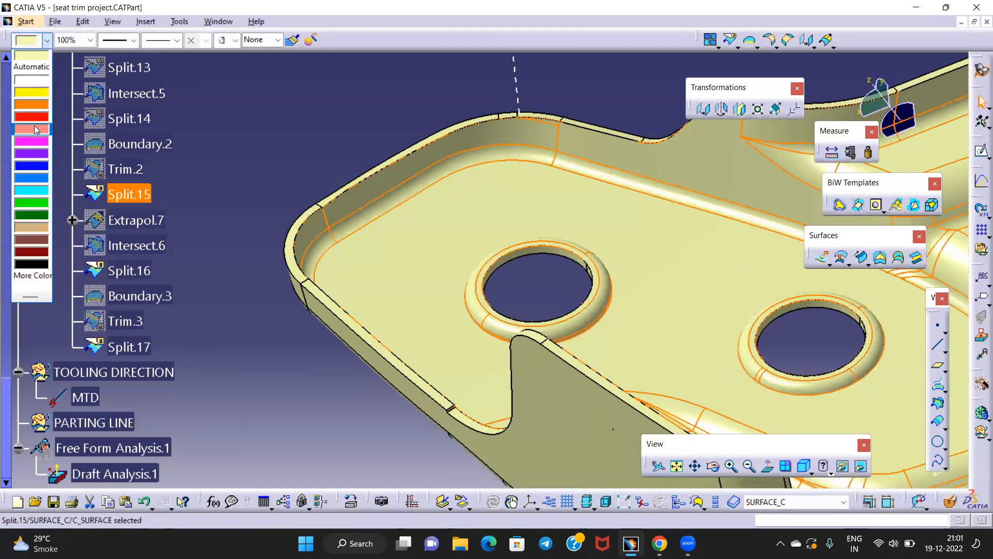
{"action": "left_click", "coordinate": [34, 126]}
Colour Split.17 cyan
{"action": "middle_click_drag", "start_coordinate": [305, 402], "coordinate": [338, 335]}
{"action": "left_click", "coordinate": [374, 282]}
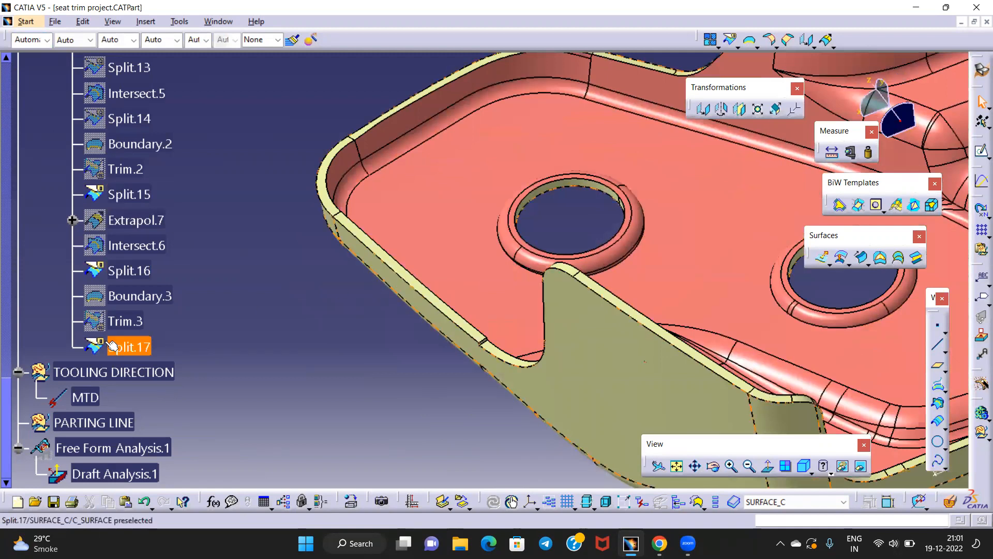
{"action": "left_click", "coordinate": [19, 40]}
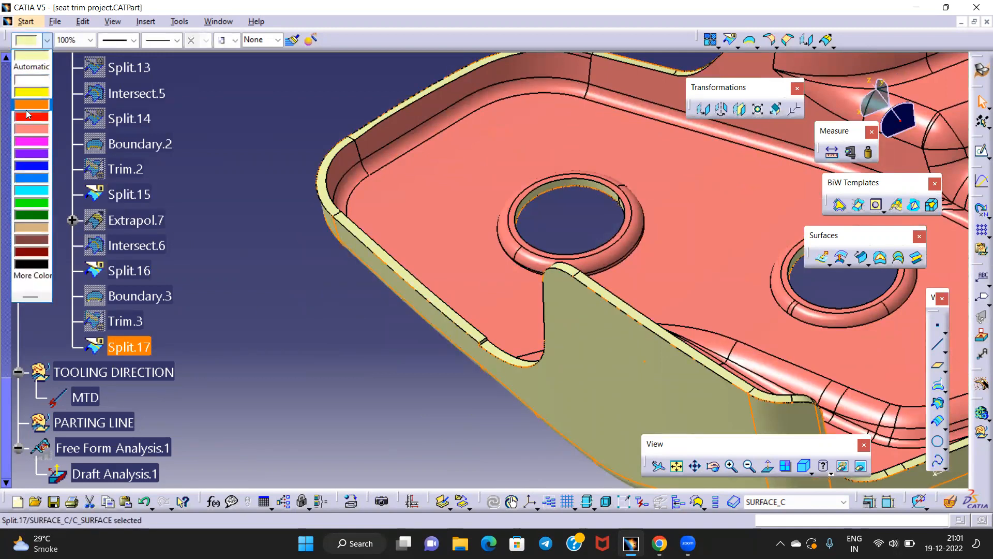
{"action": "left_click", "coordinate": [31, 196]}
{"action": "left_click", "coordinate": [248, 243]}
{"action": "middle_click_drag", "start_coordinate": [379, 291], "coordinate": [377, 271]}
Locate the Split.12 face in the feature tree and inspect the flange step
{"action": "right_click", "coordinate": [375, 295]}
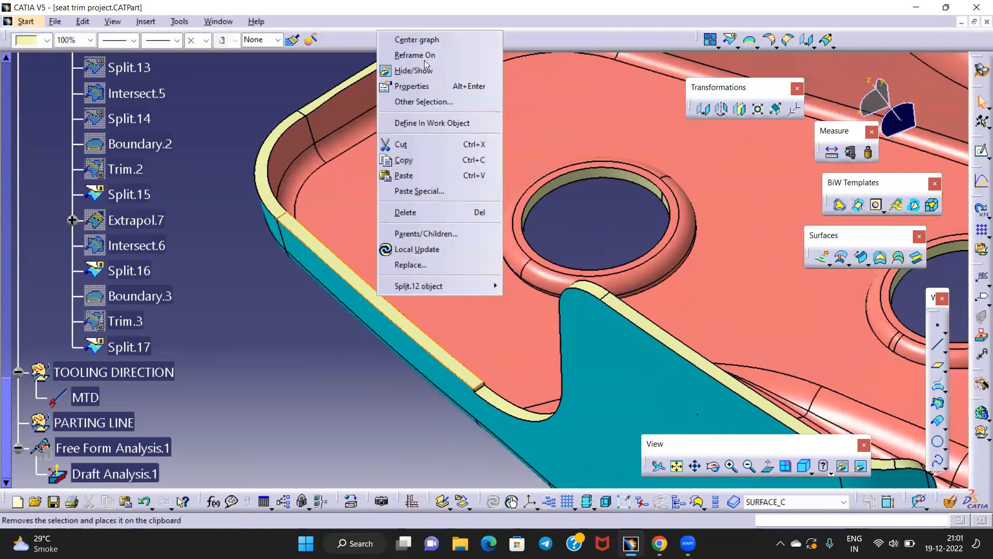
{"action": "left_click", "coordinate": [411, 44]}
{"action": "middle_click_drag", "start_coordinate": [293, 277], "coordinate": [288, 84]}
{"action": "middle_click_drag", "start_coordinate": [424, 237], "coordinate": [448, 8]}
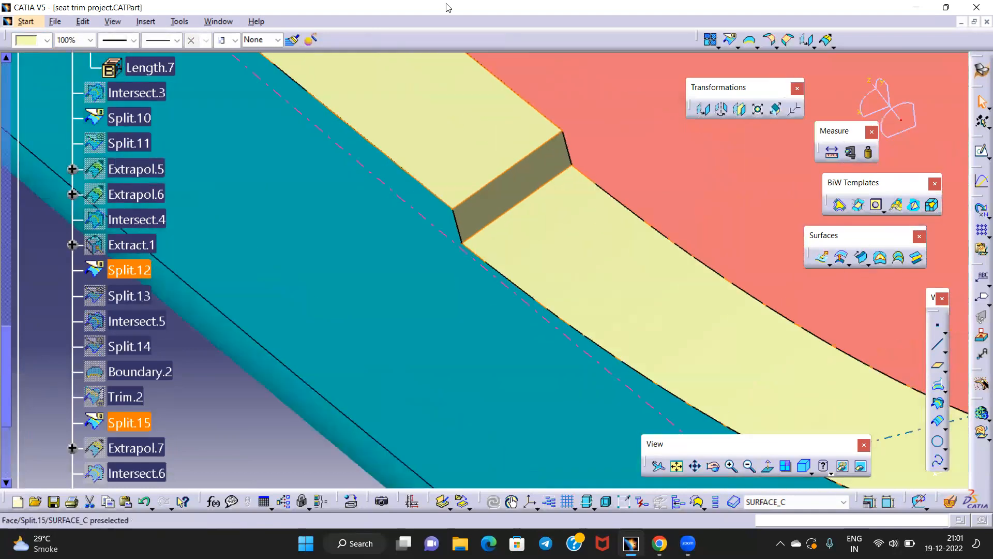
{"action": "middle_click_drag", "start_coordinate": [388, 230], "coordinate": [310, 362], "text": "ctrl"}
{"action": "left_click", "coordinate": [284, 366]}
{"action": "scroll", "coordinate": [189, 392], "scroll_direction": "down", "scroll_amount": 3}
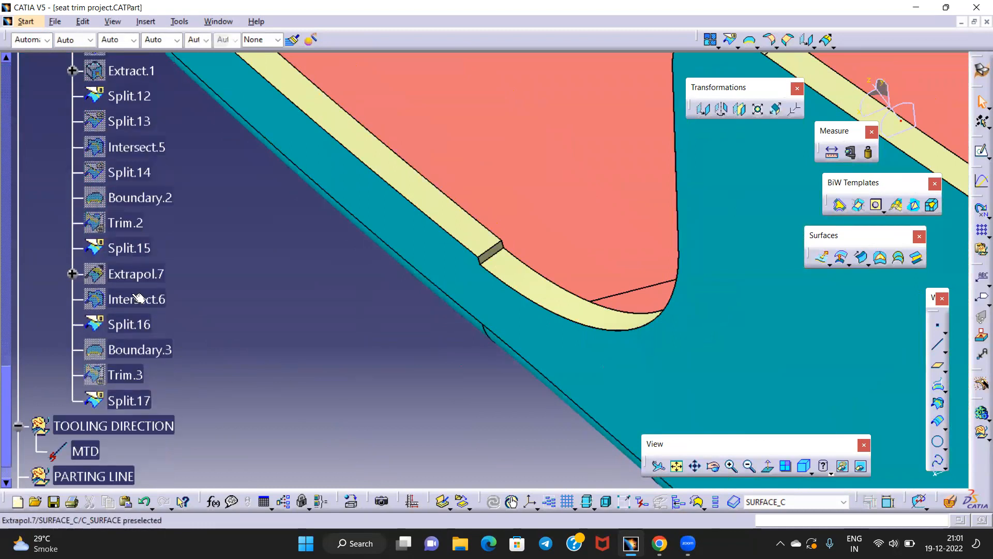
Open Split.15 in its own sub-tree window and shrink it
{"action": "left_click", "coordinate": [137, 246]}
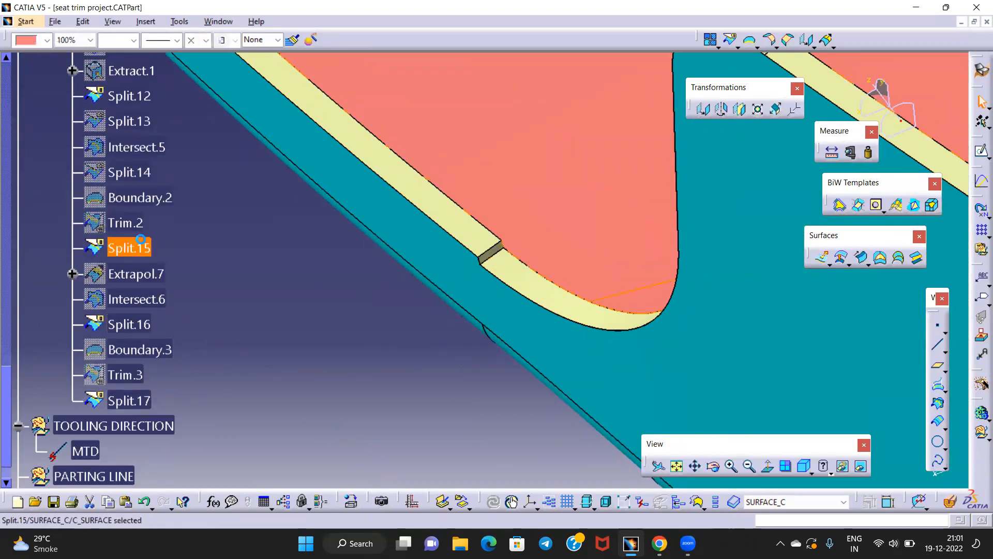
{"action": "right_click", "coordinate": [147, 243]}
{"action": "left_click", "coordinate": [189, 312]}
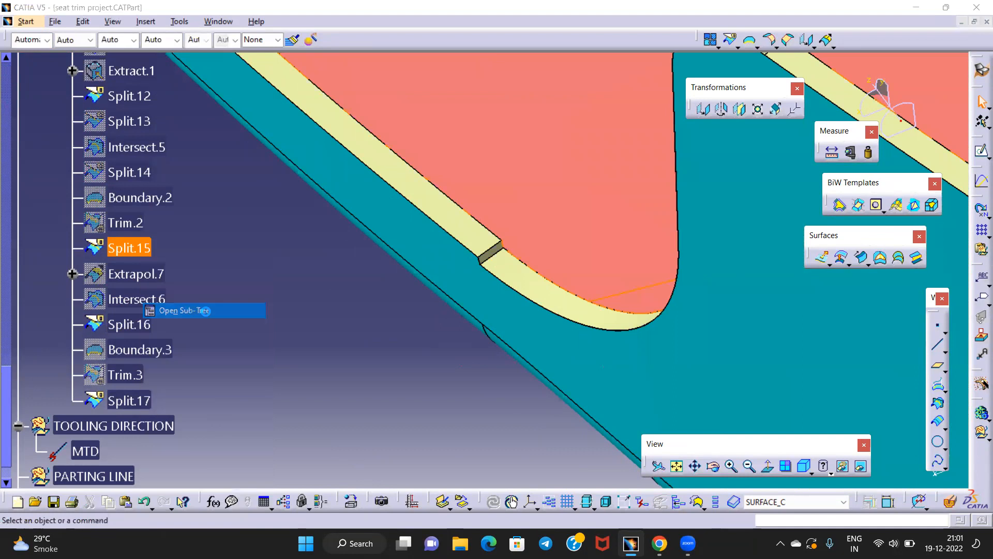
{"action": "left_click_drag", "start_coordinate": [846, 231], "coordinate": [856, 189]}
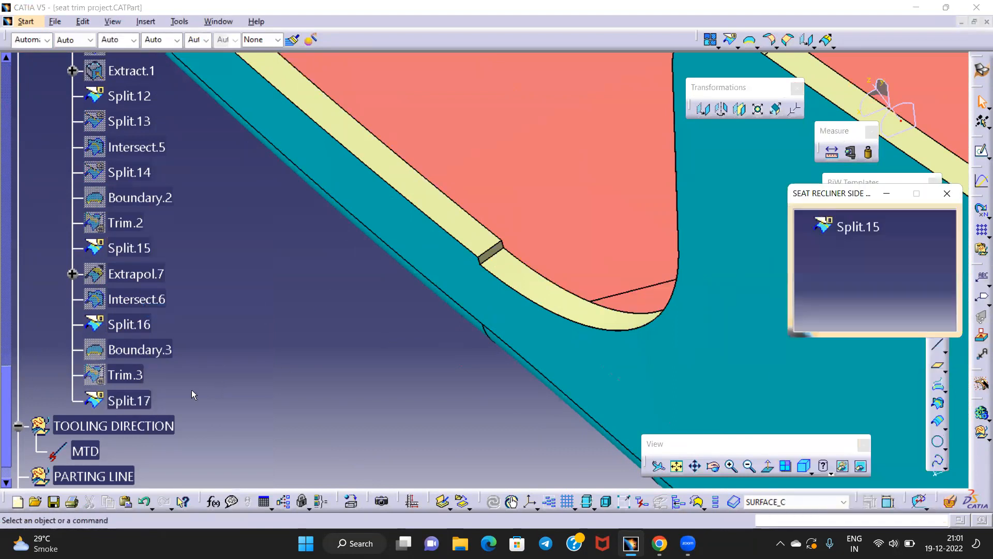
Open Split.17 in its own sub-tree window, placed below Split.15's
{"action": "right_click", "coordinate": [121, 404]}
{"action": "left_click", "coordinate": [156, 209]}
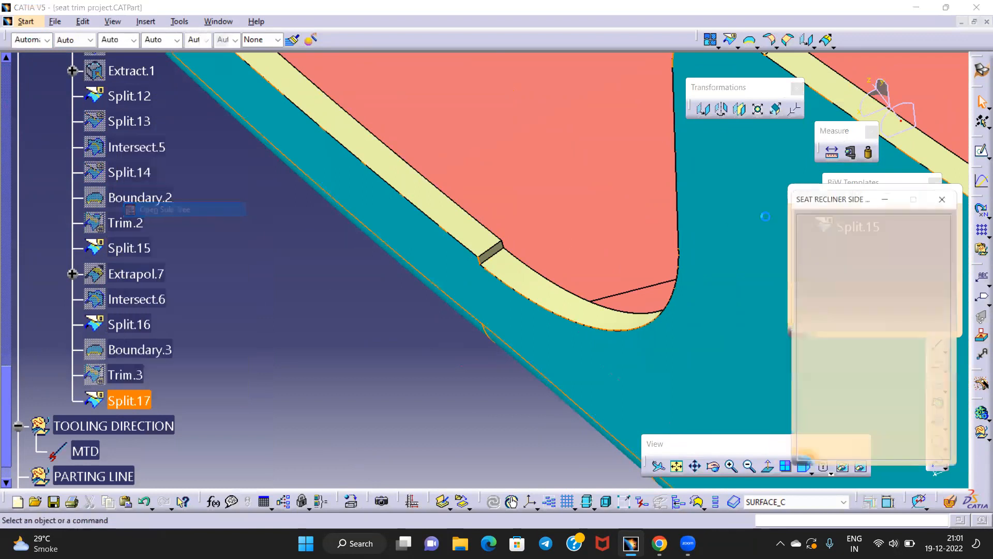
{"action": "left_click_drag", "start_coordinate": [851, 187], "coordinate": [844, 313]}
{"action": "left_click", "coordinate": [308, 344]}
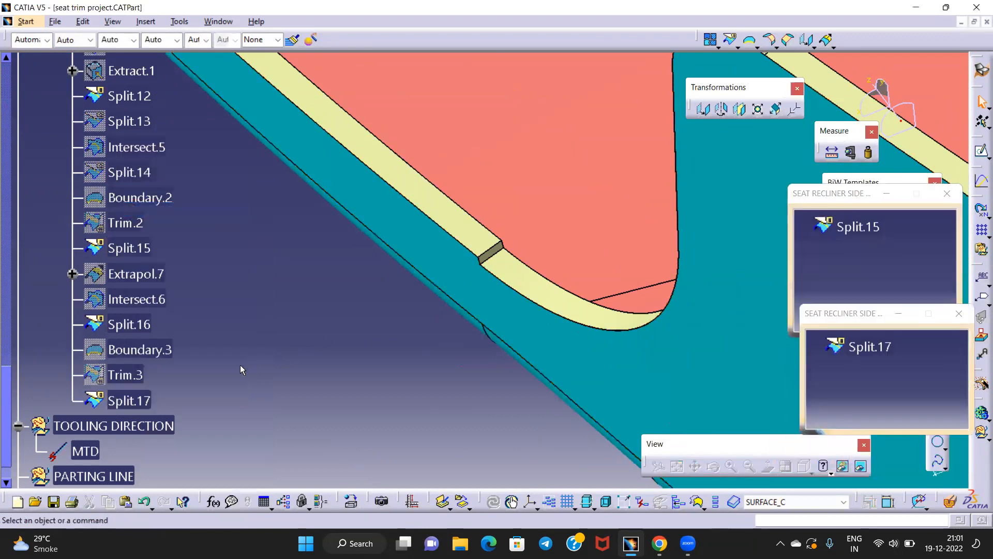
Hide the salmon Split.15 and cyan Split.17 surfaces
{"action": "right_click", "coordinate": [849, 226]}
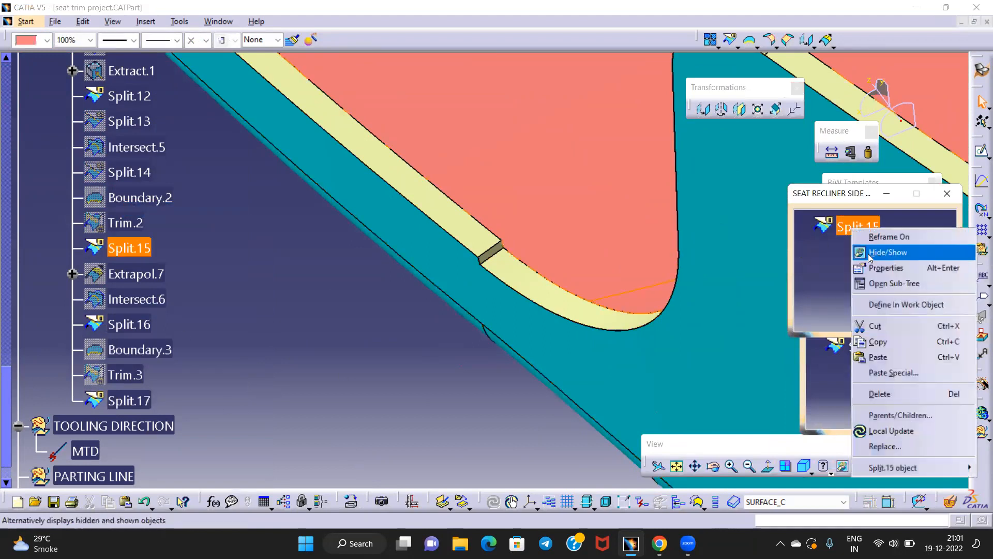
{"action": "left_click", "coordinate": [871, 253]}
{"action": "right_click", "coordinate": [863, 351]}
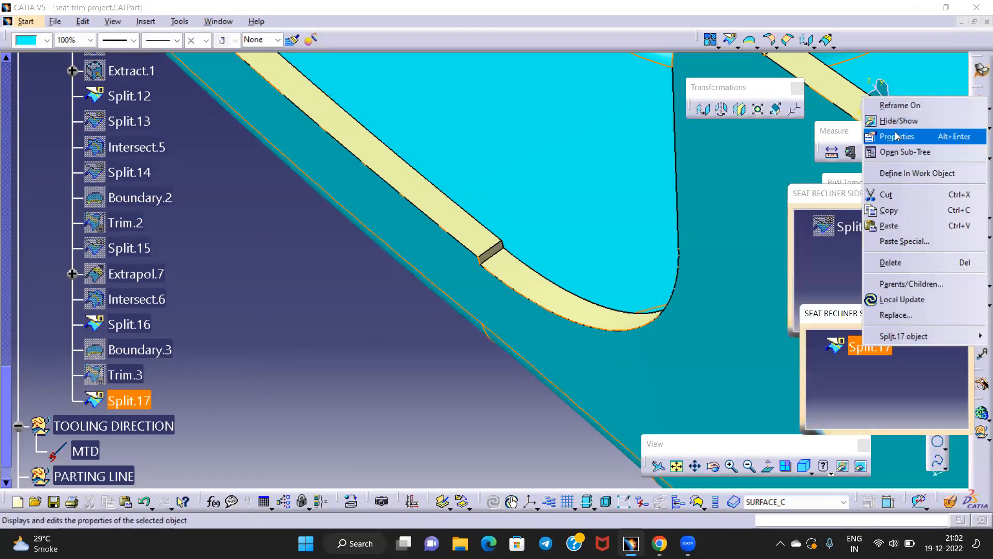
{"action": "left_click", "coordinate": [887, 117]}
{"action": "middle_click_drag", "start_coordinate": [549, 176], "coordinate": [213, 341]}
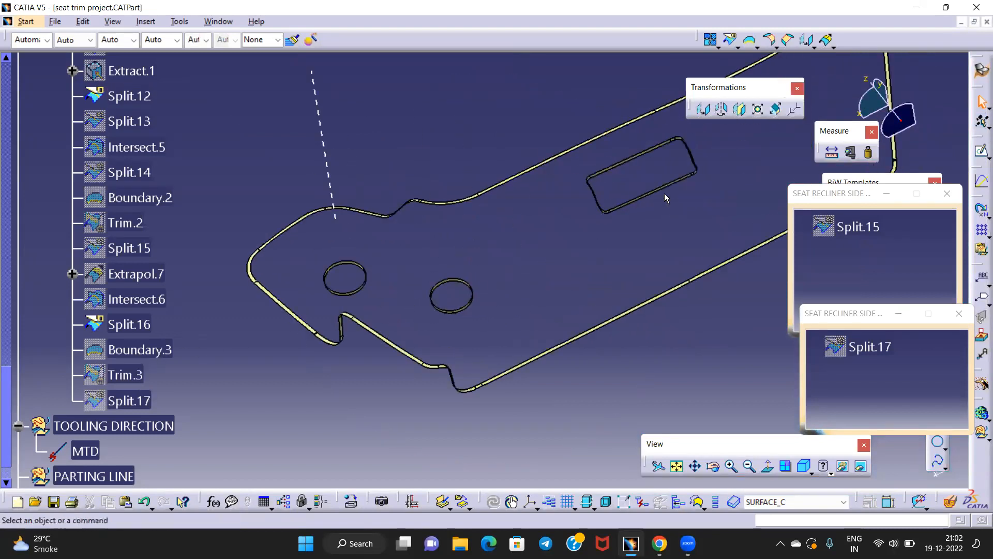
{"action": "middle_click_drag", "start_coordinate": [279, 379], "coordinate": [276, 302]}
Add Split.12, Split.16, Split.6 and Split.8 to the join
{"action": "left_click", "coordinate": [244, 327]}
{"action": "middle_click_drag", "start_coordinate": [274, 419], "coordinate": [459, 231]}
{"action": "left_click", "coordinate": [478, 328]}
{"action": "middle_click_drag", "start_coordinate": [479, 329], "coordinate": [609, 175]}
{"action": "left_click", "coordinate": [267, 357]}
{"action": "left_click", "coordinate": [471, 328]}
Add Split.10 and create Join.18 with Check connexity turned off
{"action": "left_click", "coordinate": [458, 318]}
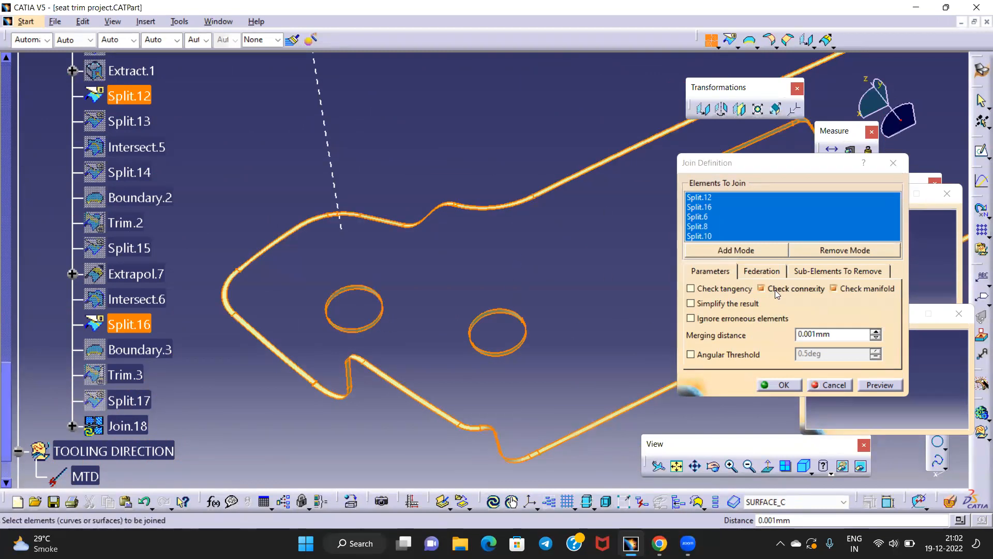
{"action": "left_click", "coordinate": [791, 385]}
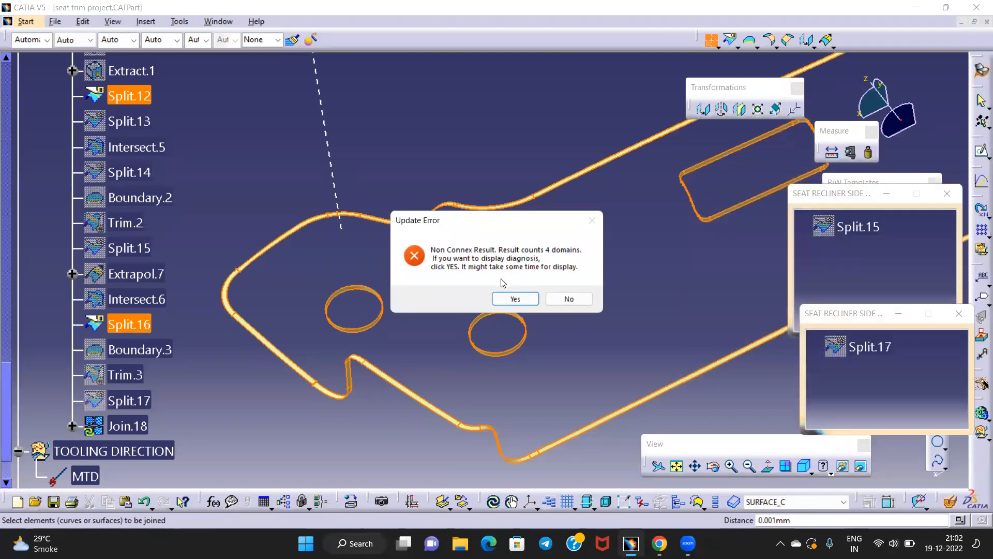
{"action": "left_click", "coordinate": [558, 301]}
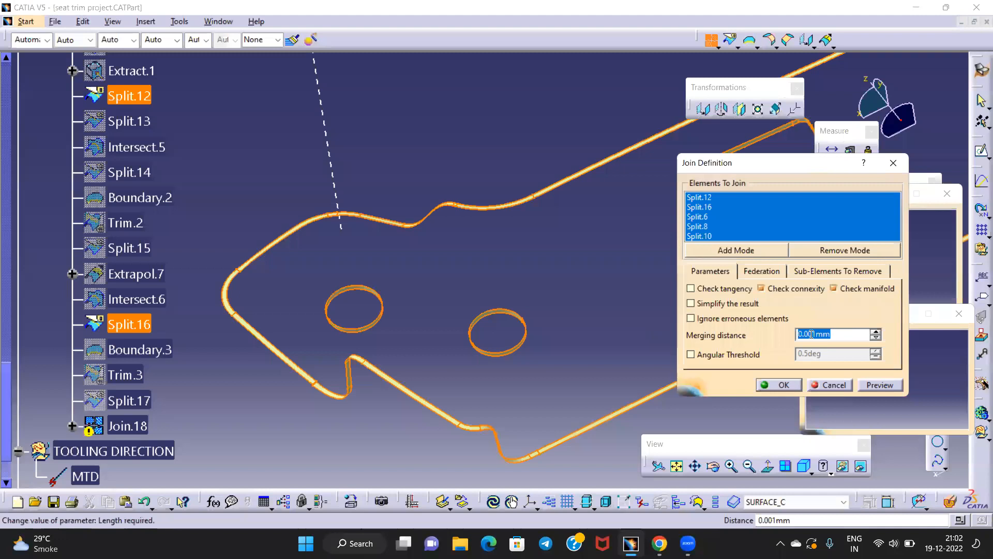
{"action": "left_click", "coordinate": [780, 289]}
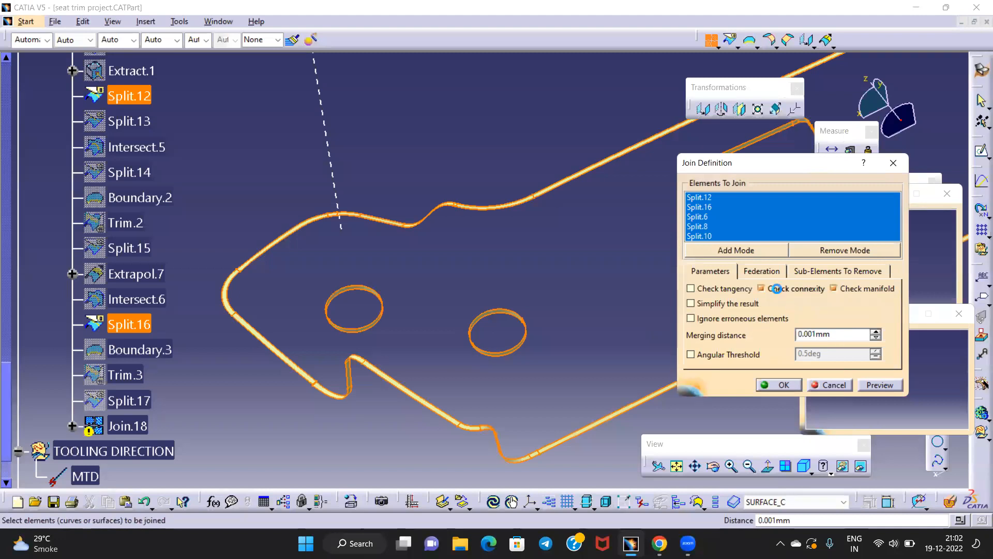
{"action": "left_click", "coordinate": [781, 385]}
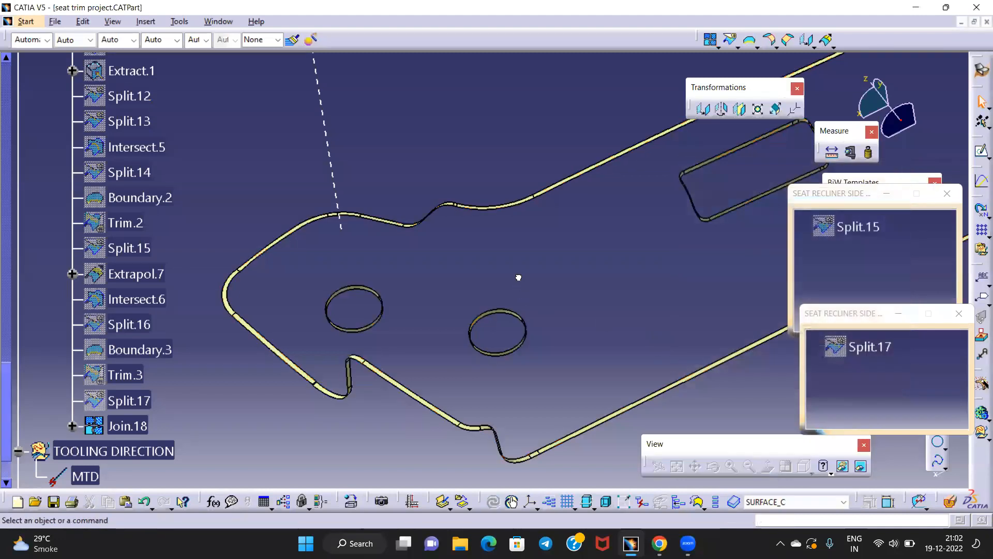
{"action": "left_click", "coordinate": [127, 426]}
{"action": "middle_click_drag", "start_coordinate": [459, 266], "coordinate": [428, 330]}
Switch to Part Design and run a draft analysis on Join.18 along the Y direction
{"action": "left_click", "coordinate": [498, 295]}
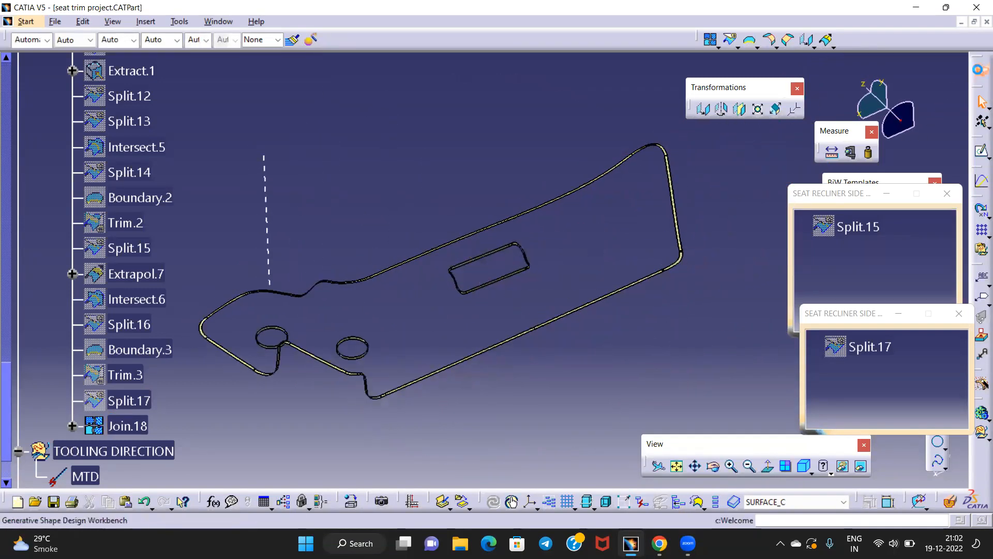
{"action": "left_click", "coordinate": [981, 70]}
{"action": "left_click", "coordinate": [817, 357]}
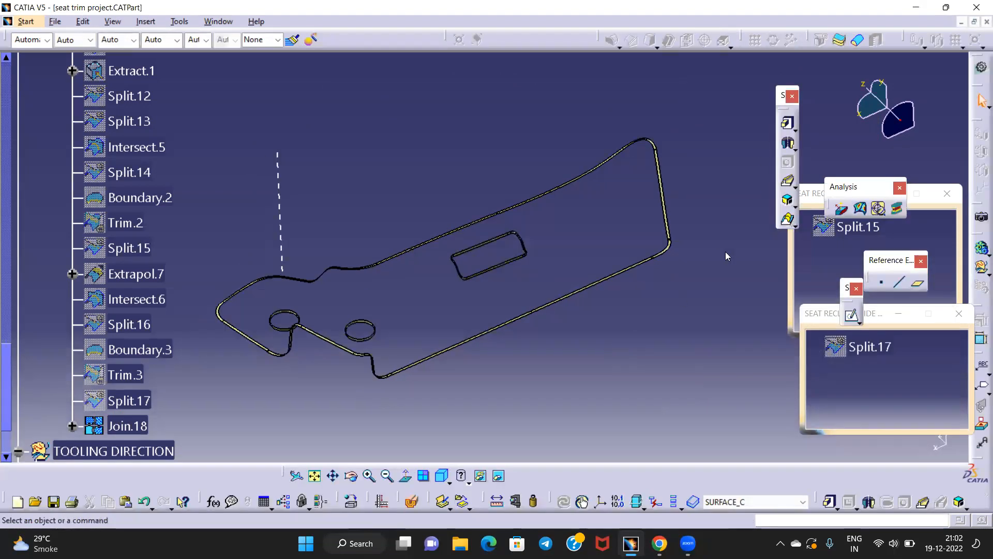
{"action": "left_click_drag", "start_coordinate": [843, 186], "coordinate": [727, 256]}
{"action": "left_click", "coordinate": [723, 280]}
{"action": "middle_click_drag", "start_coordinate": [670, 350], "coordinate": [478, 396]}
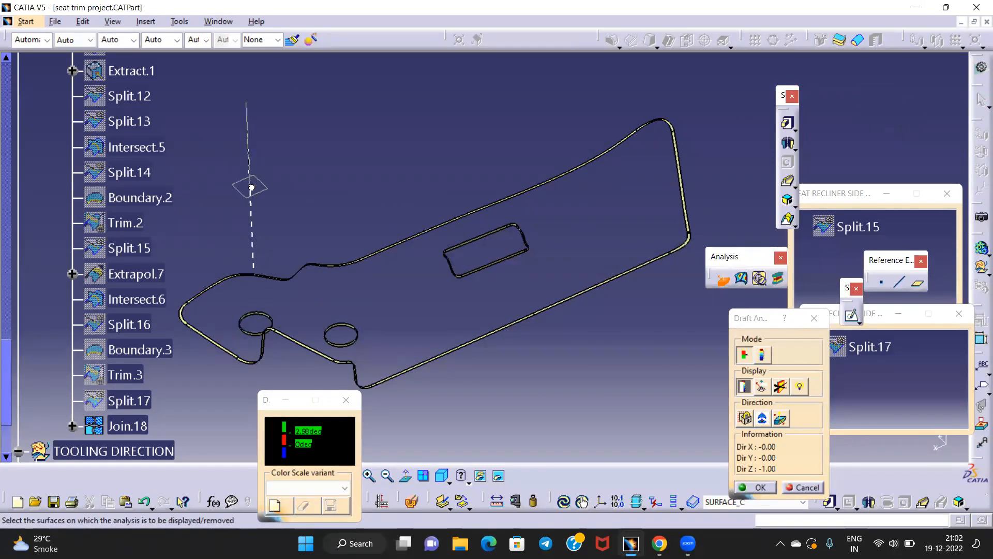
{"action": "left_click", "coordinate": [758, 422]}
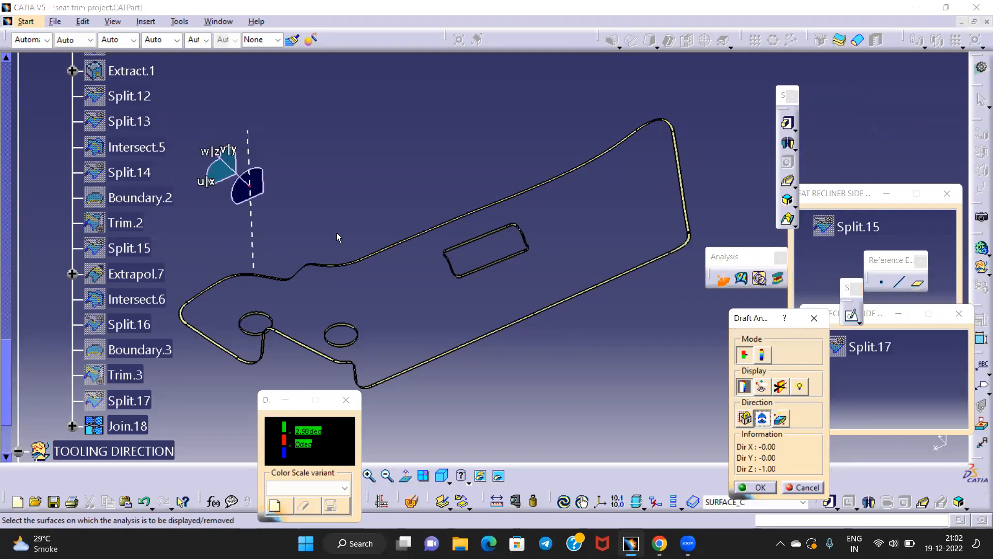
{"action": "left_click", "coordinate": [249, 186]}
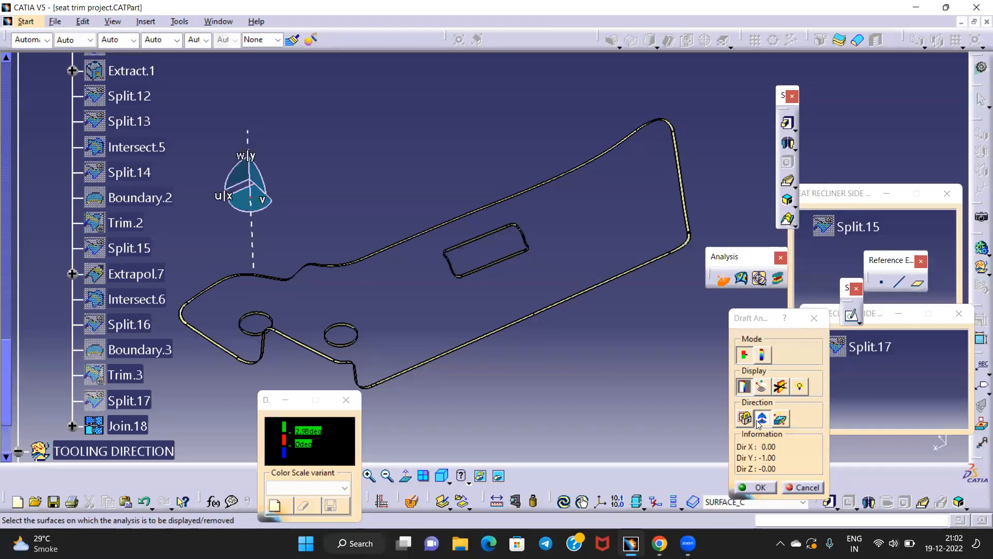
{"action": "left_click", "coordinate": [127, 426]}
Inspect the draft colouring along the ribbon and whole outline, then close the analysis
{"action": "middle_click_drag", "start_coordinate": [453, 406], "coordinate": [572, 302]}
{"action": "middle_click_drag", "start_coordinate": [492, 307], "coordinate": [605, 176]}
{"action": "middle_click_drag", "start_coordinate": [223, 199], "coordinate": [740, 278]}
{"action": "middle_click_drag", "start_coordinate": [436, 193], "coordinate": [614, 176]}
{"action": "middle_click_drag", "start_coordinate": [698, 259], "coordinate": [386, 232]}
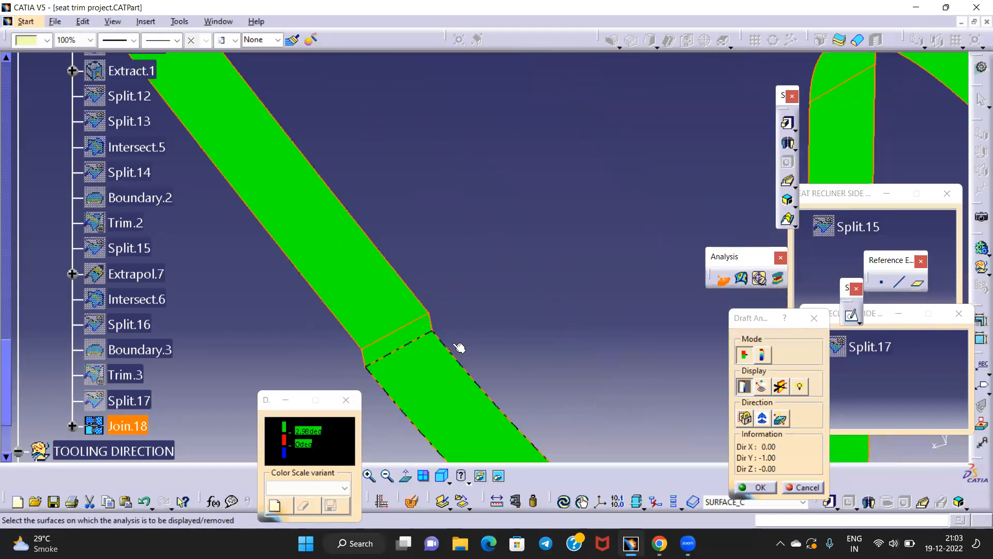
{"action": "middle_click_drag", "start_coordinate": [481, 193], "coordinate": [479, 311]}
{"action": "middle_click_drag", "start_coordinate": [606, 172], "coordinate": [367, 272]}
{"action": "middle_click_drag", "start_coordinate": [616, 229], "coordinate": [336, 228]}
{"action": "middle_click_drag", "start_coordinate": [336, 227], "coordinate": [336, 352]}
{"action": "middle_click_drag", "start_coordinate": [601, 247], "coordinate": [376, 342]}
{"action": "left_click", "coordinate": [814, 318]}
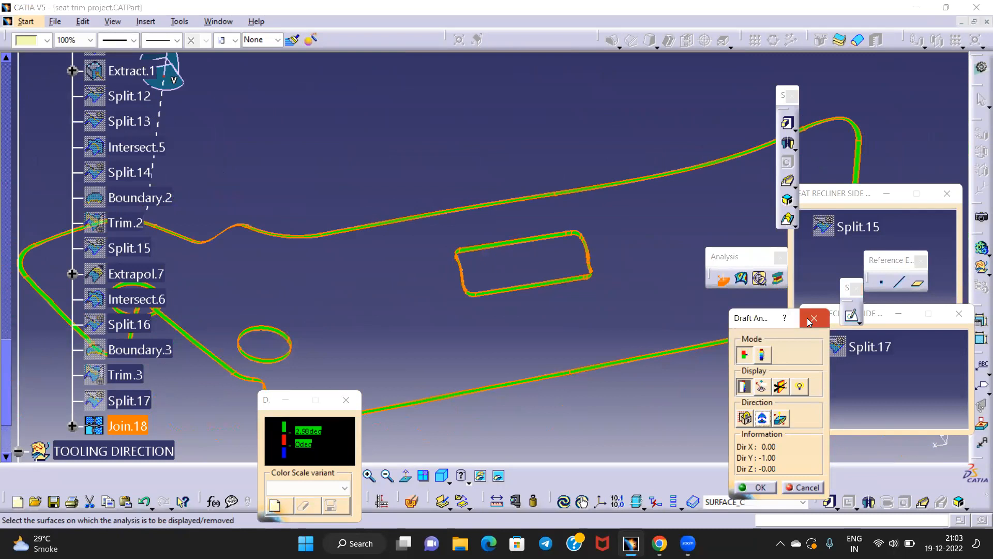
Show and re-hide Split.15, then show the Split.17 surface
{"action": "middle_click_drag", "start_coordinate": [313, 328], "coordinate": [499, 331]}
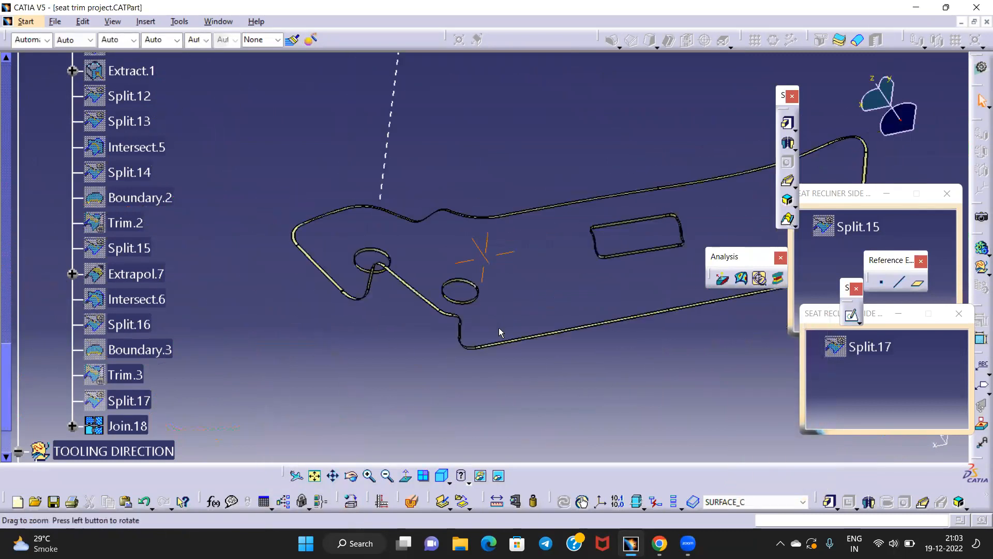
{"action": "right_click", "coordinate": [863, 225]}
{"action": "left_click", "coordinate": [901, 249]}
{"action": "middle_click_drag", "start_coordinate": [507, 289], "coordinate": [580, 297]}
{"action": "right_click", "coordinate": [859, 226]}
{"action": "left_click", "coordinate": [898, 256]}
{"action": "left_click", "coordinate": [861, 347]}
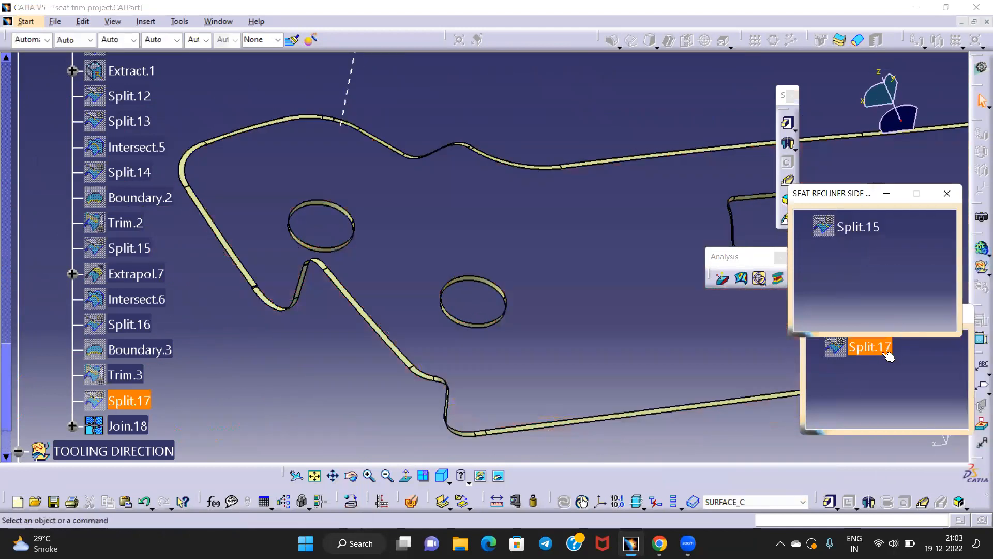
{"action": "right_click", "coordinate": [861, 346]}
{"action": "left_click", "coordinate": [903, 121]}
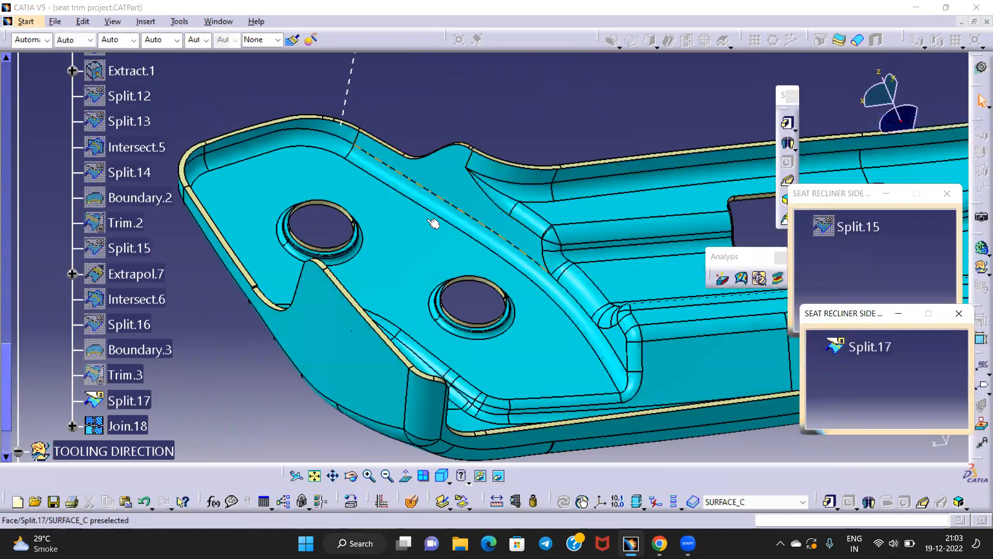
Collapse the C_SURFACE branch and make CONSTRUCTION ELEMENT the in-work object
{"action": "left_click", "coordinate": [9, 96]}
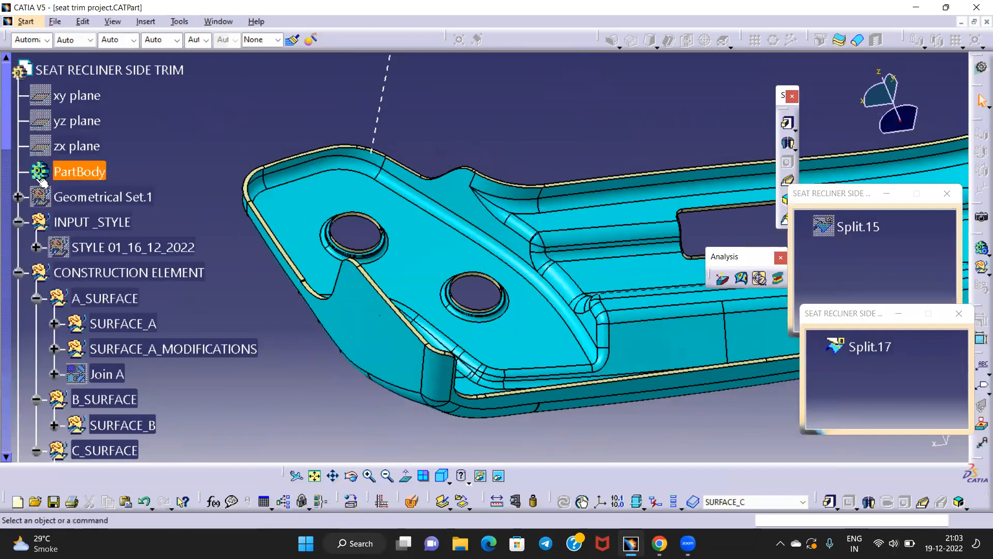
{"action": "scroll", "coordinate": [90, 249], "scroll_direction": "down", "scroll_amount": 2}
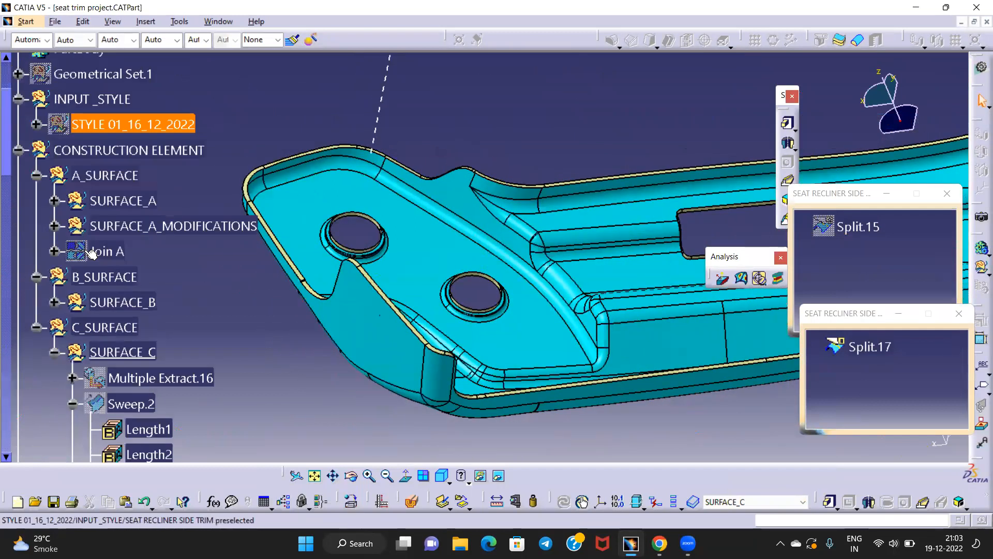
{"action": "left_click", "coordinate": [37, 327]}
{"action": "right_click", "coordinate": [119, 155]}
{"action": "left_click", "coordinate": [164, 248]}
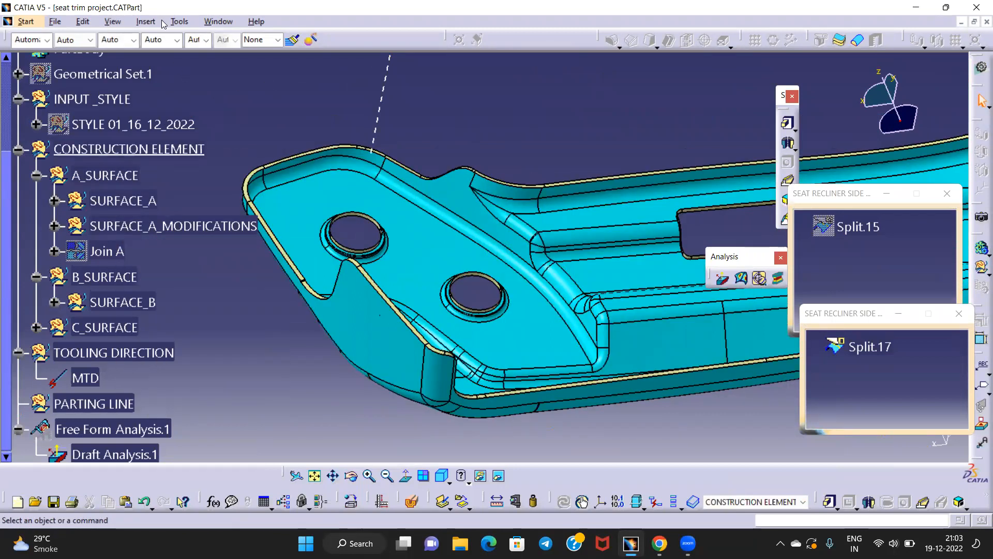
Insert a new geometrical set and rename it FINAL JOIN A+B+C
{"action": "left_click", "coordinate": [146, 22]}
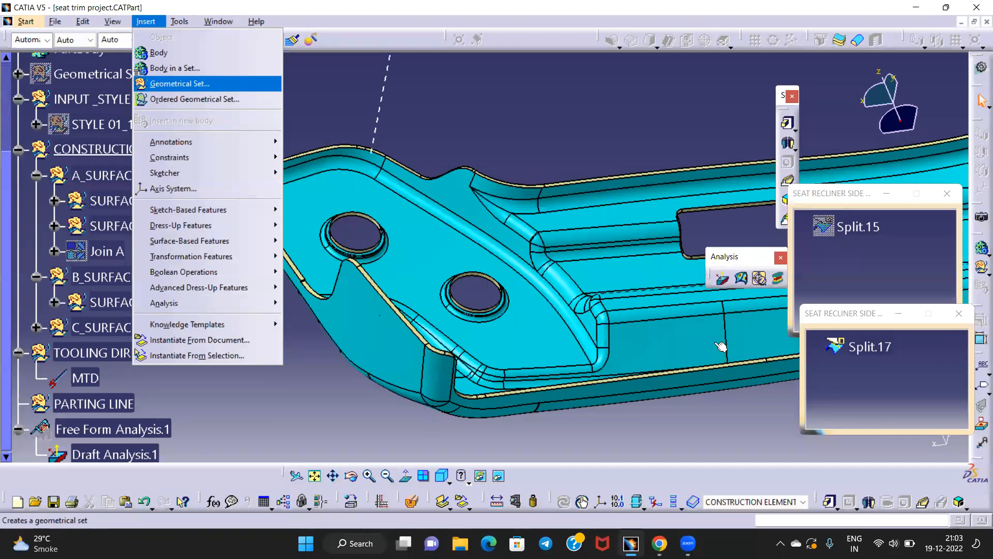
{"action": "left_click", "coordinate": [180, 84]}
{"action": "left_click", "coordinate": [875, 439]}
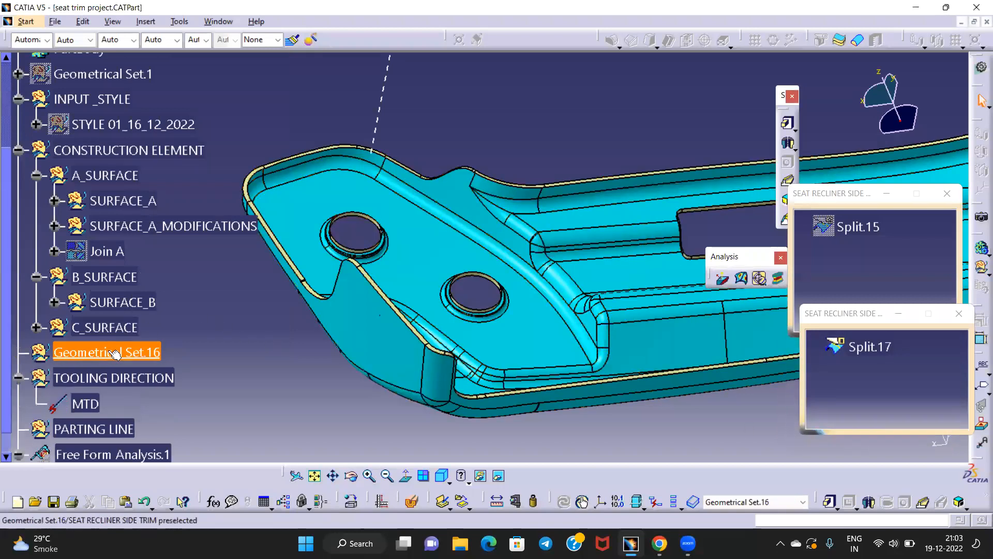
{"action": "right_click", "coordinate": [115, 353]}
{"action": "left_click", "coordinate": [150, 139]}
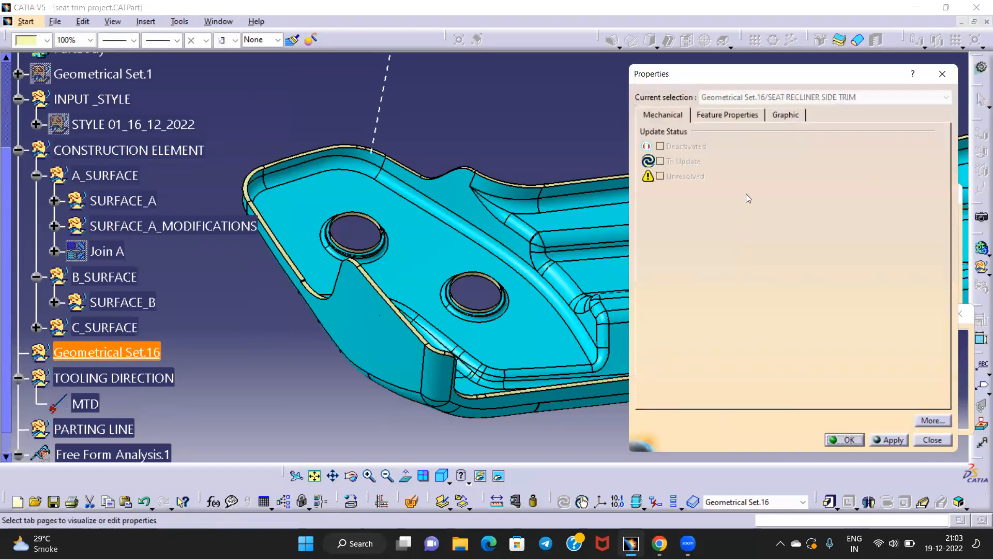
{"action": "left_click", "coordinate": [728, 115]}
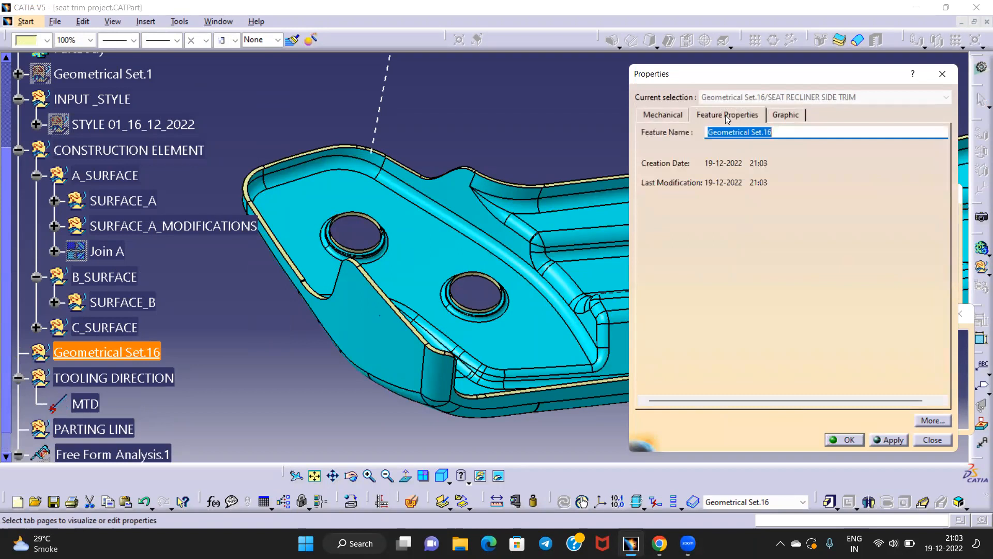
{"action": "type", "text": "FINAL JOIN A+B+C"}
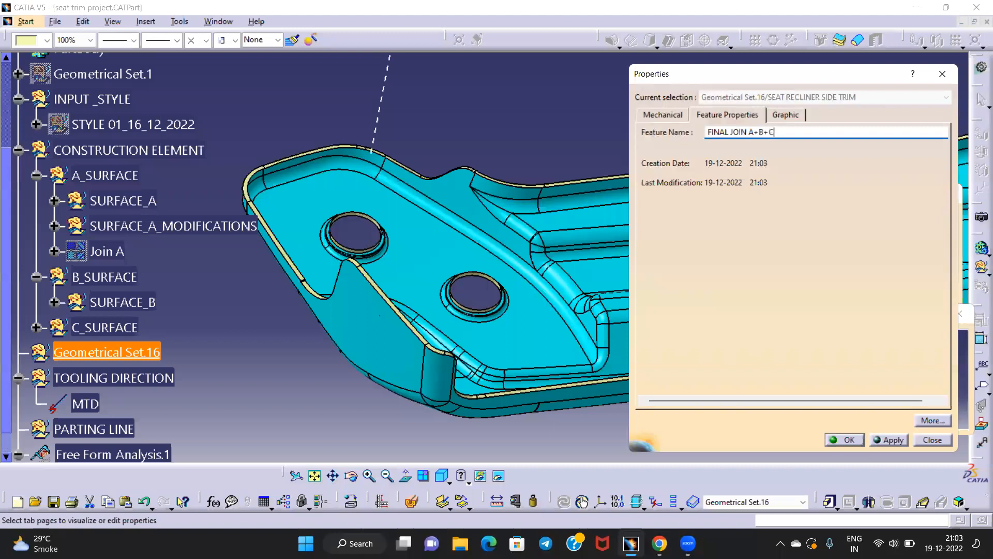
{"action": "left_click", "coordinate": [846, 440]}
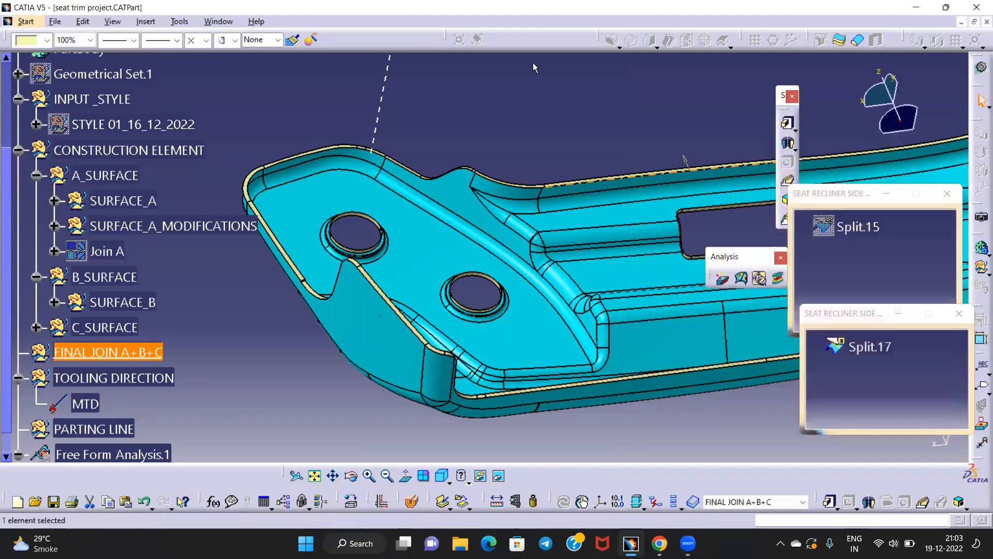
Move FINAL JOIN A+B+C under CONSTRUCTION ELEMENT and make it the in-work object
{"action": "left_click_drag", "start_coordinate": [117, 214], "coordinate": [117, 152]}
{"action": "left_click", "coordinate": [235, 331]}
{"action": "middle_click_drag", "start_coordinate": [444, 257], "coordinate": [444, 236]}
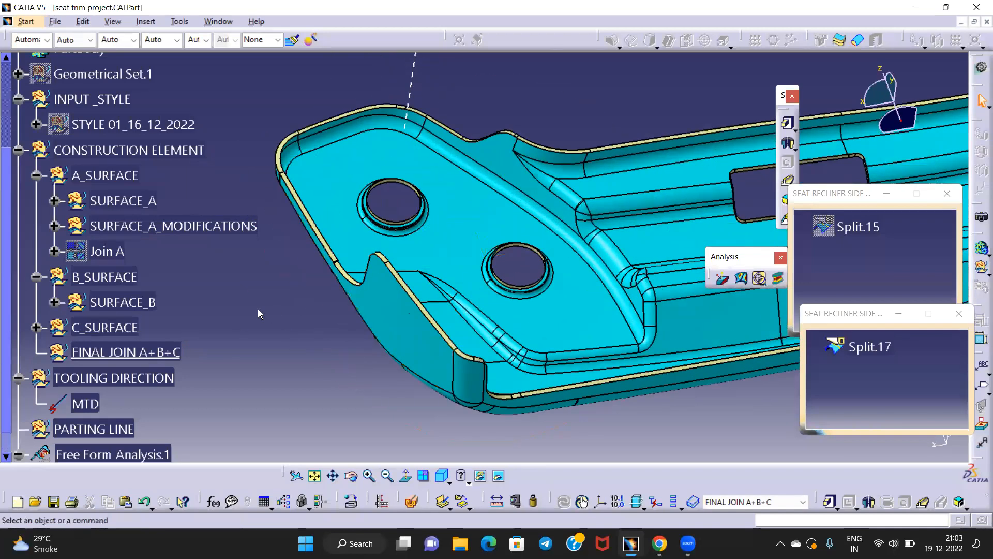
{"action": "right_click", "coordinate": [155, 352]}
{"action": "left_click", "coordinate": [207, 176]}
Show Split.15 again and re-confirm FINAL JOIN A+B+C as the in-work object
{"action": "right_click", "coordinate": [856, 227]}
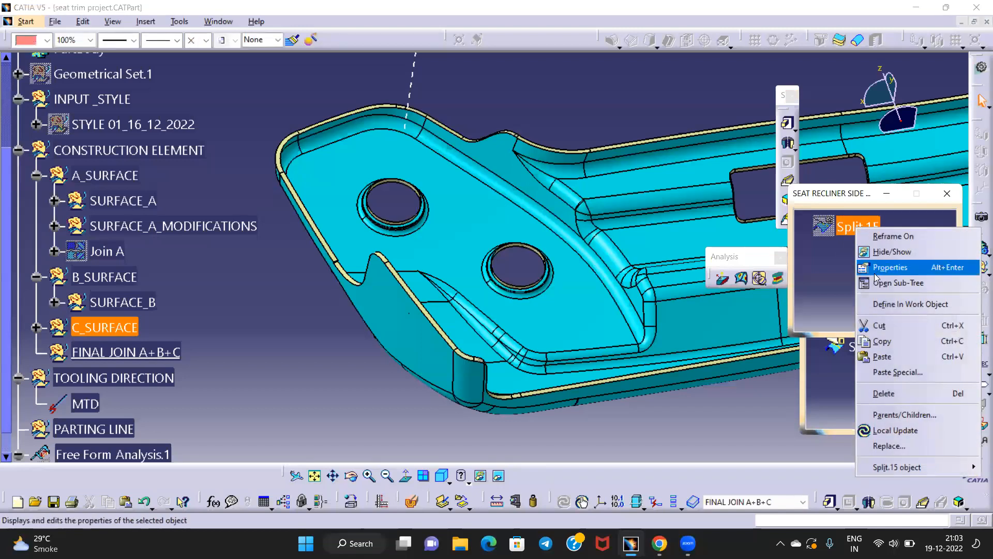
{"action": "left_click", "coordinate": [891, 251]}
{"action": "right_click", "coordinate": [865, 346]}
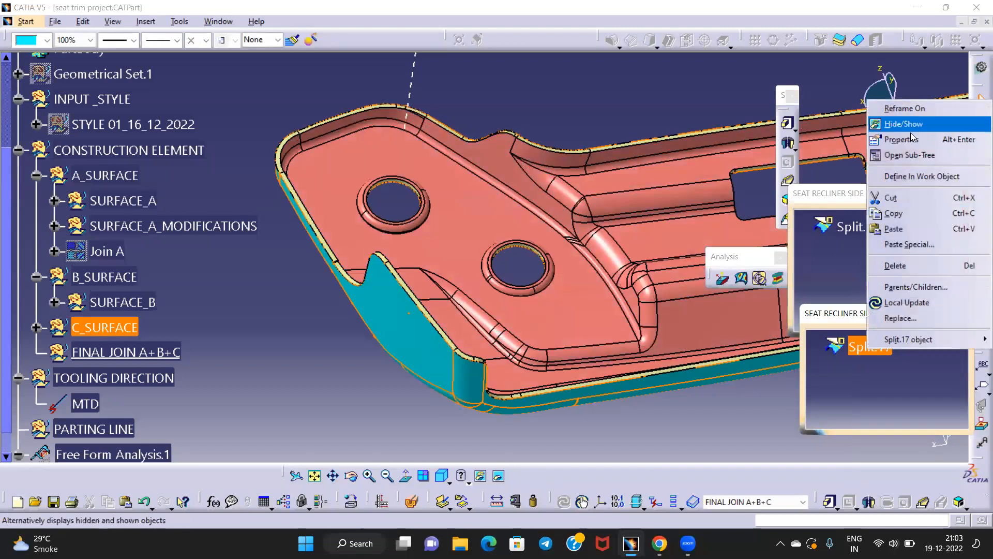
{"action": "left_click", "coordinate": [287, 423]}
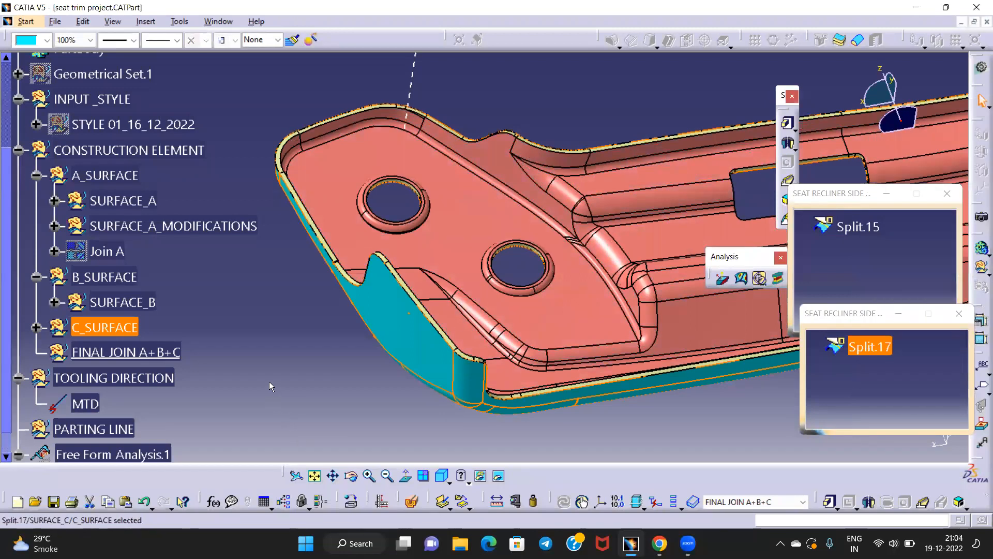
{"action": "left_click", "coordinate": [269, 381]}
{"action": "middle_click_drag", "start_coordinate": [535, 285], "coordinate": [510, 246]}
{"action": "right_click", "coordinate": [145, 351]}
{"action": "left_click", "coordinate": [215, 175]}
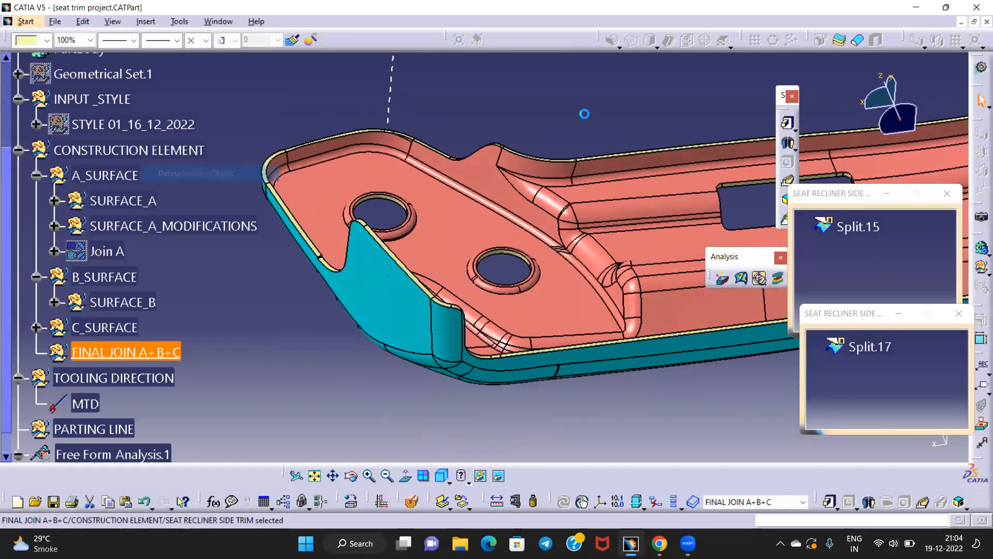
Switch to Generative Shape Design and start a new Join
{"action": "left_click", "coordinate": [979, 72]}
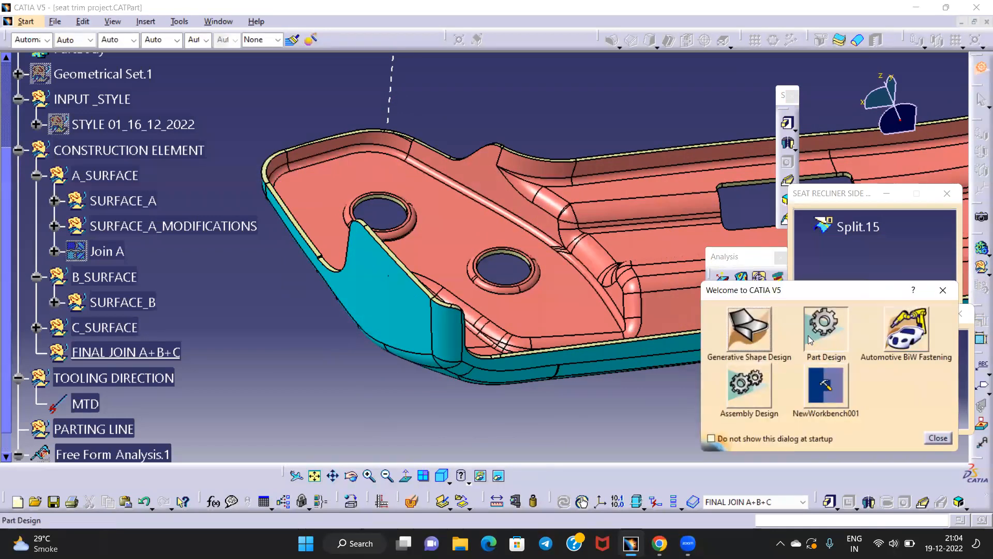
{"action": "left_click", "coordinate": [690, 329]}
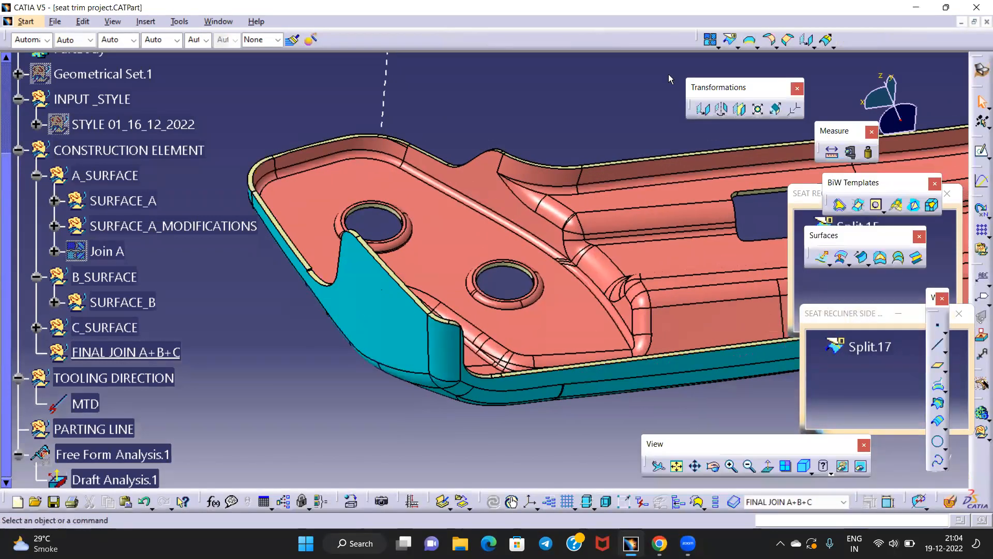
{"action": "left_click", "coordinate": [712, 39]}
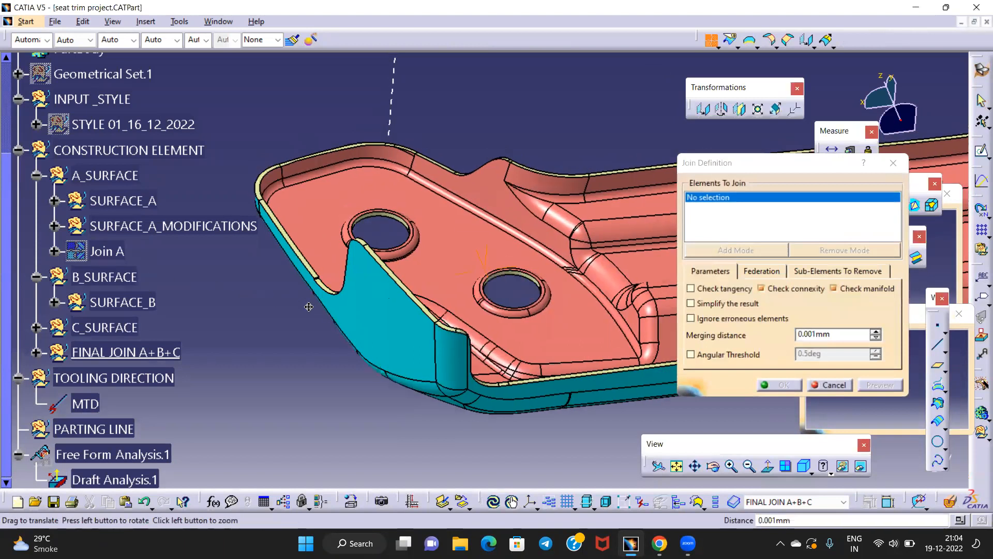
Cancel the empty Join and make FINAL JOIN A+B+C the working set
{"action": "left_click", "coordinate": [893, 165]}
{"action": "middle_click_drag", "start_coordinate": [374, 309], "coordinate": [437, 201]}
{"action": "middle_click_drag", "start_coordinate": [352, 273], "coordinate": [284, 345]}
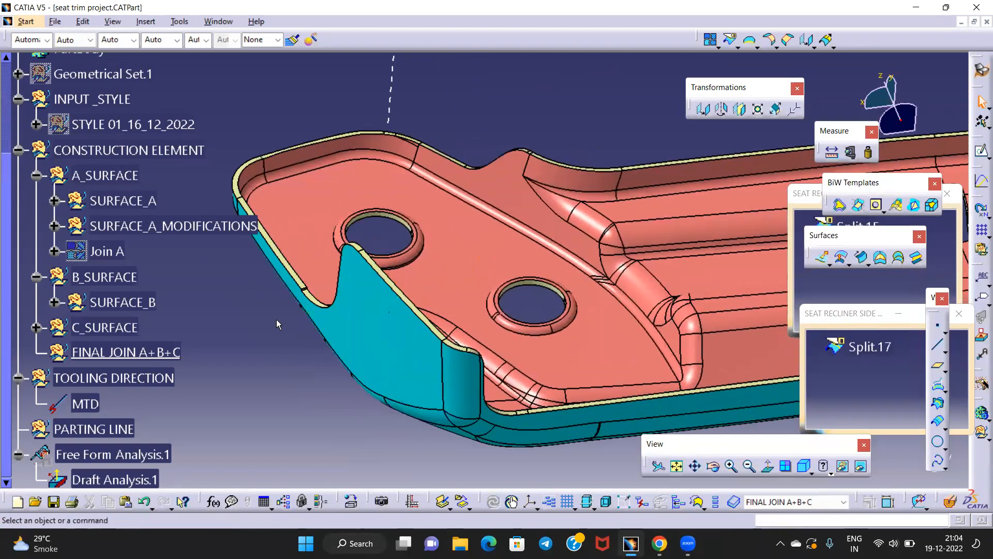
{"action": "right_click", "coordinate": [162, 355]}
{"action": "left_click", "coordinate": [212, 178]}
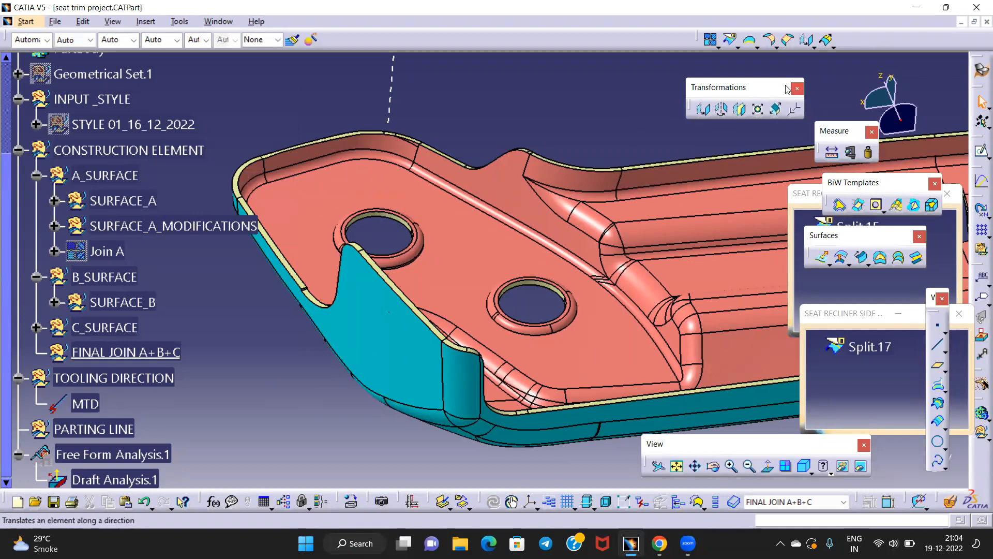
Reposition the part and floating Split.15 window, then open the Intersection tool
{"action": "left_click", "coordinate": [739, 48]}
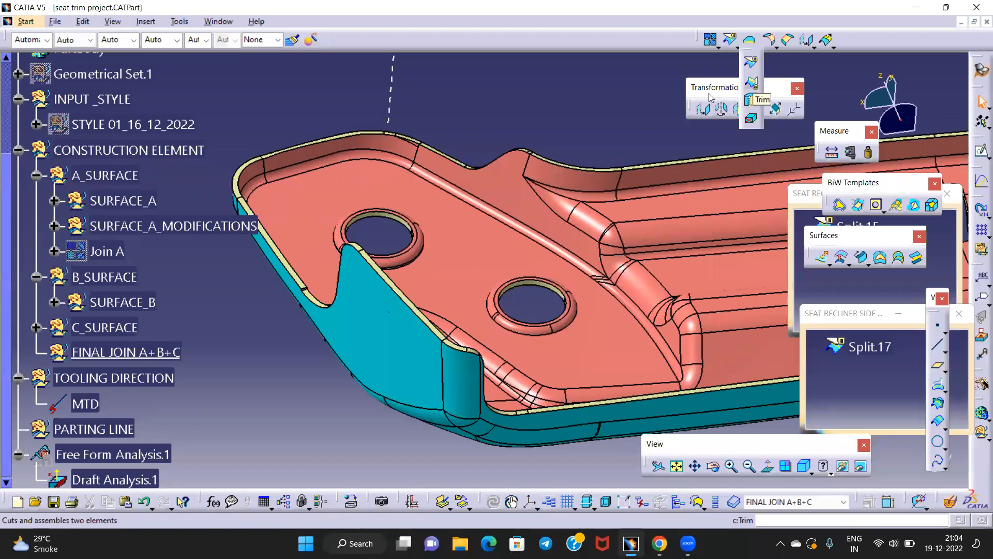
{"action": "left_click", "coordinate": [774, 161]}
{"action": "middle_click_drag", "start_coordinate": [388, 305], "coordinate": [450, 277]}
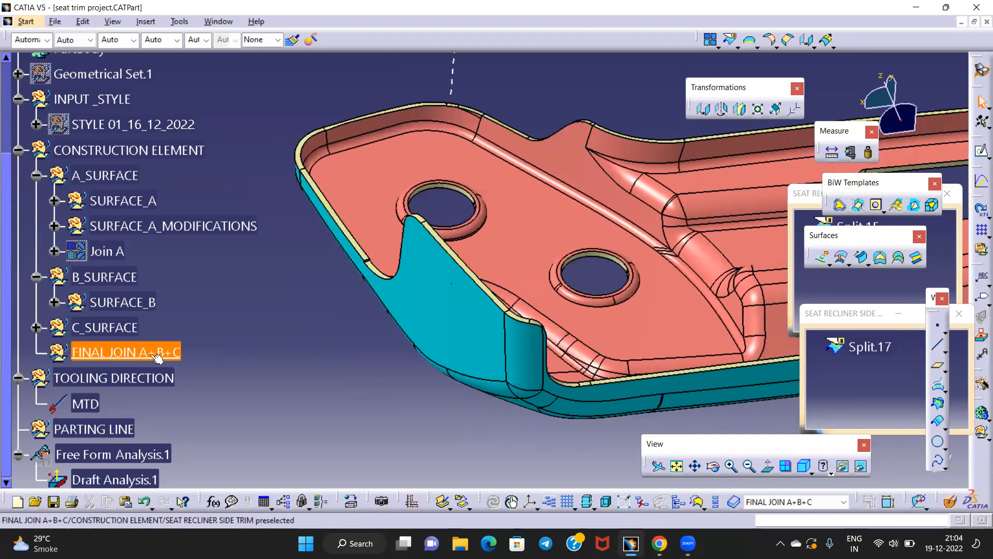
{"action": "middle_click_drag", "start_coordinate": [423, 314], "coordinate": [362, 218]}
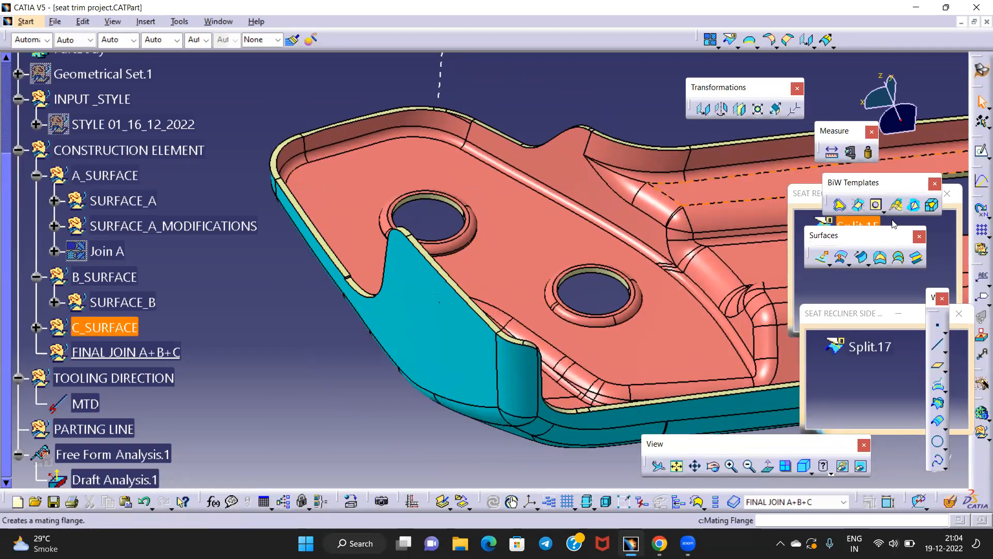
{"action": "left_click_drag", "start_coordinate": [938, 193], "coordinate": [861, 256]}
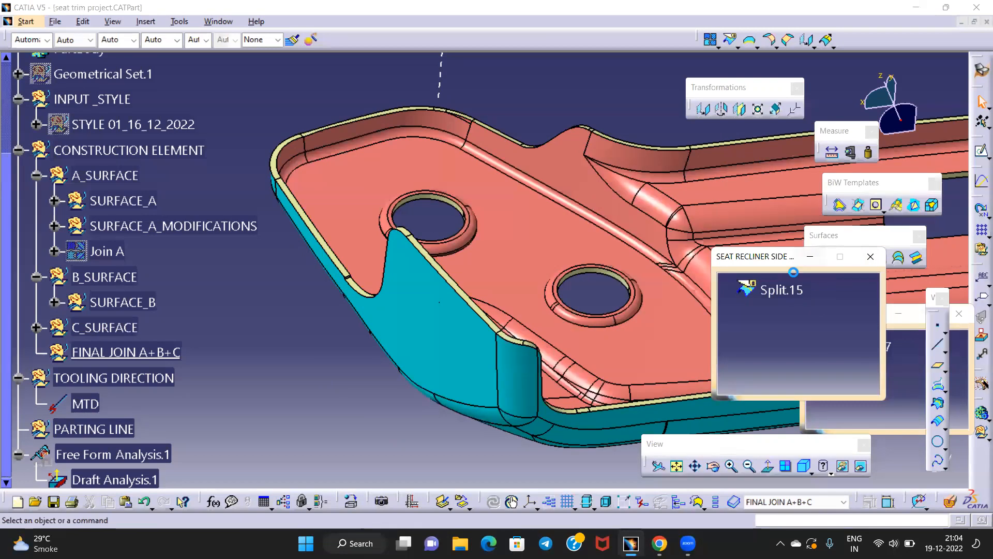
{"action": "left_click_drag", "start_coordinate": [794, 261], "coordinate": [820, 315]}
{"action": "left_click", "coordinate": [935, 305]}
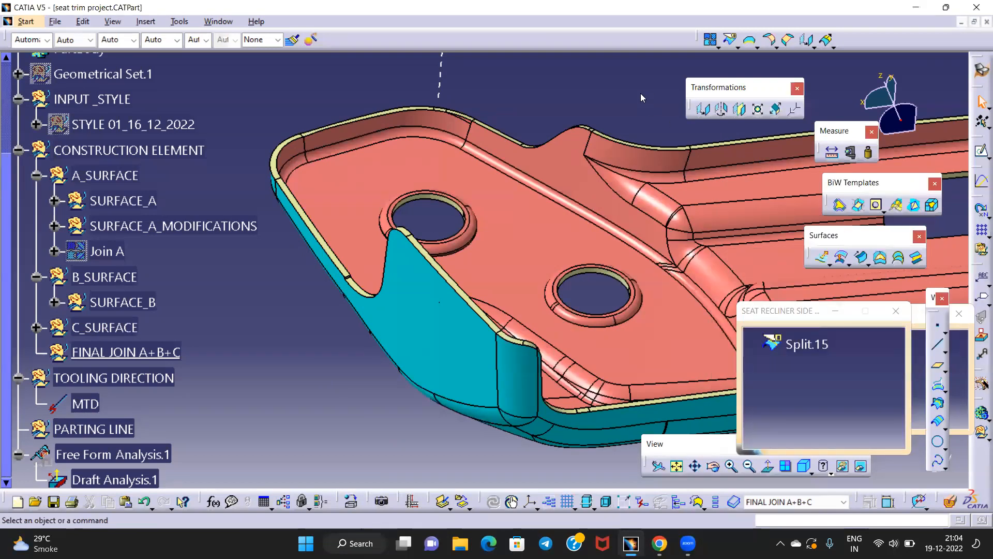
{"action": "left_click_drag", "start_coordinate": [640, 93], "coordinate": [642, 95]}
{"action": "left_click", "coordinate": [651, 210]}
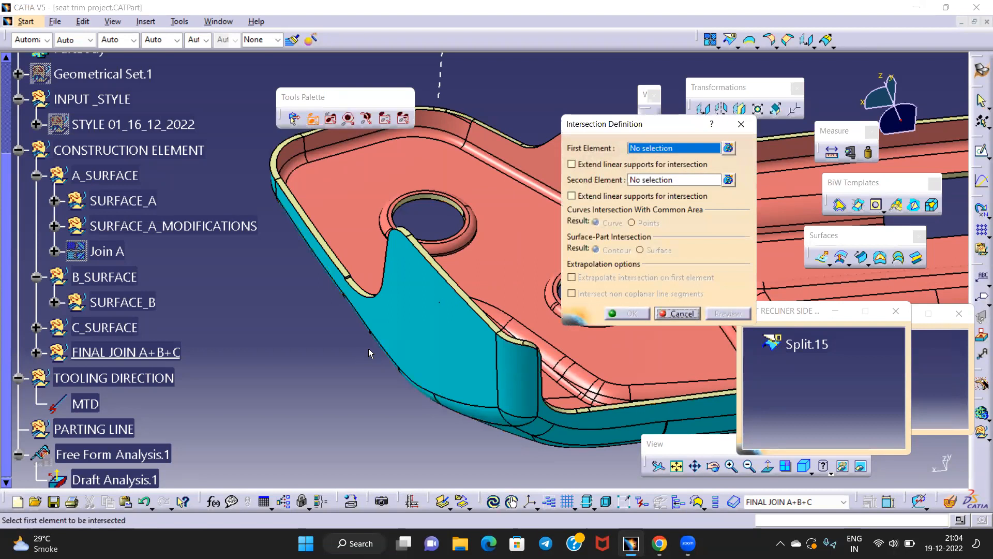
Intersect Split.17 with Join.18, inspect the result, and close Multi-Result Management
{"action": "left_click", "coordinate": [413, 312]}
{"action": "middle_click_drag", "start_coordinate": [296, 345], "coordinate": [472, 262]}
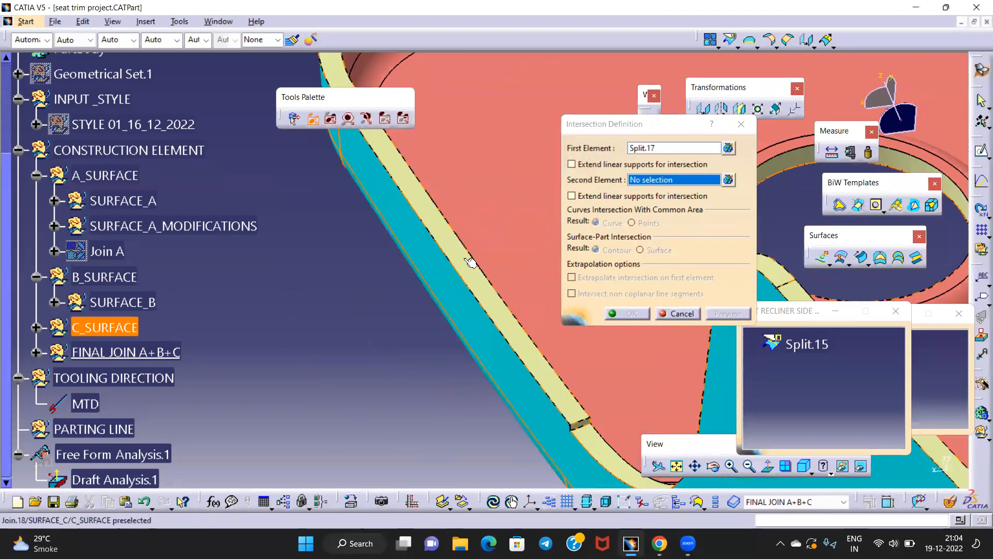
{"action": "left_click", "coordinate": [473, 262]}
{"action": "middle_click_drag", "start_coordinate": [453, 331], "coordinate": [313, 334]}
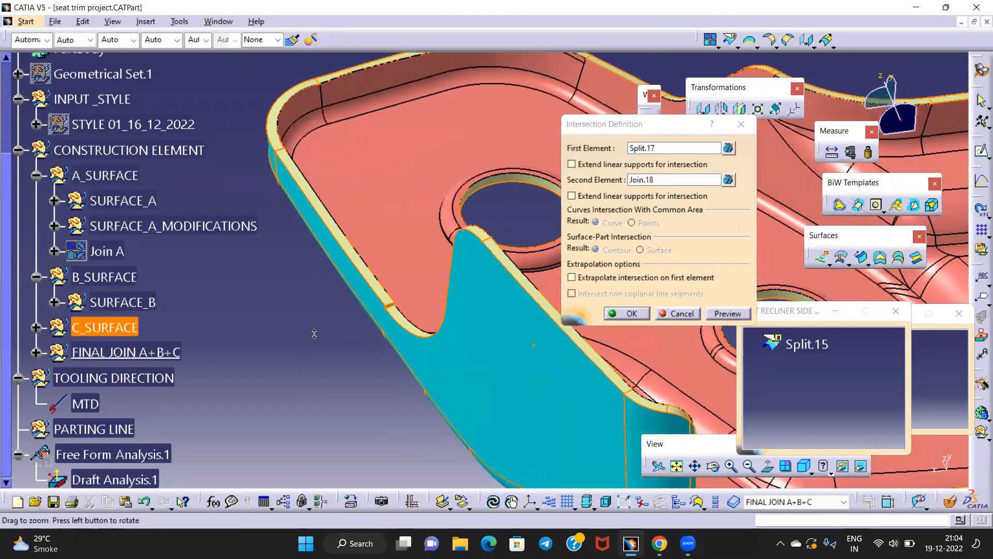
{"action": "left_click", "coordinate": [621, 312]}
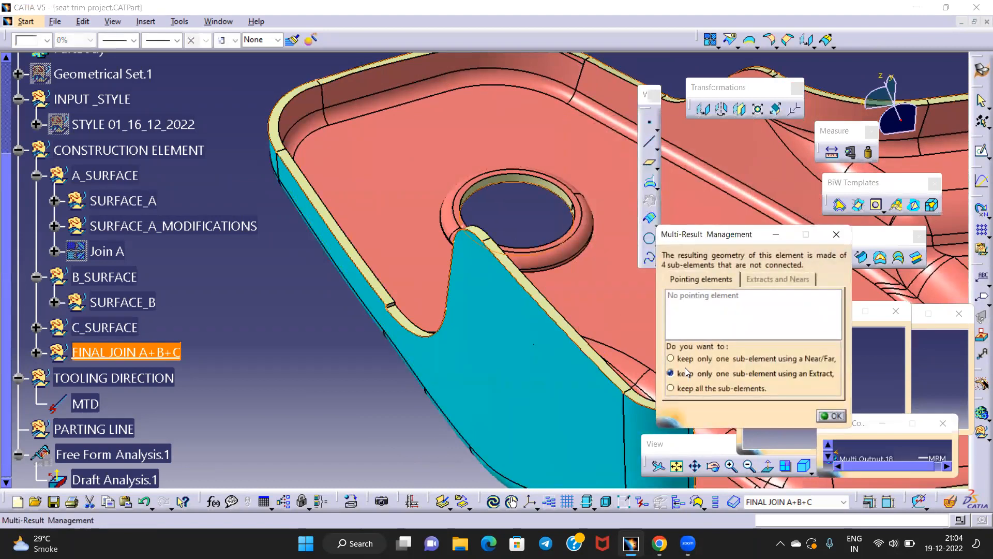
{"action": "middle_click_drag", "start_coordinate": [486, 308], "coordinate": [426, 381]}
{"action": "middle_click_drag", "start_coordinate": [629, 342], "coordinate": [523, 362]}
{"action": "middle_click_drag", "start_coordinate": [641, 360], "coordinate": [375, 365]}
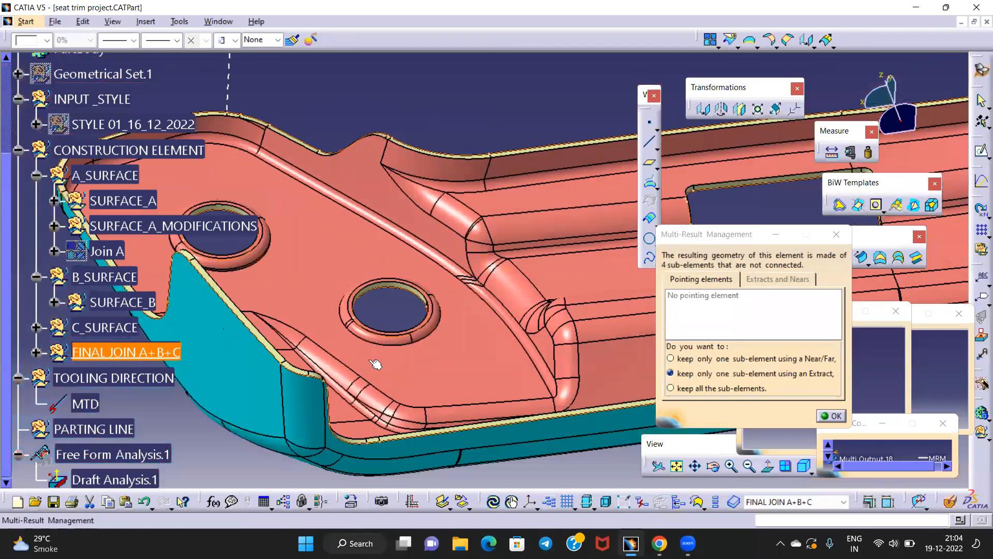
{"action": "middle_click_drag", "start_coordinate": [379, 329], "coordinate": [634, 288]}
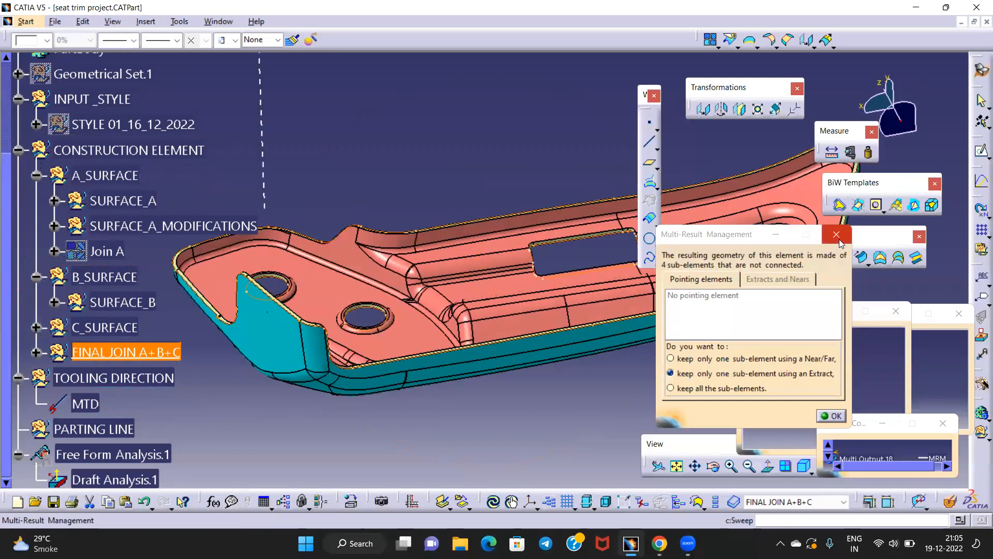
{"action": "left_click", "coordinate": [836, 234]}
Delete the four-piece Intersect.7 result from FINAL JOIN A+B+C
{"action": "middle_click_drag", "start_coordinate": [119, 331], "coordinate": [200, 334]}
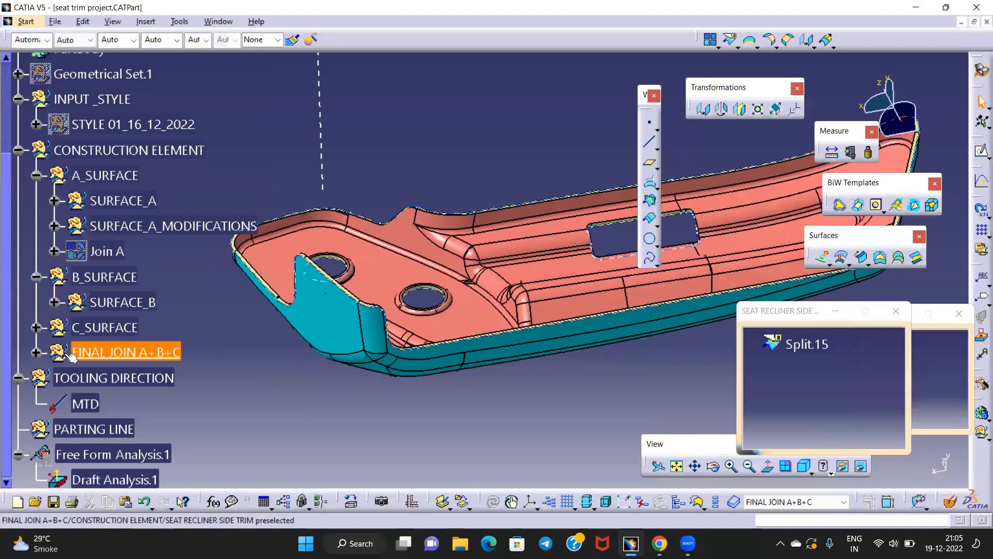
{"action": "left_click", "coordinate": [35, 352]}
{"action": "right_click", "coordinate": [134, 378]}
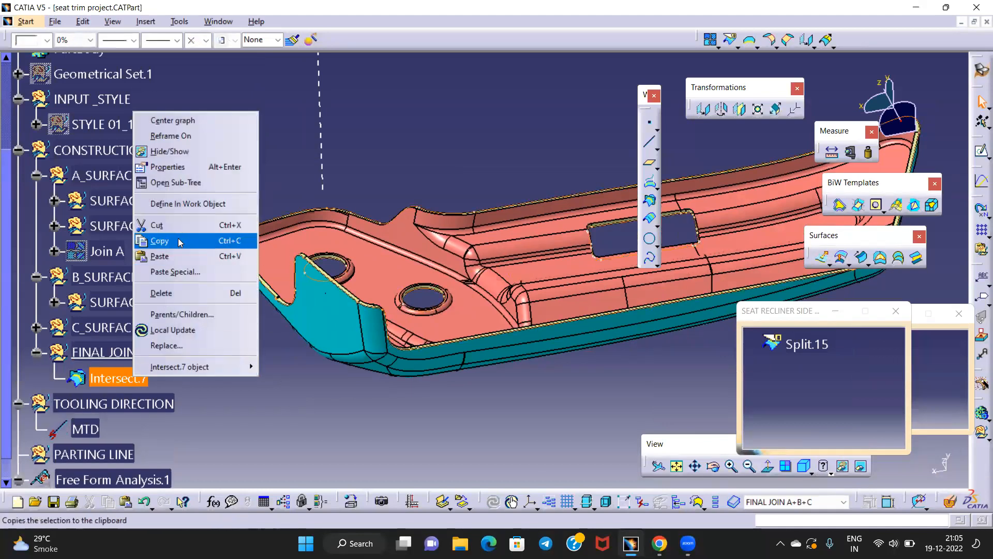
{"action": "left_click", "coordinate": [171, 292]}
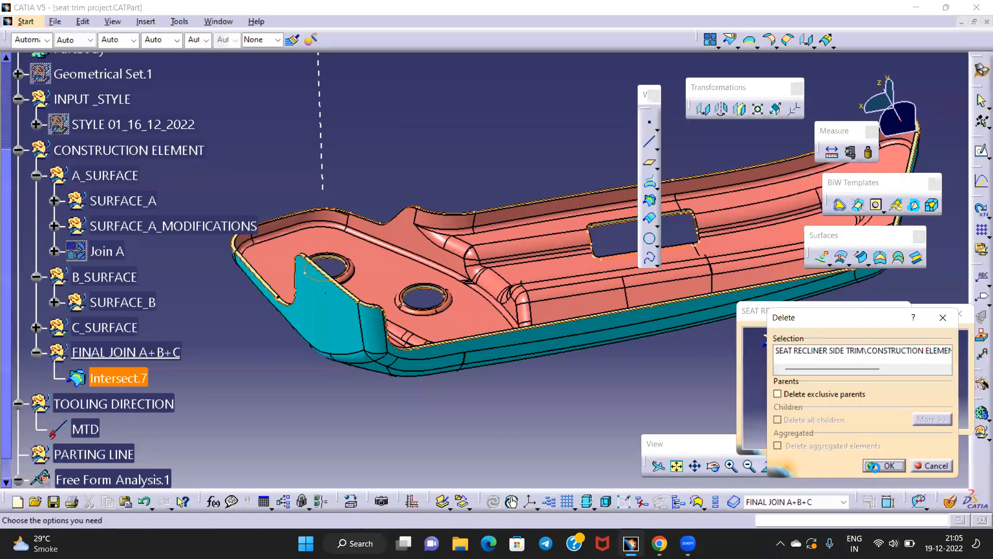
{"action": "left_click", "coordinate": [875, 467]}
{"action": "middle_click_drag", "start_coordinate": [534, 339], "coordinate": [531, 353]}
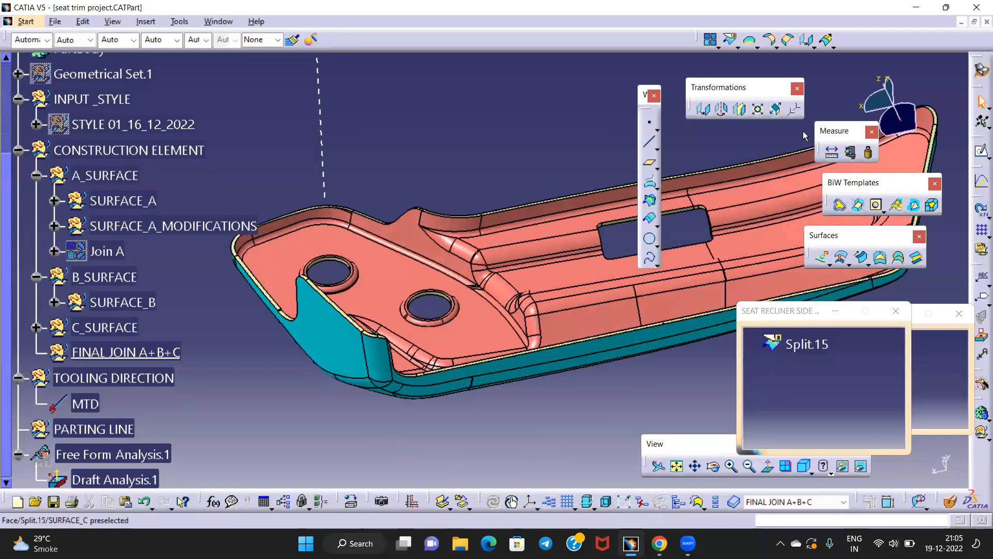
{"action": "middle_click_drag", "start_coordinate": [412, 280], "coordinate": [437, 305]}
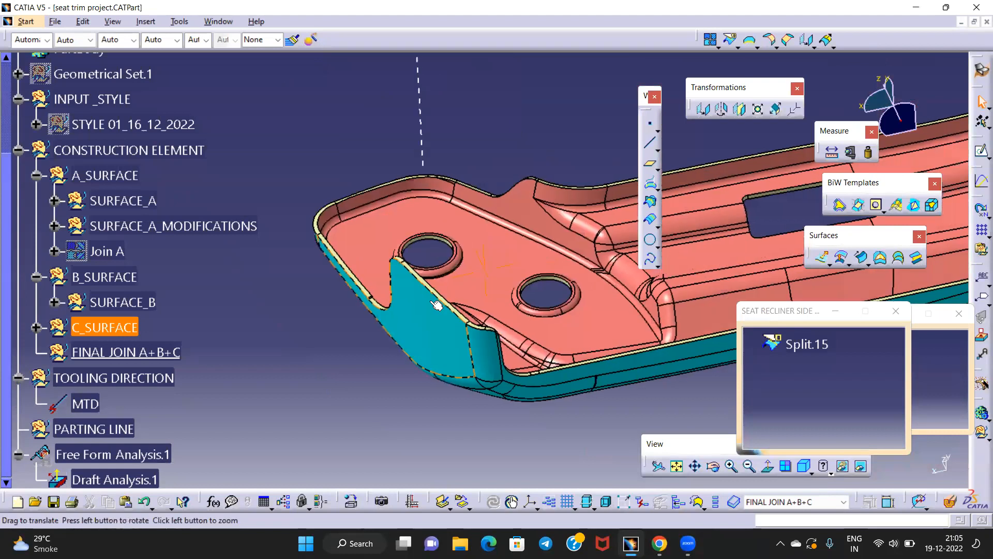
{"action": "left_click", "coordinate": [730, 40]}
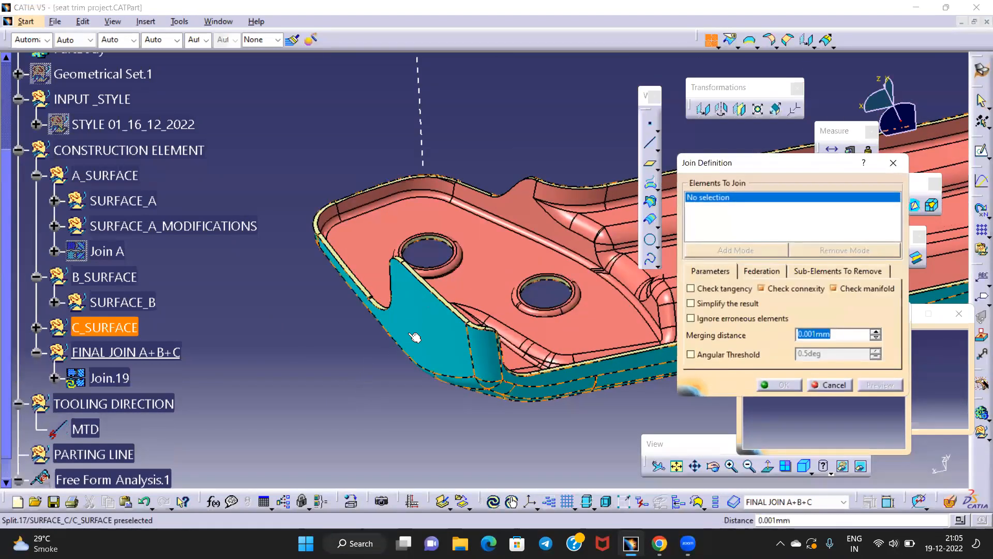
Join Split.17, Split.15 and Join.18 into Join.19 with a 0.01mm merging distance
{"action": "left_click", "coordinate": [412, 313]}
{"action": "middle_click_drag", "start_coordinate": [508, 298], "coordinate": [468, 247]}
{"action": "left_click", "coordinate": [457, 303]}
{"action": "middle_click_drag", "start_coordinate": [458, 303], "coordinate": [421, 253]}
{"action": "left_click", "coordinate": [36, 329]}
{"action": "scroll", "coordinate": [158, 375], "scroll_direction": "down", "scroll_amount": 10}
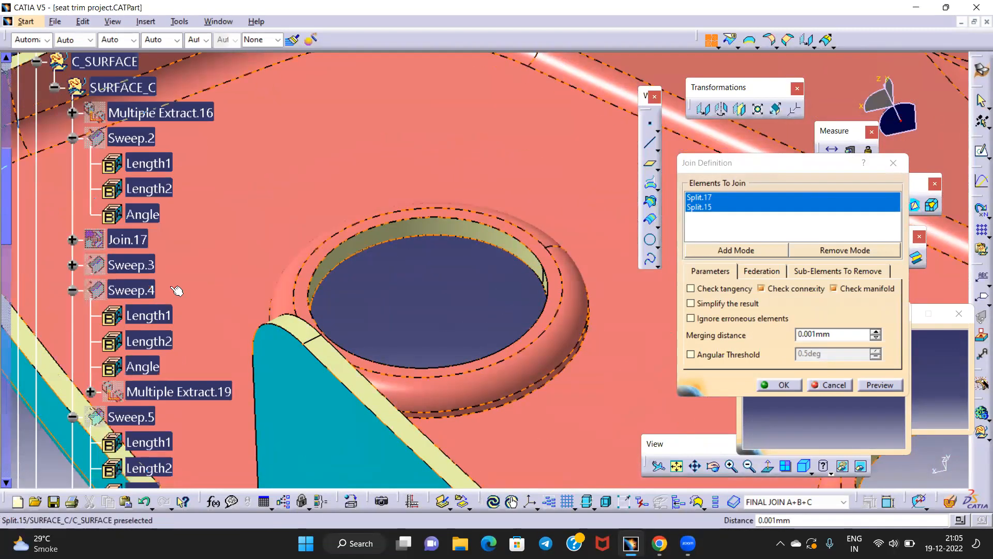
{"action": "scroll", "coordinate": [158, 375], "scroll_direction": "down", "scroll_amount": 8}
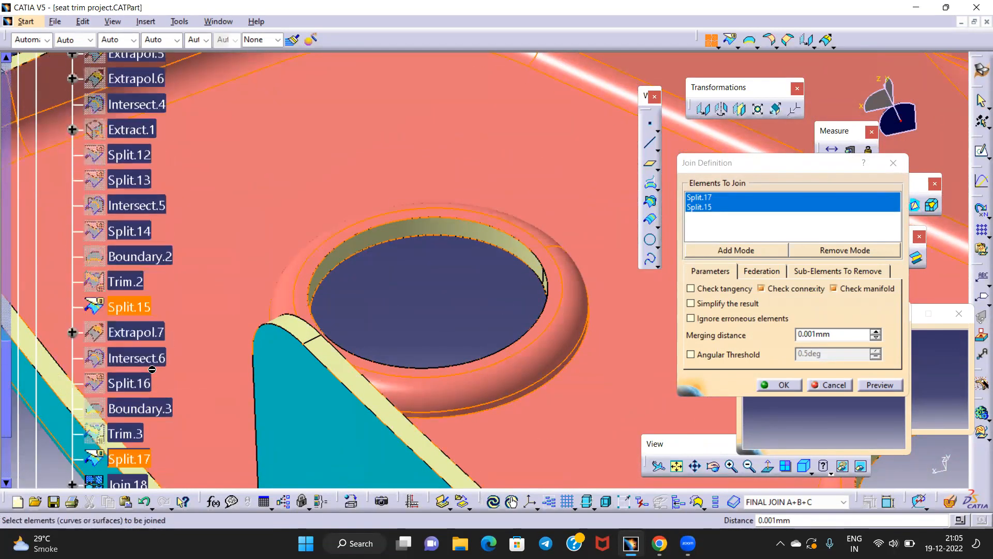
{"action": "left_click", "coordinate": [134, 356]}
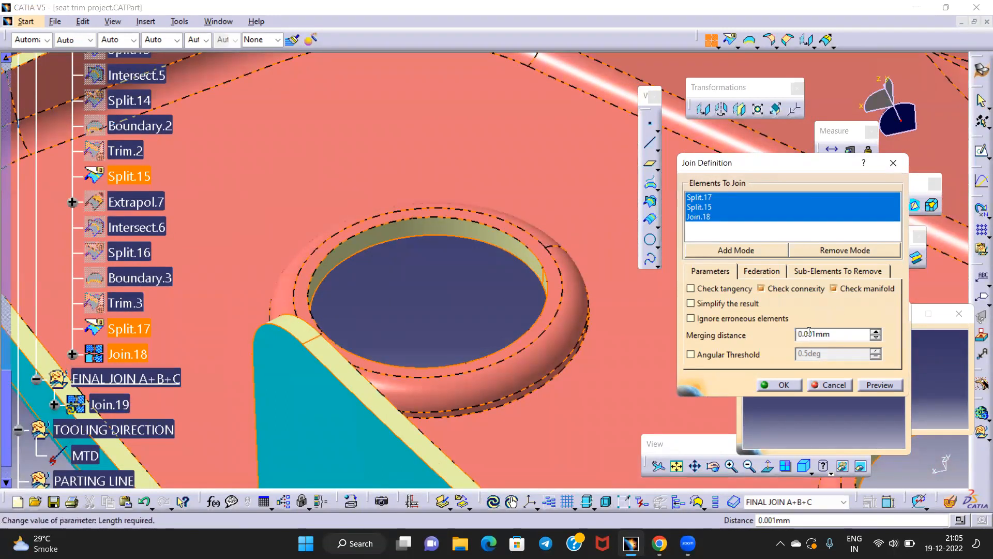
{"action": "left_click", "coordinate": [873, 386]}
{"action": "middle_click_drag", "start_coordinate": [444, 260], "coordinate": [419, 313]}
{"action": "left_click", "coordinate": [772, 386]}
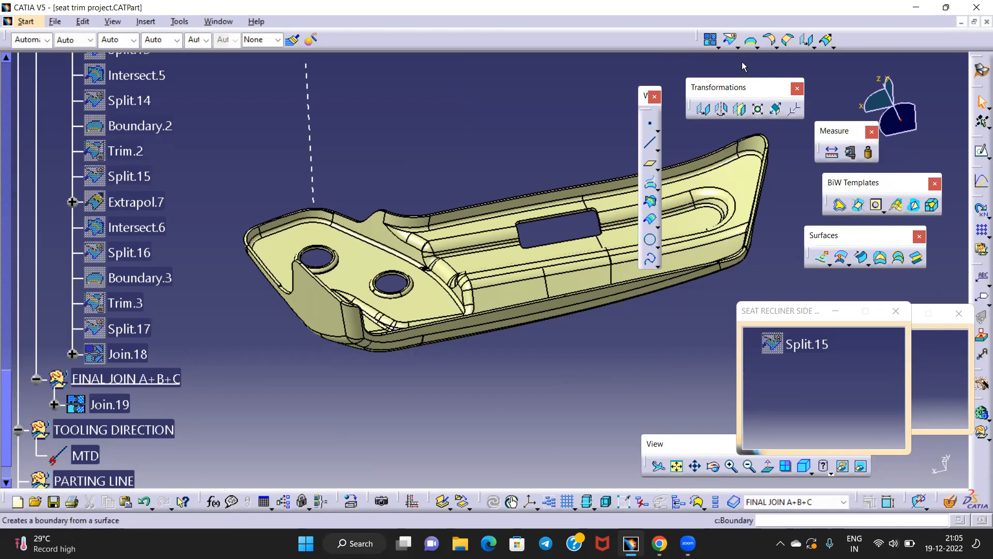
{"action": "left_click", "coordinate": [750, 40]}
Pick an edge of Join.19 for the boundary and inspect the flange and holes
{"action": "left_click", "coordinate": [499, 318]}
{"action": "middle_click_drag", "start_coordinate": [444, 269], "coordinate": [438, 5]}
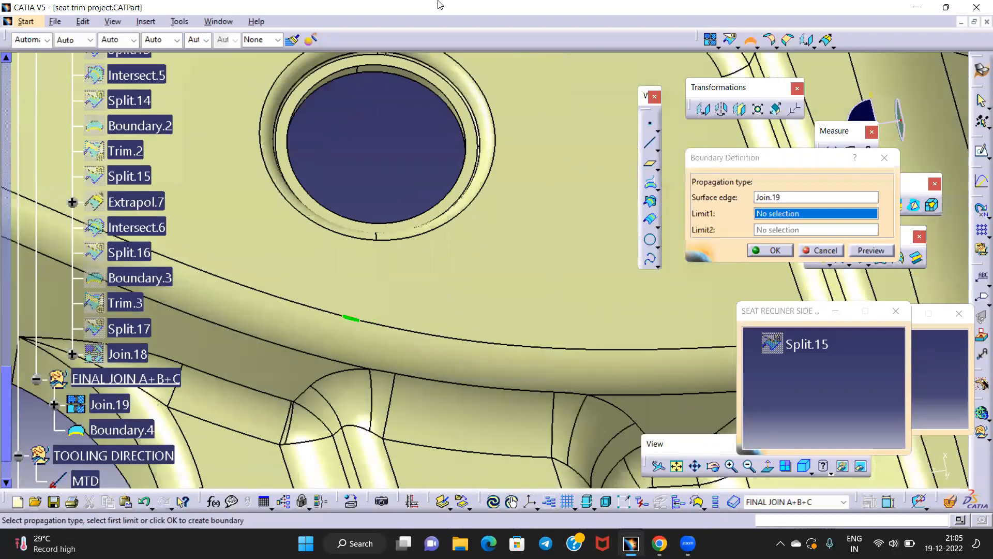
{"action": "middle_click_drag", "start_coordinate": [455, 321], "coordinate": [484, 334]}
{"action": "middle_click_drag", "start_coordinate": [481, 217], "coordinate": [470, 414]}
{"action": "middle_click_drag", "start_coordinate": [461, 232], "coordinate": [492, 281]}
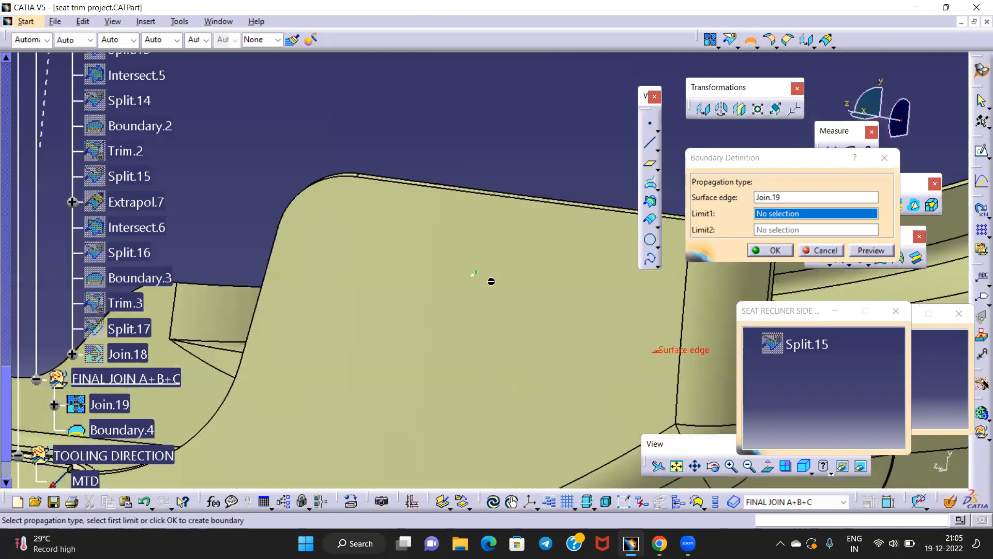
{"action": "middle_click_drag", "start_coordinate": [433, 288], "coordinate": [368, 362]}
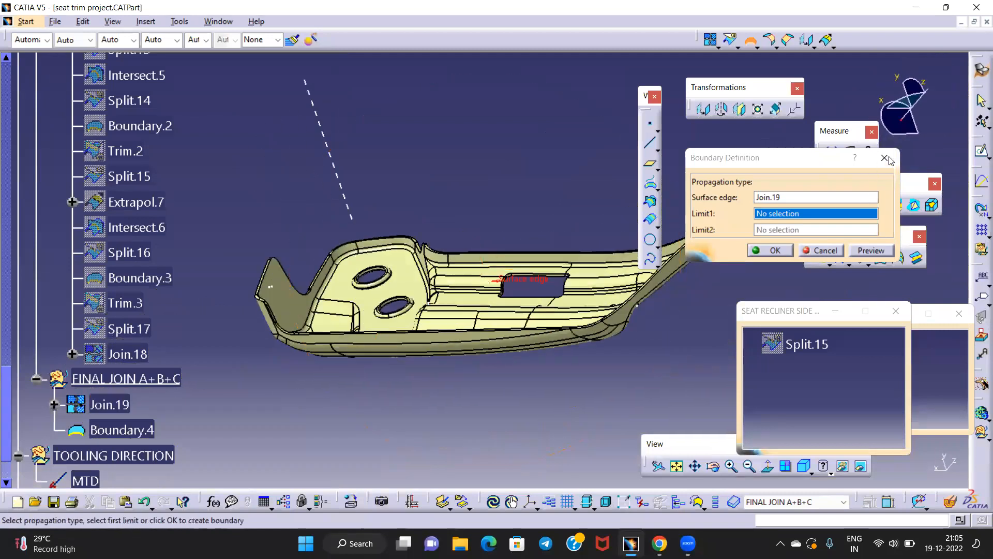
{"action": "middle_click_drag", "start_coordinate": [456, 305], "coordinate": [476, 358]}
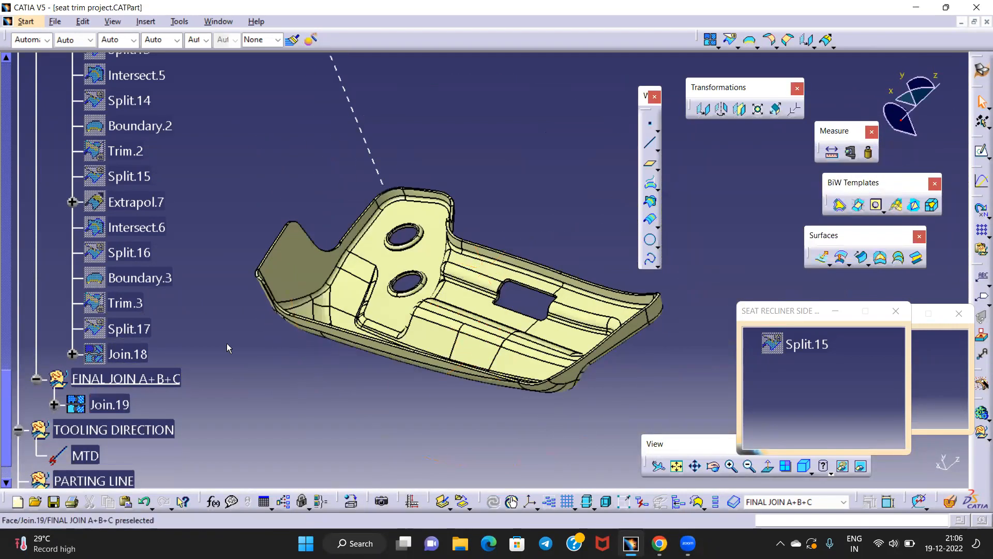
Collapse the SURFACE_C branch, turn the part to a tilted top view, and open the workbench chooser
{"action": "left_click", "coordinate": [11, 97]}
{"action": "scroll", "coordinate": [51, 305], "scroll_direction": "down", "scroll_amount": 5}
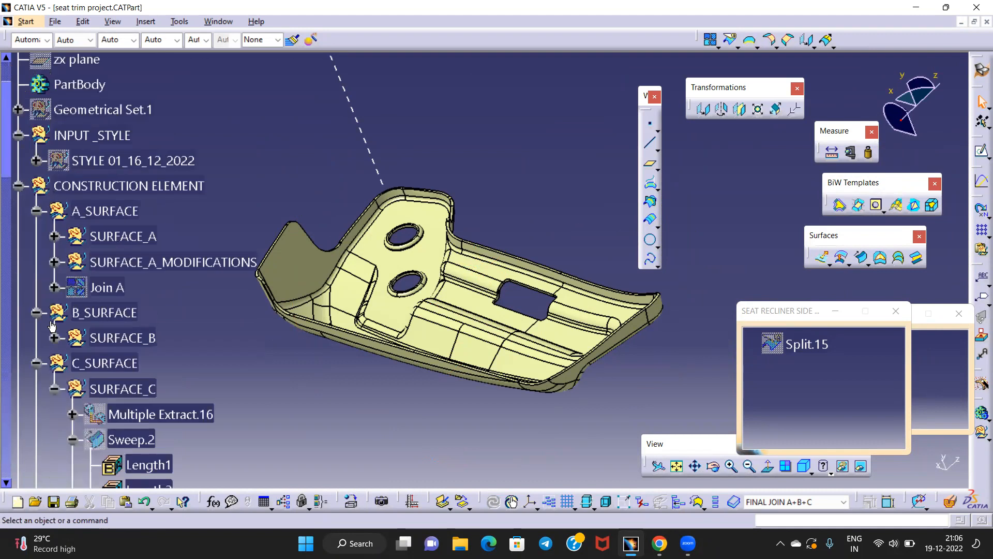
{"action": "scroll", "coordinate": [45, 205], "scroll_direction": "down", "scroll_amount": 2}
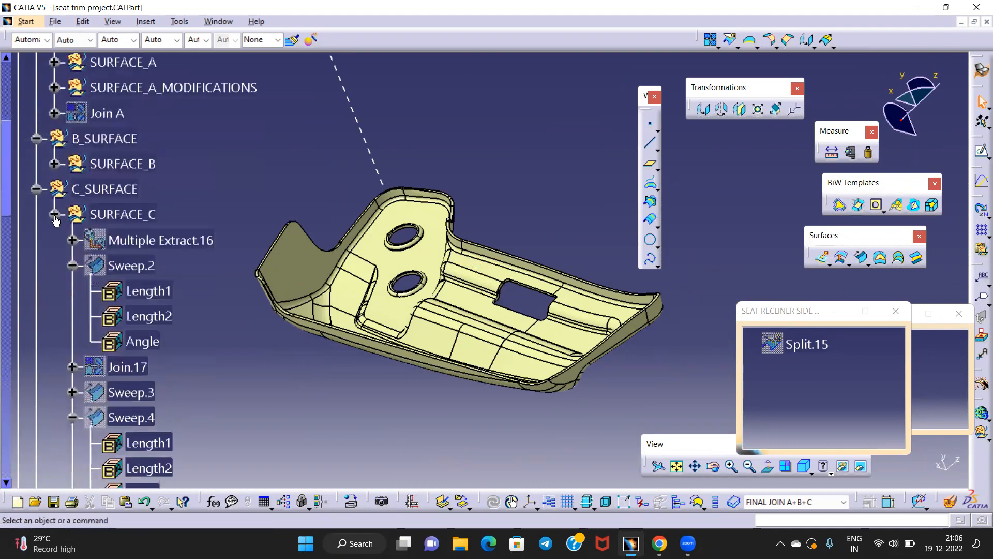
{"action": "left_click", "coordinate": [55, 214]}
{"action": "middle_click_drag", "start_coordinate": [455, 296], "coordinate": [438, 239]}
{"action": "middle_click_drag", "start_coordinate": [607, 295], "coordinate": [543, 321]}
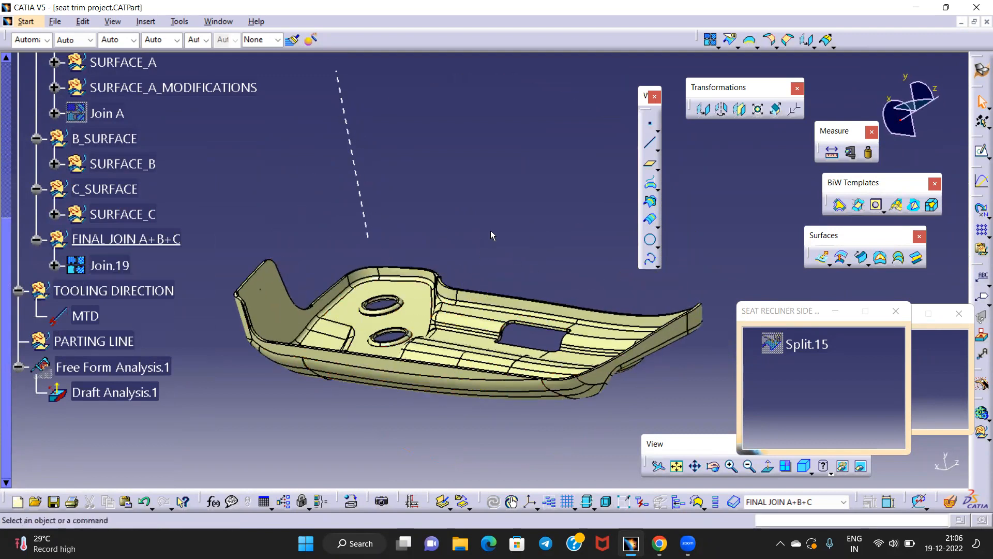
{"action": "middle_click_drag", "start_coordinate": [367, 380], "coordinate": [479, 381]}
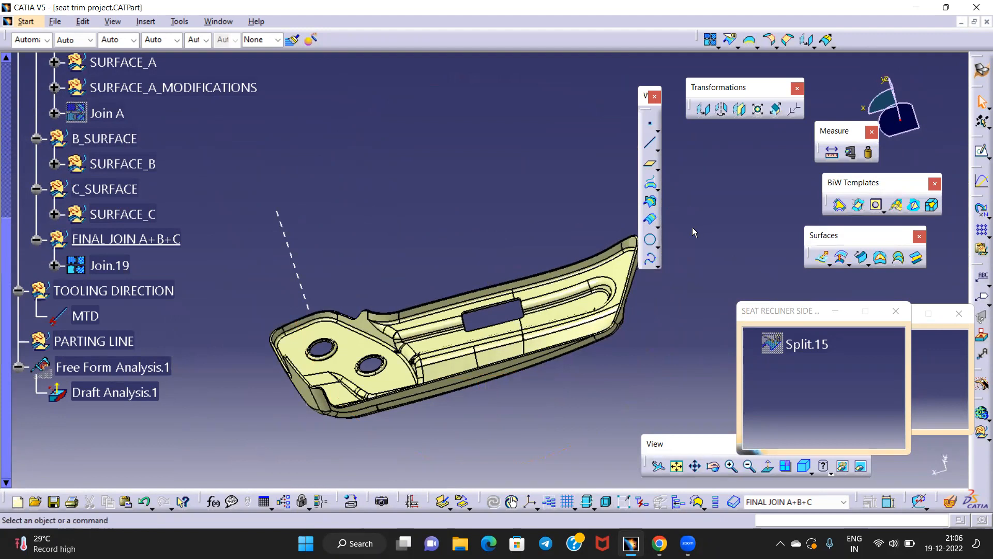
{"action": "left_click", "coordinate": [979, 69]}
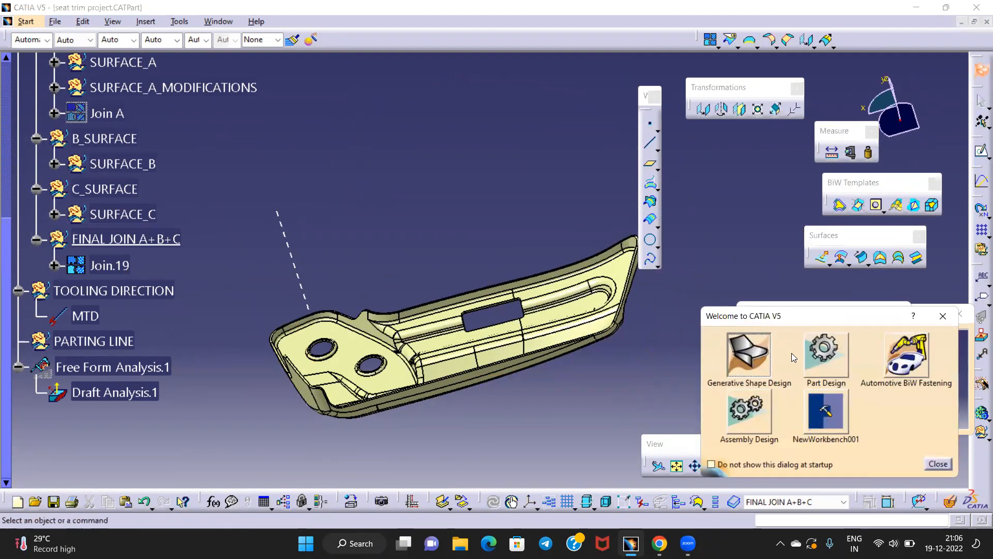
In Part Design, run Draft Analysis.2 on Join.19 with reversed pull direction and inspect the holes
{"action": "left_click", "coordinate": [826, 355]}
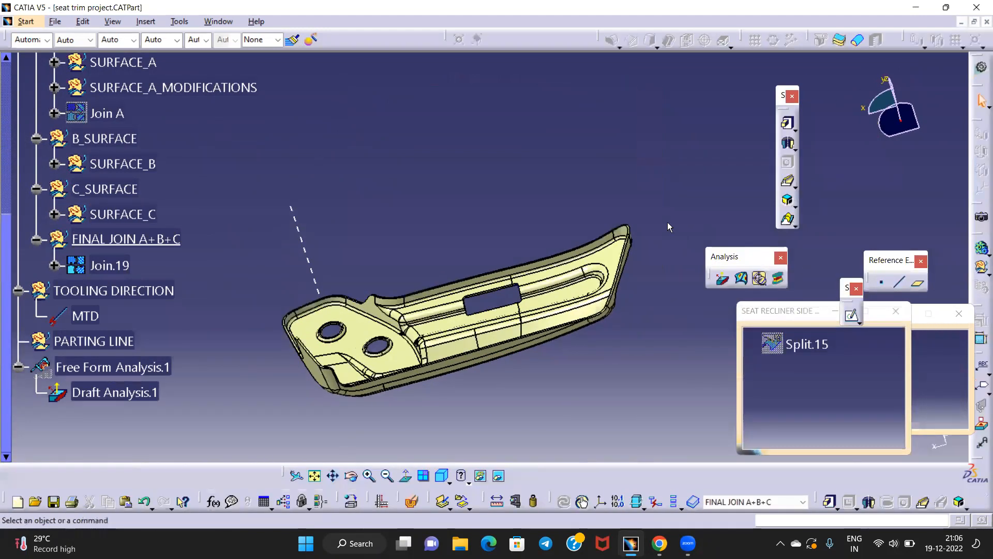
{"action": "left_click", "coordinate": [722, 279]}
{"action": "middle_click_drag", "start_coordinate": [575, 371], "coordinate": [744, 277]}
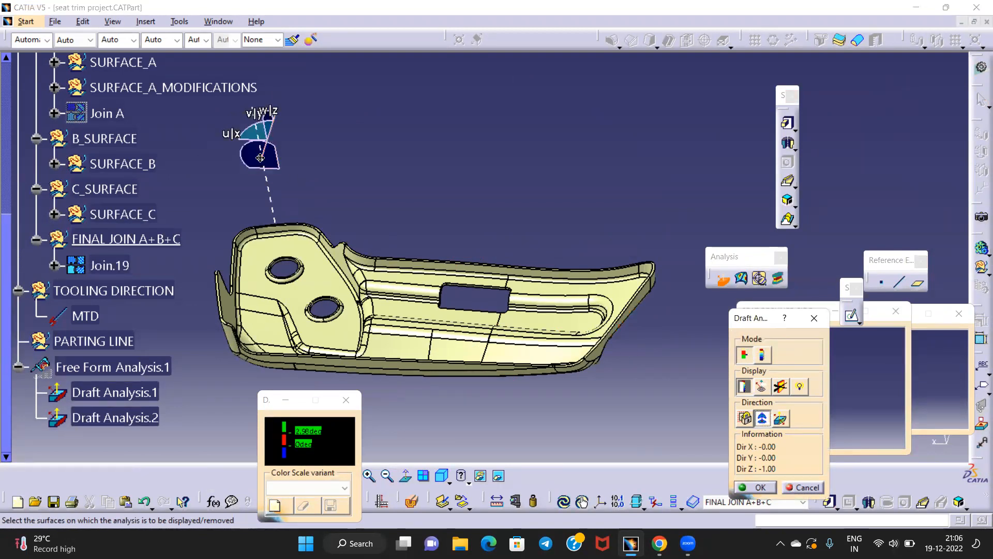
{"action": "left_click_drag", "start_coordinate": [260, 158], "coordinate": [262, 167]}
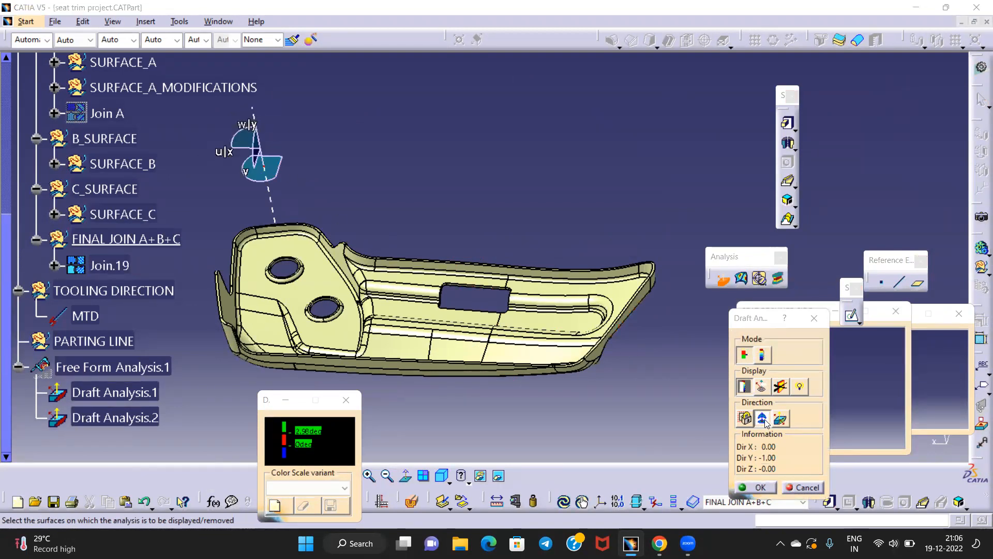
{"action": "left_click", "coordinate": [117, 266]}
{"action": "middle_click_drag", "start_coordinate": [398, 357], "coordinate": [474, 370]}
{"action": "left_click", "coordinate": [779, 420]}
{"action": "middle_click_drag", "start_coordinate": [519, 408], "coordinate": [512, 132]}
{"action": "middle_click_drag", "start_coordinate": [362, 303], "coordinate": [444, 224]}
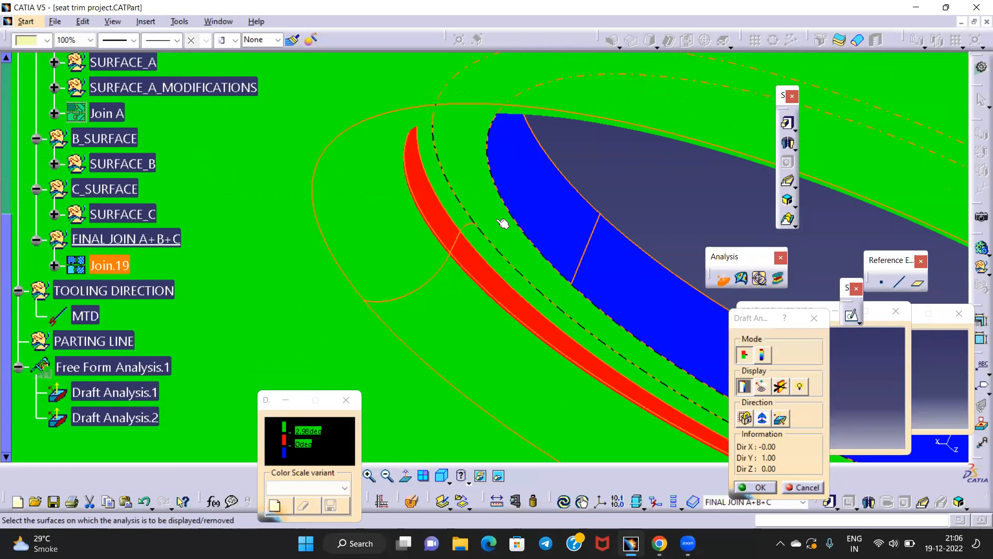
Orbit and zoom around the two holes and the rectangular cut-out to inspect their draft colours
{"action": "middle_click_drag", "start_coordinate": [461, 208], "coordinate": [538, 105]}
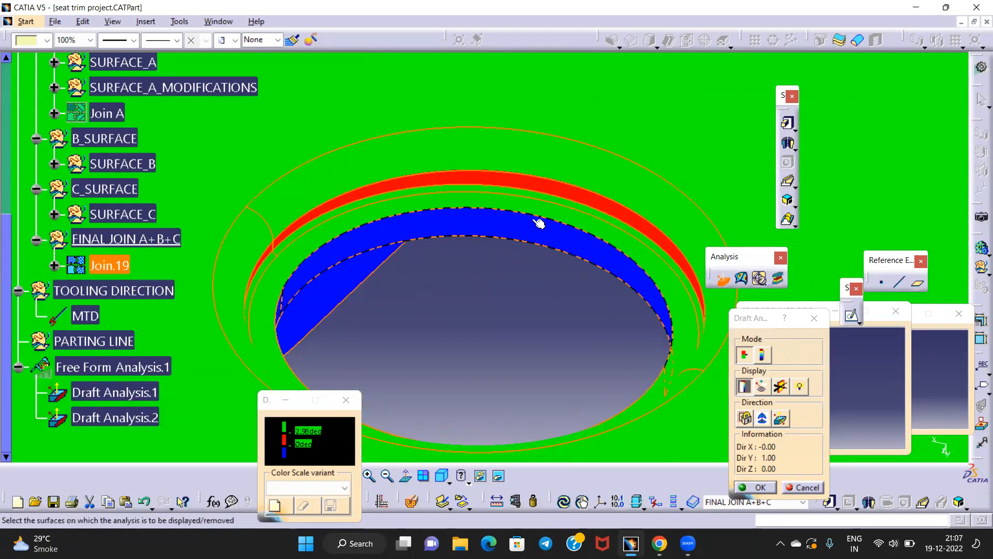
{"action": "middle_click_drag", "start_coordinate": [455, 228], "coordinate": [432, 216]}
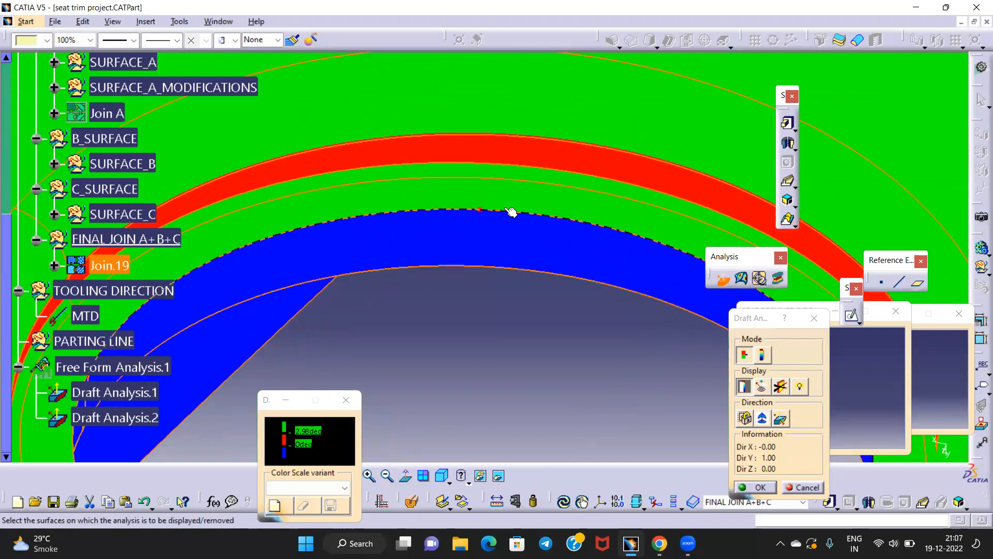
{"action": "middle_click_drag", "start_coordinate": [581, 230], "coordinate": [472, 243]}
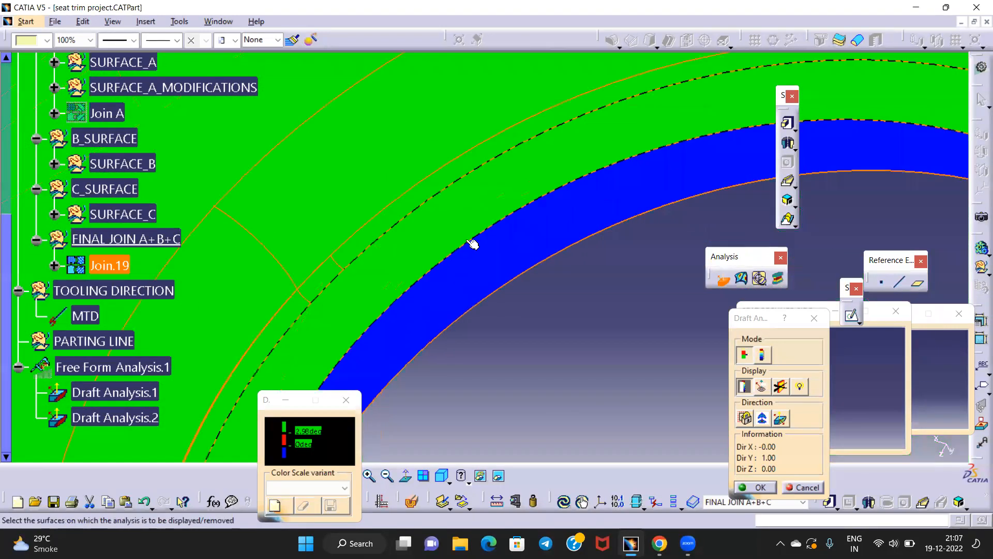
{"action": "middle_click_drag", "start_coordinate": [473, 205], "coordinate": [515, 173]}
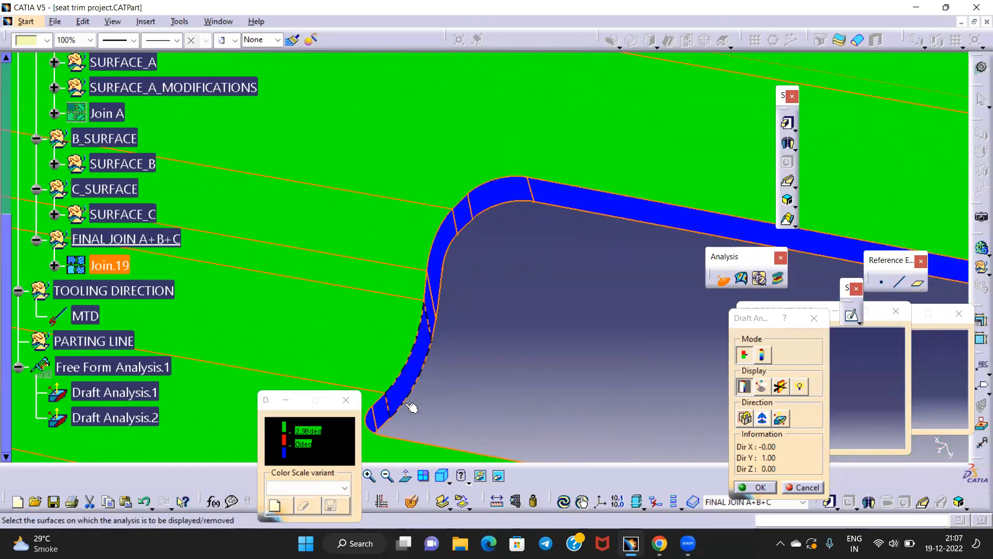
{"action": "middle_click_drag", "start_coordinate": [478, 225], "coordinate": [553, 292]}
{"action": "middle_click_drag", "start_coordinate": [255, 235], "coordinate": [551, 381]}
{"action": "middle_click_drag", "start_coordinate": [578, 297], "coordinate": [508, 74]}
{"action": "middle_click_drag", "start_coordinate": [382, 248], "coordinate": [436, 129]}
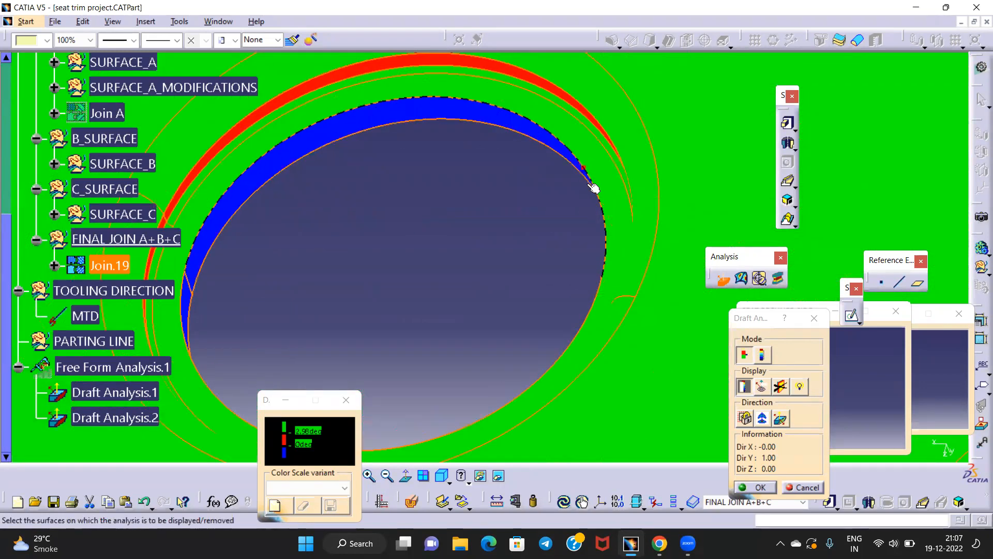
{"action": "mouse_move", "coordinate": [336, 189]}
{"action": "middle_mouse_down"}
{"action": "mouse_move", "coordinate": [333, 230]}
{"action": "mouse_move", "coordinate": [375, 177]}
{"action": "mouse_move", "coordinate": [351, 173]}
{"action": "mouse_move", "coordinate": [344, 186]}
{"action": "middle_mouse_up"}
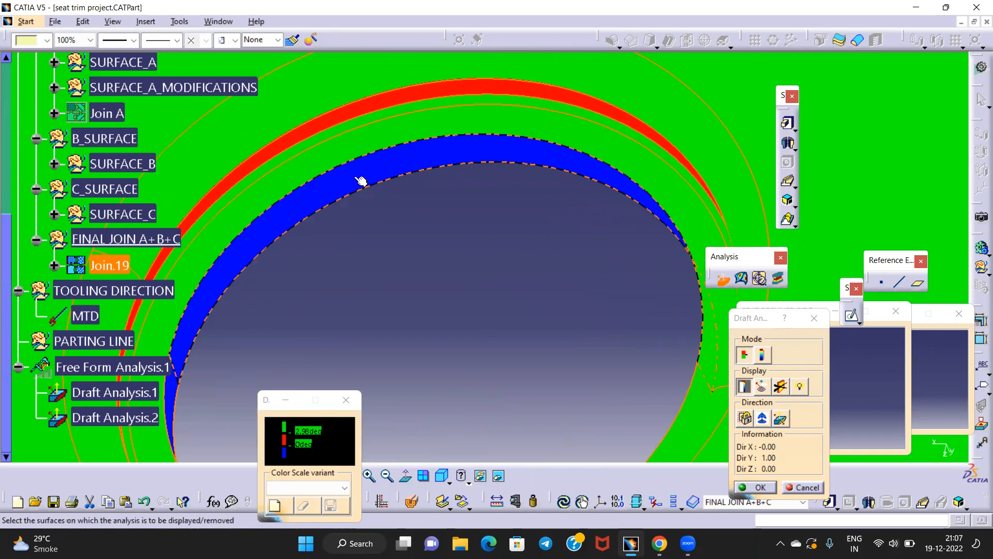
{"action": "middle_click_drag", "start_coordinate": [424, 153], "coordinate": [383, 216]}
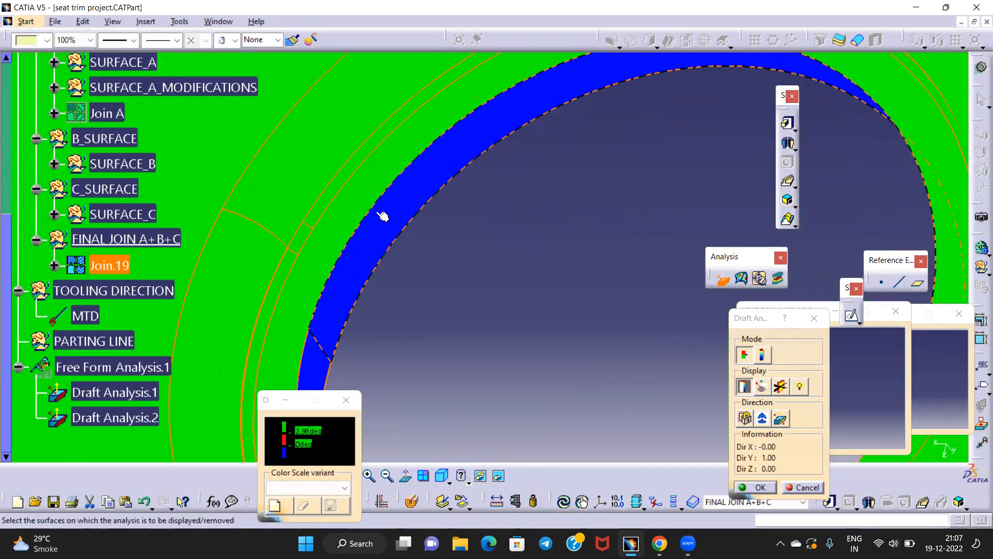
{"action": "middle_click_drag", "start_coordinate": [436, 184], "coordinate": [481, 416]}
{"action": "middle_click_drag", "start_coordinate": [401, 191], "coordinate": [439, 71]}
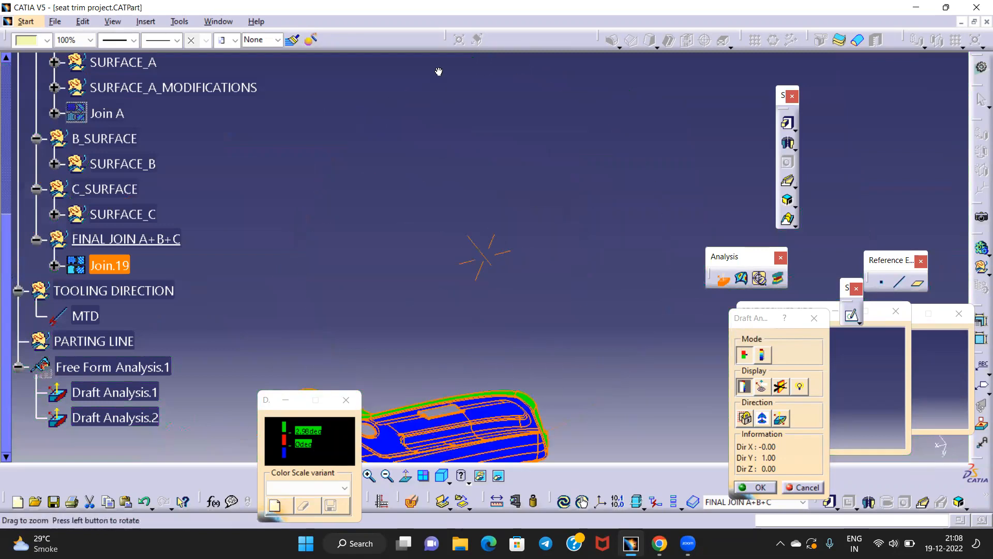
{"action": "middle_click_drag", "start_coordinate": [451, 170], "coordinate": [494, 89]}
{"action": "middle_click_drag", "start_coordinate": [369, 254], "coordinate": [439, 226]}
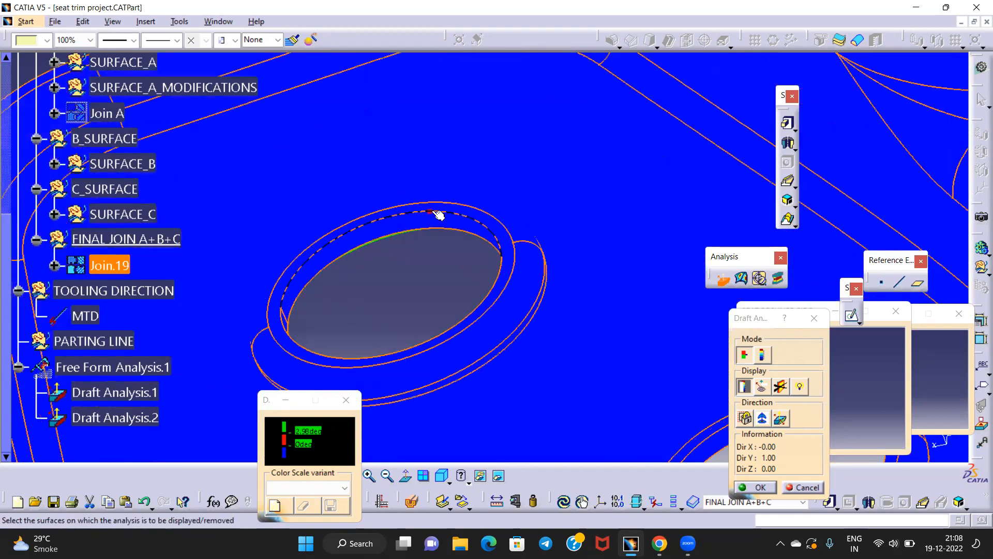
{"action": "middle_click_drag", "start_coordinate": [369, 201], "coordinate": [750, 341]}
Cancel Draft Analysis.2 so only Draft Analysis.1 remains
{"action": "left_click", "coordinate": [815, 324]}
{"action": "middle_click_drag", "start_coordinate": [547, 361], "coordinate": [456, 274]}
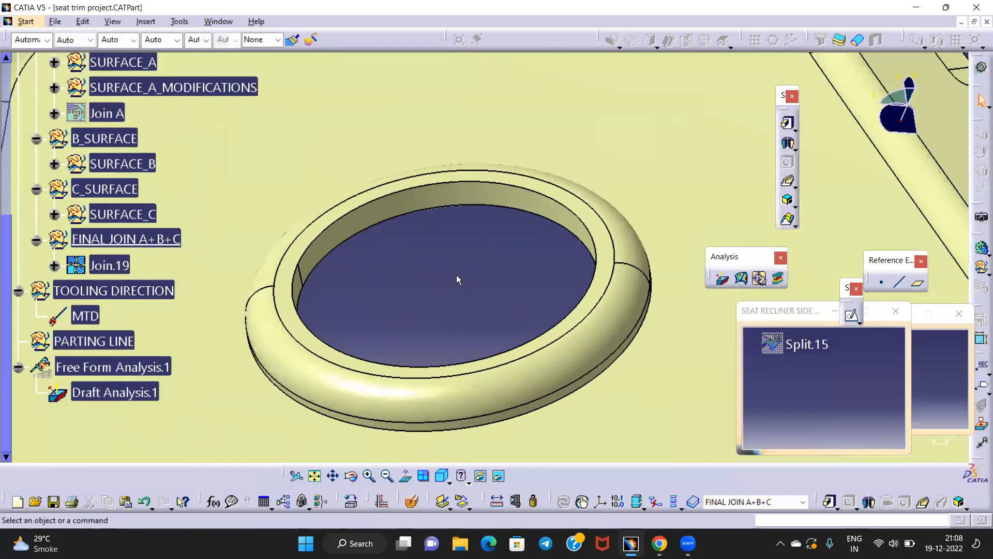
{"action": "left_click", "coordinate": [979, 70]}
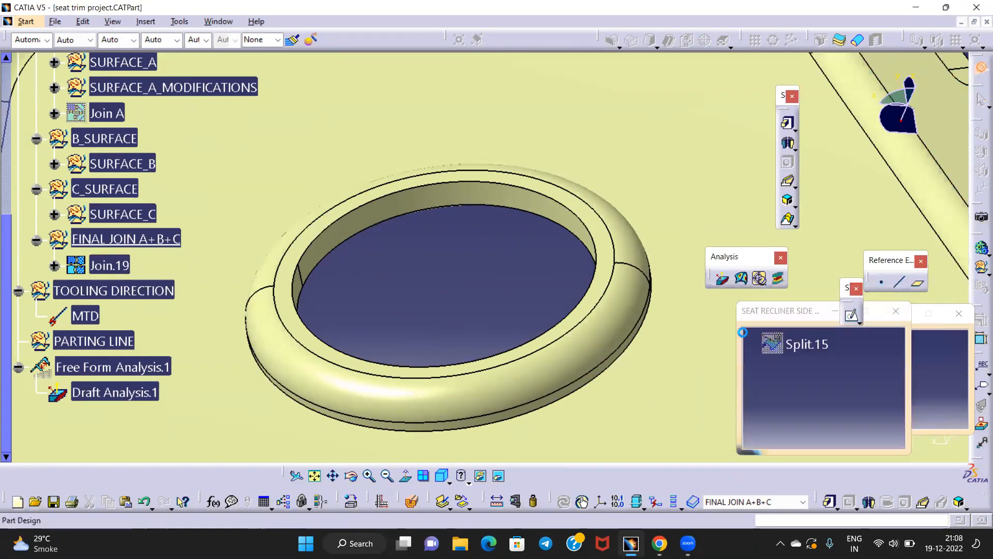
In Generative Shape Design, check Join.19's parents with Quick Select, then open Sweep.4's definition
{"action": "middle_click_drag", "start_coordinate": [518, 275], "coordinate": [396, 274]}
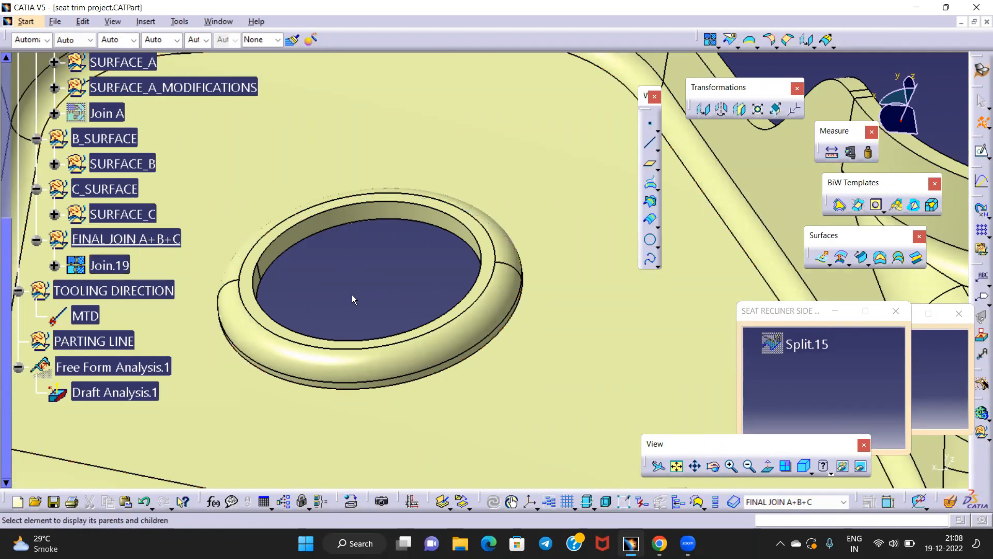
{"action": "middle_click_drag", "start_coordinate": [404, 238], "coordinate": [532, 205]}
{"action": "left_click", "coordinate": [531, 203]}
{"action": "middle_click_drag", "start_coordinate": [538, 260], "coordinate": [432, 277]}
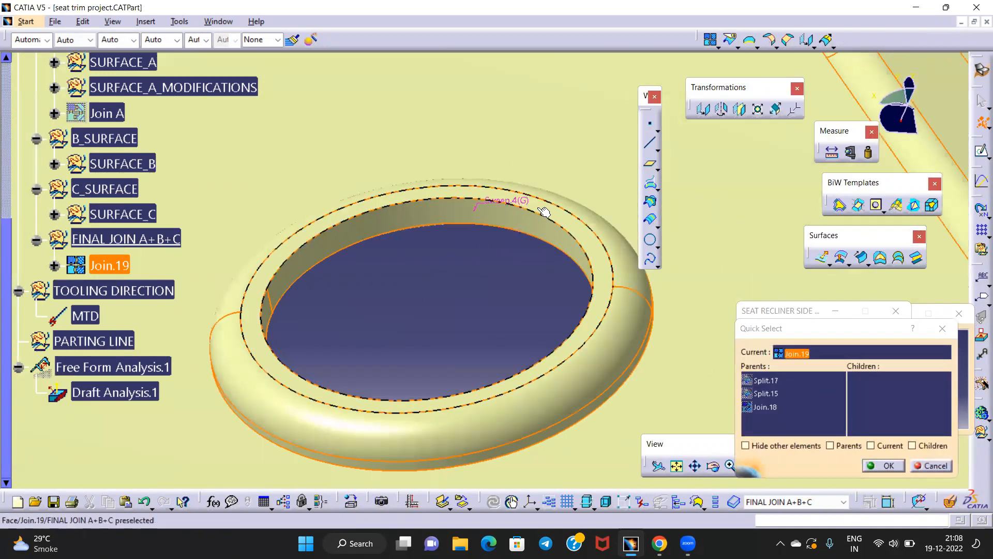
{"action": "right_click", "coordinate": [517, 204]}
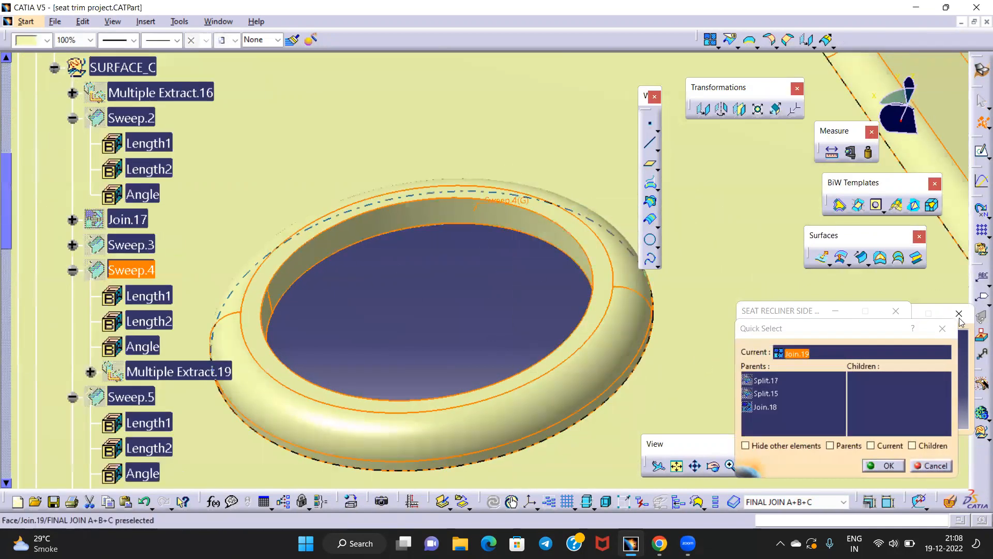
{"action": "left_click", "coordinate": [943, 328]}
{"action": "double_click", "coordinate": [132, 270]}
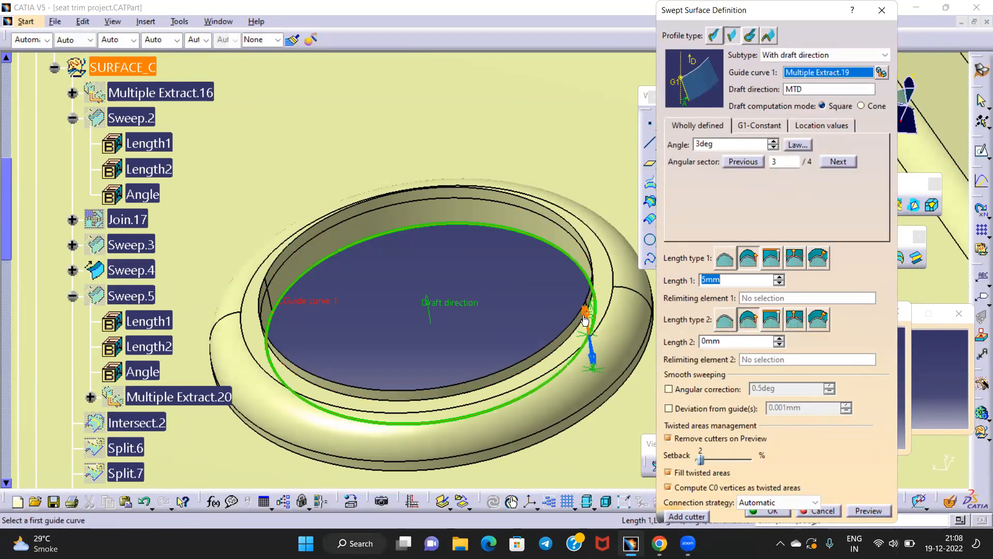
Move Sweep.4 to angular sector 4 and apply, then dismiss the No Solution error and Update Diagnosis
{"action": "left_click", "coordinate": [585, 319]}
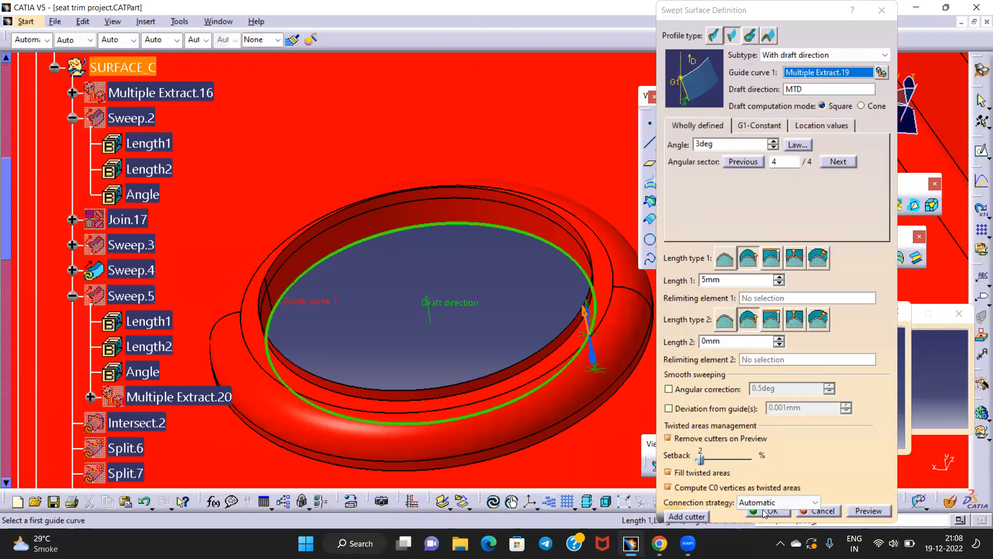
{"action": "left_click", "coordinate": [764, 512]}
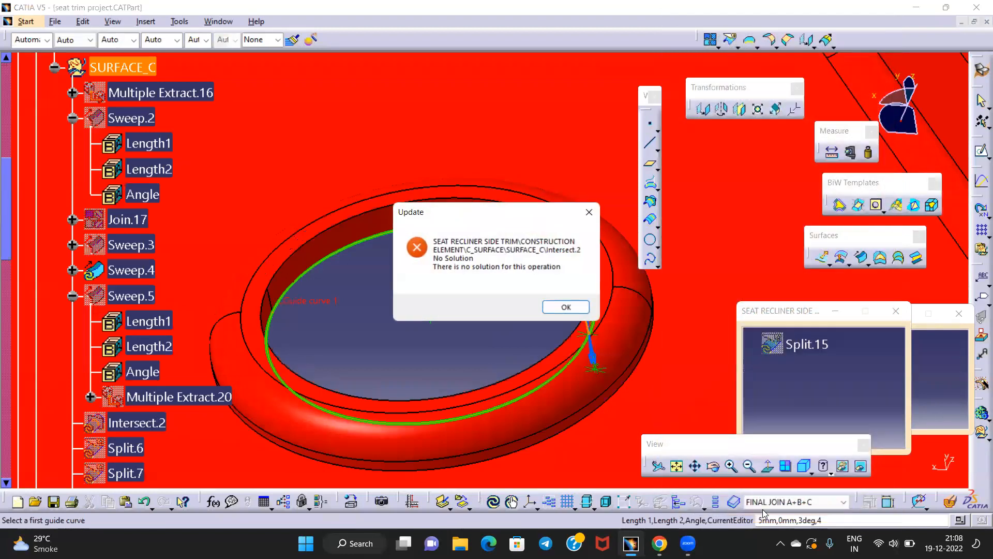
{"action": "left_click", "coordinate": [559, 306]}
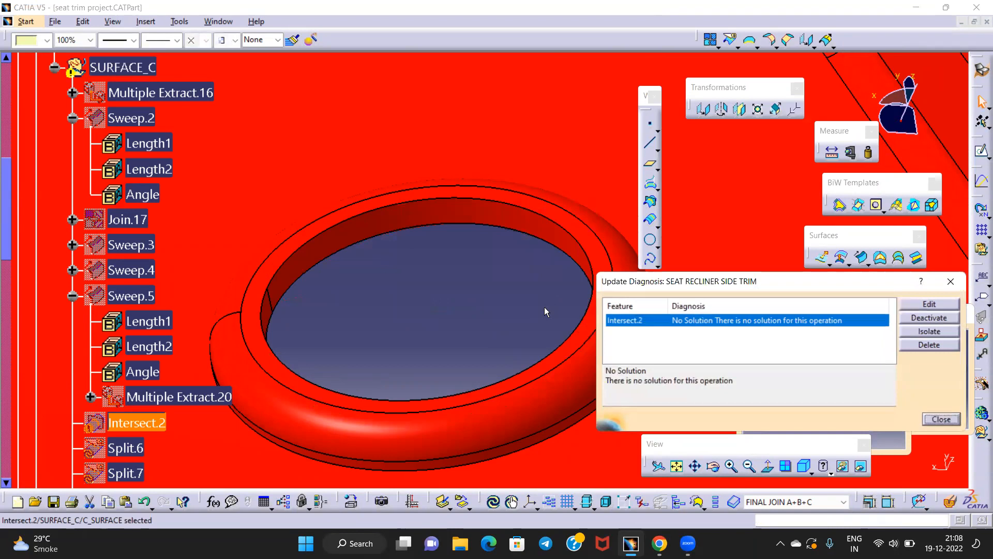
{"action": "left_click", "coordinate": [958, 288]}
{"action": "mouse_move", "coordinate": [501, 233]}
{"action": "middle_mouse_down"}
{"action": "mouse_move", "coordinate": [512, 321]}
{"action": "mouse_move", "coordinate": [507, 219]}
{"action": "mouse_move", "coordinate": [507, 235]}
{"action": "middle_mouse_up"}
Undo the failed sweep edit with Ctrl+Z, toggle Sweep.4's visibility and reopen its definition
{"action": "key", "text": "ctrl+z"}
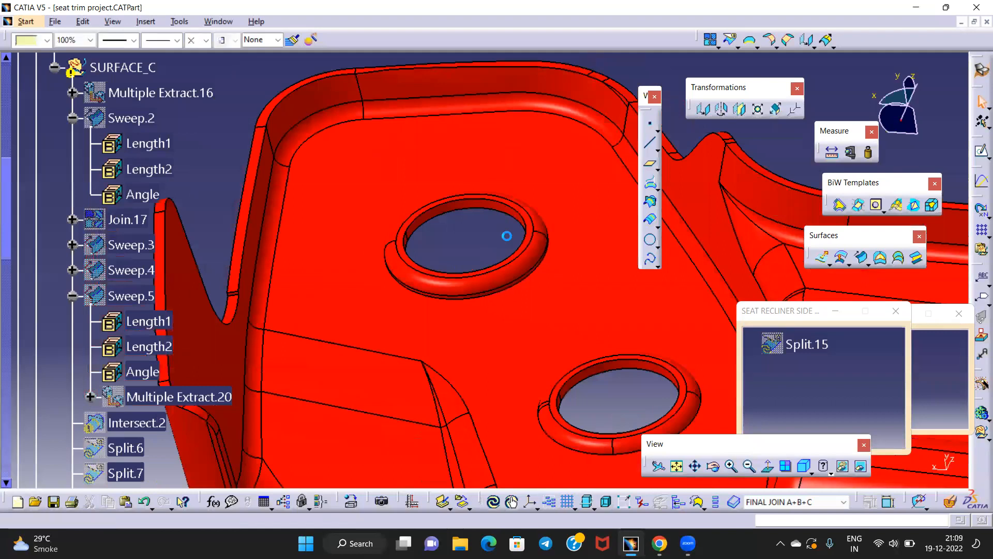
{"action": "middle_click_drag", "start_coordinate": [545, 283], "coordinate": [321, 212]}
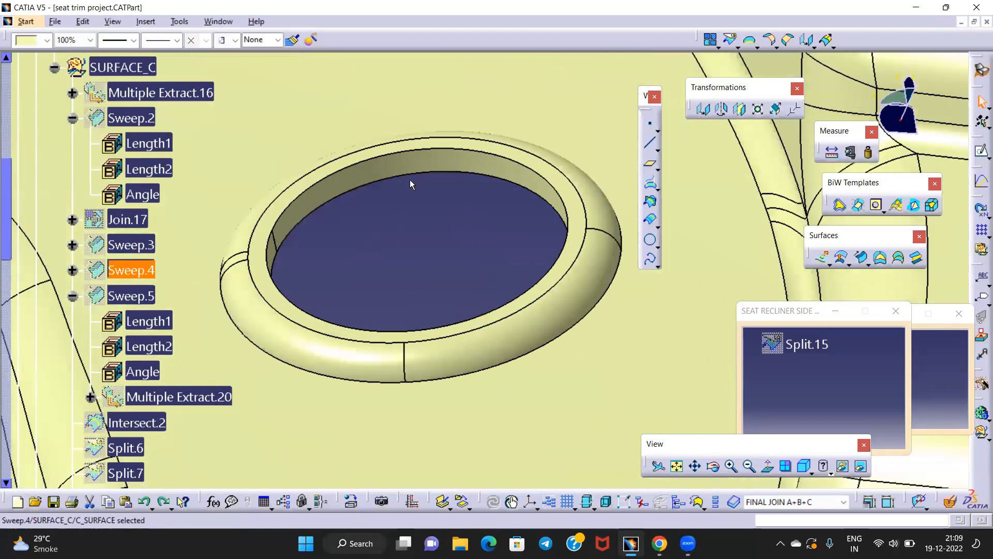
{"action": "right_click", "coordinate": [123, 271]}
{"action": "left_click", "coordinate": [173, 41]}
{"action": "middle_click_drag", "start_coordinate": [409, 179], "coordinate": [443, 291]}
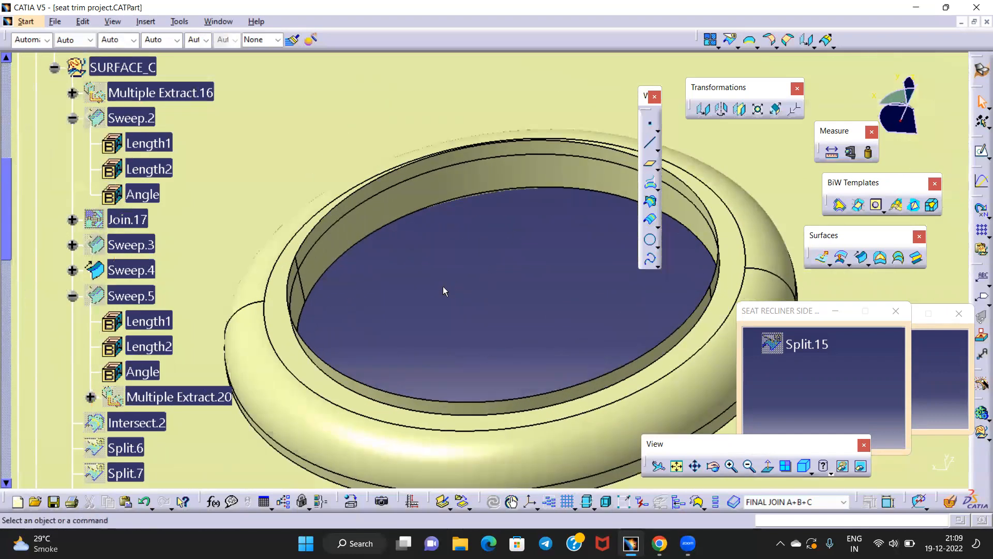
{"action": "double_click", "coordinate": [121, 269]}
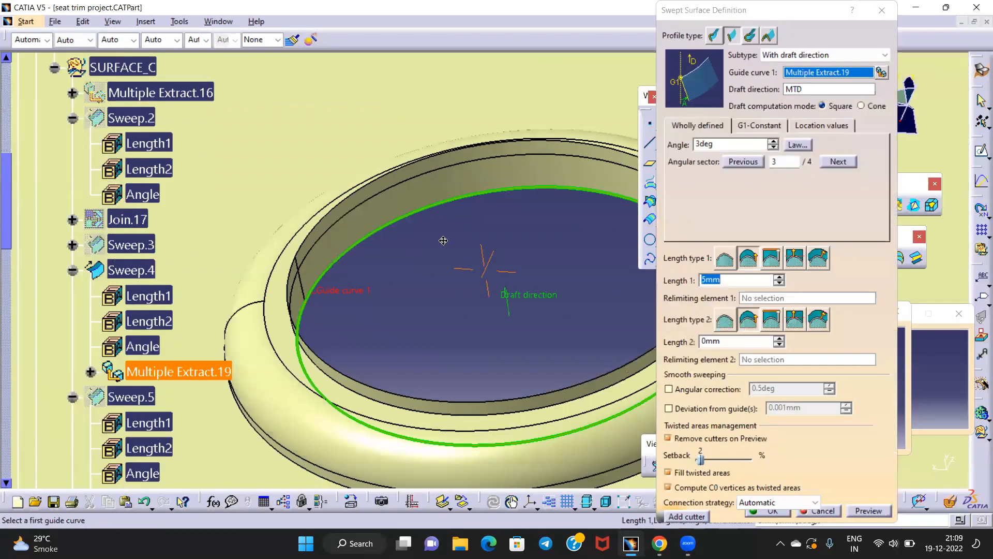
Close the open sweep definition and reopen Sweep.4's definition
{"action": "middle_click_drag", "start_coordinate": [444, 240], "coordinate": [416, 232]}
{"action": "middle_click_drag", "start_coordinate": [517, 222], "coordinate": [510, 245]}
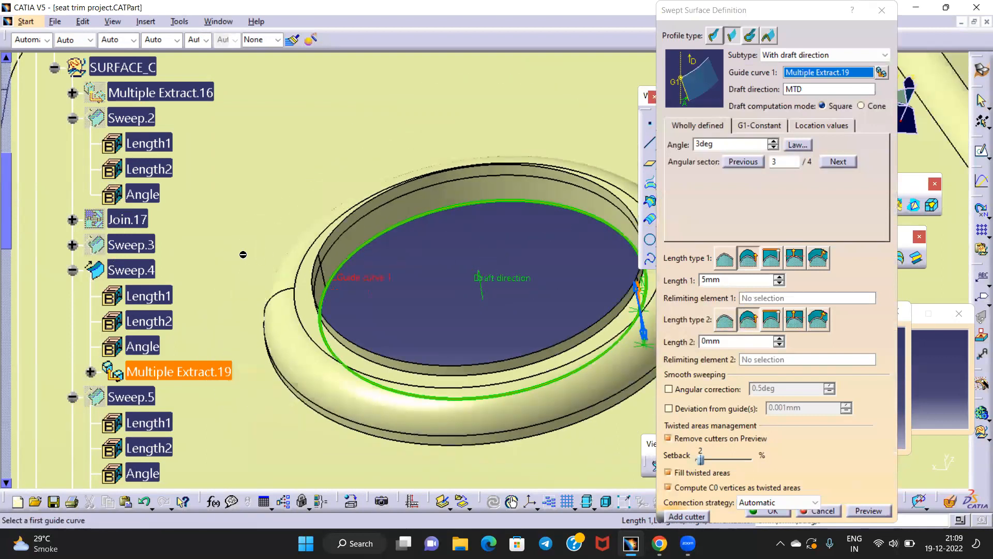
{"action": "left_click", "coordinate": [881, 11]}
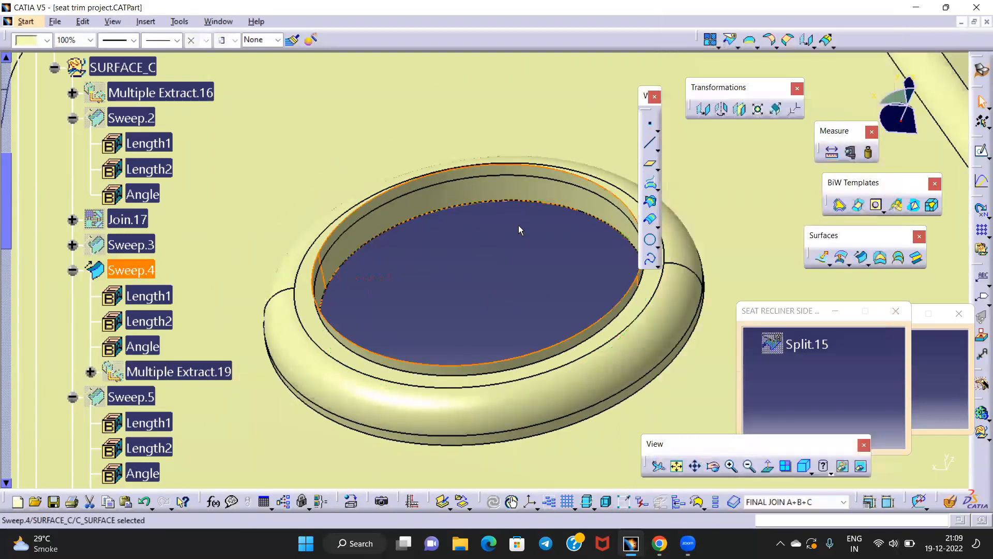
{"action": "double_click", "coordinate": [145, 276]}
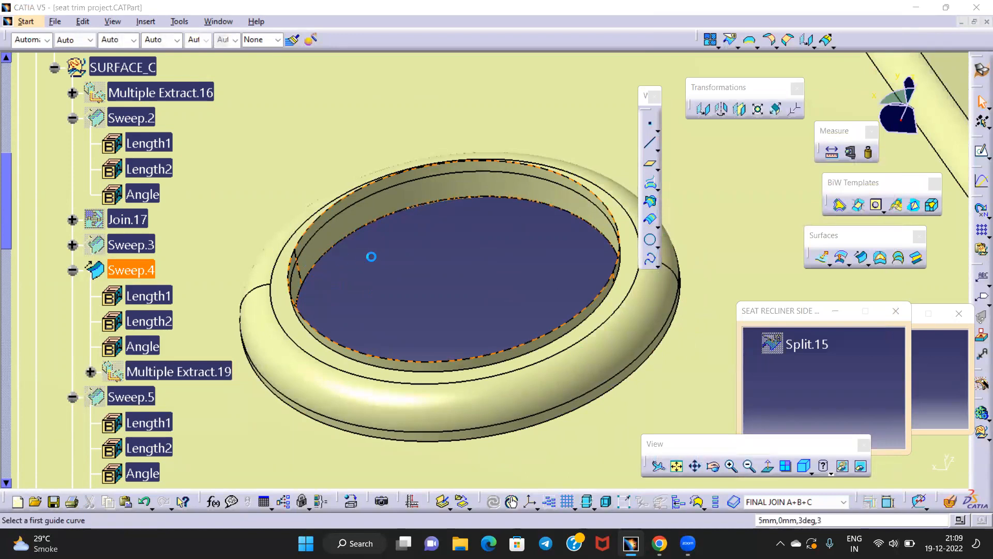
Review angular sector 4/4 (3deg, 5mm) around the hole, then close without changes
{"action": "middle_click_drag", "start_coordinate": [483, 244], "coordinate": [405, 201]}
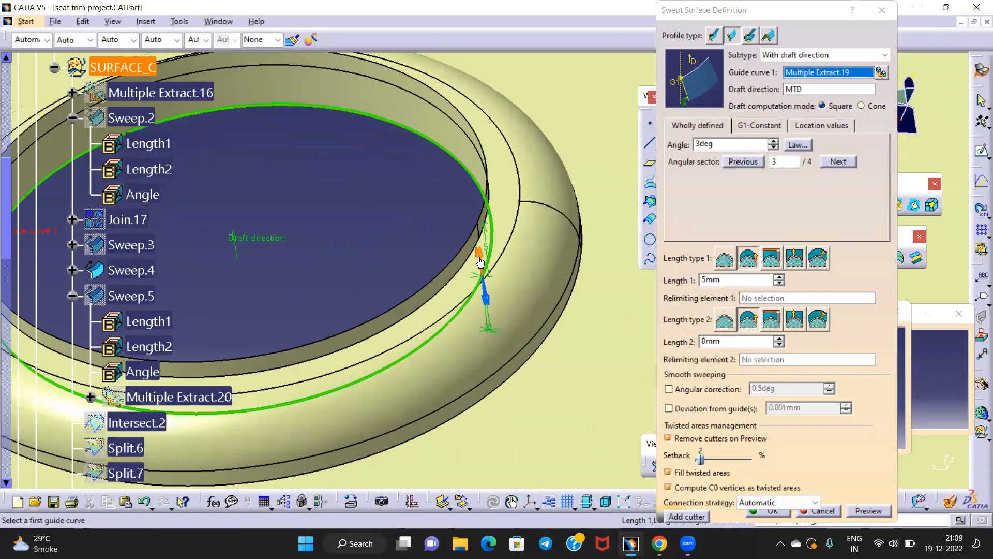
{"action": "left_click", "coordinate": [481, 255]}
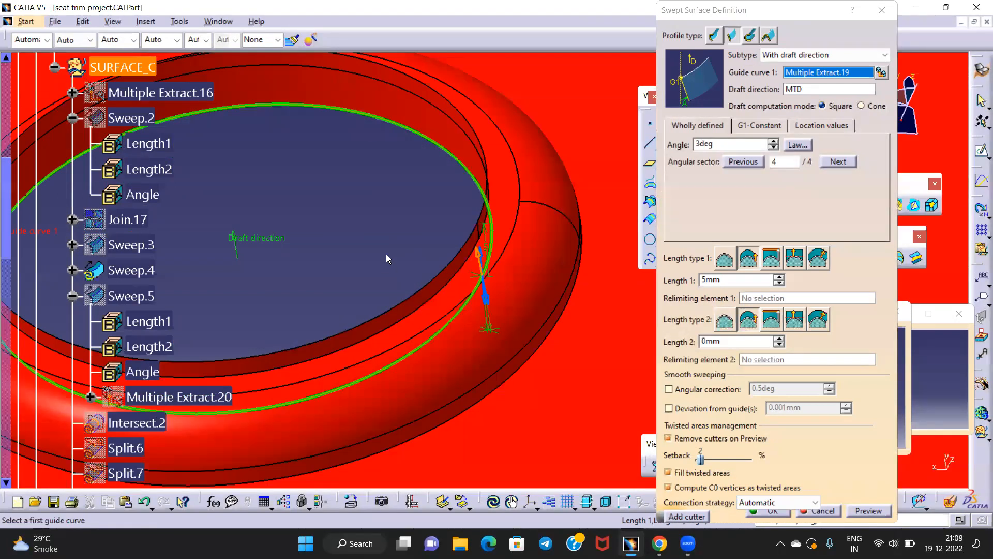
{"action": "middle_click_drag", "start_coordinate": [344, 146], "coordinate": [422, 249]}
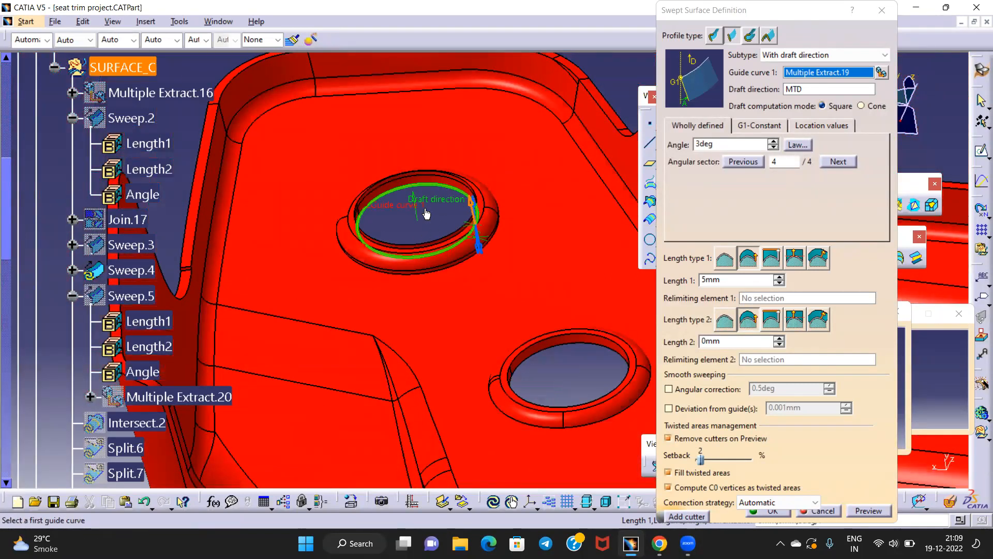
{"action": "middle_click_drag", "start_coordinate": [437, 216], "coordinate": [452, 178]}
{"action": "middle_click_drag", "start_coordinate": [407, 203], "coordinate": [425, 383]}
{"action": "middle_click_drag", "start_coordinate": [480, 157], "coordinate": [535, 79]}
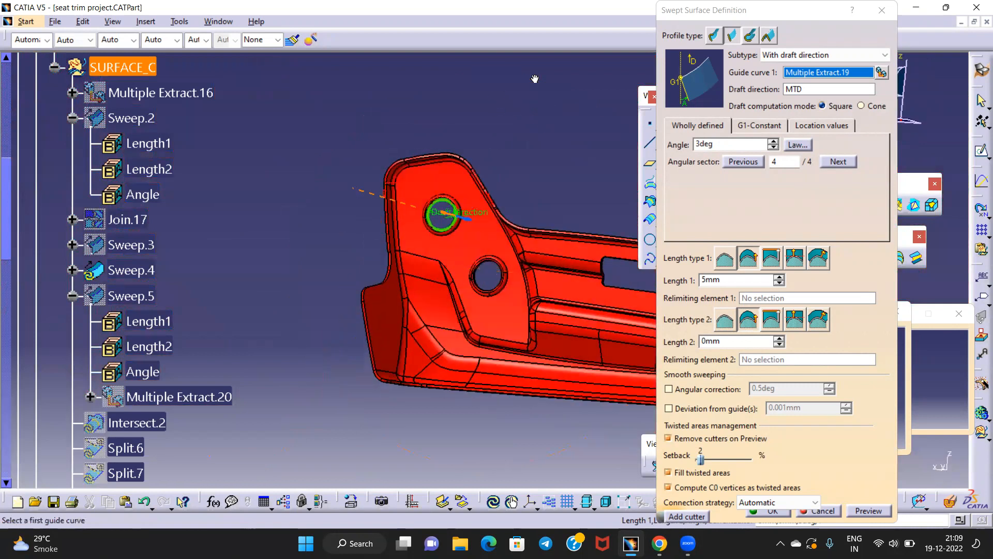
{"action": "middle_click_drag", "start_coordinate": [488, 156], "coordinate": [468, 238]}
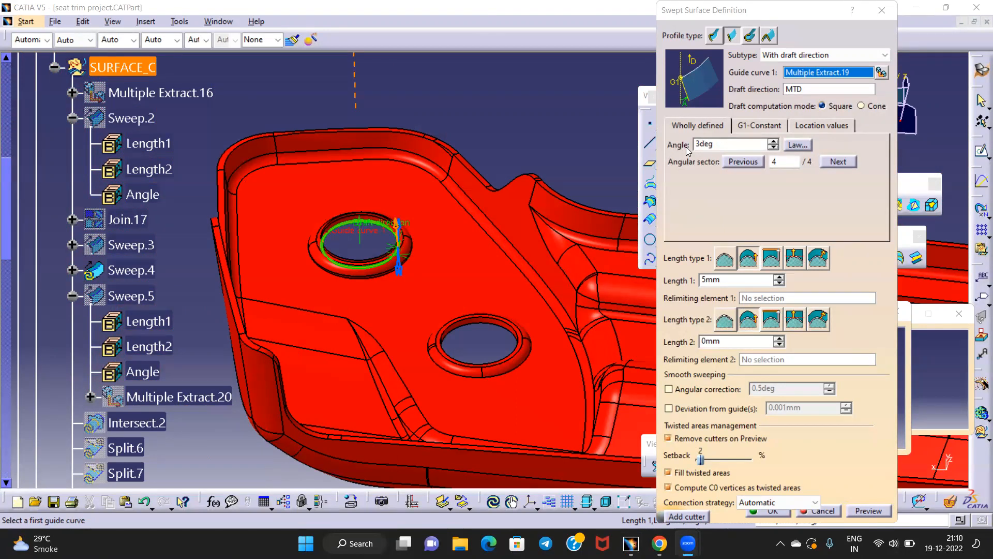
{"action": "middle_click_drag", "start_coordinate": [417, 195], "coordinate": [513, 139]}
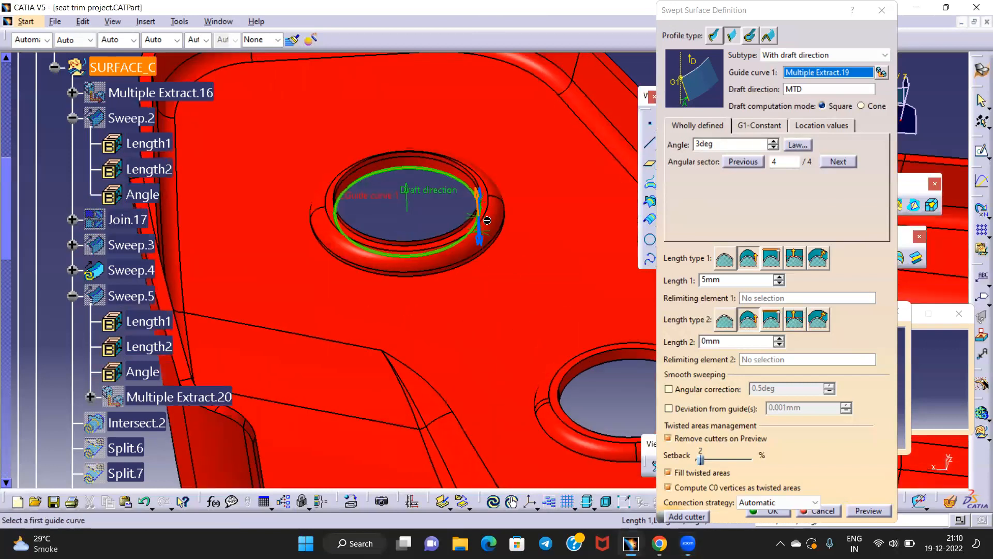
{"action": "middle_click_drag", "start_coordinate": [448, 213], "coordinate": [406, 191]}
{"action": "mouse_move", "coordinate": [425, 249]}
{"action": "middle_mouse_down"}
{"action": "mouse_move", "coordinate": [435, 212]}
{"action": "mouse_move", "coordinate": [436, 252]}
{"action": "middle_mouse_up"}
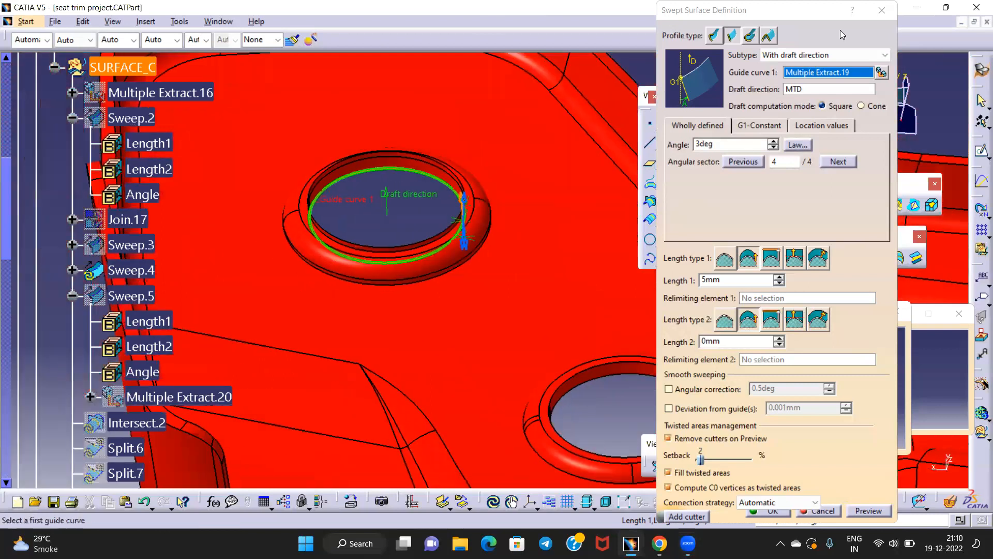
{"action": "left_click", "coordinate": [882, 10]}
Hide Sweep.4
{"action": "middle_click_drag", "start_coordinate": [511, 225], "coordinate": [500, 212]}
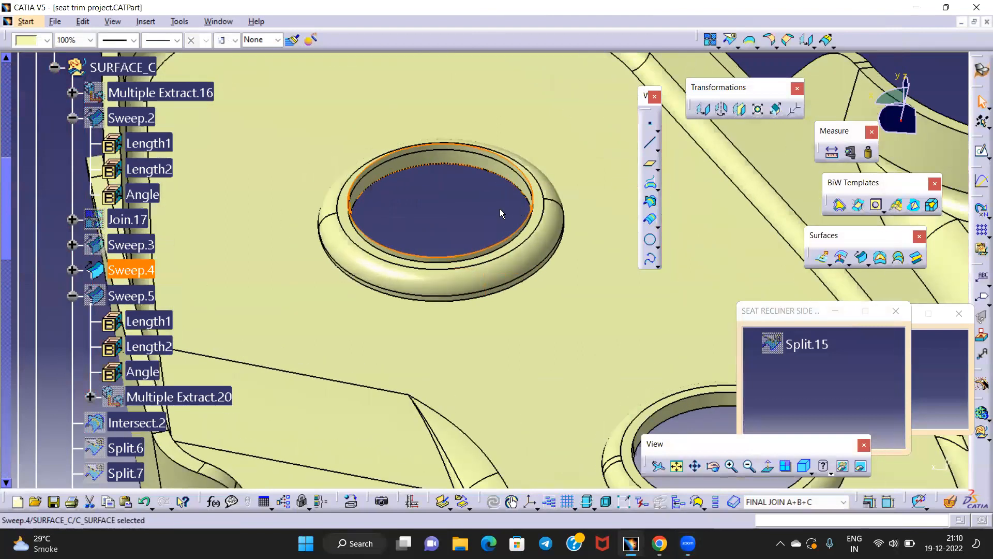
{"action": "left_click", "coordinate": [432, 220]}
{"action": "middle_click_drag", "start_coordinate": [431, 220], "coordinate": [427, 196]}
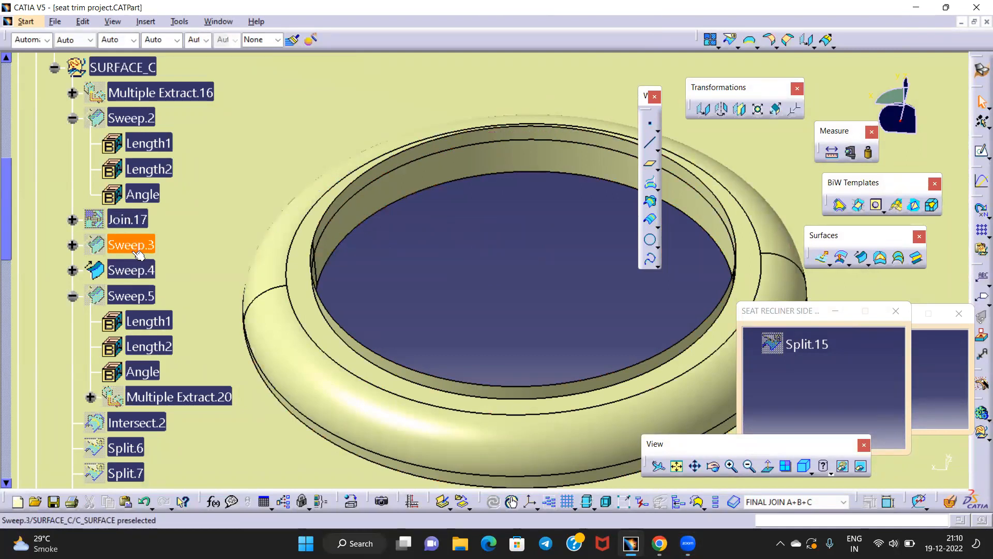
{"action": "right_click", "coordinate": [137, 270]}
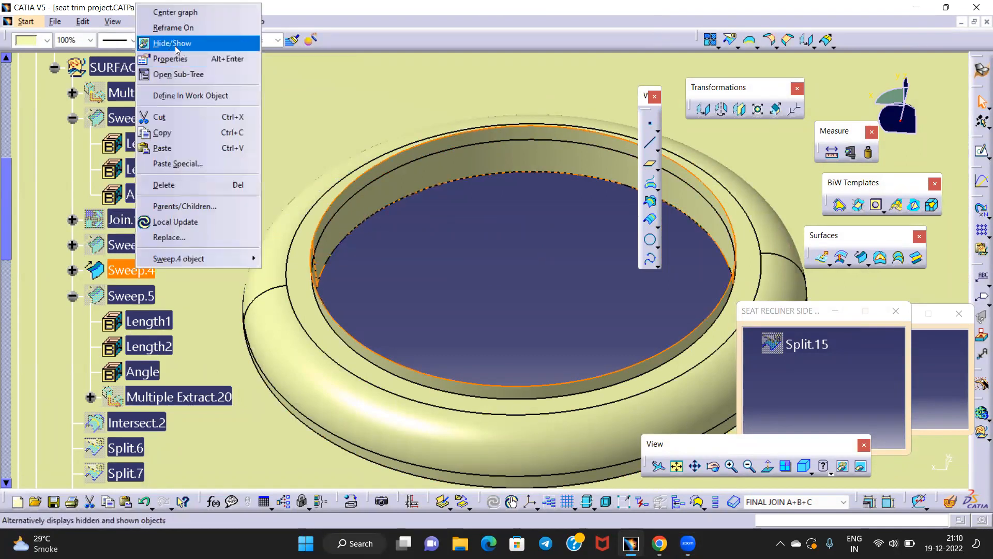
{"action": "left_click", "coordinate": [175, 46]}
{"action": "middle_click_drag", "start_coordinate": [473, 232], "coordinate": [497, 290]}
Collapse the Sweep.2, Sweep.5, Sweep.6 and Extrapol.4 branches in the tree
{"action": "left_click", "coordinate": [72, 118]}
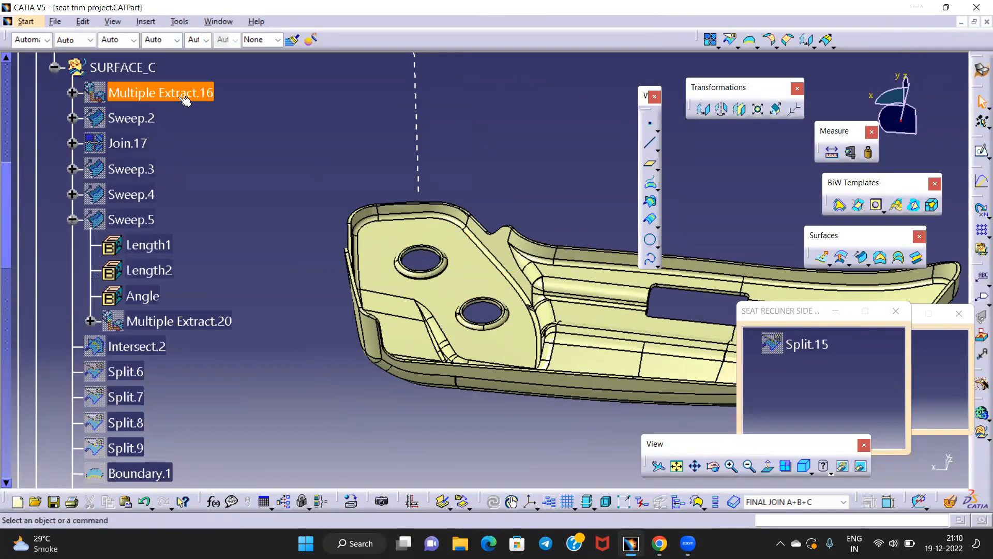
{"action": "left_click", "coordinate": [72, 219]}
{"action": "left_click", "coordinate": [73, 397]}
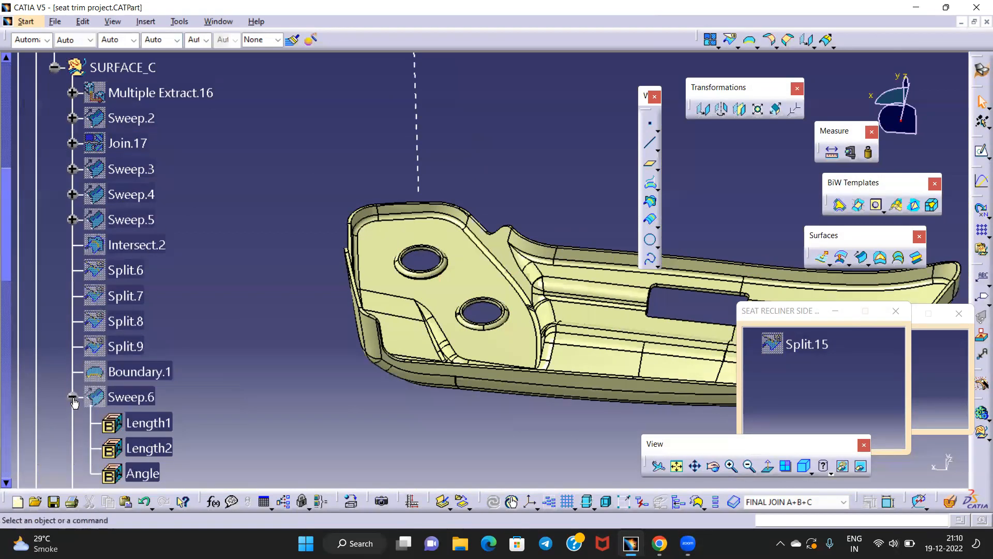
{"action": "left_click", "coordinate": [72, 423]}
{"action": "scroll", "coordinate": [196, 307], "scroll_direction": "down", "scroll_amount": 10}
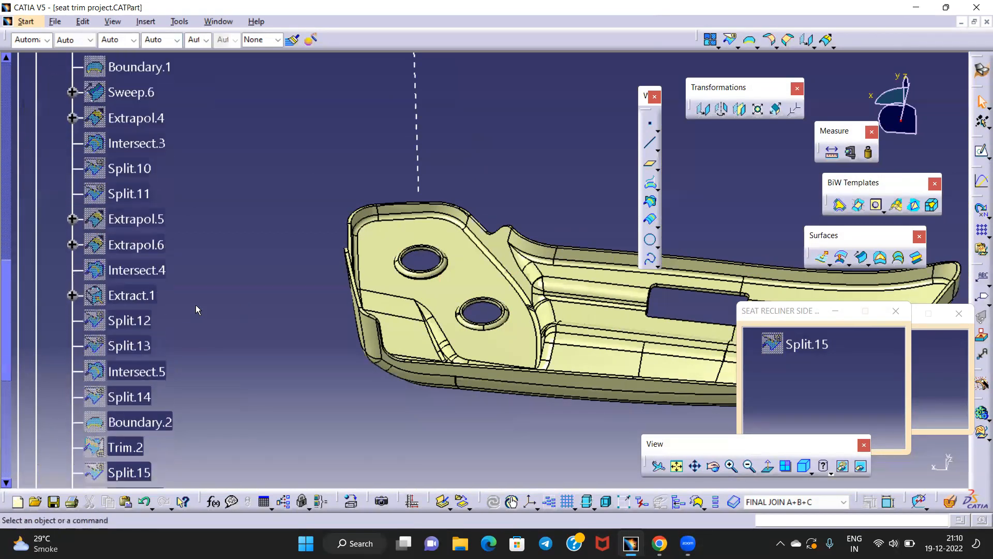
{"action": "scroll", "coordinate": [196, 306], "scroll_direction": "up", "scroll_amount": 12}
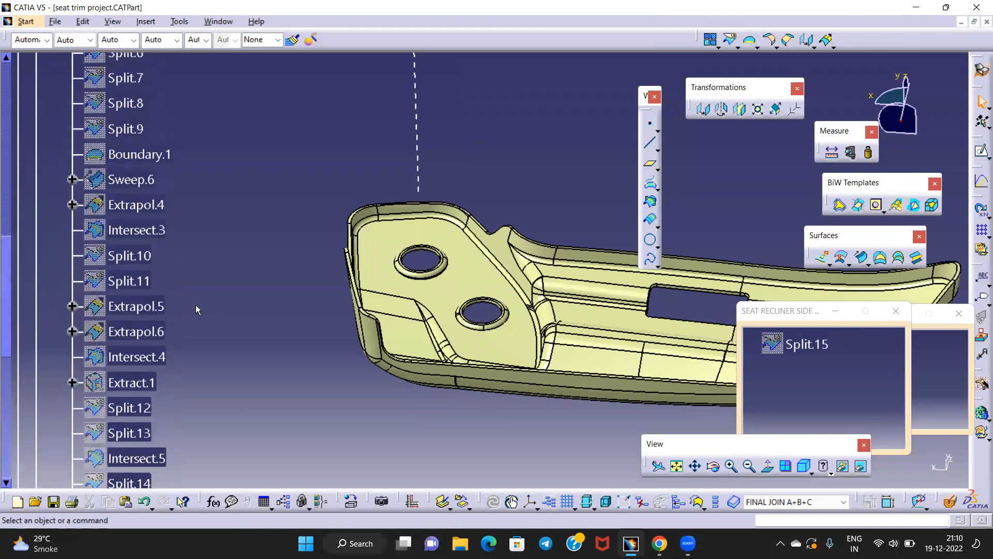
Define SURFACE_C as the in-work object
{"action": "right_click", "coordinate": [123, 197]}
{"action": "left_click", "coordinate": [173, 281]}
{"action": "middle_click_drag", "start_coordinate": [349, 299], "coordinate": [403, 238]}
{"action": "middle_click_drag", "start_coordinate": [347, 259], "coordinate": [524, 386]}
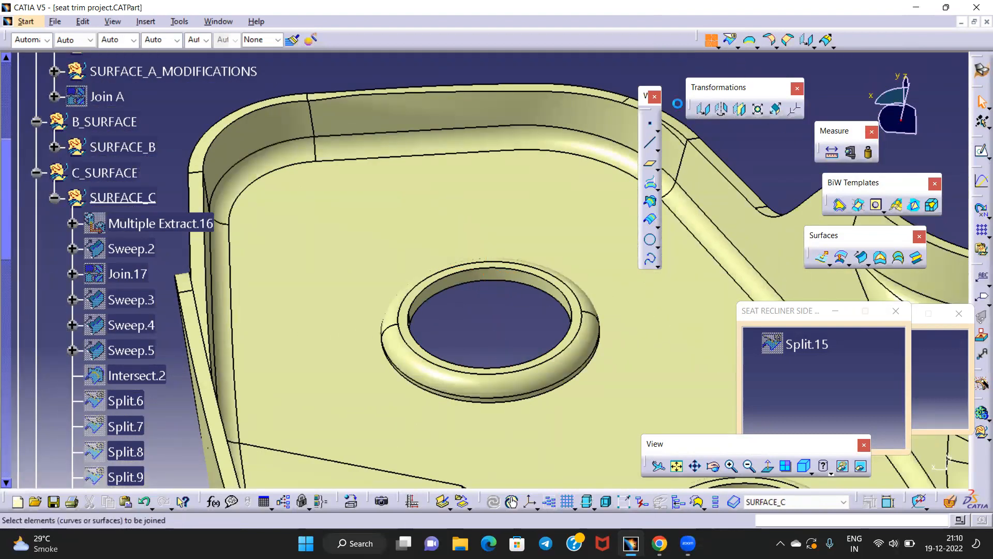
Add Join.19 to a new join and mark the hole-ring faces as sub-elements to remove
{"action": "middle_click_drag", "start_coordinate": [484, 309], "coordinate": [501, 270]}
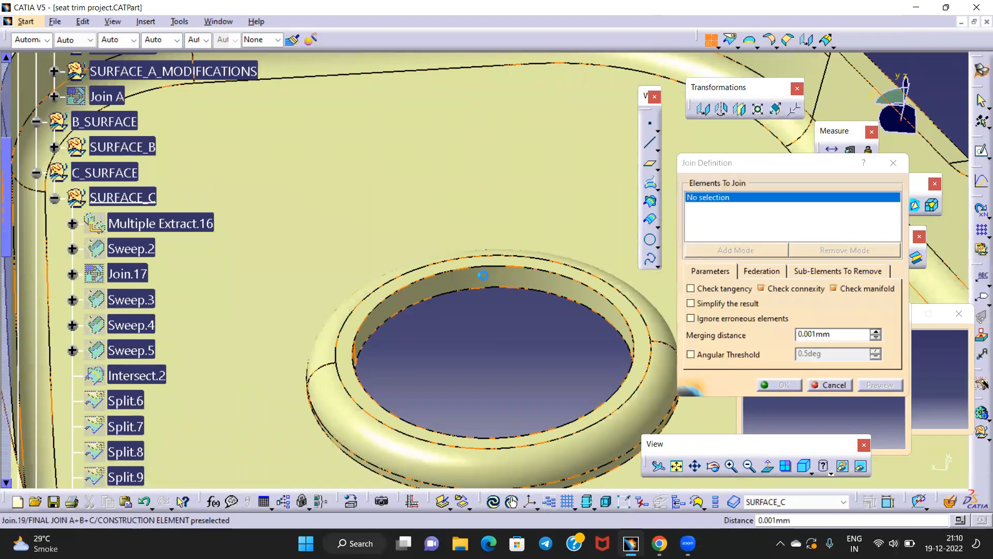
{"action": "left_click", "coordinate": [482, 275]}
{"action": "left_click", "coordinate": [813, 271]}
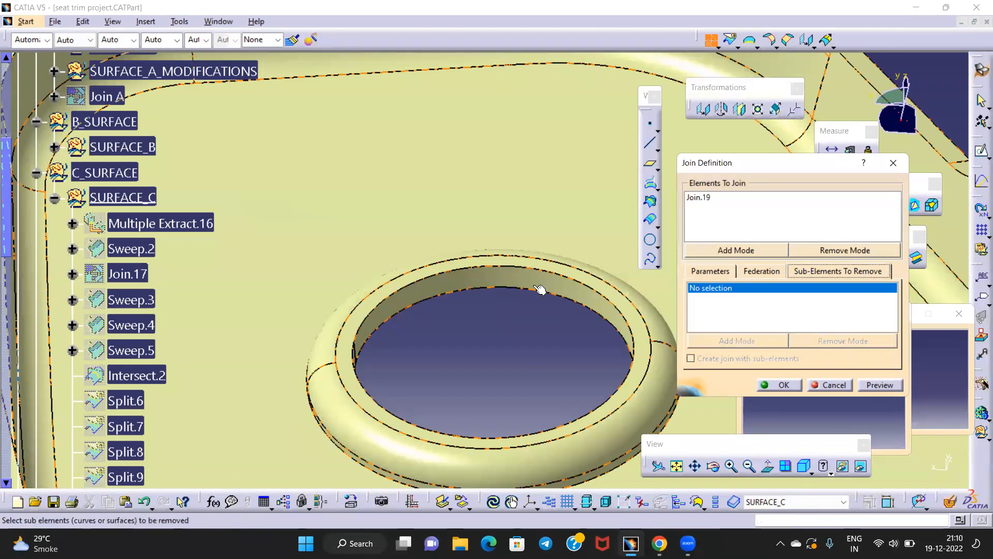
{"action": "left_click", "coordinate": [504, 282]}
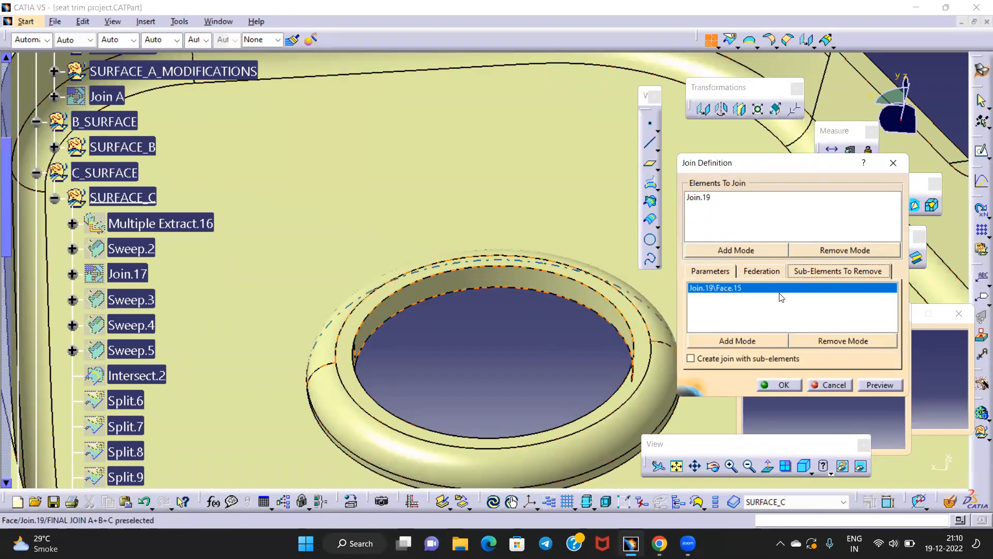
{"action": "middle_click_drag", "start_coordinate": [548, 292], "coordinate": [465, 322]}
{"action": "left_click", "coordinate": [482, 161]}
{"action": "middle_click_drag", "start_coordinate": [301, 305], "coordinate": [561, 181]}
{"action": "middle_click_drag", "start_coordinate": [473, 290], "coordinate": [461, 229]}
{"action": "left_click", "coordinate": [512, 183]}
{"action": "left_click", "coordinate": [461, 228]}
{"action": "middle_click_drag", "start_coordinate": [344, 277], "coordinate": [474, 236]}
Mark the slot's wall, edge and corner faces for removal
{"action": "left_click", "coordinate": [435, 294]}
{"action": "left_click", "coordinate": [391, 299]}
{"action": "left_click", "coordinate": [500, 295]}
{"action": "middle_click_drag", "start_coordinate": [468, 346], "coordinate": [476, 280]}
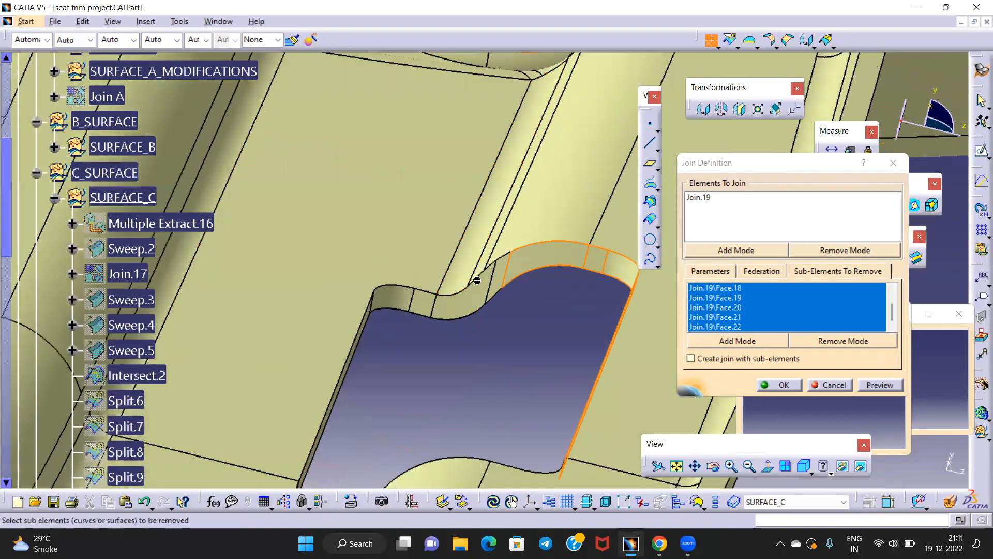
{"action": "left_click", "coordinate": [458, 303]}
{"action": "left_click", "coordinate": [421, 304]}
{"action": "left_click", "coordinate": [394, 298]}
{"action": "middle_click_drag", "start_coordinate": [419, 276], "coordinate": [505, 288]}
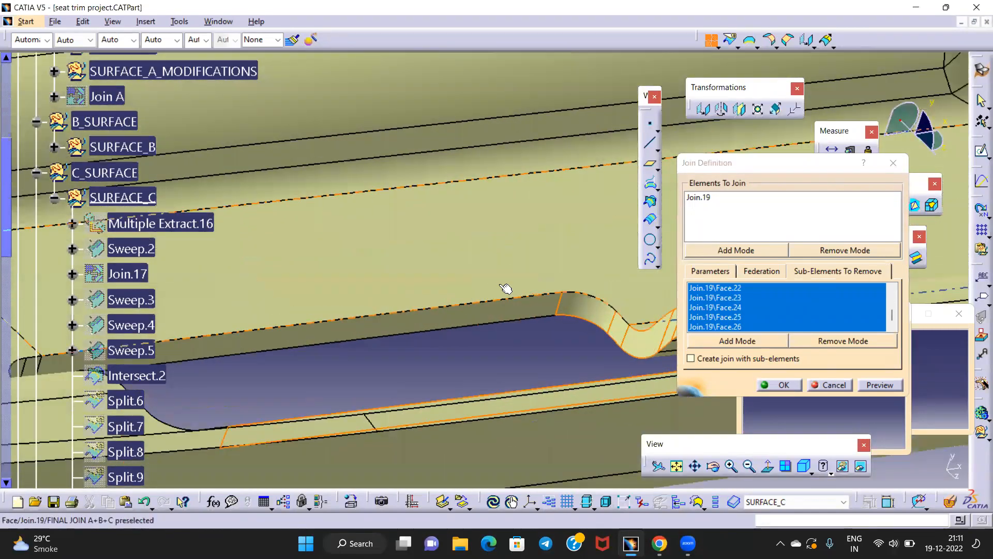
{"action": "left_click", "coordinate": [373, 327]}
{"action": "middle_click_drag", "start_coordinate": [364, 290], "coordinate": [463, 278]}
{"action": "middle_click_drag", "start_coordinate": [421, 304], "coordinate": [408, 254]}
{"action": "left_click", "coordinate": [382, 246]}
{"action": "left_click", "coordinate": [352, 242]}
{"action": "middle_click_drag", "start_coordinate": [523, 357], "coordinate": [569, 278]}
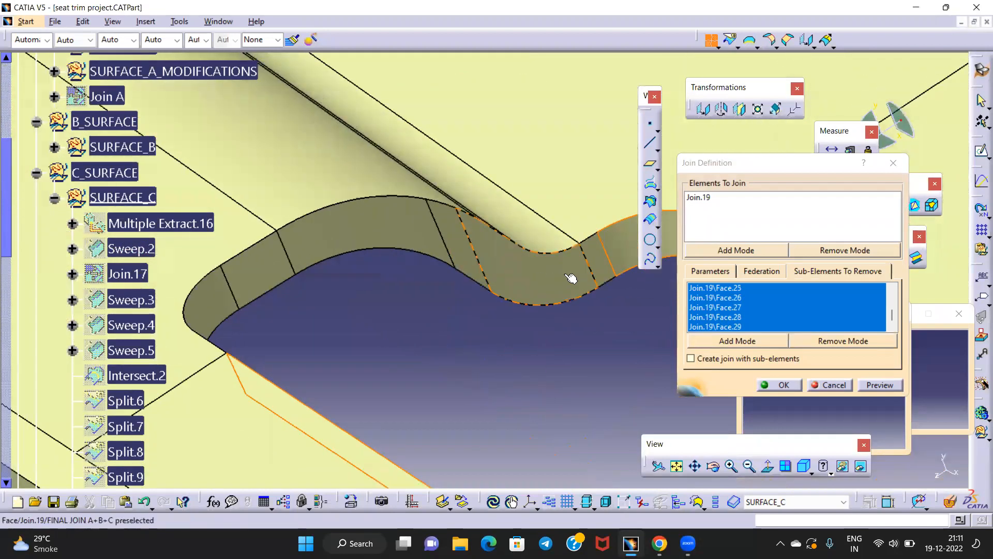
Mark the remaining slot wall faces for removal and create the join
{"action": "left_click", "coordinate": [600, 270]}
{"action": "left_click", "coordinate": [526, 275]}
{"action": "left_click", "coordinate": [466, 251]}
{"action": "left_click", "coordinate": [313, 206]}
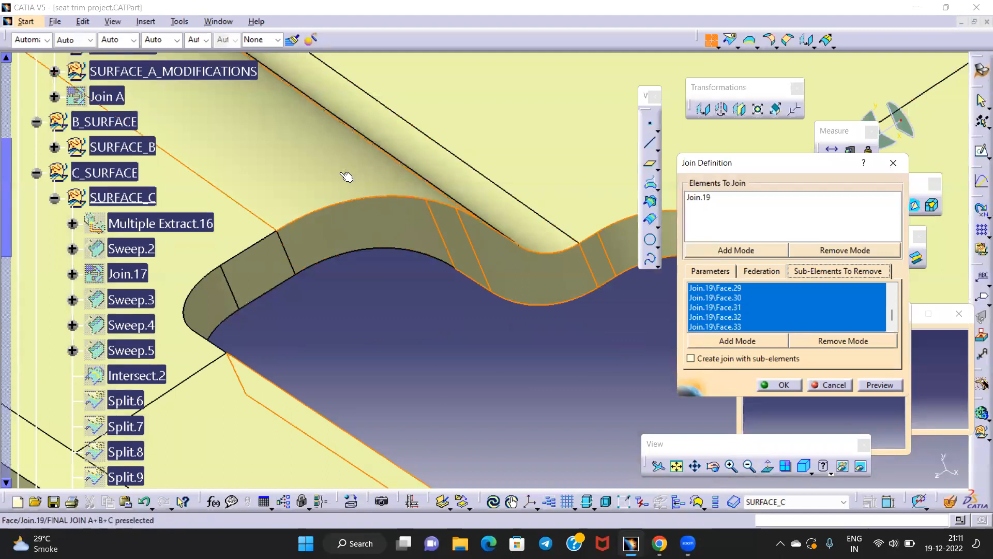
{"action": "left_click", "coordinate": [457, 272]}
{"action": "left_click", "coordinate": [376, 225]}
{"action": "middle_click_drag", "start_coordinate": [431, 306], "coordinate": [595, 274]}
{"action": "left_click", "coordinate": [550, 276]}
{"action": "left_click", "coordinate": [484, 293]}
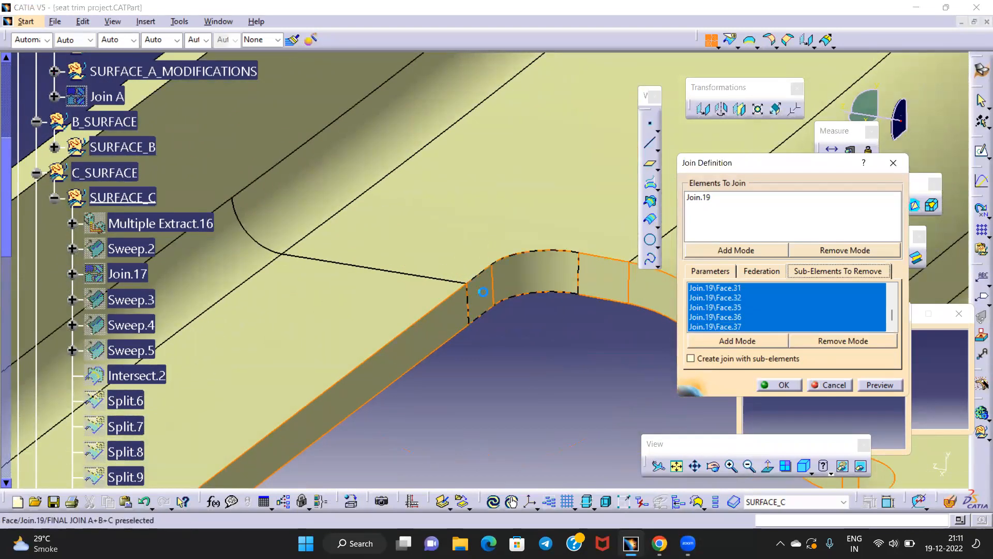
{"action": "left_click", "coordinate": [783, 384]}
{"action": "middle_click_drag", "start_coordinate": [384, 366], "coordinate": [478, 349]}
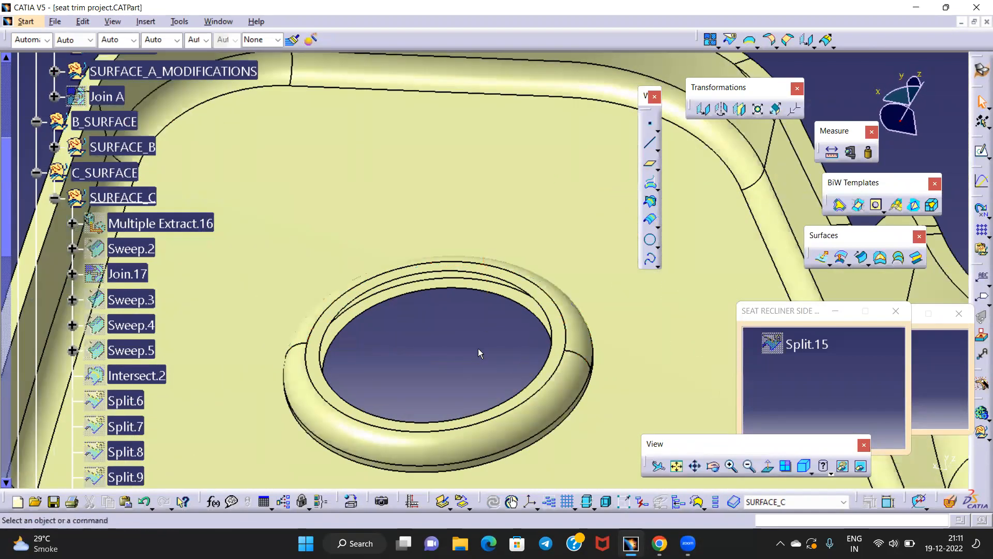
Start a swept surface guided by a multiple extract of the ring's inner edge
{"action": "left_click", "coordinate": [863, 258]}
{"action": "mouse_move", "coordinate": [454, 339]}
{"action": "middle_mouse_down"}
{"action": "mouse_move", "coordinate": [455, 306]}
{"action": "mouse_move", "coordinate": [468, 308]}
{"action": "mouse_move", "coordinate": [445, 328]}
{"action": "middle_mouse_up"}
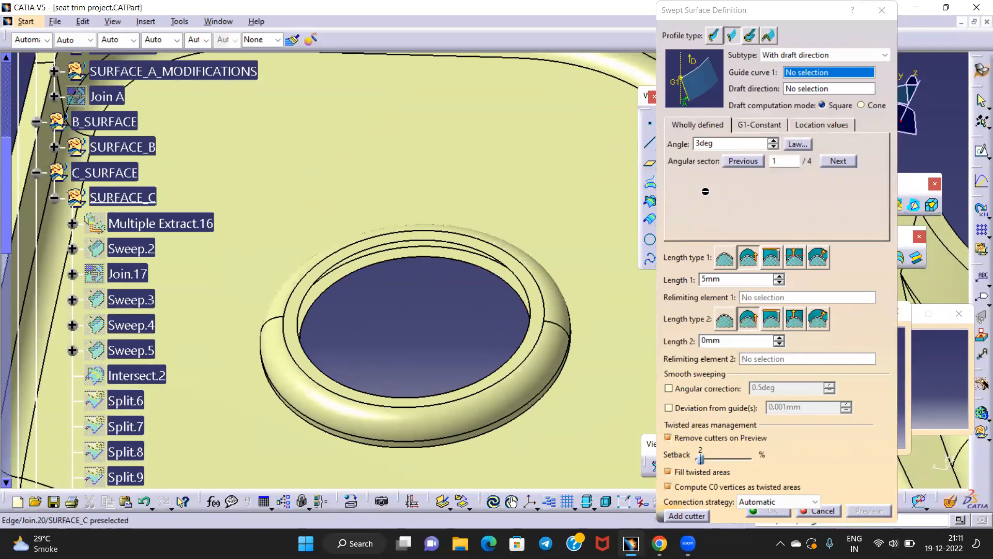
{"action": "right_click", "coordinate": [816, 75]}
{"action": "left_click", "coordinate": [852, 329]}
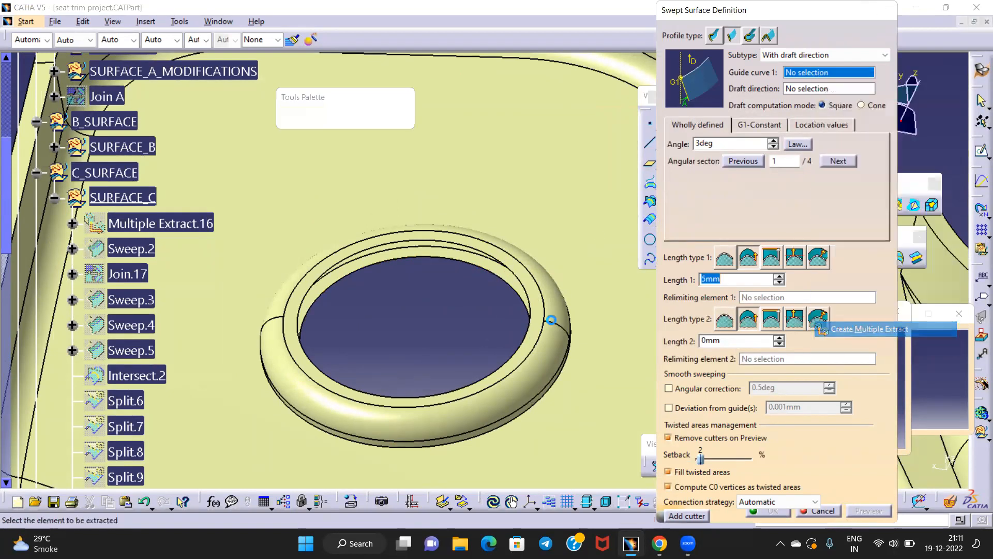
{"action": "left_click", "coordinate": [443, 260]}
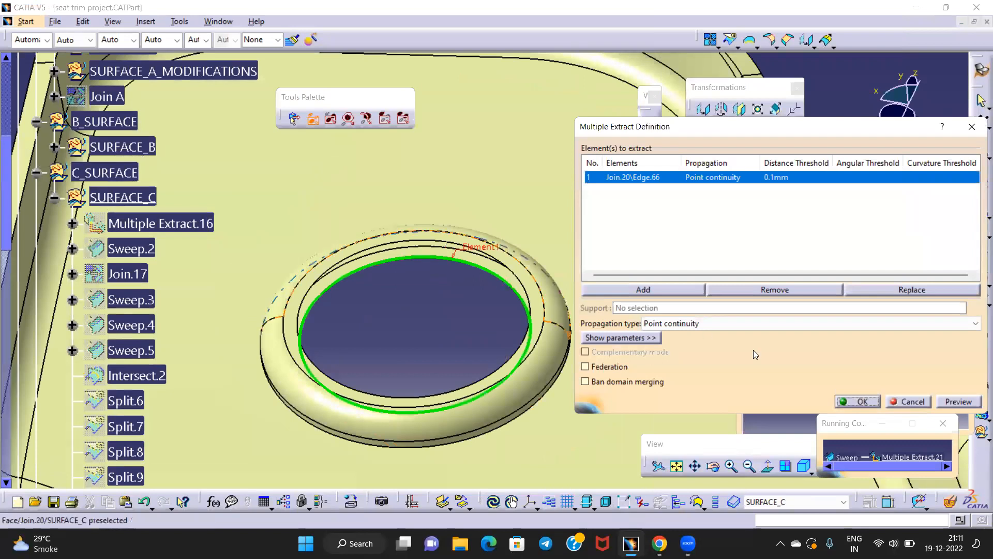
{"action": "left_click", "coordinate": [847, 401]}
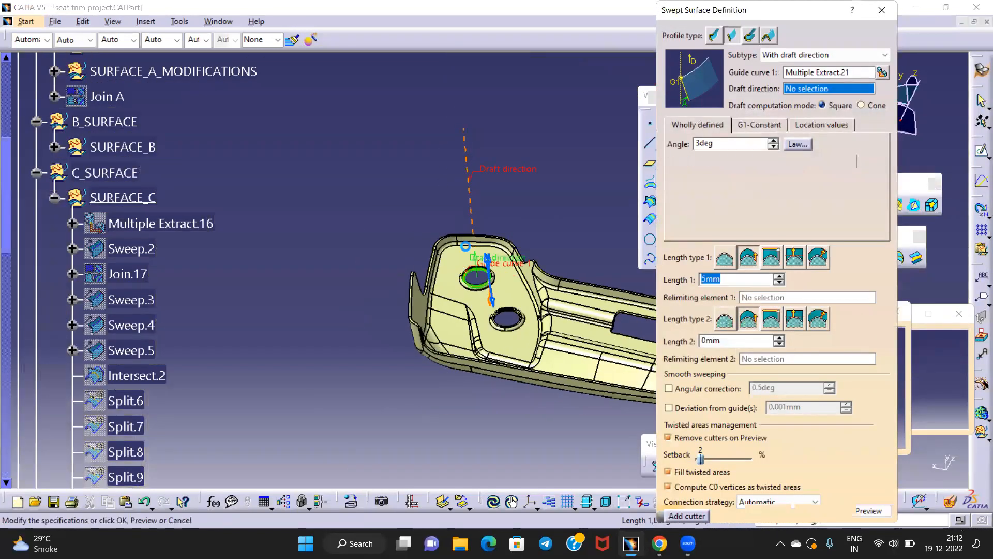
Confirm the 3deg, 5mm MTD draft sweep and orbit around the ring hole
{"action": "middle_click_drag", "start_coordinate": [479, 321], "coordinate": [507, 260], "text": "ctrl"}
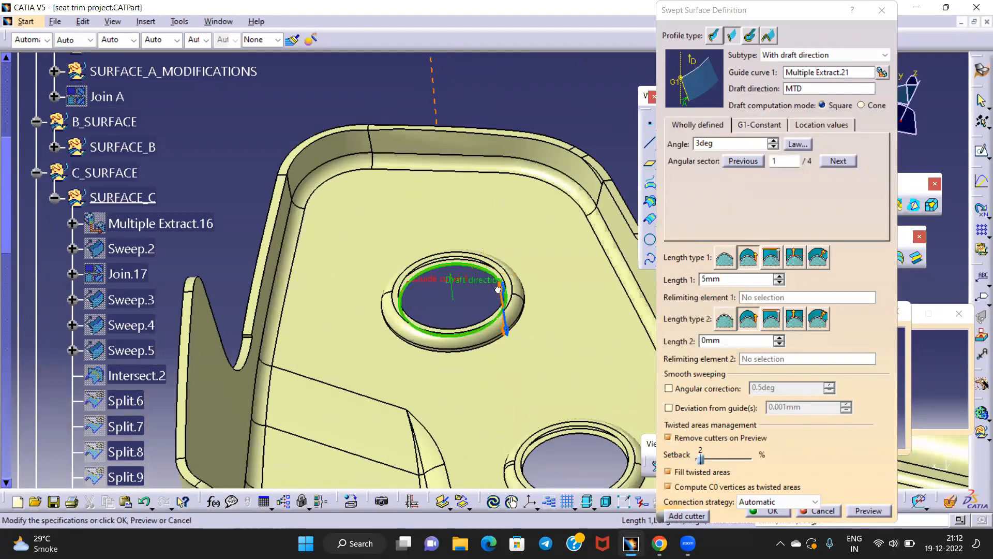
{"action": "left_click", "coordinate": [774, 512]}
{"action": "middle_click_drag", "start_coordinate": [516, 312], "coordinate": [511, 197]}
{"action": "middle_click_drag", "start_coordinate": [433, 260], "coordinate": [466, 298]}
{"action": "middle_click_drag", "start_coordinate": [313, 200], "coordinate": [497, 202]}
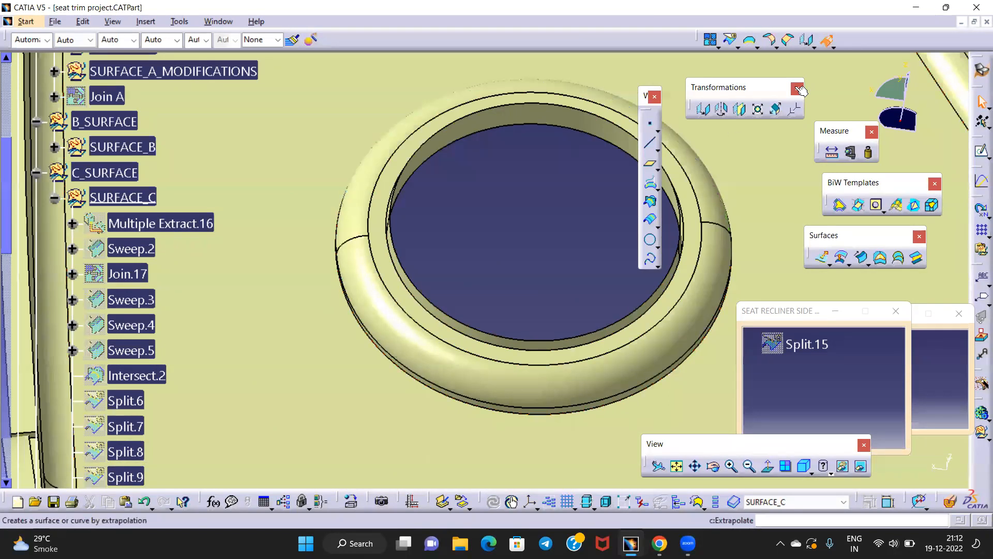
Create Extrapol.8, extending Join.20 5mm from the ring's inner edge with point-continuity propagation
{"action": "left_click", "coordinate": [827, 39]}
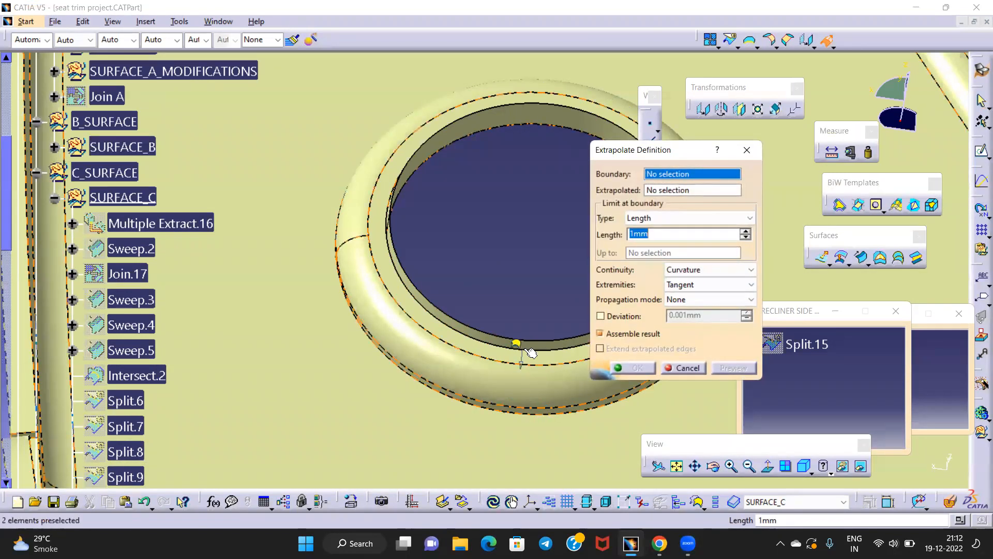
{"action": "left_click", "coordinate": [517, 344]}
{"action": "middle_click_drag", "start_coordinate": [498, 339], "coordinate": [448, 316]}
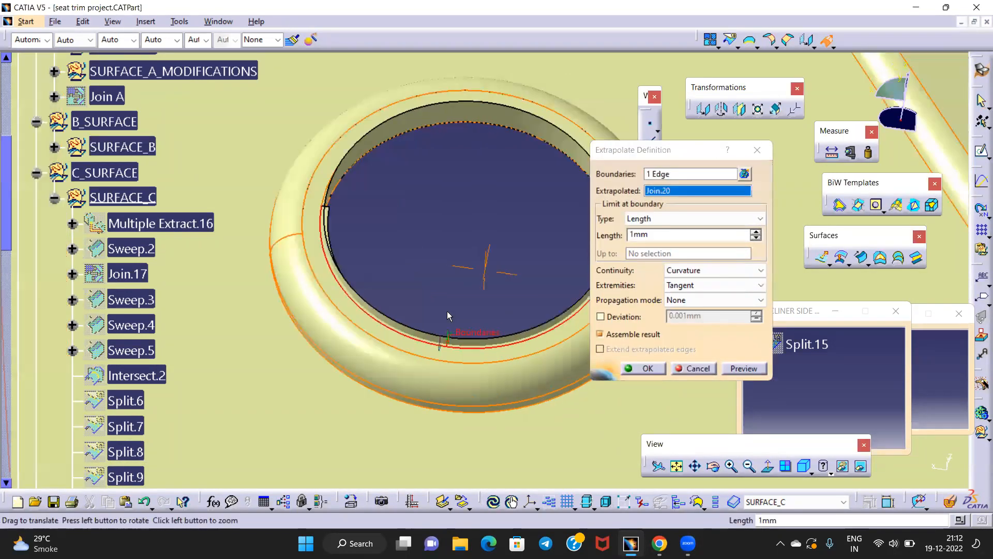
{"action": "left_click", "coordinate": [696, 305]}
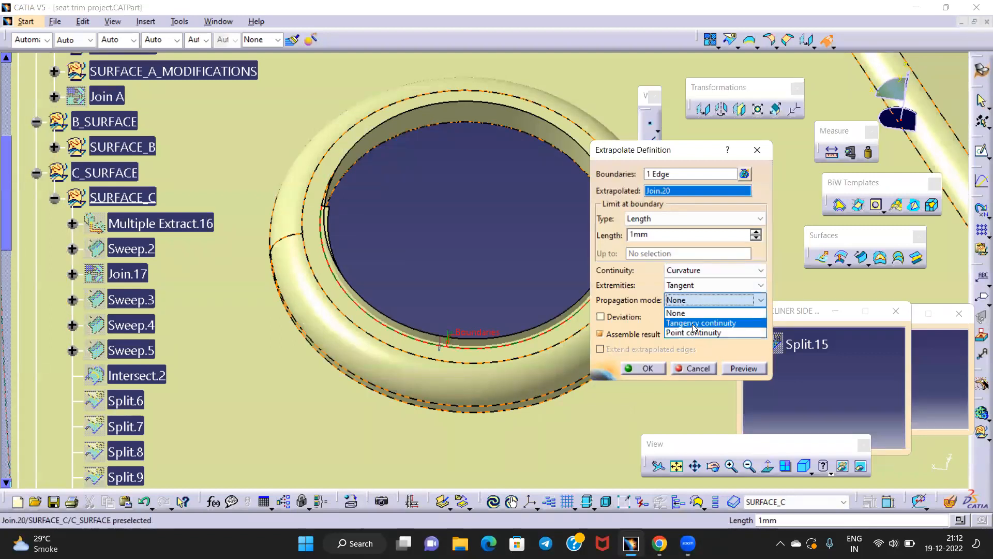
{"action": "left_click", "coordinate": [695, 332]}
{"action": "double_click", "coordinate": [639, 235]}
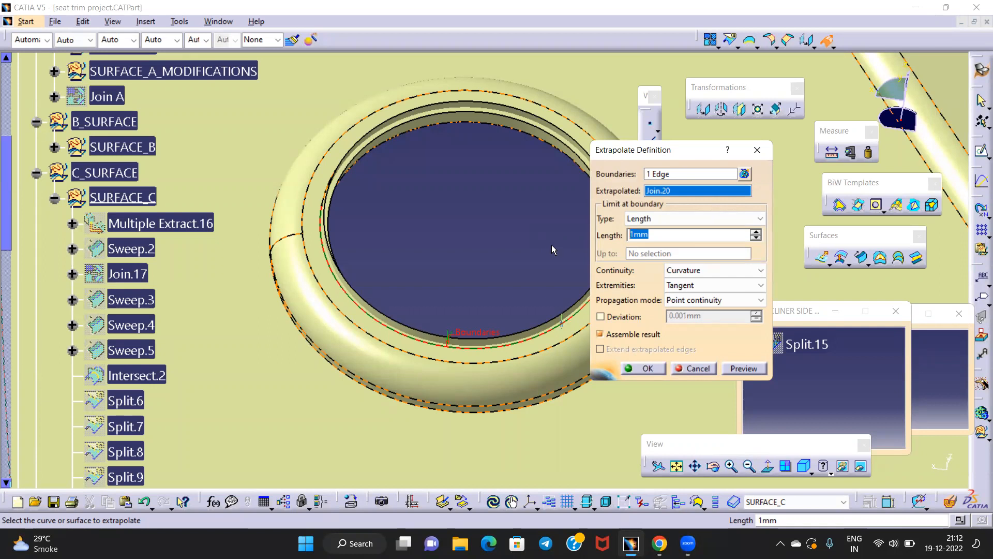
{"action": "type", "text": "5"}
{"action": "left_click", "coordinate": [757, 368]}
{"action": "left_click", "coordinate": [642, 368]}
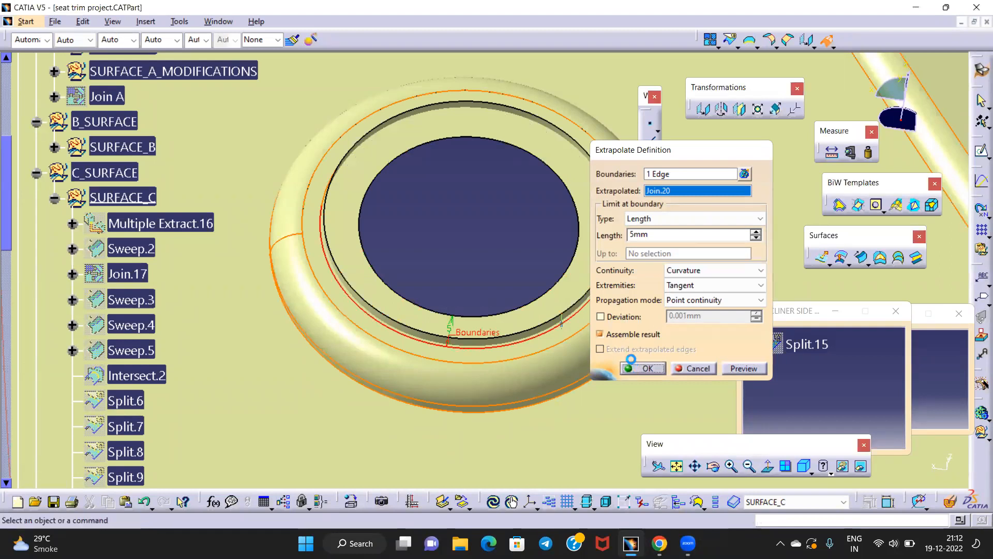
{"action": "middle_click_drag", "start_coordinate": [456, 211], "coordinate": [507, 270]}
{"action": "middle_click", "coordinate": [509, 260]}
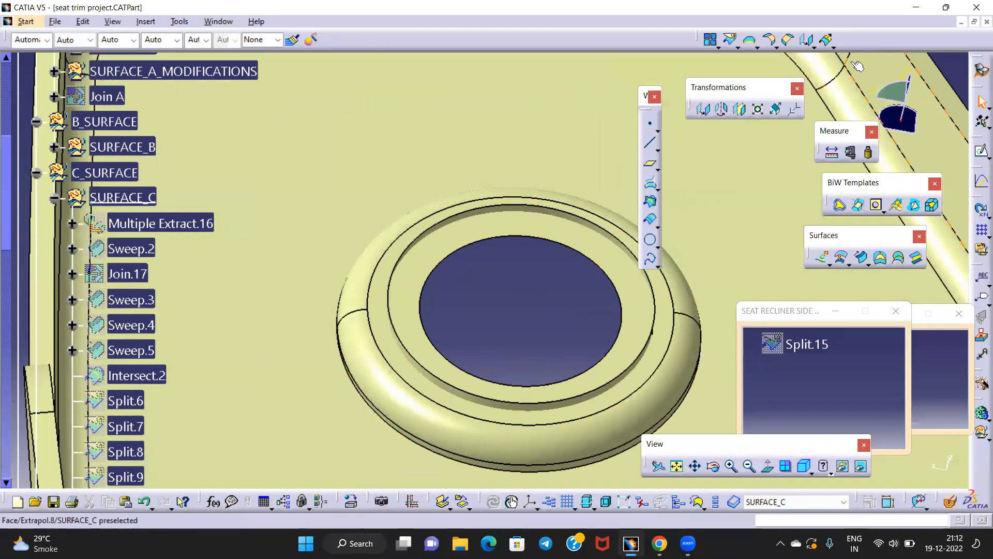
Intersect Extrapol.8 with Sweep.7
{"action": "left_click", "coordinate": [788, 39]}
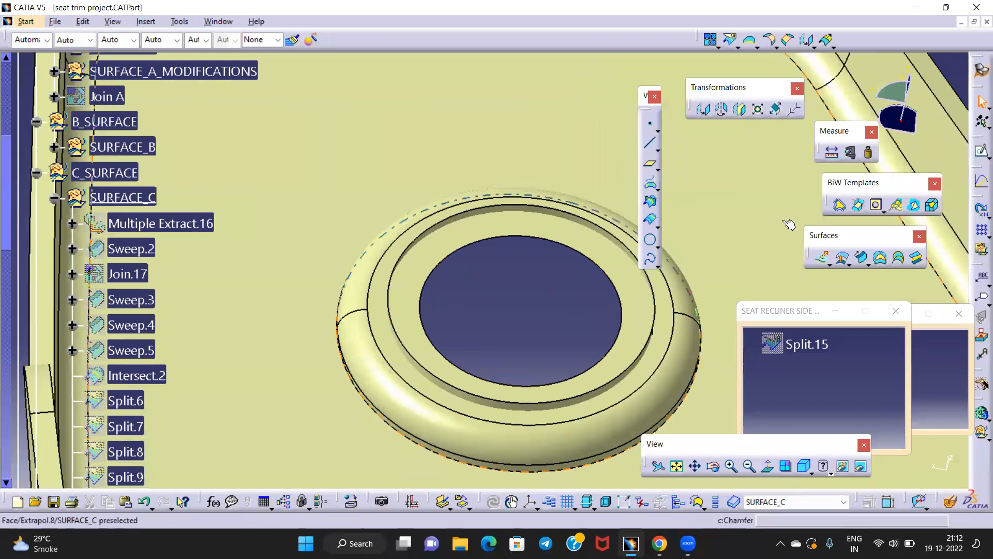
{"action": "left_click", "coordinate": [650, 201]}
{"action": "left_click", "coordinate": [464, 239]}
{"action": "middle_click_drag", "start_coordinate": [465, 239], "coordinate": [401, 155]}
{"action": "left_click", "coordinate": [420, 152]}
{"action": "middle_click_drag", "start_coordinate": [493, 190], "coordinate": [512, 243]}
{"action": "left_click", "coordinate": [613, 314]}
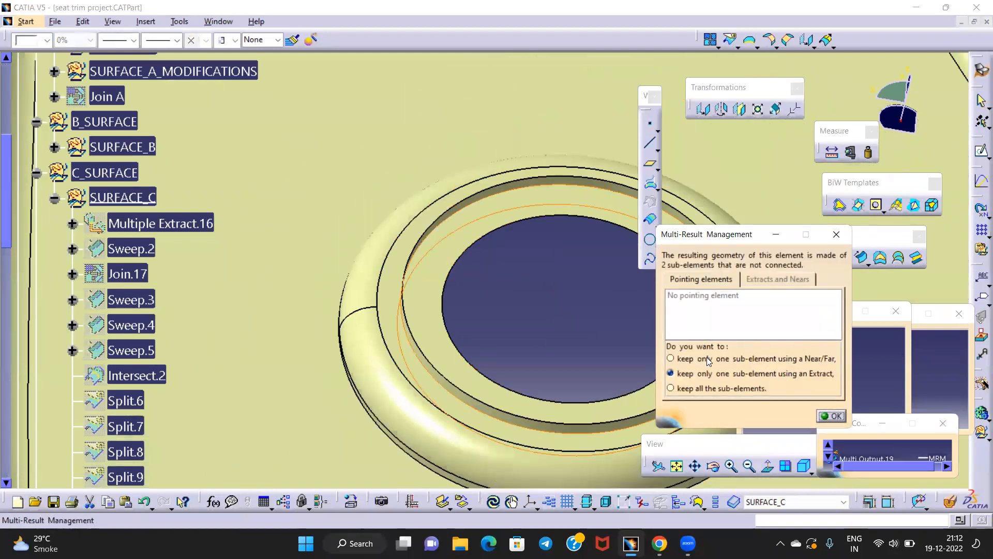
Extract the inner intersection edge as Extract.2
{"action": "left_click", "coordinate": [823, 417]}
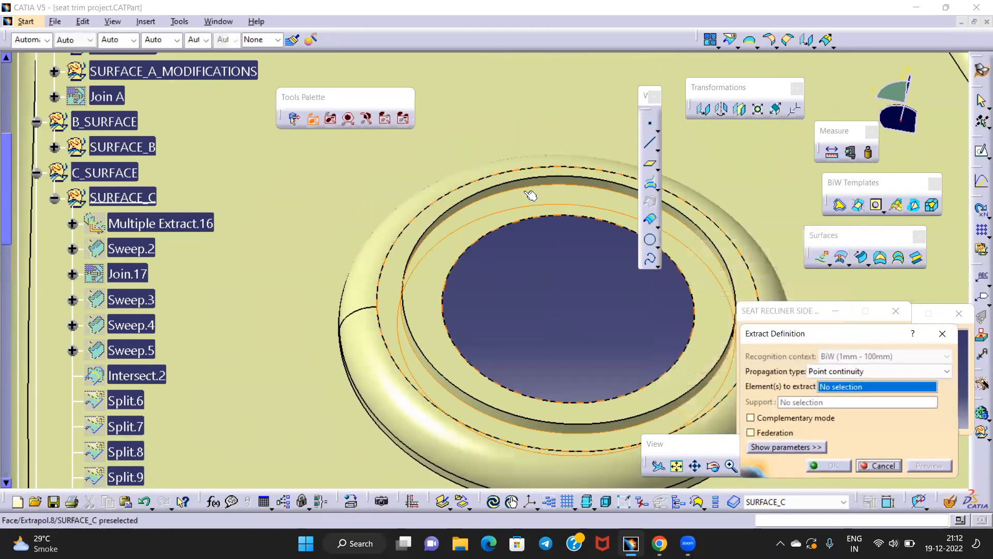
{"action": "left_click", "coordinate": [549, 200]}
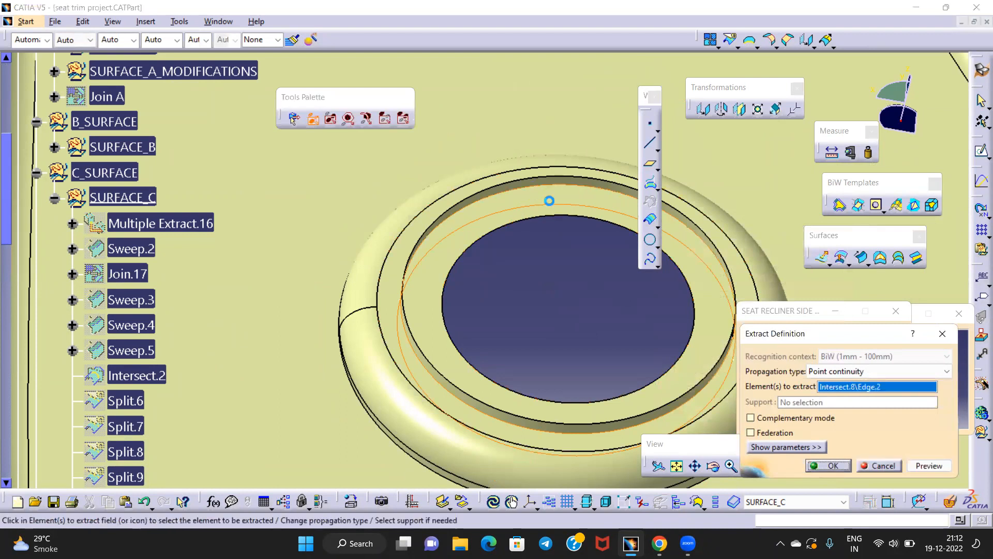
{"action": "left_click", "coordinate": [828, 465]}
{"action": "middle_click_drag", "start_coordinate": [520, 289], "coordinate": [476, 277]}
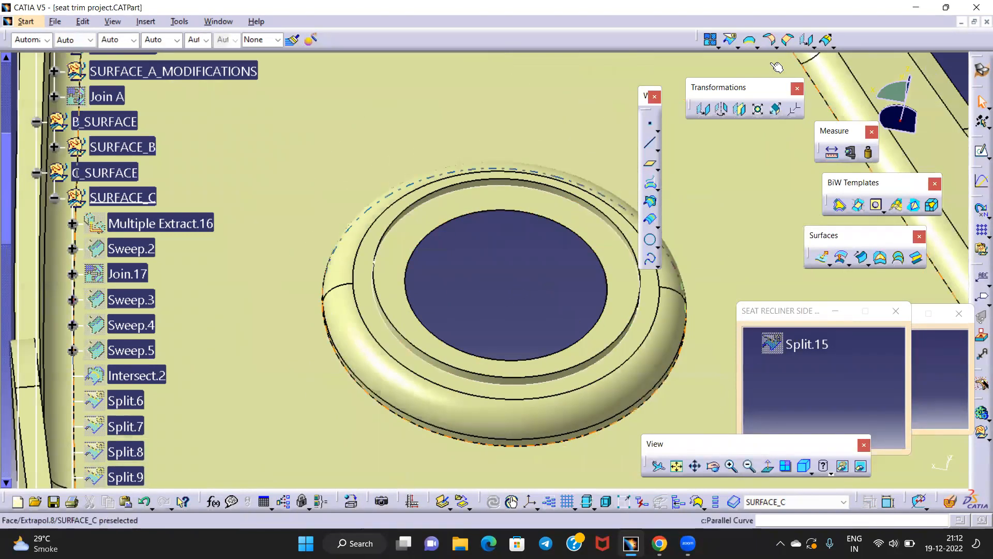
Split Extrapol.8 and then Sweep.7 using Extract.2 as the cutting element
{"action": "left_click", "coordinate": [731, 39]}
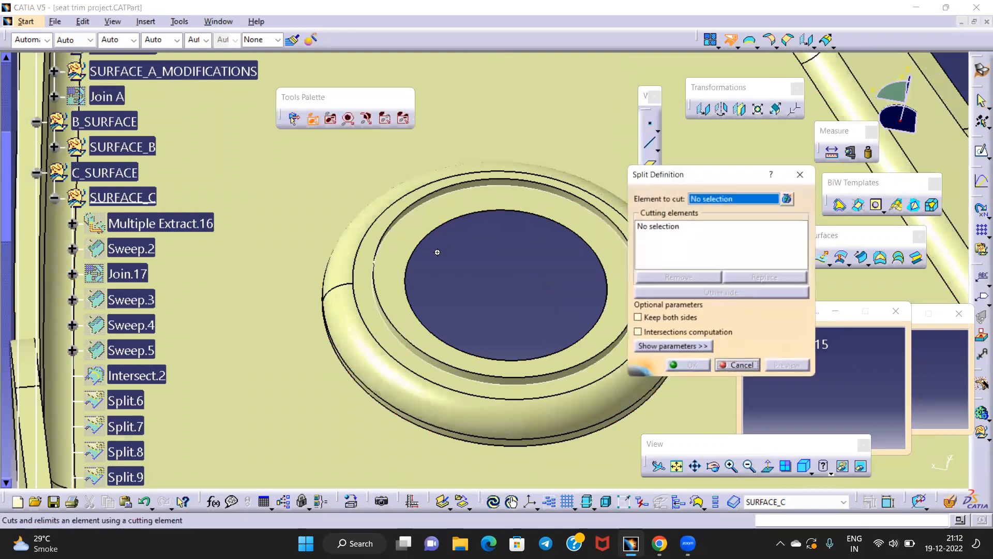
{"action": "scroll", "coordinate": [511, 213], "scroll_direction": "up", "scroll_amount": 3}
{"action": "left_click", "coordinate": [421, 232]}
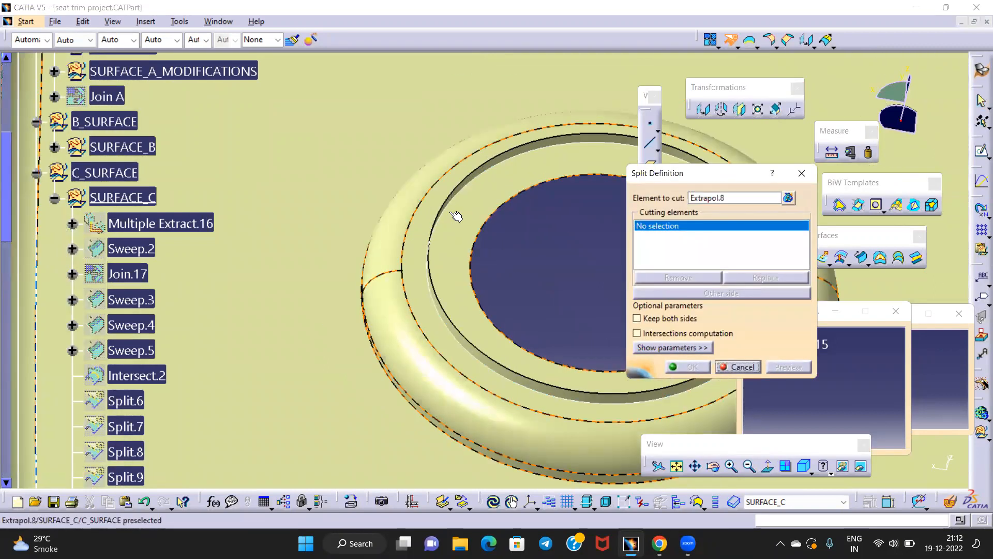
{"action": "left_click", "coordinate": [451, 210]}
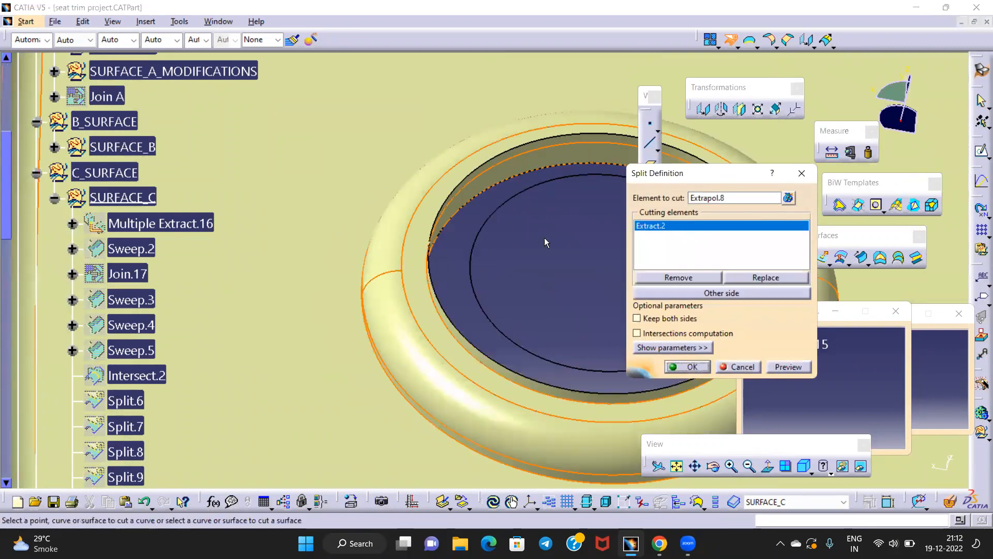
{"action": "left_click", "coordinate": [688, 367]}
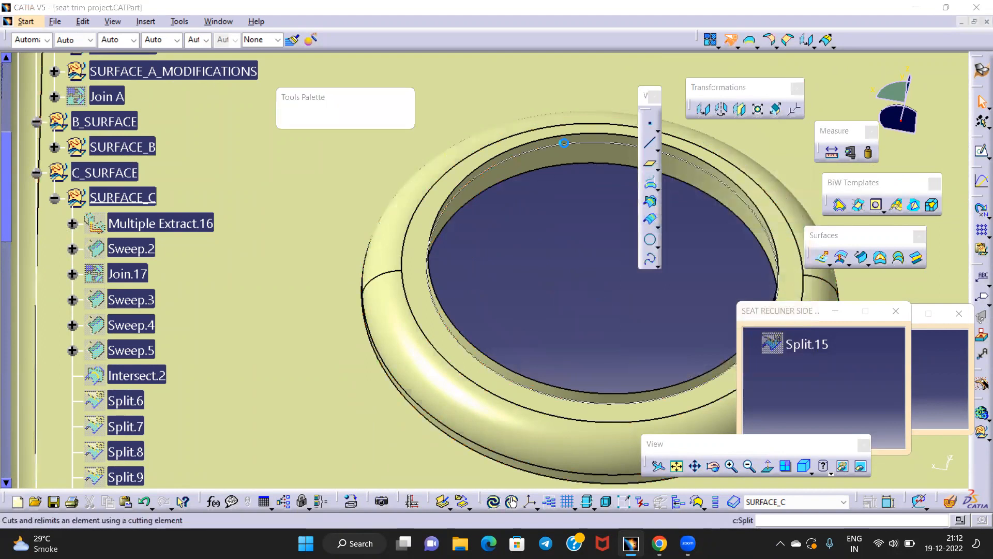
{"action": "left_click", "coordinate": [557, 152]}
{"action": "left_click", "coordinate": [567, 144]}
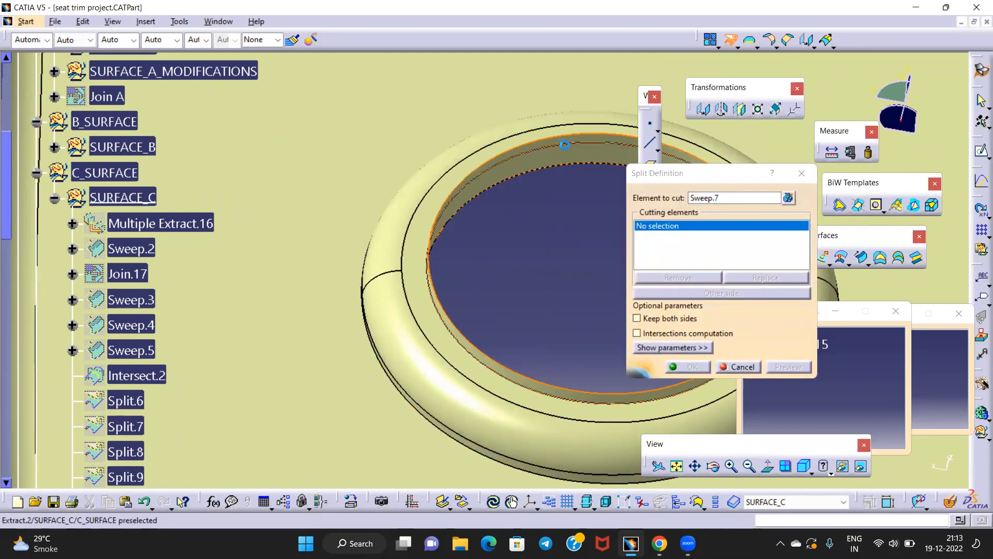
Hide Extract.2 and start a new Join
{"action": "middle_click_drag", "start_coordinate": [533, 217], "coordinate": [536, 238]}
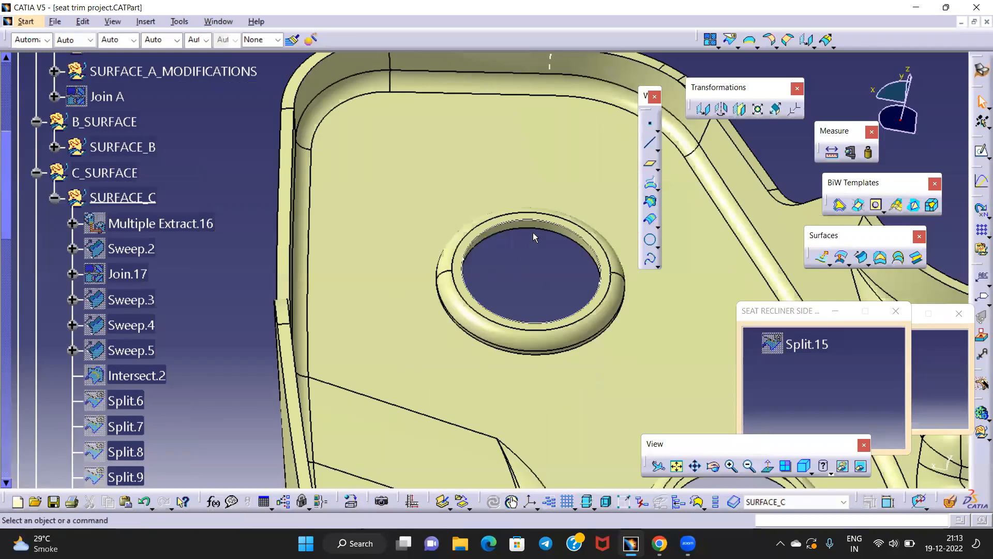
{"action": "right_click", "coordinate": [549, 223]}
{"action": "left_click", "coordinate": [552, 262]}
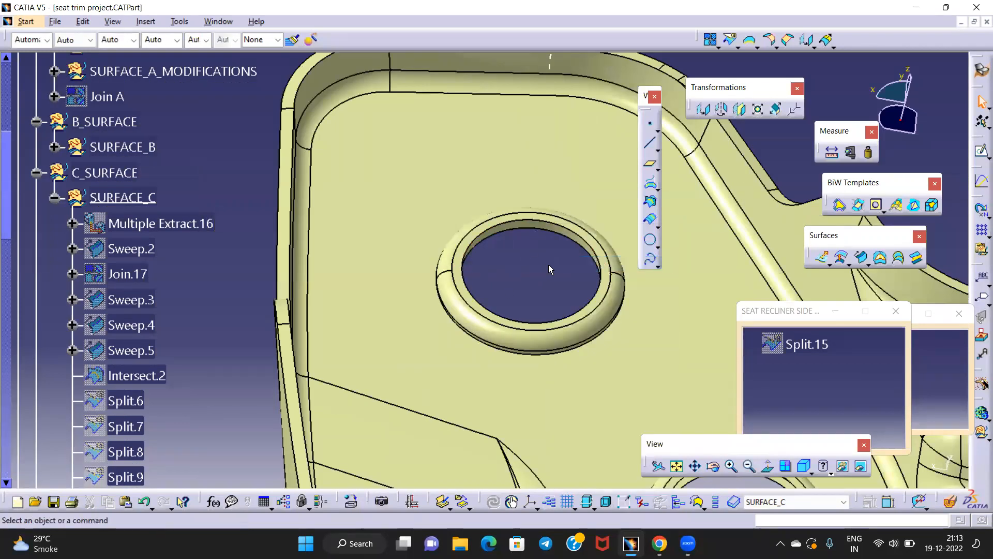
{"action": "key", "text": "Return"}
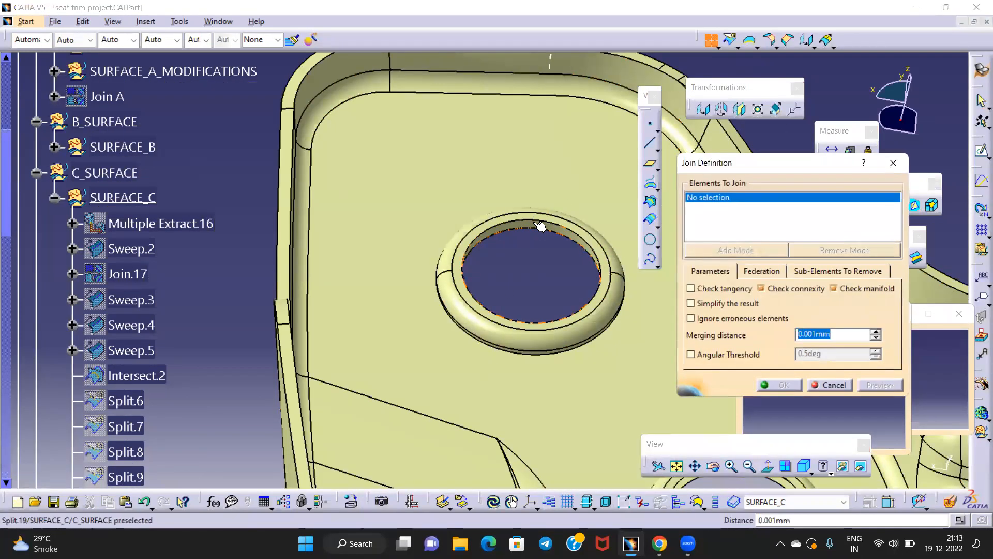
Try adding Split.19 and Split.18 to the join from the viewer, then cancel it
{"action": "left_click", "coordinate": [539, 226]}
{"action": "left_click", "coordinate": [537, 156]}
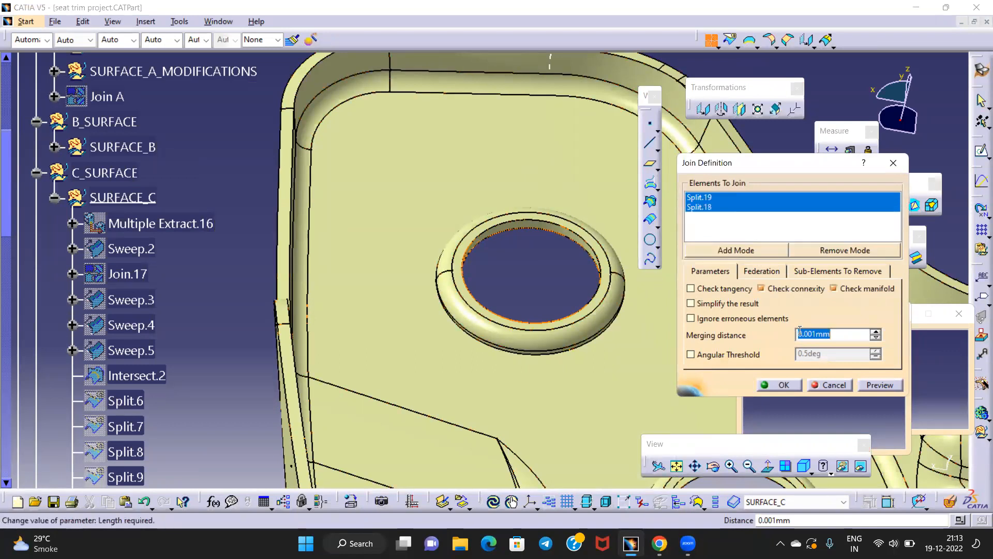
{"action": "left_click", "coordinate": [465, 175]}
{"action": "middle_click_drag", "start_coordinate": [541, 284], "coordinate": [545, 327]}
{"action": "left_click", "coordinate": [553, 304]}
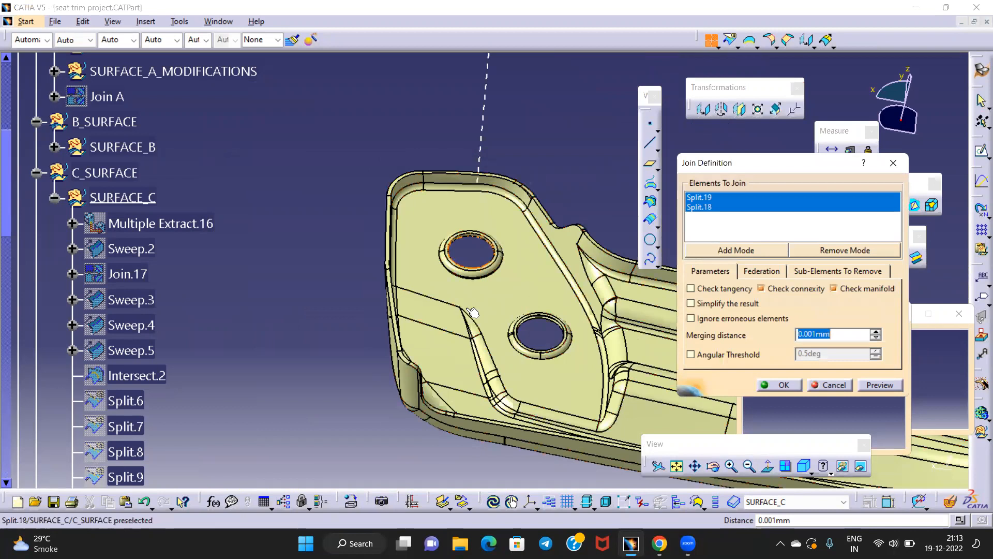
{"action": "left_click", "coordinate": [893, 165]}
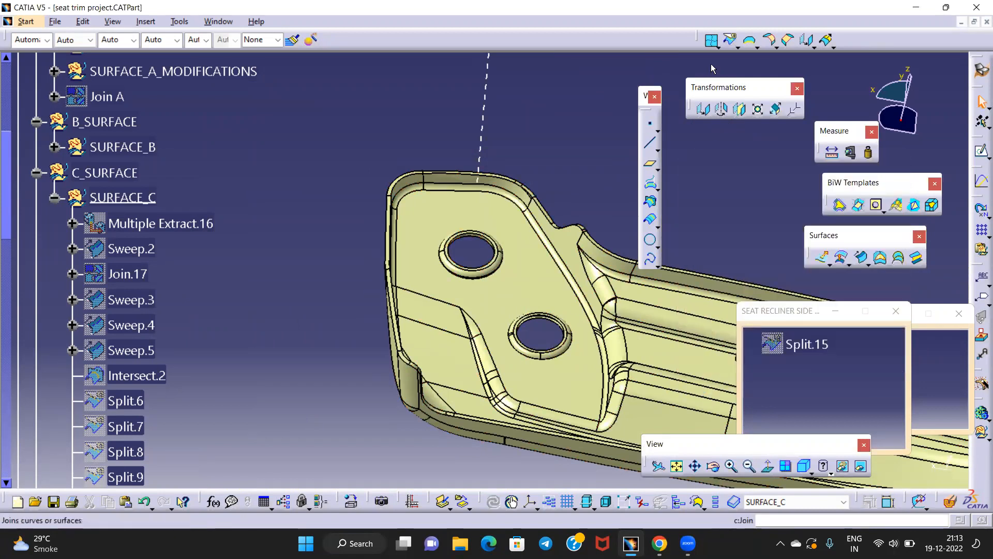
Join Split.18 and Split.19, picked from the tree, with a 0.01 mm merging distance
{"action": "left_click", "coordinate": [711, 40]}
{"action": "scroll", "coordinate": [133, 297], "scroll_direction": "down", "scroll_amount": 10}
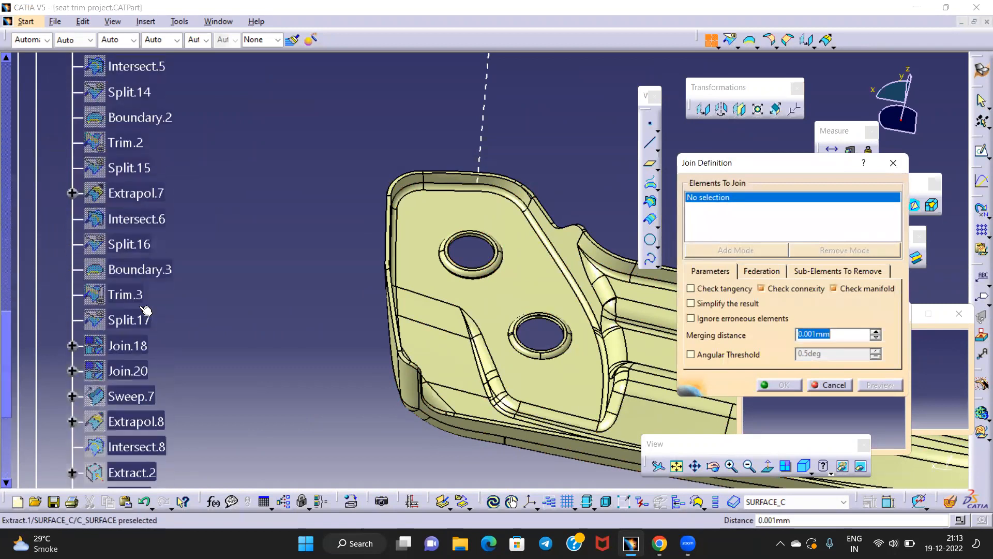
{"action": "scroll", "coordinate": [145, 310], "scroll_direction": "down", "scroll_amount": 5}
{"action": "left_click", "coordinate": [138, 150]}
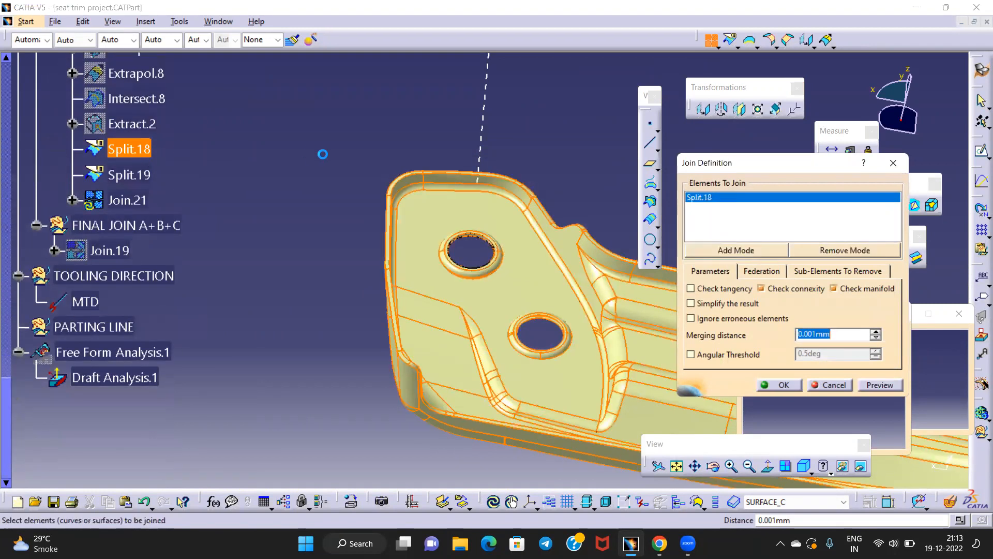
{"action": "left_click", "coordinate": [125, 178]}
{"action": "middle_click_drag", "start_coordinate": [464, 294], "coordinate": [467, 161]}
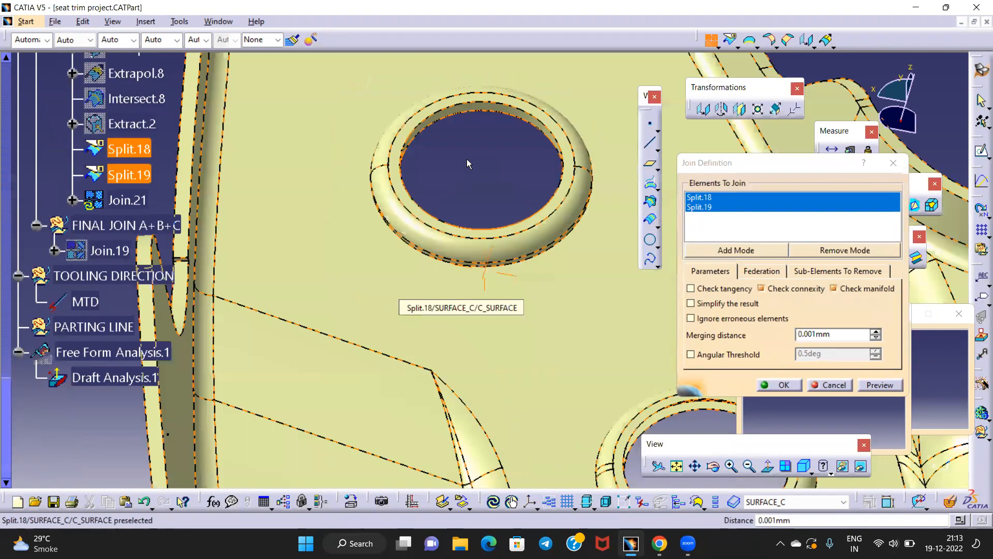
{"action": "middle_click", "coordinate": [475, 160]}
{"action": "left_click", "coordinate": [814, 334]}
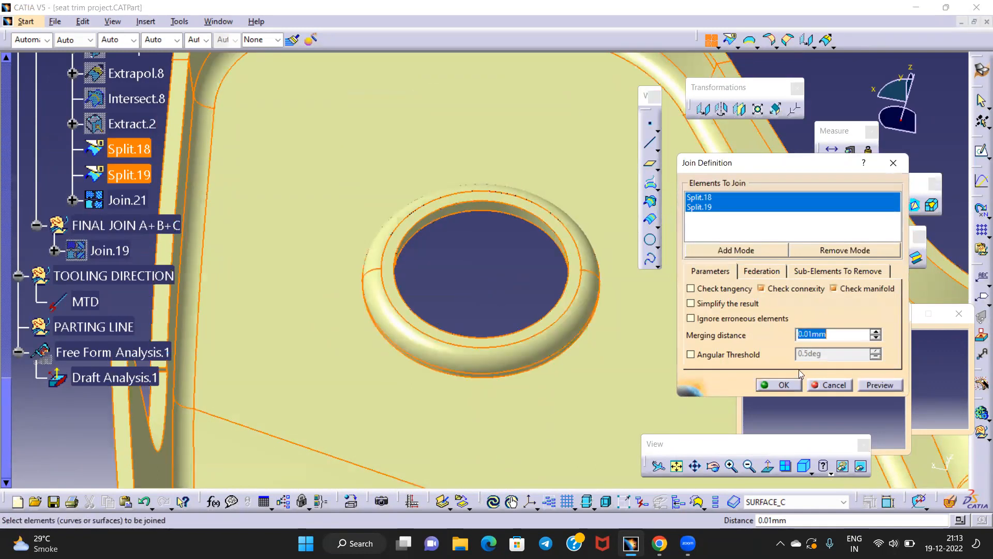
{"action": "left_click", "coordinate": [784, 384]}
{"action": "middle_click_drag", "start_coordinate": [484, 277], "coordinate": [525, 209]}
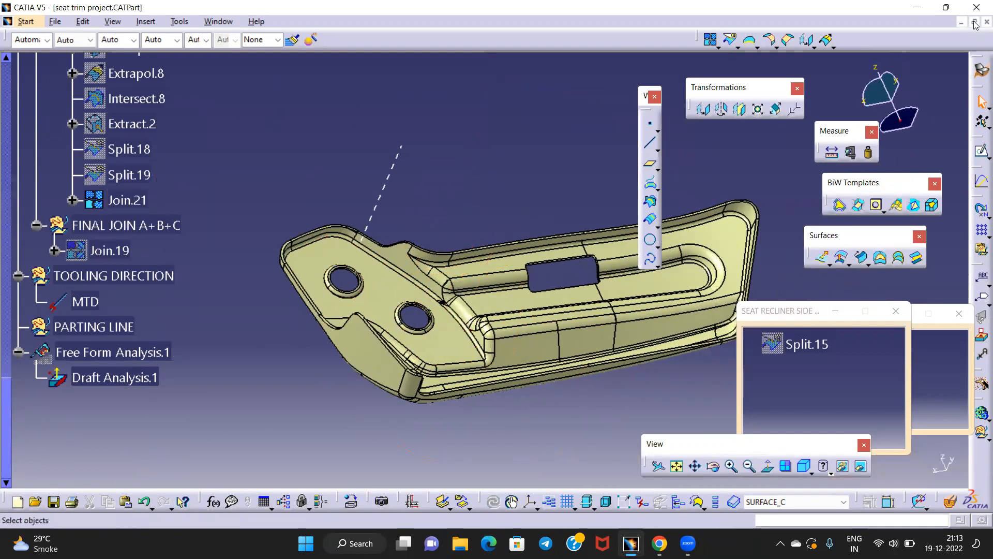
{"action": "left_click", "coordinate": [982, 70]}
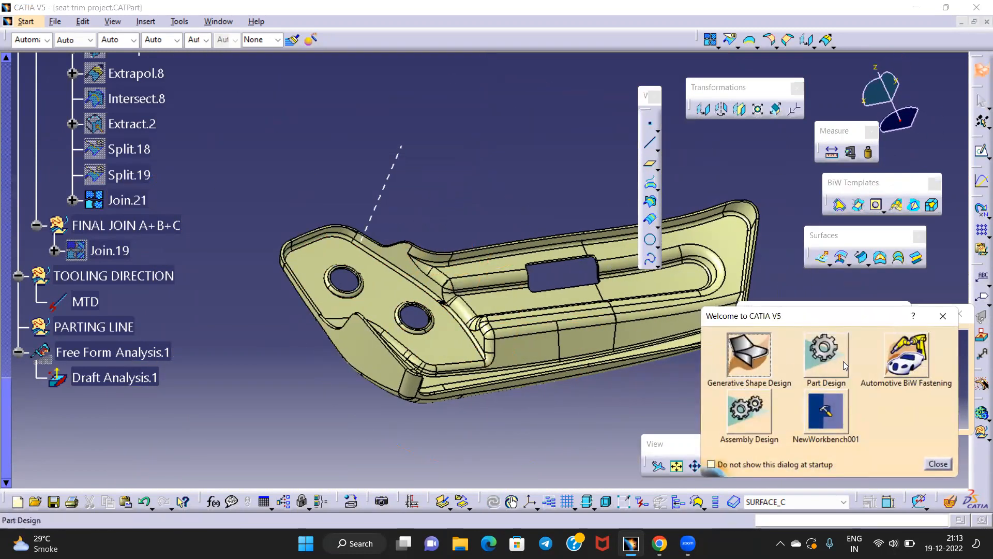
Switch to Part Design and start a new draft analysis
{"action": "left_click", "coordinate": [826, 357]}
{"action": "middle_click_drag", "start_coordinate": [517, 316], "coordinate": [505, 300]}
{"action": "middle_click", "coordinate": [579, 268]}
{"action": "left_click", "coordinate": [723, 280]}
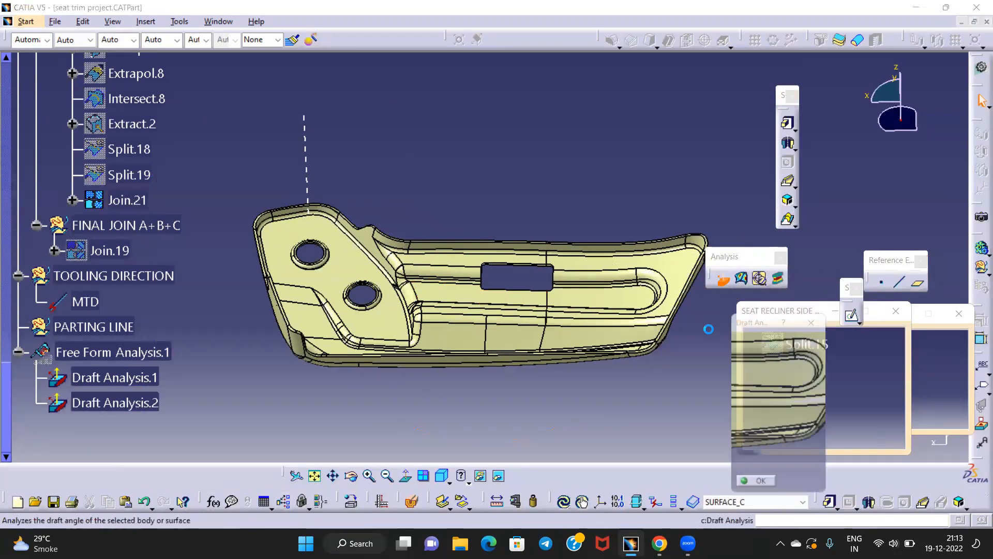
{"action": "left_click_drag", "start_coordinate": [757, 322], "coordinate": [695, 332]}
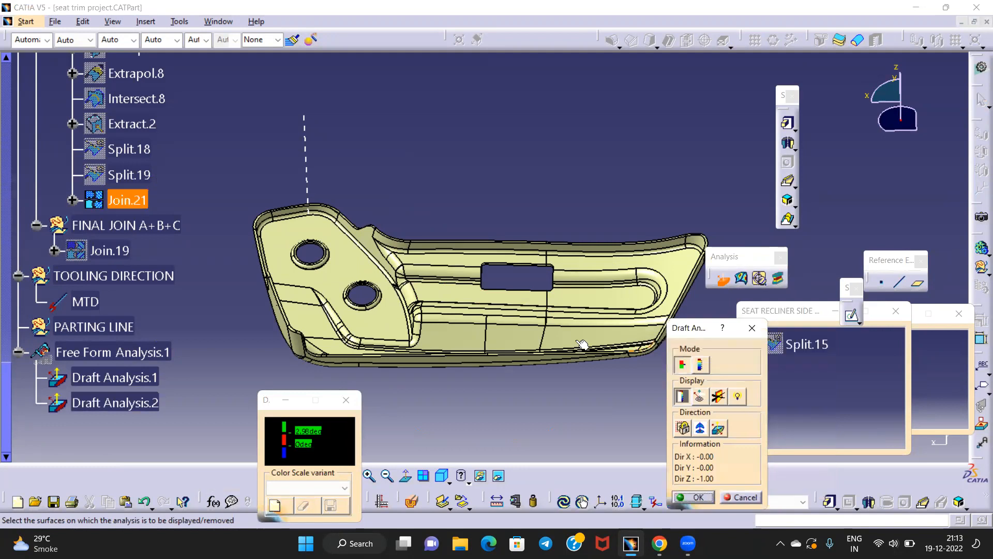
{"action": "middle_click_drag", "start_coordinate": [264, 383], "coordinate": [250, 254]}
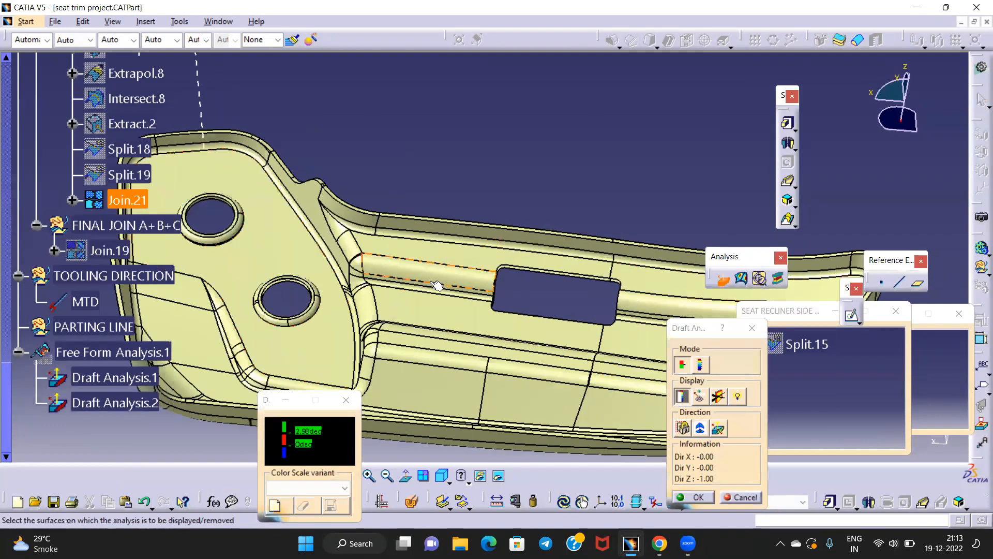
{"action": "middle_click_drag", "start_coordinate": [330, 273], "coordinate": [609, 275]}
{"action": "middle_click_drag", "start_coordinate": [624, 347], "coordinate": [559, 248]}
{"action": "middle_click_drag", "start_coordinate": [537, 295], "coordinate": [536, 370]}
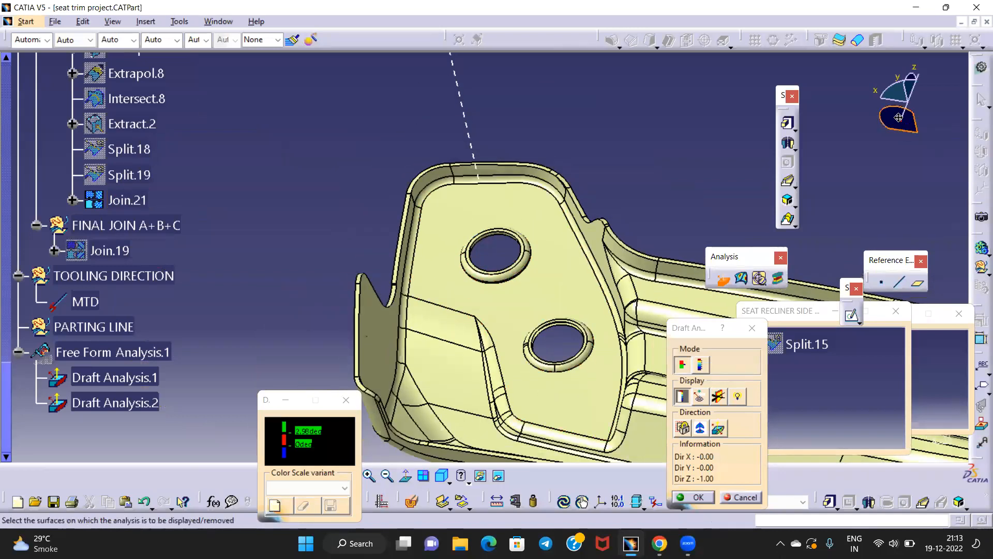
Set the draft direction to the Y axis, analyse Join.21, and reverse the direction
{"action": "left_click_drag", "start_coordinate": [888, 122], "coordinate": [463, 115]}
{"action": "left_click", "coordinate": [702, 429]}
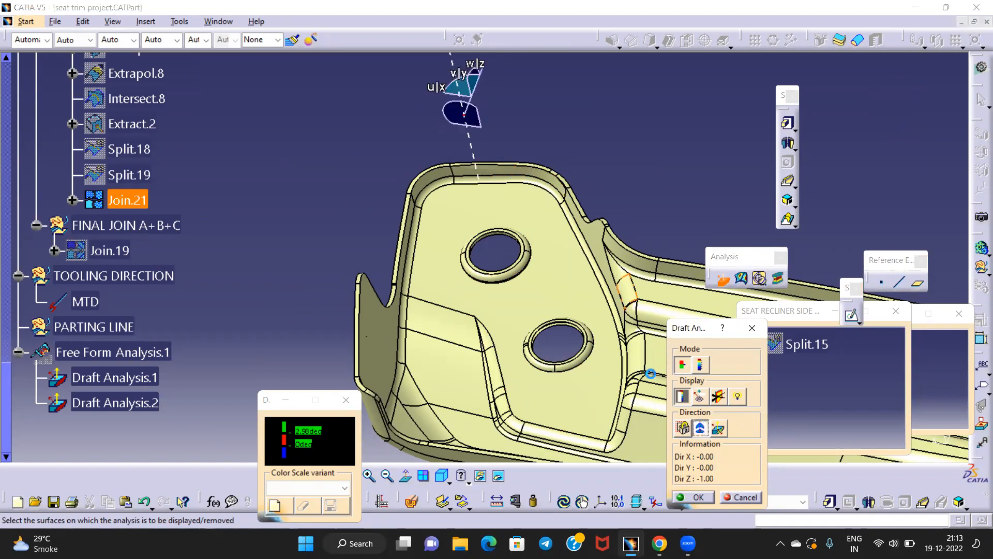
{"action": "left_click", "coordinate": [465, 113]}
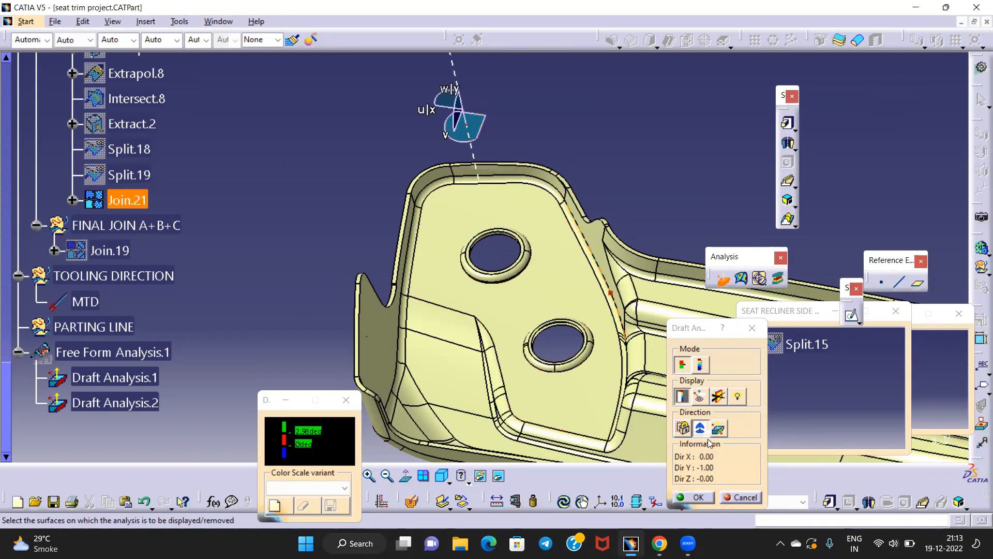
{"action": "left_click", "coordinate": [121, 208]}
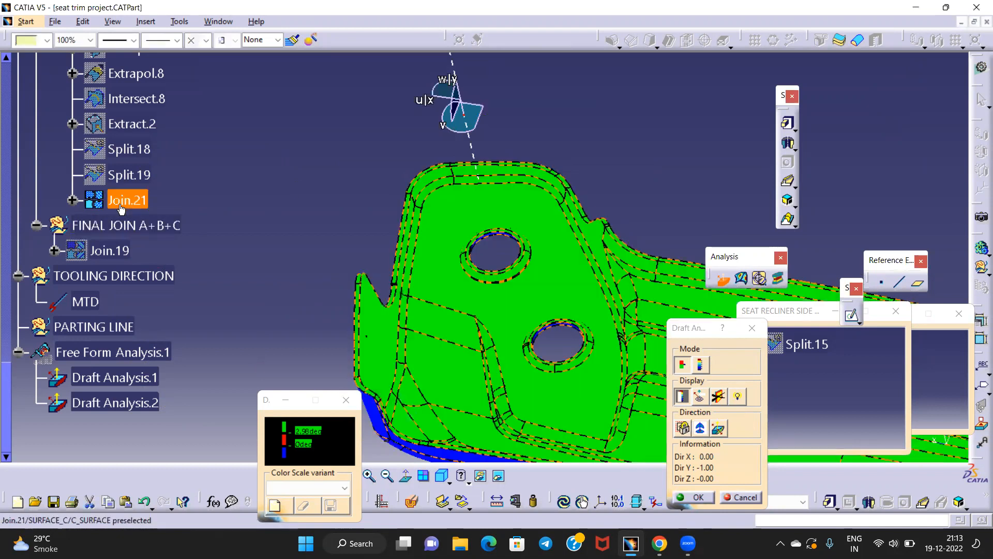
{"action": "middle_click_drag", "start_coordinate": [501, 270], "coordinate": [482, 311]}
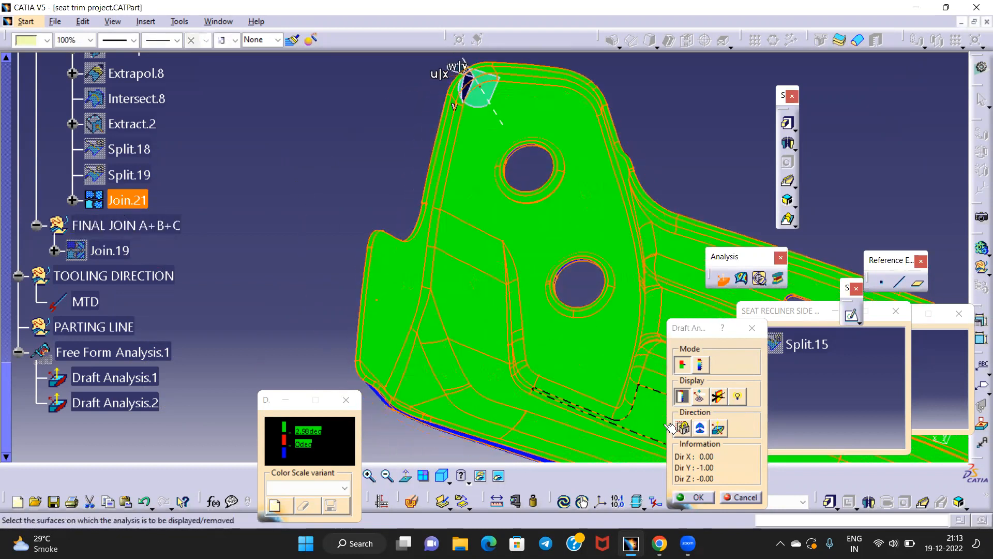
{"action": "left_click", "coordinate": [714, 431]}
Check the draft colours around the round holes and rectangular slot, then accept Draft Analysis.2
{"action": "middle_click_drag", "start_coordinate": [554, 171], "coordinate": [432, 159]}
{"action": "middle_click_drag", "start_coordinate": [367, 151], "coordinate": [614, 104]}
{"action": "middle_click_drag", "start_coordinate": [442, 290], "coordinate": [481, 101]}
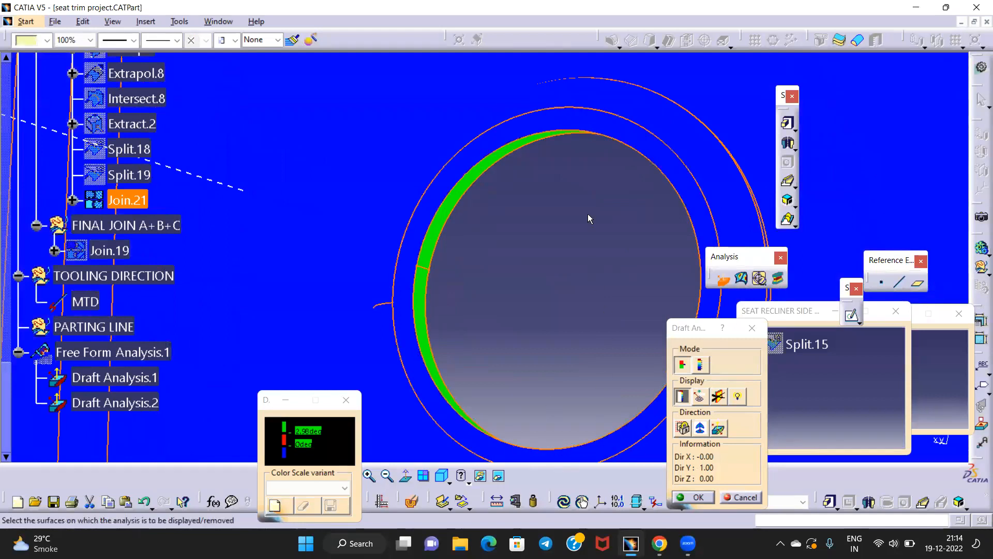
{"action": "middle_click_drag", "start_coordinate": [497, 197], "coordinate": [331, 153]}
{"action": "middle_click_drag", "start_coordinate": [396, 144], "coordinate": [368, 118]}
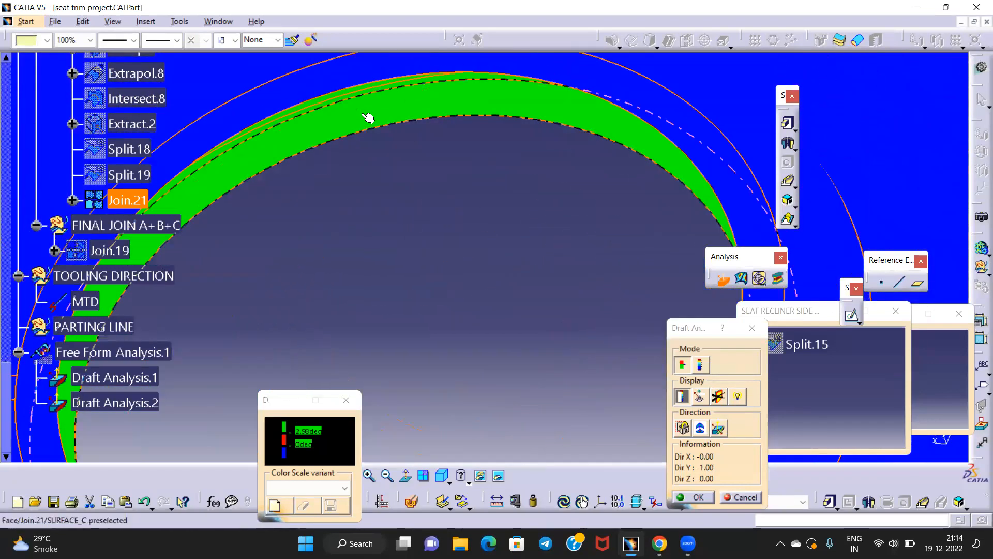
{"action": "middle_click_drag", "start_coordinate": [437, 134], "coordinate": [119, 160]}
{"action": "middle_click_drag", "start_coordinate": [561, 243], "coordinate": [502, 154]}
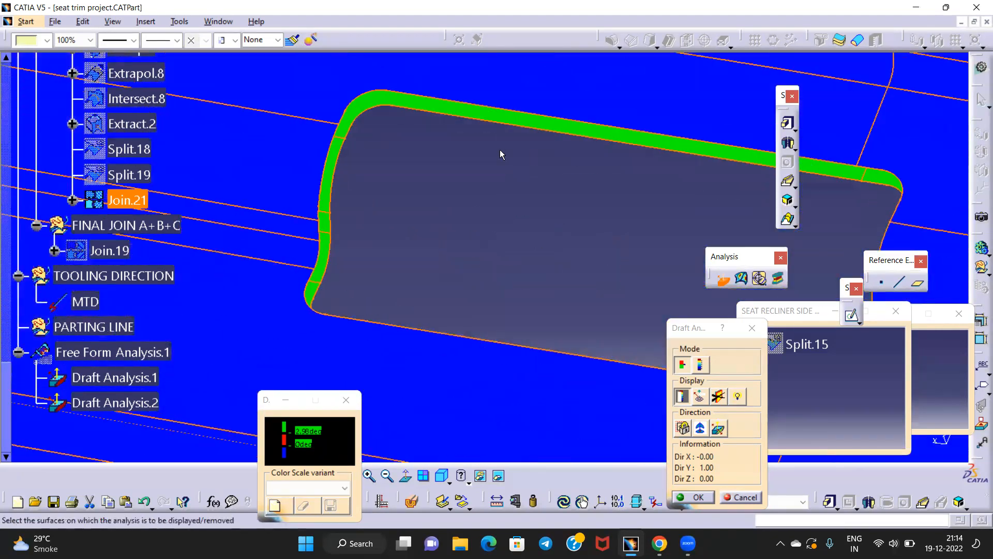
{"action": "middle_click_drag", "start_coordinate": [393, 166], "coordinate": [595, 263]}
{"action": "middle_click_drag", "start_coordinate": [337, 261], "coordinate": [621, 186]}
{"action": "middle_click_drag", "start_coordinate": [509, 177], "coordinate": [518, 318]}
{"action": "middle_click_drag", "start_coordinate": [425, 174], "coordinate": [453, 262]}
{"action": "middle_click_drag", "start_coordinate": [452, 262], "coordinate": [438, 131]}
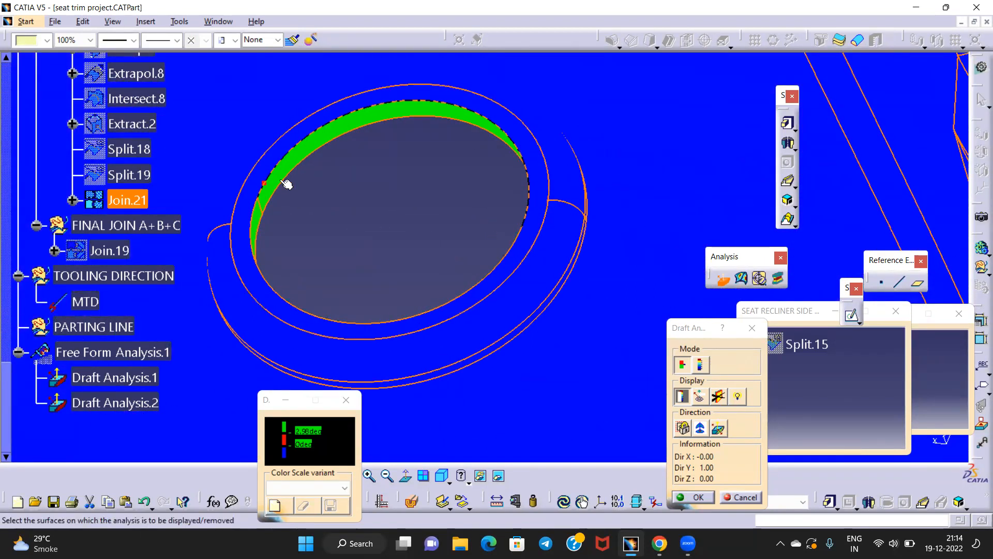
{"action": "middle_click_drag", "start_coordinate": [391, 127], "coordinate": [432, 346]}
{"action": "middle_click_drag", "start_coordinate": [498, 138], "coordinate": [435, 329]}
{"action": "middle_click_drag", "start_coordinate": [508, 193], "coordinate": [437, 190]}
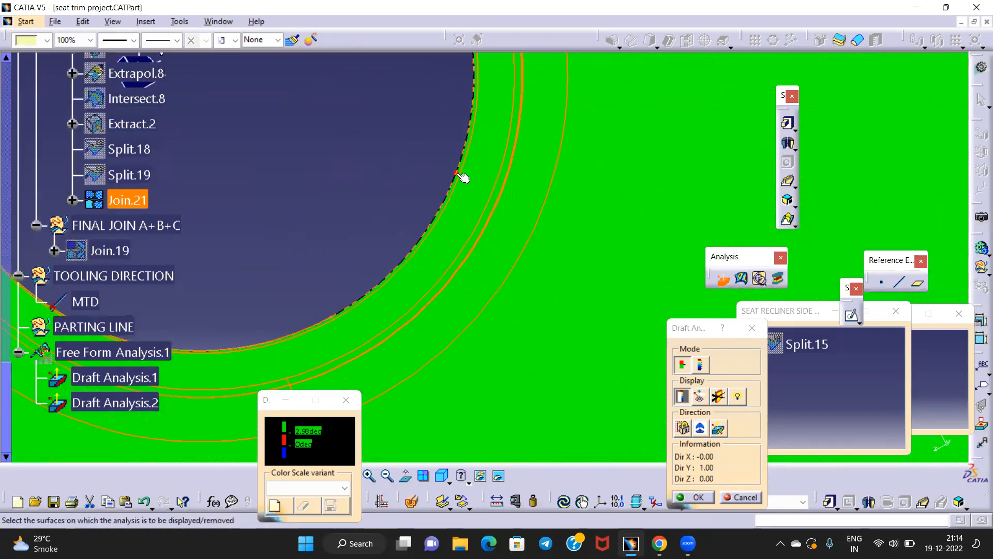
{"action": "middle_click_drag", "start_coordinate": [382, 139], "coordinate": [542, 236]}
{"action": "middle_click_drag", "start_coordinate": [482, 251], "coordinate": [502, 212]}
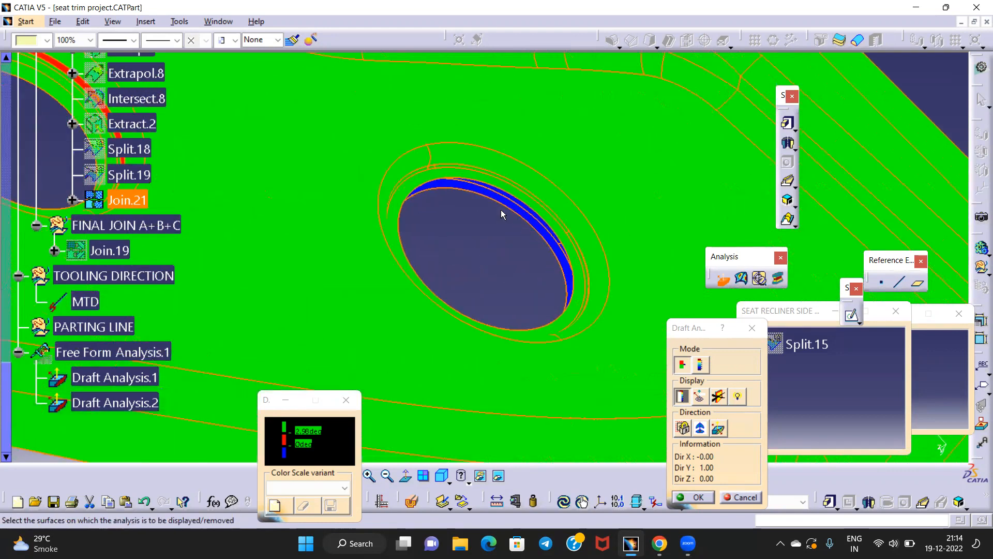
{"action": "middle_click_drag", "start_coordinate": [547, 282], "coordinate": [441, 178]}
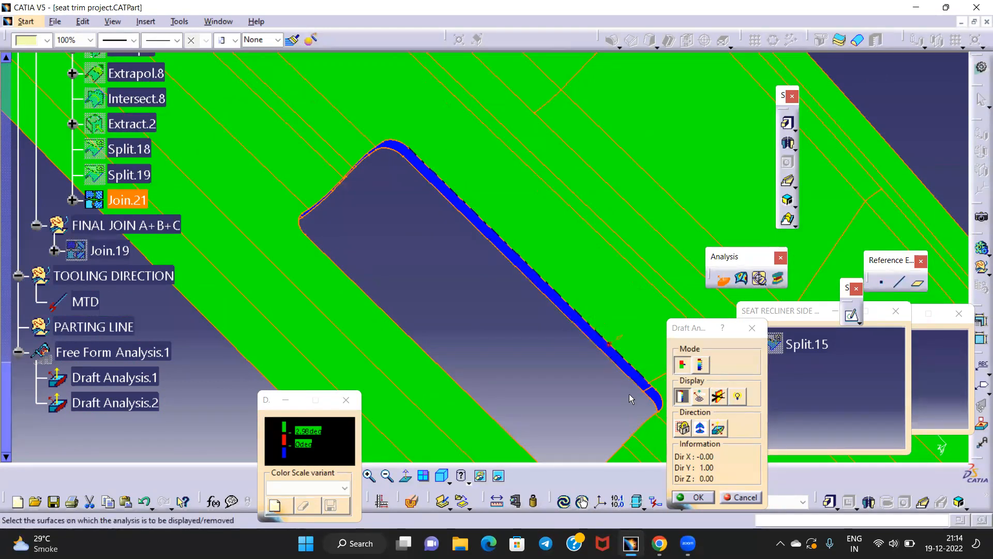
{"action": "middle_click_drag", "start_coordinate": [427, 175], "coordinate": [428, 303]}
{"action": "middle_click_drag", "start_coordinate": [383, 181], "coordinate": [422, 282]}
{"action": "middle_click_drag", "start_coordinate": [336, 271], "coordinate": [560, 318]}
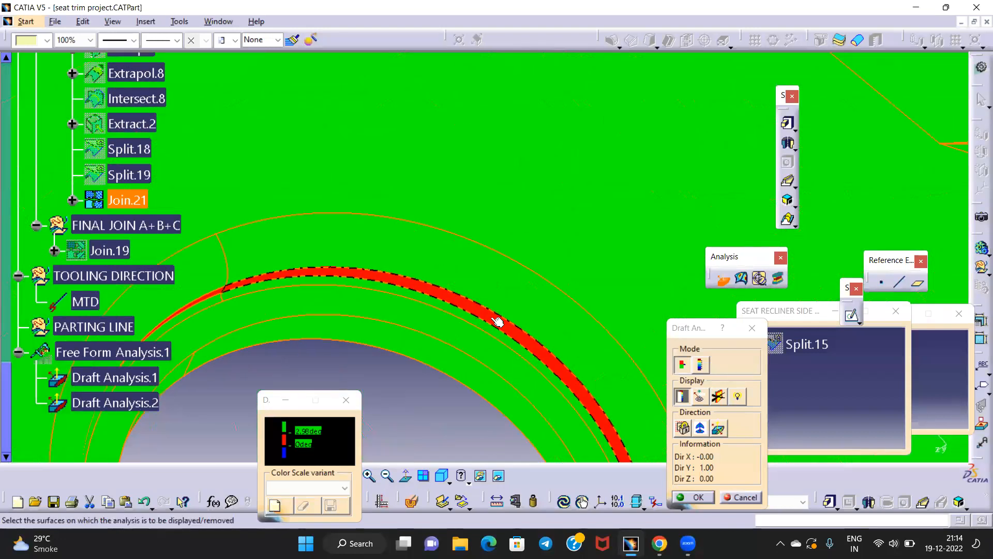
{"action": "middle_click_drag", "start_coordinate": [458, 283], "coordinate": [460, 106]}
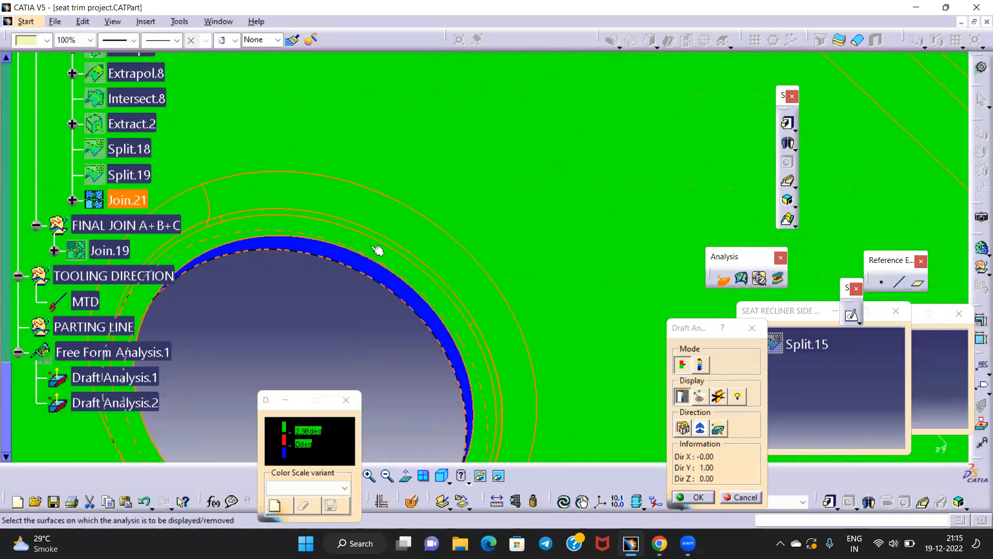
{"action": "middle_click_drag", "start_coordinate": [351, 238], "coordinate": [544, 209]}
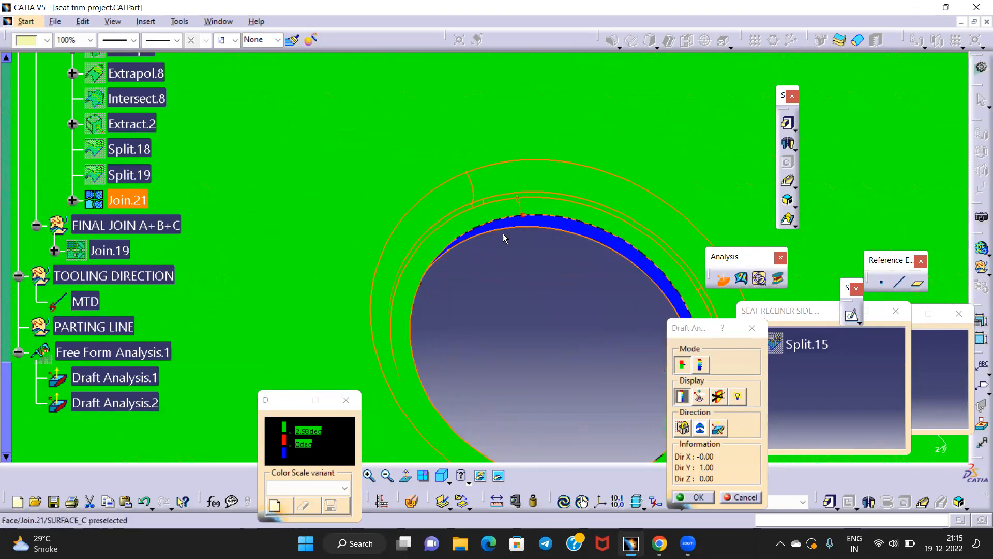
{"action": "middle_click_drag", "start_coordinate": [435, 253], "coordinate": [520, 279]}
{"action": "middle_click_drag", "start_coordinate": [324, 251], "coordinate": [509, 311]}
{"action": "middle_click_drag", "start_coordinate": [722, 291], "coordinate": [415, 168]}
{"action": "middle_click_drag", "start_coordinate": [486, 308], "coordinate": [513, 372]}
{"action": "middle_click_drag", "start_coordinate": [391, 228], "coordinate": [408, 275]}
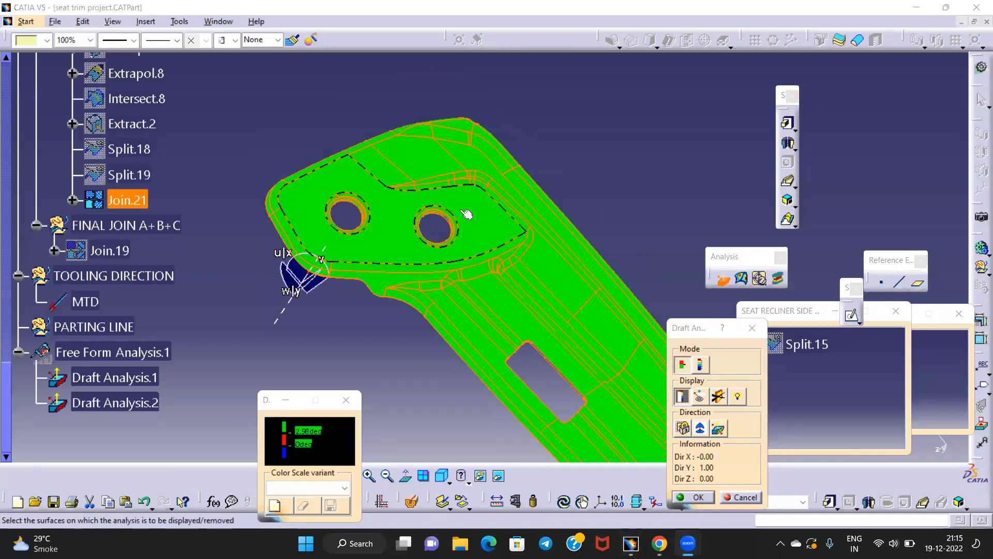
{"action": "middle_click_drag", "start_coordinate": [313, 217], "coordinate": [432, 122]}
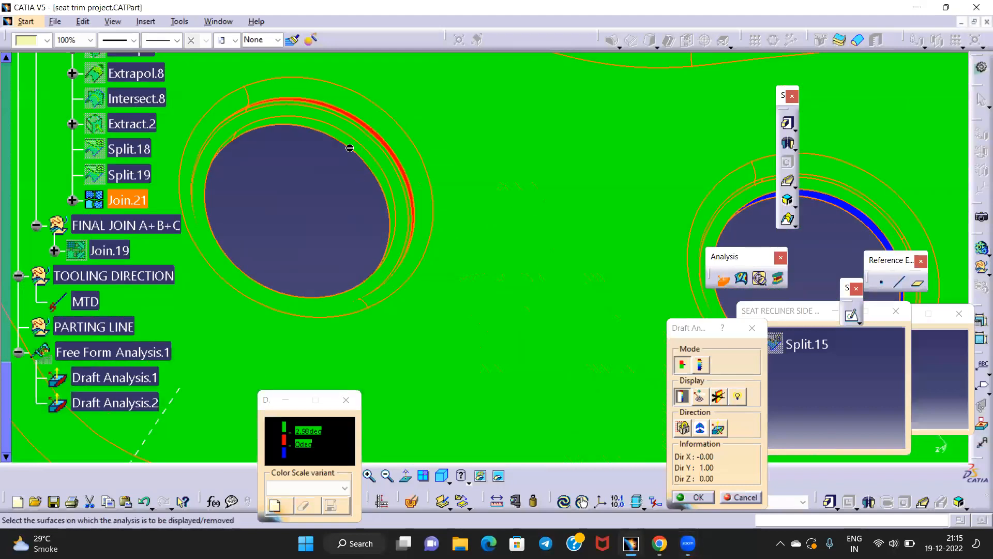
{"action": "middle_click_drag", "start_coordinate": [307, 137], "coordinate": [548, 135]}
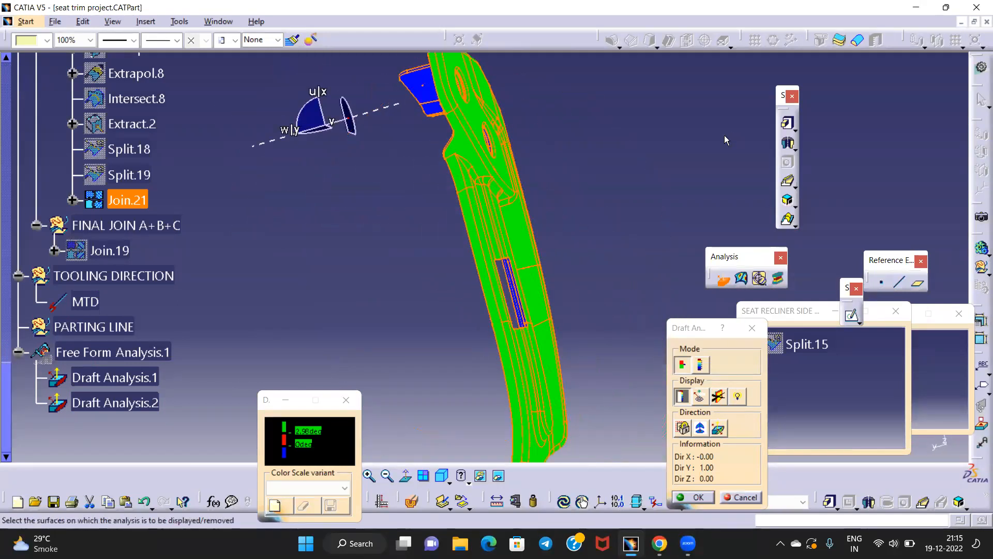
{"action": "middle_click_drag", "start_coordinate": [541, 89], "coordinate": [422, 258]}
{"action": "left_click", "coordinate": [696, 498]}
Collapse CONSTRUCTION ELEMENT and insert a geometrical set named 'PARTING LINE'
{"action": "left_click", "coordinate": [470, 324]}
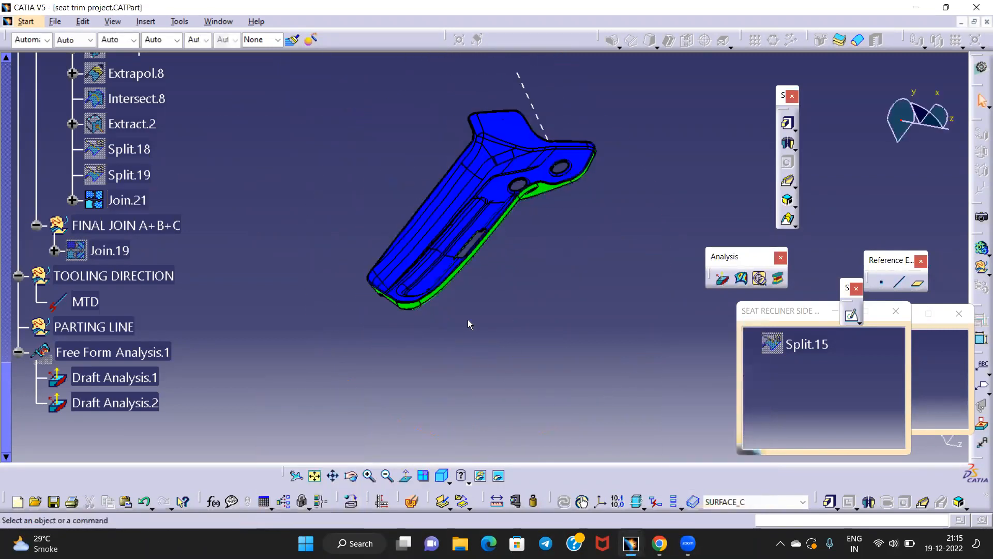
{"action": "middle_click_drag", "start_coordinate": [574, 316], "coordinate": [445, 213]}
{"action": "scroll", "coordinate": [16, 92], "scroll_direction": "up", "scroll_amount": 15}
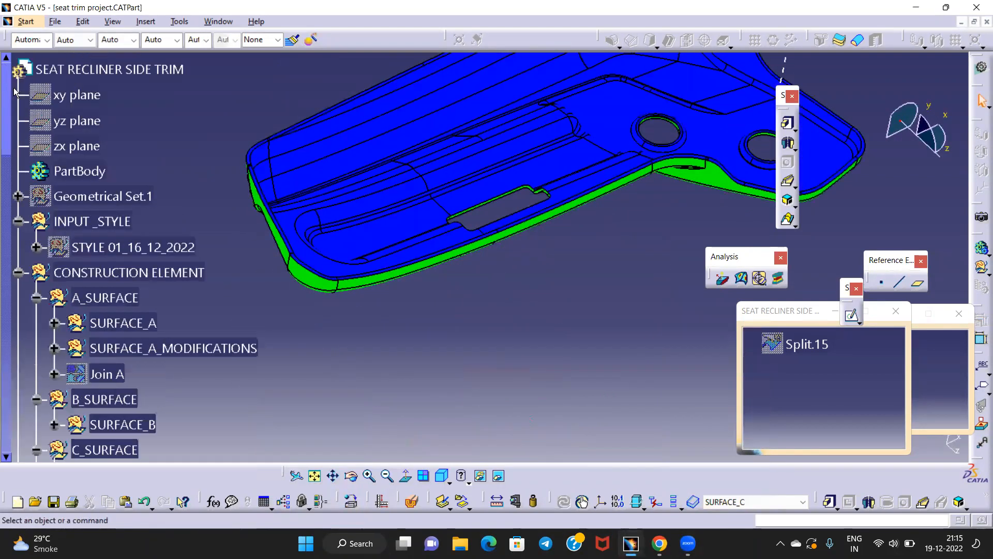
{"action": "left_click", "coordinate": [18, 273]}
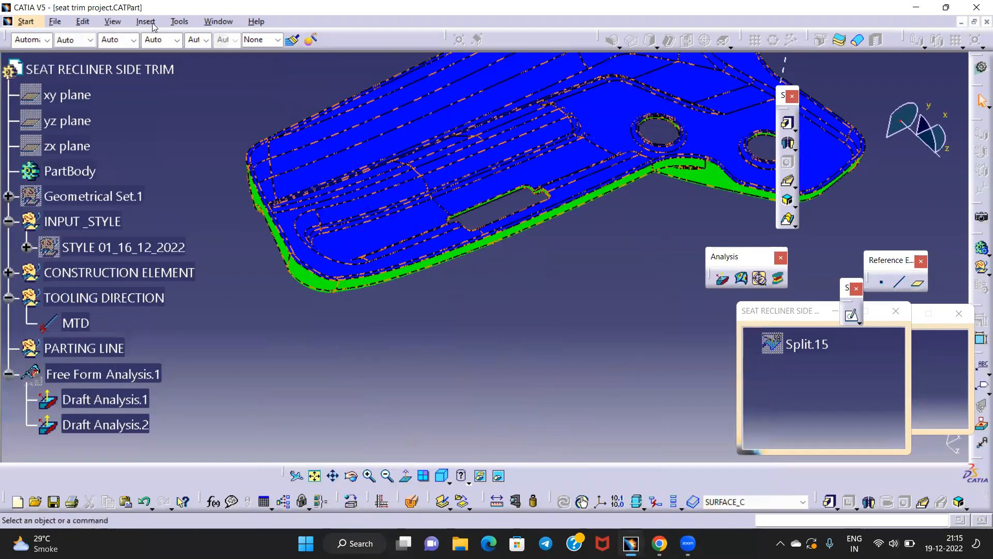
{"action": "left_click", "coordinate": [149, 25]}
{"action": "left_click", "coordinate": [179, 83]}
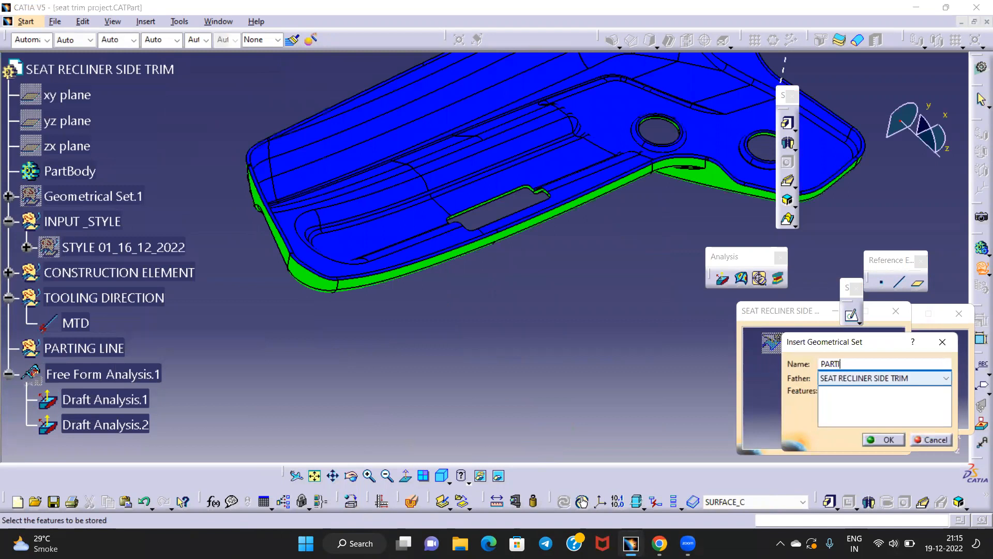
{"action": "type", "text": "PARTING LINE"}
{"action": "key", "text": "Return"}
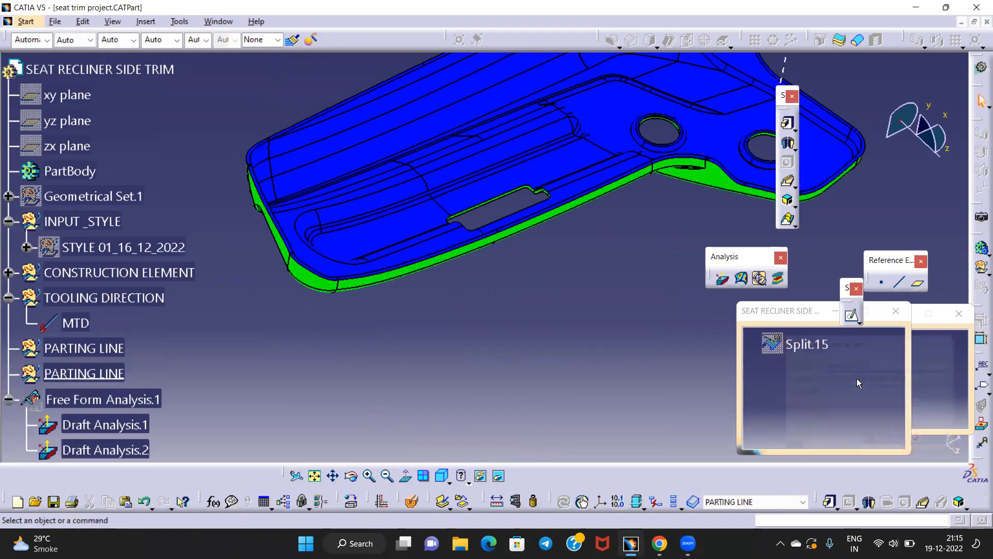
Delete the duplicate set and define PARTING LINE as the work object
{"action": "right_click", "coordinate": [52, 374]}
{"action": "left_click", "coordinate": [78, 288]}
{"action": "right_click", "coordinate": [94, 348]}
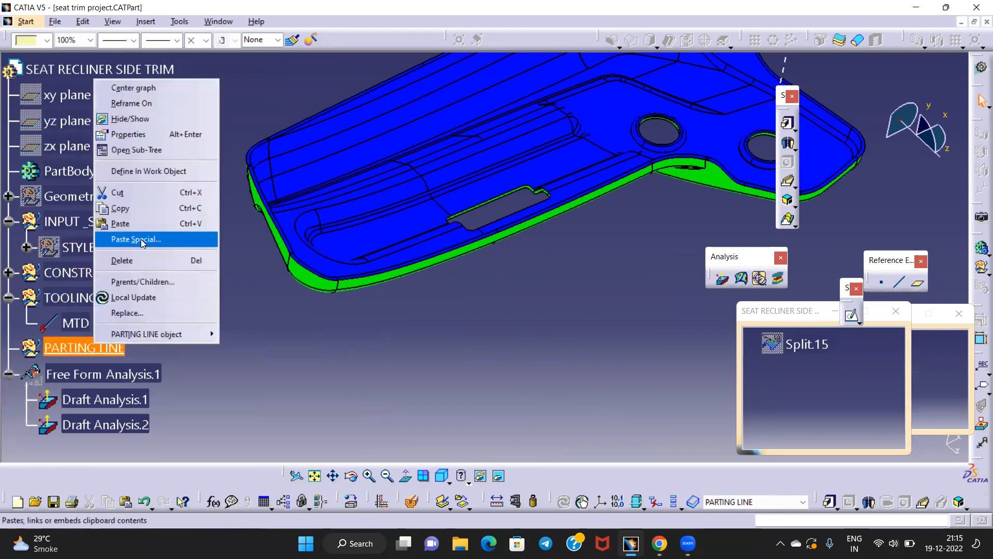
{"action": "left_click", "coordinate": [149, 170]}
{"action": "middle_click_drag", "start_coordinate": [399, 326], "coordinate": [519, 366]}
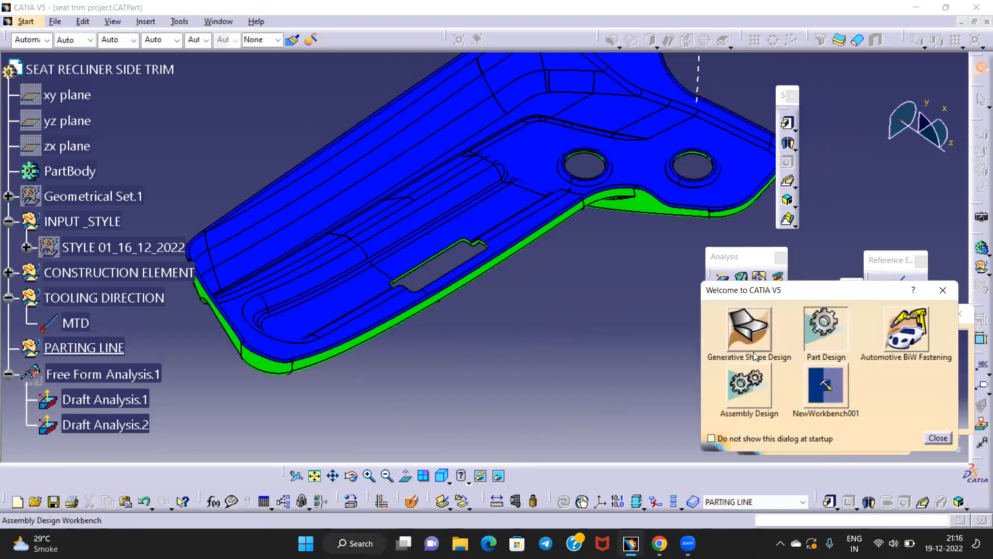
In Generative Shape Design, try extracting the trim boundary with tangent continuity, then cancel
{"action": "left_click", "coordinate": [750, 333]}
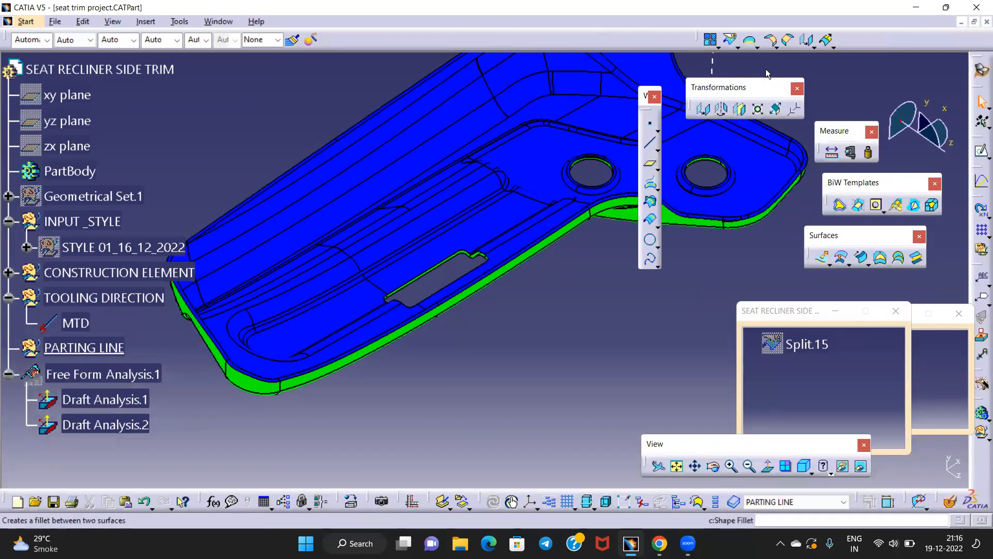
{"action": "left_click", "coordinate": [772, 46]}
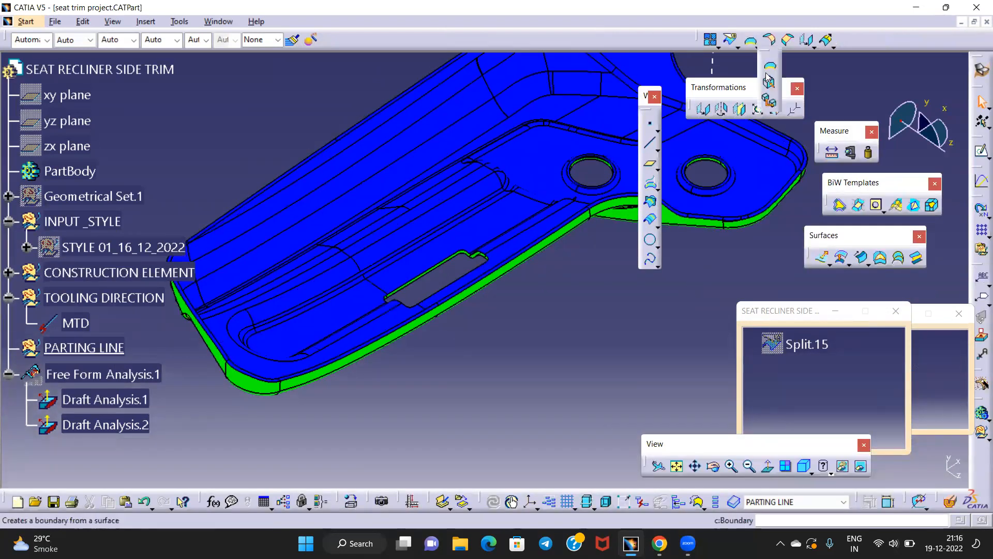
{"action": "left_click", "coordinate": [770, 100]}
{"action": "middle_click_drag", "start_coordinate": [415, 392], "coordinate": [395, 334]}
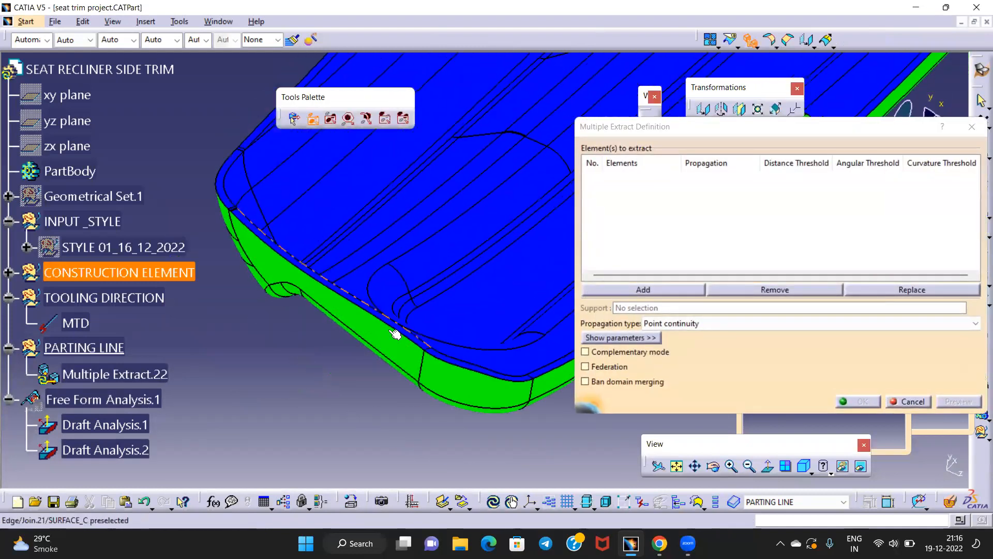
{"action": "left_click", "coordinate": [365, 308]}
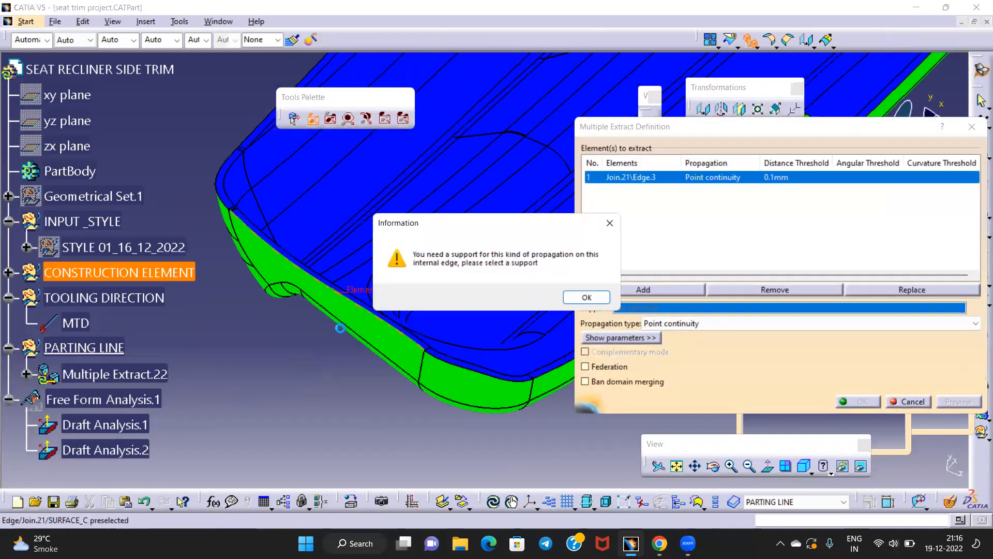
{"action": "left_click", "coordinate": [582, 298]}
{"action": "left_click", "coordinate": [673, 324]}
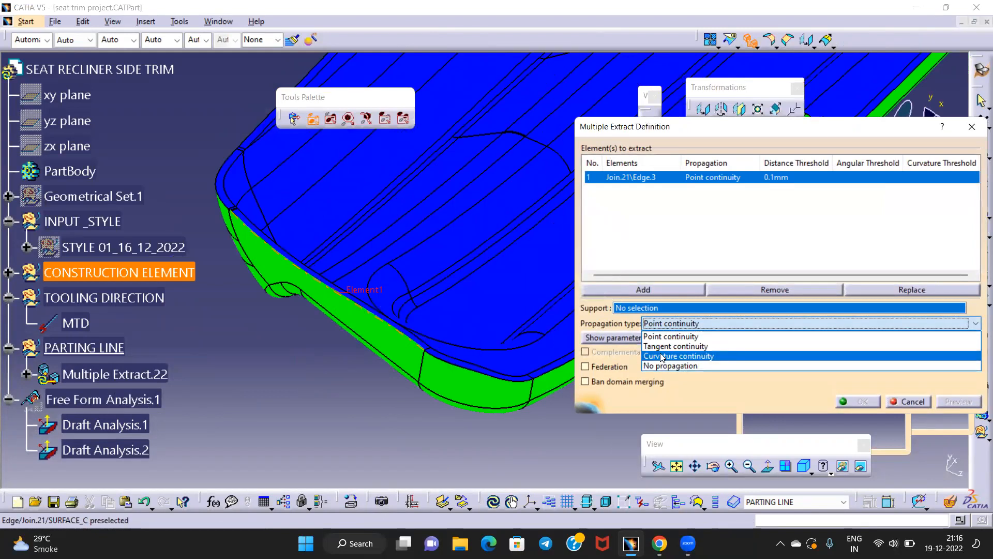
{"action": "left_click", "coordinate": [659, 346]}
{"action": "middle_click_drag", "start_coordinate": [368, 301], "coordinate": [326, 250]}
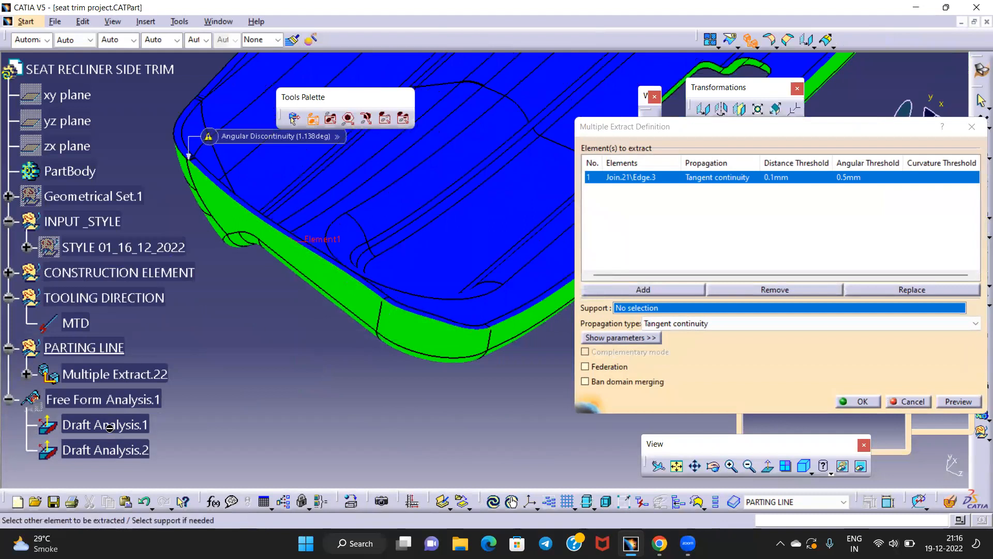
{"action": "left_click", "coordinate": [972, 127]}
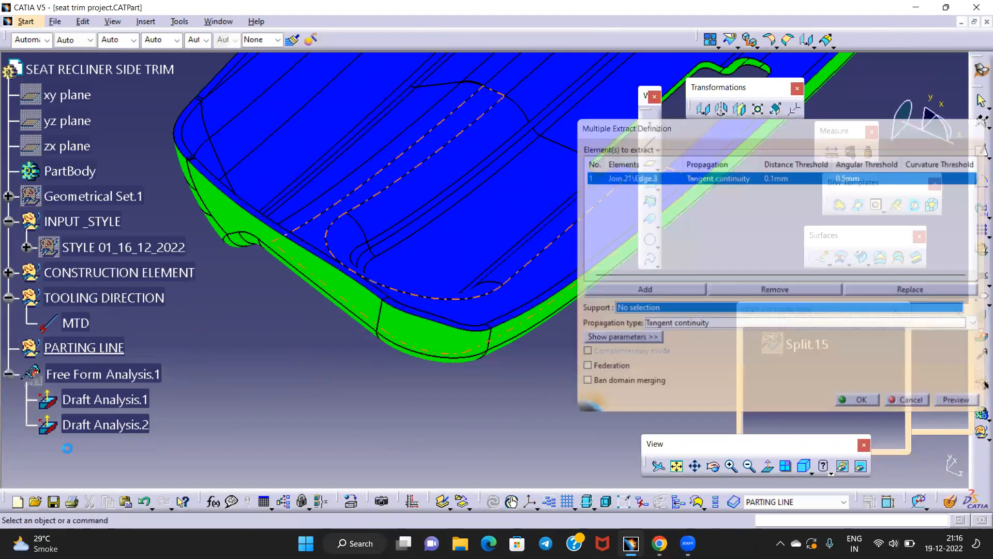
Hide Draft Analysis.2 and Draft Analysis.1 and start a new Multiple Extract
{"action": "right_click", "coordinate": [101, 418]}
{"action": "left_click", "coordinate": [132, 192]}
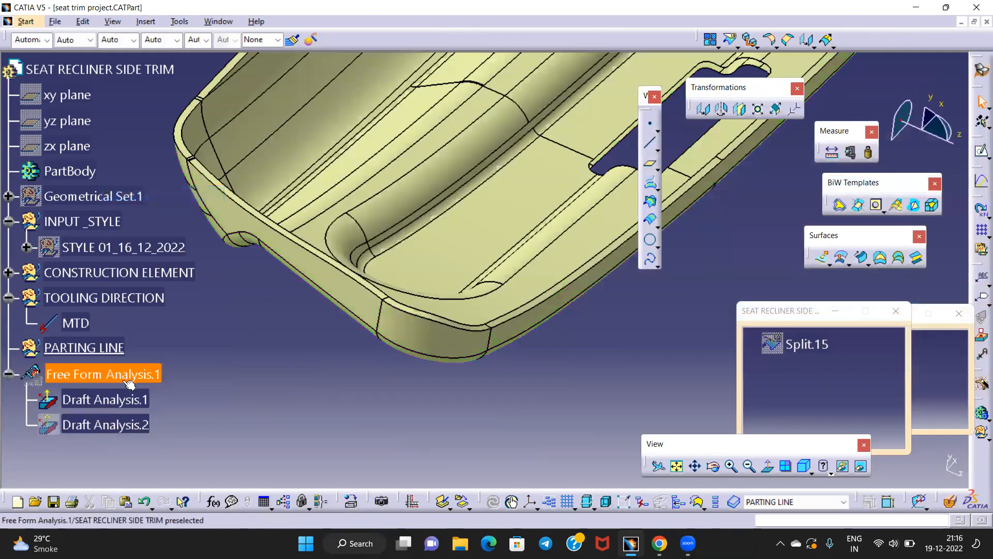
{"action": "right_click", "coordinate": [113, 402]}
{"action": "left_click", "coordinate": [170, 186]}
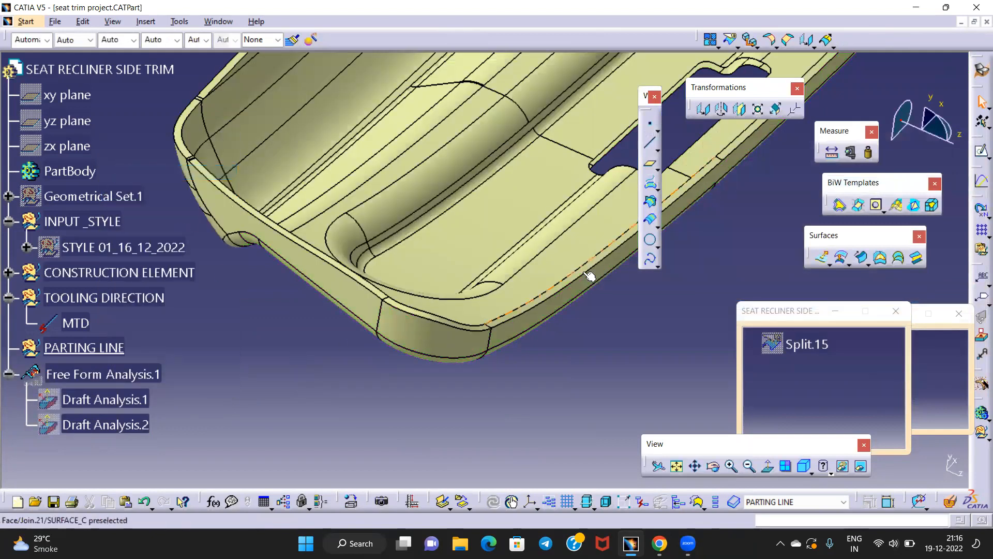
{"action": "mouse_move", "coordinate": [454, 285]}
{"action": "middle_mouse_down"}
{"action": "mouse_move", "coordinate": [414, 302]}
{"action": "mouse_move", "coordinate": [428, 348]}
{"action": "mouse_move", "coordinate": [475, 368]}
{"action": "mouse_move", "coordinate": [458, 277]}
{"action": "middle_mouse_up"}
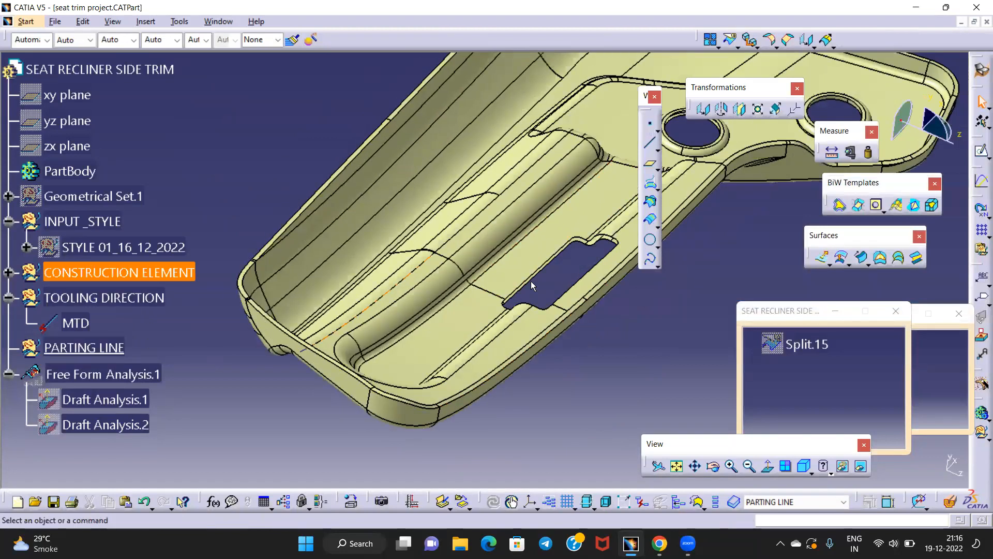
{"action": "left_click", "coordinate": [751, 41]}
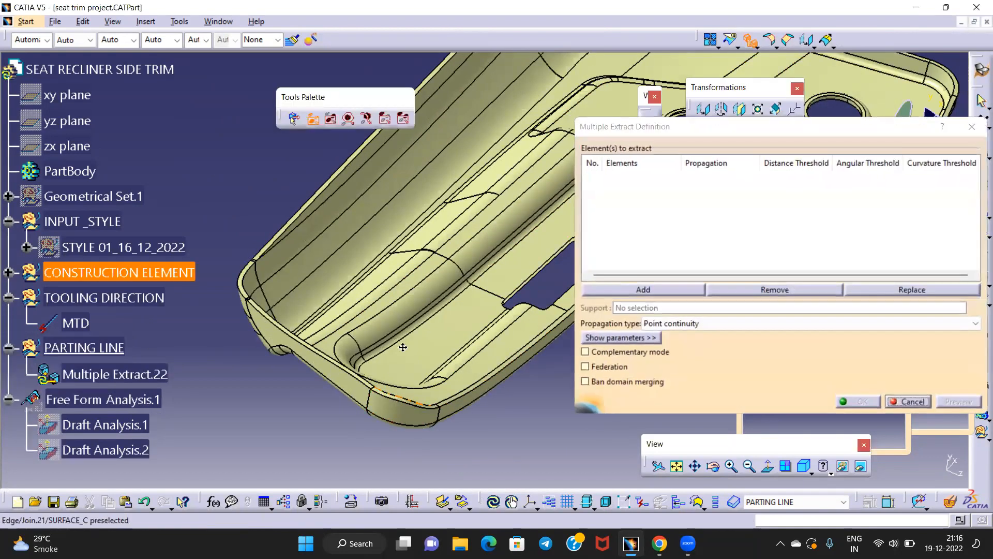
Extract the trim's outer boundary edge with Tangent continuity propagation
{"action": "middle_click_drag", "start_coordinate": [401, 346], "coordinate": [423, 313]}
{"action": "left_click", "coordinate": [401, 304]}
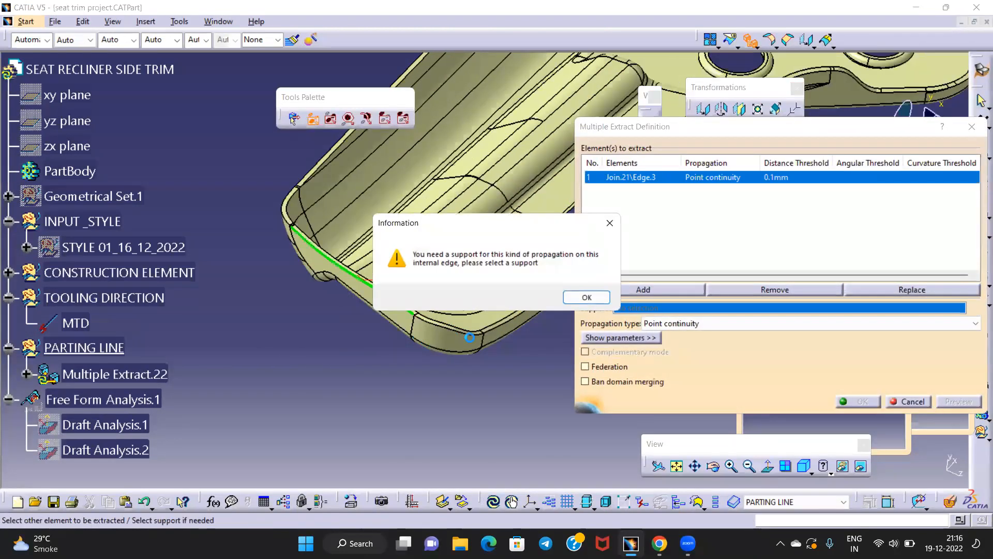
{"action": "left_click", "coordinate": [594, 305]}
{"action": "left_click", "coordinate": [670, 323]}
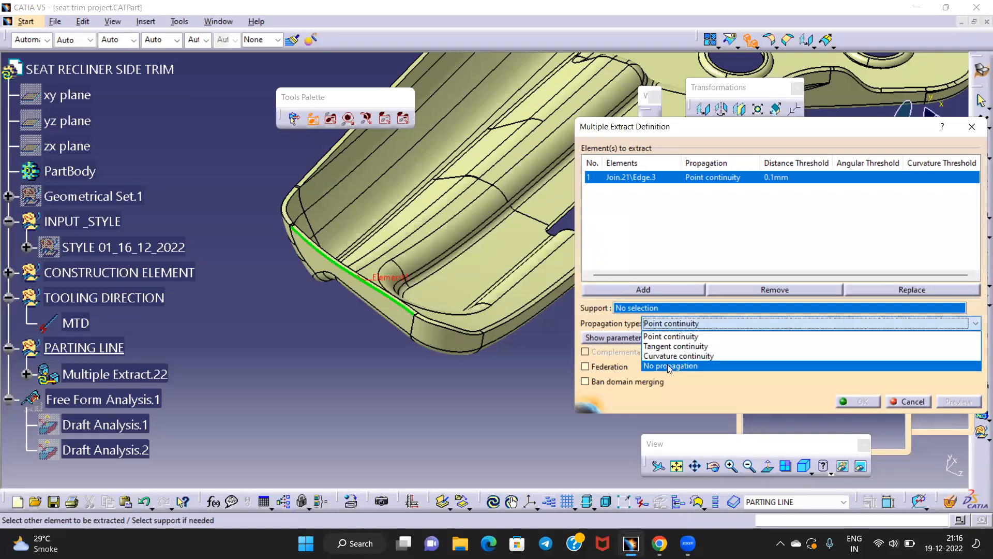
{"action": "left_click", "coordinate": [675, 346]}
{"action": "middle_click_drag", "start_coordinate": [393, 331], "coordinate": [407, 373]}
{"action": "middle_click_drag", "start_coordinate": [348, 271], "coordinate": [445, 203]}
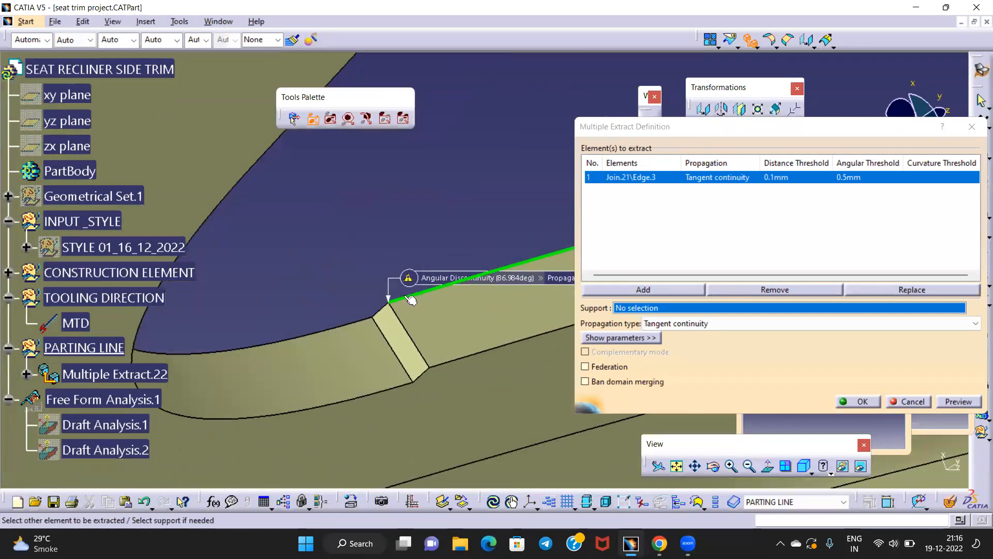
Add the next boundary edges and the slot's edge loop, removing the invalid-support edge
{"action": "left_click", "coordinate": [386, 312]}
{"action": "left_click", "coordinate": [343, 320]}
{"action": "middle_click_drag", "start_coordinate": [338, 240], "coordinate": [458, 181]}
{"action": "left_click", "coordinate": [259, 247]}
{"action": "left_click", "coordinate": [356, 283]}
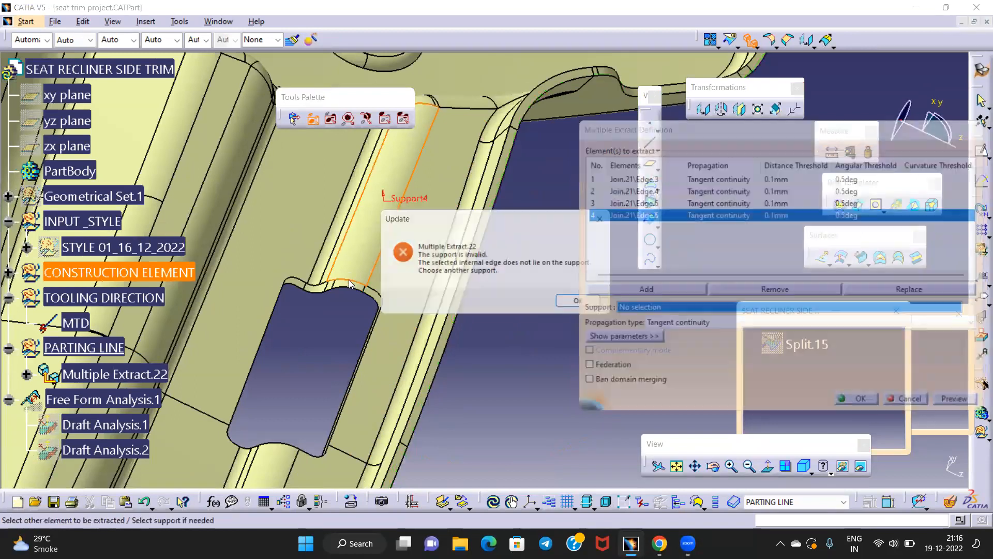
{"action": "left_click", "coordinate": [605, 218]}
{"action": "middle_click_drag", "start_coordinate": [499, 243], "coordinate": [502, 289]}
{"action": "left_click", "coordinate": [772, 291]}
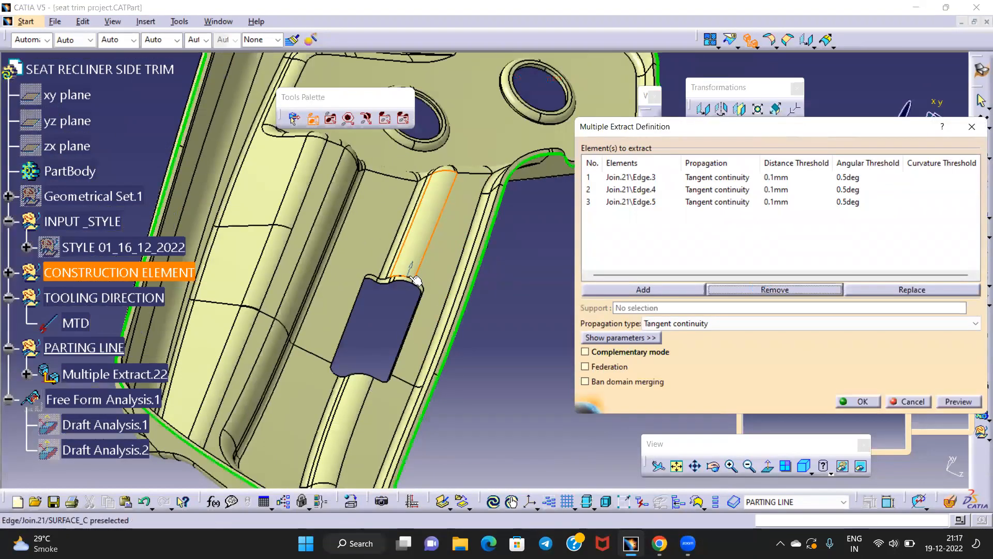
{"action": "middle_click_drag", "start_coordinate": [426, 303], "coordinate": [426, 211]}
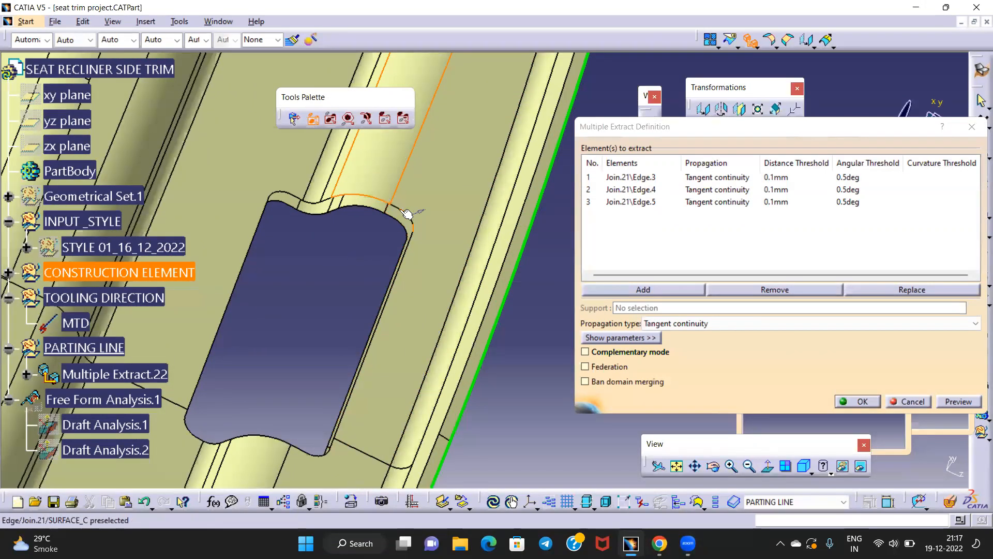
Add pocket edge Edge.68 and circular hole edge Edge.69, then confirm the six-edge extract
{"action": "left_click", "coordinate": [377, 172]}
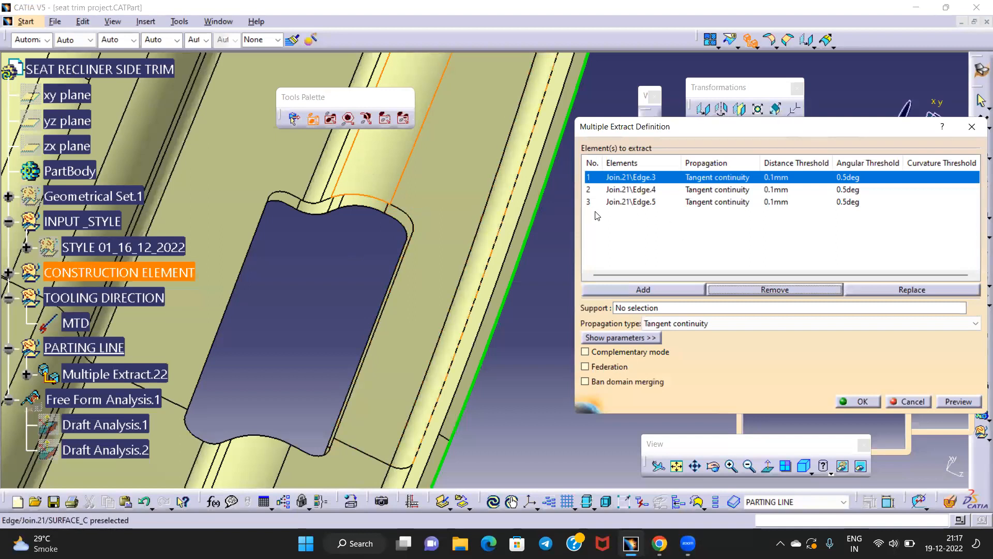
{"action": "left_click", "coordinate": [632, 202]}
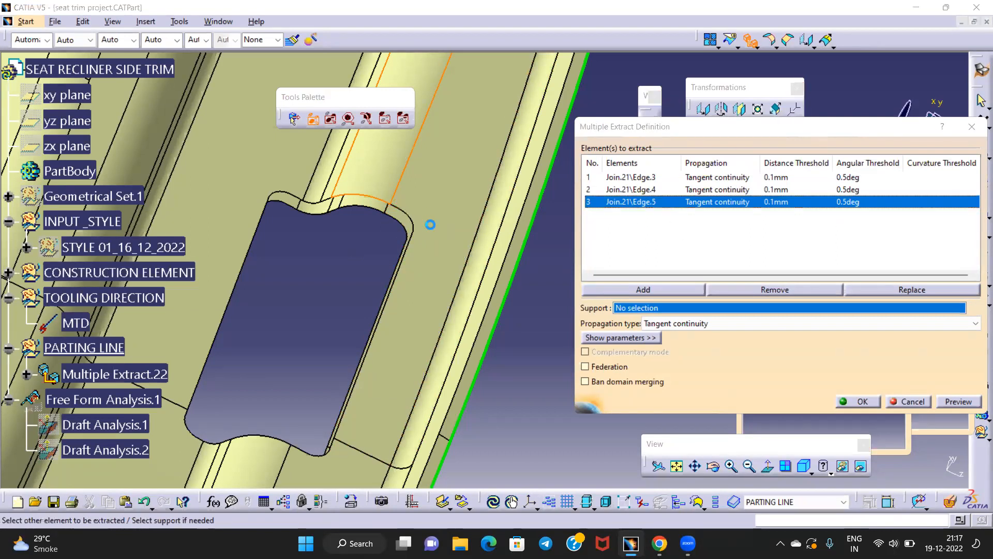
{"action": "left_click", "coordinate": [402, 211]}
{"action": "middle_click_drag", "start_coordinate": [401, 210], "coordinate": [448, 180]}
{"action": "left_click", "coordinate": [441, 177]}
{"action": "middle_click_drag", "start_coordinate": [392, 248], "coordinate": [419, 470]}
{"action": "middle_click_drag", "start_coordinate": [450, 124], "coordinate": [370, 305]}
{"action": "left_click", "coordinate": [425, 235]}
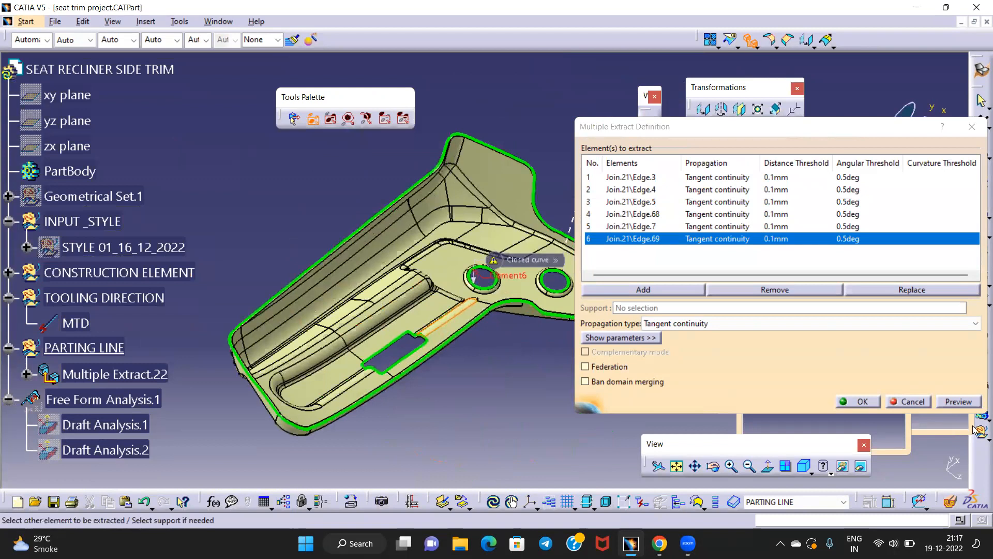
{"action": "left_click", "coordinate": [867, 402]}
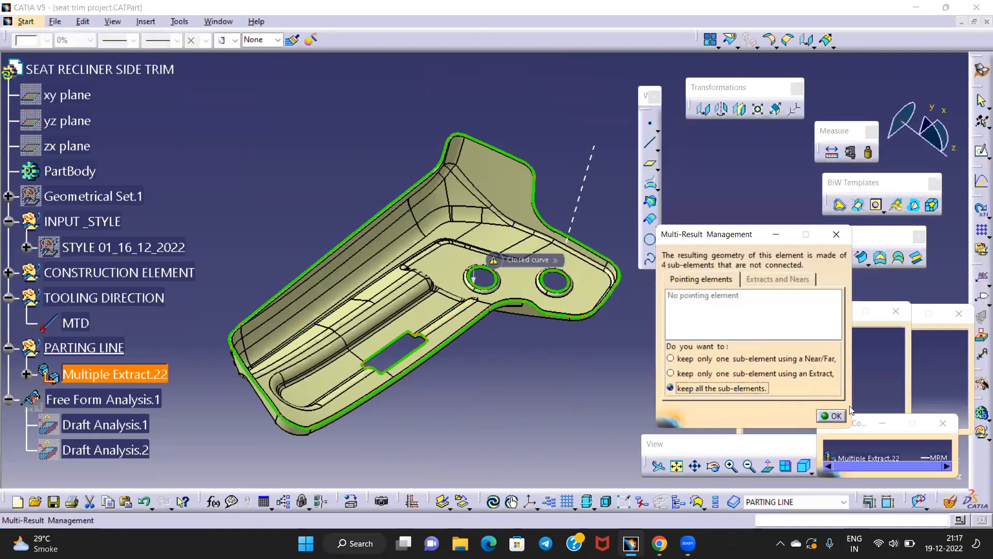
Keep all sub-elements in Multiple Extract.22 and give it 0.7 mm dashed lines (type 2)
{"action": "left_click", "coordinate": [831, 415]}
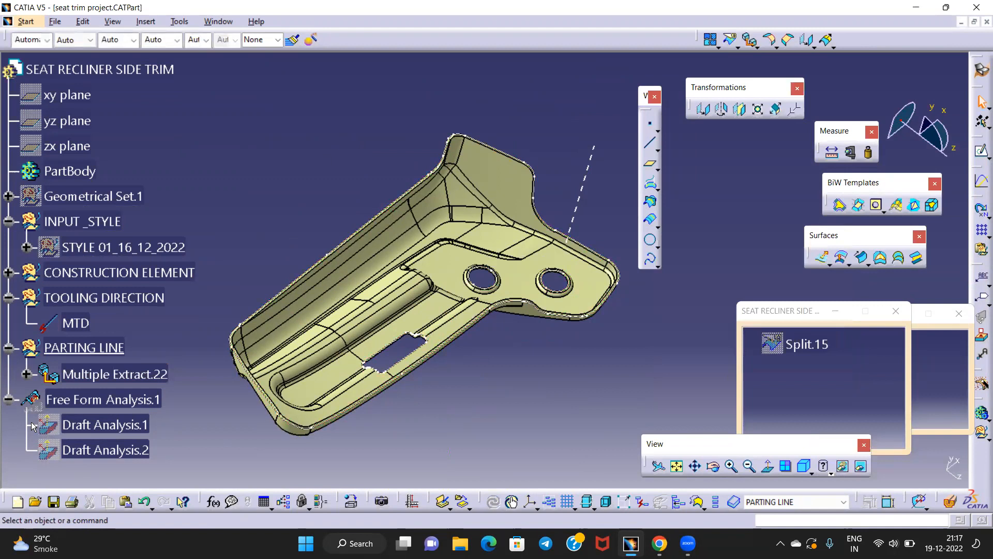
{"action": "left_click", "coordinate": [110, 379]}
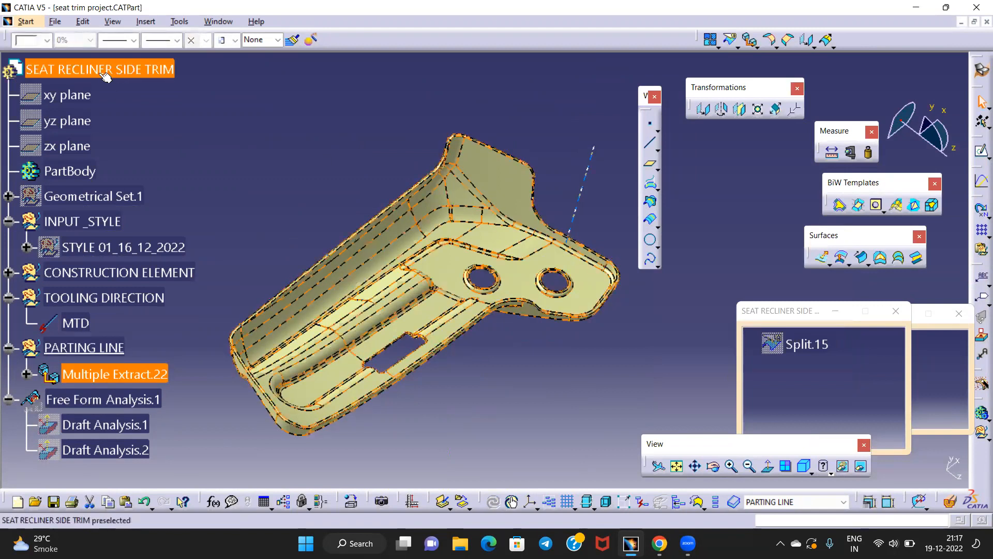
{"action": "left_click", "coordinate": [118, 40]}
{"action": "left_click", "coordinate": [143, 58]}
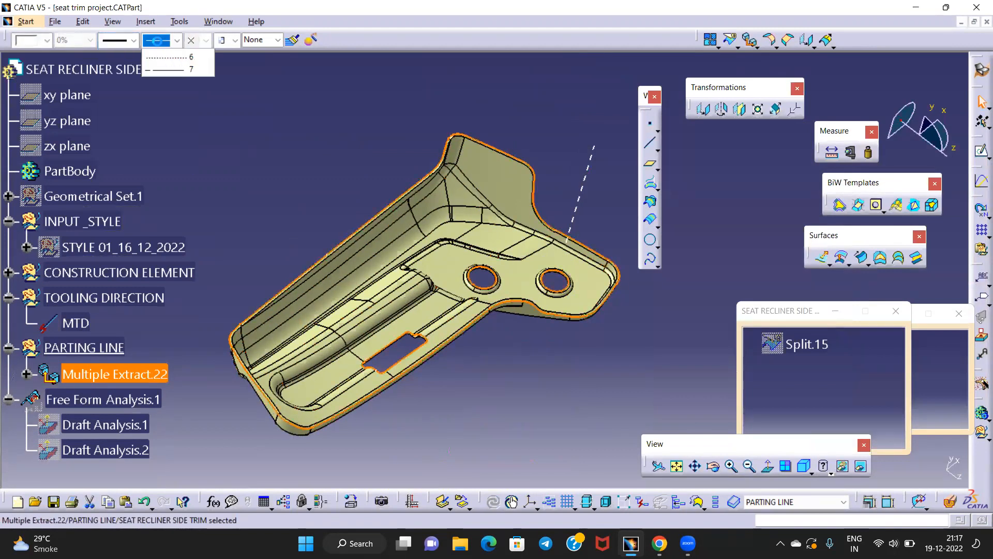
{"action": "left_click", "coordinate": [177, 40]}
{"action": "left_click", "coordinate": [164, 80]}
Show Draft Analysis.2 again and inspect the parting line around the part and its round hole
{"action": "left_click", "coordinate": [115, 401]}
{"action": "right_click", "coordinate": [102, 449]}
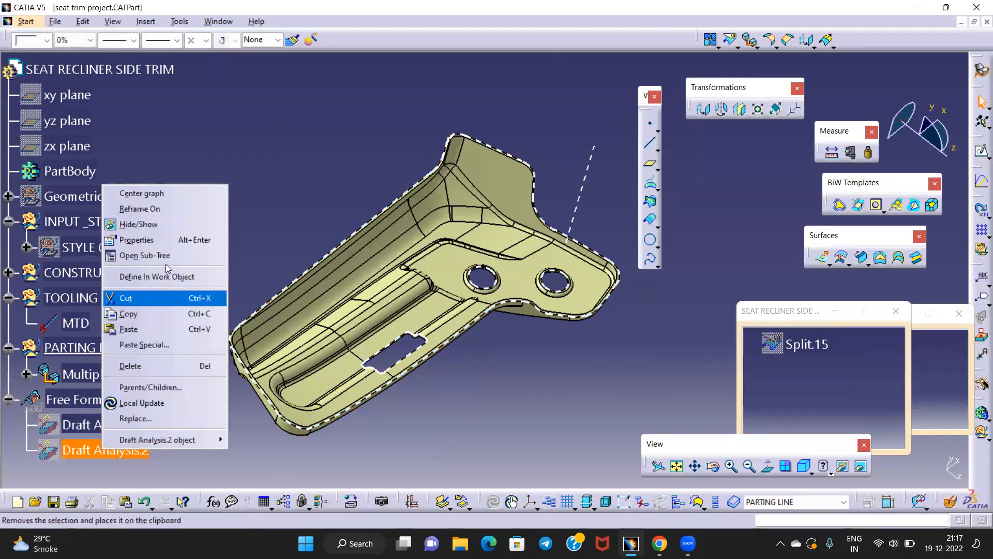
{"action": "left_click", "coordinate": [150, 223]}
{"action": "middle_click_drag", "start_coordinate": [379, 214], "coordinate": [386, 141]}
{"action": "middle_click_drag", "start_coordinate": [432, 222], "coordinate": [563, 152]}
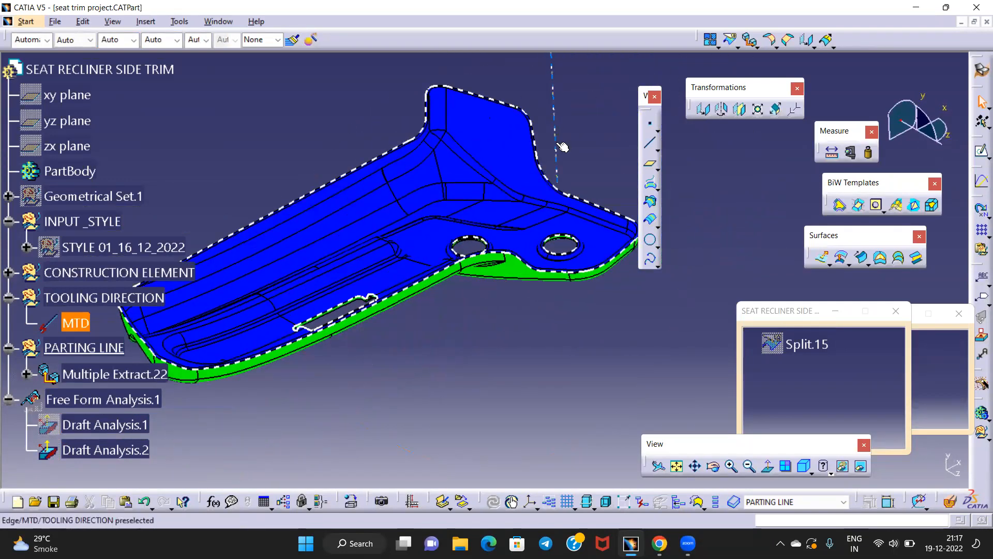
{"action": "middle_click_drag", "start_coordinate": [506, 281], "coordinate": [453, 307]}
{"action": "middle_click_drag", "start_coordinate": [383, 304], "coordinate": [481, 396]}
{"action": "left_click", "coordinate": [481, 396]}
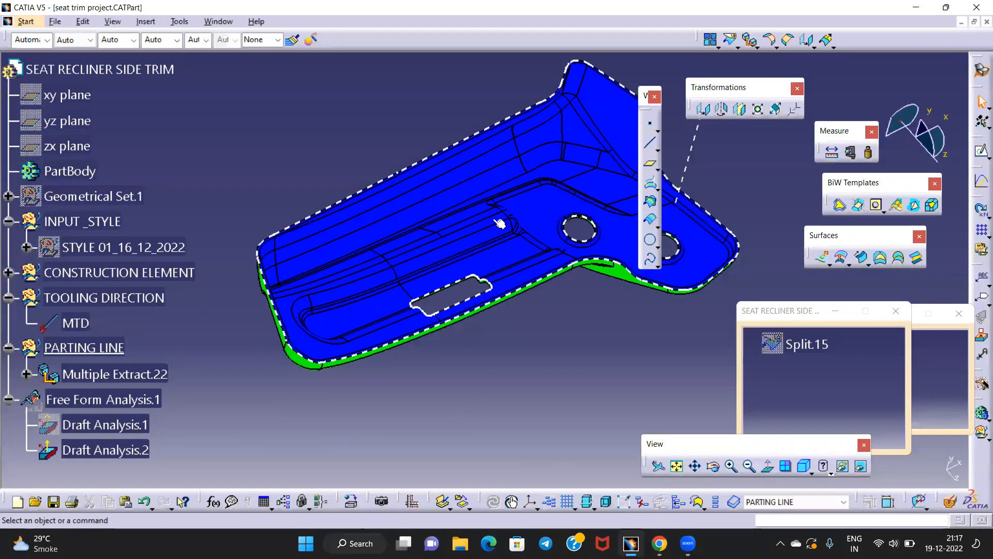
{"action": "middle_click_drag", "start_coordinate": [273, 167], "coordinate": [398, 161]}
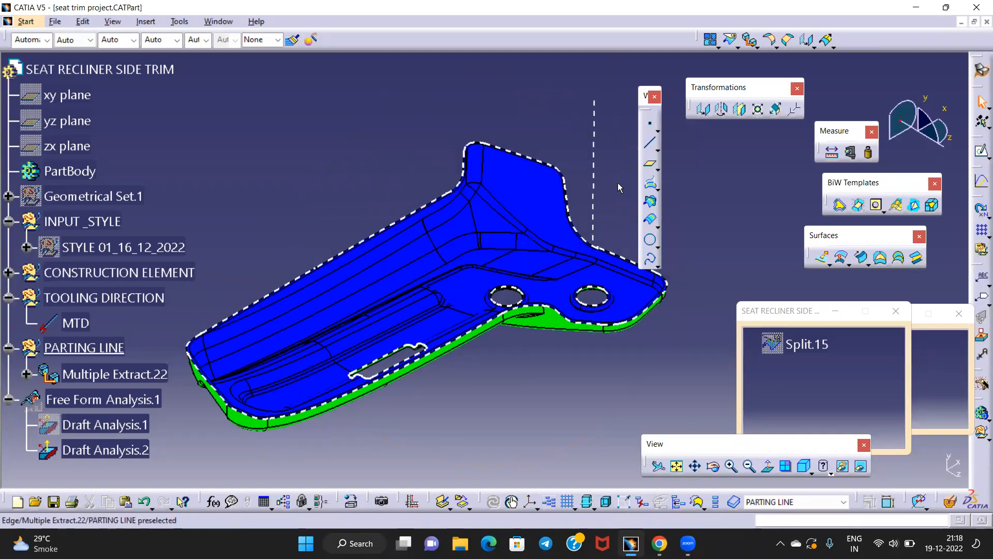
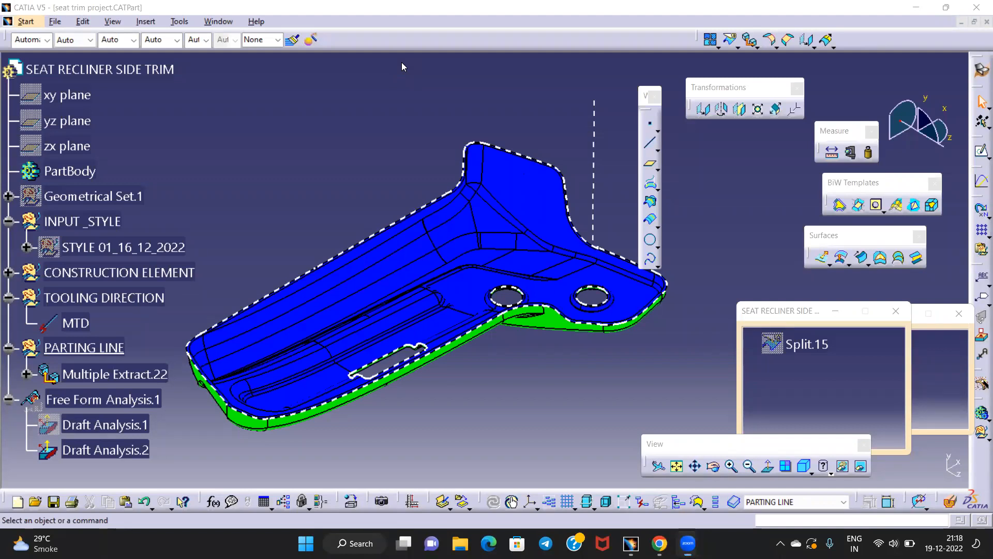
Move the Split.15 and Split.17 windows to the lower right and start opening another document
{"action": "left_click", "coordinate": [347, 124]}
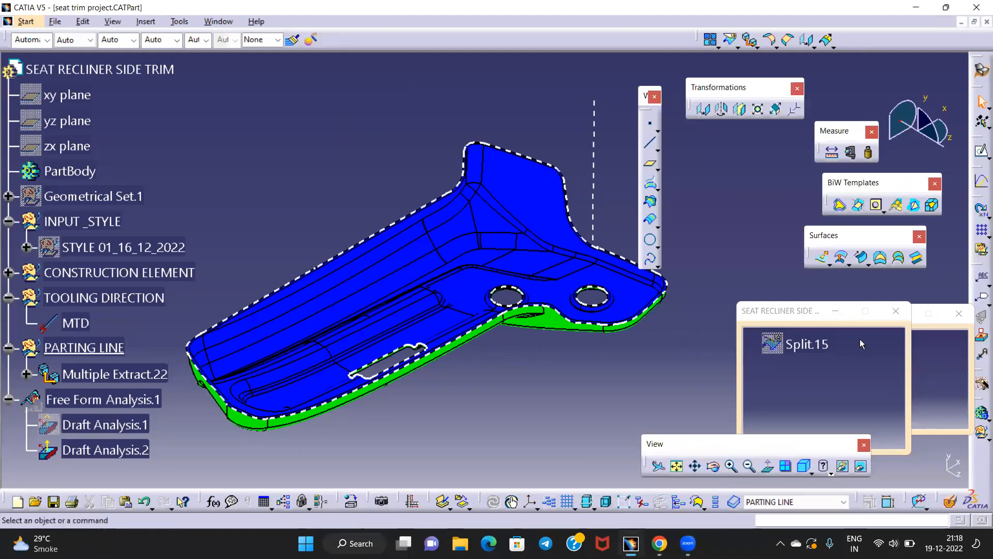
{"action": "left_click_drag", "start_coordinate": [777, 312], "coordinate": [732, 325]}
{"action": "left_click_drag", "start_coordinate": [874, 309], "coordinate": [861, 314]}
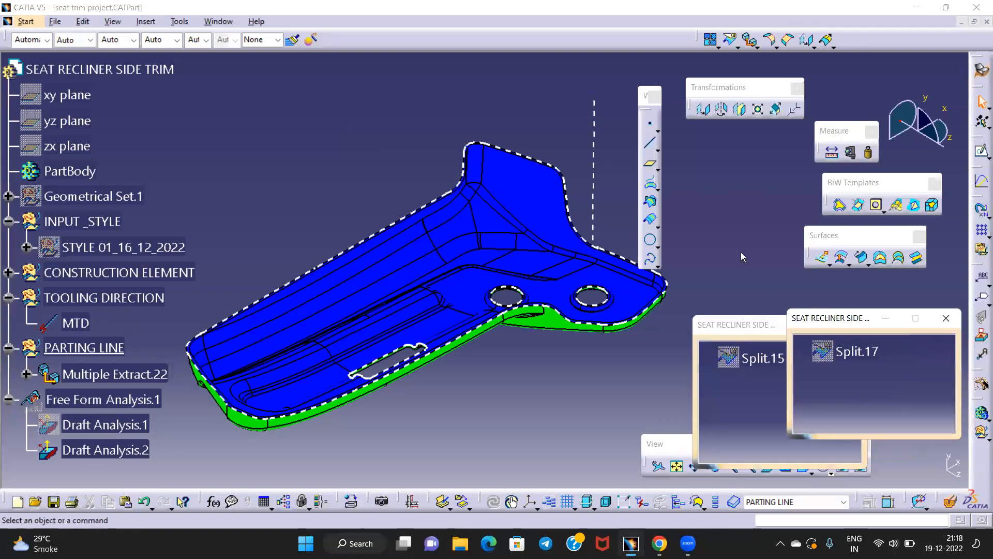
{"action": "left_click", "coordinate": [54, 21]}
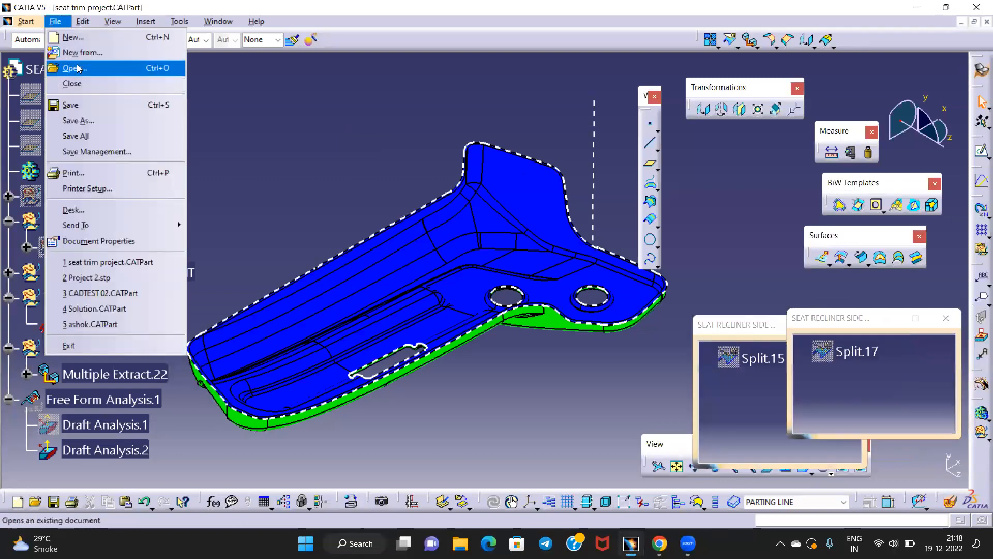
Open Project 2.stp from the CADTESTS > CADTEST 01 folder
{"action": "left_click", "coordinate": [83, 66]}
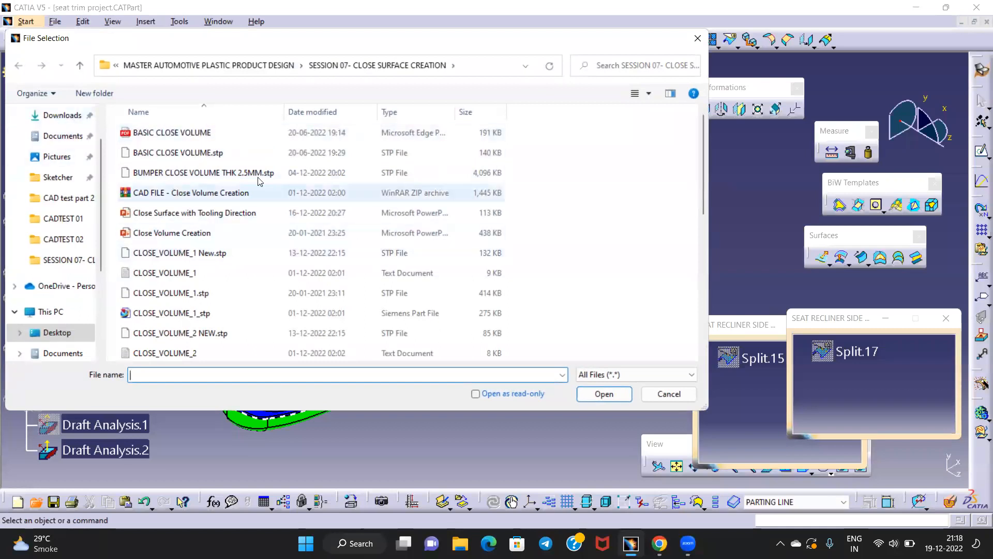
{"action": "left_click", "coordinate": [82, 67]}
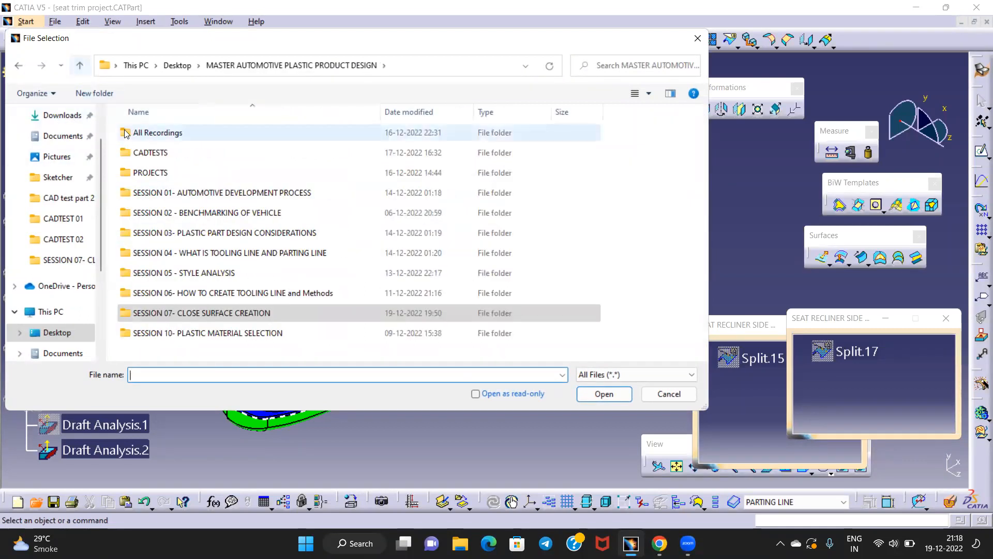
{"action": "double_click", "coordinate": [158, 153]}
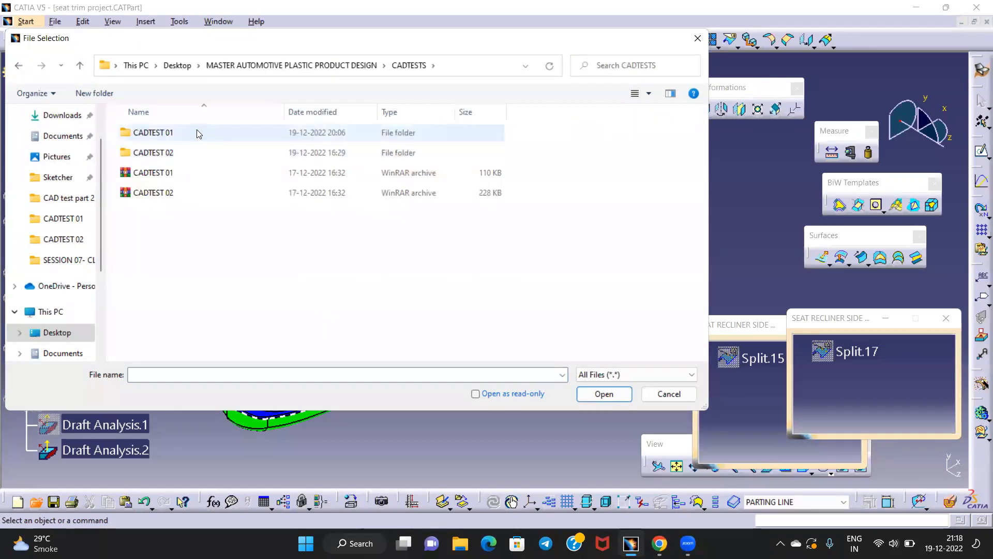
{"action": "double_click", "coordinate": [155, 133]}
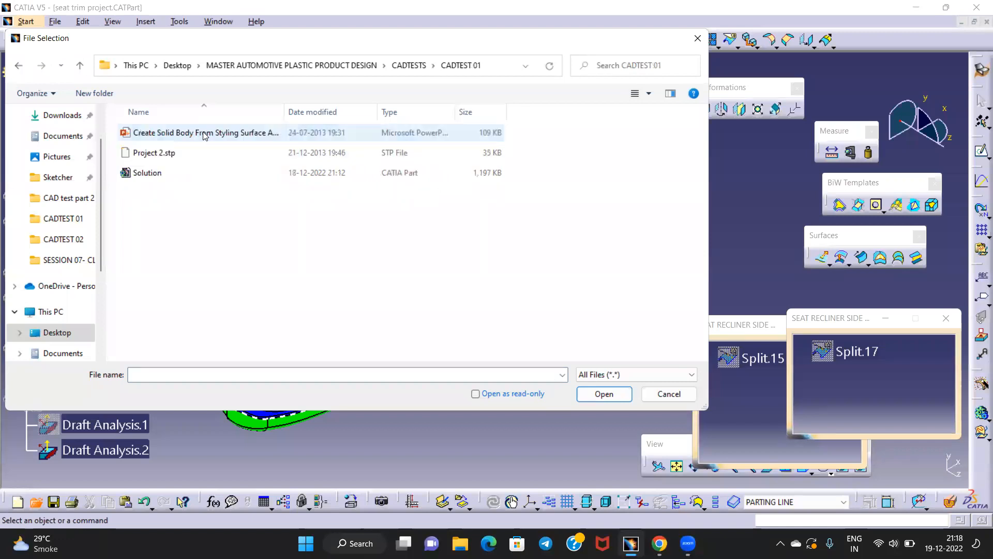
{"action": "double_click", "coordinate": [181, 159]}
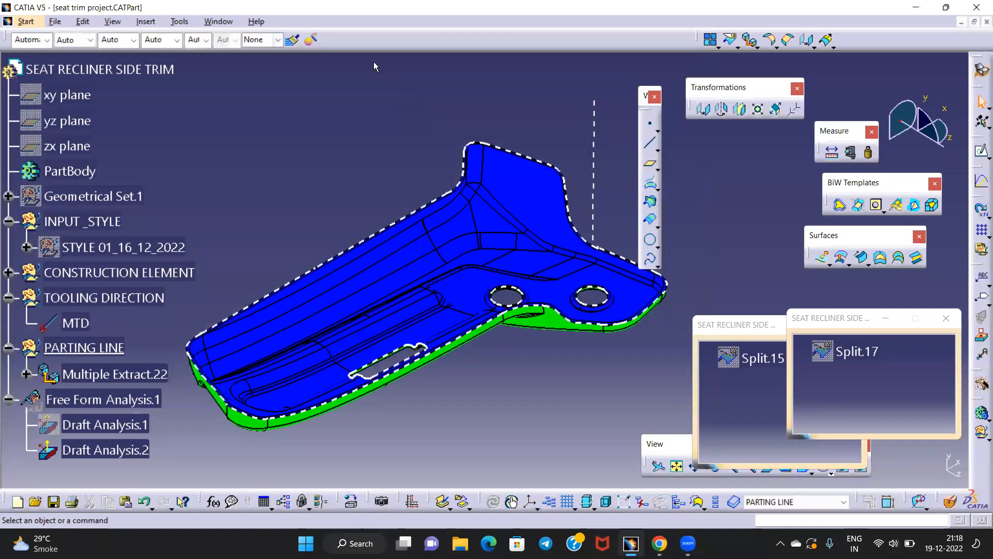
Switch to the Part2 window, orbit the part and select Surface.1 to inspect it
{"action": "left_click", "coordinate": [219, 21]}
{"action": "left_click", "coordinate": [237, 106]}
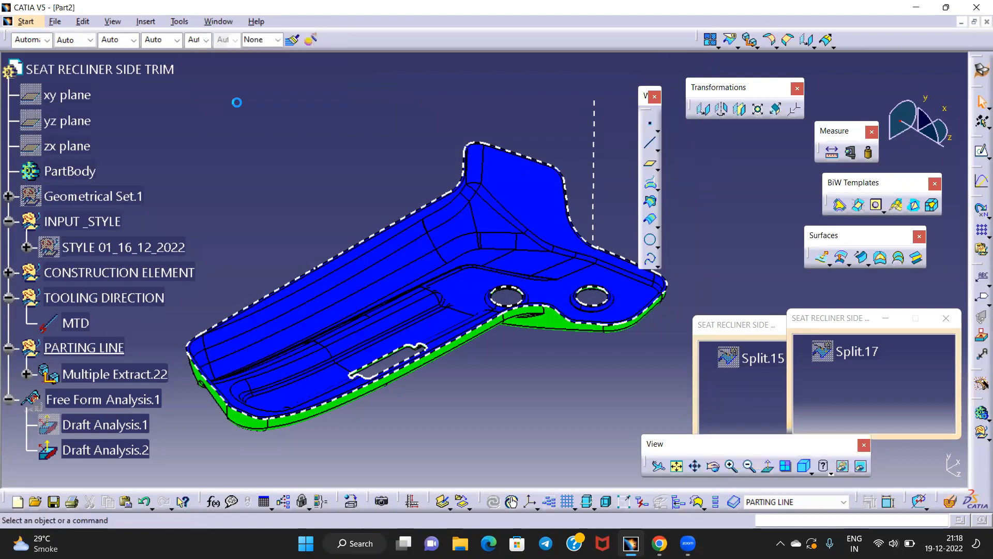
{"action": "middle_click_drag", "start_coordinate": [487, 232], "coordinate": [486, 370]}
{"action": "middle_click_drag", "start_coordinate": [632, 266], "coordinate": [269, 194]}
{"action": "middle_click_drag", "start_coordinate": [263, 241], "coordinate": [475, 328]}
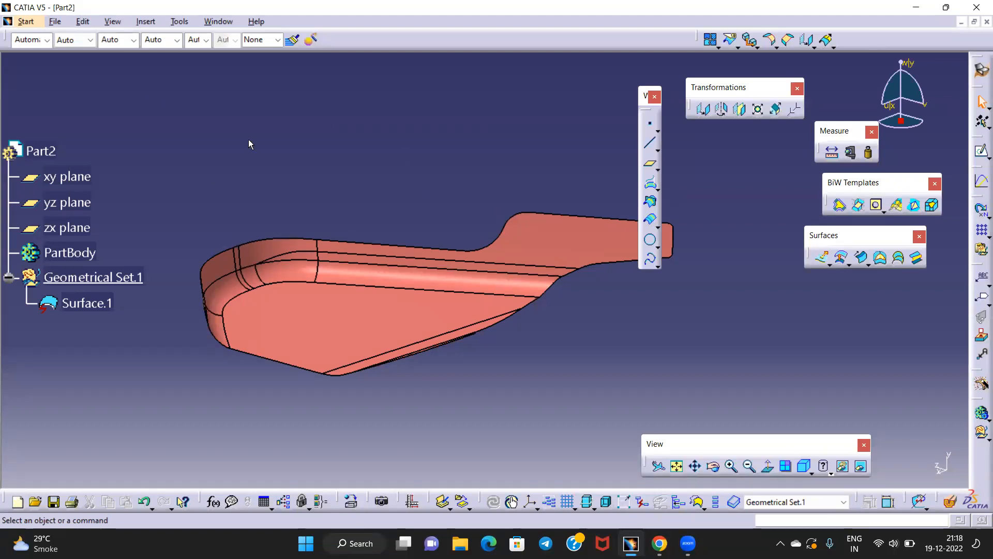
{"action": "left_click", "coordinate": [83, 303]}
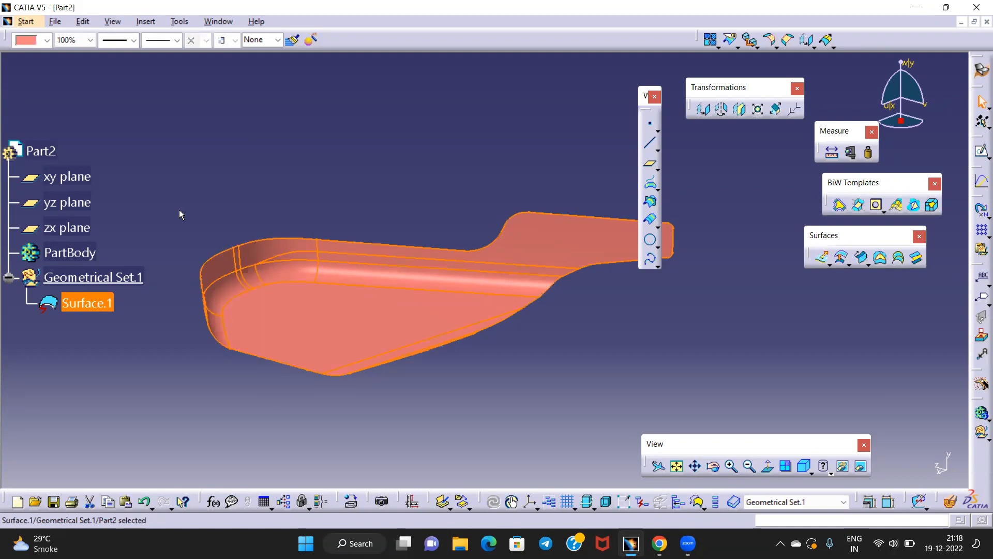
{"action": "left_click", "coordinate": [181, 214]}
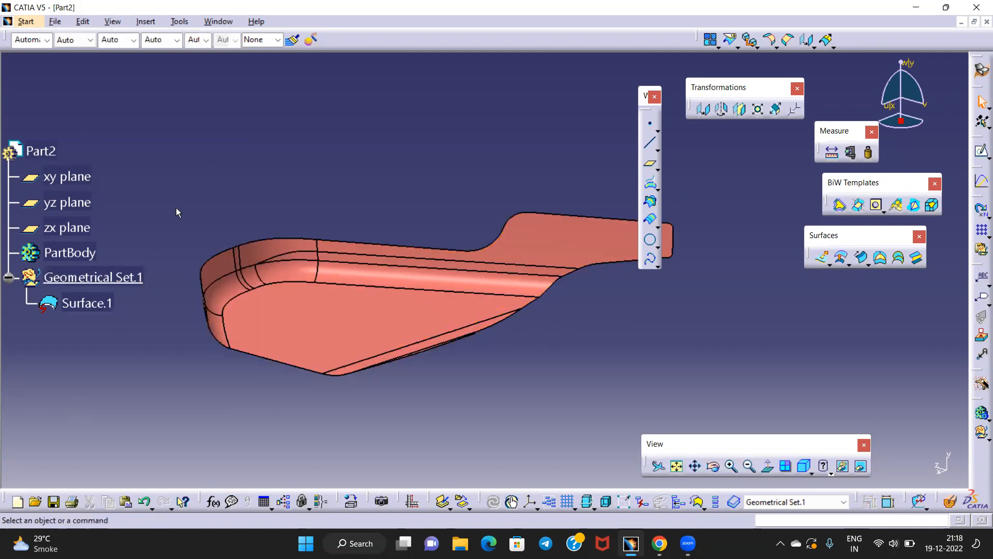
{"action": "left_click", "coordinate": [86, 303]}
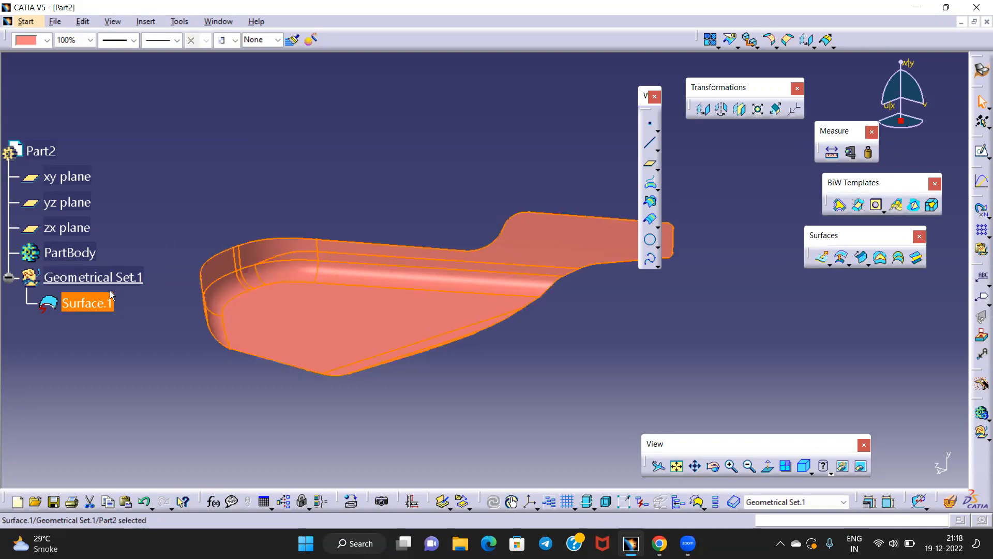
{"action": "left_click", "coordinate": [200, 224]}
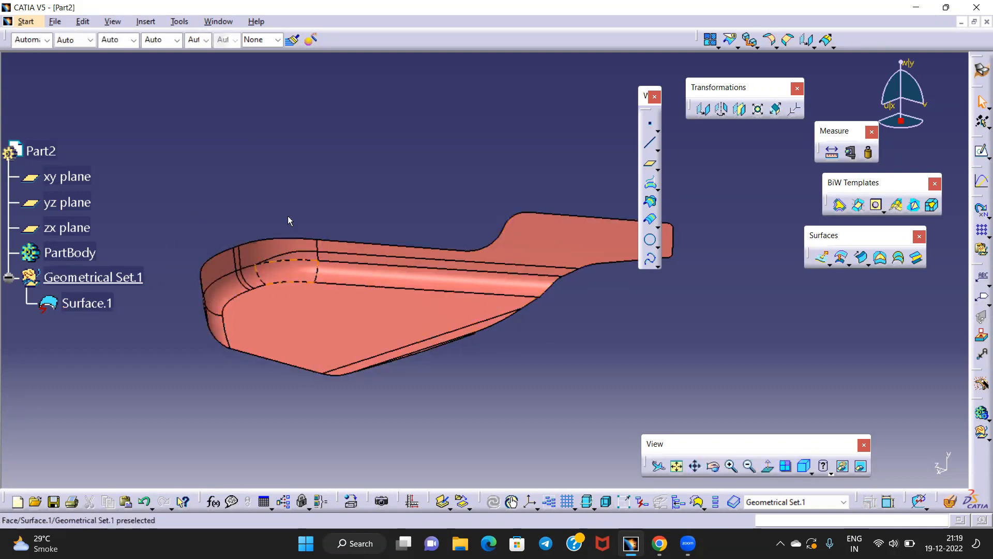
{"action": "left_click", "coordinate": [147, 21]}
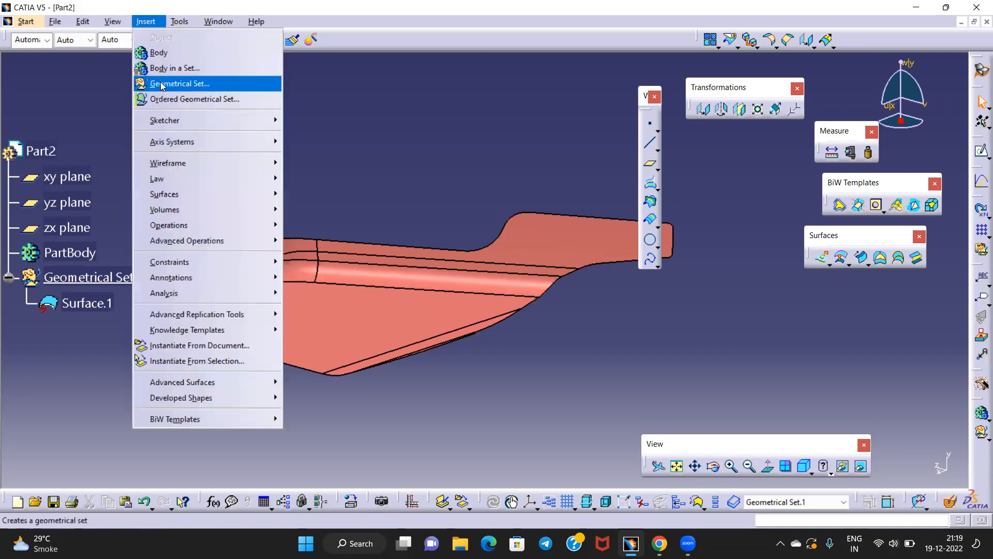
Insert Geometrical Set.3 and disassemble Surface.1 into all cells
{"action": "left_click", "coordinate": [163, 86]}
{"action": "left_click", "coordinate": [883, 465]}
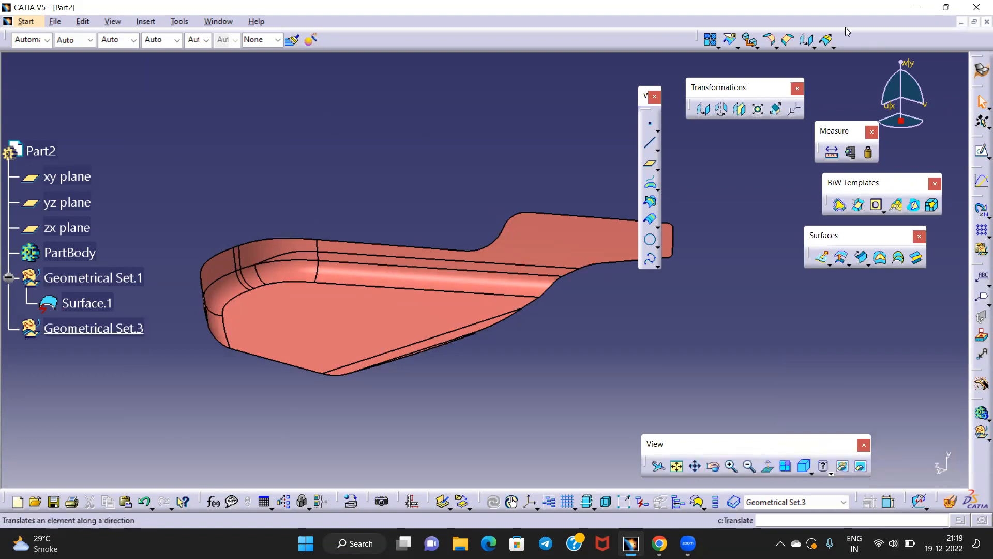
{"action": "left_click", "coordinate": [737, 47]}
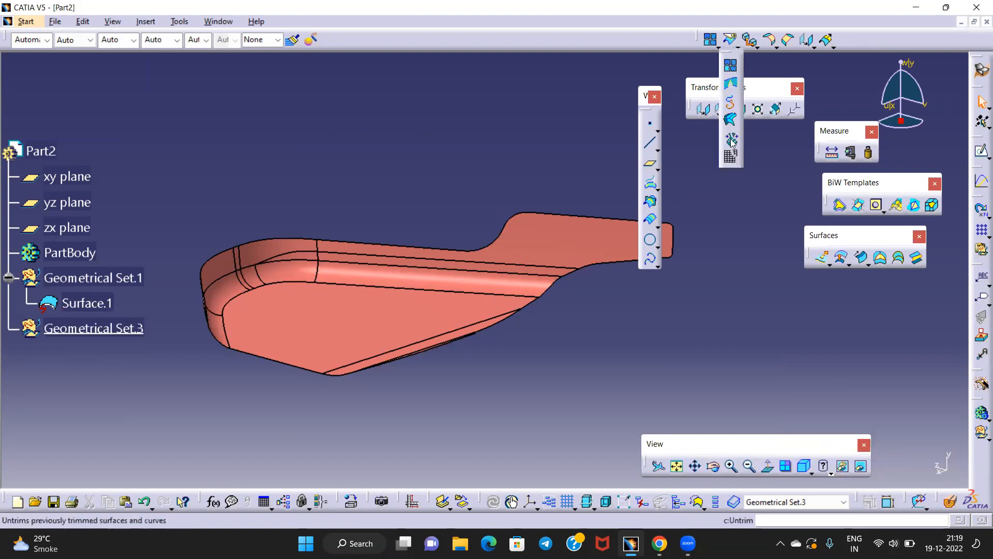
{"action": "left_click", "coordinate": [729, 156]}
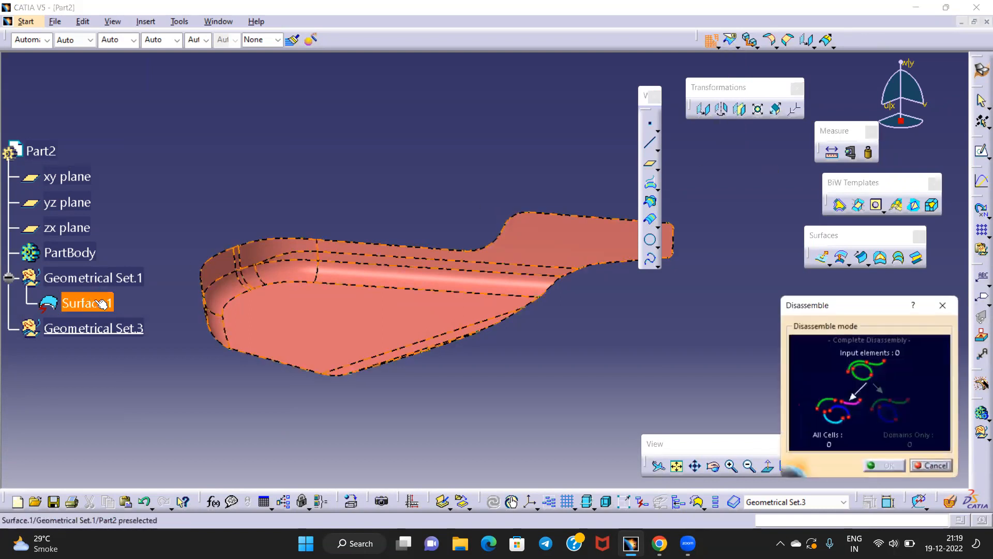
{"action": "left_click", "coordinate": [831, 416]}
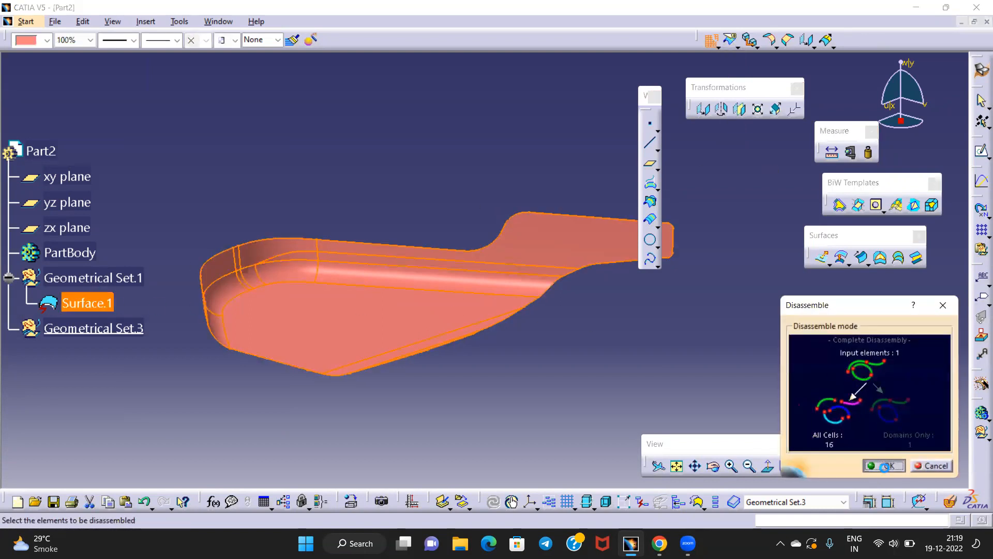
{"action": "left_click", "coordinate": [885, 467]}
Hide Geometrical Set.1 and join all disassembled surfaces by propagation into one surface
{"action": "right_click", "coordinate": [129, 278]}
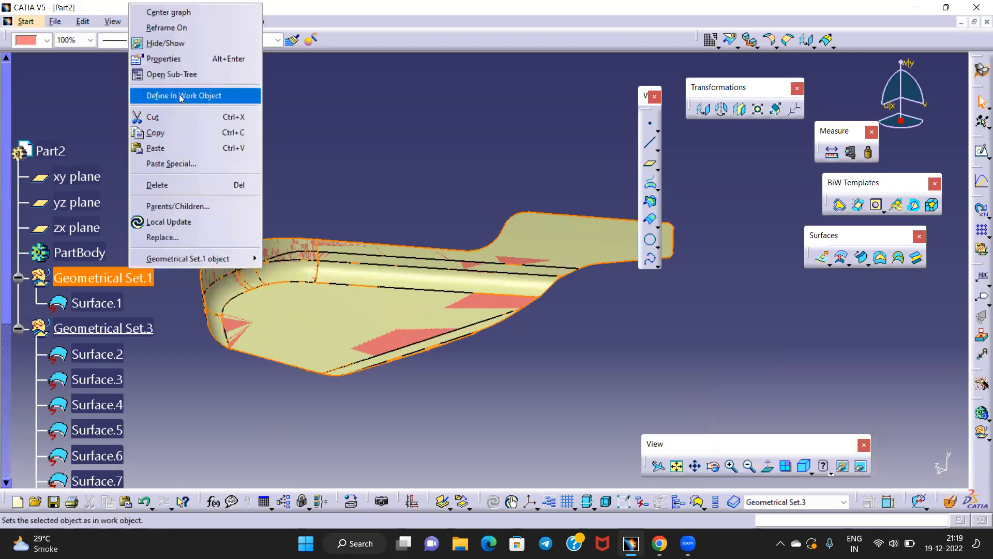
{"action": "left_click", "coordinate": [165, 43]}
{"action": "scroll", "coordinate": [145, 185], "scroll_direction": "down", "scroll_amount": 4}
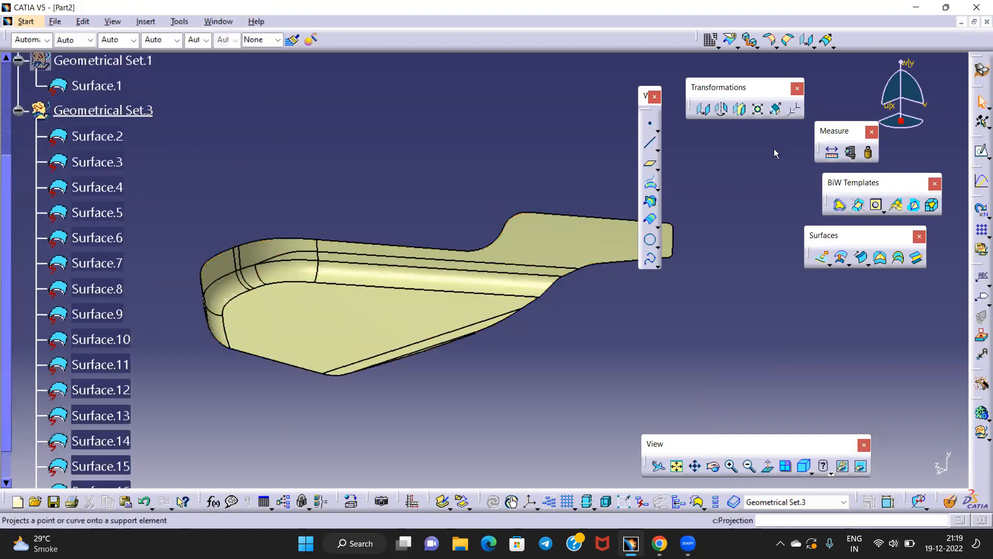
{"action": "left_click", "coordinate": [719, 48]}
{"action": "left_click", "coordinate": [729, 66]}
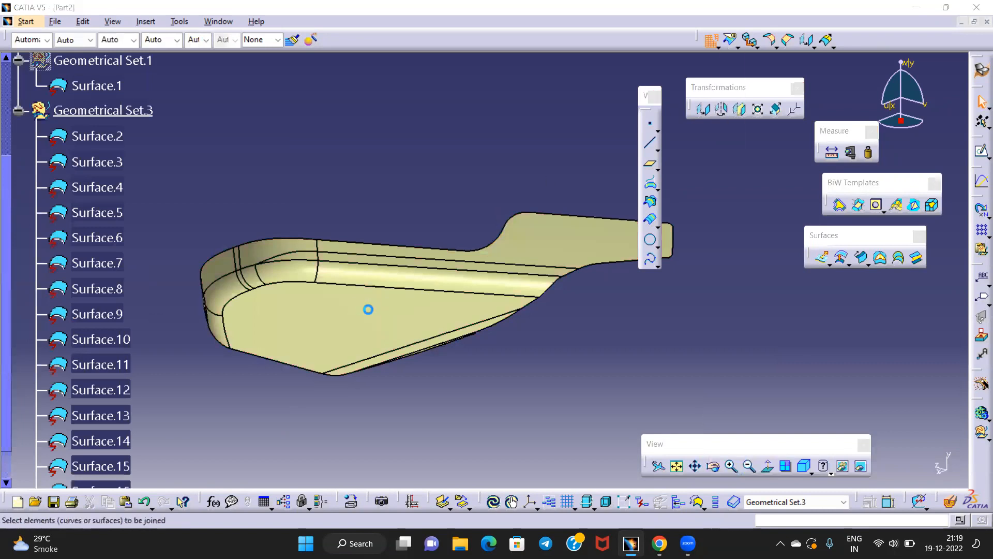
{"action": "left_click", "coordinate": [343, 304]}
{"action": "right_click", "coordinate": [755, 203]}
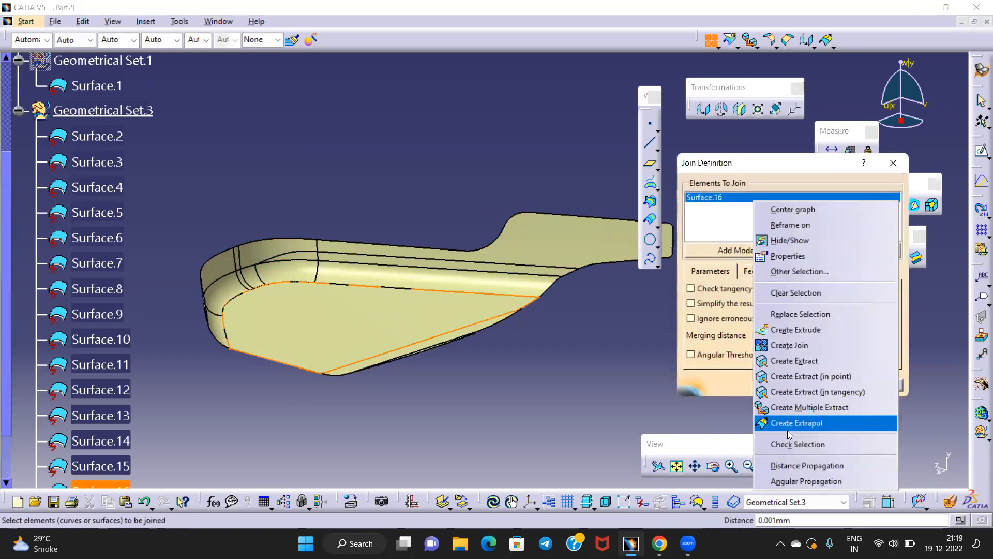
{"action": "left_click", "coordinate": [799, 464]}
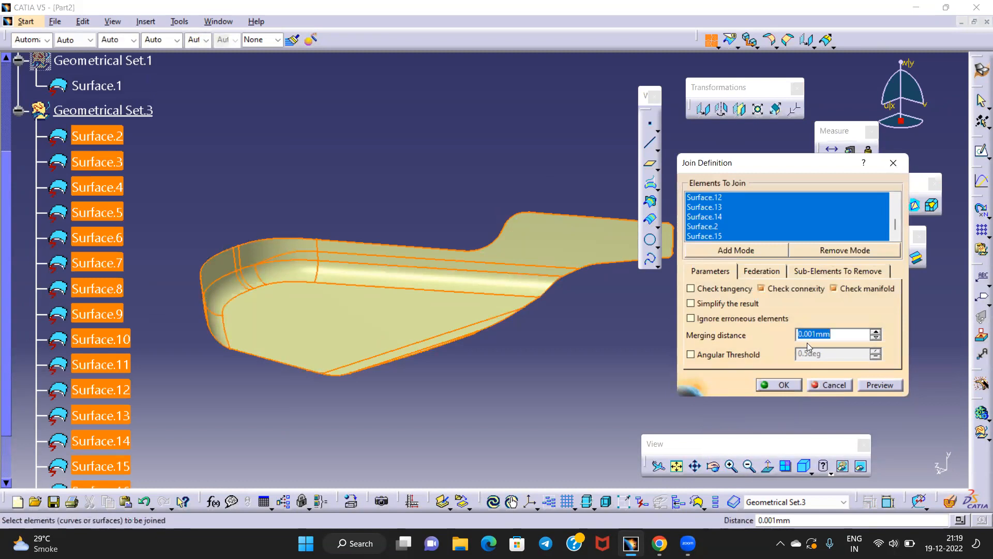
{"action": "left_click", "coordinate": [878, 385]}
{"action": "left_click", "coordinate": [778, 385]}
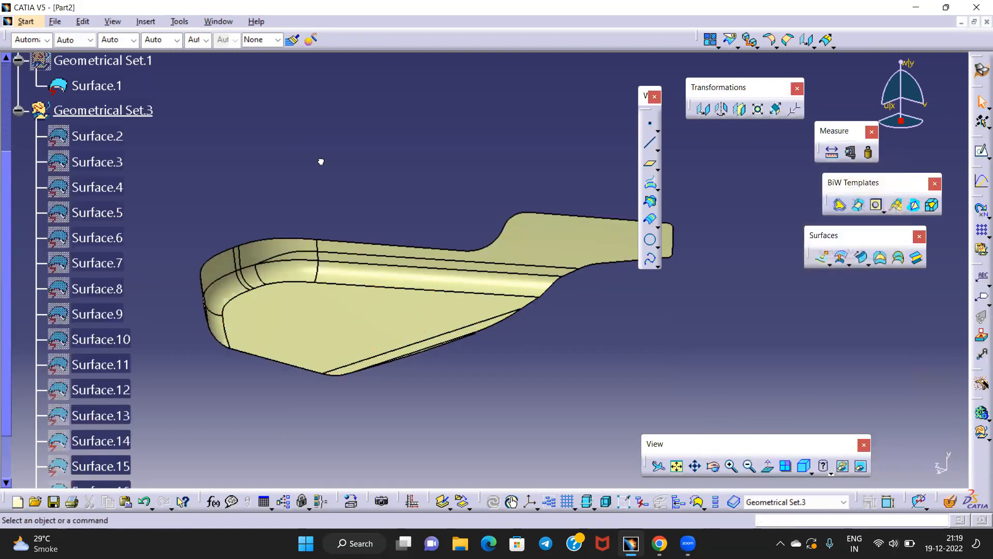
{"action": "left_click", "coordinate": [18, 110]}
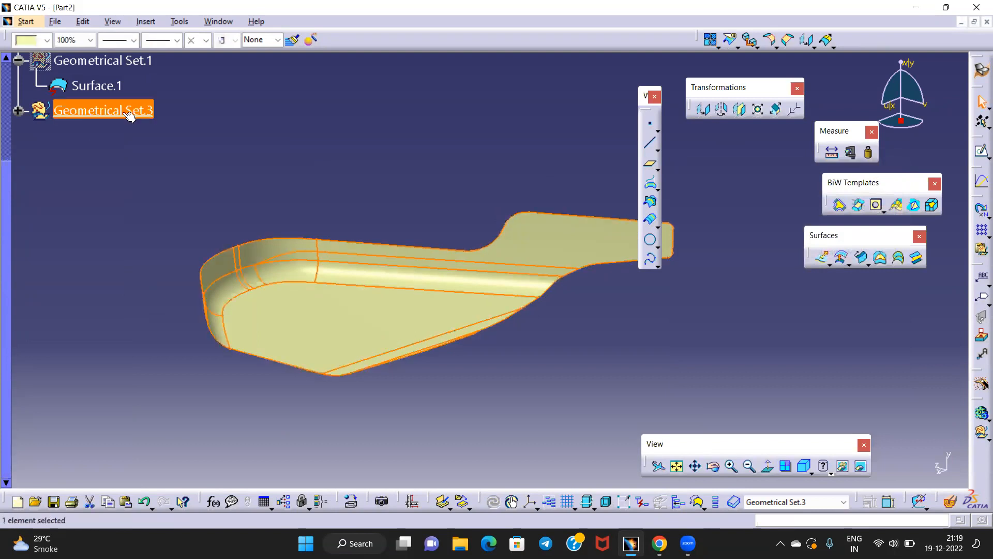
Add Geometrical Set.4 with a 2.5mm Offset.2 of the joined surface, flipped to the other side
{"action": "left_click", "coordinate": [145, 22]}
{"action": "left_click", "coordinate": [171, 85]}
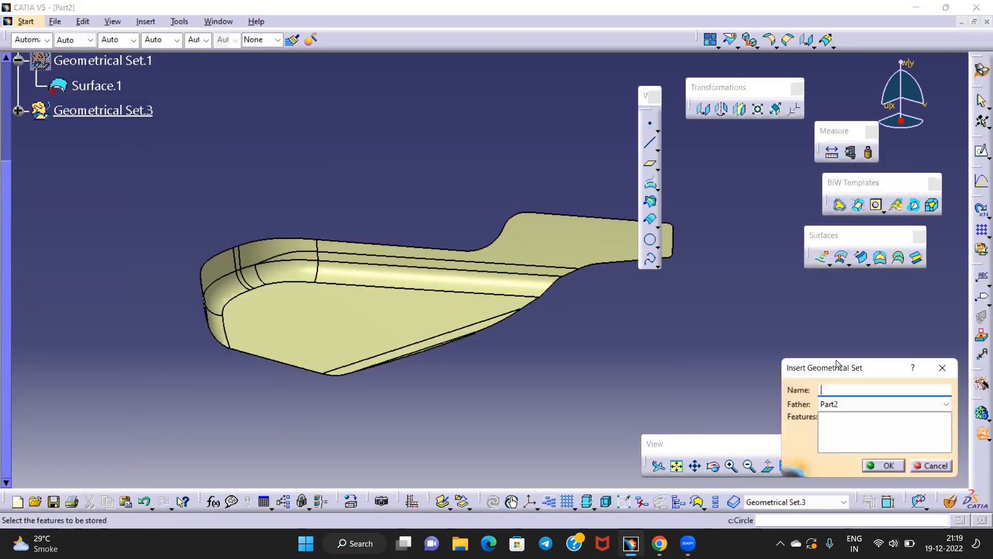
{"action": "left_click", "coordinate": [872, 471]}
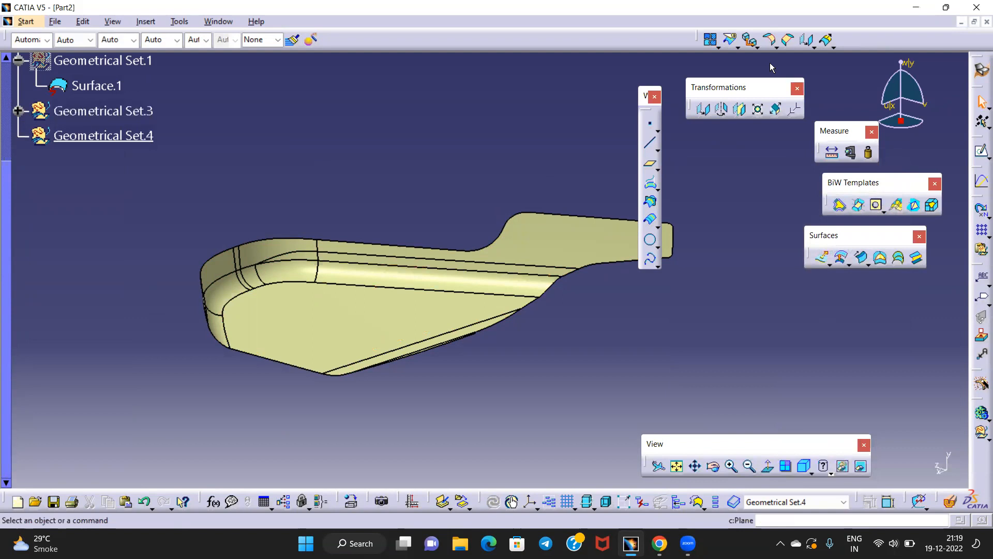
{"action": "left_click", "coordinate": [842, 257]}
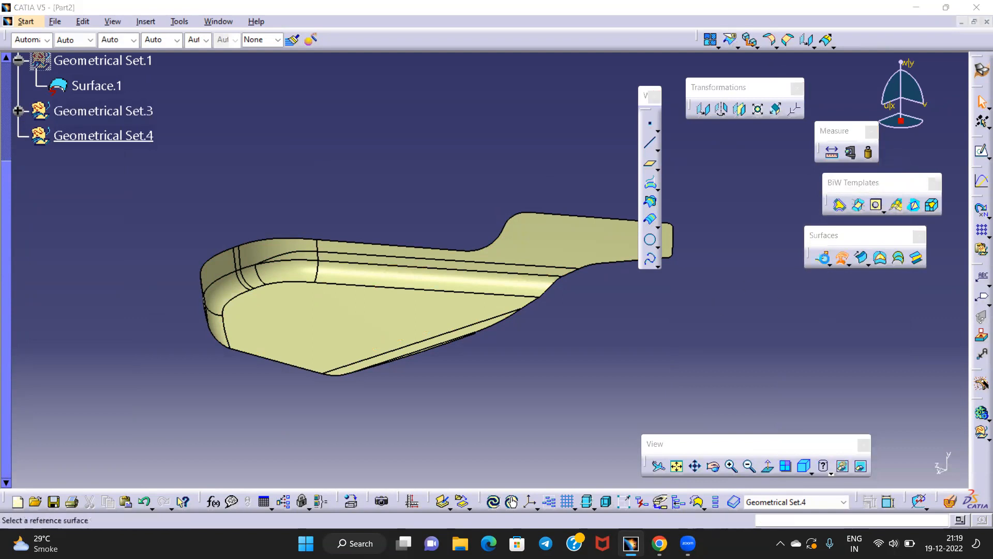
{"action": "left_click", "coordinate": [399, 312]}
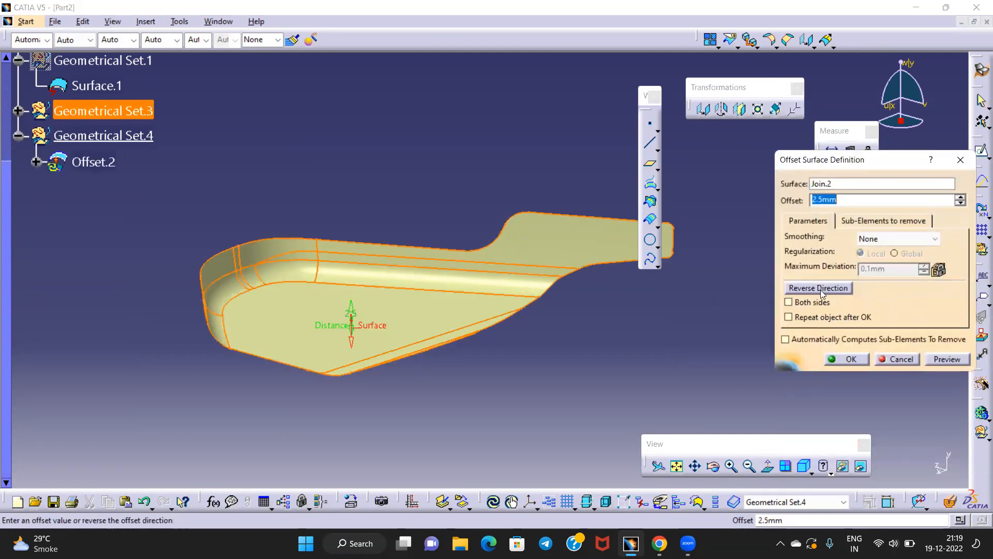
{"action": "left_click", "coordinate": [822, 292]}
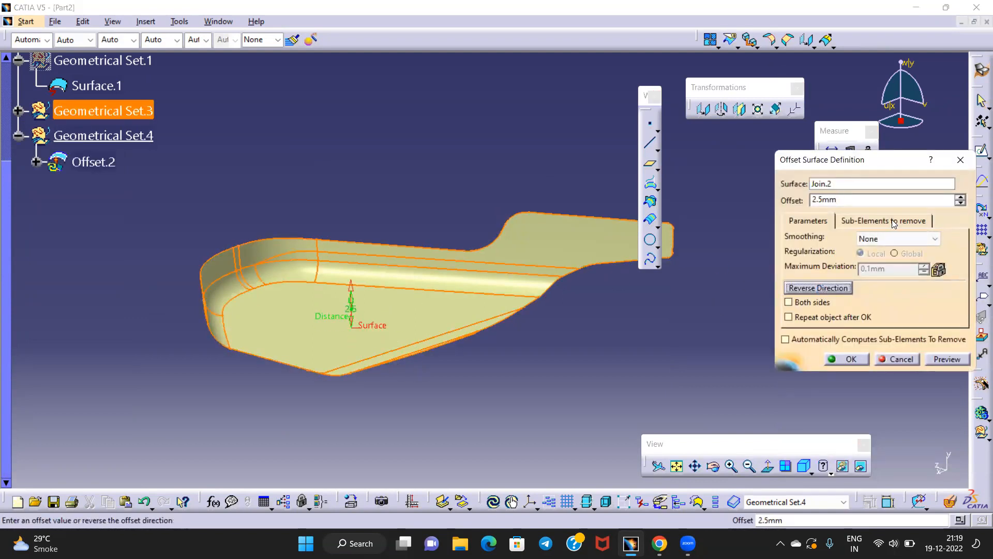
{"action": "left_click", "coordinate": [845, 357]}
Colour Geometrical Set.4 salmon and Geometrical Set.3 blue
{"action": "left_click", "coordinate": [110, 137]}
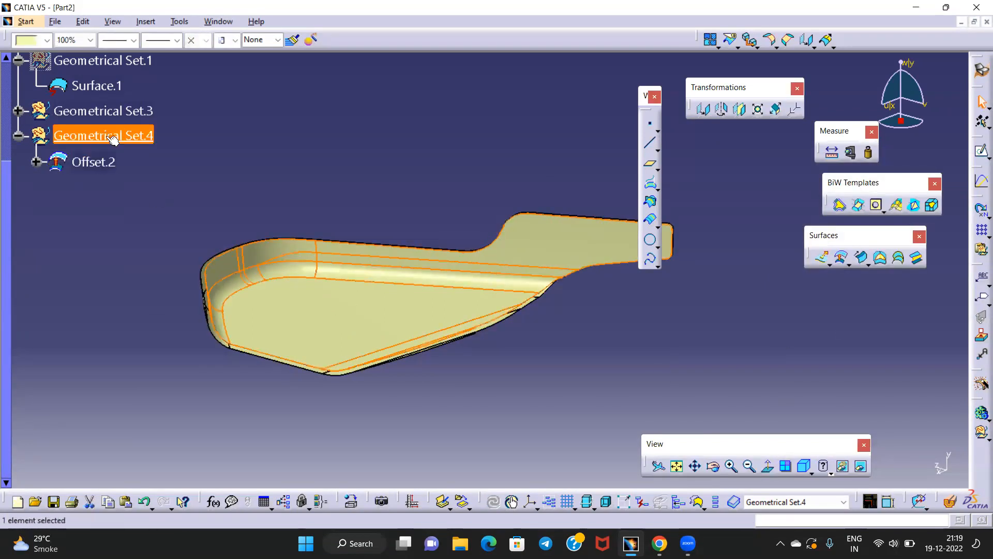
{"action": "left_click", "coordinate": [47, 40]}
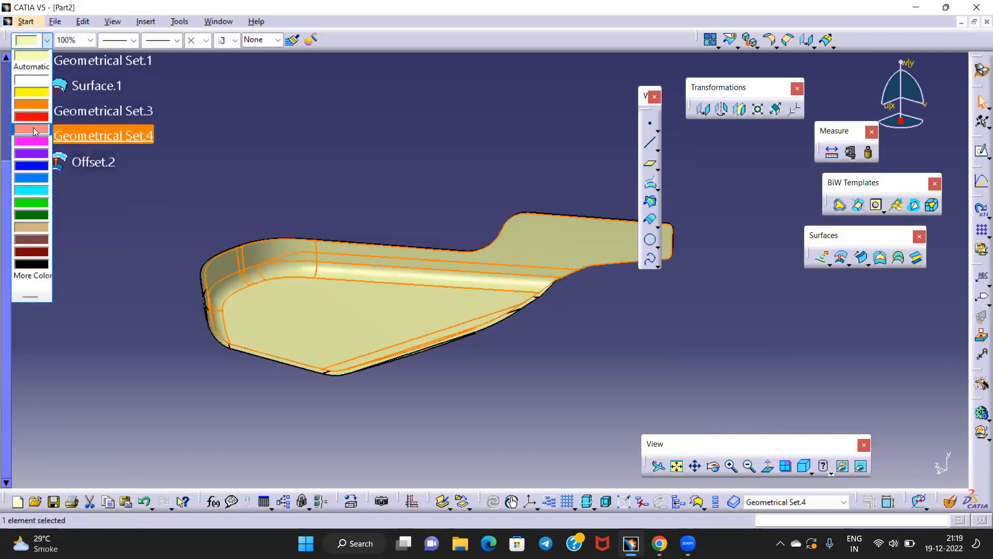
{"action": "left_click", "coordinate": [32, 129]}
{"action": "left_click", "coordinate": [250, 169]}
{"action": "middle_click_drag", "start_coordinate": [363, 253], "coordinate": [355, 249]}
{"action": "left_click", "coordinate": [108, 115]}
{"action": "left_click", "coordinate": [47, 40]}
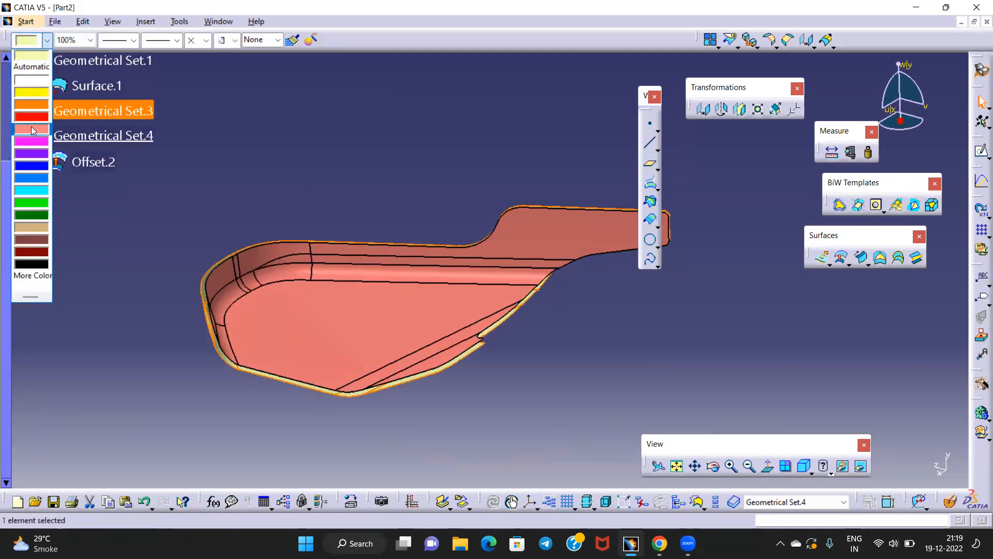
{"action": "left_click", "coordinate": [32, 181]}
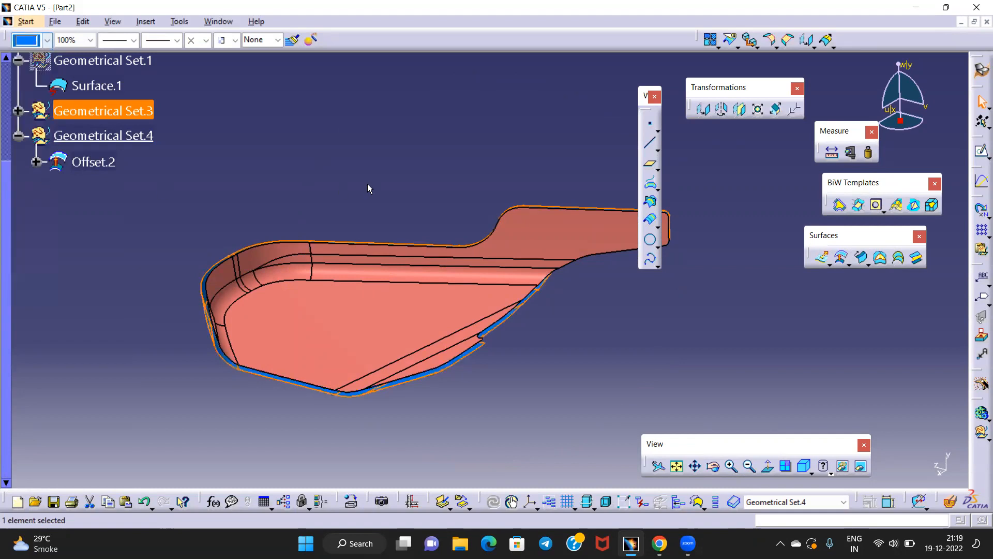
{"action": "left_click", "coordinate": [368, 188]}
Colour Geometrical Sets 3 and 1 tan, then hide Geometrical Set.4
{"action": "left_click", "coordinate": [87, 118]}
{"action": "left_click", "coordinate": [88, 61], "text": "ctrl"}
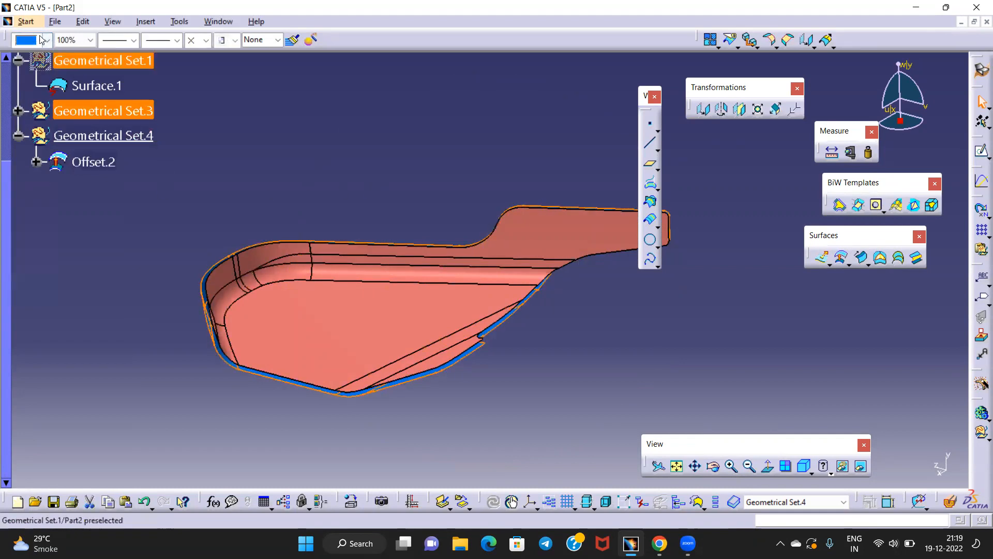
{"action": "left_click", "coordinate": [47, 40]}
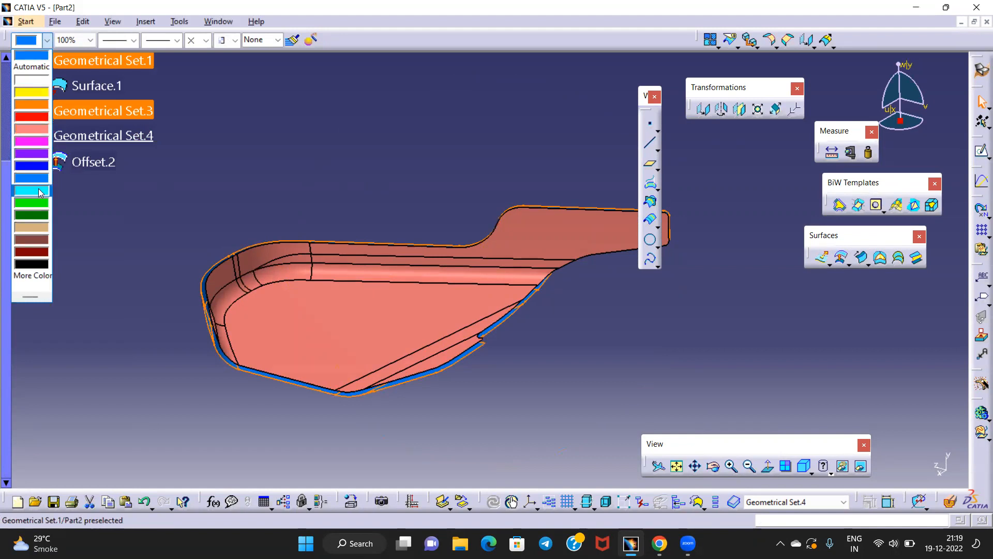
{"action": "left_click", "coordinate": [34, 230]}
{"action": "left_click", "coordinate": [274, 182]}
{"action": "middle_click_drag", "start_coordinate": [274, 182], "coordinate": [442, 218]}
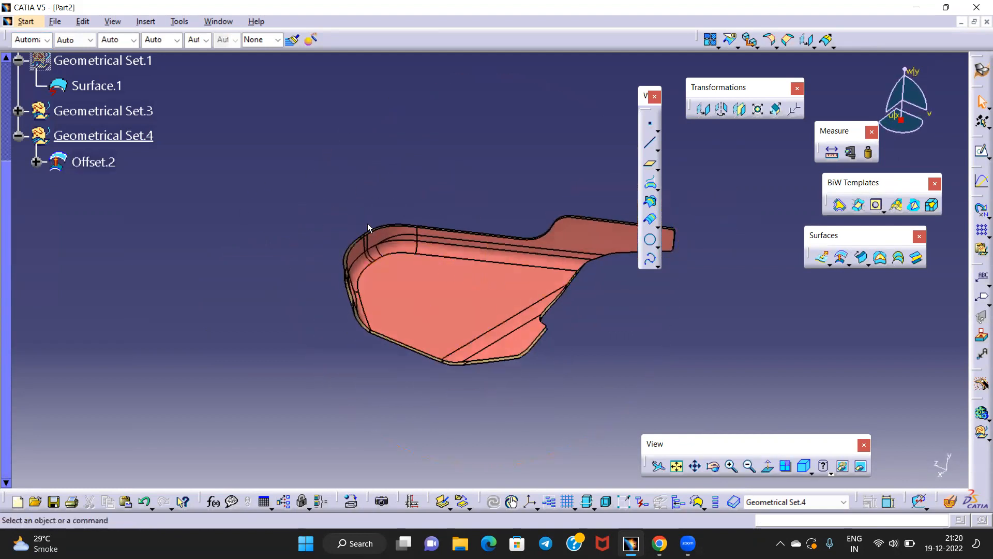
{"action": "right_click", "coordinate": [99, 136]}
{"action": "left_click", "coordinate": [148, 175]}
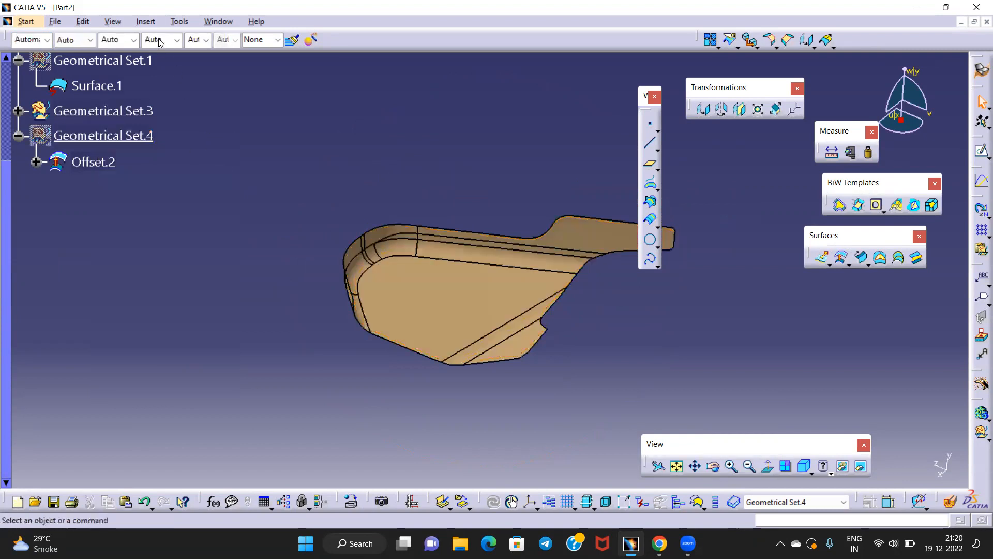
{"action": "left_click", "coordinate": [146, 21]}
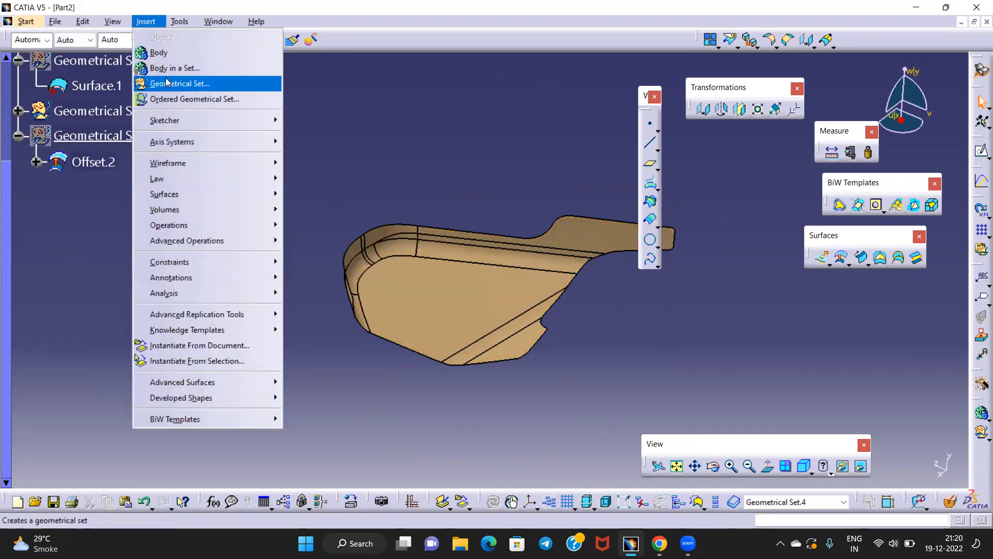
Add an empty Geometrical Set.5 and return to the isometric view
{"action": "left_click", "coordinate": [167, 82]}
{"action": "left_click", "coordinate": [870, 465]}
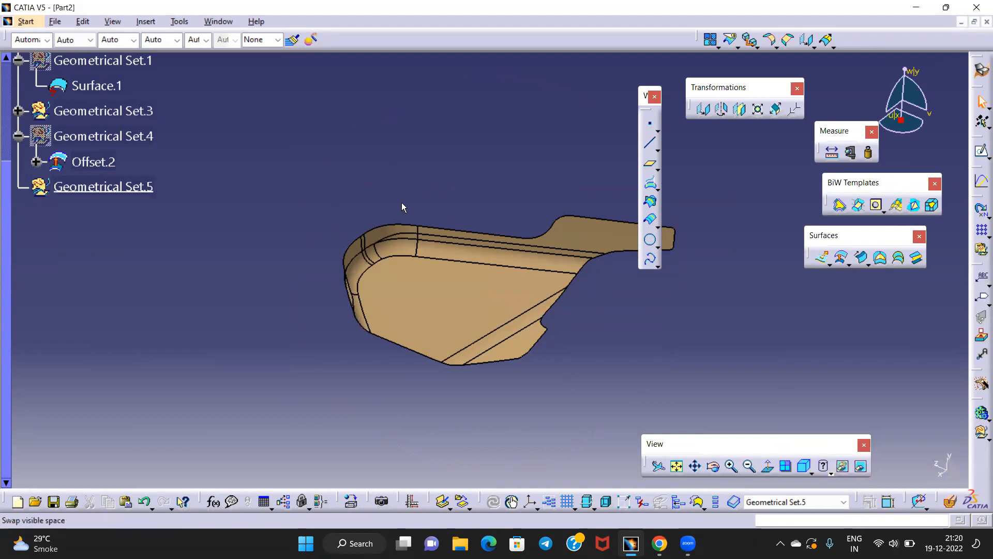
{"action": "middle_click_drag", "start_coordinate": [404, 207], "coordinate": [432, 246]}
{"action": "left_click", "coordinate": [805, 467]}
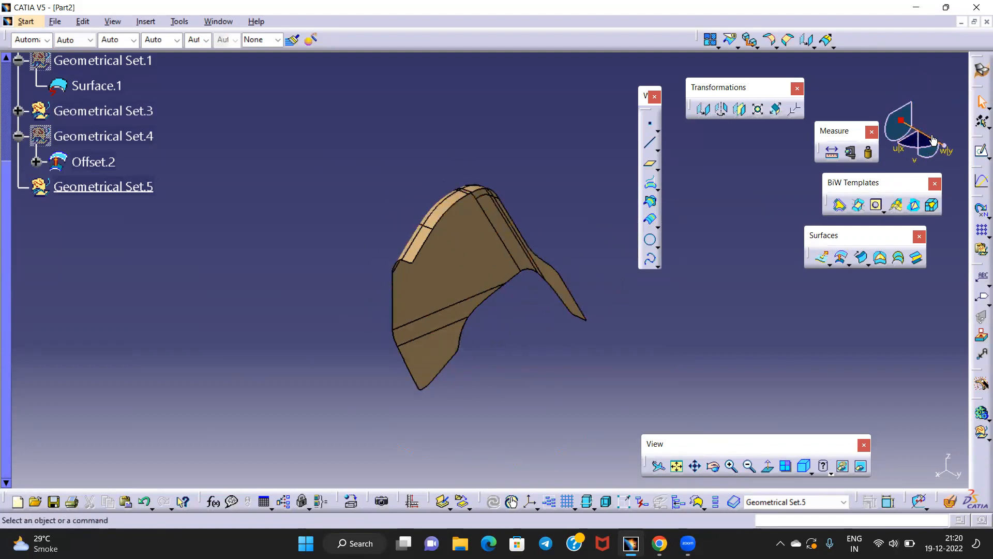
Create Point.1 on the Join.2 surface
{"action": "middle_click_drag", "start_coordinate": [628, 319], "coordinate": [477, 228]}
{"action": "middle_click_drag", "start_coordinate": [492, 304], "coordinate": [454, 357]}
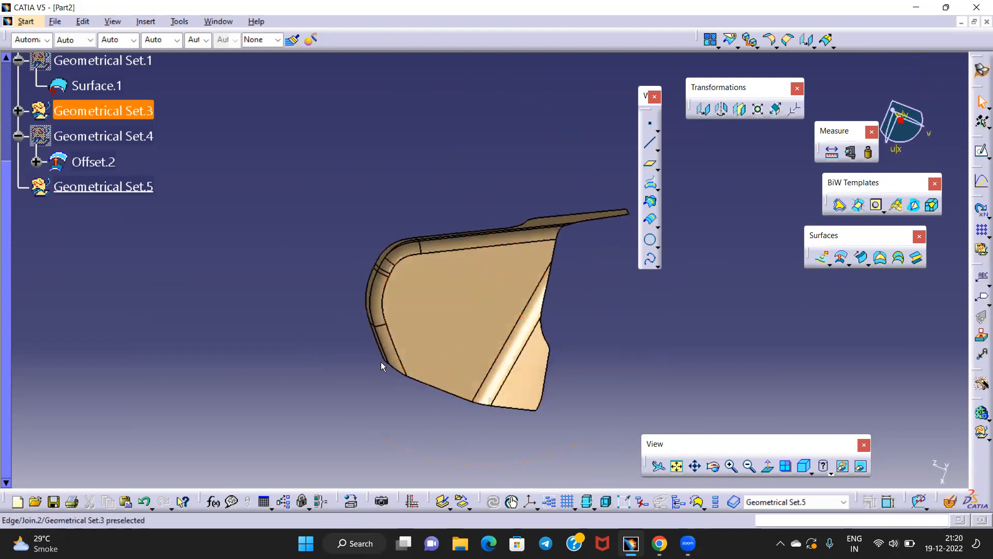
{"action": "middle_click_drag", "start_coordinate": [615, 306], "coordinate": [500, 225]}
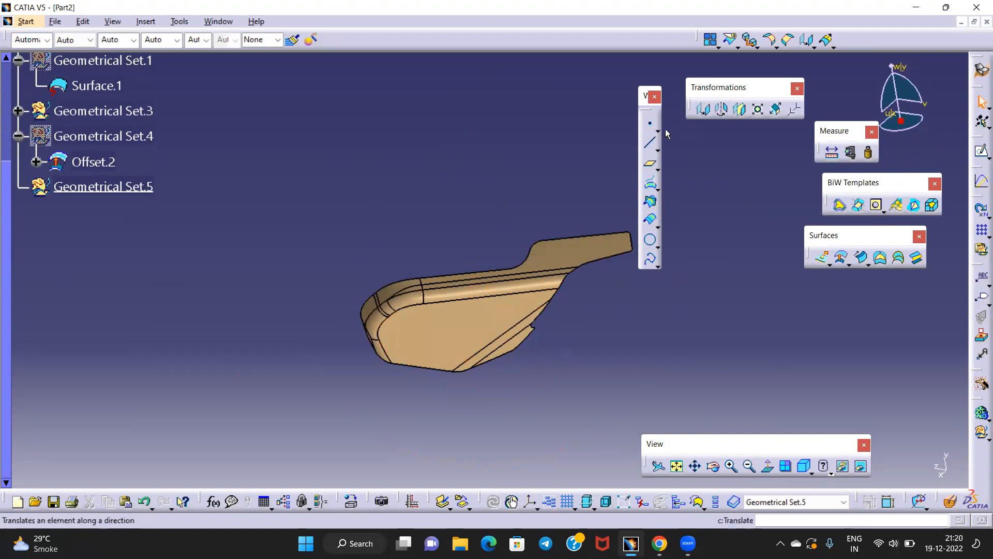
{"action": "left_click", "coordinate": [651, 126]}
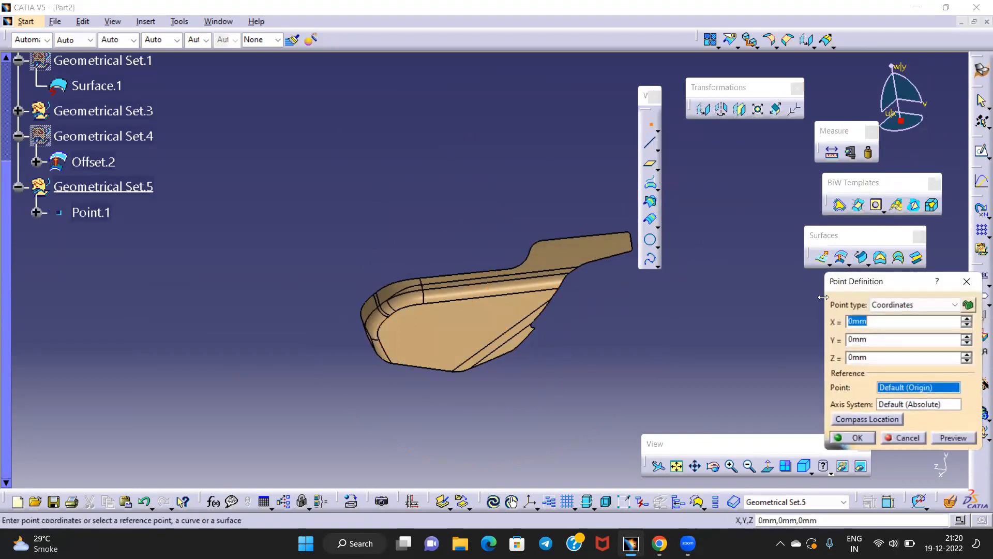
{"action": "left_click", "coordinate": [901, 304]}
{"action": "left_click", "coordinate": [885, 346]}
{"action": "left_click", "coordinate": [444, 332]}
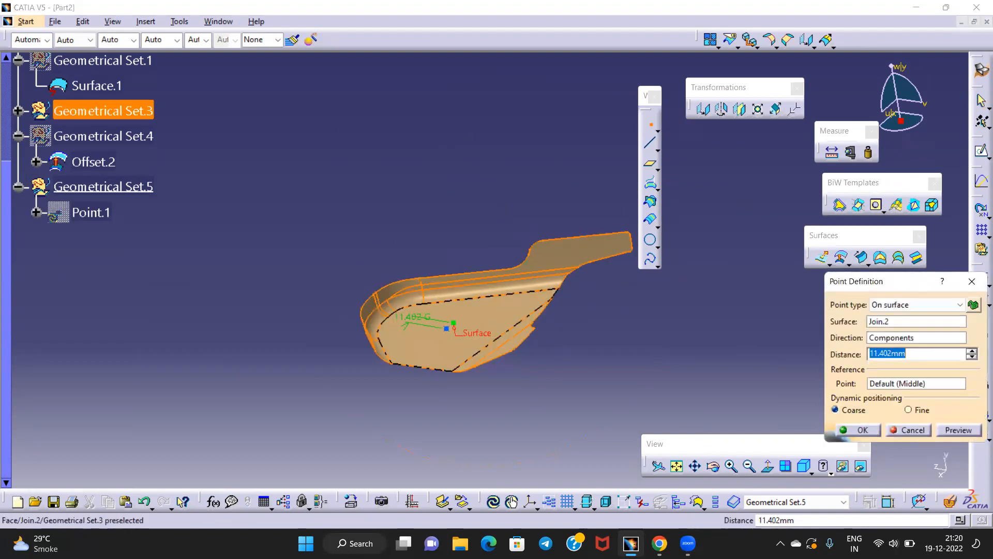
{"action": "key", "text": "Return"}
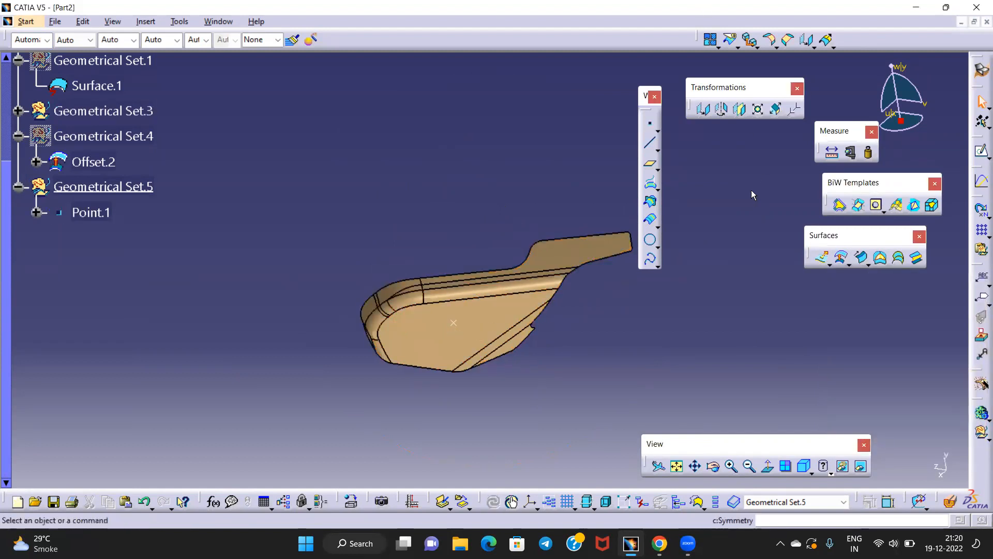
Redefine Point.1 as a coordinates point at 3352.87, -455.421, 379.588 mm
{"action": "double_click", "coordinate": [90, 212]}
{"action": "left_click", "coordinate": [880, 305]}
{"action": "left_click", "coordinate": [890, 321]}
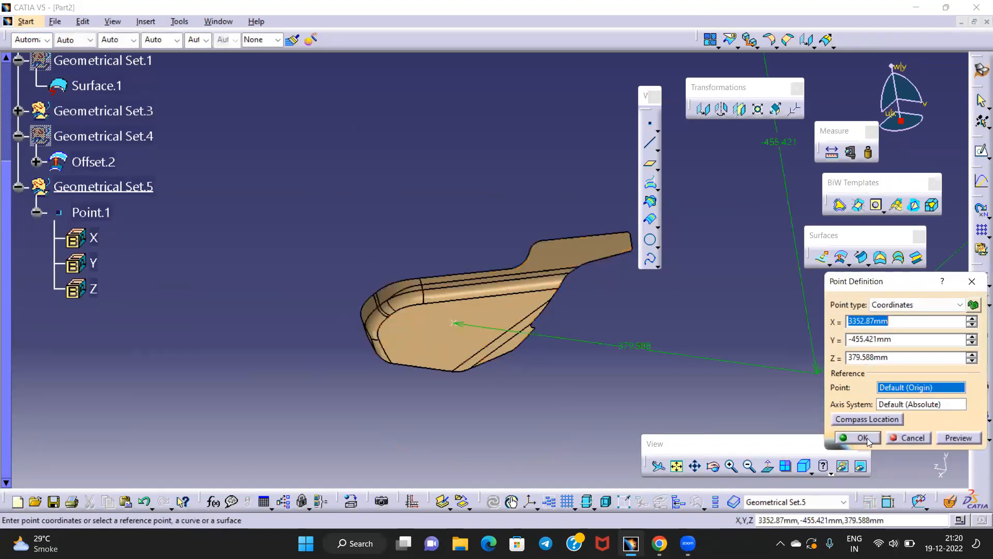
{"action": "left_click", "coordinate": [862, 437]}
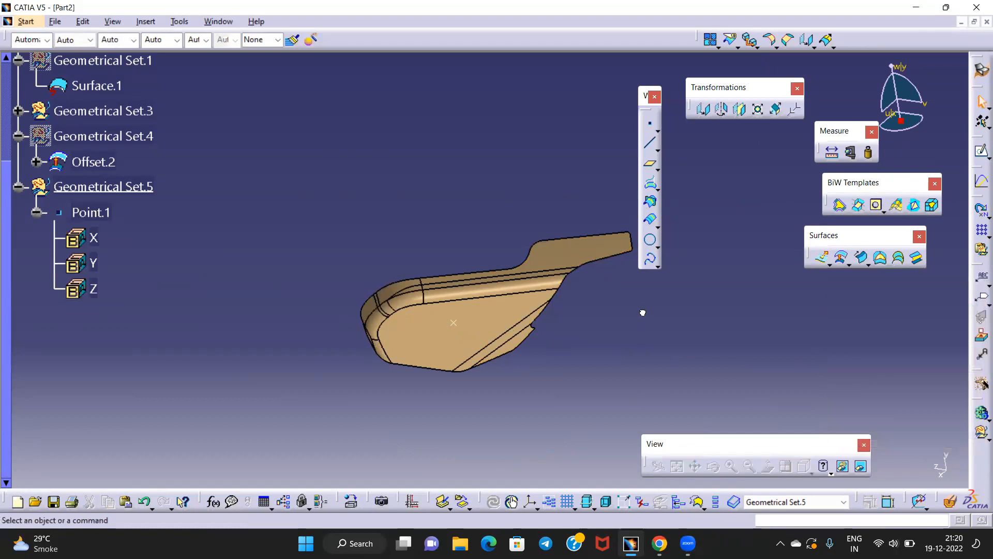
Create Line.2 from Point.1 along the Y component, spanning 81 mm to 203 mm
{"action": "left_click", "coordinate": [653, 147]}
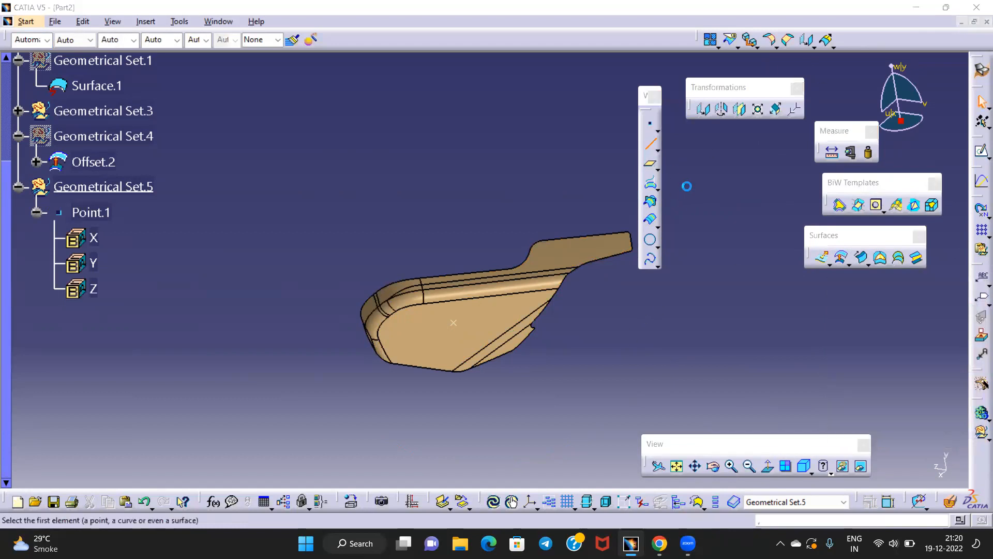
{"action": "left_click", "coordinate": [722, 176]}
{"action": "left_click", "coordinate": [706, 198]}
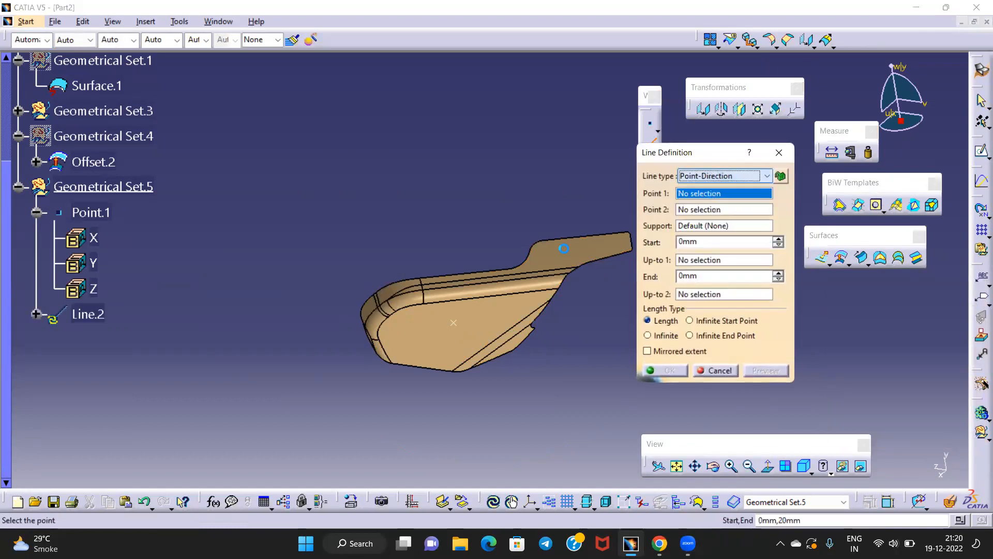
{"action": "left_click", "coordinate": [460, 322]}
{"action": "right_click", "coordinate": [690, 213]}
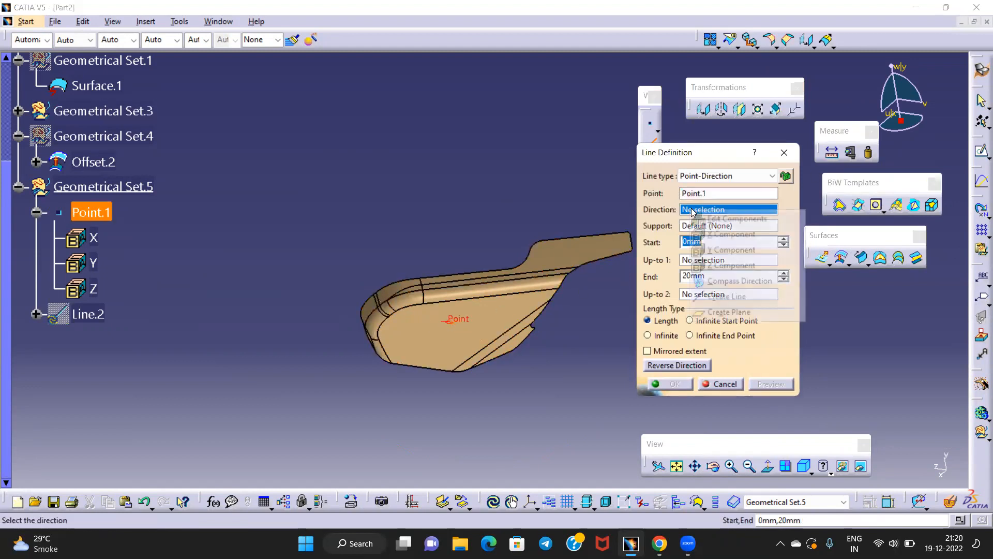
{"action": "left_click", "coordinate": [733, 262]}
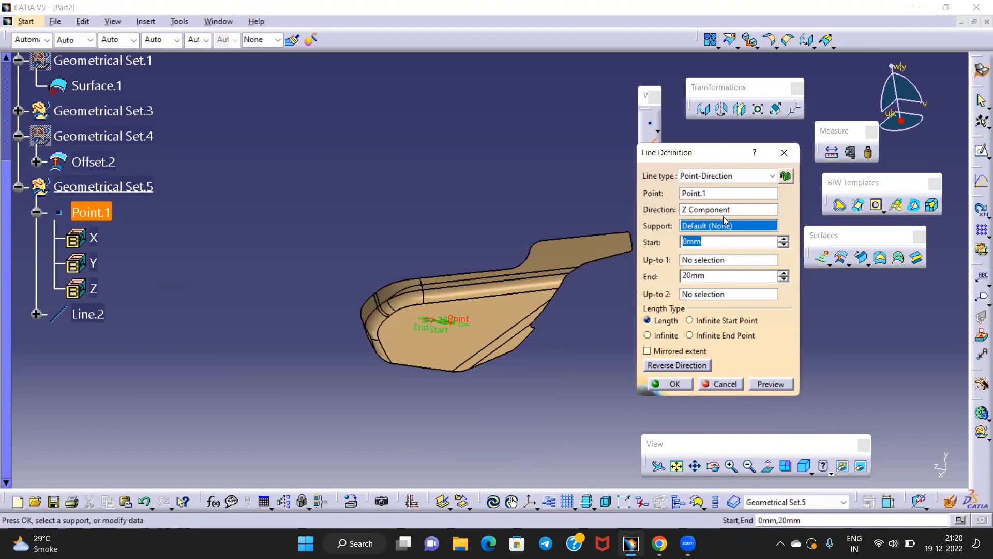
{"action": "right_click", "coordinate": [705, 211]}
{"action": "left_click", "coordinate": [740, 251]}
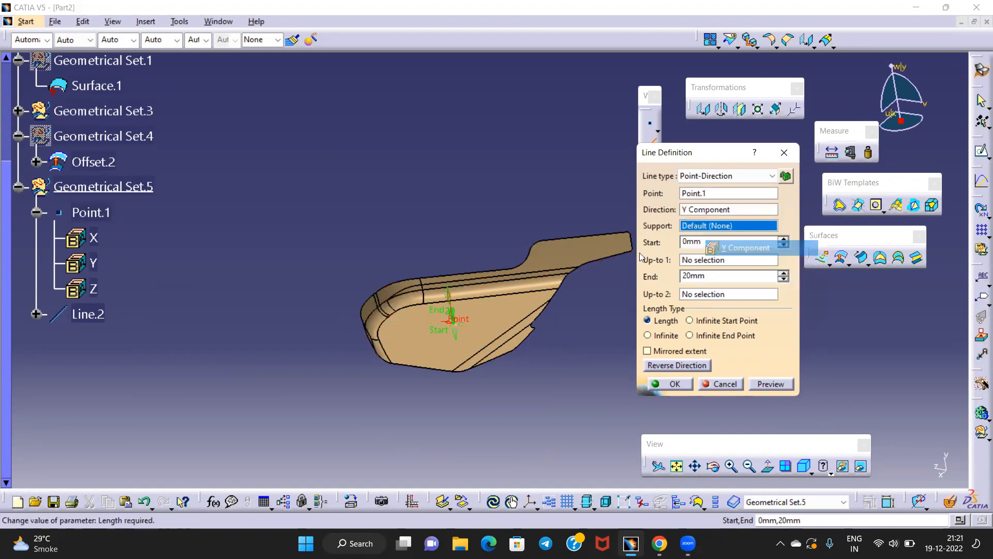
{"action": "left_click_drag", "start_coordinate": [449, 294], "coordinate": [429, 105]}
{"action": "left_click", "coordinate": [672, 384]}
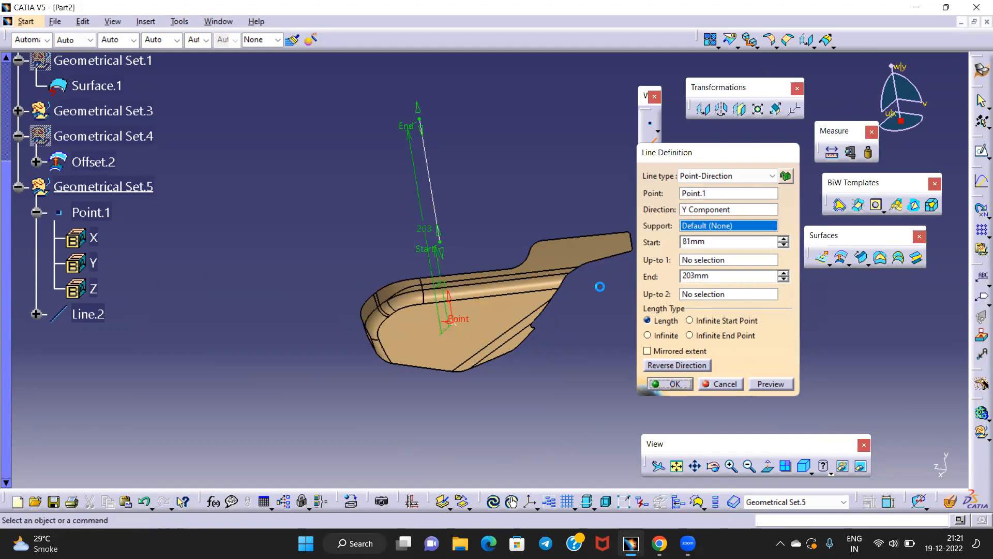
{"action": "middle_click_drag", "start_coordinate": [606, 296], "coordinate": [579, 309]}
In Part Design, run an inverted draft analysis on Join.2 using the compass placed on Line.2
{"action": "left_click", "coordinate": [981, 70]}
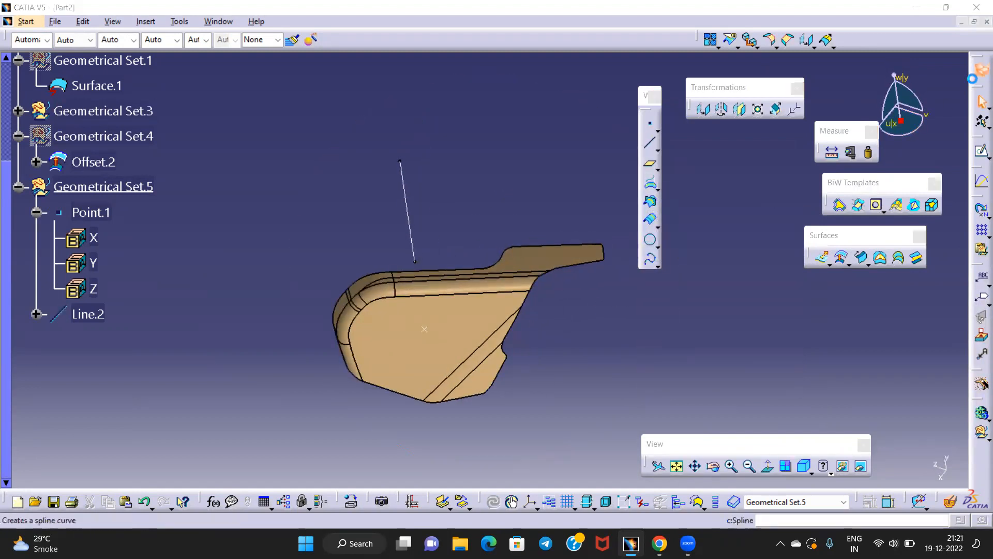
{"action": "left_click", "coordinate": [839, 349]}
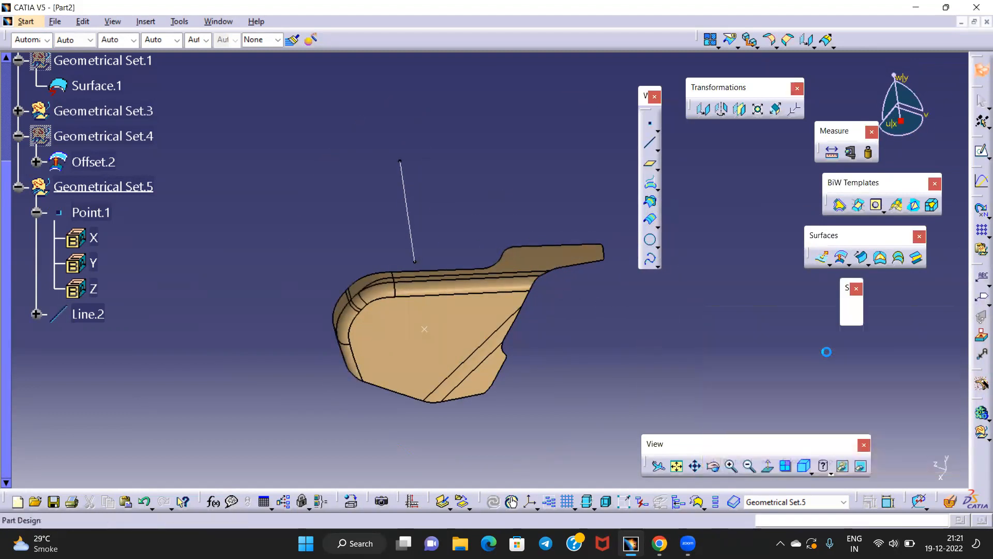
{"action": "left_click", "coordinate": [722, 280]}
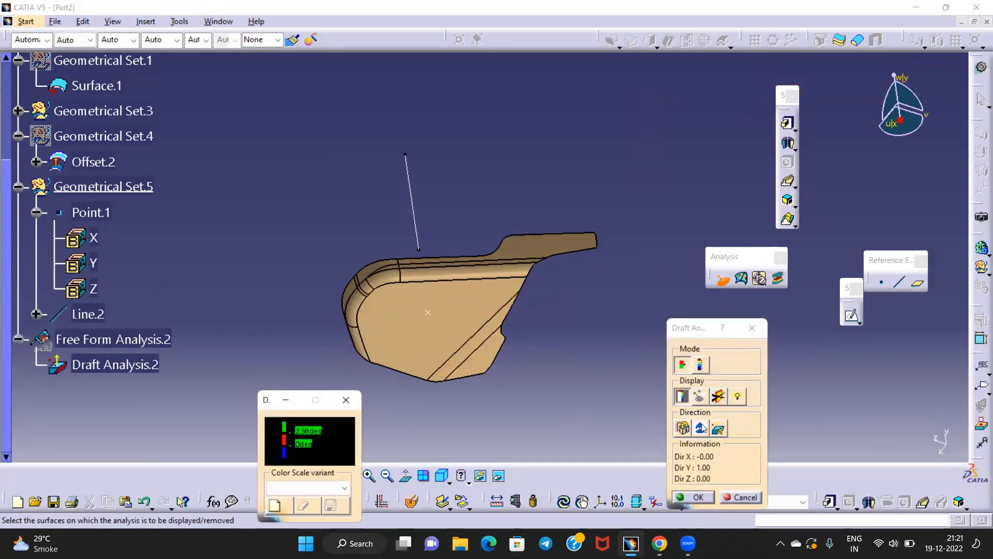
{"action": "left_click_drag", "start_coordinate": [901, 128], "coordinate": [413, 199]}
{"action": "left_click", "coordinate": [700, 427]}
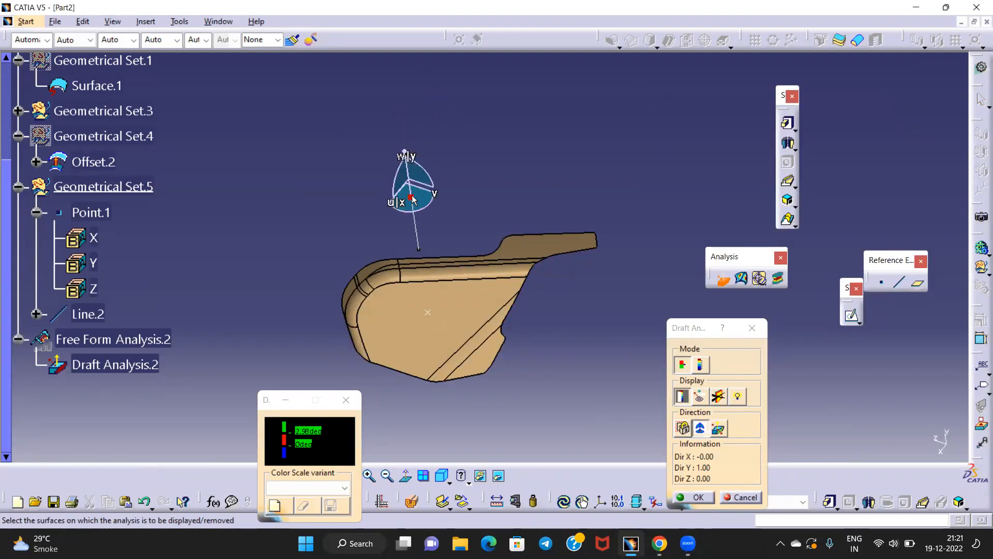
{"action": "left_click", "coordinate": [705, 428]}
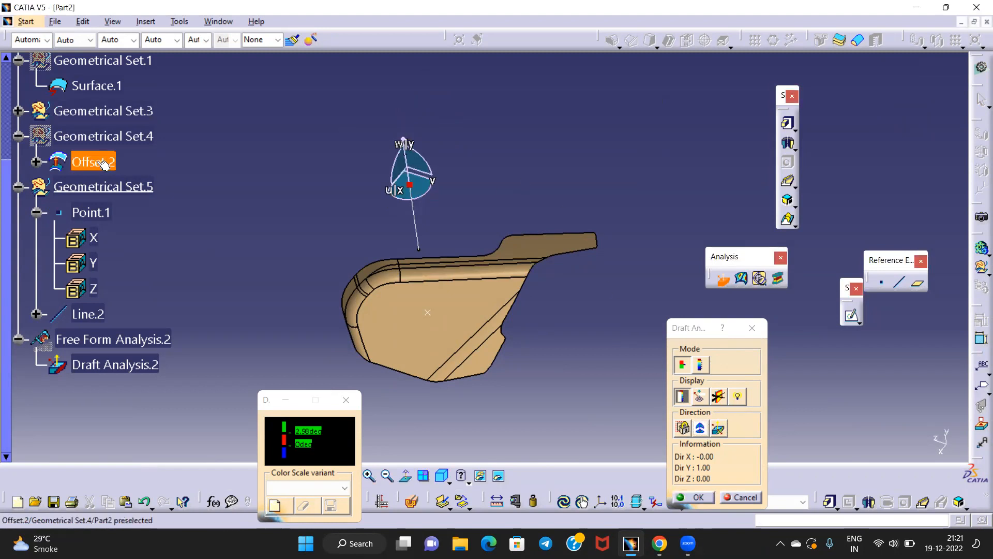
{"action": "left_click", "coordinate": [19, 110]}
{"action": "scroll", "coordinate": [158, 273], "scroll_direction": "down", "scroll_amount": 5}
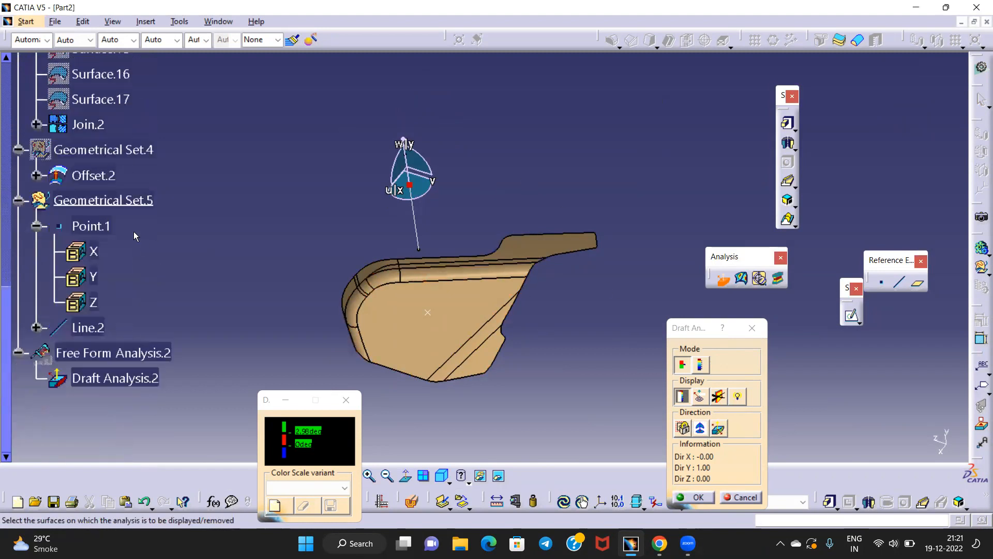
{"action": "left_click", "coordinate": [88, 125]}
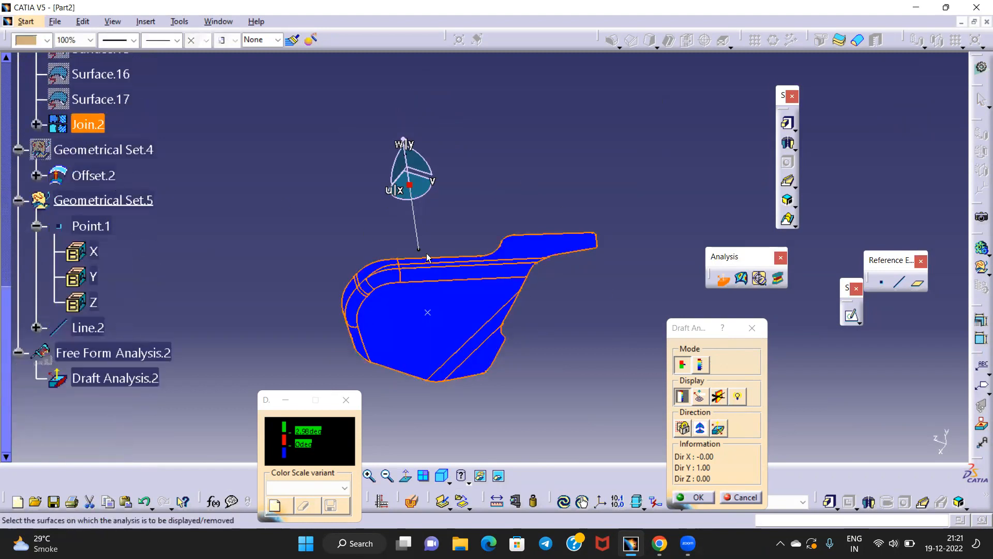
{"action": "left_click", "coordinate": [724, 430]}
{"action": "middle_click_drag", "start_coordinate": [566, 372], "coordinate": [512, 305]}
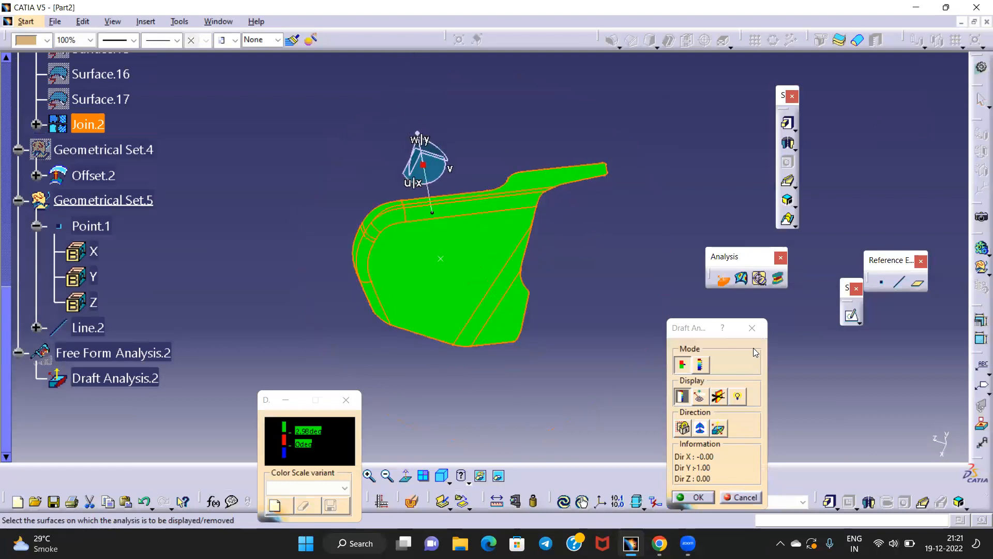
{"action": "left_click", "coordinate": [752, 328]}
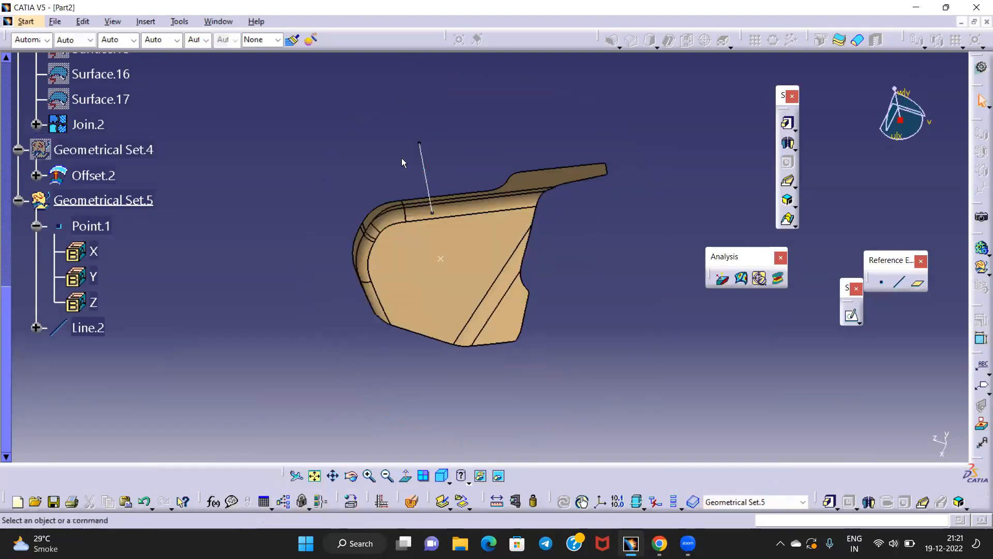
Show Offset.2 again and view the part along Line.2 from several angles
{"action": "right_click", "coordinate": [113, 150]}
{"action": "left_click", "coordinate": [159, 186]}
{"action": "middle_click_drag", "start_coordinate": [431, 325], "coordinate": [486, 406]}
{"action": "middle_click_drag", "start_coordinate": [492, 145], "coordinate": [599, 259]}
{"action": "left_click", "coordinate": [610, 237]}
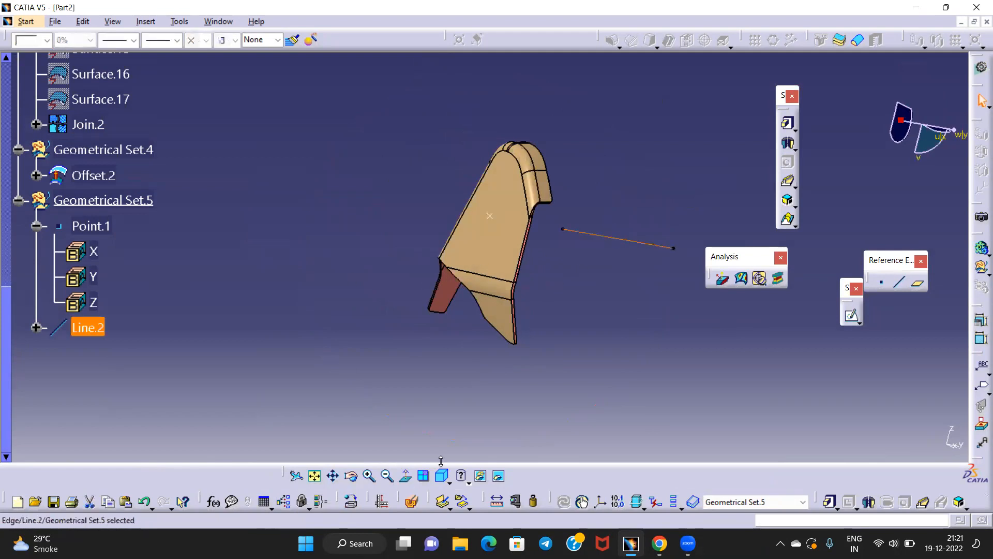
{"action": "left_click", "coordinate": [406, 476]}
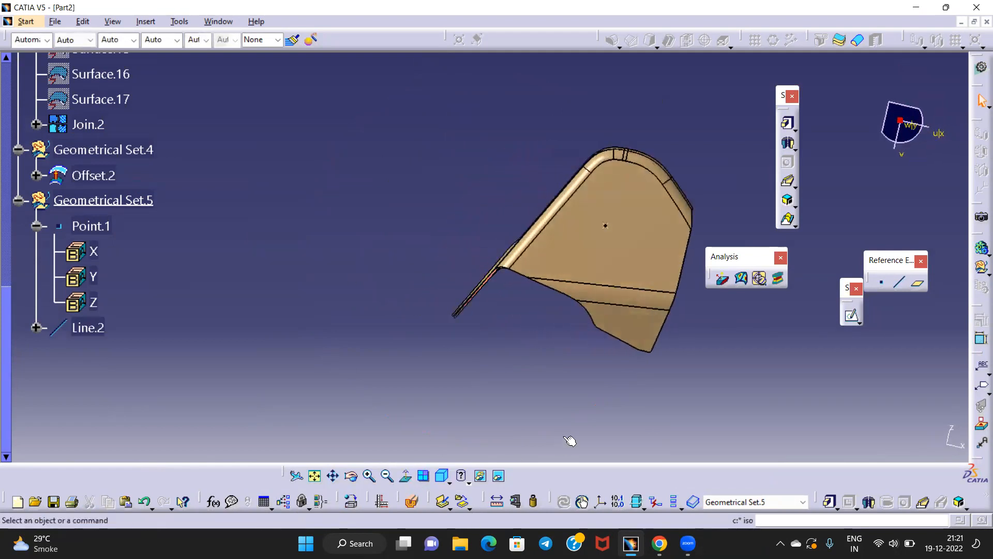
{"action": "mouse_move", "coordinate": [552, 346]}
{"action": "middle_mouse_down"}
{"action": "mouse_move", "coordinate": [492, 348]}
{"action": "mouse_move", "coordinate": [559, 355]}
{"action": "mouse_move", "coordinate": [579, 323]}
{"action": "mouse_move", "coordinate": [570, 345]}
{"action": "middle_mouse_up"}
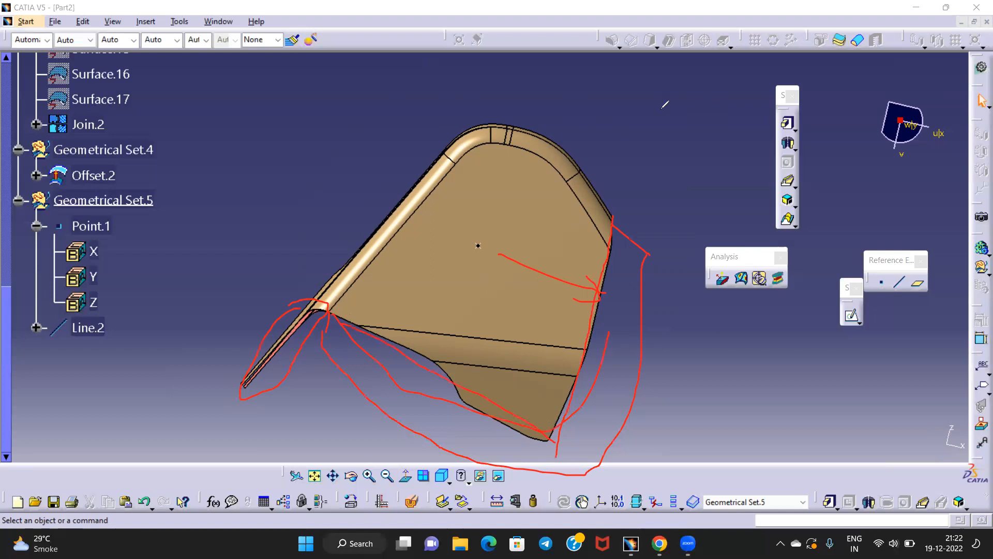
{"action": "mouse_move", "coordinate": [582, 359]}
{"action": "middle_mouse_down"}
{"action": "mouse_move", "coordinate": [466, 421]}
{"action": "mouse_move", "coordinate": [466, 223]}
{"action": "mouse_move", "coordinate": [512, 337]}
{"action": "mouse_move", "coordinate": [592, 331]}
{"action": "mouse_move", "coordinate": [462, 307]}
{"action": "mouse_move", "coordinate": [486, 288]}
{"action": "mouse_move", "coordinate": [461, 310]}
{"action": "mouse_move", "coordinate": [434, 269]}
{"action": "mouse_move", "coordinate": [401, 259]}
{"action": "mouse_move", "coordinate": [465, 368]}
{"action": "mouse_move", "coordinate": [470, 313]}
{"action": "mouse_move", "coordinate": [464, 340]}
{"action": "mouse_move", "coordinate": [486, 342]}
{"action": "mouse_move", "coordinate": [467, 337]}
{"action": "middle_mouse_up"}
Inspect Line.2 and the edges of Join.2 and Offset.2 by selecting them
{"action": "middle_click_drag", "start_coordinate": [471, 260], "coordinate": [473, 315]}
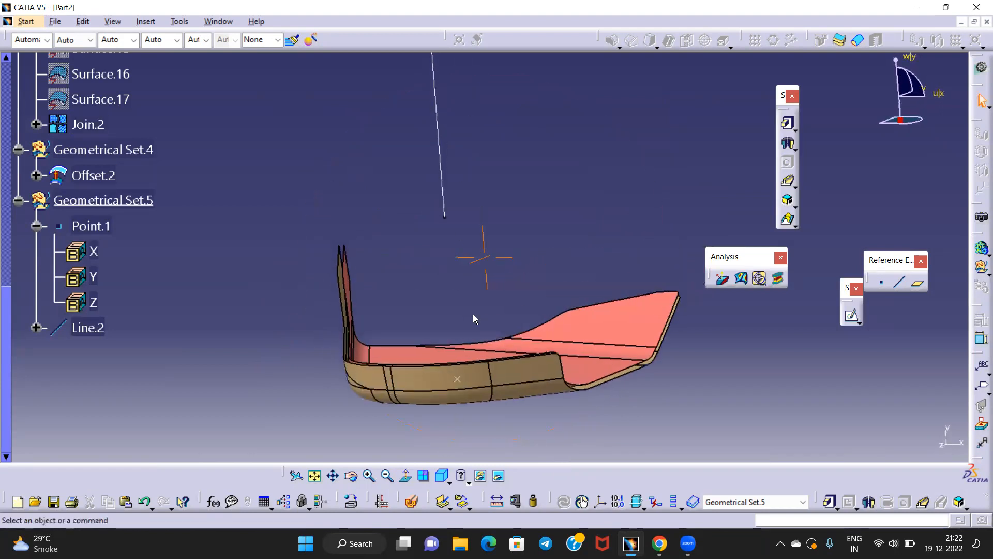
{"action": "left_click", "coordinate": [448, 190]}
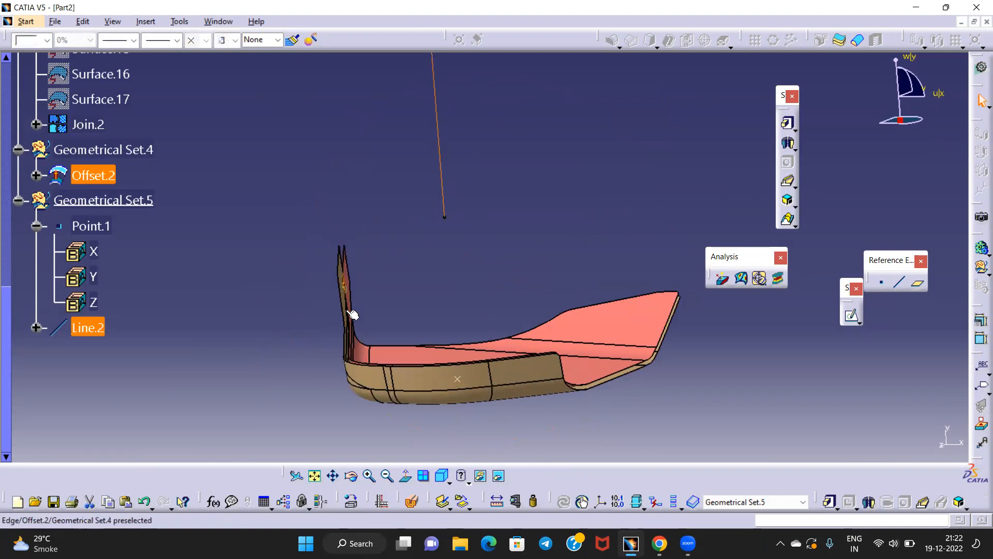
{"action": "left_click", "coordinate": [432, 366]}
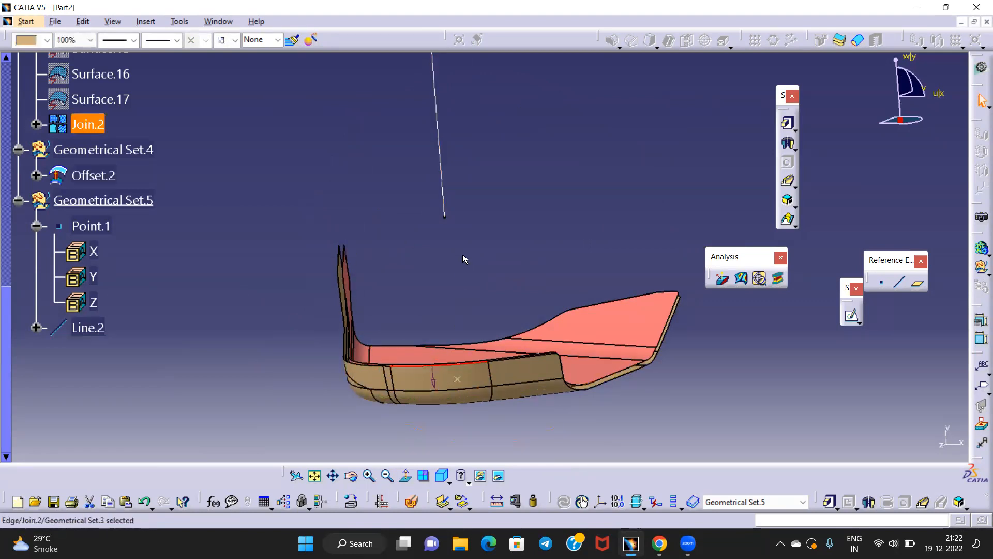
{"action": "left_click", "coordinate": [670, 324]}
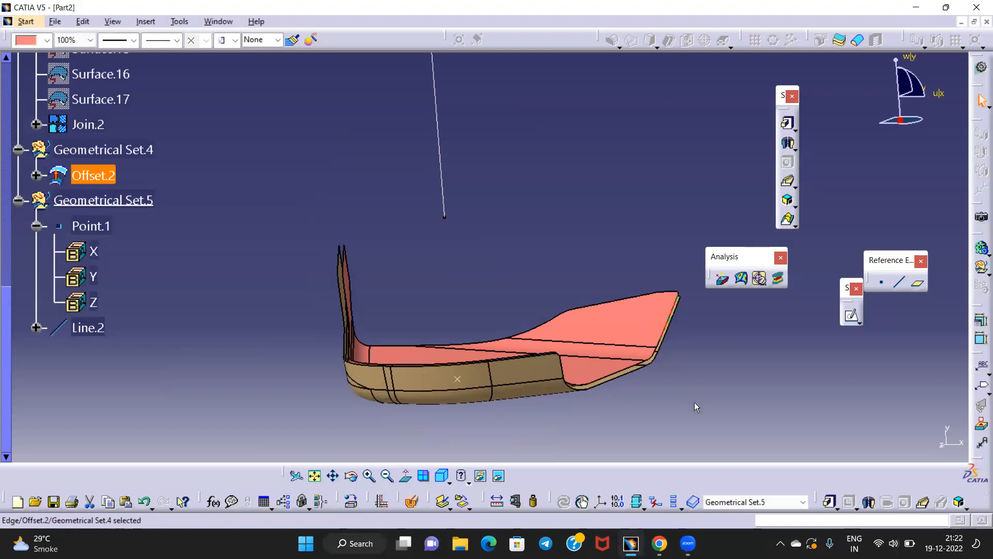
{"action": "middle_click_drag", "start_coordinate": [474, 304], "coordinate": [339, 299]}
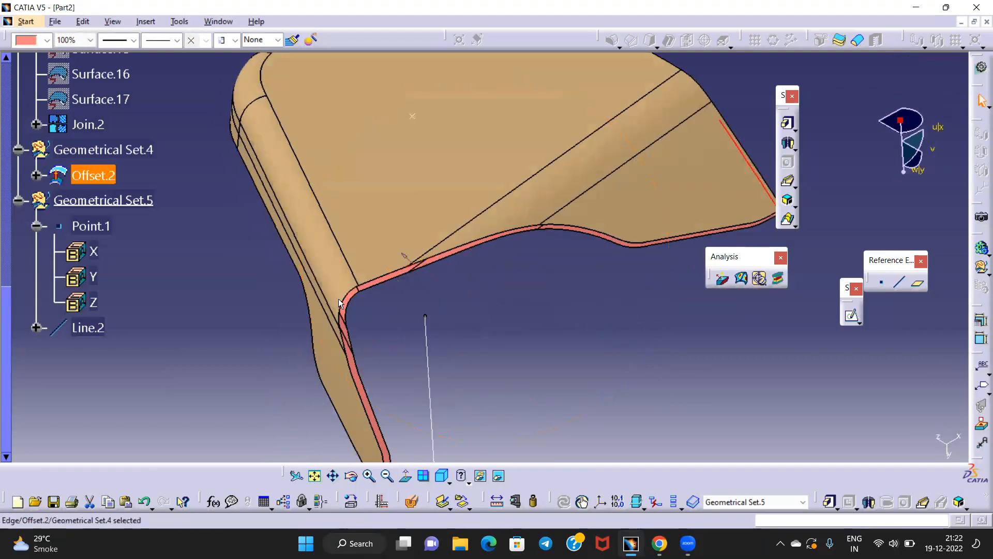
{"action": "left_click", "coordinate": [212, 99]}
Insert an empty Geometrical Set.6 and zoom in on the flange corner
{"action": "left_click", "coordinate": [146, 22]}
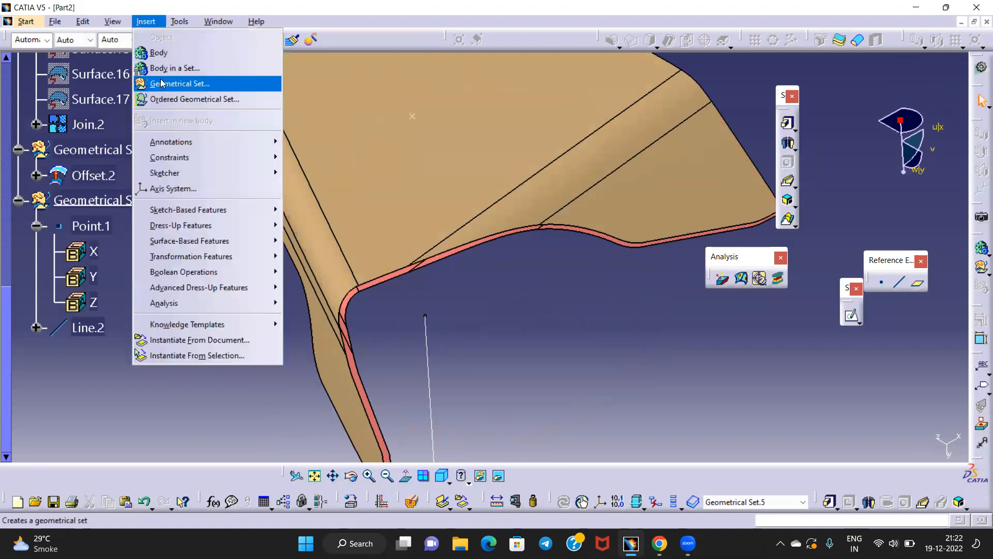
{"action": "left_click", "coordinate": [171, 82]}
{"action": "left_click", "coordinate": [881, 440]}
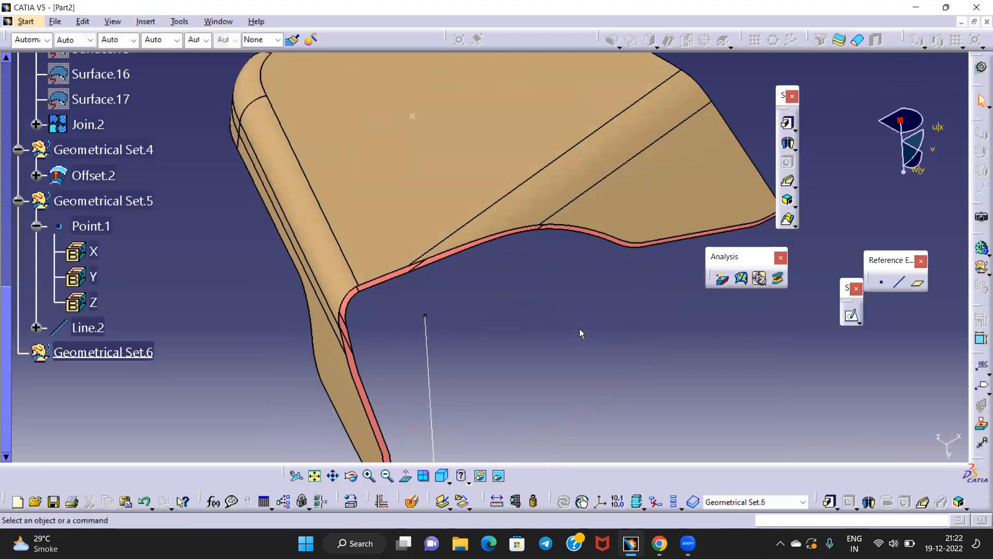
{"action": "middle_click_drag", "start_coordinate": [627, 262], "coordinate": [478, 313]}
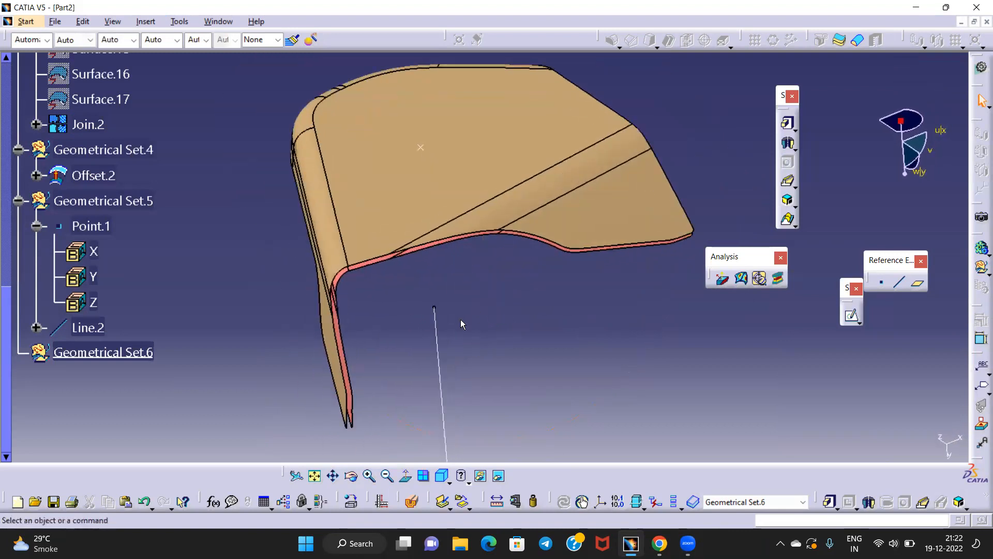
{"action": "left_click", "coordinate": [407, 477]}
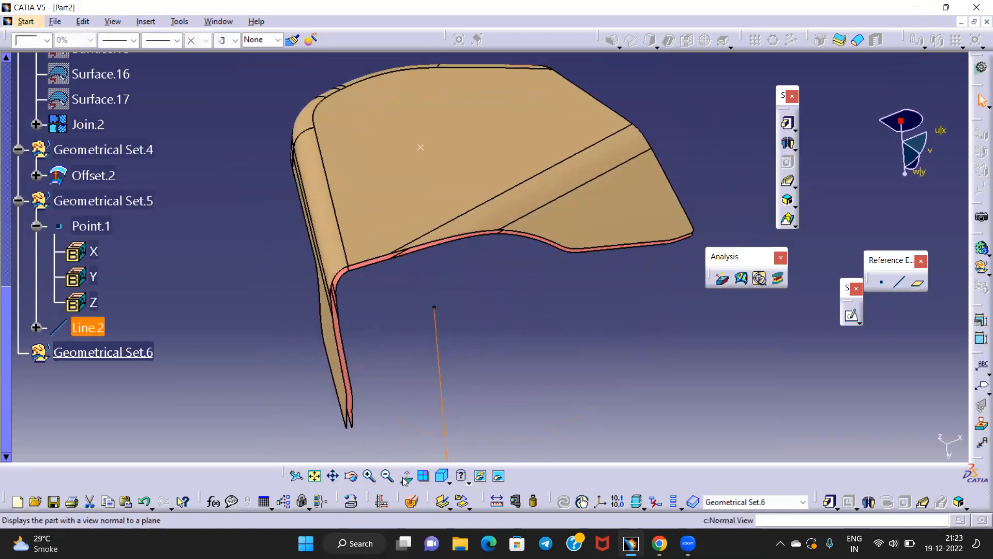
{"action": "middle_click_drag", "start_coordinate": [457, 405], "coordinate": [475, 7]}
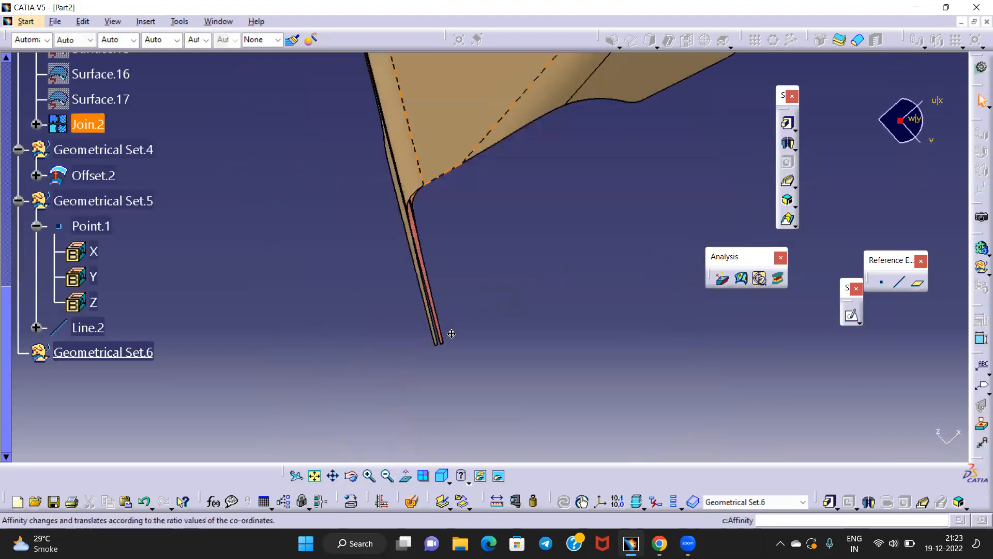
{"action": "middle_click_drag", "start_coordinate": [452, 339], "coordinate": [474, 235]}
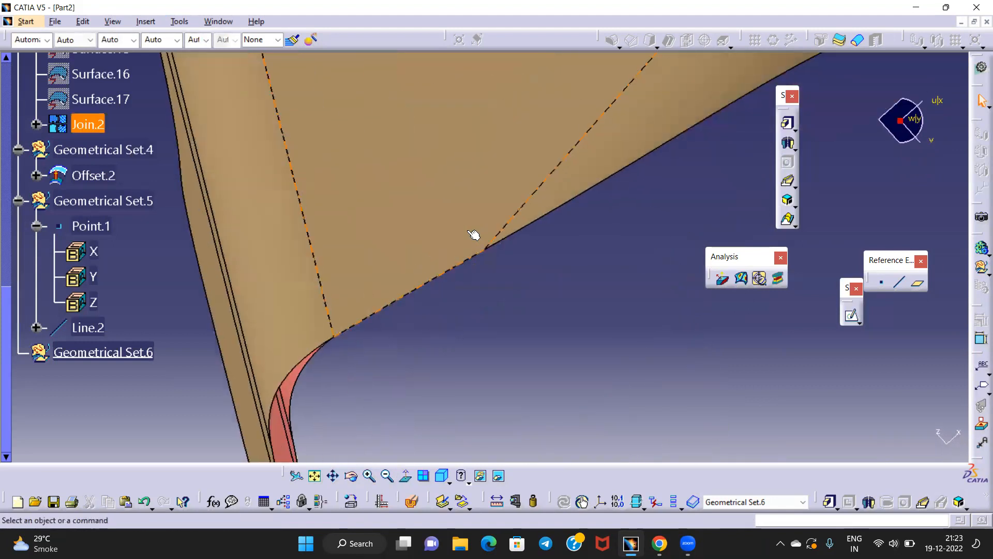
Select corner vertices of Join.2, then switch to a workbench with surface tools
{"action": "left_click", "coordinate": [341, 341]}
{"action": "middle_click_drag", "start_coordinate": [486, 285], "coordinate": [476, 357]}
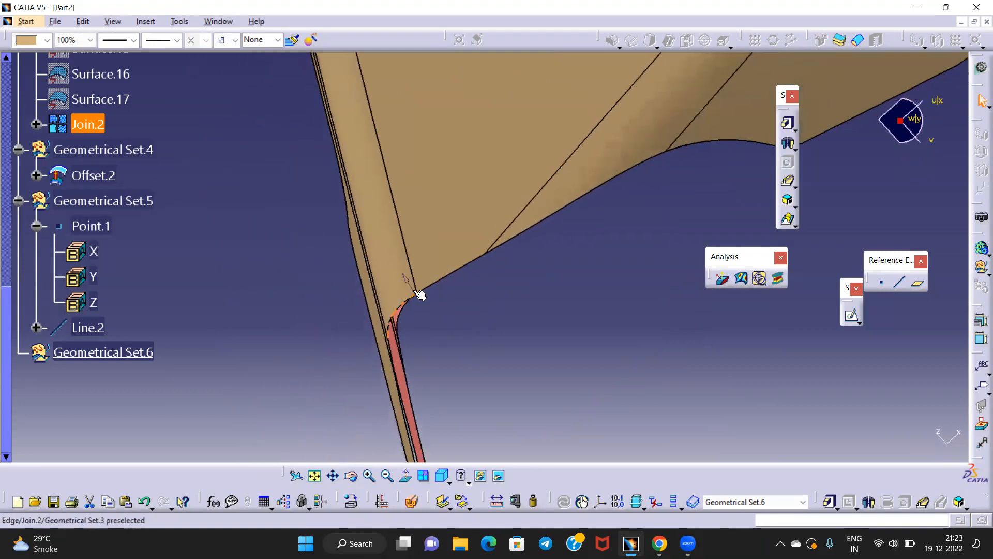
{"action": "middle_click_drag", "start_coordinate": [415, 297], "coordinate": [426, 218]}
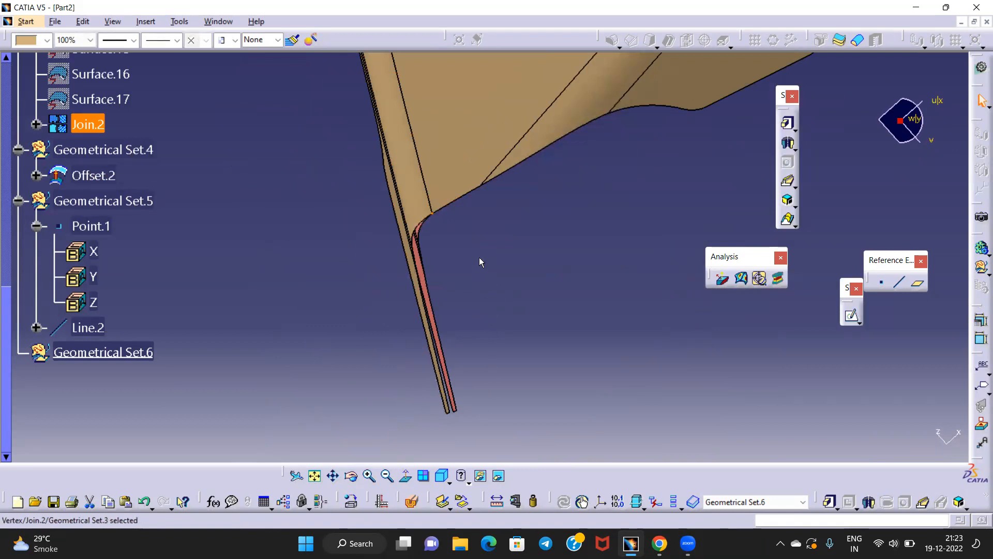
{"action": "middle_click_drag", "start_coordinate": [467, 256], "coordinate": [506, 509]}
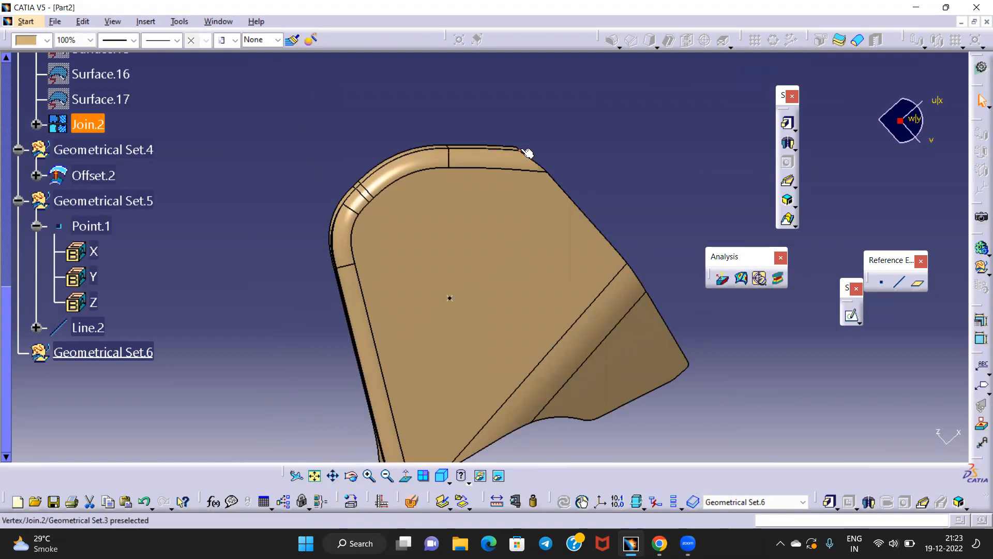
{"action": "left_click", "coordinate": [624, 263]}
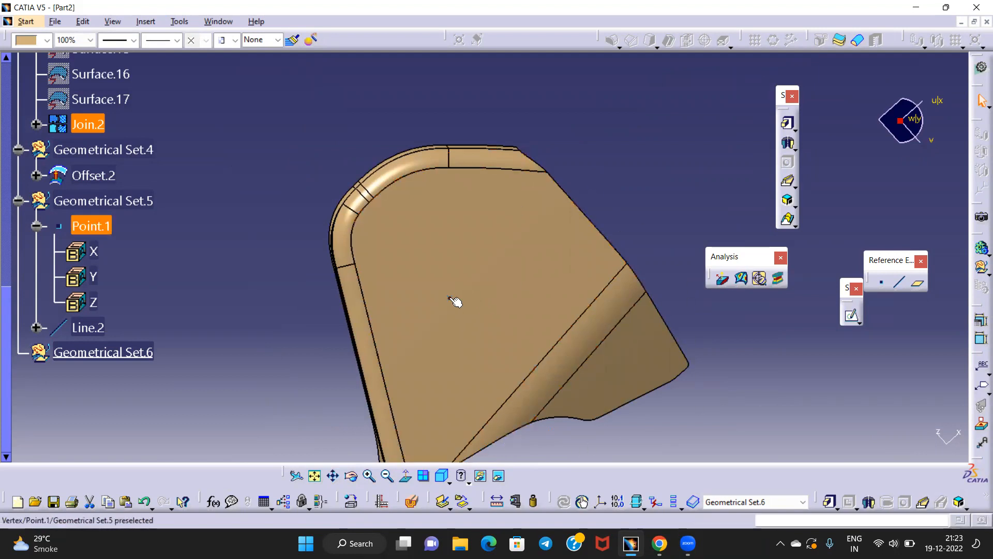
{"action": "middle_click_drag", "start_coordinate": [593, 311], "coordinate": [519, 158]}
{"action": "middle_click_drag", "start_coordinate": [520, 362], "coordinate": [468, 414]}
{"action": "left_click", "coordinate": [980, 68]}
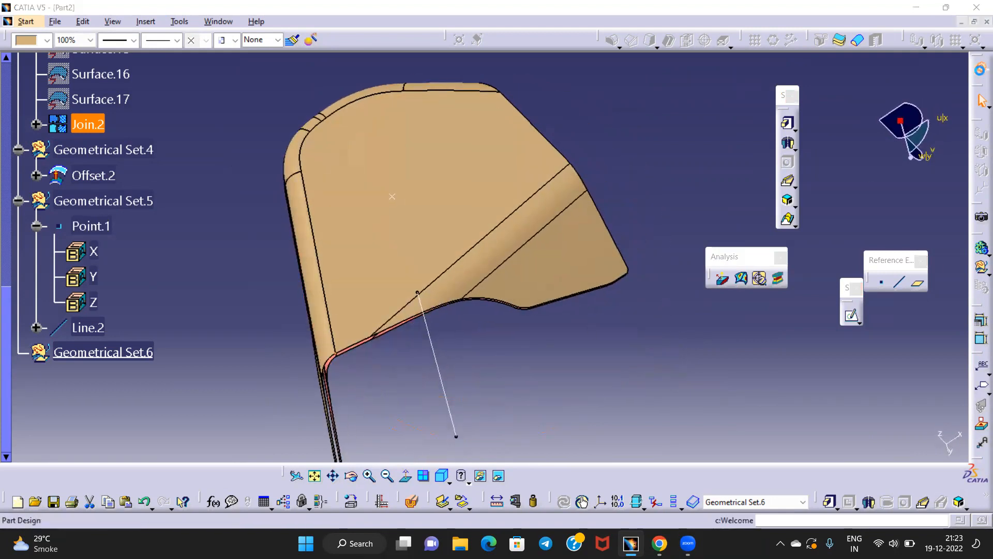
{"action": "left_click", "coordinate": [745, 329]}
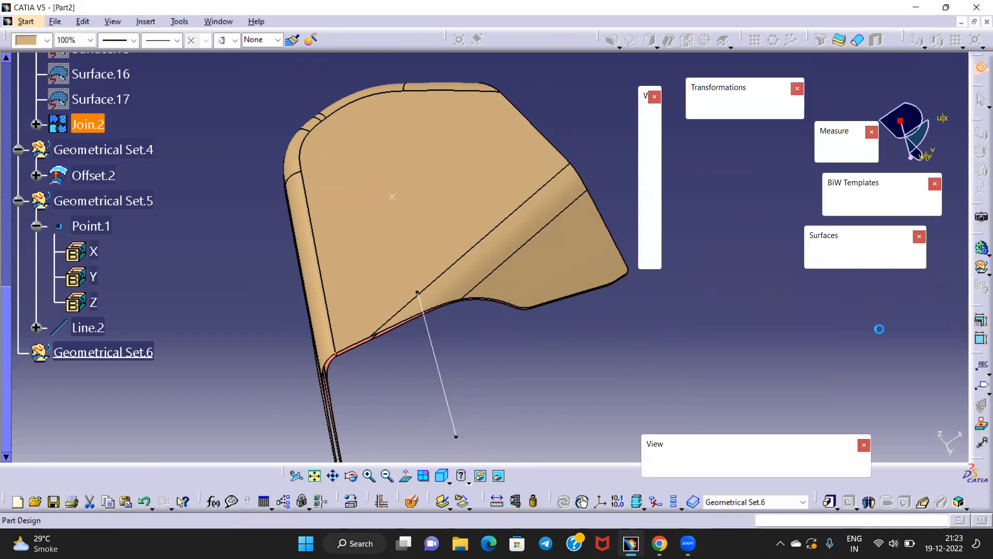
Clear the Join.2 selection and abandon the swept surface that was started
{"action": "left_click", "coordinate": [595, 135]}
{"action": "middle_click_drag", "start_coordinate": [581, 230], "coordinate": [510, 312]}
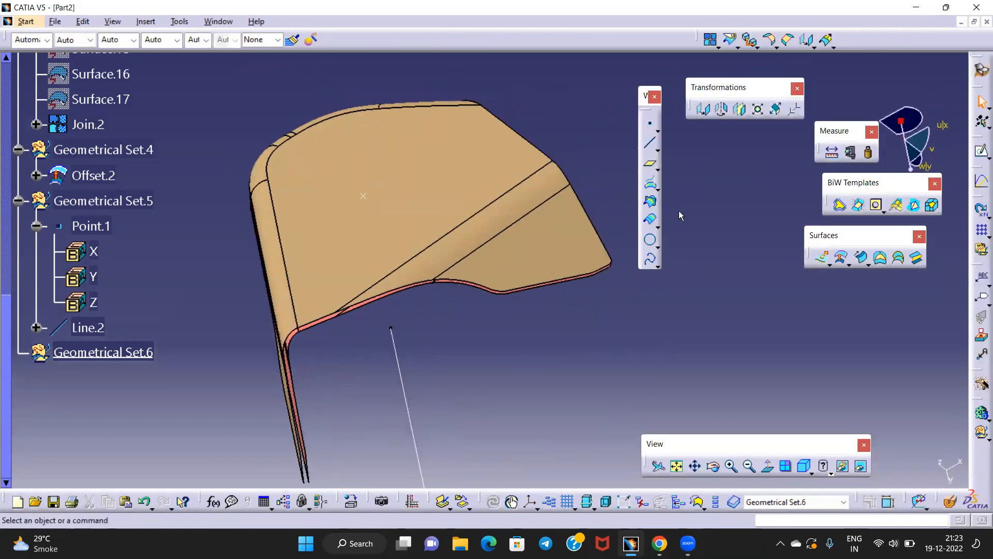
{"action": "left_click", "coordinate": [861, 259]}
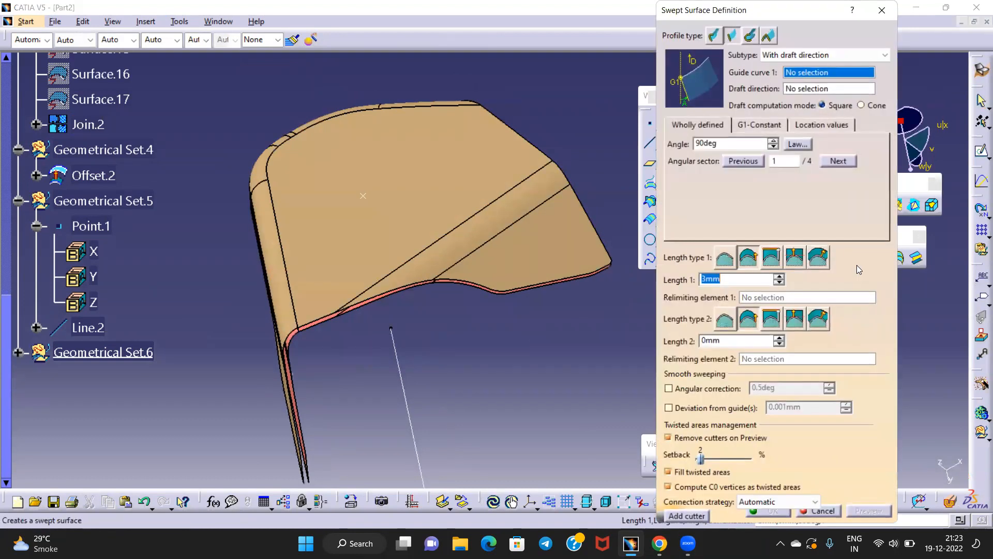
{"action": "left_click", "coordinate": [883, 10]}
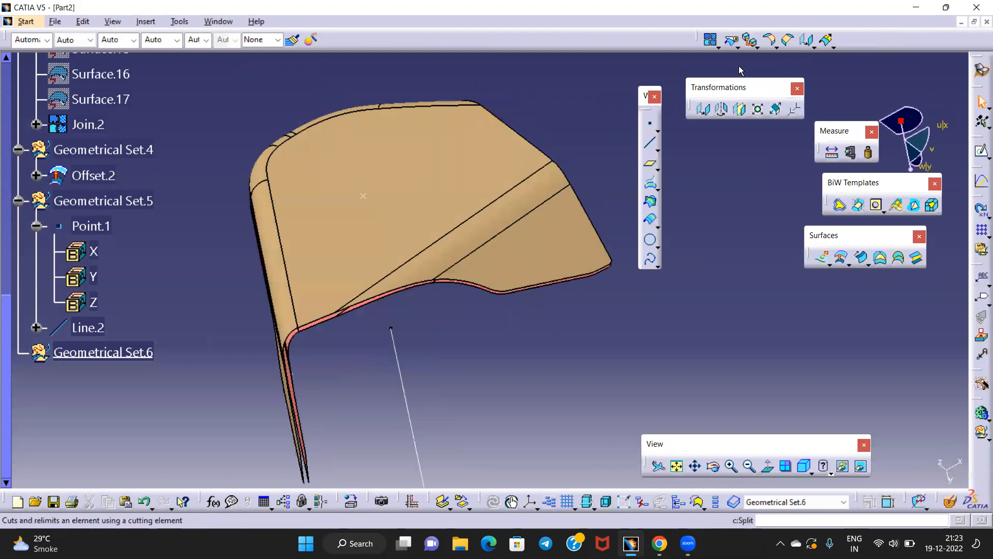
Create a boundary on Join.2's lower edge, limited by Vertex.5 and Vertex.6
{"action": "left_click", "coordinate": [776, 47]}
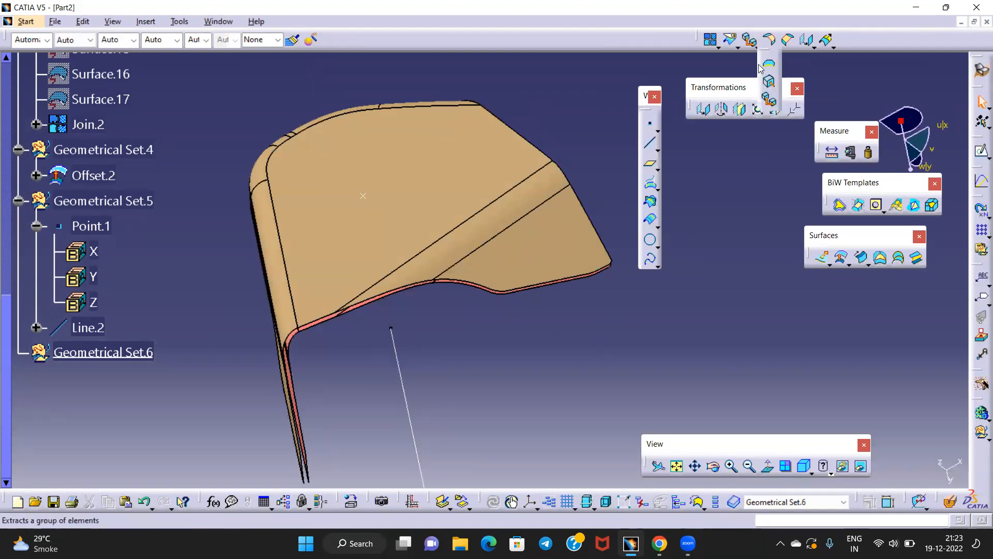
{"action": "left_click", "coordinate": [769, 63]}
{"action": "left_click", "coordinate": [390, 296]}
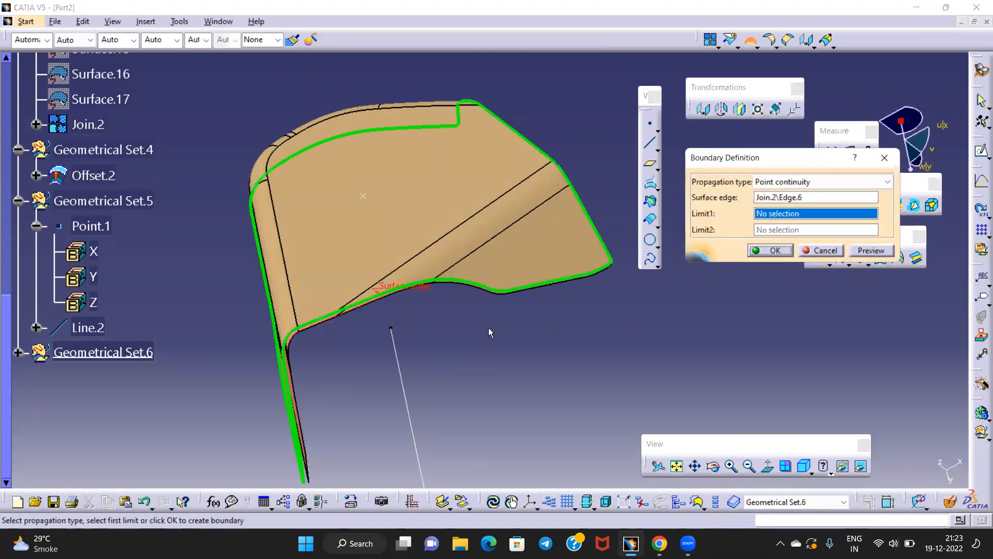
{"action": "middle_click_drag", "start_coordinate": [342, 330], "coordinate": [431, 243]}
{"action": "middle_click_drag", "start_coordinate": [428, 294], "coordinate": [422, 264]}
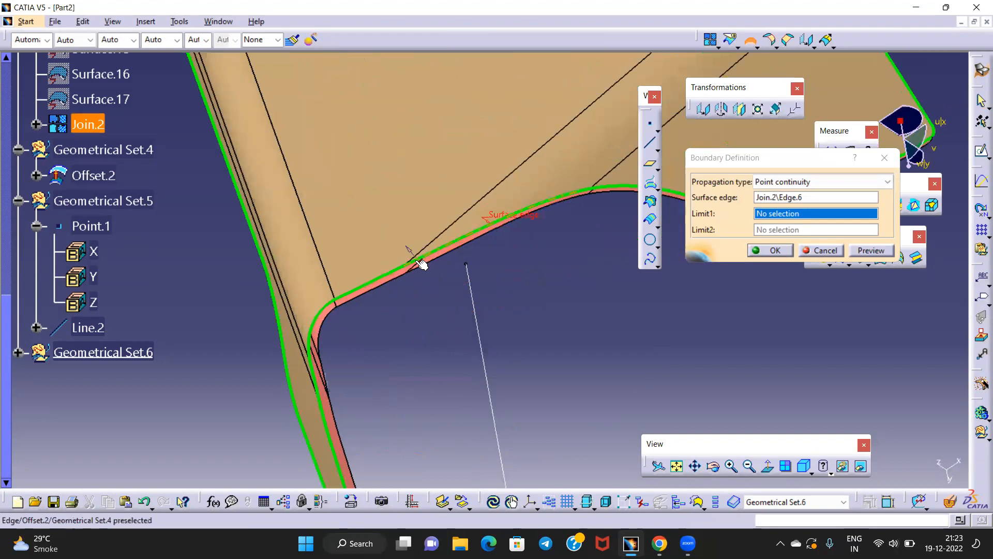
{"action": "left_click", "coordinate": [335, 299]}
{"action": "middle_click_drag", "start_coordinate": [335, 298], "coordinate": [481, 148]}
{"action": "middle_click_drag", "start_coordinate": [458, 183], "coordinate": [491, 253]}
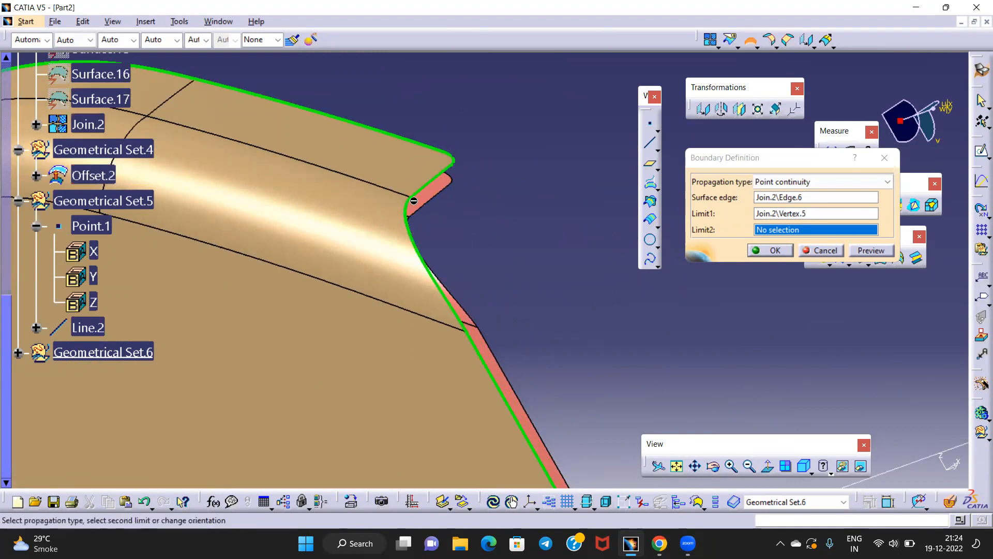
{"action": "middle_click_drag", "start_coordinate": [429, 232], "coordinate": [499, 395]}
{"action": "left_click", "coordinate": [430, 268]}
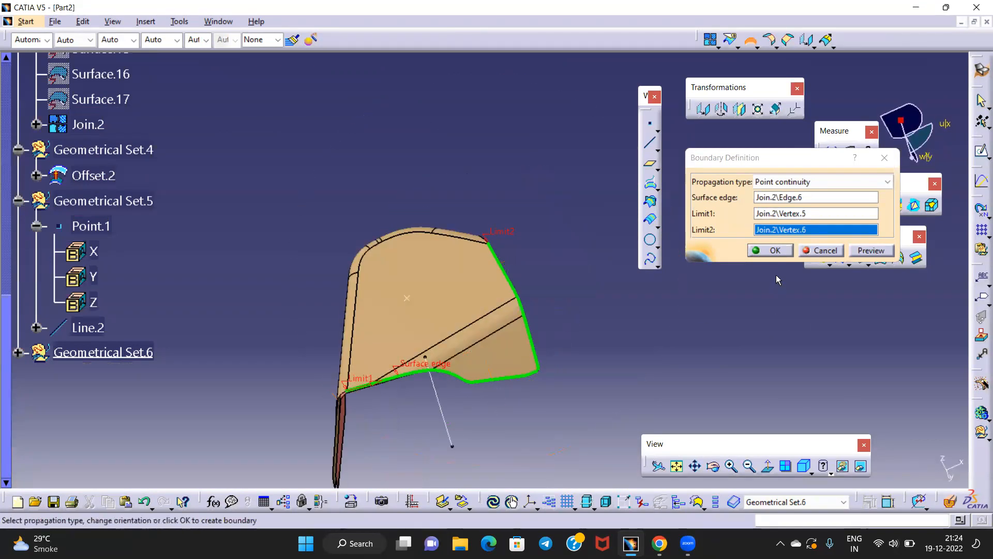
{"action": "left_click", "coordinate": [770, 250]}
{"action": "middle_click_drag", "start_coordinate": [585, 288], "coordinate": [518, 302]}
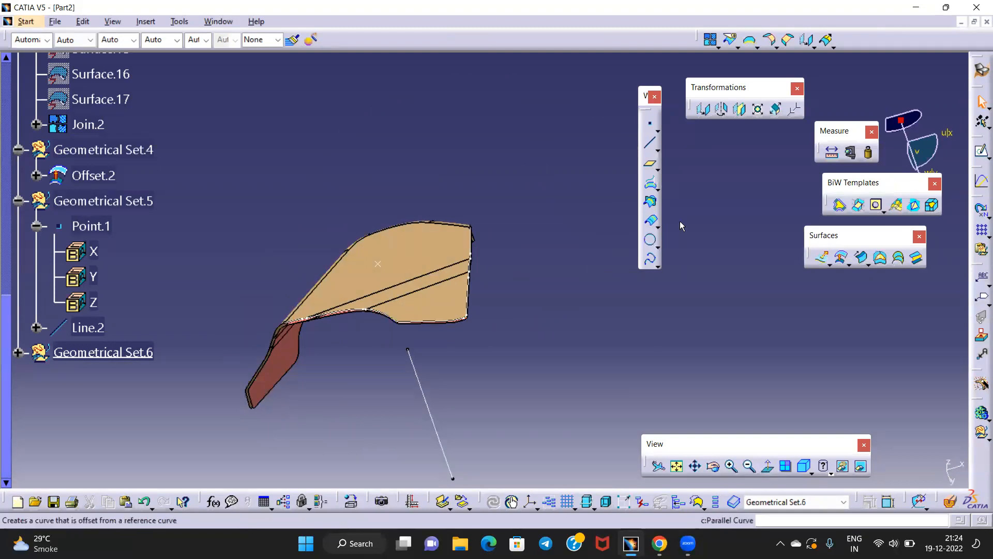
Start a drafted sweep with the boundary as guide curve and Line.2 as draft direction
{"action": "left_click", "coordinate": [862, 259]}
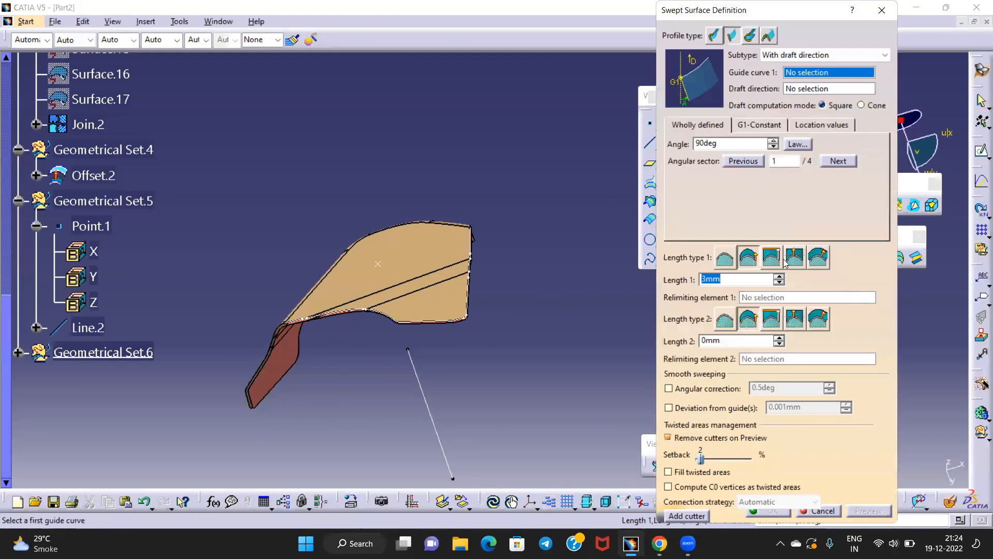
{"action": "left_click", "coordinate": [446, 325]}
{"action": "middle_click_drag", "start_coordinate": [446, 325], "coordinate": [450, 291]}
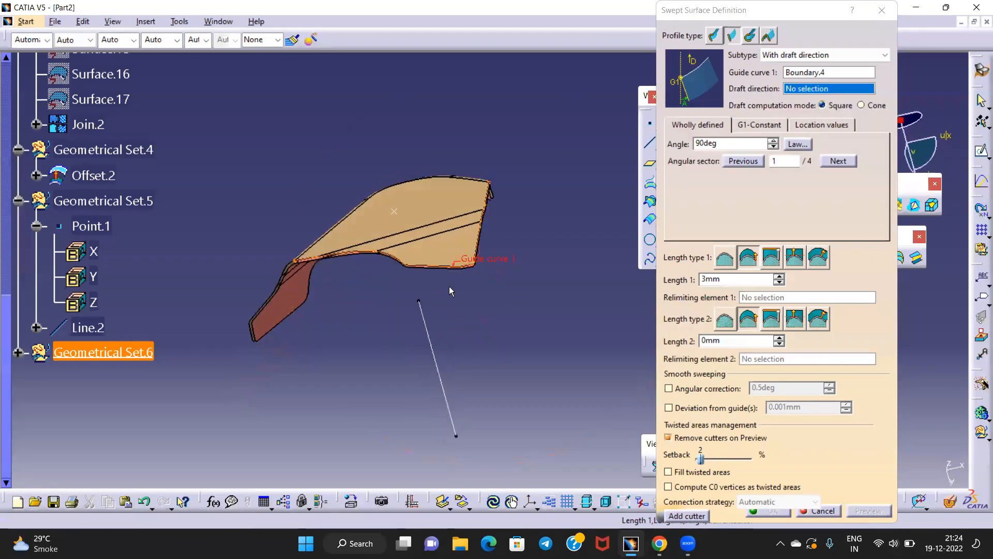
{"action": "left_click", "coordinate": [423, 325]}
{"action": "middle_click_drag", "start_coordinate": [424, 325], "coordinate": [495, 215]}
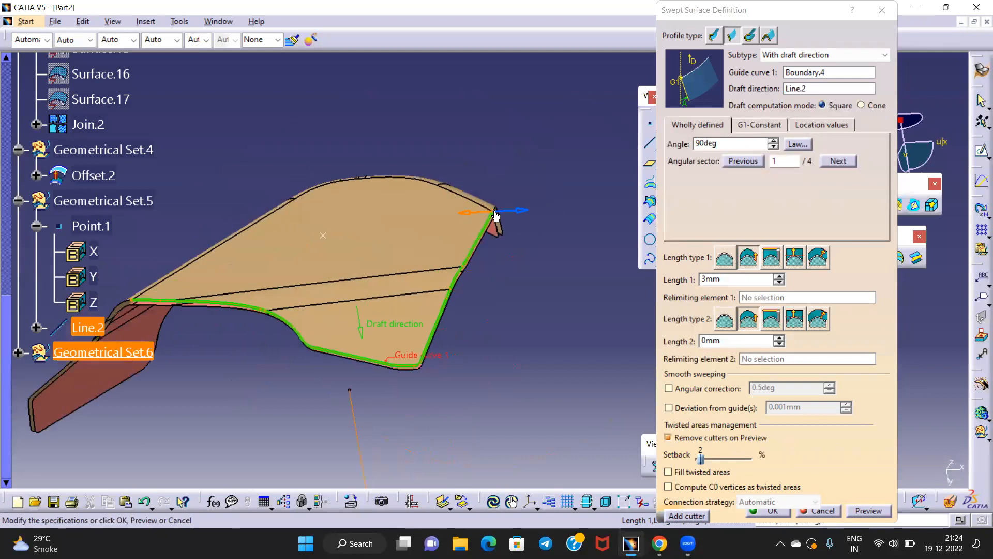
Try draft angles of 0deg and then 15deg, previewing the sweep
{"action": "left_click", "coordinate": [684, 150]}
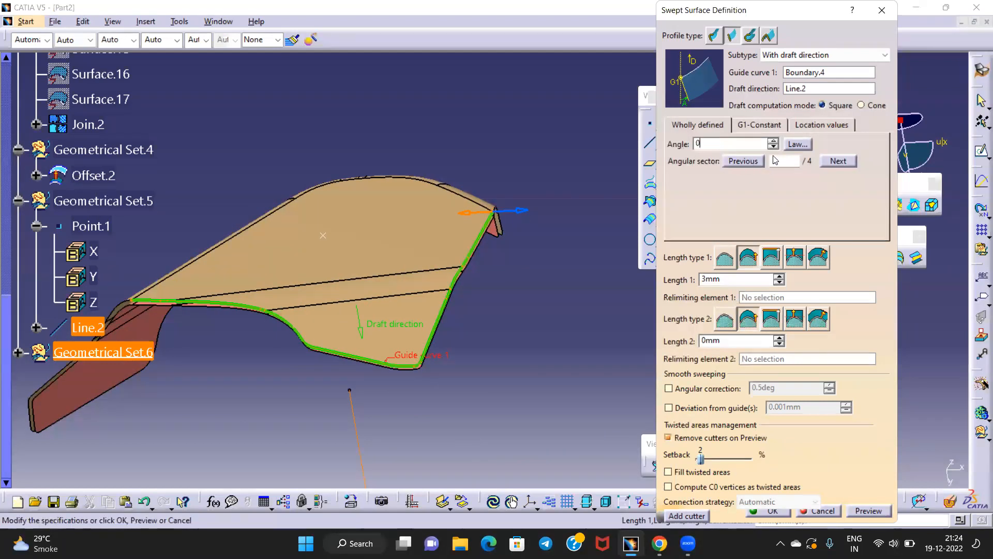
{"action": "left_click", "coordinate": [783, 162]}
{"action": "middle_click_drag", "start_coordinate": [482, 247], "coordinate": [546, 192]}
{"action": "left_click", "coordinate": [672, 144]}
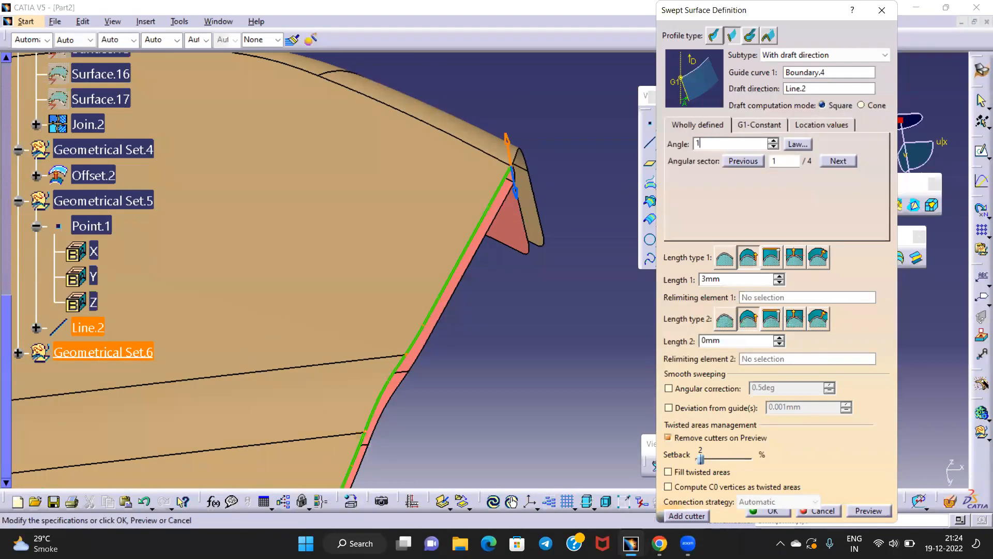
{"action": "left_click", "coordinate": [869, 511]}
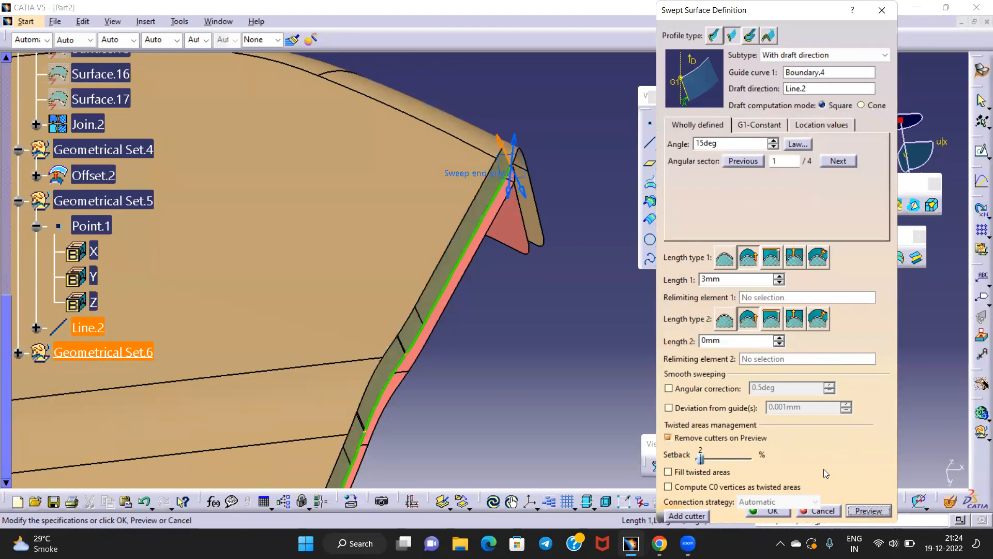
Switch to angular sector 4, set the angle to 3deg, preview and accept the flange
{"action": "left_click", "coordinate": [508, 197]}
{"action": "left_click_drag", "start_coordinate": [733, 144], "coordinate": [666, 154]}
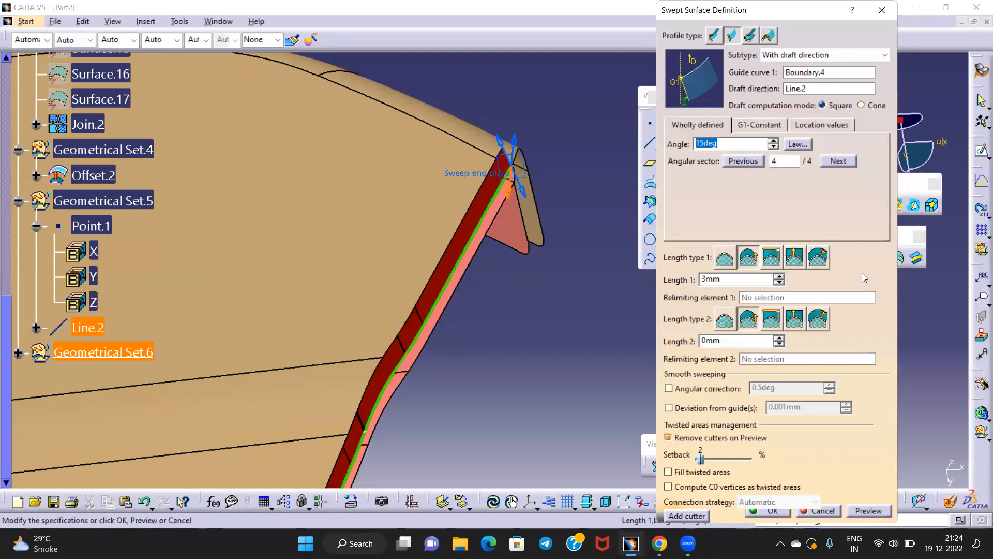
{"action": "left_click", "coordinate": [878, 512]}
{"action": "middle_click_drag", "start_coordinate": [566, 289], "coordinate": [523, 304]}
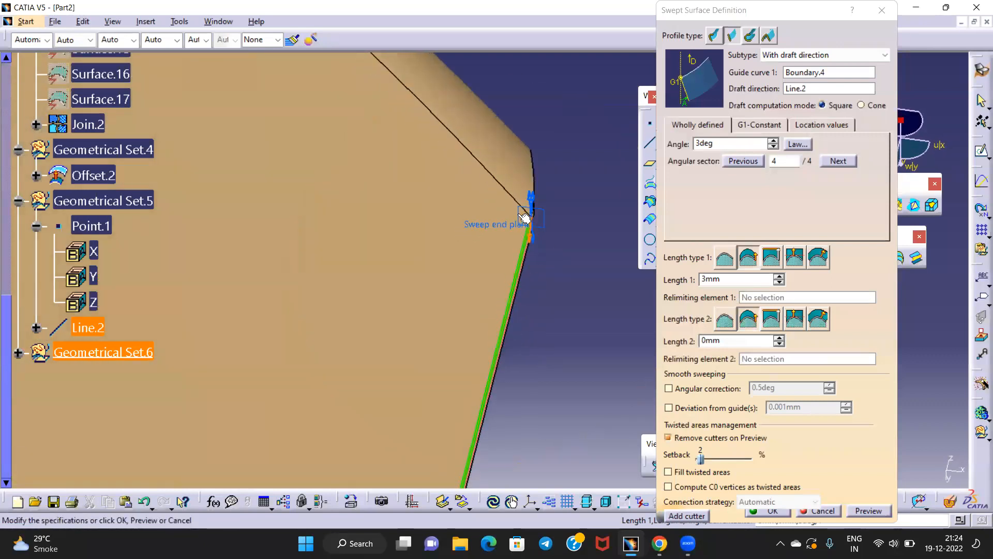
{"action": "middle_click_drag", "start_coordinate": [499, 241], "coordinate": [570, 252]}
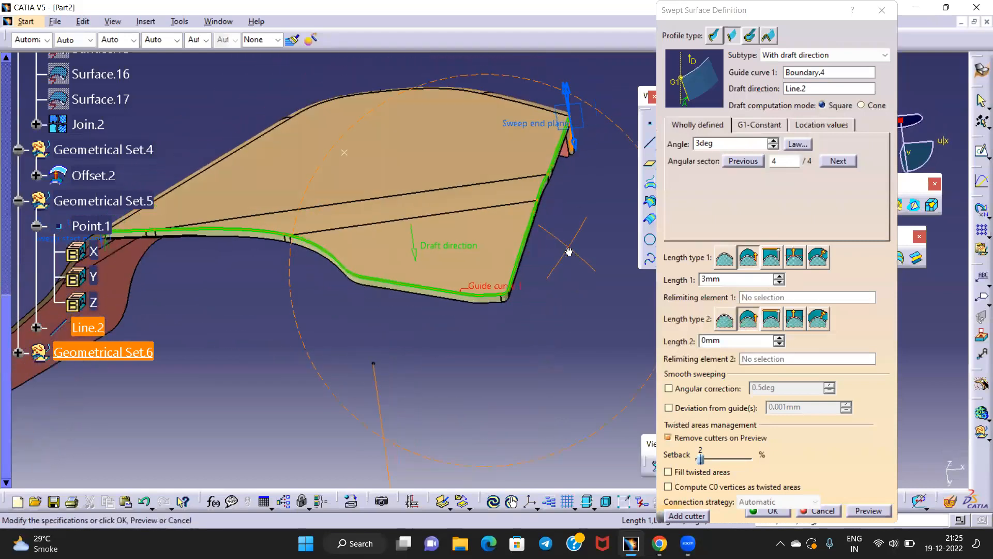
{"action": "middle_click_drag", "start_coordinate": [495, 346], "coordinate": [492, 315]}
{"action": "left_click", "coordinate": [771, 512]}
{"action": "middle_click_drag", "start_coordinate": [459, 228], "coordinate": [433, 221]}
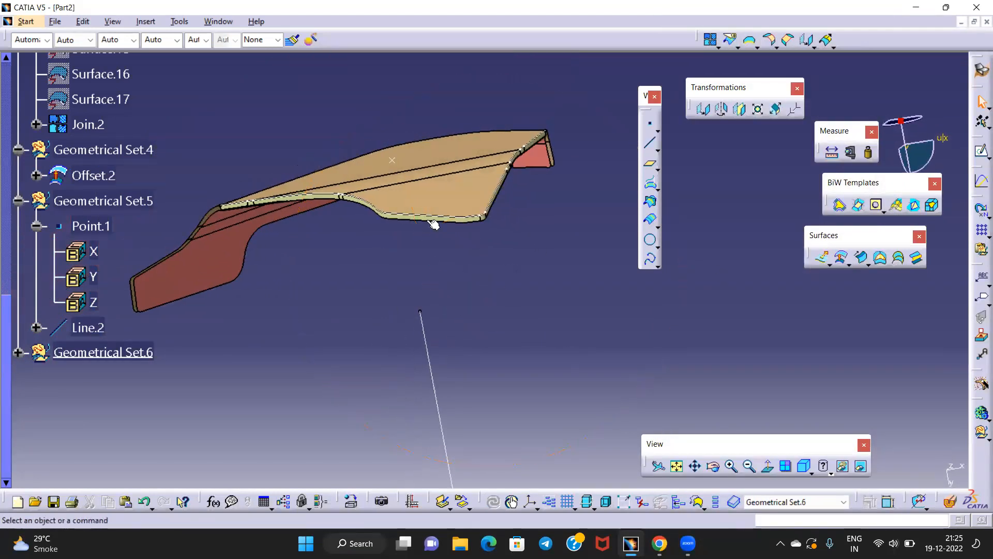
Hide Boundary.4 and switch to the Part Design workbench
{"action": "right_click", "coordinate": [439, 217]}
{"action": "left_click", "coordinate": [461, 257]}
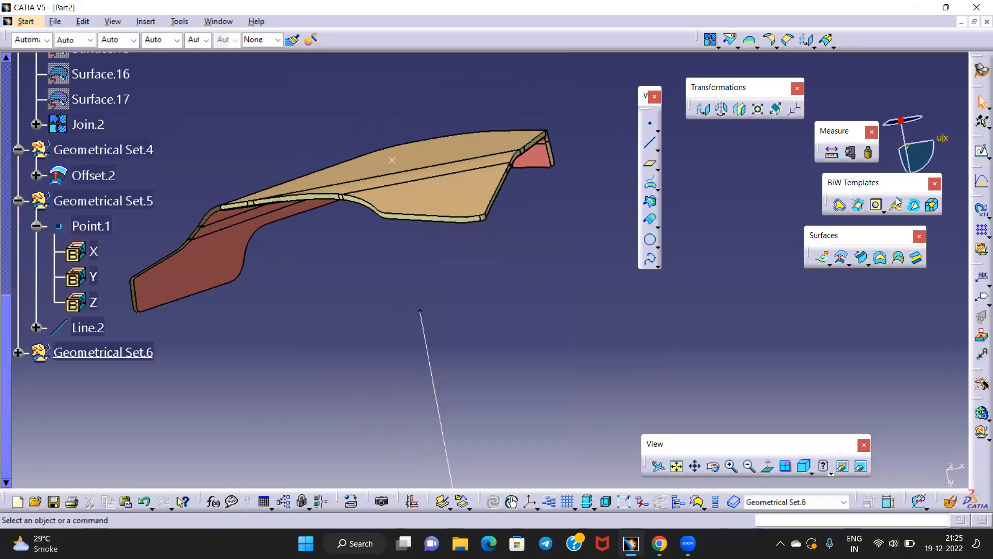
{"action": "left_click", "coordinate": [980, 69]}
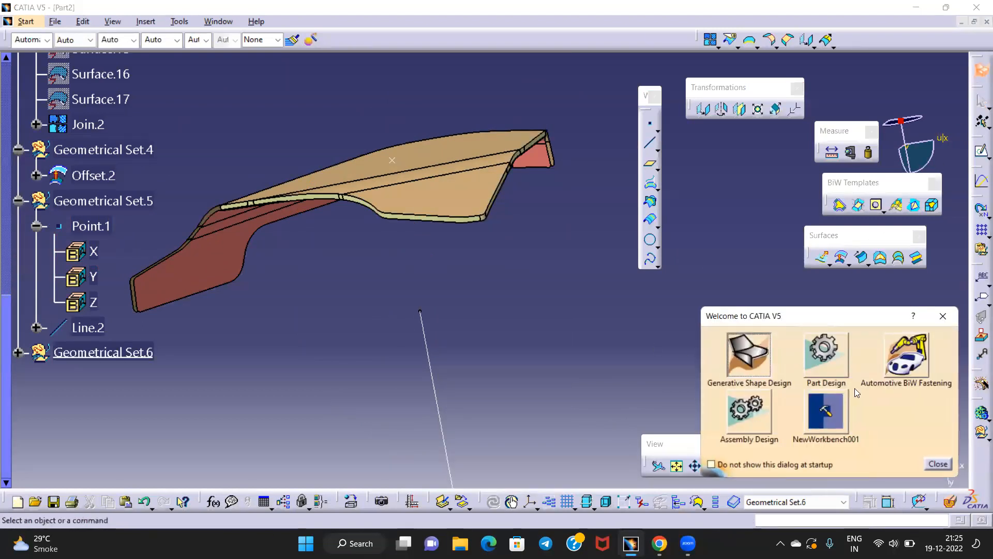
{"action": "left_click", "coordinate": [826, 354]}
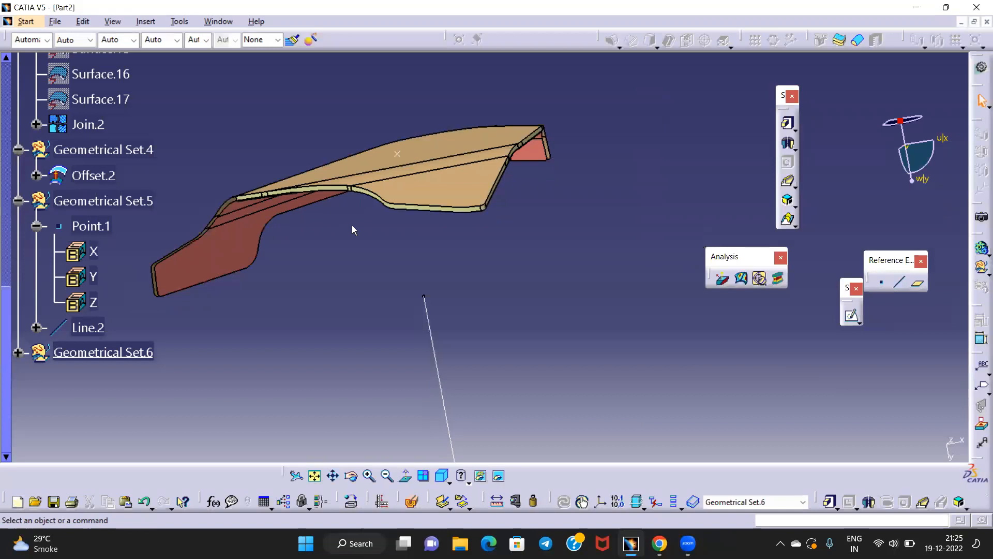
Start a draft analysis with the compass direction aligned along Line.2
{"action": "left_click", "coordinate": [723, 280]}
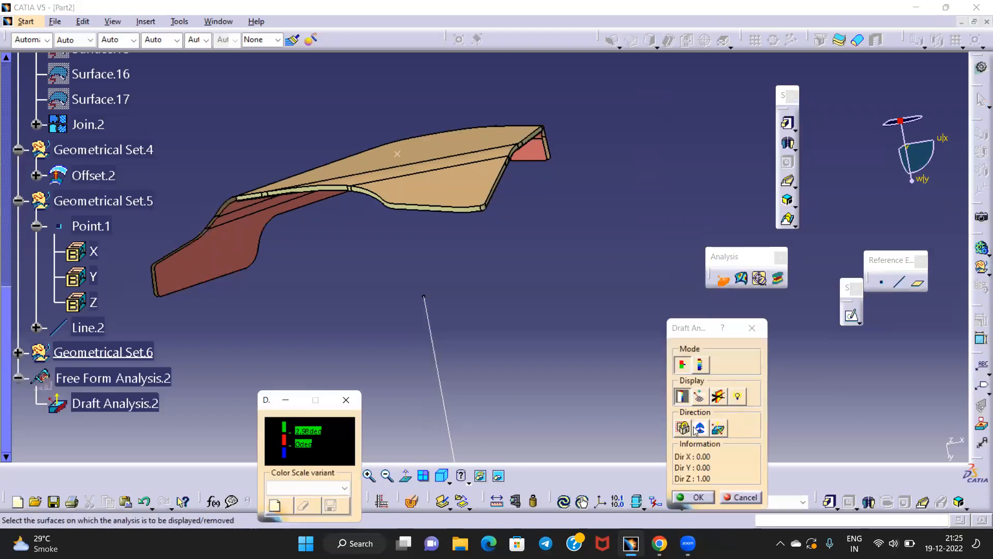
{"action": "left_click_drag", "start_coordinate": [900, 121], "coordinate": [429, 325]}
{"action": "left_click", "coordinate": [700, 429]}
{"action": "left_click", "coordinate": [704, 431]}
{"action": "left_click", "coordinate": [536, 332]}
{"action": "middle_click_drag", "start_coordinate": [549, 337], "coordinate": [182, 290]}
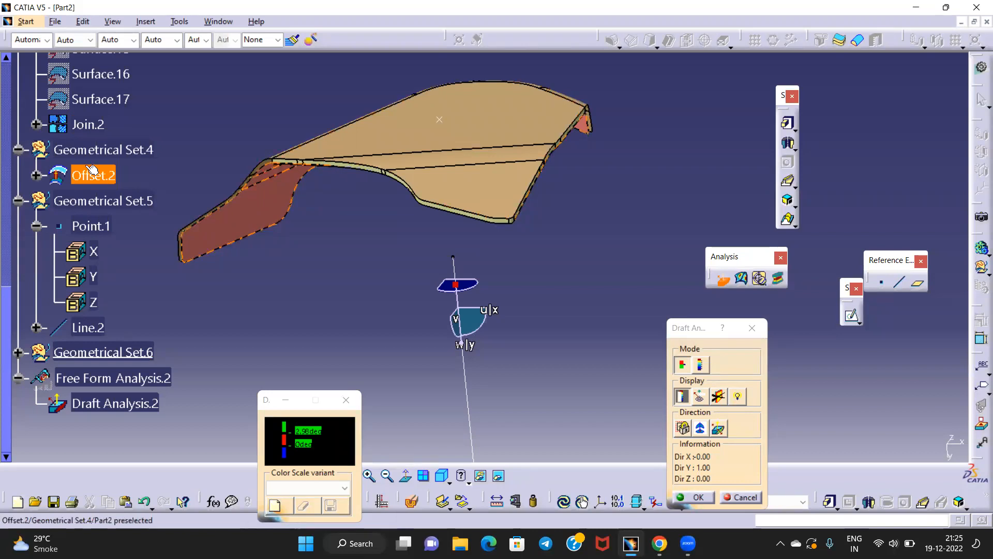
Analyse Sweep.3 from Geometrical Set.6, check its draft colours, and close the analysis
{"action": "left_click", "coordinate": [18, 352]}
{"action": "scroll", "coordinate": [124, 300], "scroll_direction": "down", "scroll_amount": 3}
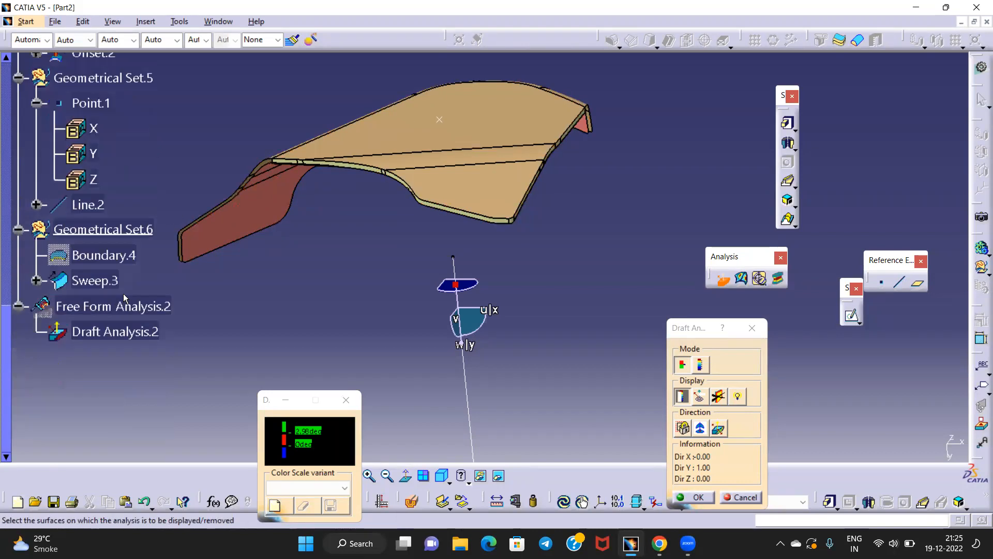
{"action": "left_click", "coordinate": [105, 288]}
{"action": "middle_click_drag", "start_coordinate": [388, 269], "coordinate": [655, 268]}
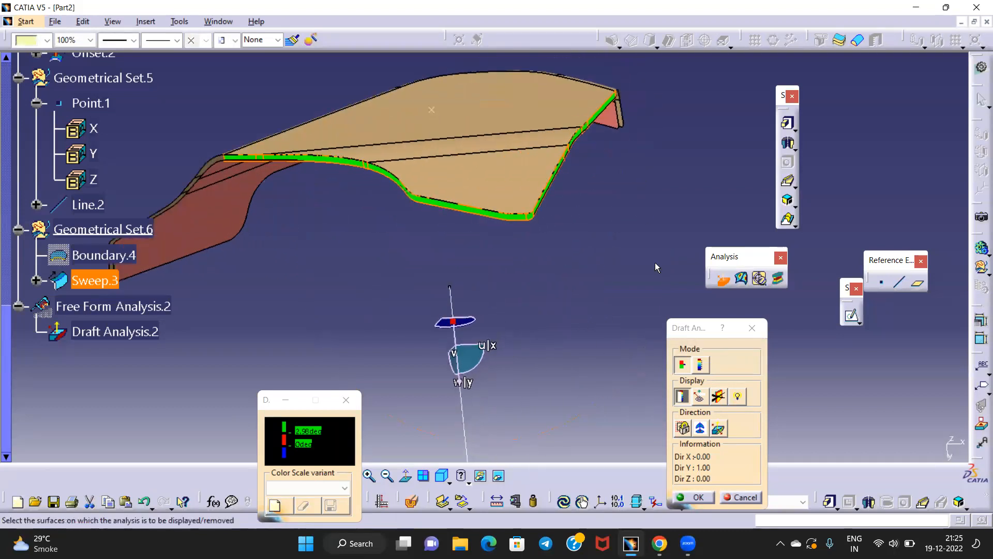
{"action": "left_click", "coordinate": [718, 428]}
{"action": "left_click", "coordinate": [718, 433]}
{"action": "mouse_move", "coordinate": [521, 242]}
{"action": "middle_mouse_down"}
{"action": "mouse_move", "coordinate": [465, 279]}
{"action": "mouse_move", "coordinate": [455, 203]}
{"action": "mouse_move", "coordinate": [504, 262]}
{"action": "mouse_move", "coordinate": [521, 227]}
{"action": "middle_mouse_up"}
{"action": "middle_click_drag", "start_coordinate": [320, 284], "coordinate": [420, 279]}
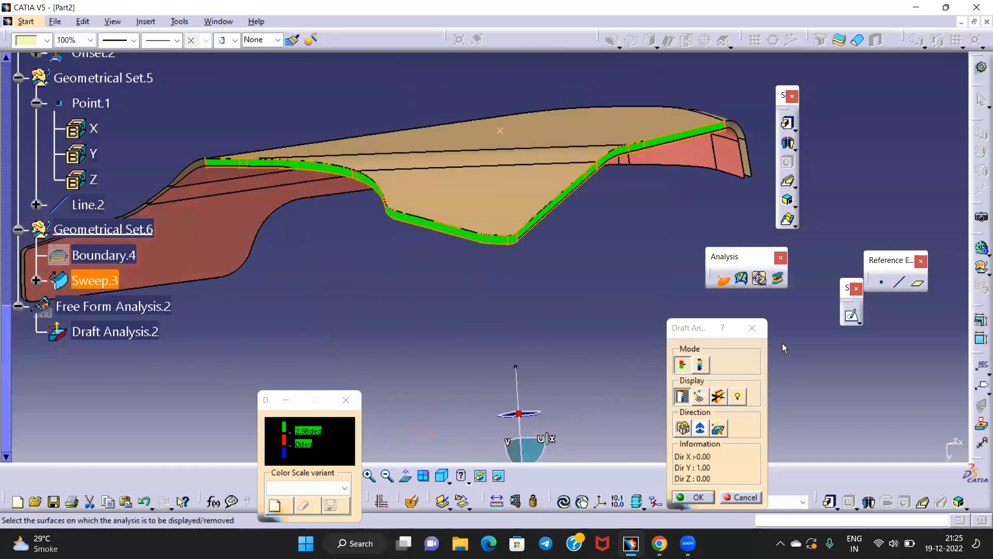
{"action": "left_click", "coordinate": [759, 330]}
{"action": "mouse_move", "coordinate": [317, 251]}
{"action": "middle_mouse_down"}
{"action": "mouse_move", "coordinate": [534, 265]}
{"action": "mouse_move", "coordinate": [299, 245]}
{"action": "middle_mouse_up"}
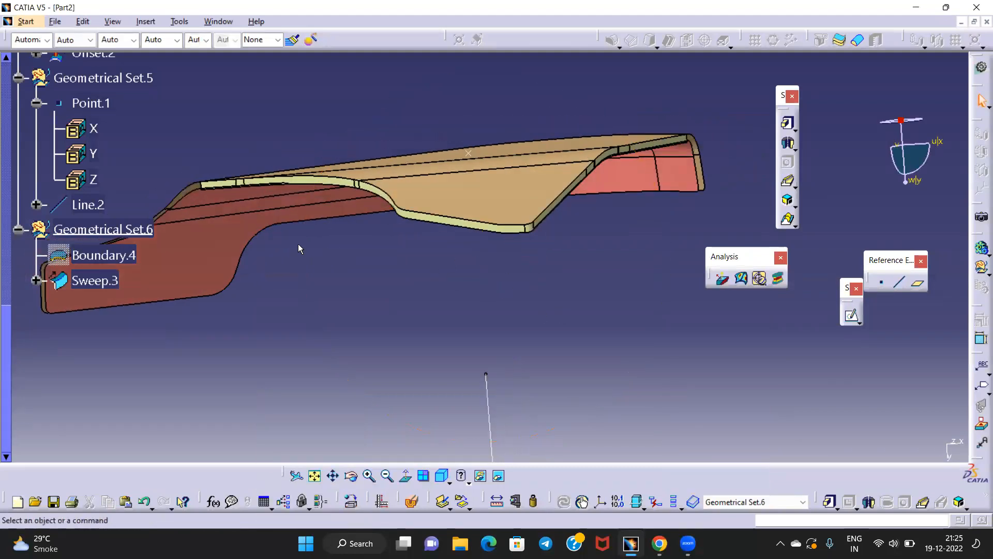
{"action": "left_click", "coordinate": [343, 223]}
{"action": "middle_click_drag", "start_coordinate": [578, 259], "coordinate": [595, 283]}
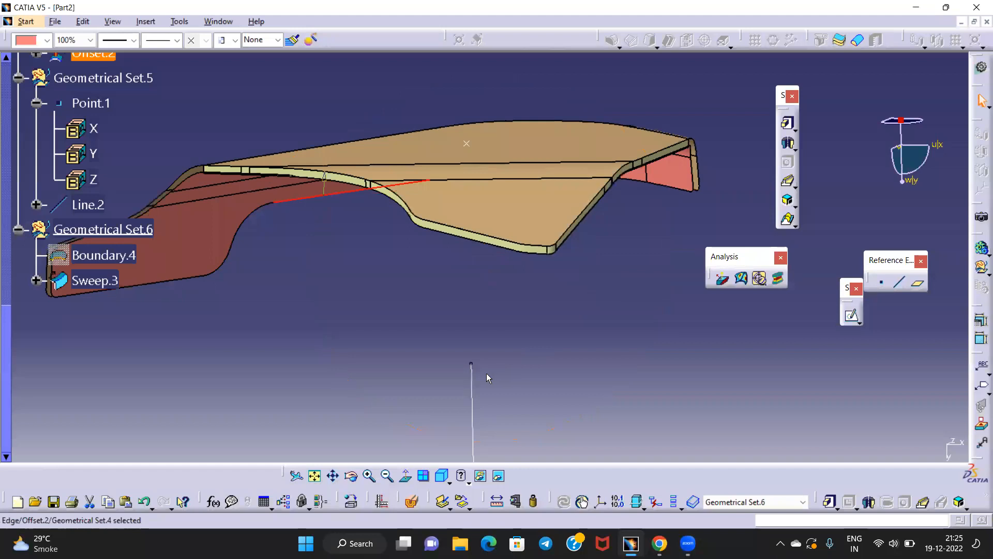
{"action": "middle_click_drag", "start_coordinate": [353, 296], "coordinate": [478, 289]}
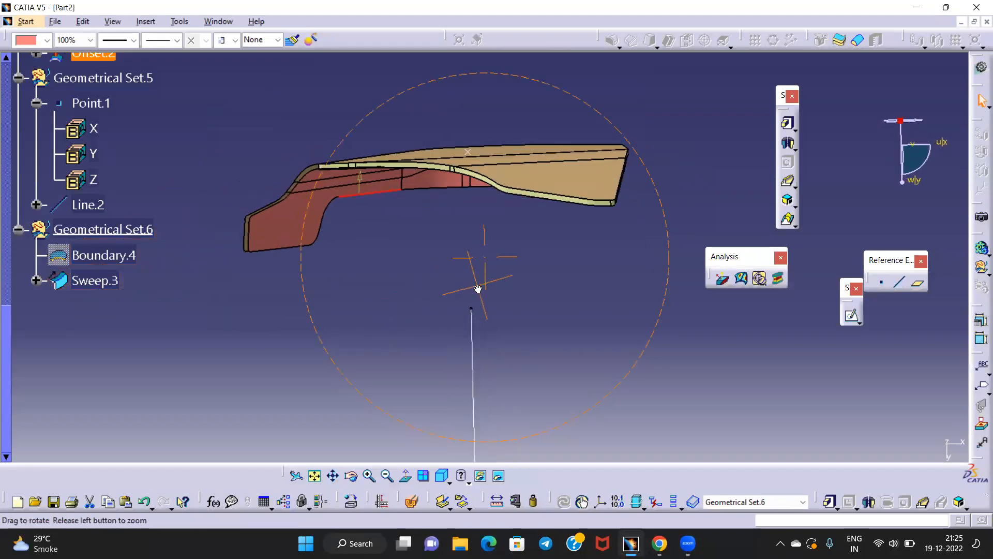
{"action": "middle_click_drag", "start_coordinate": [441, 201], "coordinate": [452, 226]}
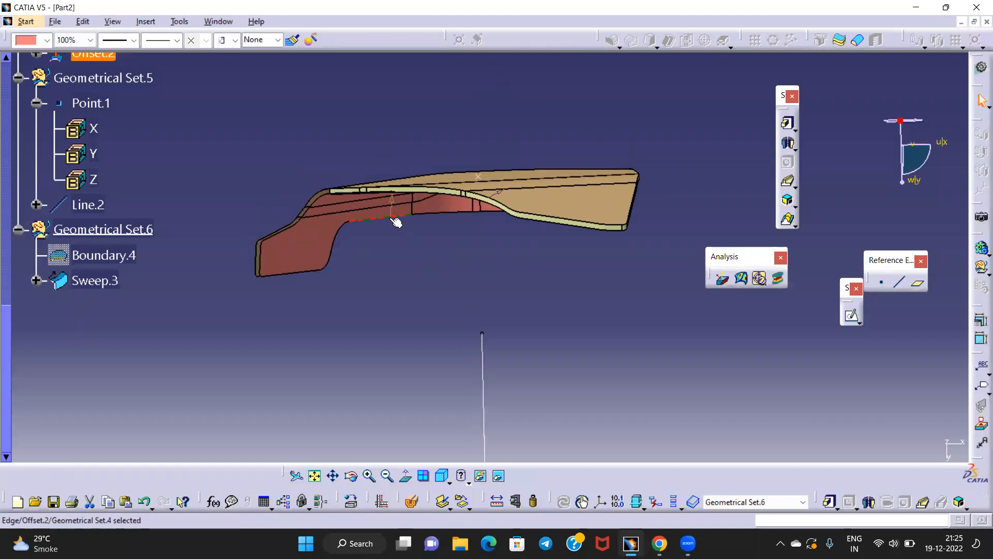
{"action": "middle_click_drag", "start_coordinate": [480, 259], "coordinate": [425, 242]}
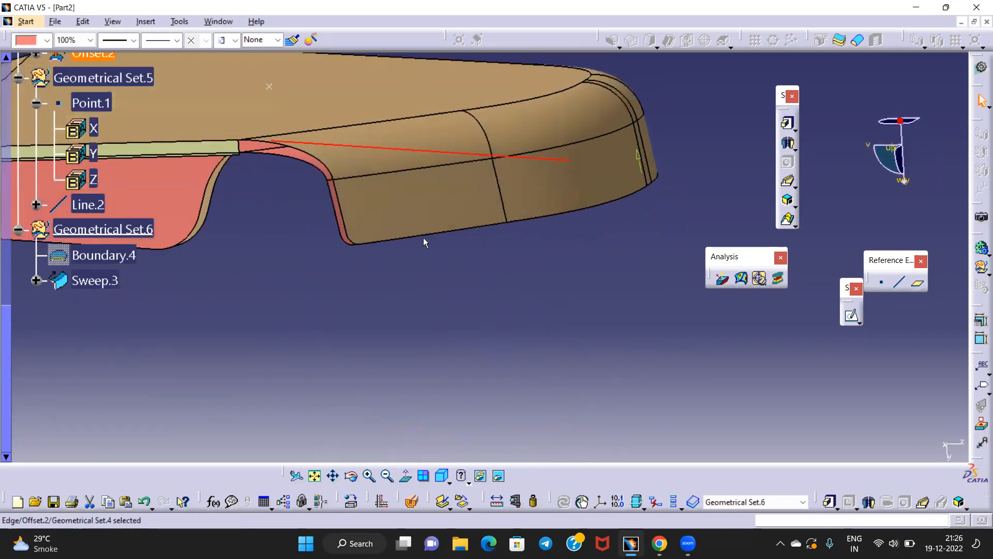
{"action": "middle_click_drag", "start_coordinate": [528, 252], "coordinate": [442, 294]}
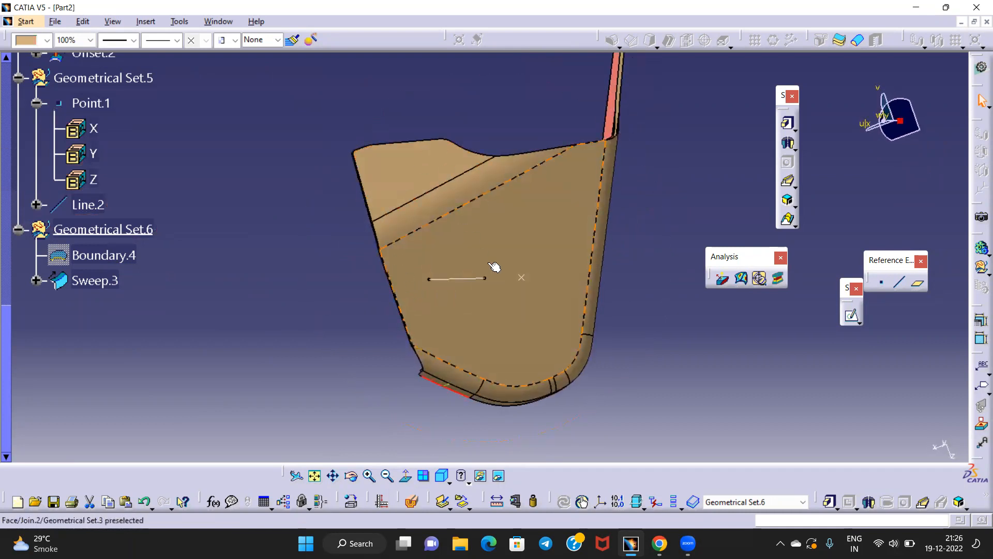
{"action": "middle_click_drag", "start_coordinate": [453, 291], "coordinate": [583, 254]}
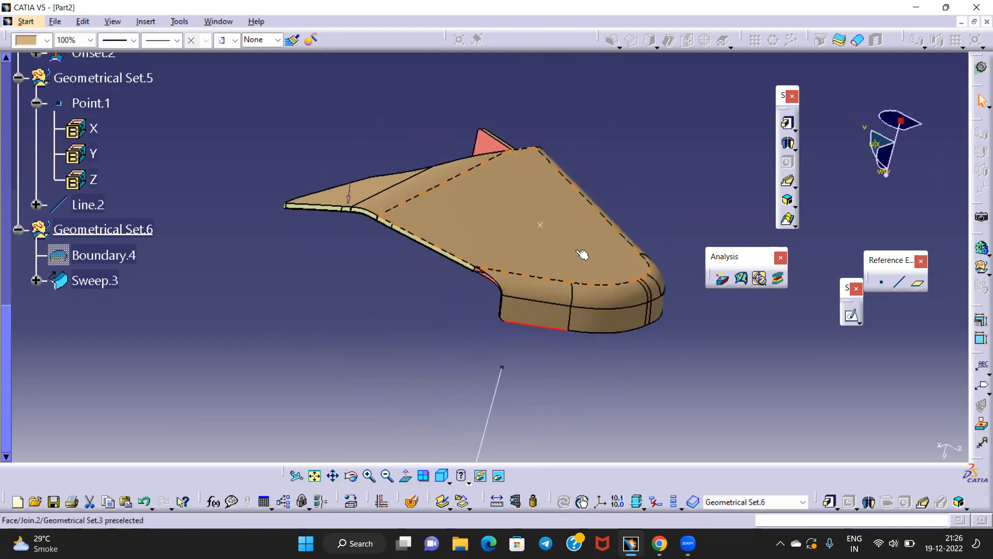
{"action": "left_click", "coordinate": [525, 160]}
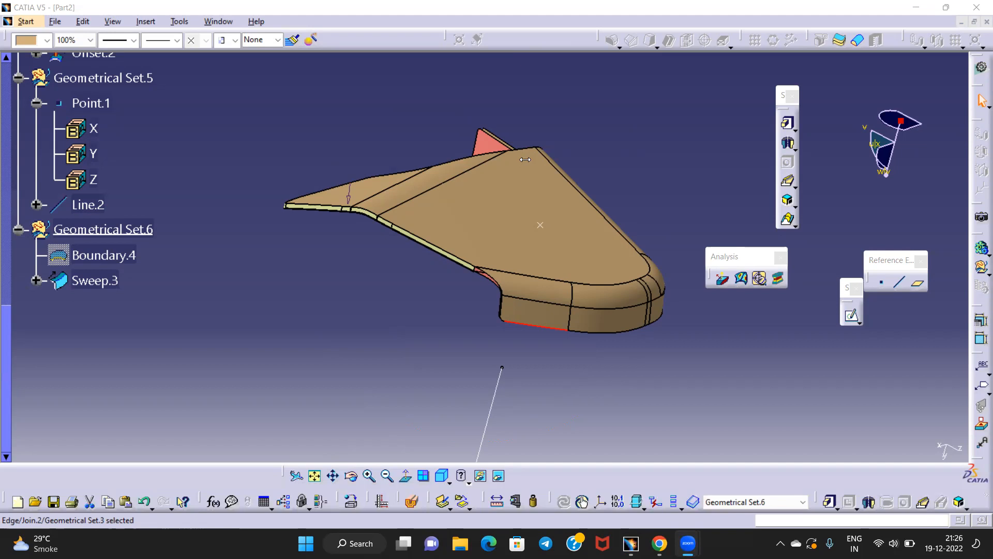
{"action": "middle_click_drag", "start_coordinate": [525, 160], "coordinate": [468, 245]}
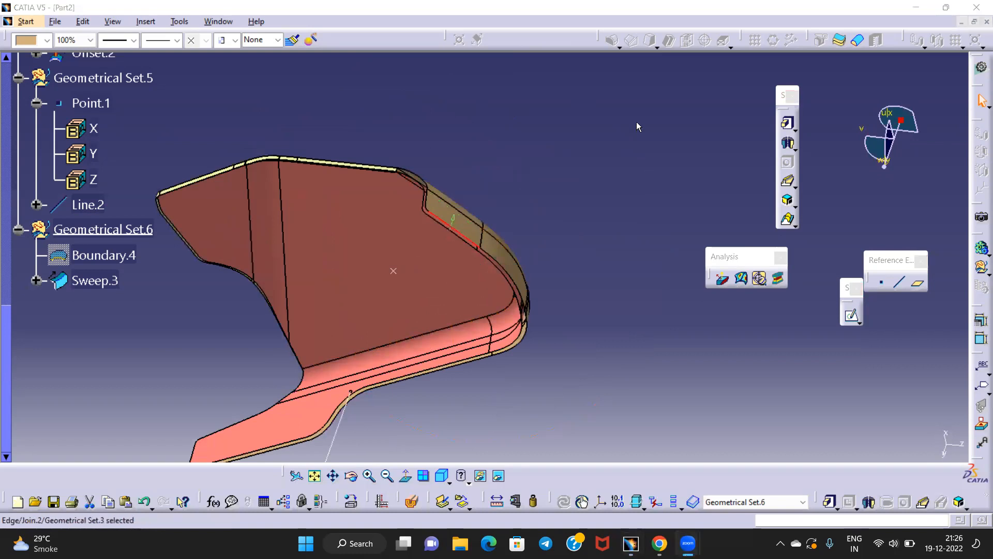
{"action": "left_click", "coordinate": [679, 317]}
{"action": "left_click", "coordinate": [981, 68]}
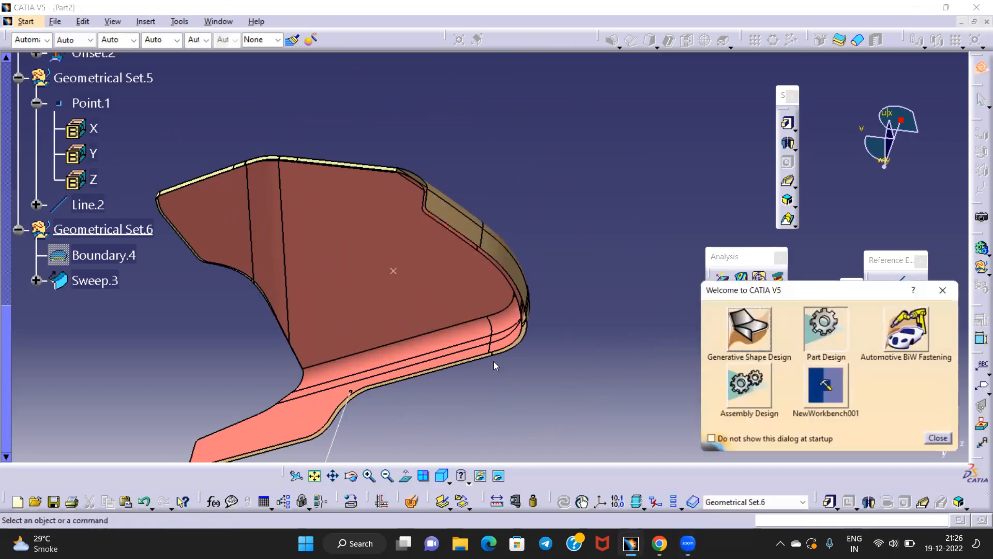
{"action": "left_click", "coordinate": [746, 333]}
{"action": "middle_click_drag", "start_coordinate": [685, 328], "coordinate": [518, 291]}
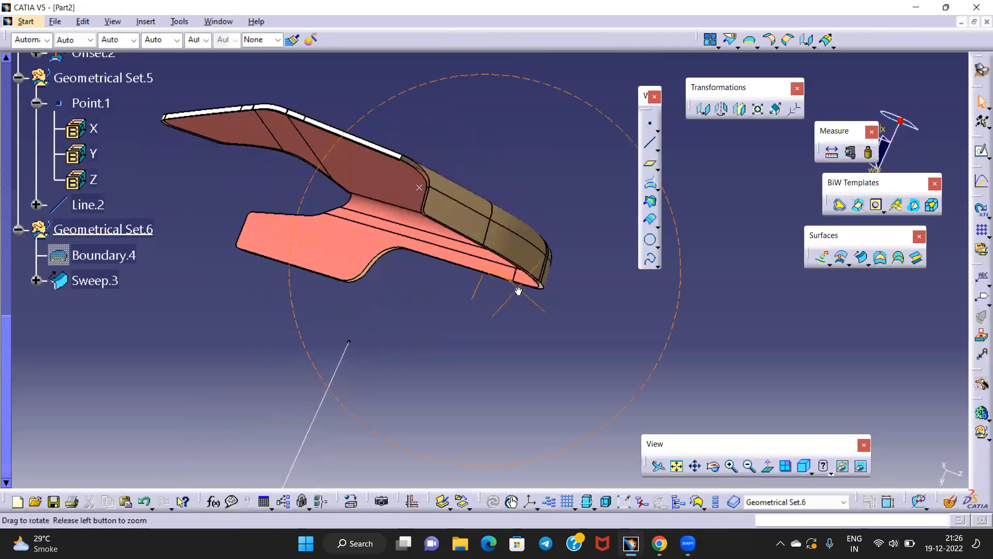
{"action": "left_click", "coordinate": [335, 383]}
{"action": "left_click", "coordinate": [766, 468]}
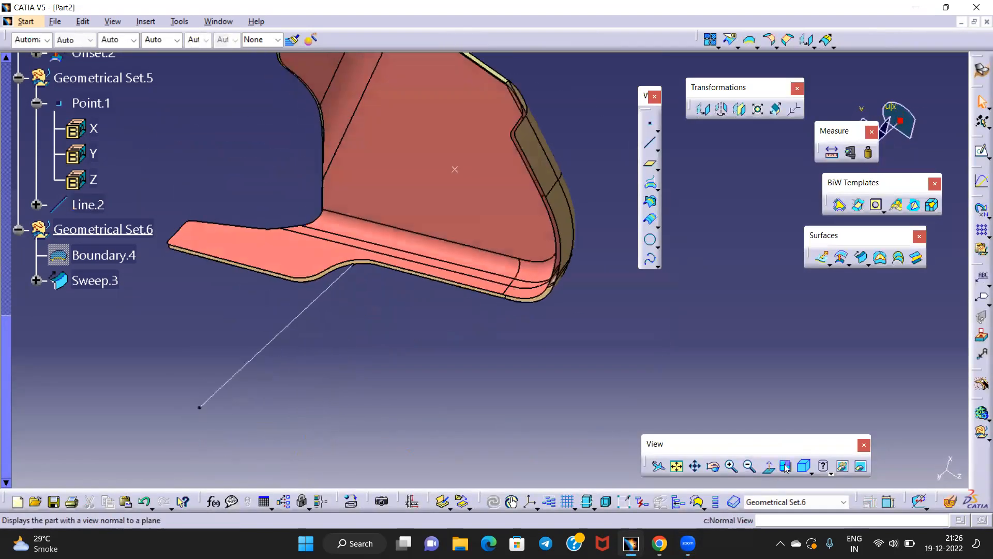
{"action": "middle_click_drag", "start_coordinate": [630, 368], "coordinate": [405, 382]}
{"action": "left_click", "coordinate": [455, 303]}
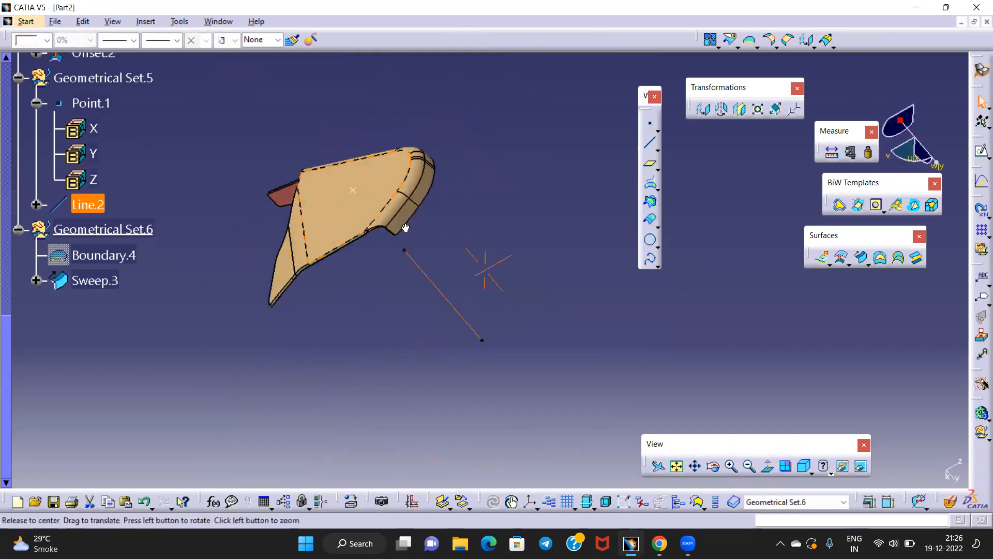
{"action": "left_click", "coordinate": [767, 468]}
{"action": "left_click", "coordinate": [770, 468]}
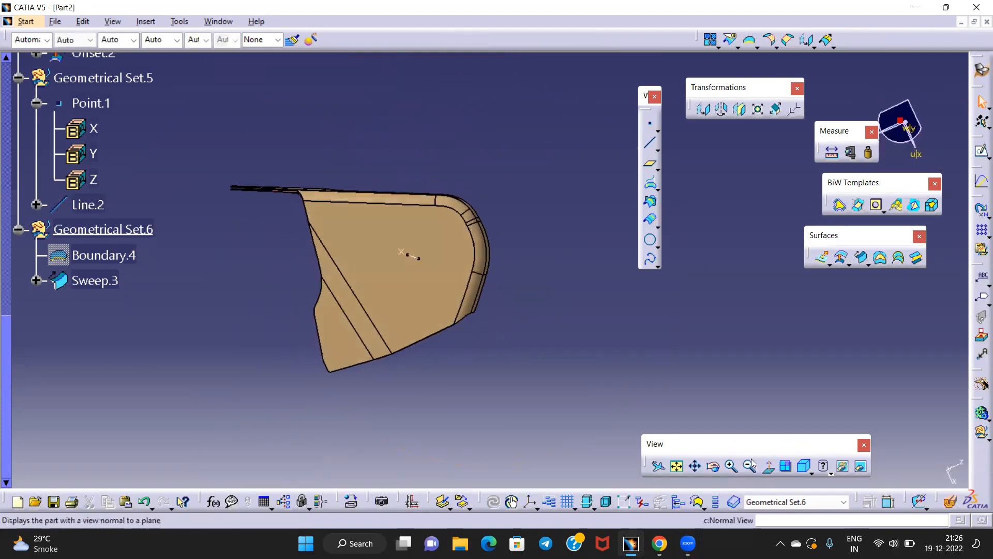
{"action": "middle_click_drag", "start_coordinate": [533, 294], "coordinate": [551, 247]}
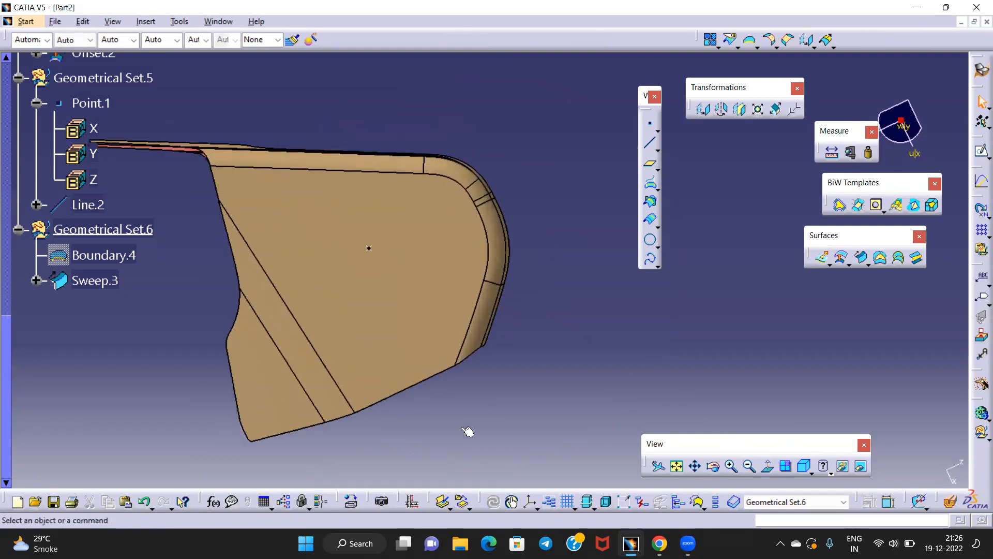
{"action": "middle_click_drag", "start_coordinate": [252, 399], "coordinate": [464, 309]}
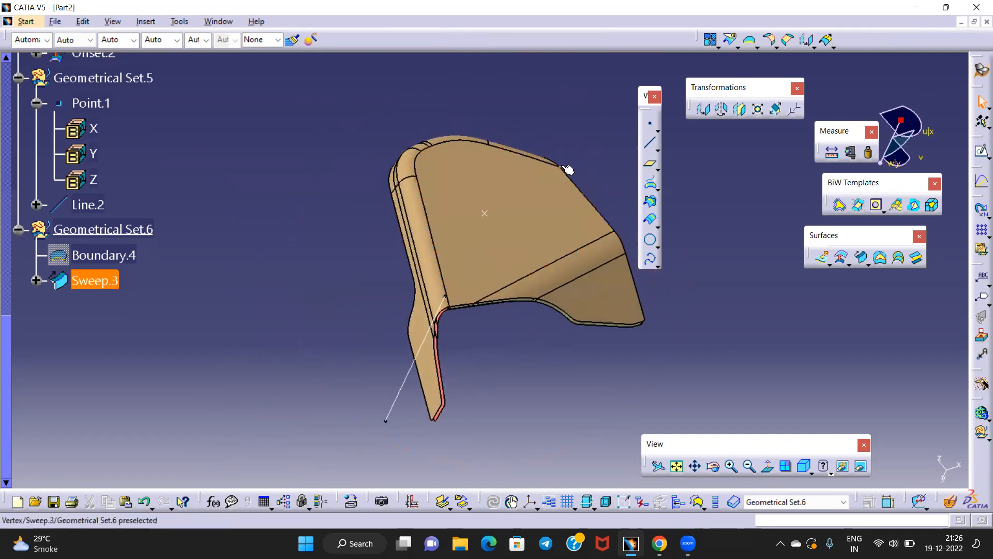
{"action": "middle_click_drag", "start_coordinate": [444, 325], "coordinate": [461, 304]}
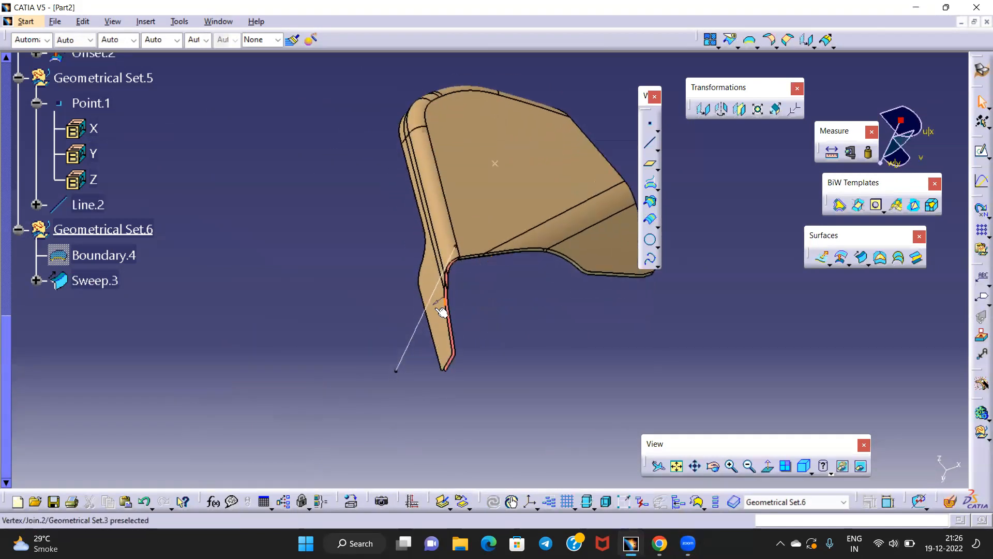
{"action": "left_click", "coordinate": [420, 322]}
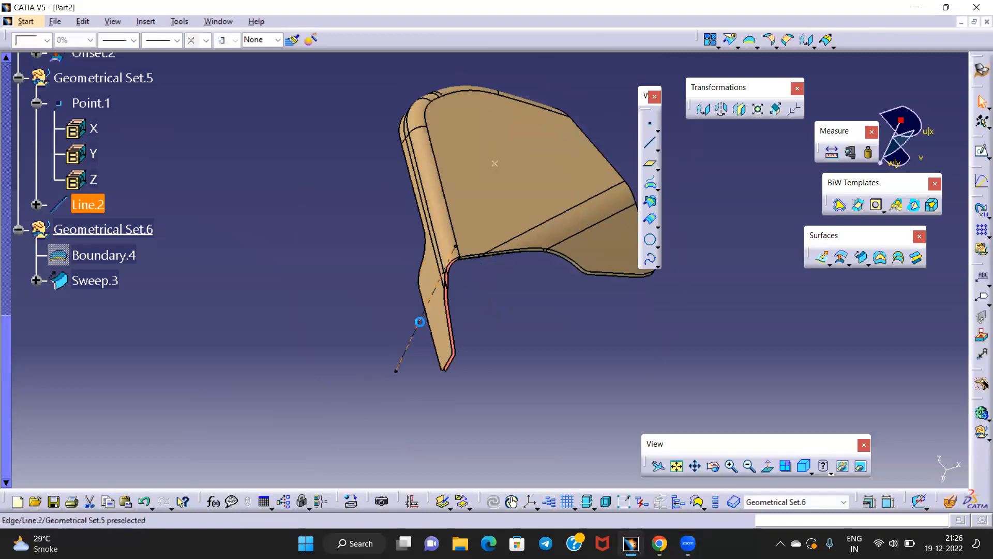
{"action": "left_click", "coordinate": [768, 467]}
{"action": "middle_click_drag", "start_coordinate": [524, 307], "coordinate": [377, 355]}
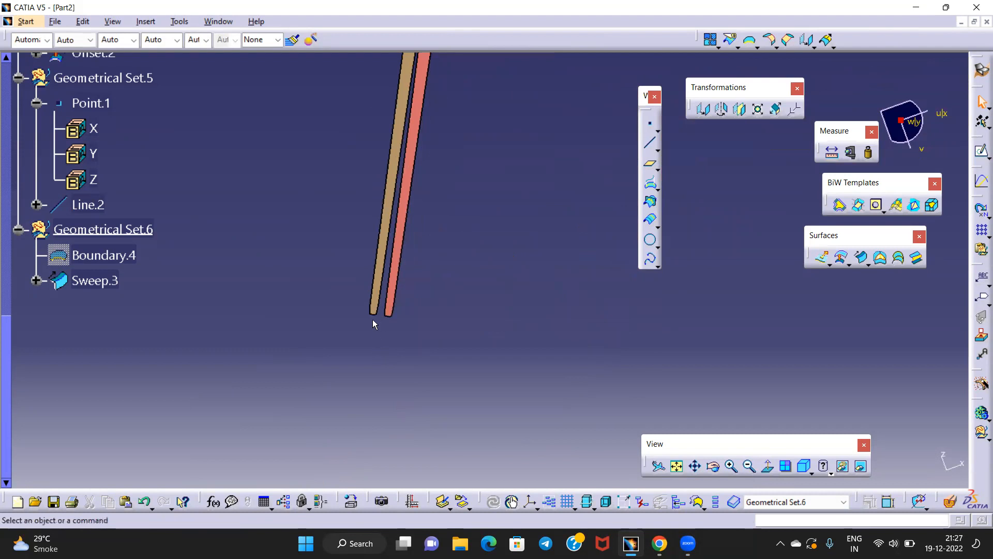
{"action": "middle_click_drag", "start_coordinate": [376, 320], "coordinate": [434, 308]}
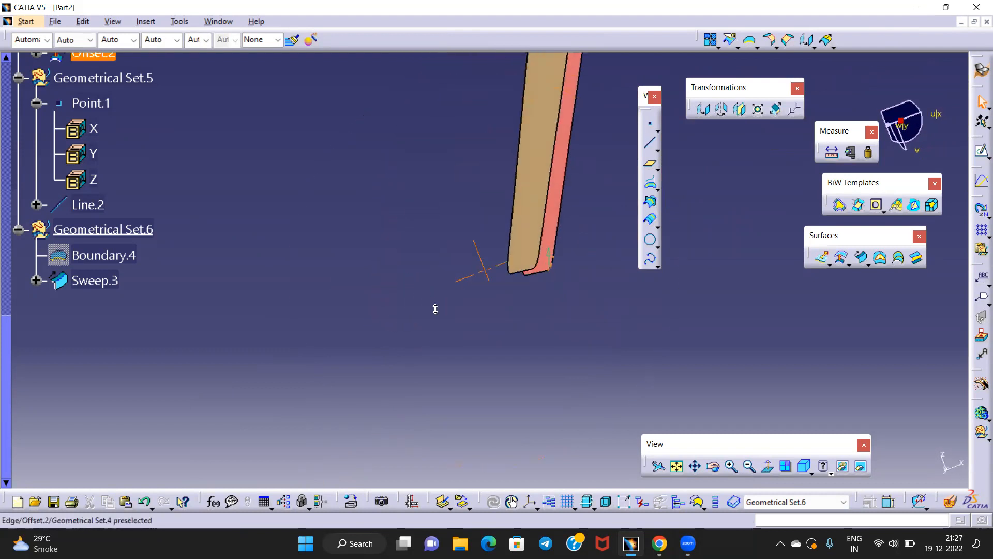
{"action": "left_click", "coordinate": [513, 275]}
{"action": "middle_click_drag", "start_coordinate": [470, 273], "coordinate": [466, 368]}
{"action": "middle_click_drag", "start_coordinate": [516, 224], "coordinate": [445, 379]}
{"action": "middle_click_drag", "start_coordinate": [492, 91], "coordinate": [435, 308]}
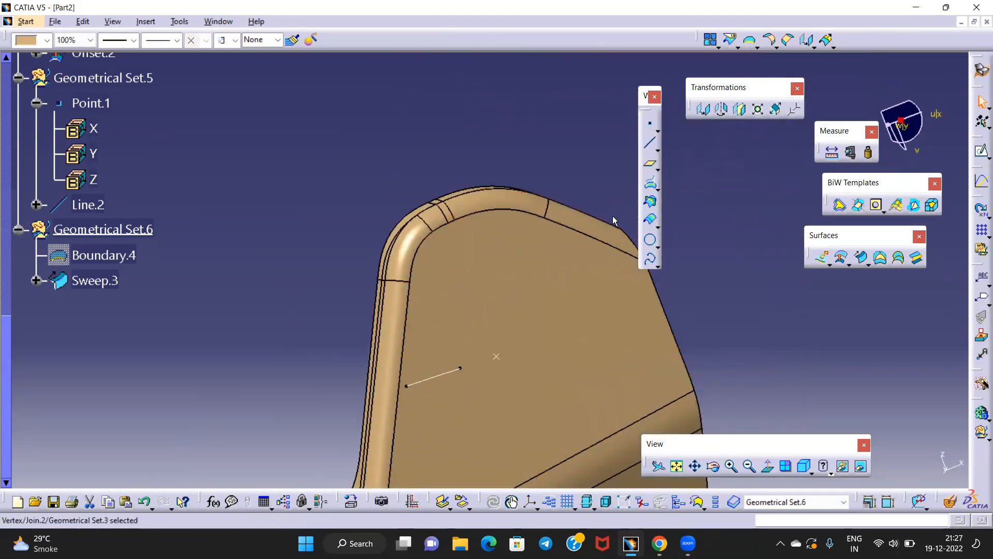
{"action": "middle_click_drag", "start_coordinate": [385, 382], "coordinate": [385, 330]}
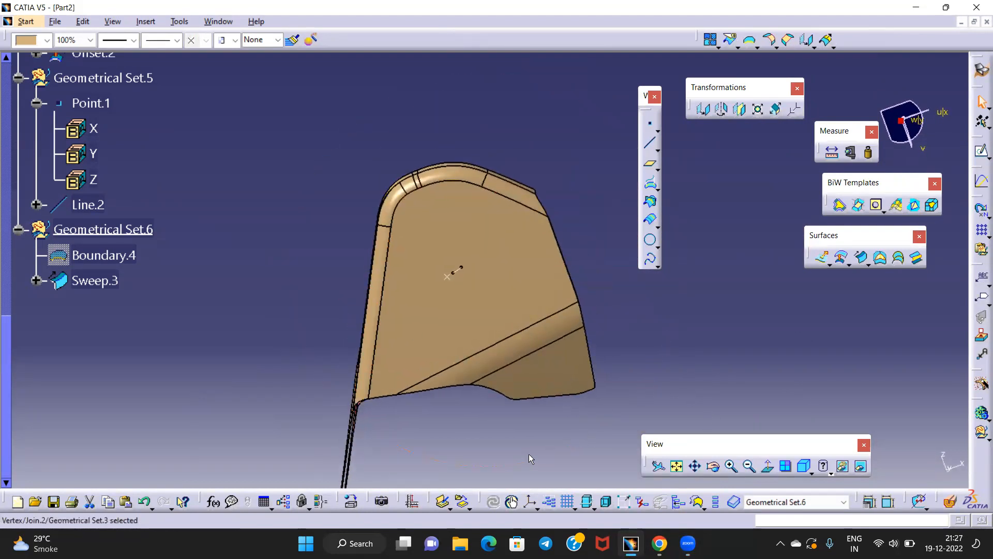
{"action": "middle_click_drag", "start_coordinate": [484, 443], "coordinate": [475, 329]}
Start a boundary curve on Join.2's bottom edge
{"action": "left_click", "coordinate": [751, 41]}
{"action": "middle_click_drag", "start_coordinate": [478, 289], "coordinate": [460, 150]}
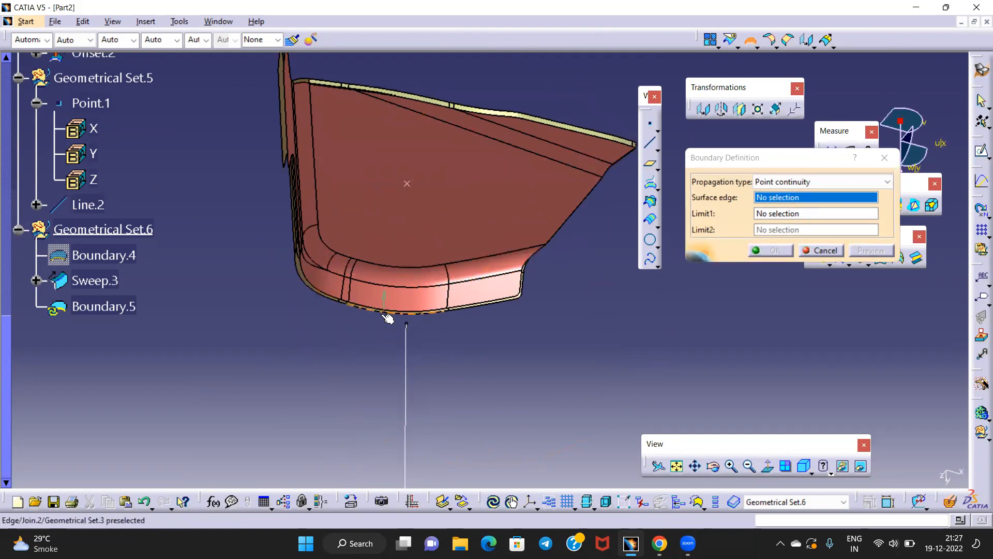
{"action": "left_click", "coordinate": [388, 318]}
{"action": "middle_click_drag", "start_coordinate": [389, 318], "coordinate": [550, 248]}
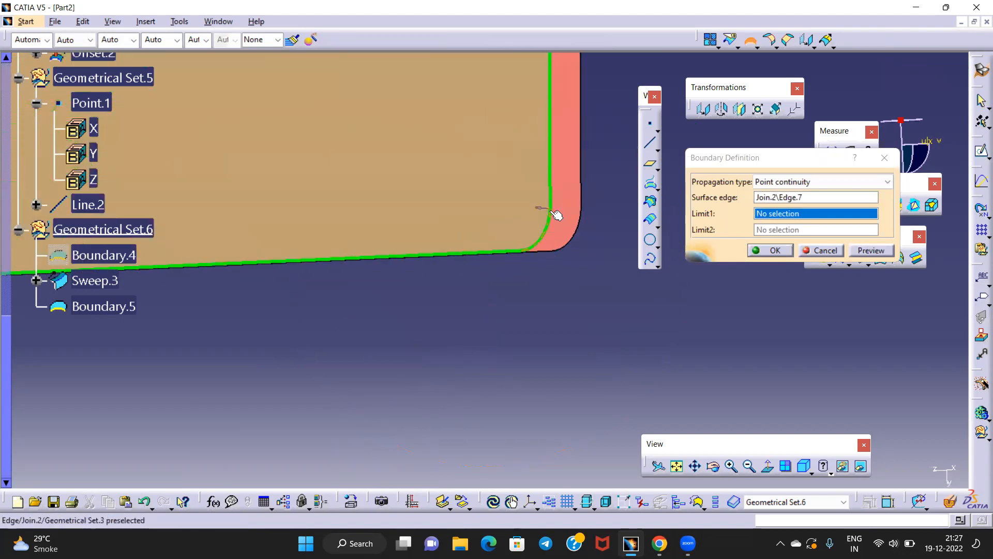
Limit the boundary at Vertex.7 and Vertex.8, flip the first limit's side, and create Boundary.5
{"action": "left_click", "coordinate": [528, 255]}
{"action": "middle_click_drag", "start_coordinate": [408, 226], "coordinate": [489, 213]}
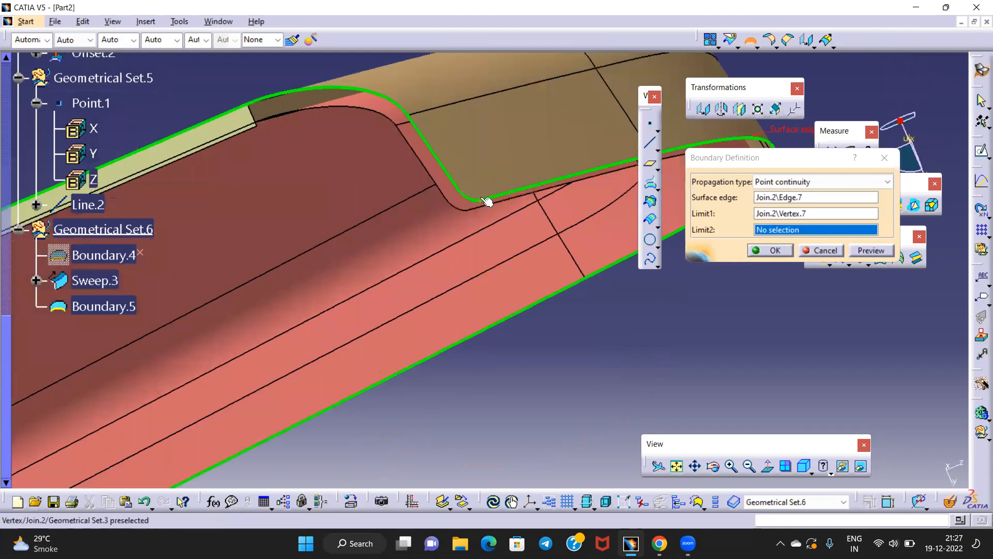
{"action": "left_click", "coordinate": [485, 205]}
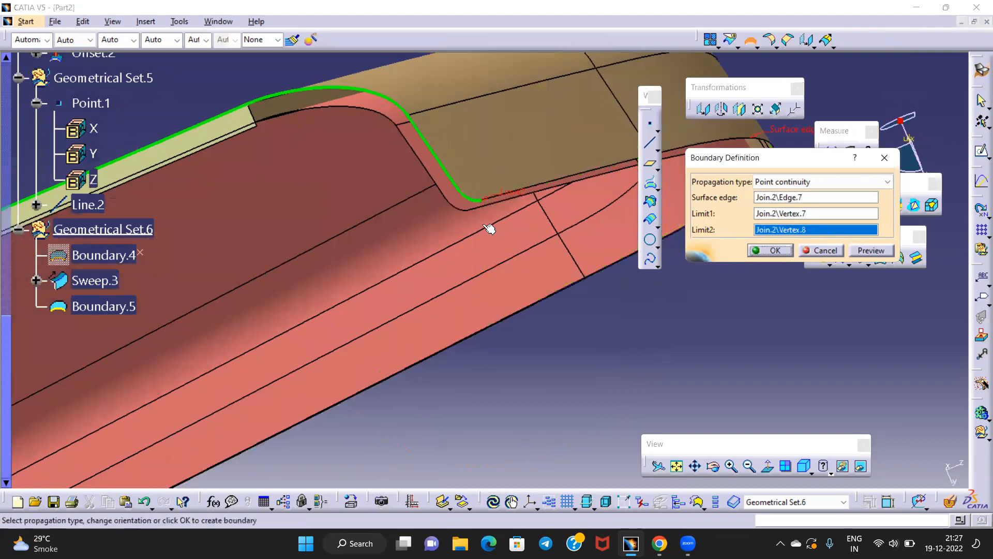
{"action": "middle_click_drag", "start_coordinate": [522, 198], "coordinate": [466, 260]}
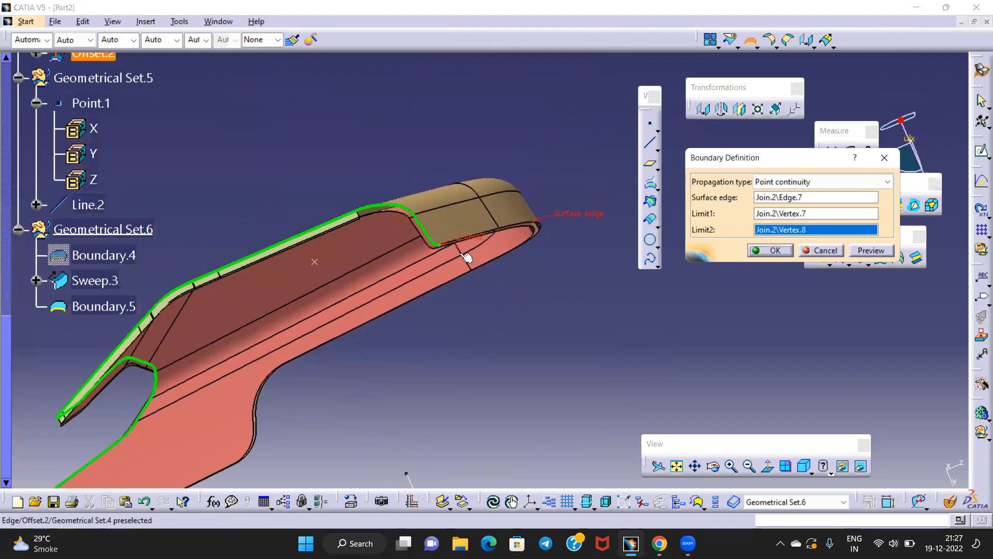
{"action": "middle_click_drag", "start_coordinate": [305, 423], "coordinate": [470, 253]}
{"action": "left_click", "coordinate": [204, 392]}
{"action": "middle_click_drag", "start_coordinate": [485, 197], "coordinate": [459, 199]}
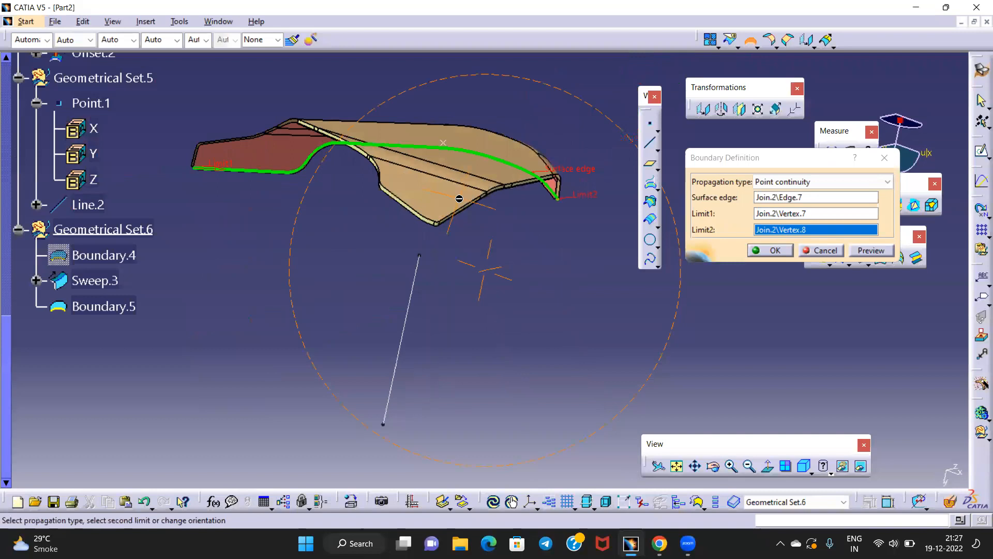
{"action": "left_click", "coordinate": [753, 254]}
{"action": "middle_click_drag", "start_coordinate": [517, 272], "coordinate": [492, 311]}
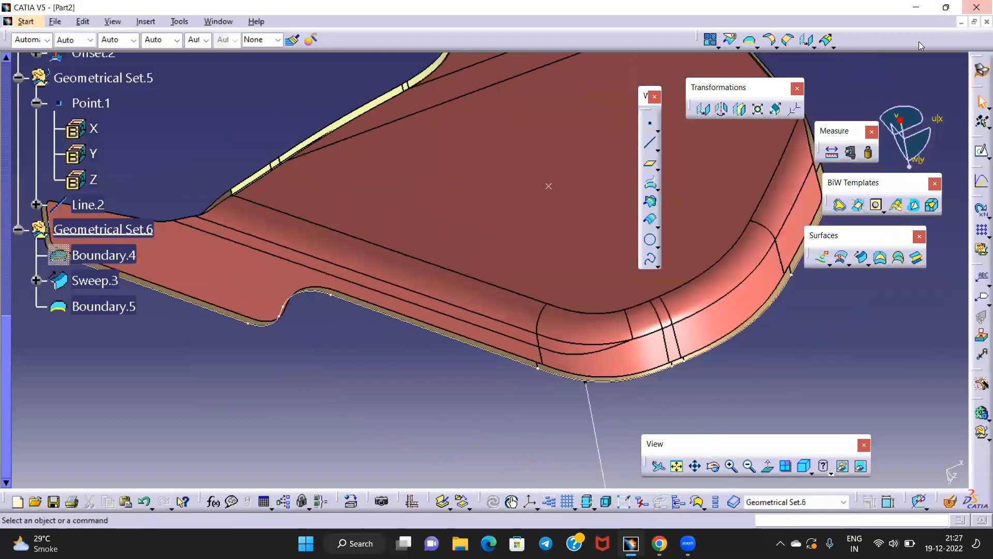
Start a drafted sweep with Boundary.5 as guide and Line.2 as draft direction
{"action": "left_click", "coordinate": [861, 257]}
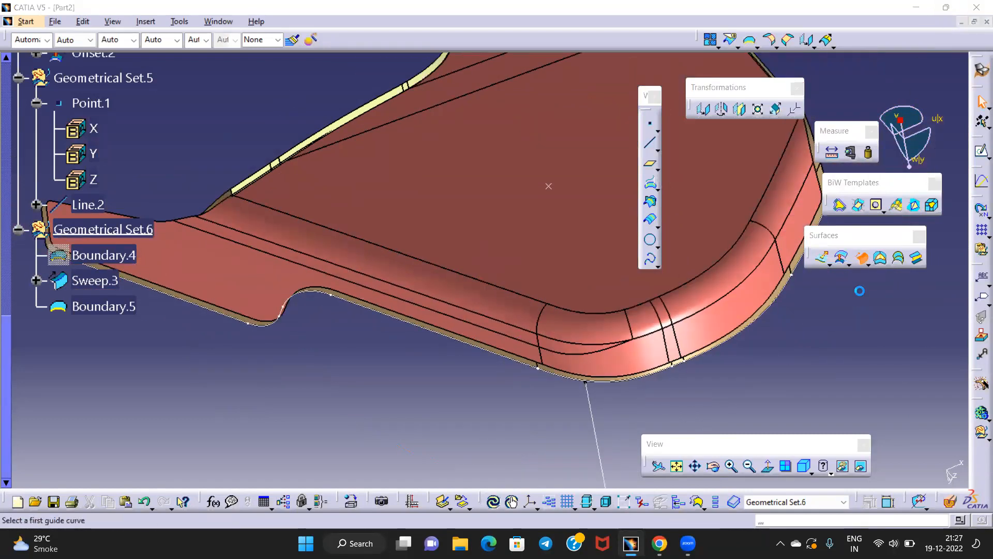
{"action": "middle_click_drag", "start_coordinate": [609, 190], "coordinate": [511, 159]}
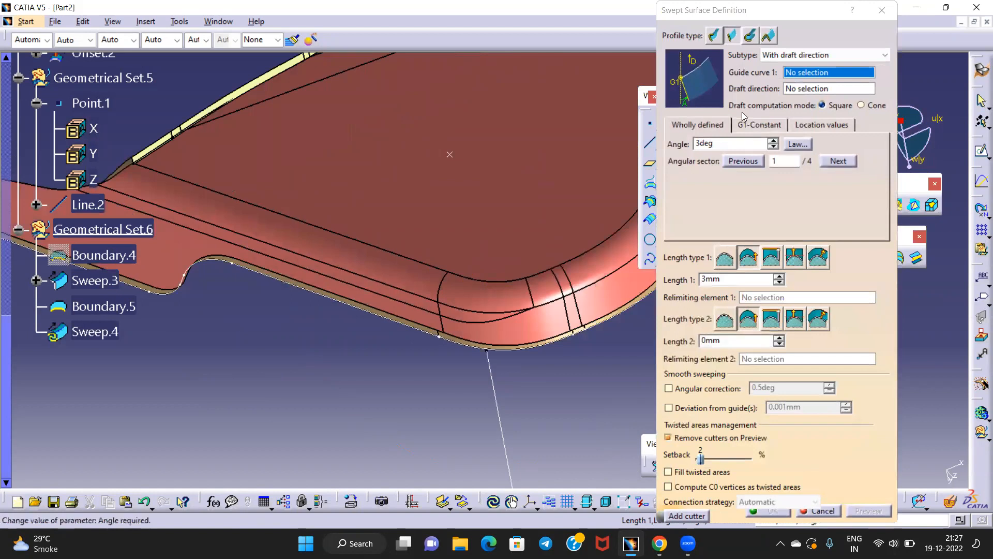
{"action": "middle_click_drag", "start_coordinate": [546, 189], "coordinate": [490, 165]}
{"action": "left_click", "coordinate": [474, 326]}
{"action": "middle_click_drag", "start_coordinate": [474, 326], "coordinate": [462, 339]}
{"action": "left_click", "coordinate": [459, 340]}
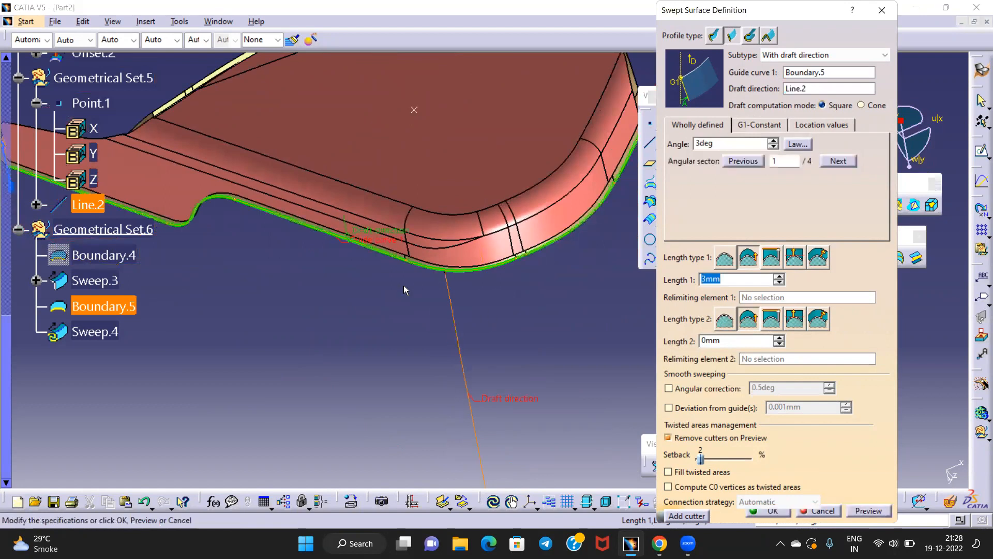
{"action": "middle_click_drag", "start_coordinate": [405, 290], "coordinate": [399, 330]}
{"action": "middle_click_drag", "start_coordinate": [404, 261], "coordinate": [339, 276]}
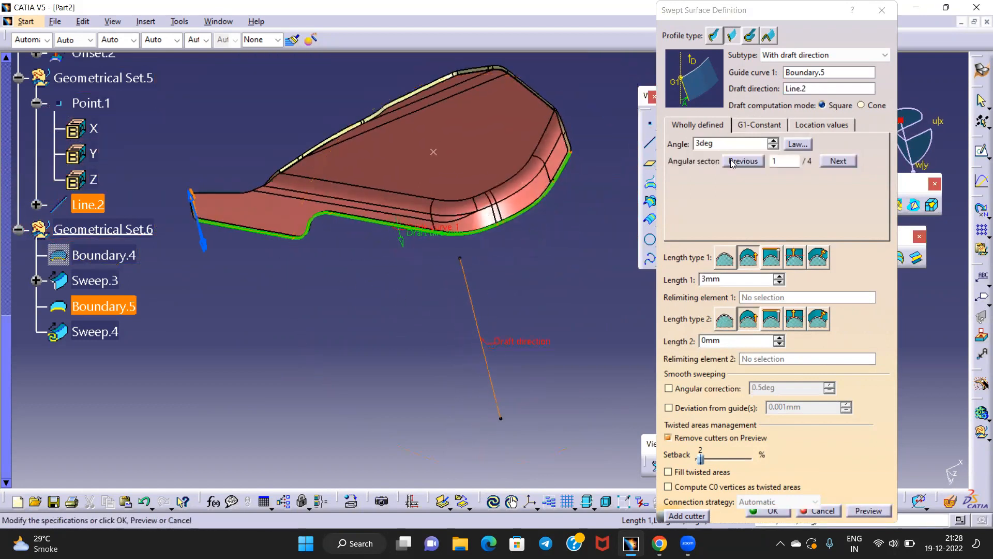
Set a 90deg draft angle with 3mm length, dismiss the small-edge warning, and create Sweep.4
{"action": "double_click", "coordinate": [721, 144]}
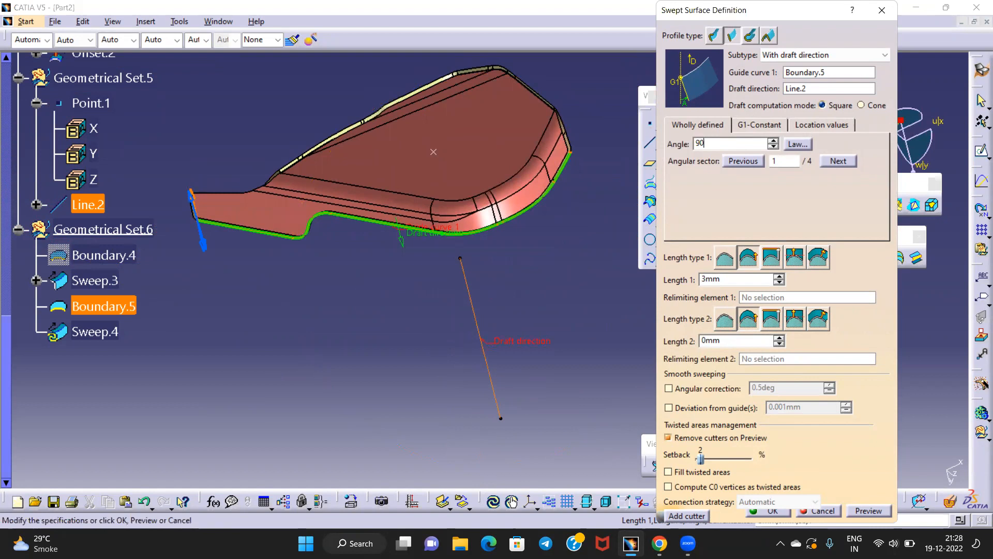
{"action": "middle_click_drag", "start_coordinate": [541, 168], "coordinate": [409, 201]}
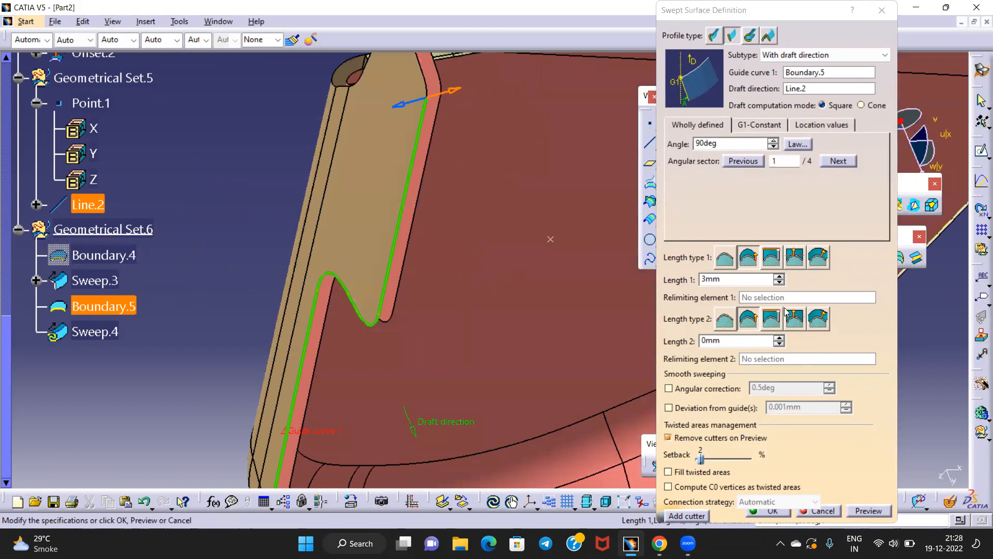
{"action": "left_click", "coordinate": [877, 511]}
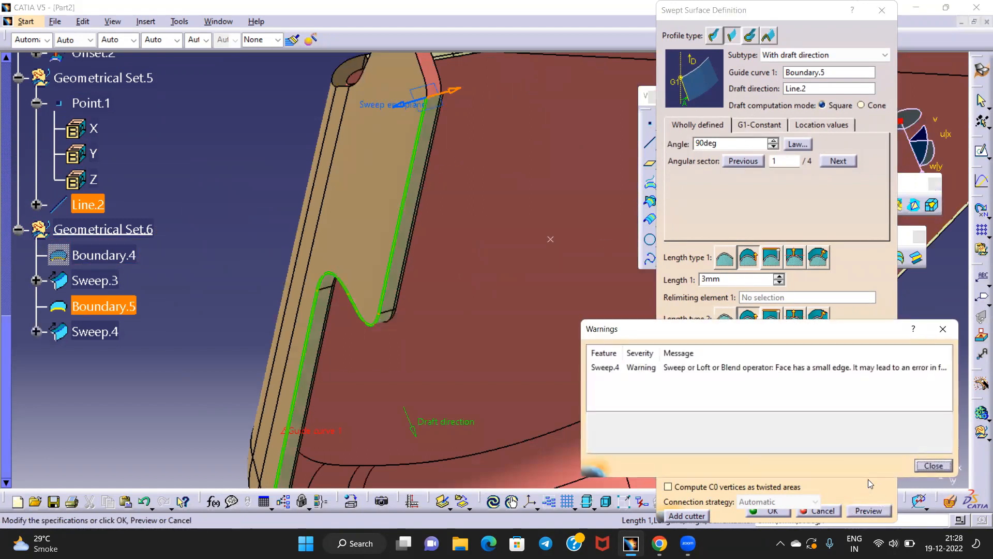
{"action": "left_click", "coordinate": [934, 465]}
{"action": "left_click", "coordinate": [775, 513]}
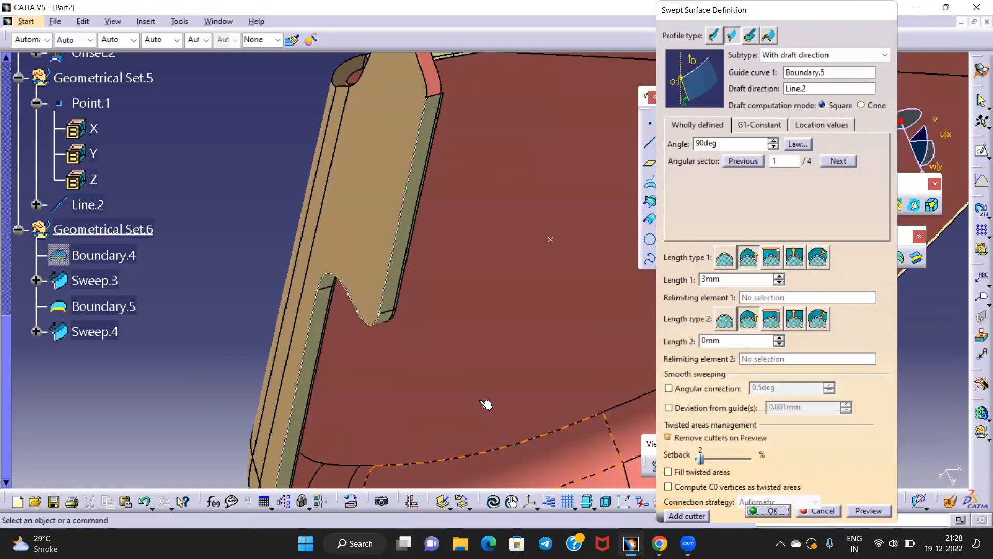
{"action": "middle_click_drag", "start_coordinate": [492, 160], "coordinate": [435, 334]}
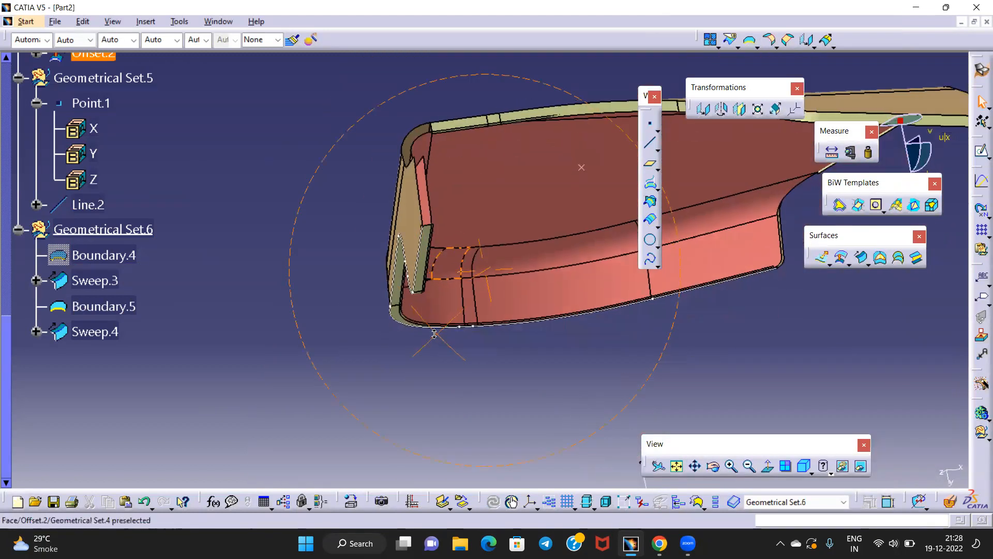
Hide Boundary.5 and inspect the new flange at the part's rounded end
{"action": "right_click", "coordinate": [422, 258]}
{"action": "left_click", "coordinate": [471, 299]}
{"action": "middle_click_drag", "start_coordinate": [471, 299], "coordinate": [399, 203]}
{"action": "middle_click_drag", "start_coordinate": [400, 204], "coordinate": [501, 258]}
{"action": "middle_click_drag", "start_coordinate": [433, 275], "coordinate": [404, 263]}
{"action": "middle_click_drag", "start_coordinate": [416, 208], "coordinate": [490, 239]}
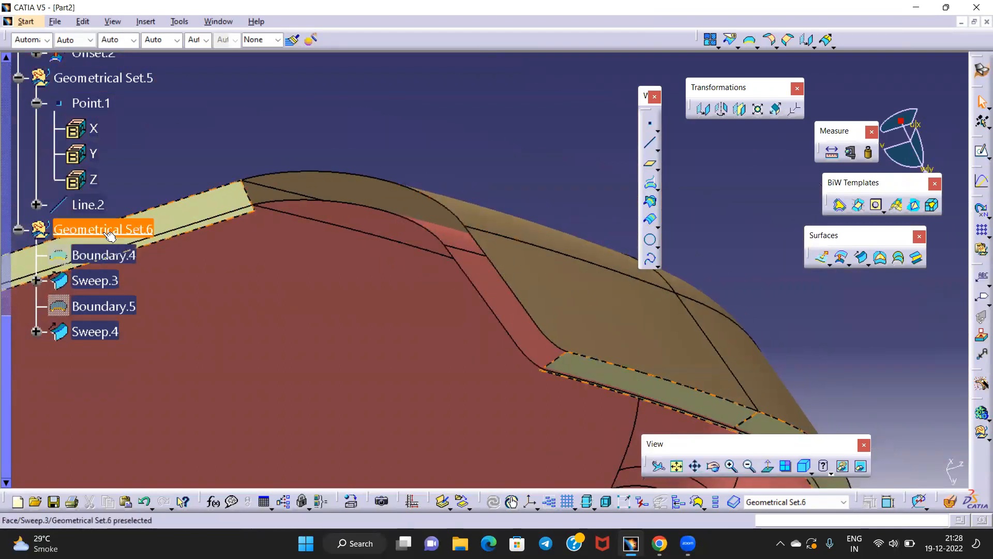
Create Blend.1 between the top edge and the offset edge
{"action": "left_click", "coordinate": [910, 264]}
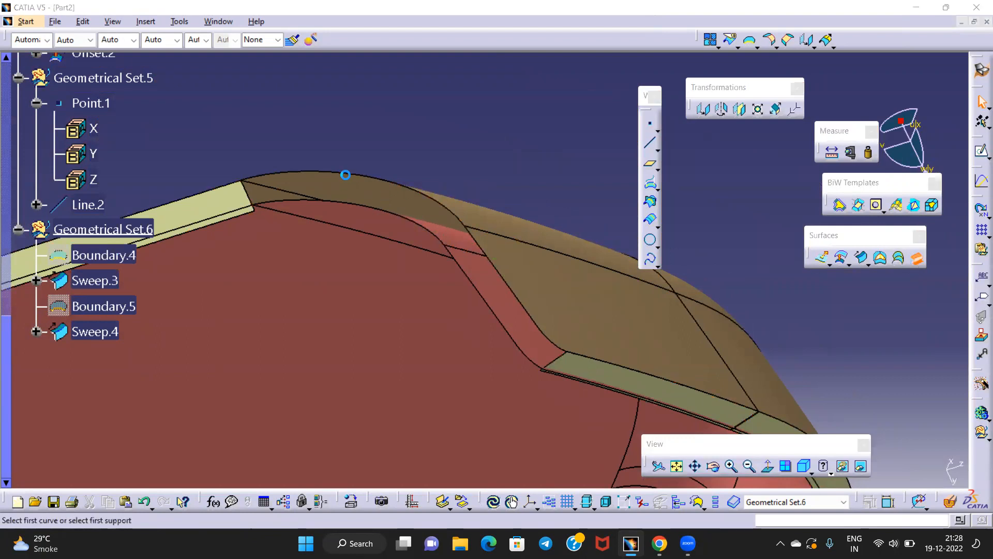
{"action": "left_click", "coordinate": [345, 174]}
{"action": "left_click", "coordinate": [352, 207]}
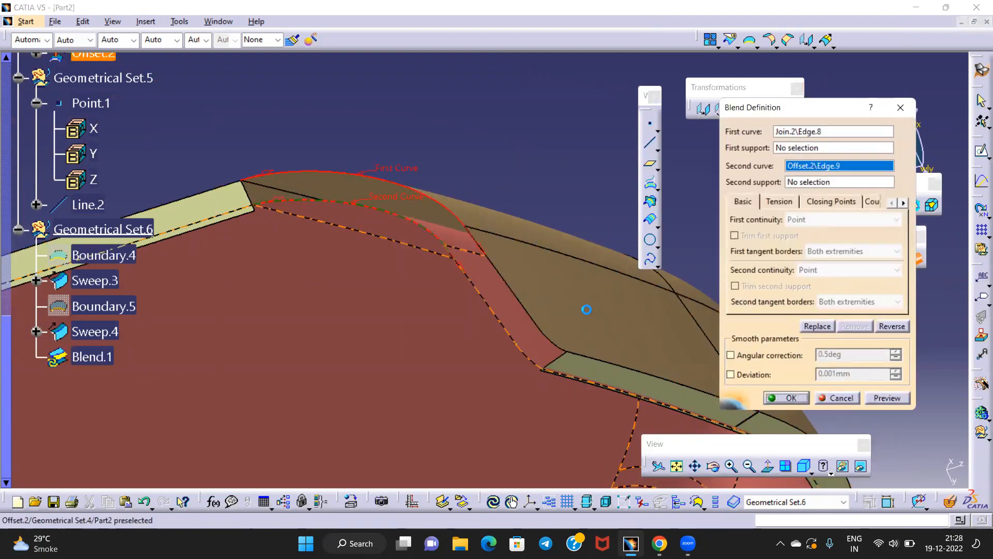
{"action": "middle_click_drag", "start_coordinate": [551, 230], "coordinate": [489, 143]}
Create Blend.2 between the joined surface's edge and the offset edge
{"action": "left_click", "coordinate": [916, 257]}
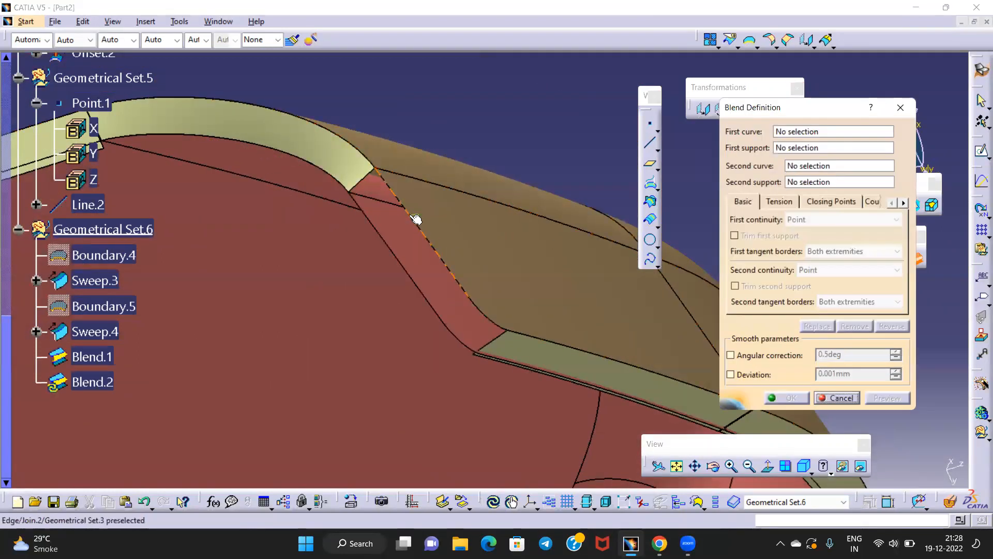
{"action": "left_click", "coordinate": [414, 217]}
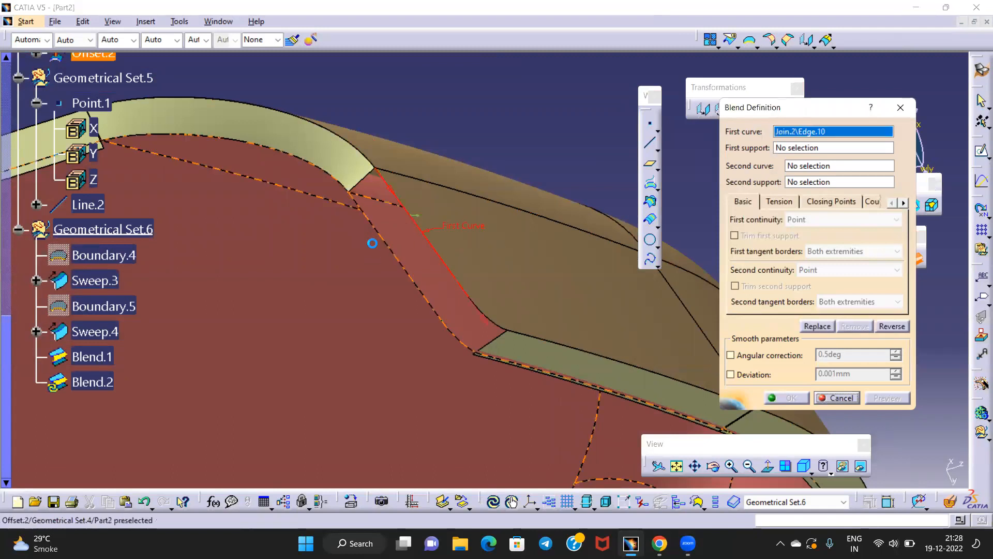
{"action": "left_click", "coordinate": [389, 240]}
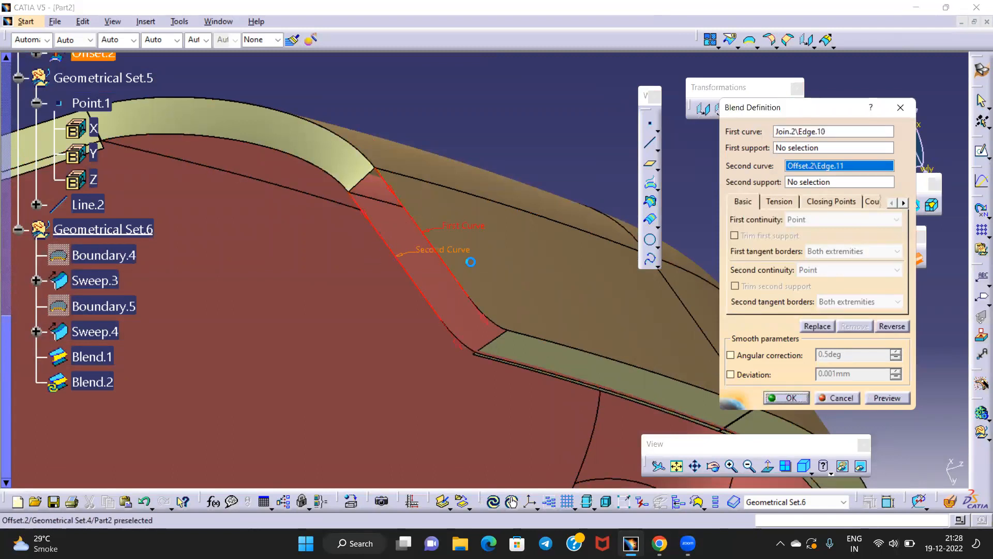
{"action": "left_click", "coordinate": [886, 398]}
{"action": "left_click", "coordinate": [767, 396]}
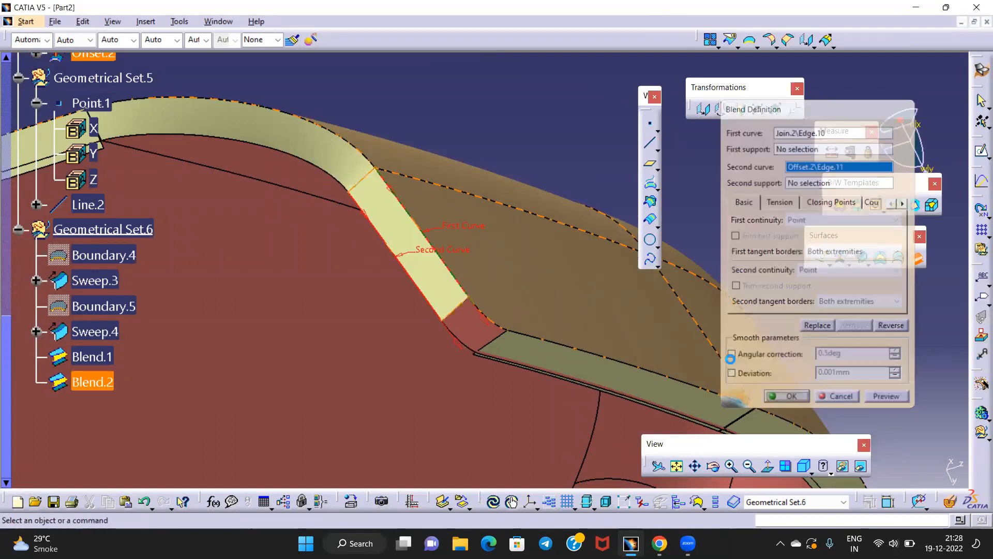
{"action": "middle_click_drag", "start_coordinate": [466, 135], "coordinate": [501, 247]}
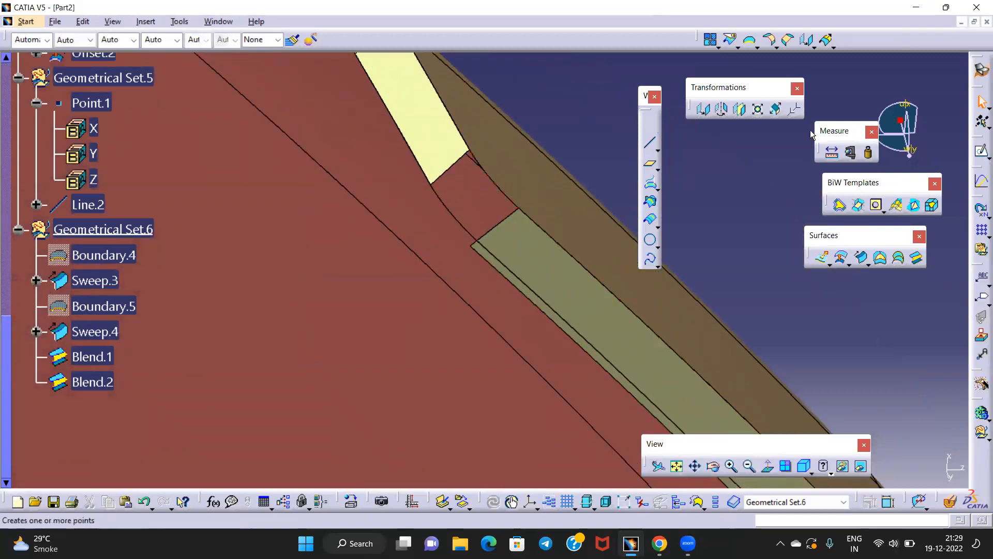
Loft a multi-section surface to Sweep.4's edge with Section2 flipped and the Join.2 edge as guide
{"action": "left_click", "coordinate": [898, 257]}
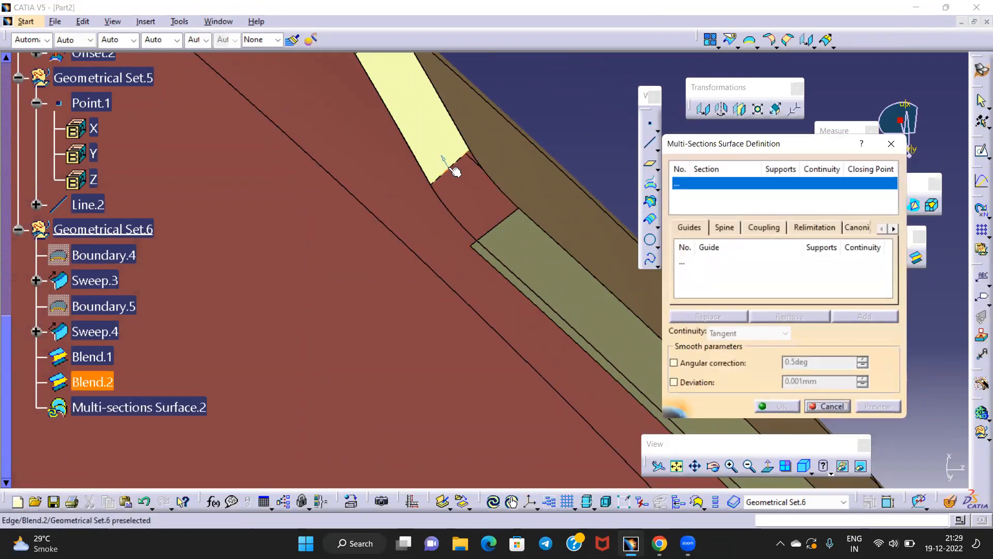
{"action": "left_click", "coordinate": [510, 217]}
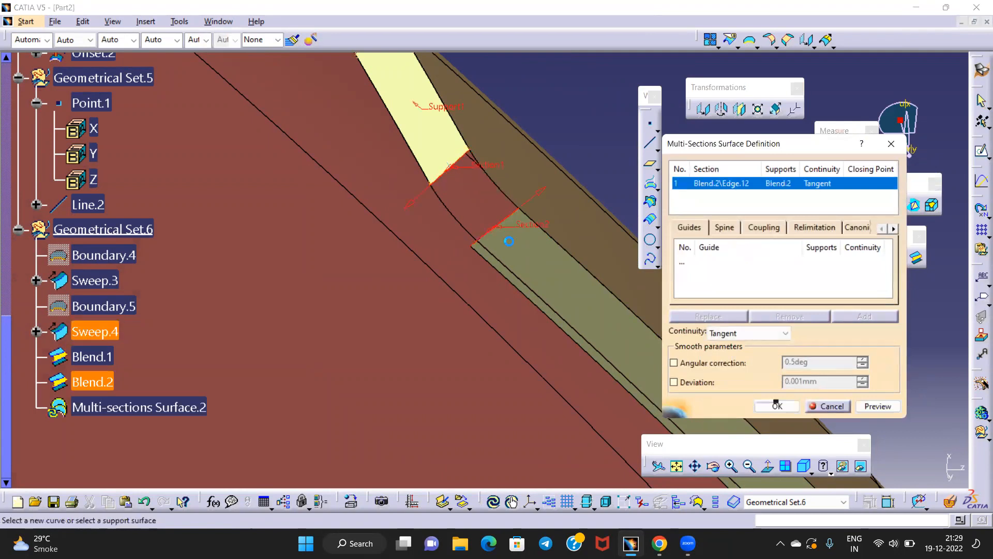
{"action": "left_click", "coordinate": [537, 199]}
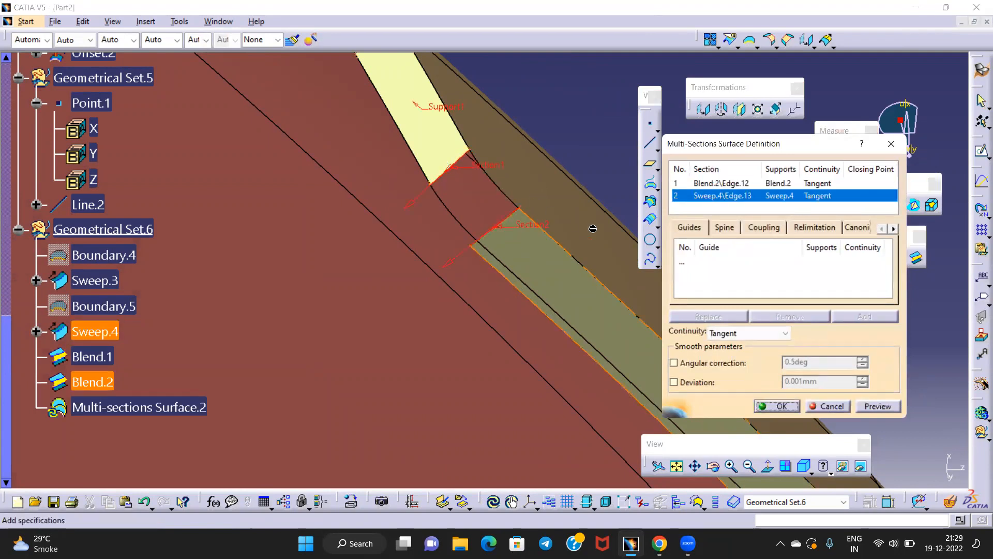
{"action": "left_click", "coordinate": [699, 261]}
{"action": "left_click", "coordinate": [498, 186]}
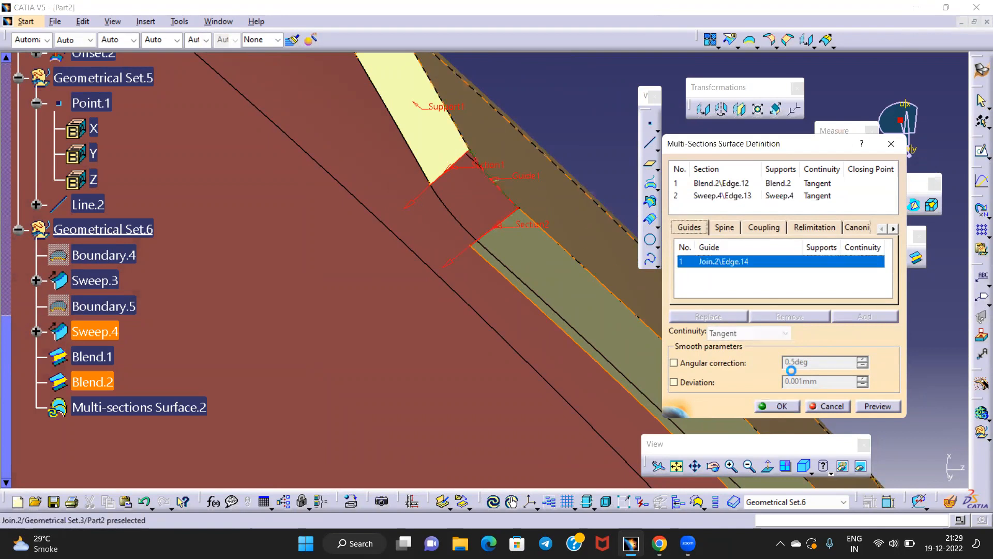
{"action": "left_click", "coordinate": [878, 407]}
{"action": "left_click", "coordinate": [772, 406]}
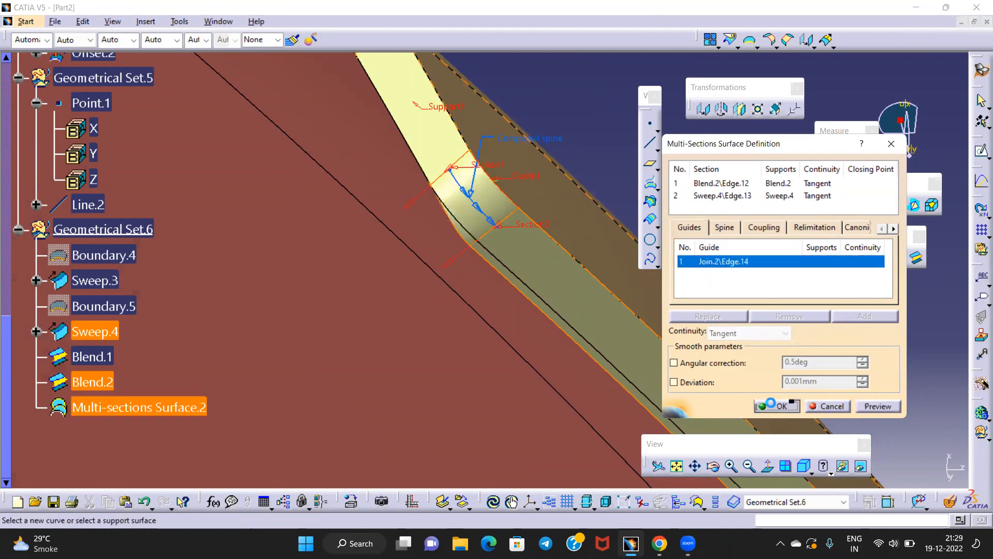
{"action": "middle_click_drag", "start_coordinate": [509, 126], "coordinate": [505, 271]}
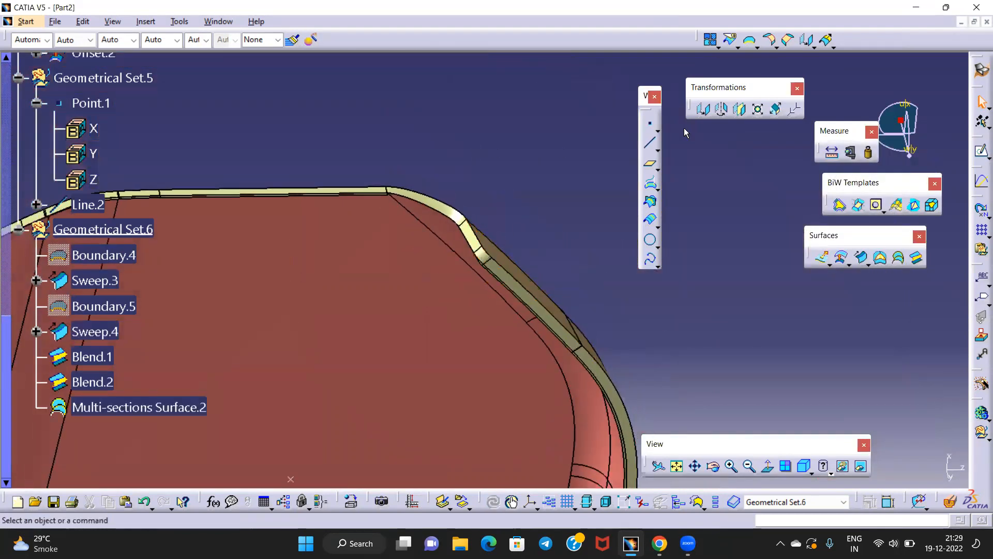
{"action": "left_click", "coordinate": [711, 41]}
{"action": "middle_click_drag", "start_coordinate": [394, 160], "coordinate": [512, 120]}
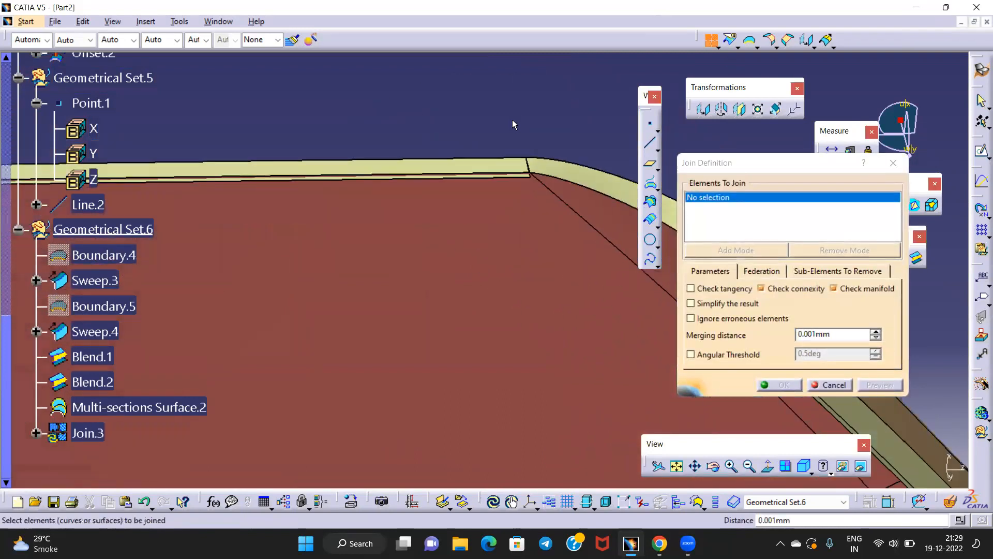
{"action": "left_click", "coordinate": [491, 169]}
{"action": "left_click", "coordinate": [541, 162]}
{"action": "middle_click_drag", "start_coordinate": [560, 216], "coordinate": [450, 238]}
{"action": "left_click", "coordinate": [424, 238]}
{"action": "left_click", "coordinate": [471, 206]}
{"action": "middle_click_drag", "start_coordinate": [472, 205], "coordinate": [479, 282]}
{"action": "left_click", "coordinate": [814, 334]}
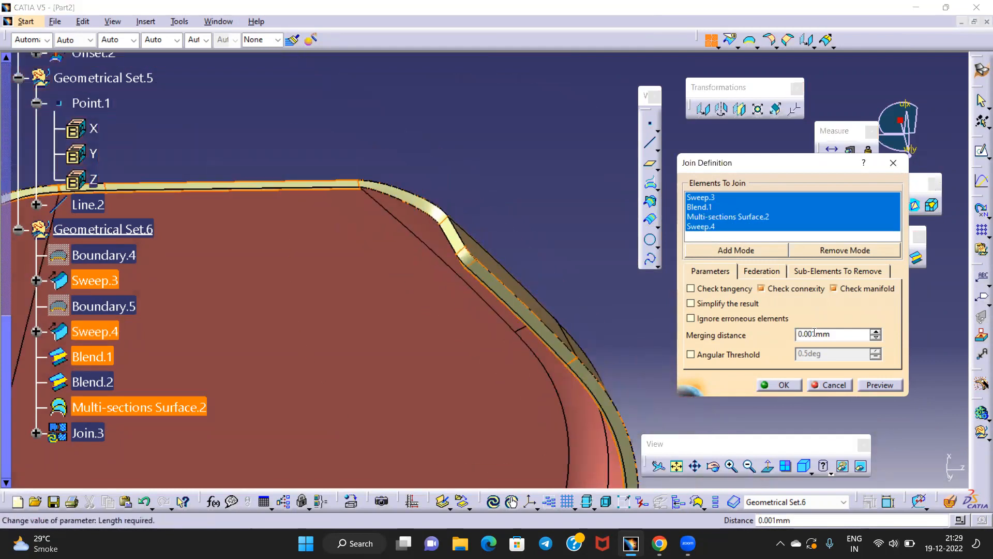
{"action": "left_click", "coordinate": [880, 385]}
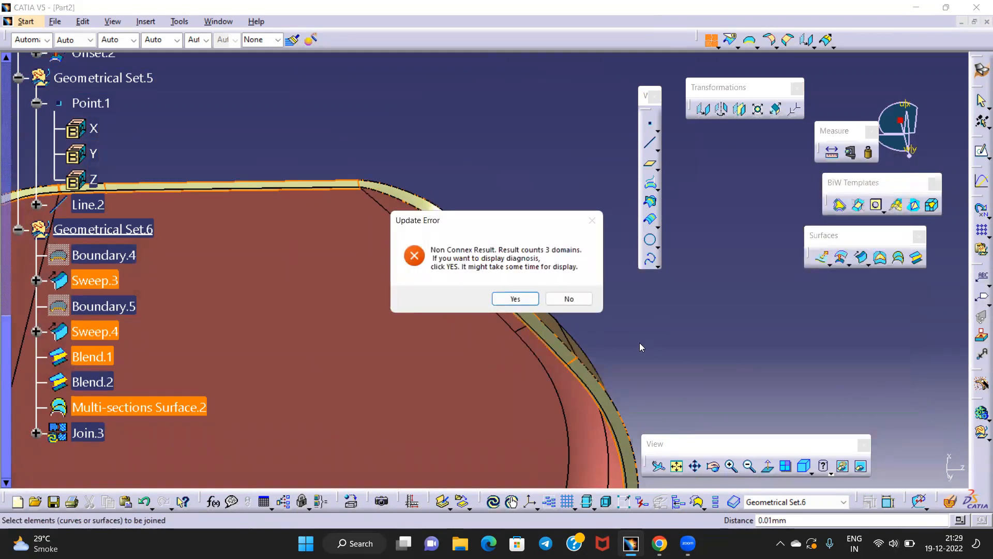
{"action": "left_click", "coordinate": [506, 298]}
{"action": "middle_click_drag", "start_coordinate": [417, 222], "coordinate": [496, 292]}
{"action": "middle_click_drag", "start_coordinate": [291, 146], "coordinate": [464, 193]}
{"action": "mouse_move", "coordinate": [348, 181]}
{"action": "middle_mouse_down"}
{"action": "mouse_move", "coordinate": [346, 215]}
{"action": "mouse_move", "coordinate": [346, 194]}
{"action": "middle_mouse_up"}
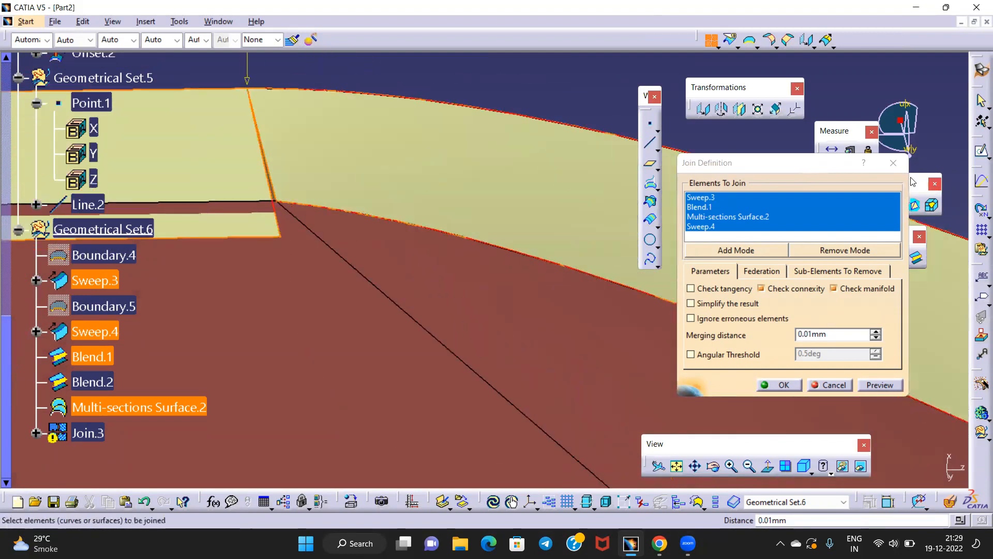
{"action": "left_click", "coordinate": [897, 168]}
{"action": "middle_click_drag", "start_coordinate": [369, 150], "coordinate": [334, 244]}
Delete Blend.1 from the tree
{"action": "right_click", "coordinate": [80, 357]}
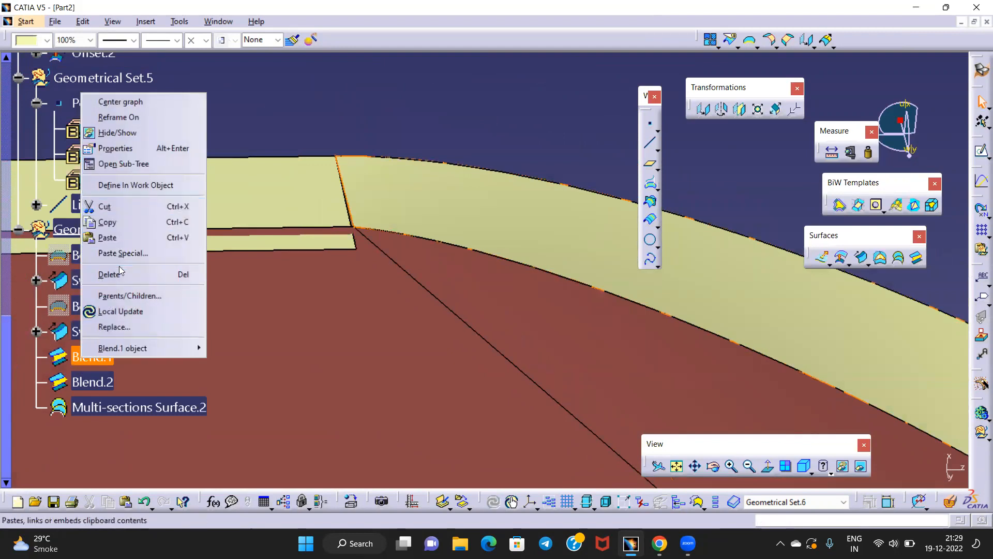
{"action": "left_click", "coordinate": [115, 274]}
{"action": "middle_click_drag", "start_coordinate": [331, 213], "coordinate": [337, 330]}
{"action": "middle_click_drag", "start_coordinate": [408, 332], "coordinate": [305, 181]}
{"action": "middle_click_drag", "start_coordinate": [363, 234], "coordinate": [373, 167]}
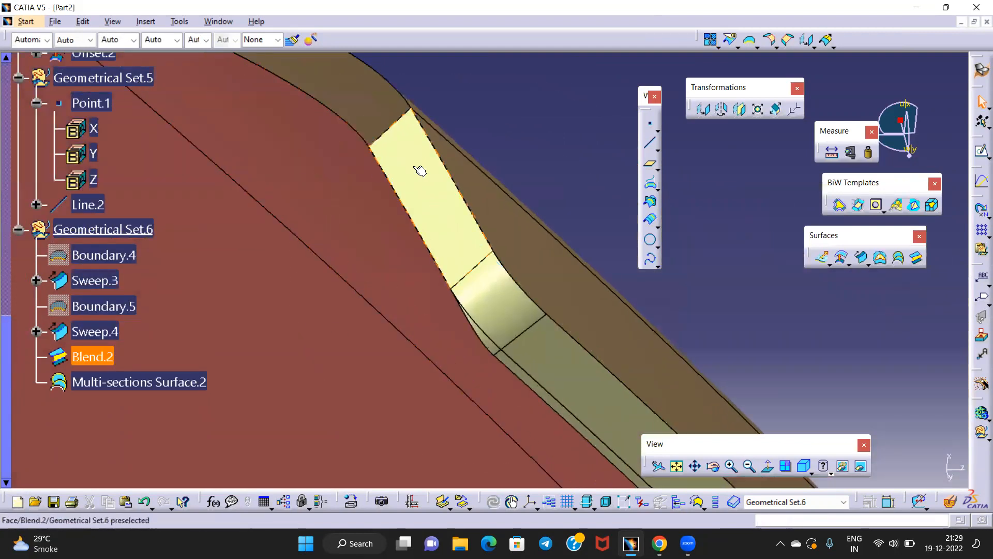
Delete Blend.2 together with its child Multi-sections Surface.2
{"action": "right_click", "coordinate": [93, 358]}
{"action": "left_click", "coordinate": [115, 270]}
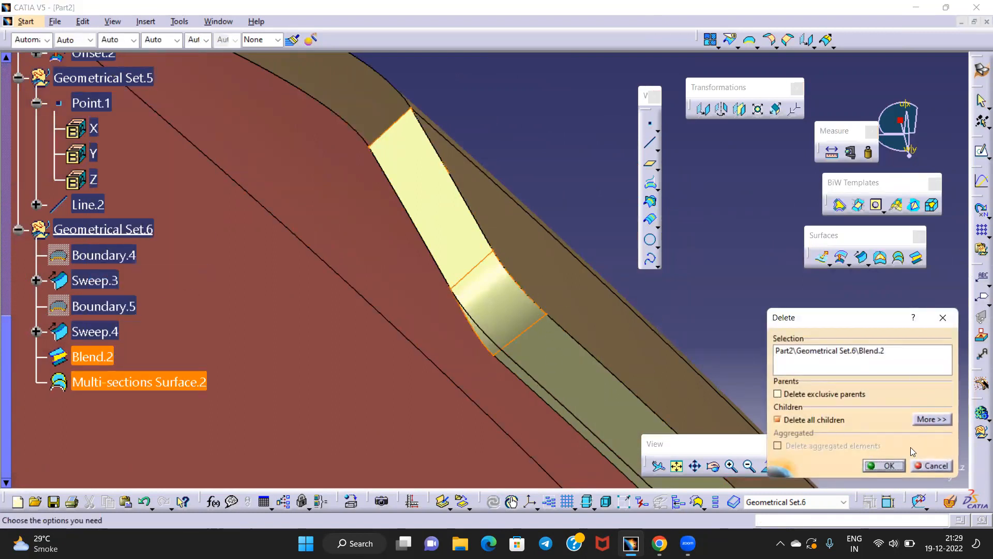
{"action": "left_click", "coordinate": [883, 465]}
{"action": "middle_click_drag", "start_coordinate": [511, 221], "coordinate": [464, 275]}
{"action": "middle_click_drag", "start_coordinate": [364, 205], "coordinate": [403, 249]}
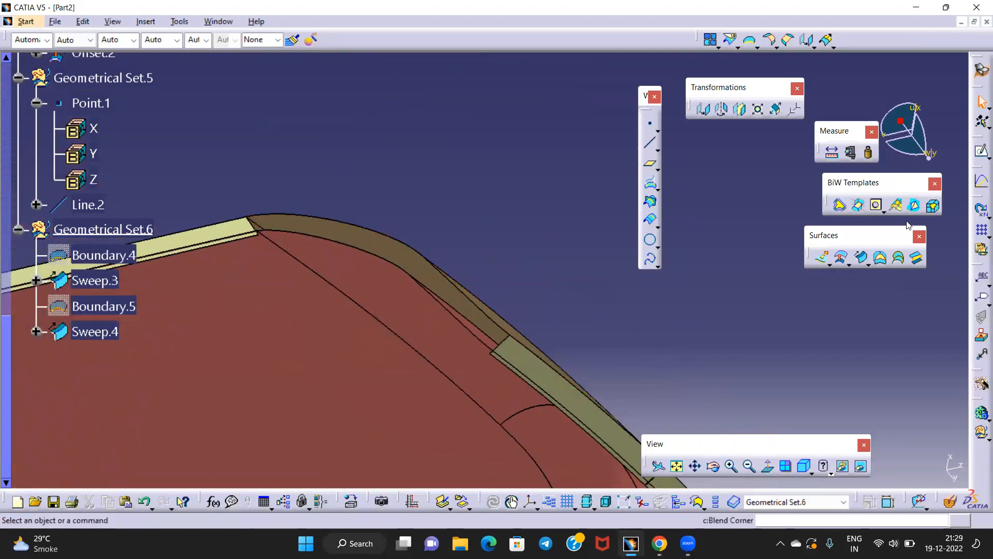
Create Boundary.6 along the Join.2 edge, limited by the Sweep.4 and Sweep.3 ends
{"action": "left_click", "coordinate": [751, 40]}
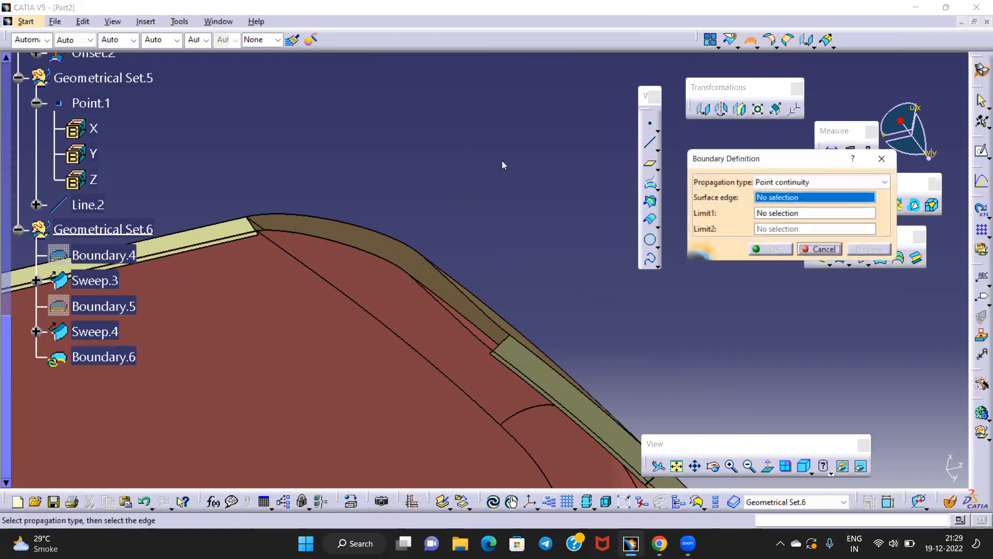
{"action": "left_click", "coordinate": [388, 232]}
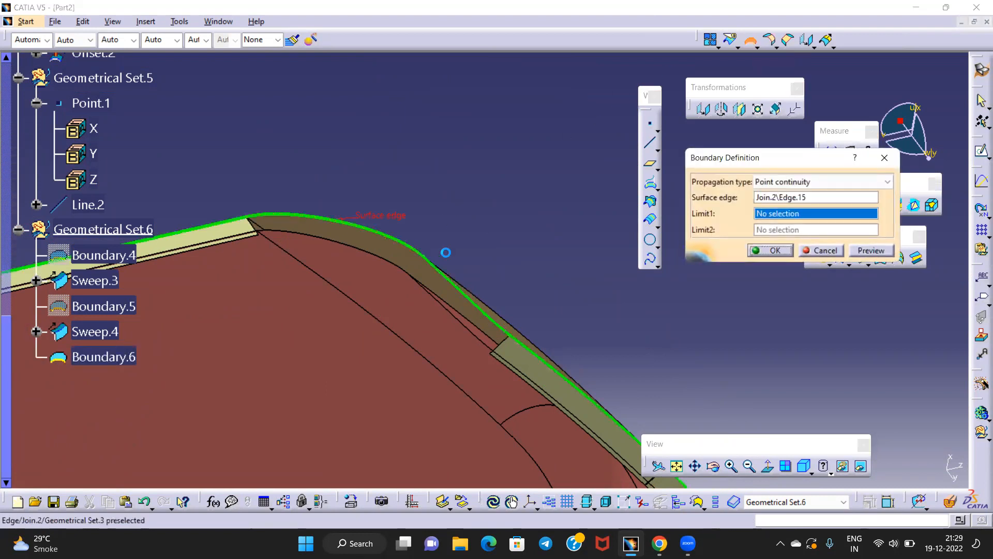
{"action": "left_click", "coordinate": [509, 344]}
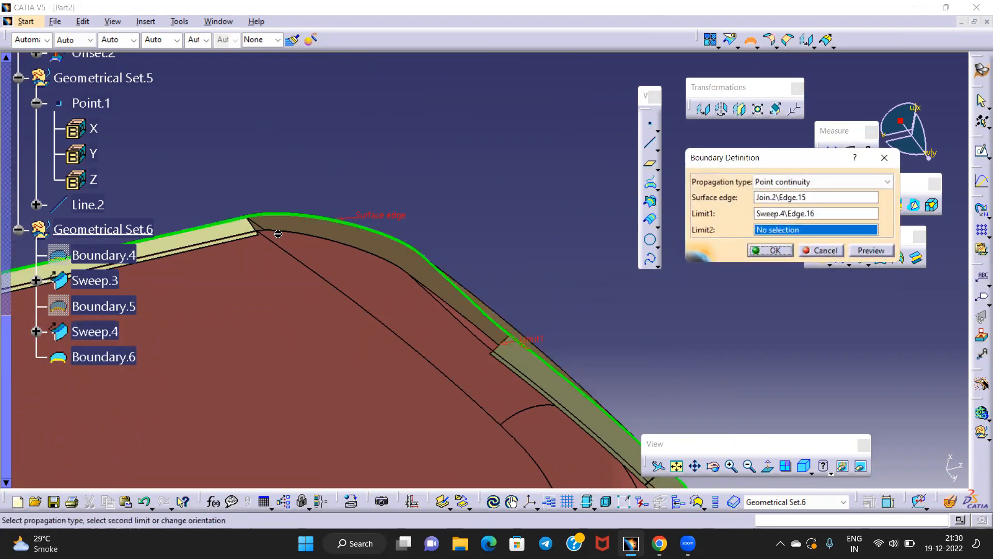
{"action": "left_click", "coordinate": [275, 229]}
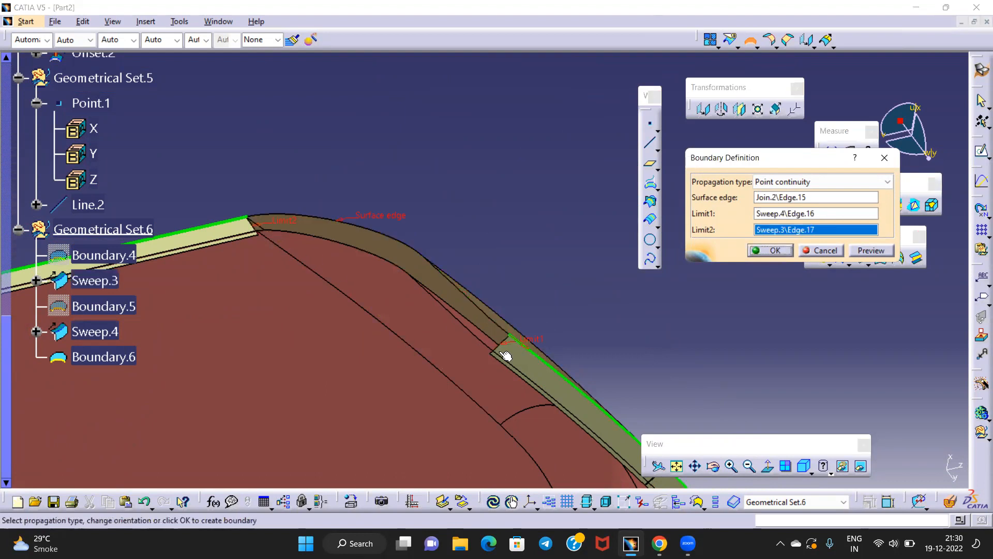
{"action": "left_click", "coordinate": [524, 349]}
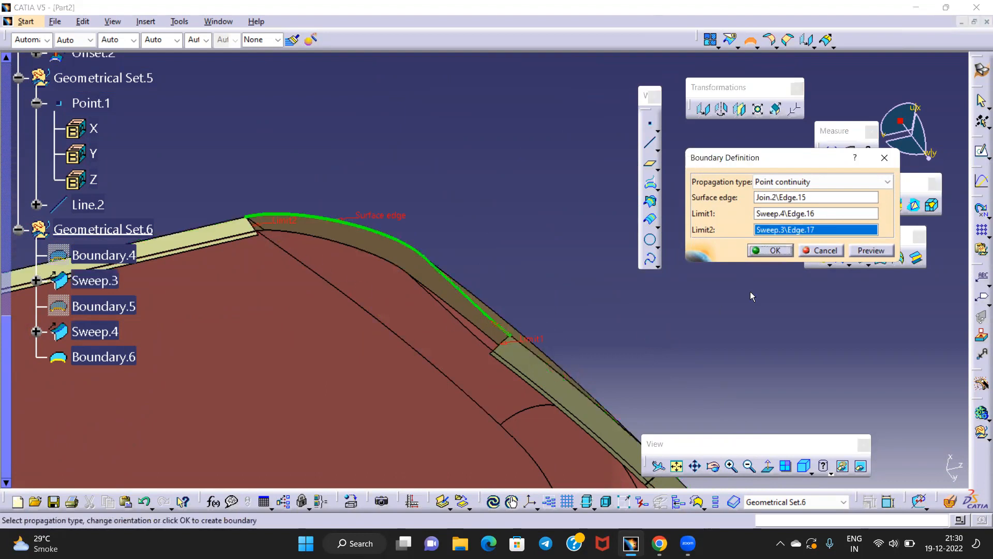
{"action": "left_click", "coordinate": [767, 251]}
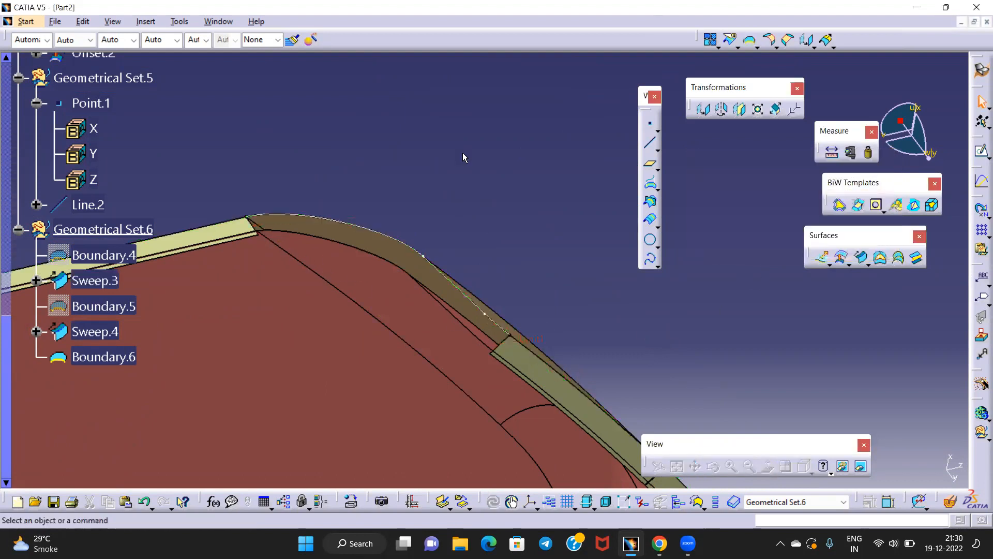
Loft a multi-section surface to Sweep.4's end edge, tangent to Sweep.4, guided by Boundary.6
{"action": "left_click", "coordinate": [913, 260]}
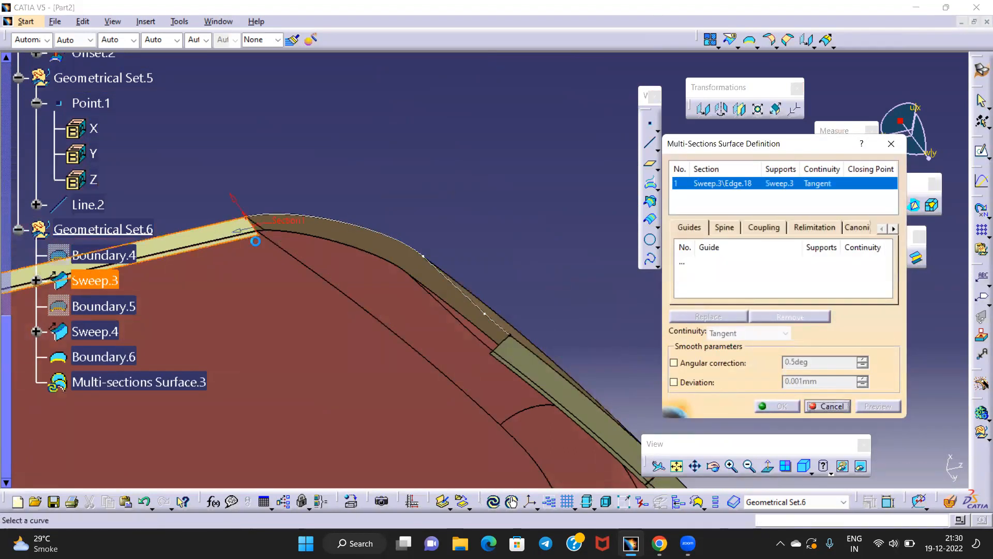
{"action": "left_click", "coordinate": [506, 344]}
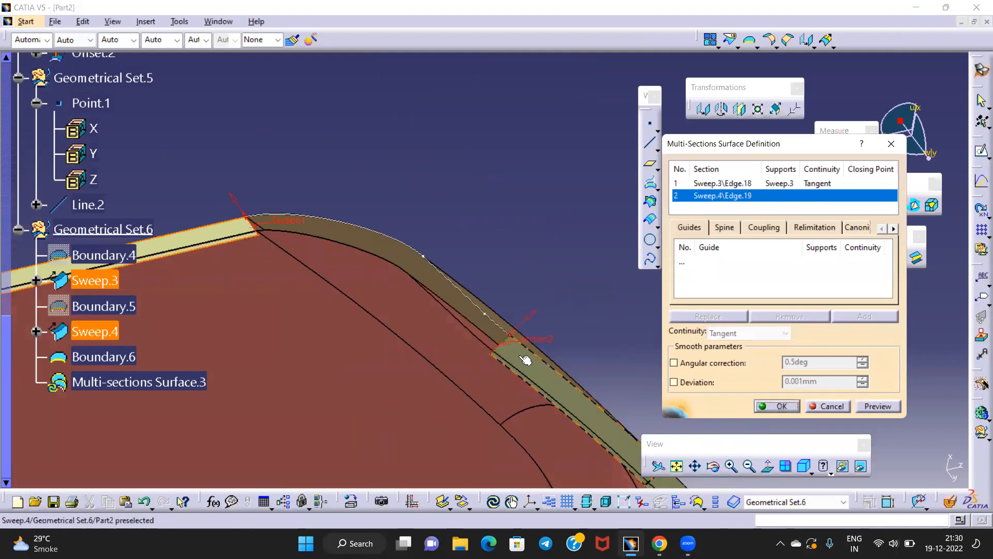
{"action": "left_click", "coordinate": [526, 361]}
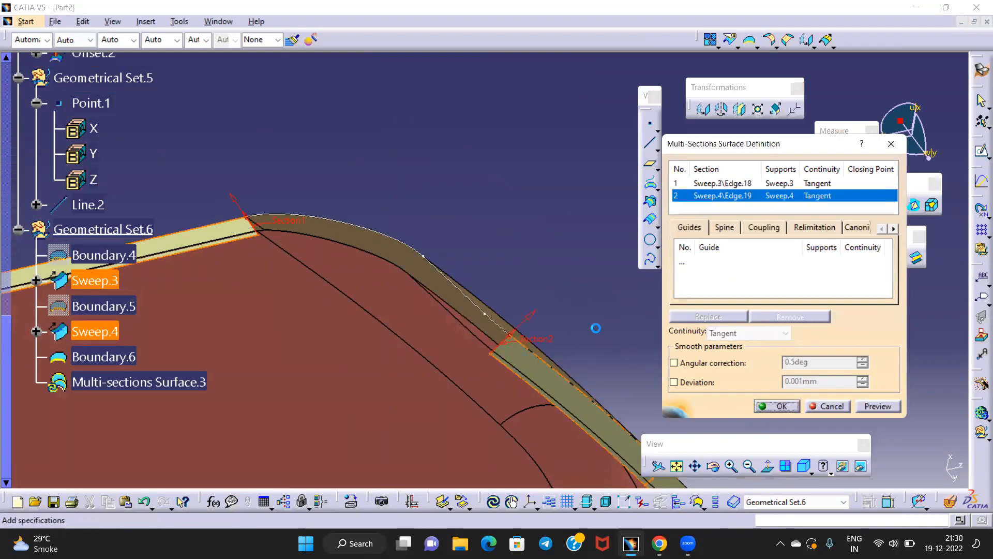
{"action": "left_click", "coordinate": [696, 264]}
{"action": "left_click", "coordinate": [448, 274]}
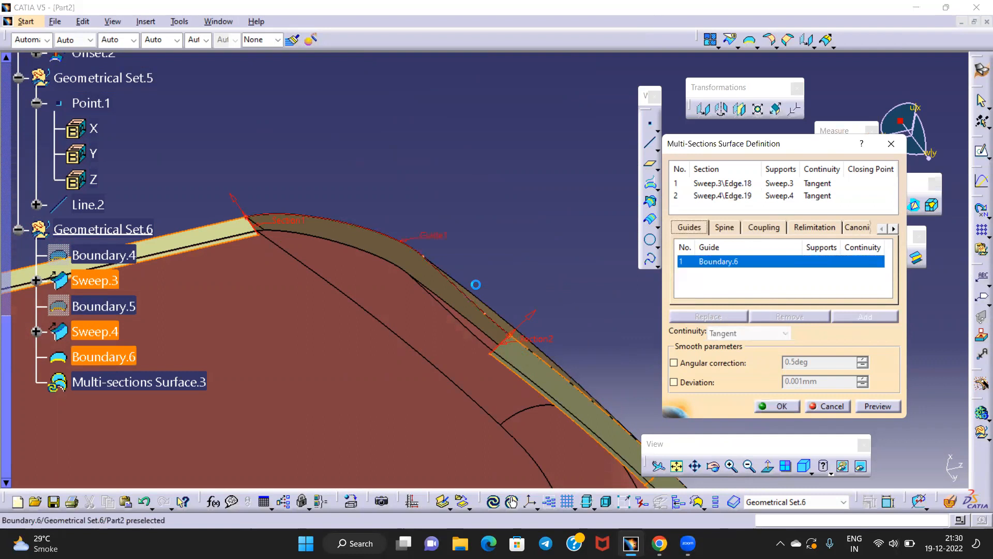
{"action": "left_click", "coordinate": [879, 406]}
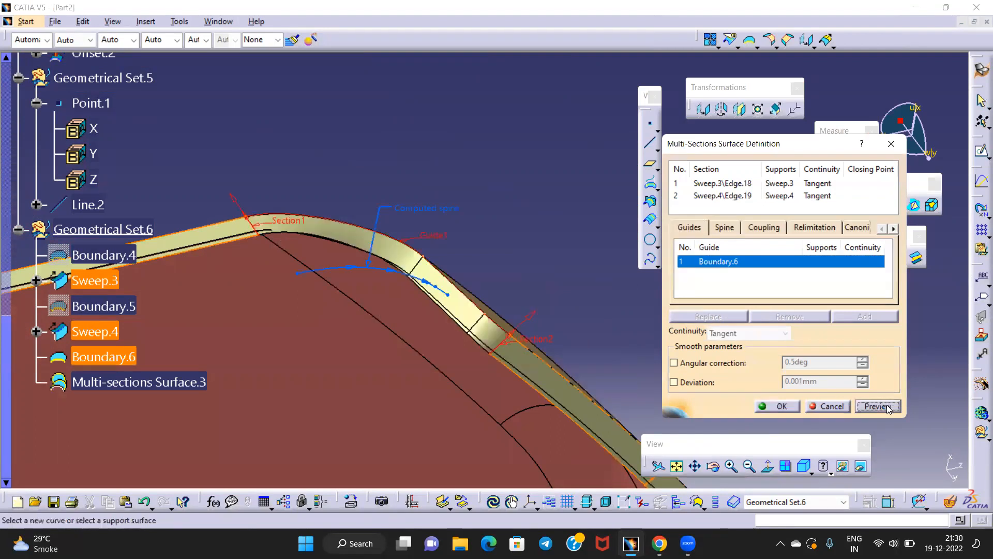
{"action": "left_click", "coordinate": [772, 406]}
{"action": "middle_click_drag", "start_coordinate": [399, 235], "coordinate": [472, 171]}
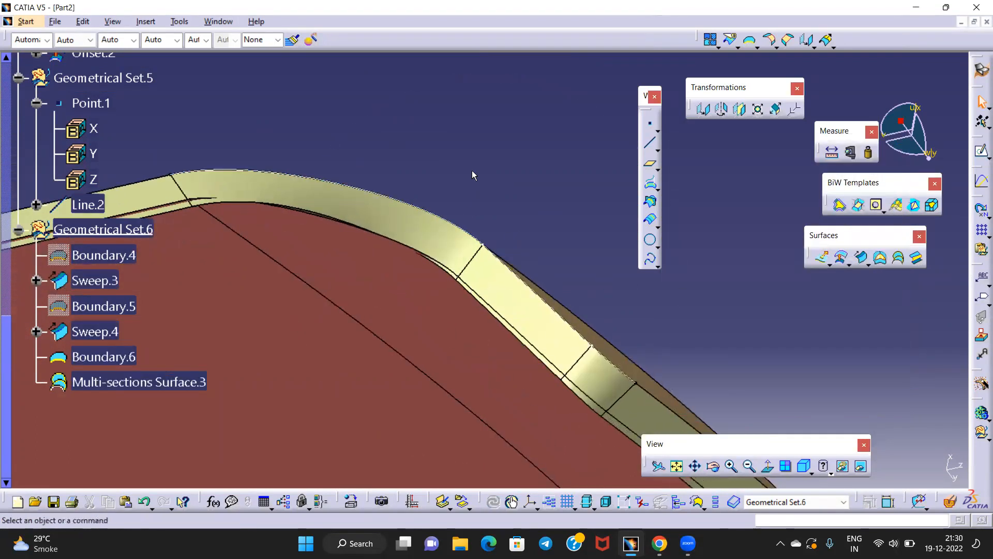
Hide Boundary.6, then join Multi-sections Surface.3, Sweep.3 and Sweep.4 at 0.01mm merging distance
{"action": "right_click", "coordinate": [419, 207]}
{"action": "left_click", "coordinate": [451, 245]}
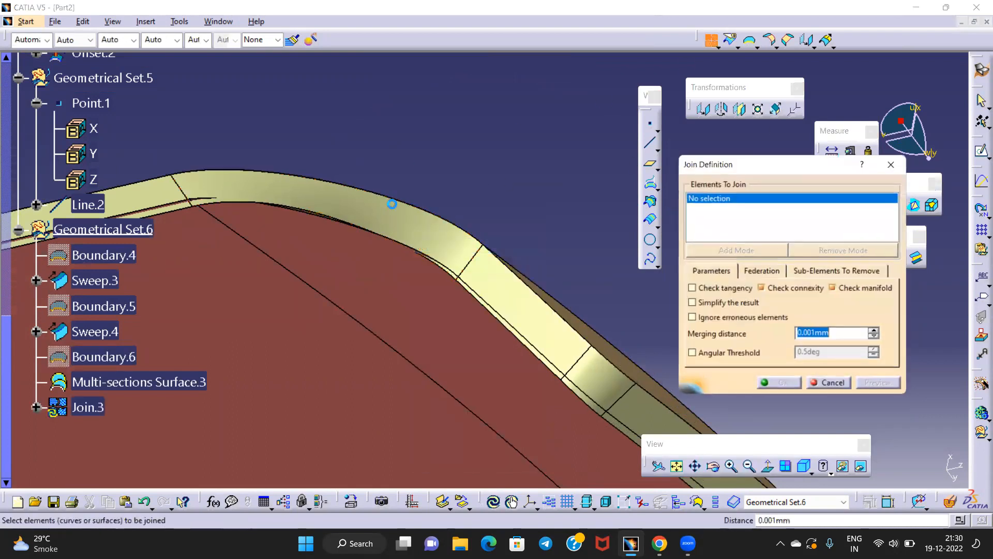
{"action": "left_click", "coordinate": [393, 205]}
{"action": "middle_click_drag", "start_coordinate": [368, 251], "coordinate": [386, 288]}
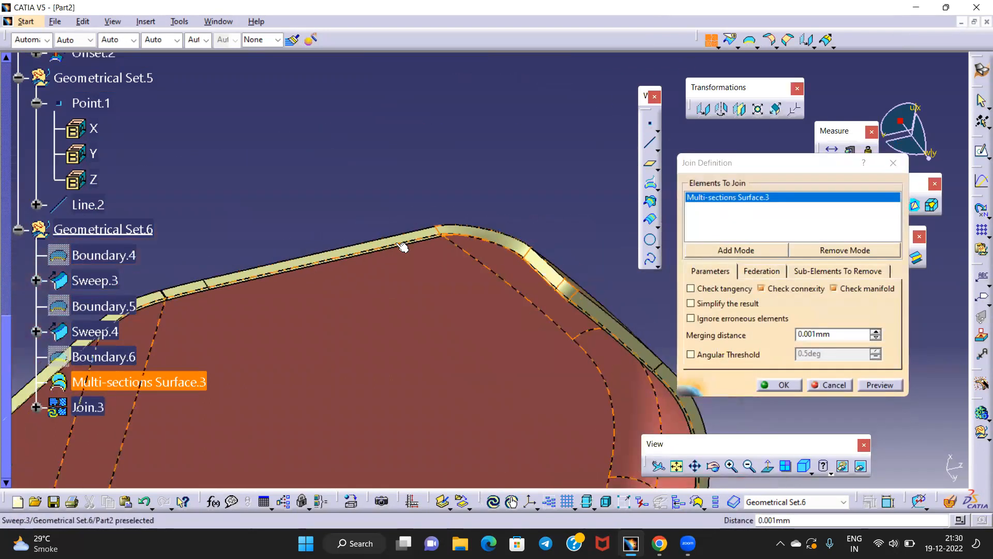
{"action": "middle_click_drag", "start_coordinate": [396, 243], "coordinate": [398, 187]}
{"action": "left_click", "coordinate": [366, 195]}
{"action": "middle_click_drag", "start_coordinate": [468, 249], "coordinate": [311, 179]}
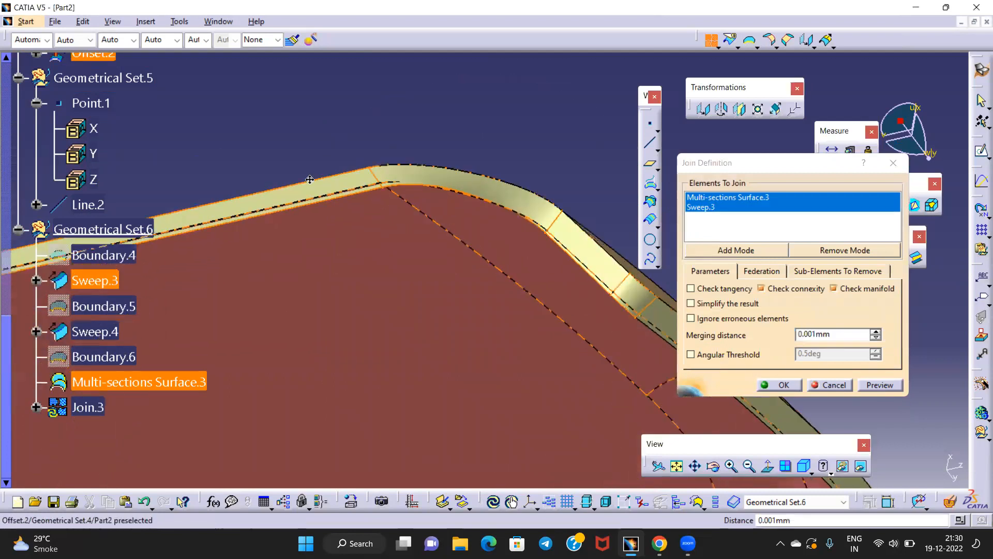
{"action": "left_click", "coordinate": [504, 249]}
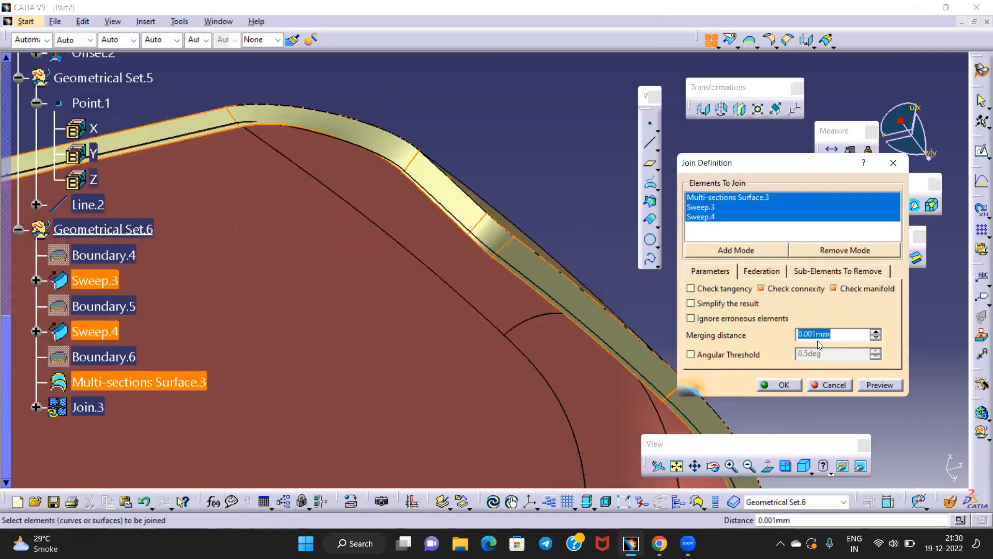
{"action": "key", "text": "BackSpace"}
{"action": "left_click", "coordinate": [769, 386]}
{"action": "middle_click_drag", "start_coordinate": [472, 138], "coordinate": [445, 265]}
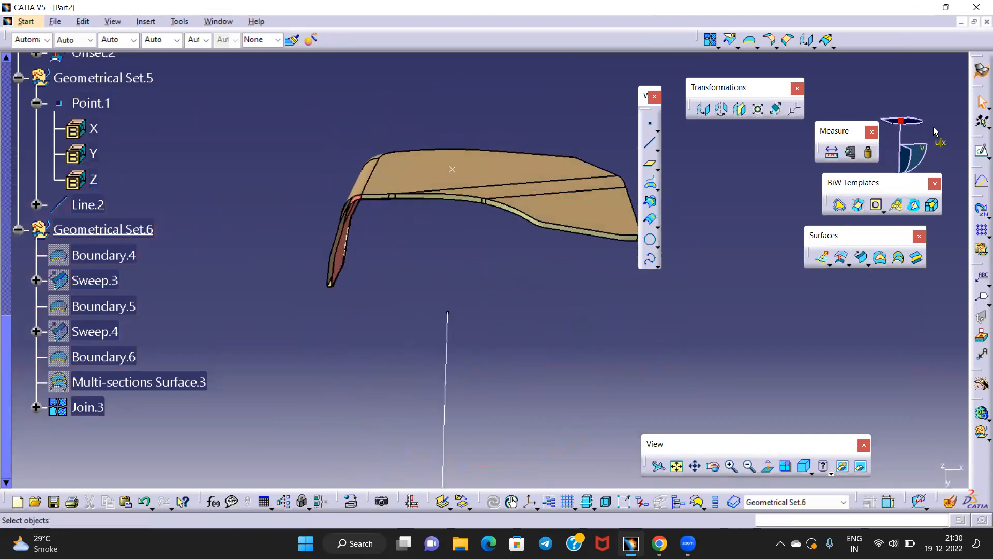
Switch to Part Design and start a draft analysis directed along the vertical line
{"action": "left_click", "coordinate": [982, 70]}
{"action": "left_click", "coordinate": [830, 354]}
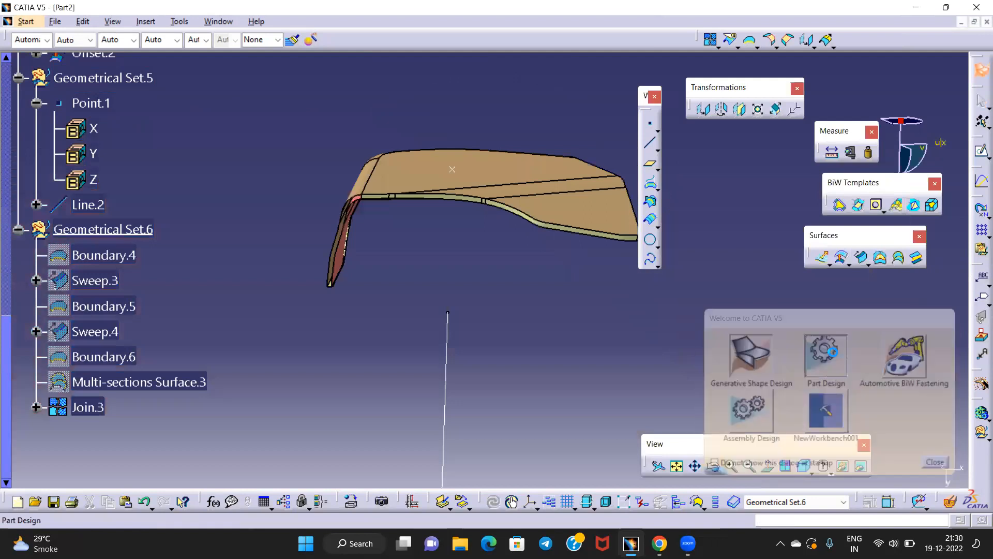
{"action": "left_click", "coordinate": [722, 281]}
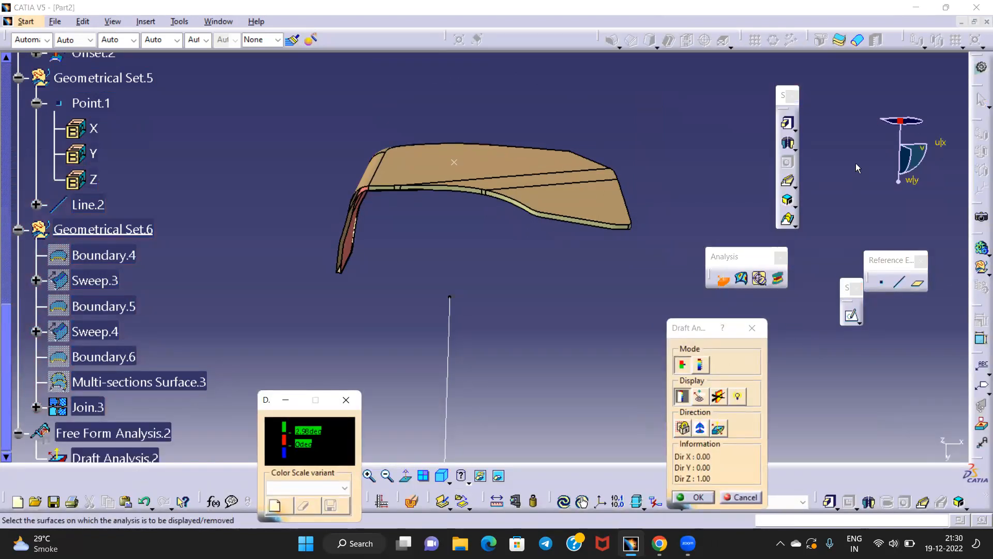
{"action": "left_click_drag", "start_coordinate": [900, 121], "coordinate": [448, 383]}
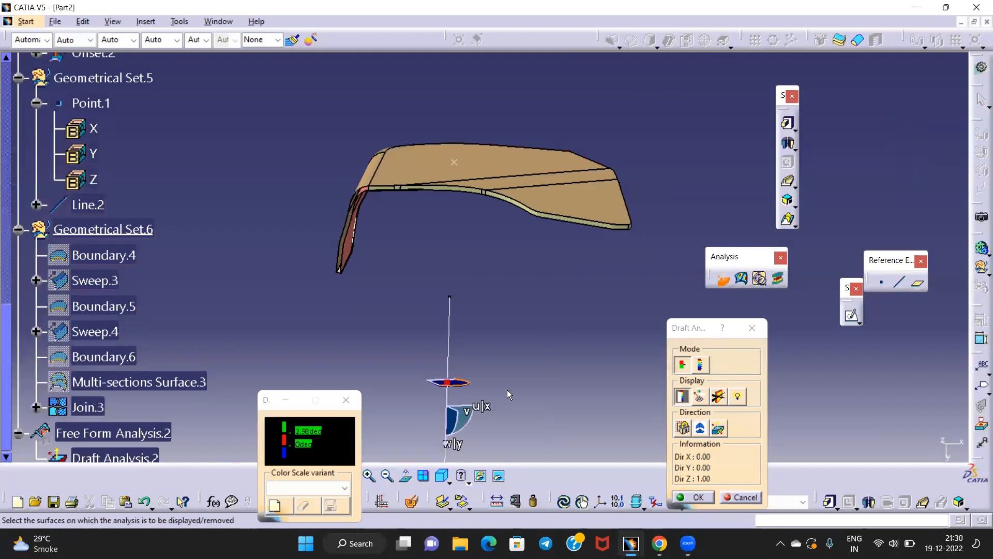
{"action": "left_click", "coordinate": [702, 427]}
{"action": "left_click", "coordinate": [449, 384]}
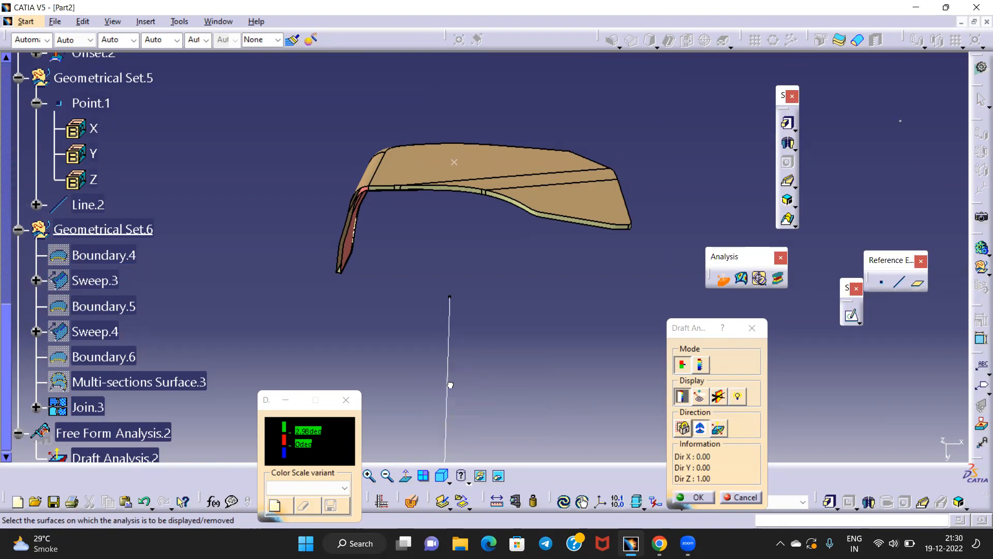
{"action": "left_click", "coordinate": [447, 391]}
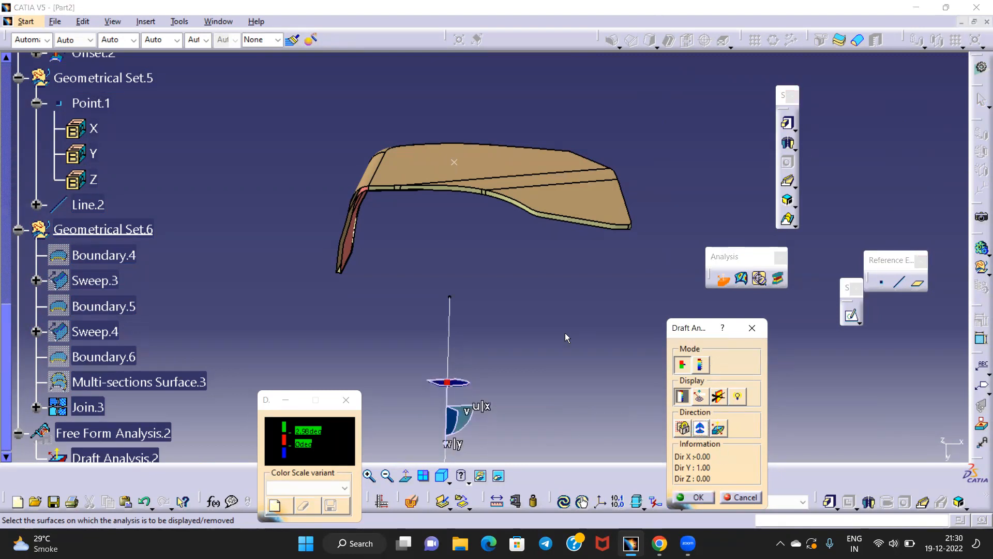
Apply the draft analysis to Join.3, invert its direction, then close the analysis
{"action": "left_click", "coordinate": [87, 407]}
{"action": "middle_click_drag", "start_coordinate": [497, 171], "coordinate": [411, 212]}
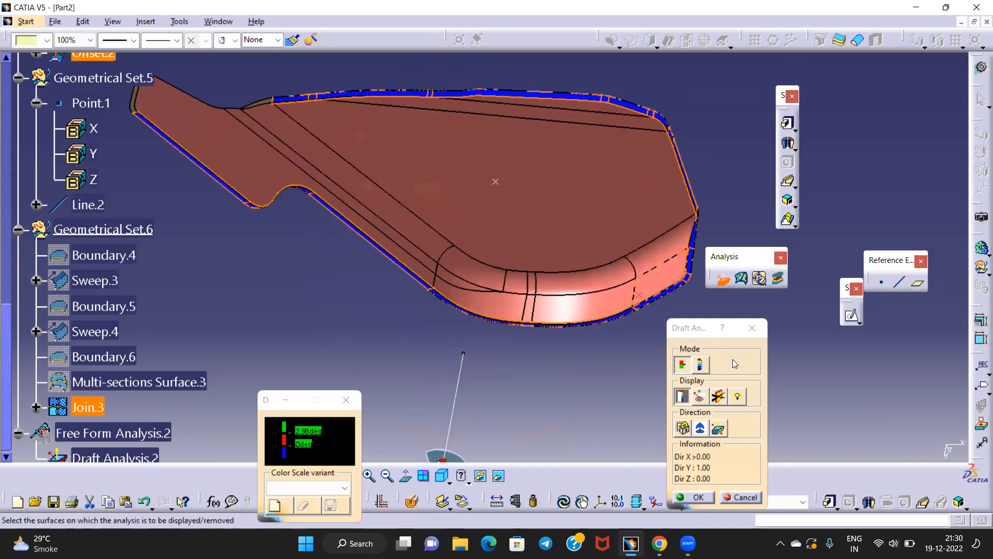
{"action": "left_click", "coordinate": [721, 432]}
{"action": "middle_click_drag", "start_coordinate": [499, 221], "coordinate": [621, 271]}
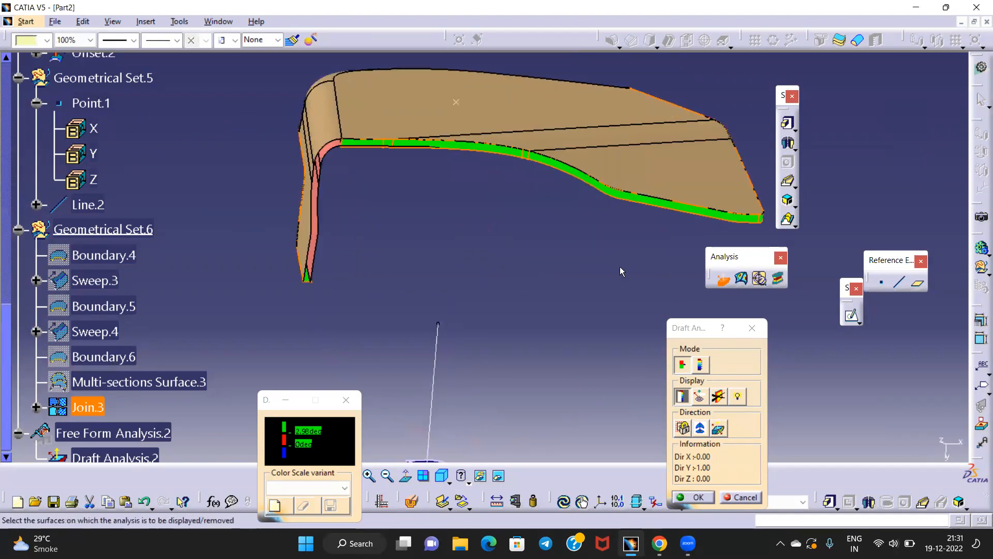
{"action": "left_click", "coordinate": [753, 331]}
{"action": "middle_click_drag", "start_coordinate": [508, 257], "coordinate": [462, 261]}
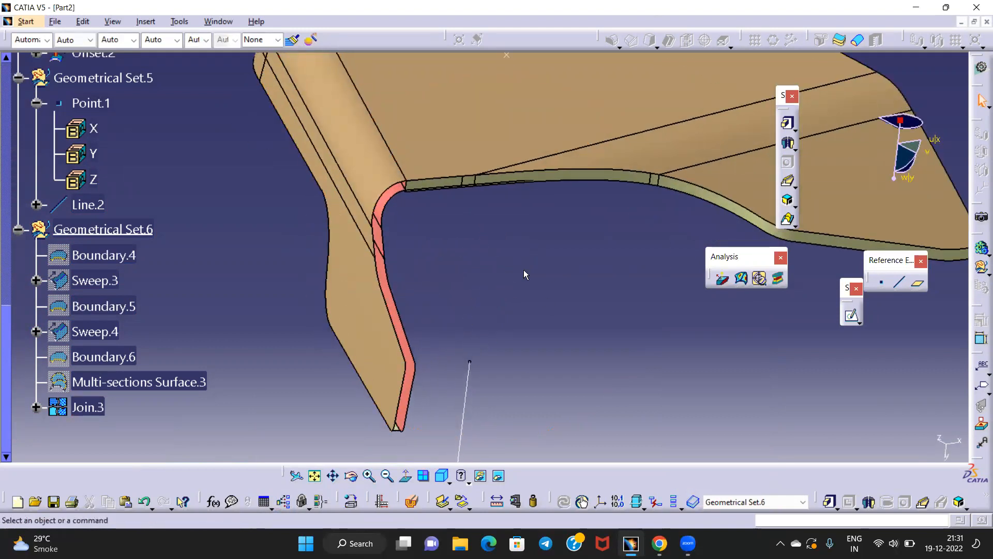
Select Line.2, set a normal view, then reorient to show the top face
{"action": "middle_click_drag", "start_coordinate": [395, 250], "coordinate": [526, 355]}
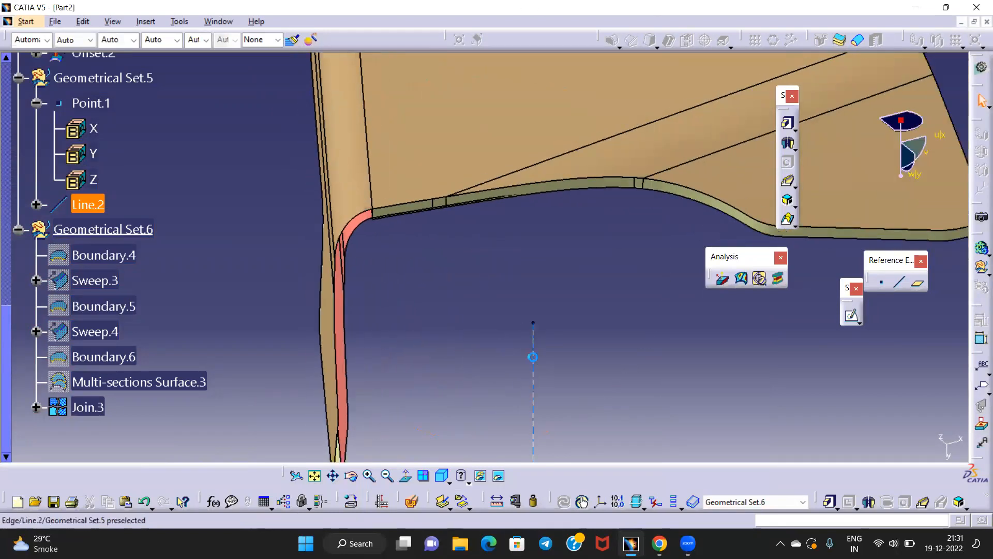
{"action": "left_click", "coordinate": [533, 359]}
{"action": "left_click", "coordinate": [408, 478]}
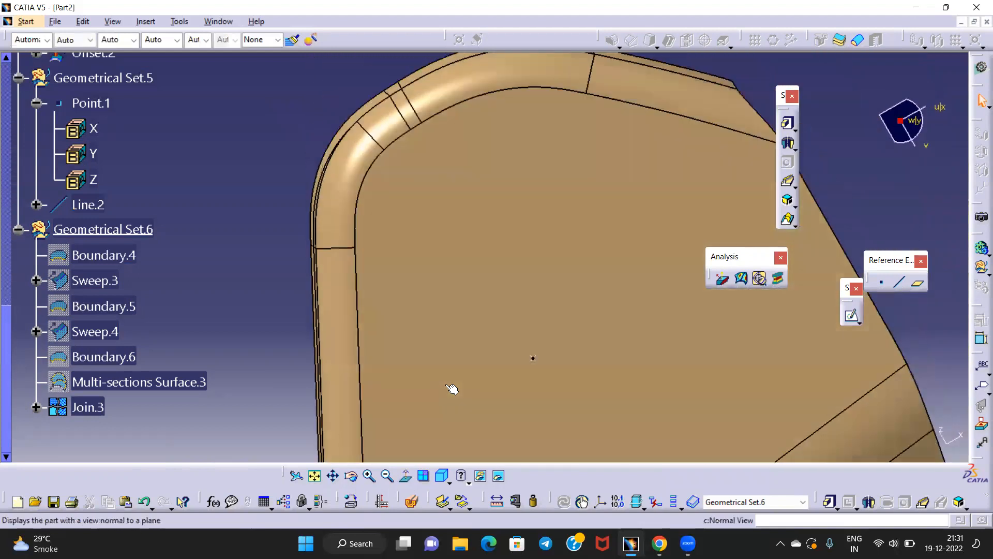
{"action": "middle_click_drag", "start_coordinate": [514, 260], "coordinate": [534, 186]}
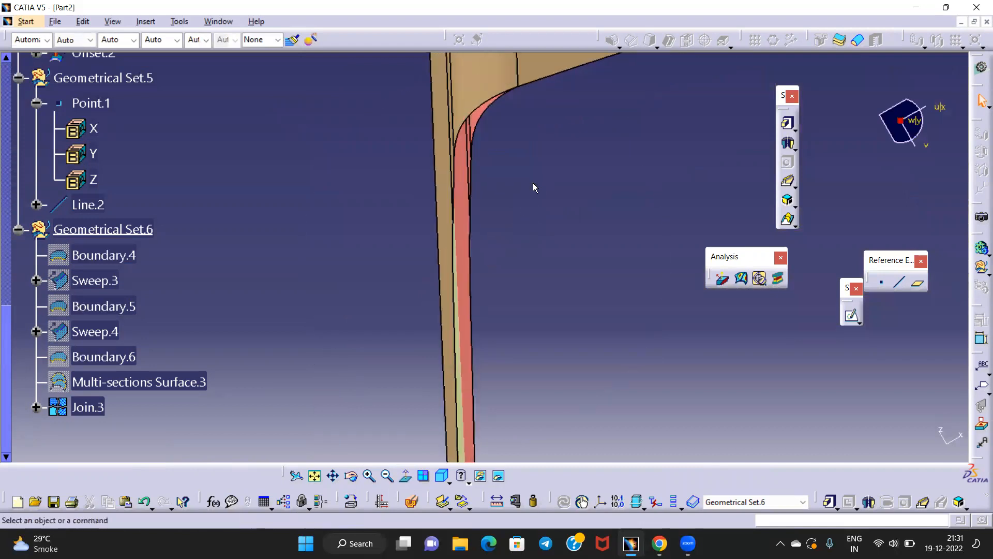
{"action": "middle_click_drag", "start_coordinate": [513, 103], "coordinate": [484, 238]}
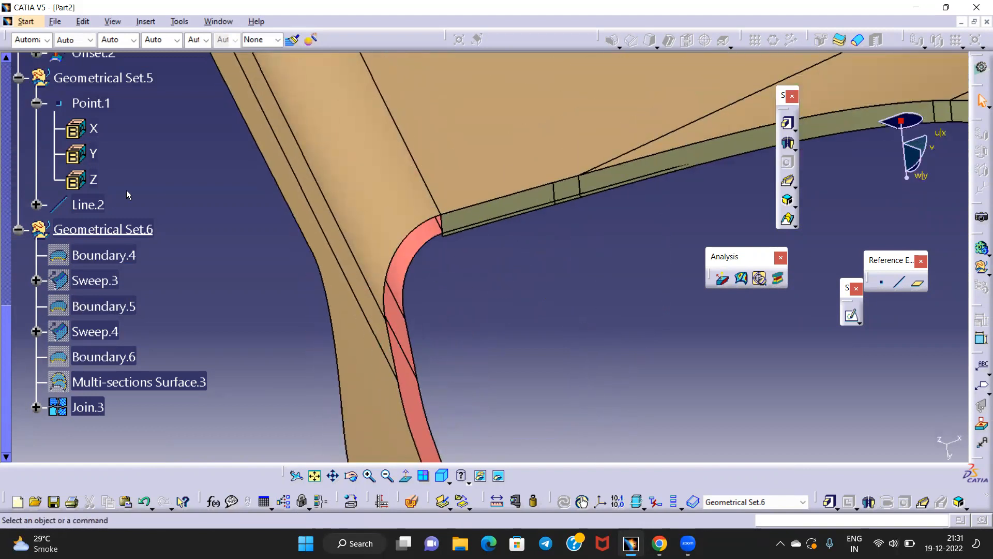
Define Geometrical Set.6 as the work object and bring up the workbench chooser
{"action": "left_click", "coordinate": [103, 230]}
{"action": "right_click", "coordinate": [87, 229]}
{"action": "left_click", "coordinate": [140, 317]}
{"action": "left_click", "coordinate": [981, 69]}
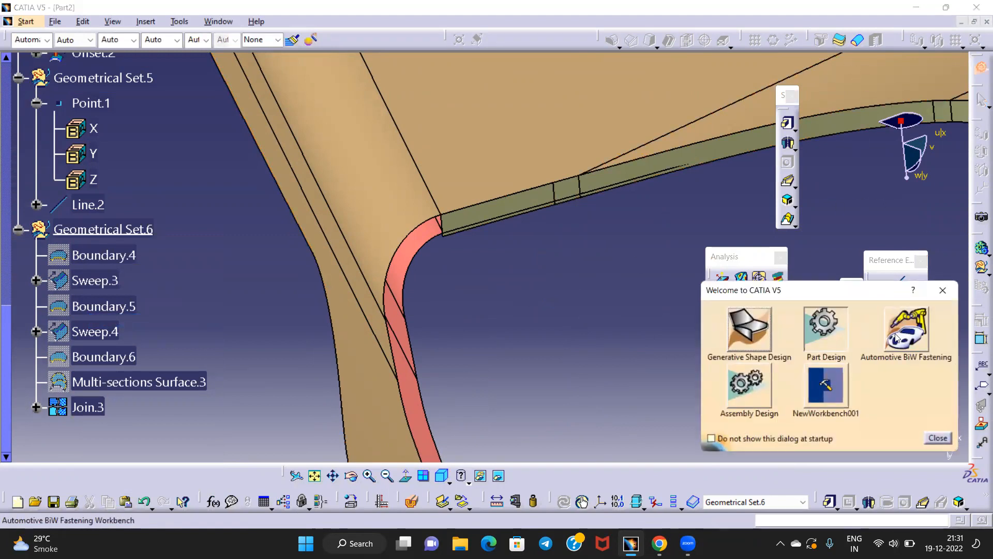
In Generative Shape Design, start a sweep guided by the corner edge with Line.2 as draft direction
{"action": "left_click", "coordinate": [748, 335]}
{"action": "middle_click_drag", "start_coordinate": [548, 245], "coordinate": [537, 273]}
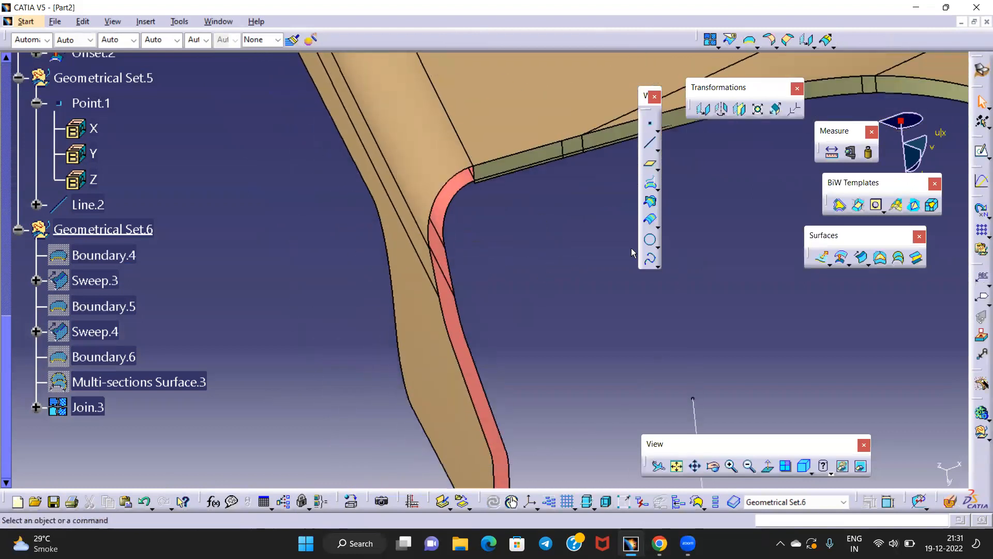
{"action": "left_click", "coordinate": [862, 262]}
{"action": "mouse_move", "coordinate": [534, 240]}
{"action": "middle_mouse_down"}
{"action": "mouse_move", "coordinate": [528, 279]}
{"action": "mouse_move", "coordinate": [533, 248]}
{"action": "middle_mouse_up"}
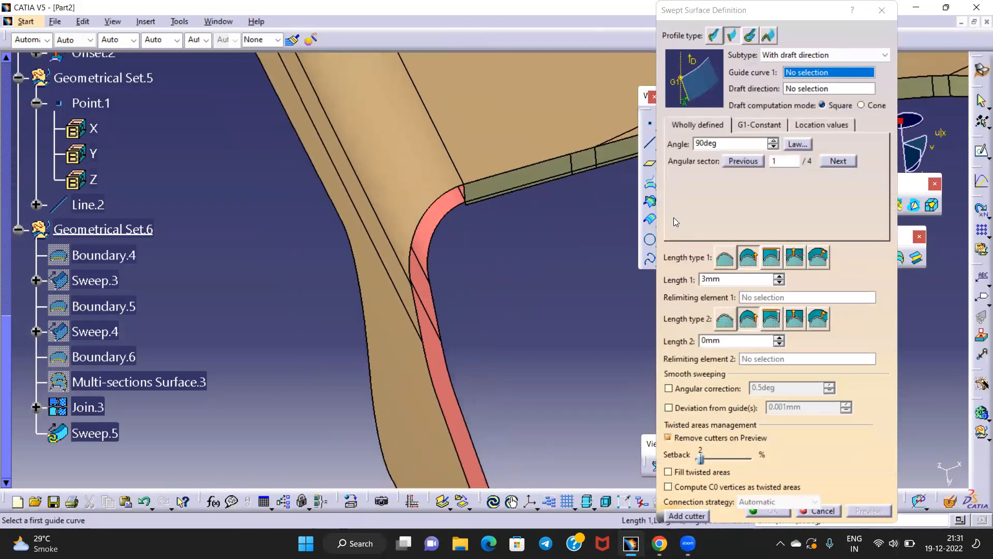
{"action": "left_click", "coordinate": [448, 199]}
{"action": "middle_click_drag", "start_coordinate": [436, 284], "coordinate": [593, 377]}
{"action": "left_click", "coordinate": [578, 386]}
{"action": "middle_click_drag", "start_coordinate": [511, 341], "coordinate": [533, 293], "text": "ctrl"}
Give angular sector 3 a 3deg draft with 3mm length and create Sweep.5
{"action": "left_click_drag", "start_coordinate": [732, 144], "coordinate": [667, 145]}
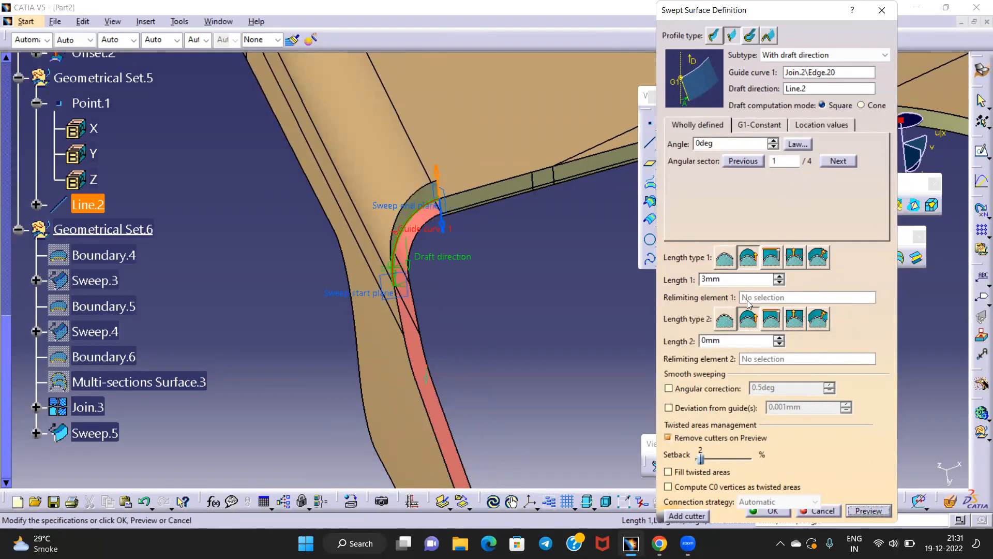
{"action": "left_click", "coordinate": [442, 228]}
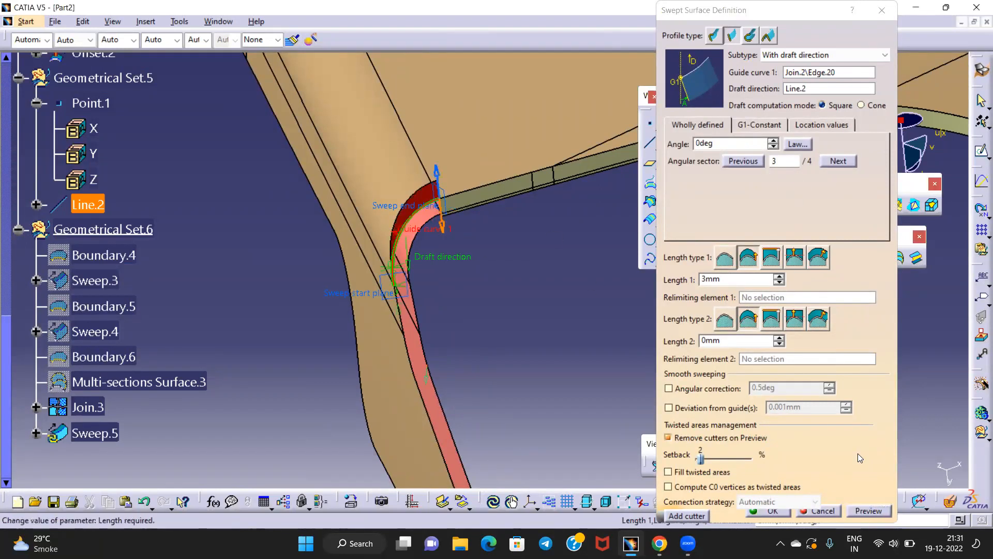
{"action": "left_click", "coordinate": [868, 511]}
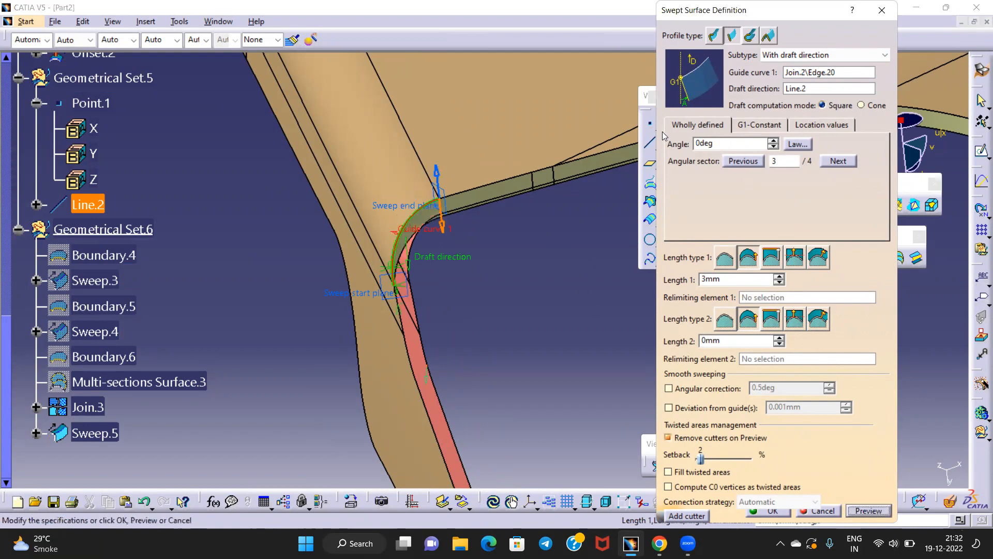
{"action": "double_click", "coordinate": [718, 145]}
{"action": "middle_click_drag", "start_coordinate": [551, 288], "coordinate": [451, 185]}
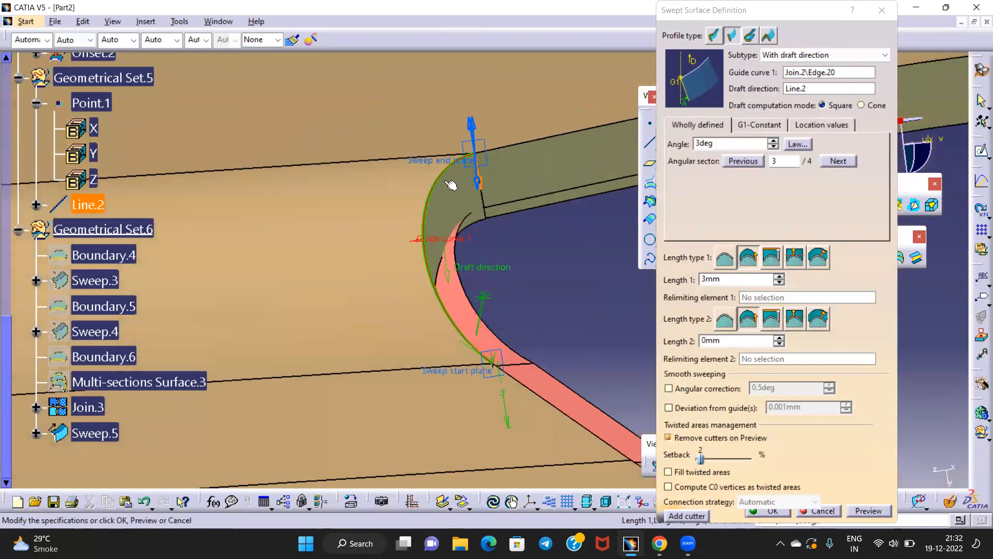
{"action": "left_click", "coordinate": [758, 509]}
Inspect the new Sweep.5 from several angles, then select Line.2
{"action": "middle_click_drag", "start_coordinate": [594, 299], "coordinate": [440, 276]}
{"action": "middle_click_drag", "start_coordinate": [500, 268], "coordinate": [485, 340]}
{"action": "left_click", "coordinate": [578, 312]}
{"action": "middle_click_drag", "start_coordinate": [394, 281], "coordinate": [476, 253]}
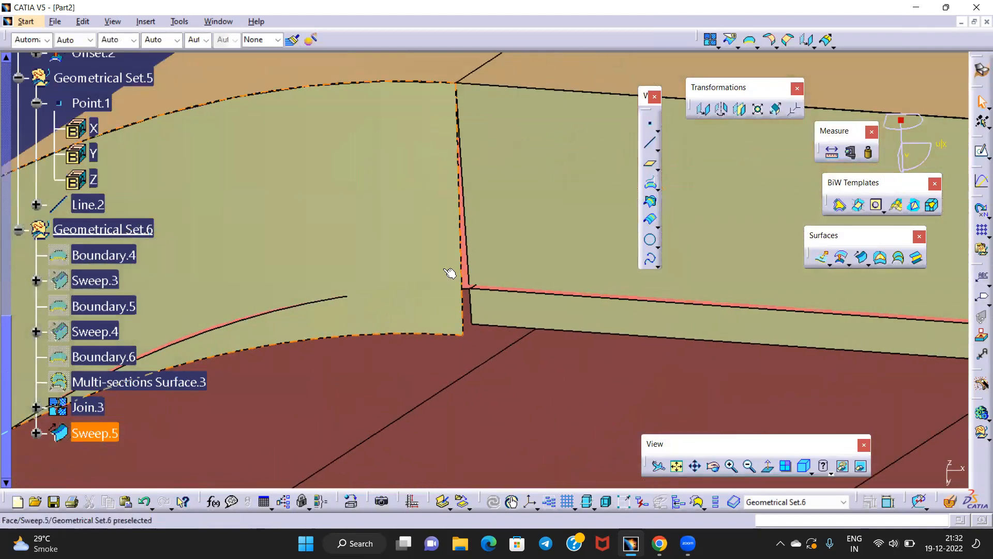
{"action": "middle_click_drag", "start_coordinate": [429, 226], "coordinate": [471, 360]}
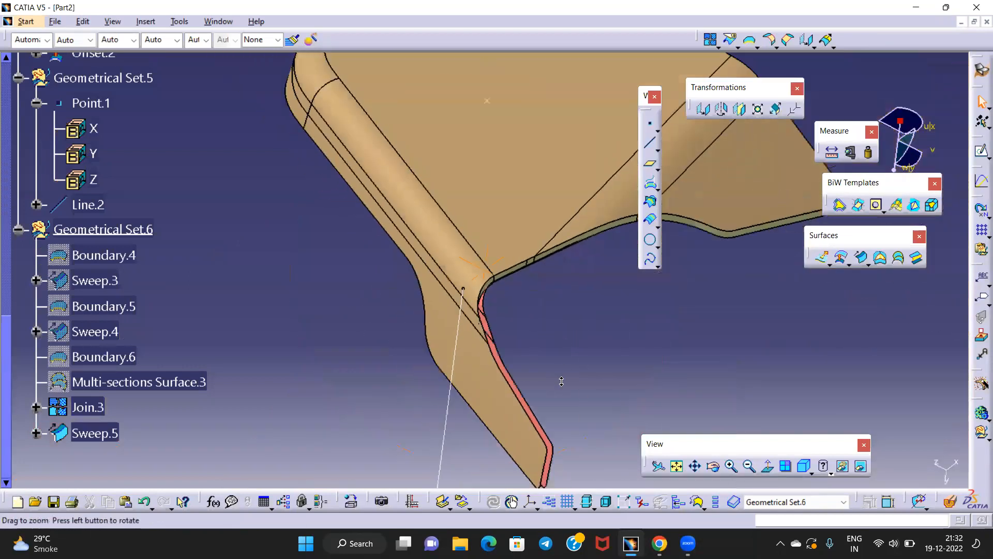
{"action": "left_click", "coordinate": [462, 369]}
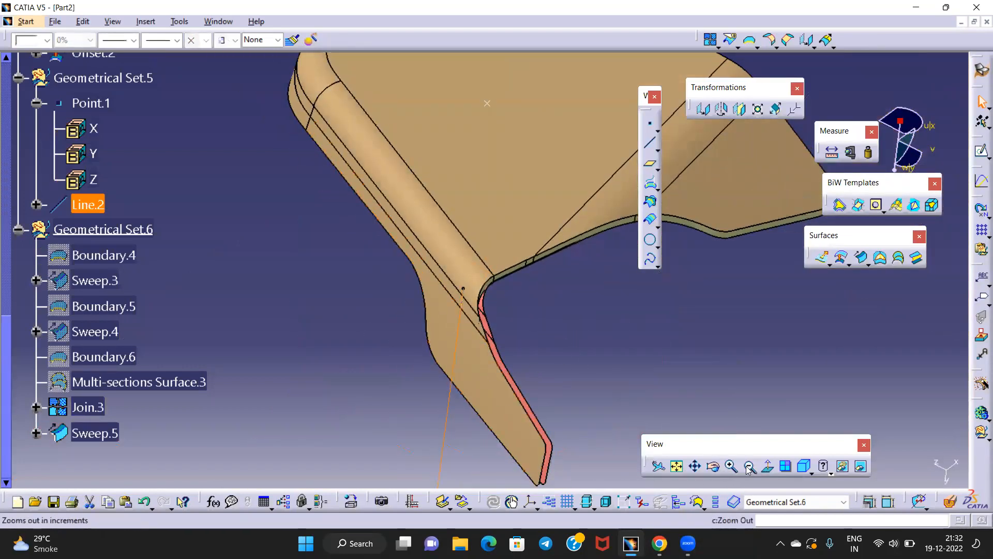
{"action": "middle_click_drag", "start_coordinate": [492, 452], "coordinate": [523, 139]}
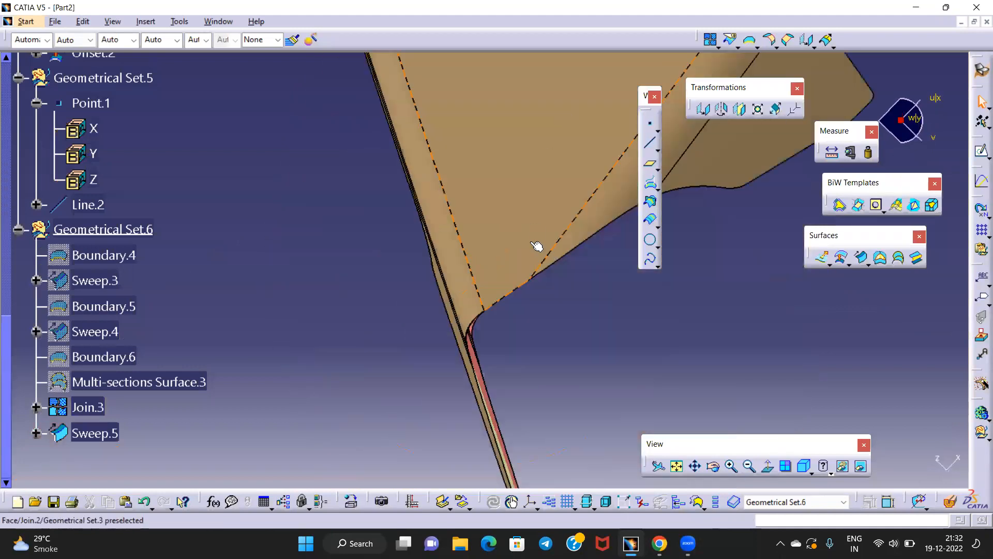
{"action": "middle_click_drag", "start_coordinate": [537, 246], "coordinate": [523, 105]}
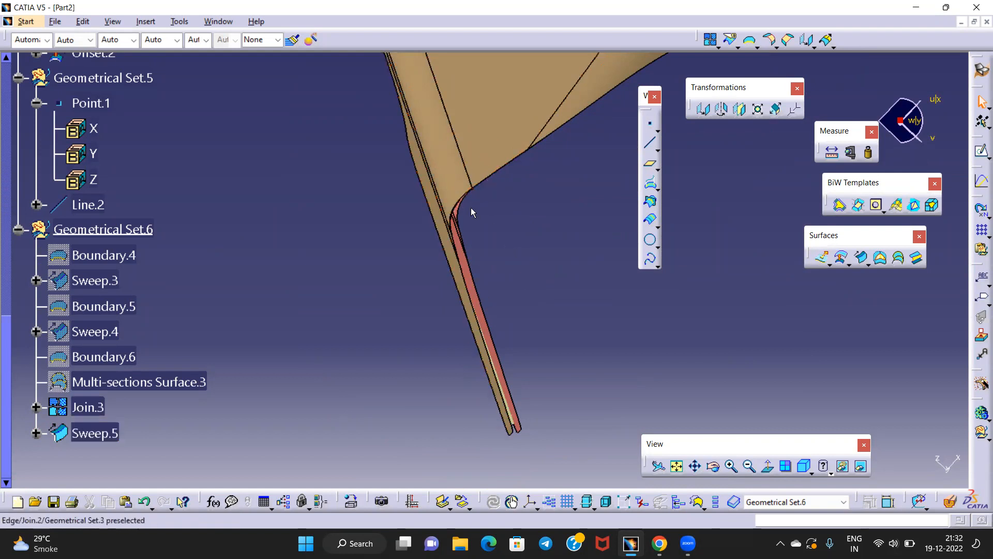
{"action": "middle_click_drag", "start_coordinate": [482, 265], "coordinate": [507, 297]}
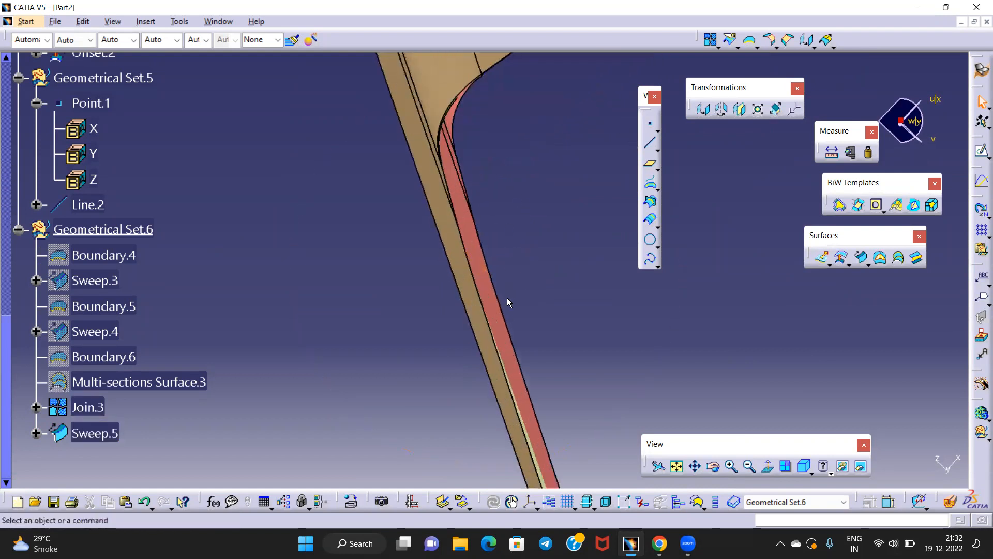
{"action": "left_click", "coordinate": [512, 324]}
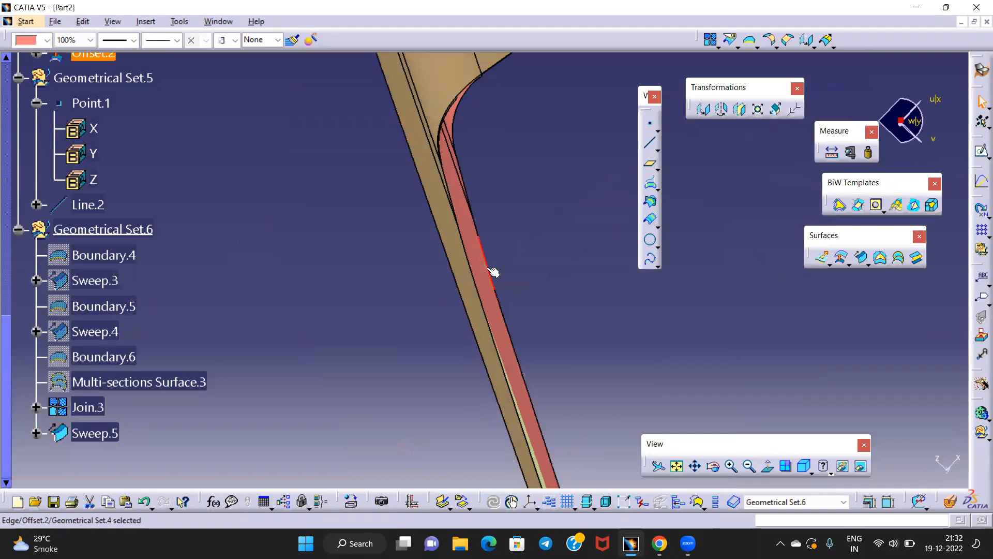
{"action": "left_click", "coordinate": [512, 231]}
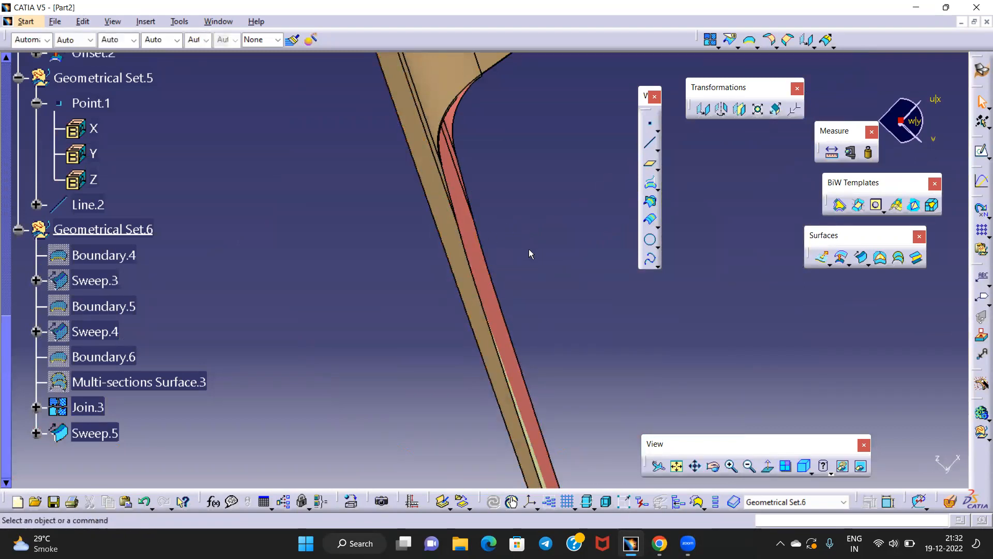
{"action": "left_click", "coordinate": [503, 299]}
{"action": "middle_click_drag", "start_coordinate": [487, 129], "coordinate": [504, 209]}
{"action": "left_click", "coordinate": [494, 322]}
{"action": "middle_click_drag", "start_coordinate": [286, 227], "coordinate": [538, 305]}
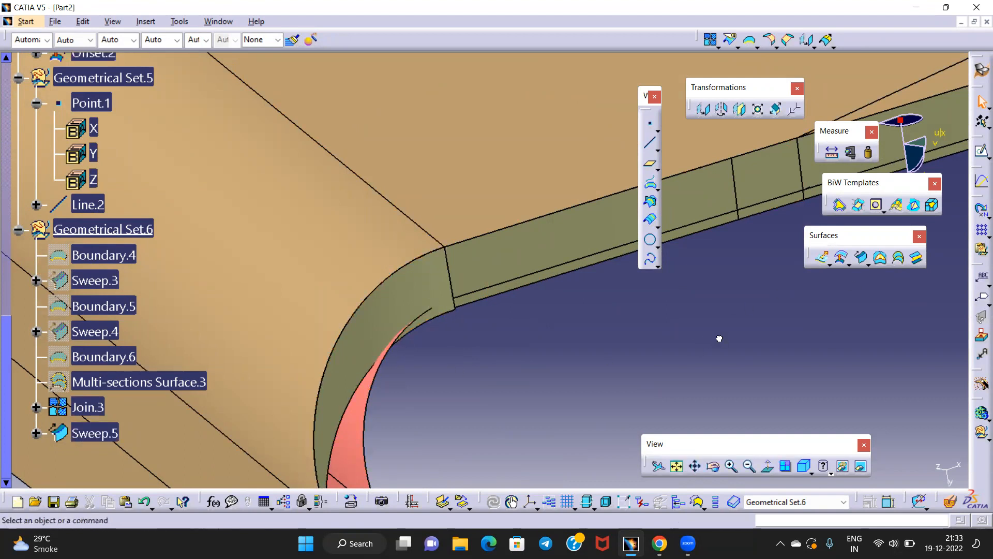
{"action": "left_click", "coordinate": [659, 267]}
Create Isoparameter.1, an isoparametric curve across Sweep.5 at the picked point
{"action": "left_click", "coordinate": [768, 281]}
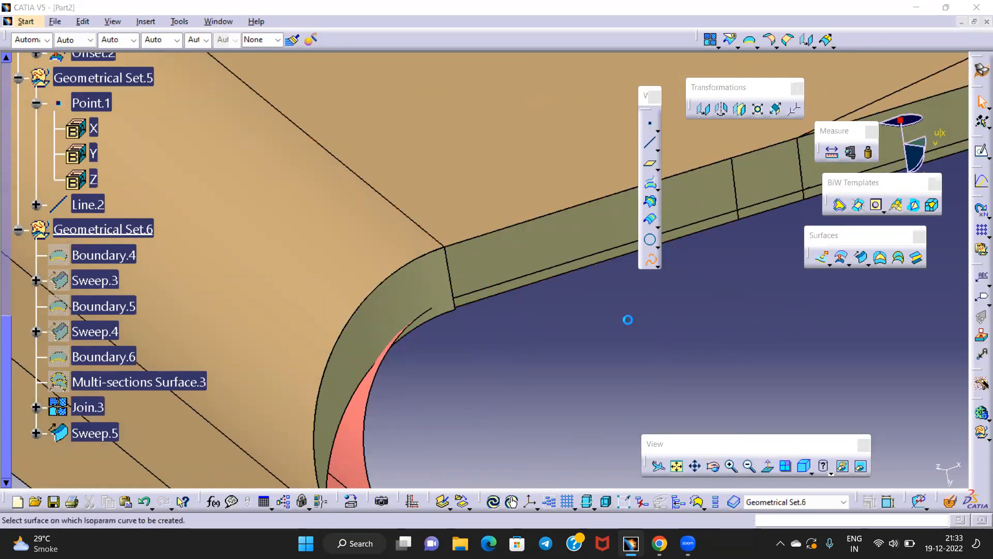
{"action": "mouse_move", "coordinate": [517, 332]}
{"action": "middle_mouse_down"}
{"action": "mouse_move", "coordinate": [572, 326]}
{"action": "mouse_move", "coordinate": [577, 295]}
{"action": "middle_mouse_up"}
{"action": "left_click", "coordinate": [517, 299]}
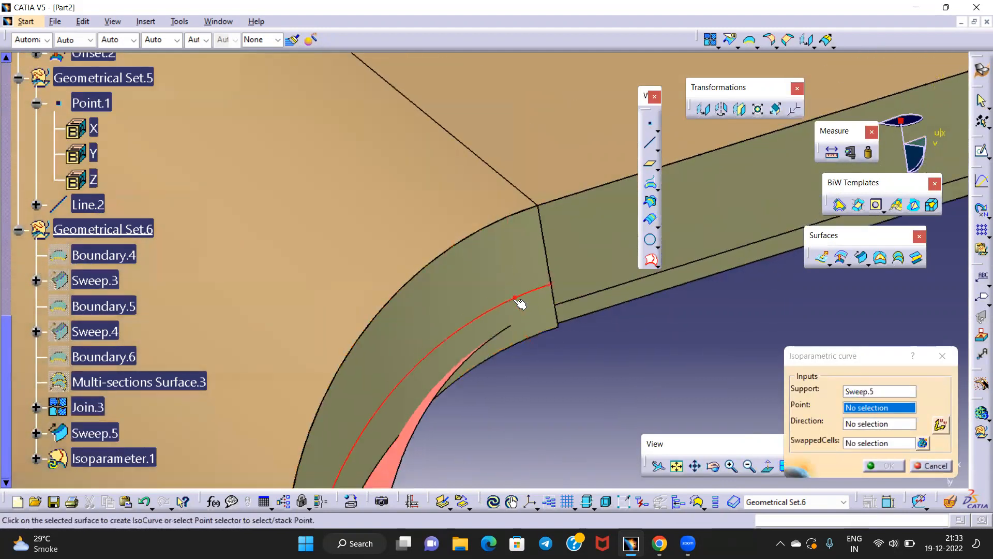
{"action": "left_click", "coordinate": [511, 325]}
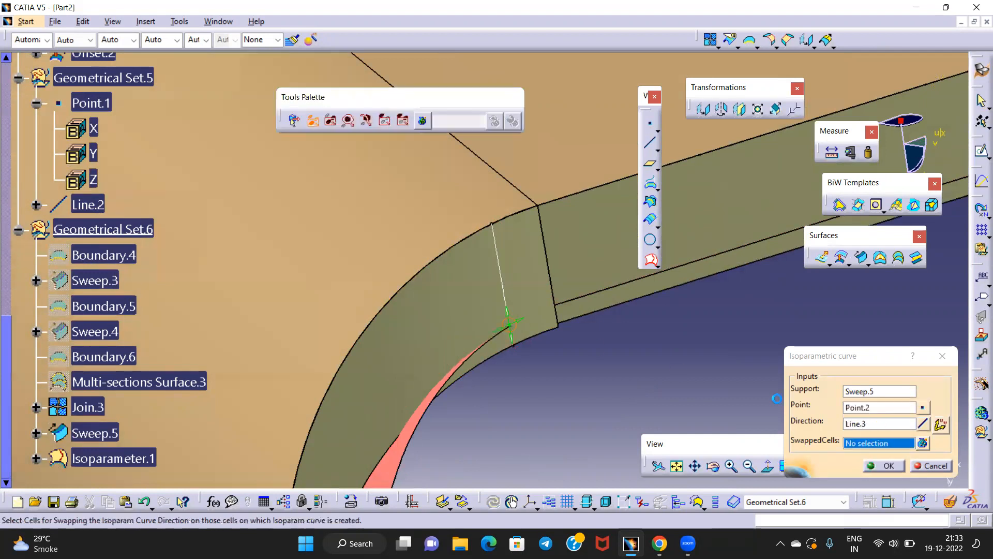
{"action": "left_click", "coordinate": [875, 464]}
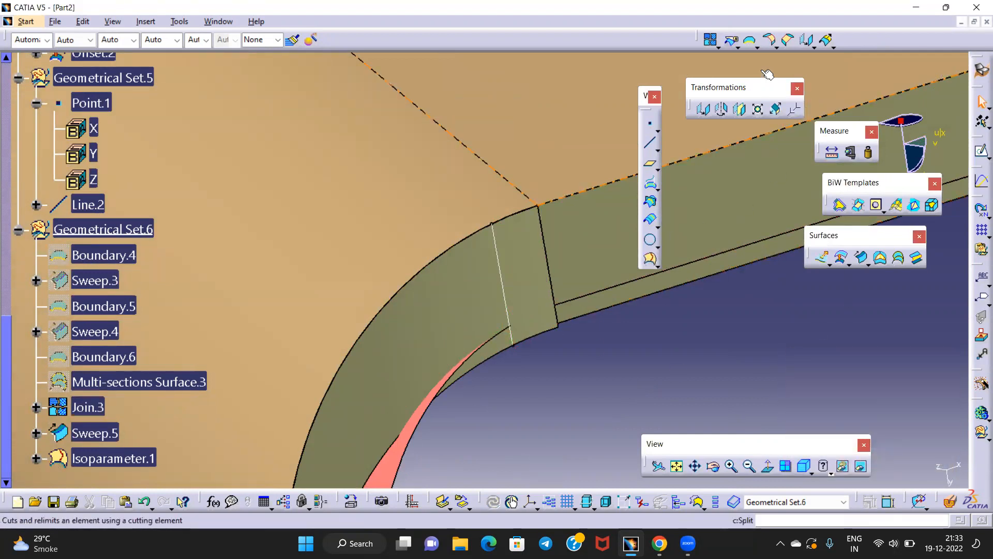
Split Sweep.5 with Isoparameter.1 to create Split.2
{"action": "left_click", "coordinate": [731, 40]}
{"action": "left_click", "coordinate": [509, 298]}
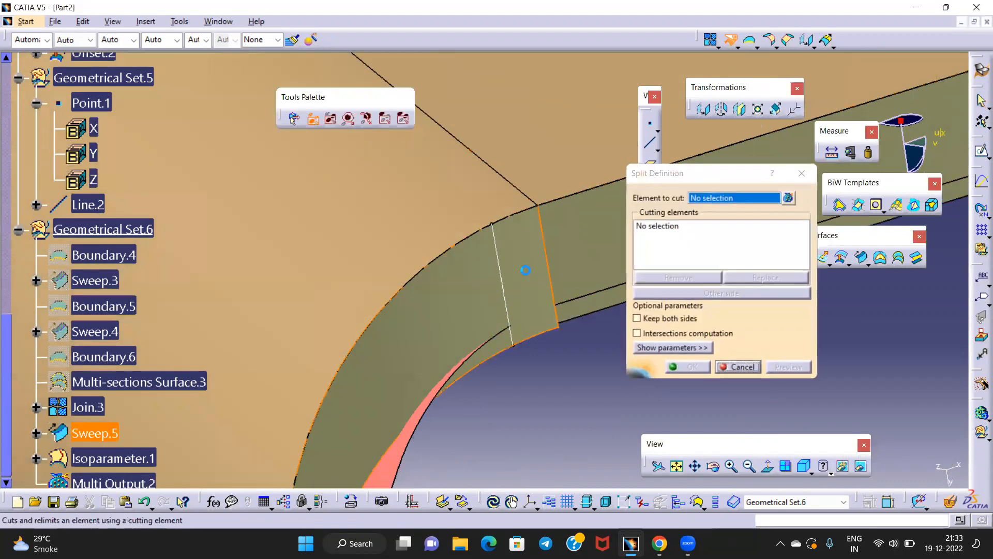
{"action": "left_click", "coordinate": [511, 305]}
{"action": "left_click", "coordinate": [687, 367]}
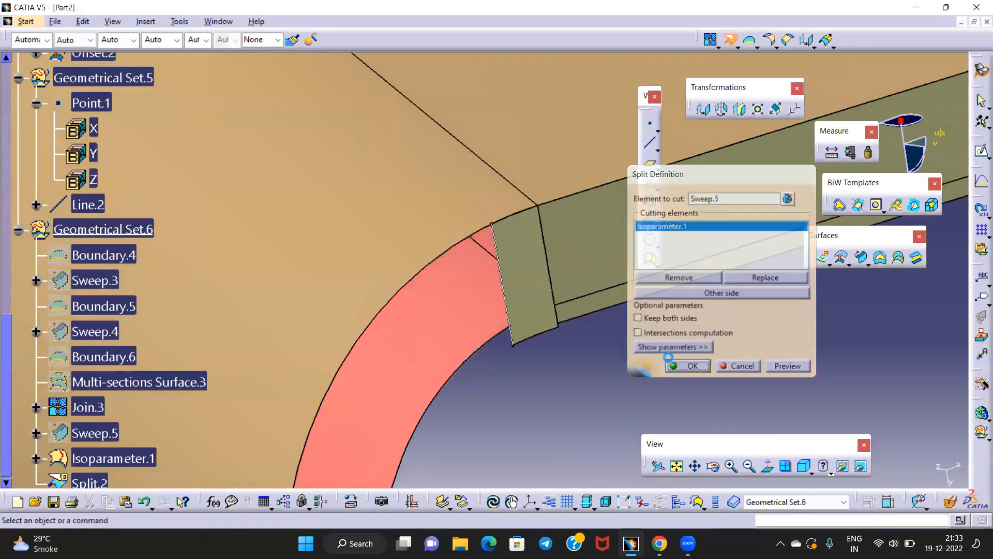
{"action": "middle_click_drag", "start_coordinate": [573, 301], "coordinate": [547, 226]}
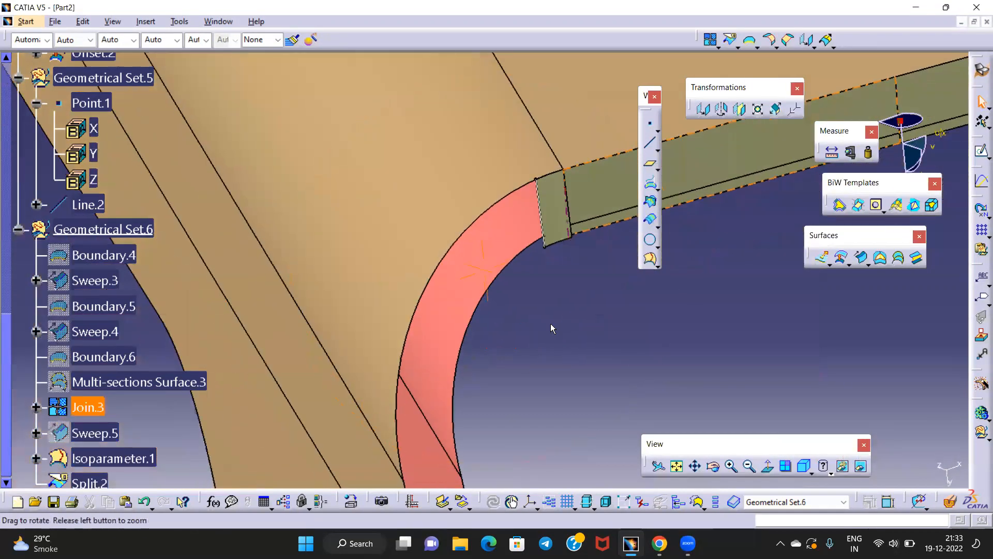
Hide the Isoparameter.1 curve and orbit to see the strip edge-on
{"action": "right_click", "coordinate": [546, 226]}
{"action": "key", "text": "Escape"}
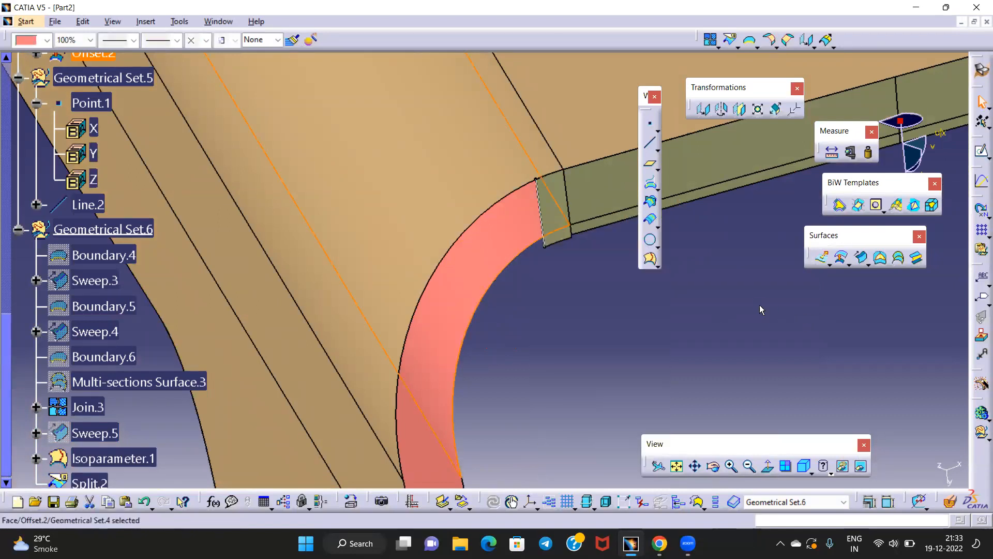
{"action": "left_click", "coordinate": [547, 225]}
{"action": "right_click", "coordinate": [548, 223]}
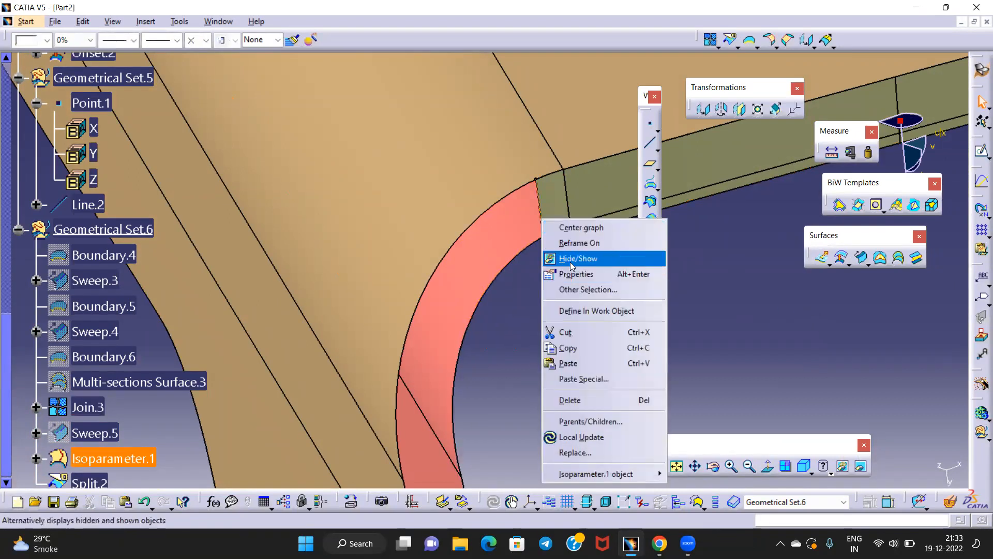
{"action": "left_click", "coordinate": [573, 260]}
{"action": "middle_click_drag", "start_coordinate": [592, 260], "coordinate": [543, 293]}
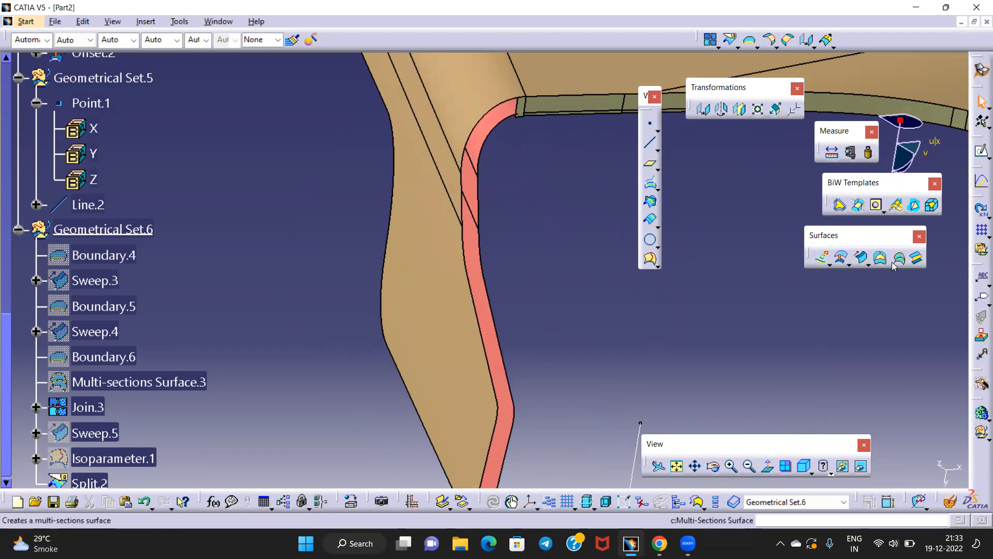
{"action": "middle_click_drag", "start_coordinate": [439, 256], "coordinate": [476, 297]}
{"action": "left_click", "coordinate": [314, 154]}
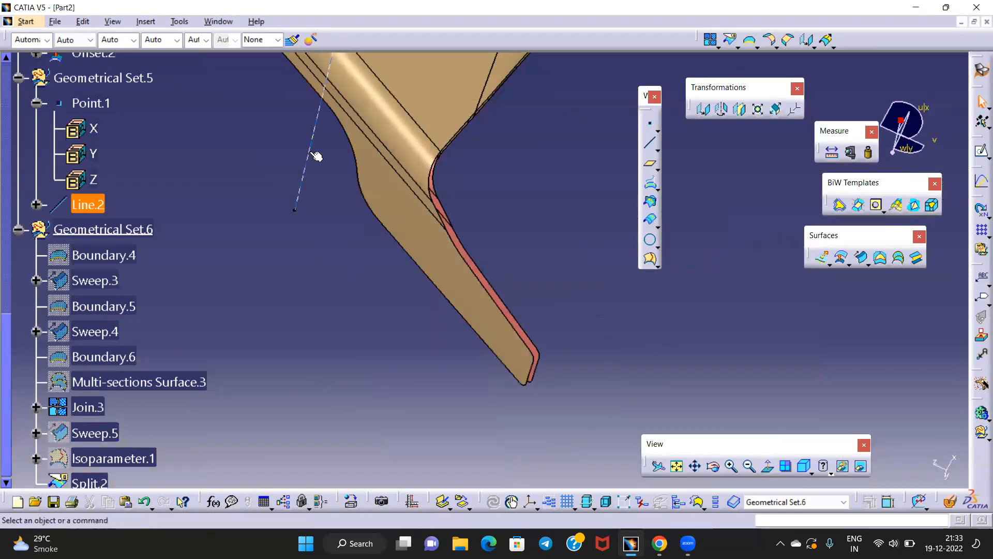
{"action": "left_click", "coordinate": [770, 468]}
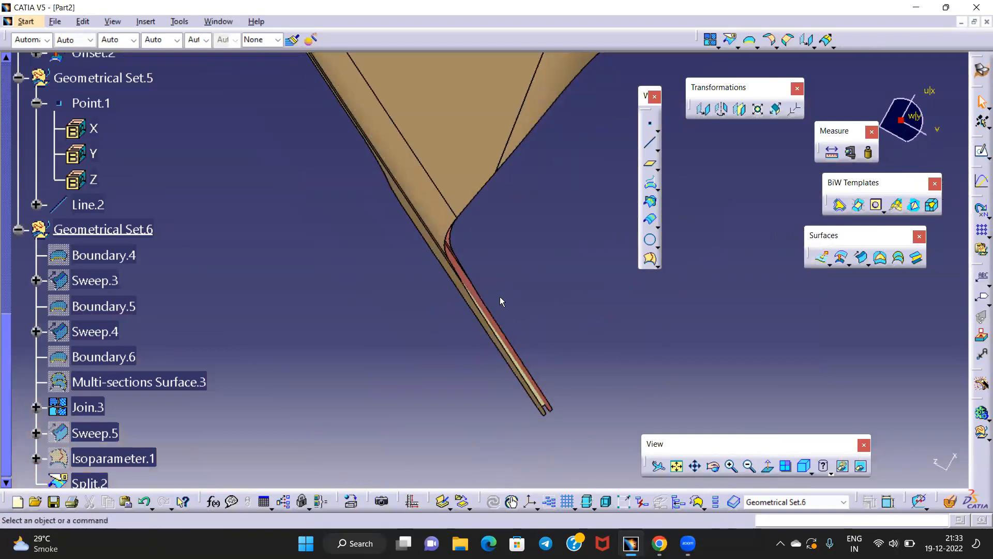
{"action": "middle_click_drag", "start_coordinate": [484, 306], "coordinate": [527, 371]}
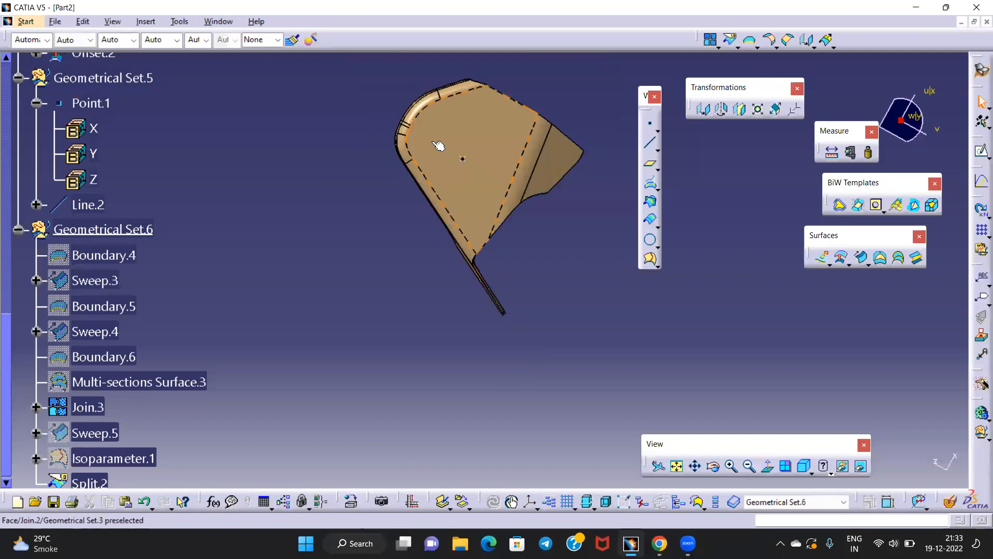
{"action": "middle_click_drag", "start_coordinate": [485, 249], "coordinate": [570, 263]}
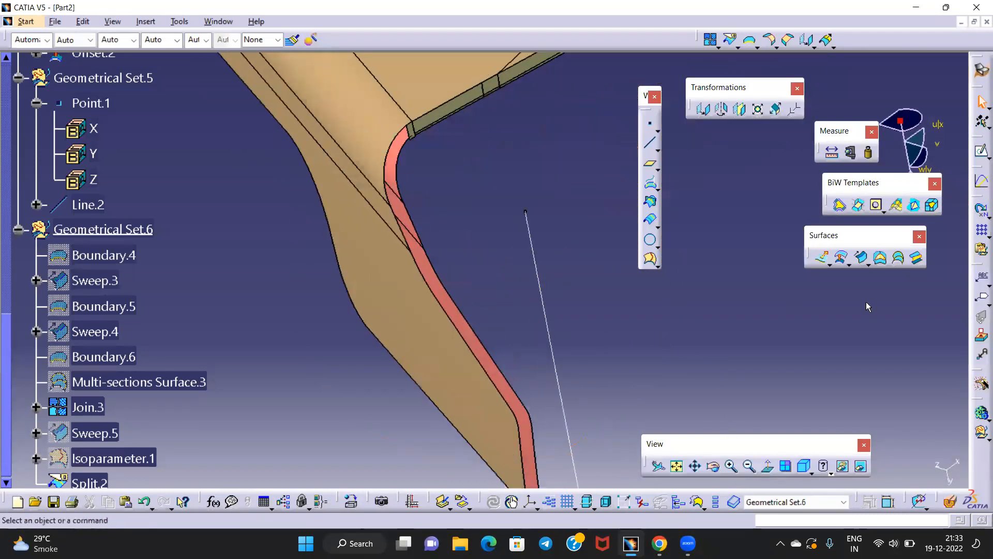
Blend the first two Join.2 edges to their matching Offset.2 edges
{"action": "left_click", "coordinate": [916, 258]}
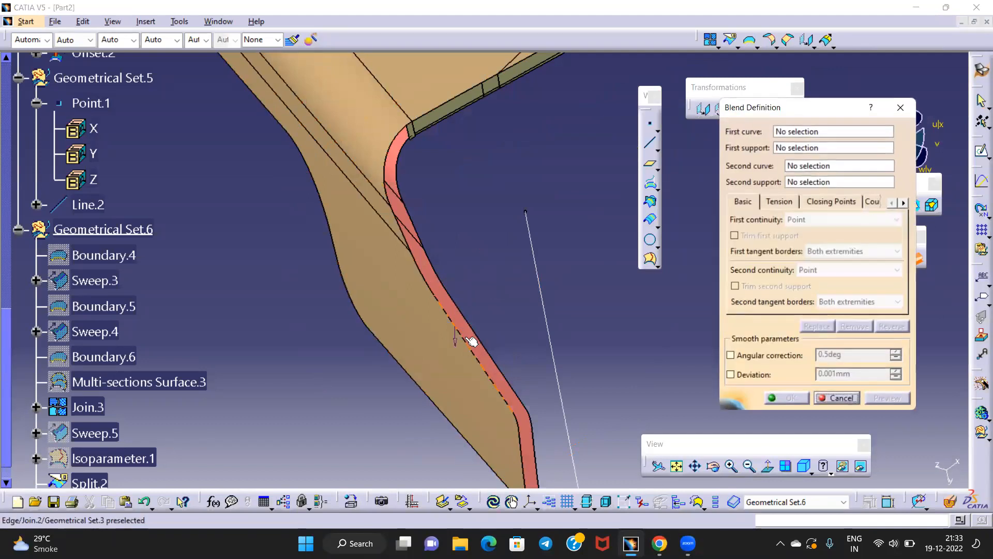
{"action": "left_click", "coordinate": [477, 333]}
{"action": "left_click", "coordinate": [476, 334]}
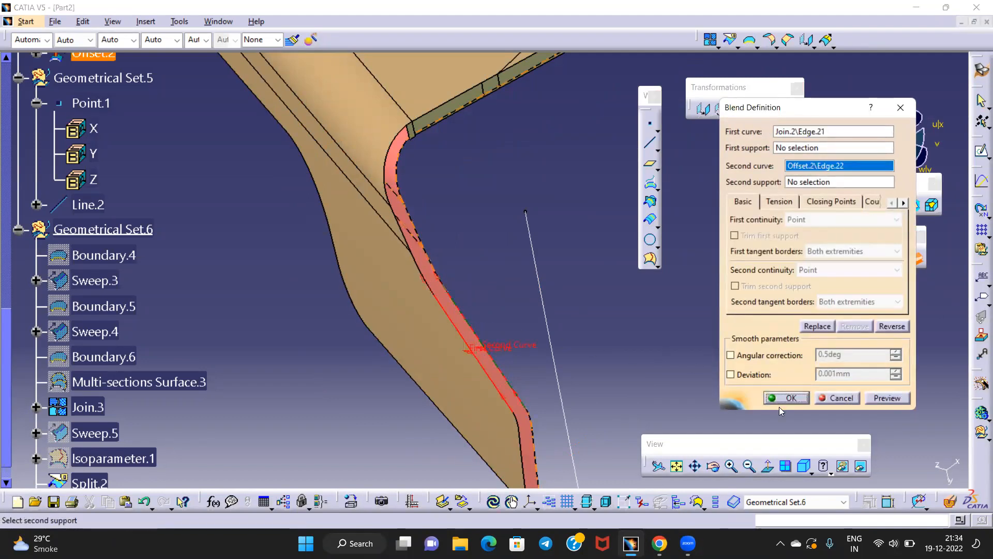
{"action": "left_click", "coordinate": [784, 397]}
{"action": "middle_click_drag", "start_coordinate": [555, 256], "coordinate": [620, 294]}
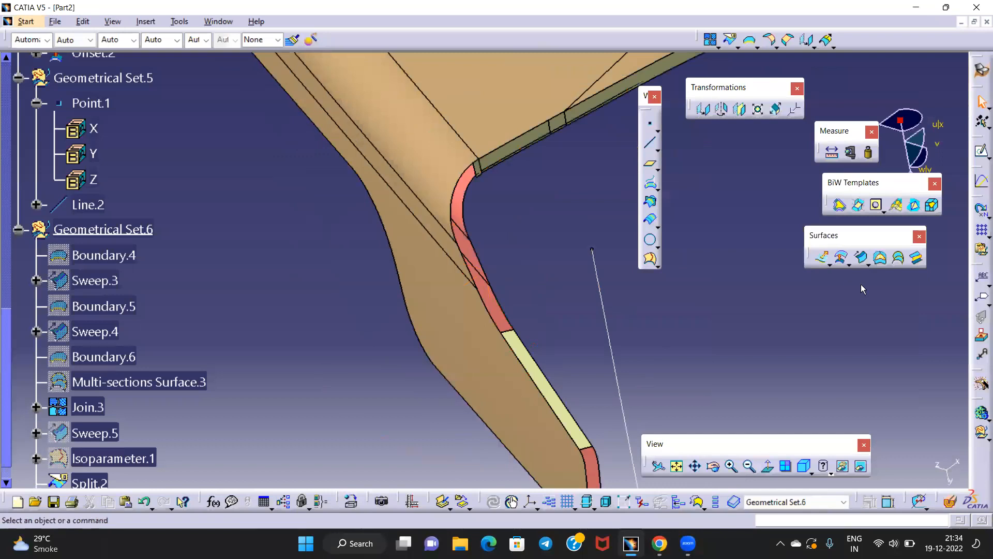
{"action": "left_click", "coordinate": [916, 259]}
{"action": "middle_click_drag", "start_coordinate": [507, 290], "coordinate": [492, 230]}
{"action": "left_click", "coordinate": [468, 290]}
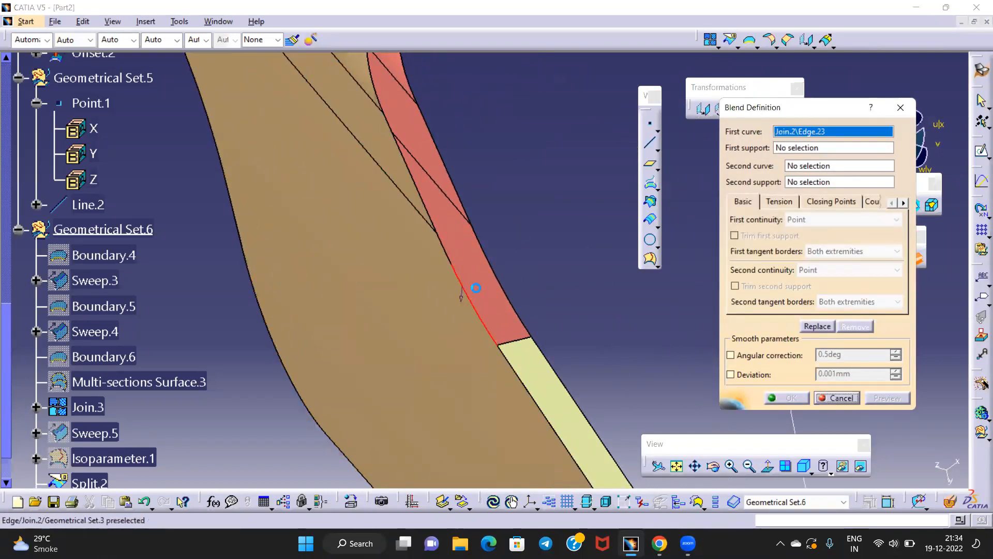
{"action": "left_click", "coordinate": [507, 294]}
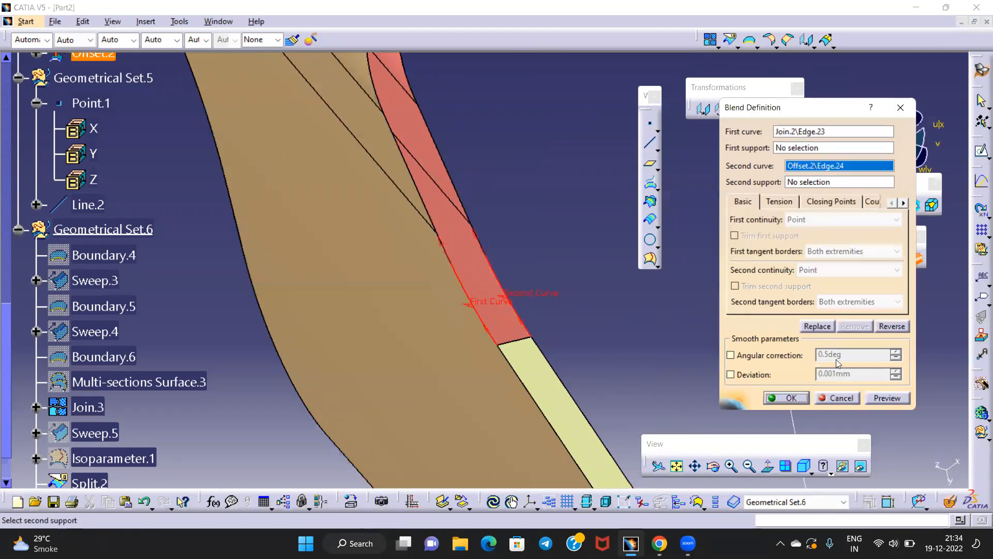
{"action": "left_click", "coordinate": [790, 398]}
Add the third and fourth Join.2-to-Offset.2 blends, reaching the corner gap
{"action": "middle_click_drag", "start_coordinate": [570, 257], "coordinate": [523, 296]}
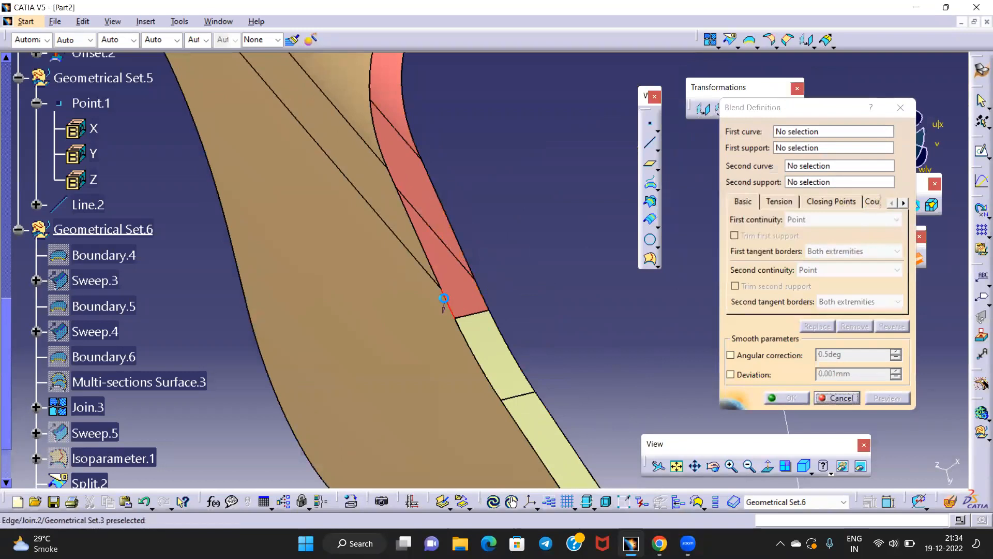
{"action": "left_click", "coordinate": [487, 293]}
{"action": "left_click", "coordinate": [480, 286]}
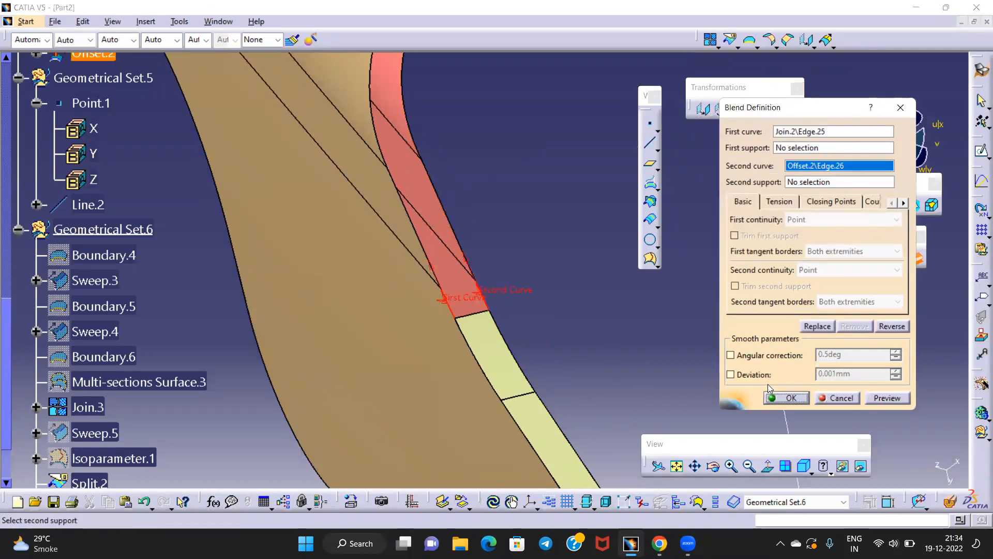
{"action": "left_click", "coordinate": [782, 397]}
{"action": "middle_click_drag", "start_coordinate": [513, 247], "coordinate": [541, 274]}
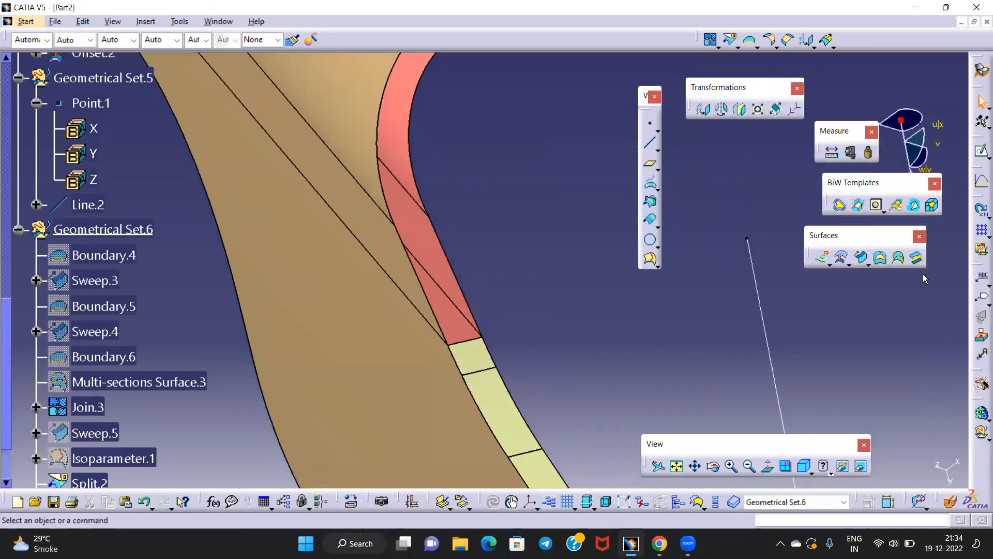
{"action": "key", "text": "Return"}
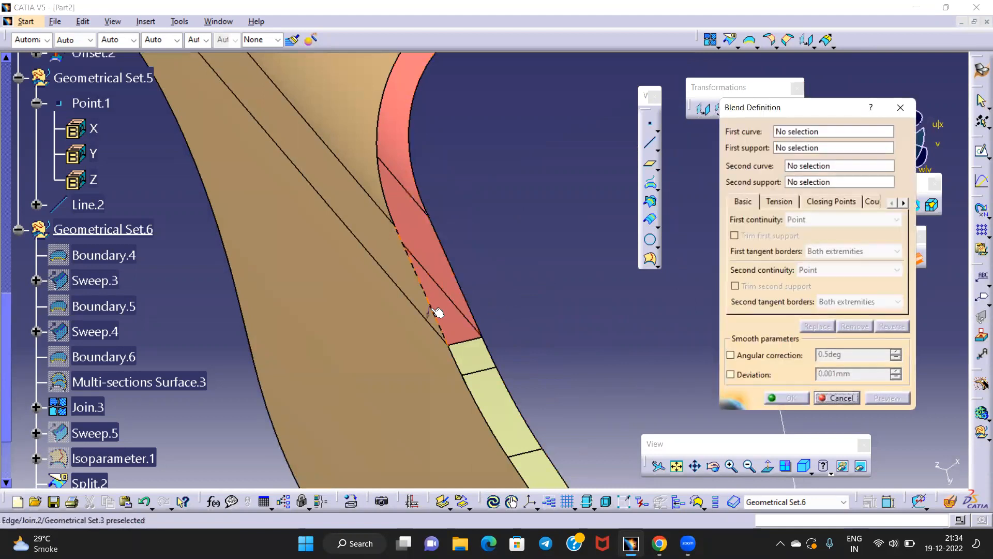
{"action": "left_click", "coordinate": [438, 313]}
{"action": "left_click", "coordinate": [454, 261]}
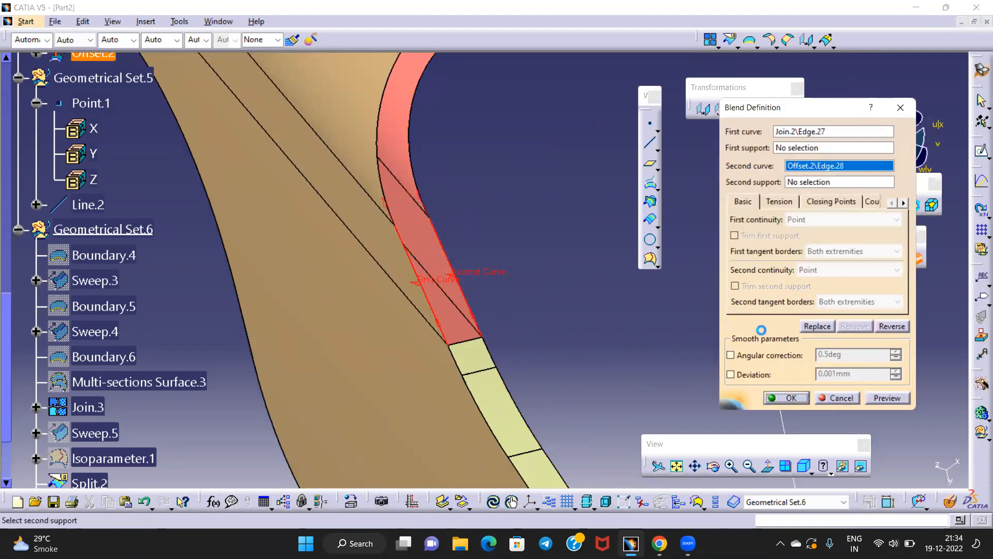
{"action": "left_click", "coordinate": [788, 399]}
{"action": "middle_click_drag", "start_coordinate": [568, 243], "coordinate": [474, 341]}
{"action": "middle_click_drag", "start_coordinate": [589, 269], "coordinate": [525, 320]}
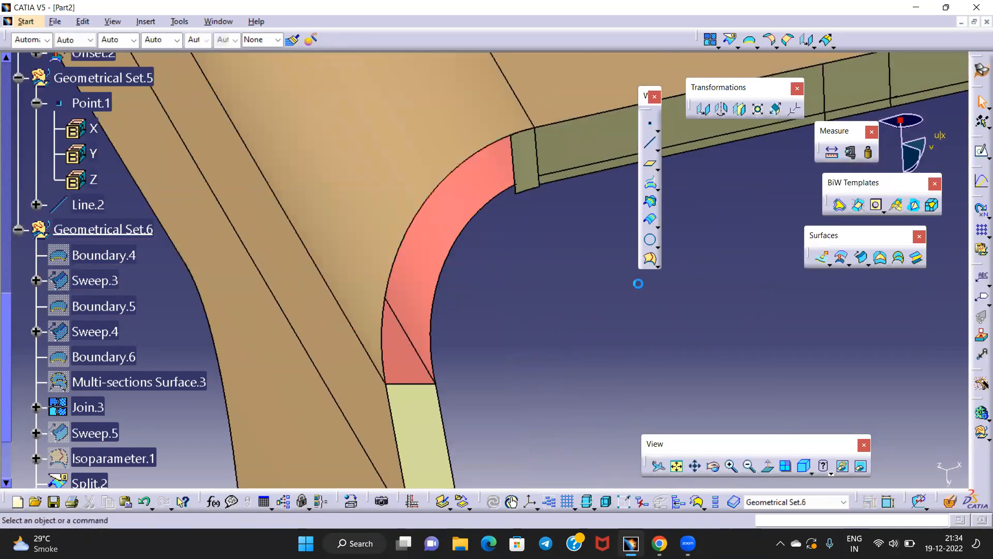
Create a multi-sections surface from the Blend.6 and Split.2 edges, guided by the Join.2 edge
{"action": "left_click", "coordinate": [900, 258]}
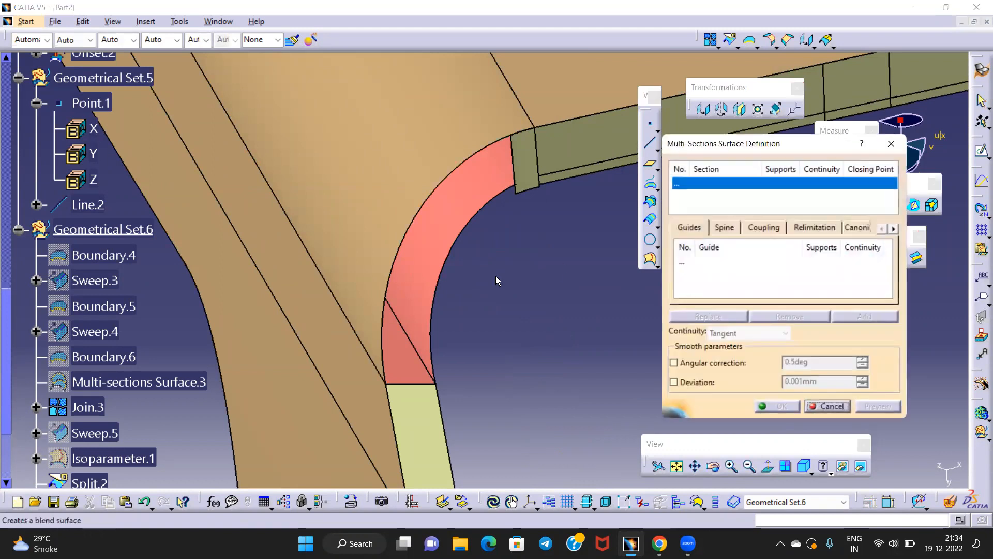
{"action": "middle_click_drag", "start_coordinate": [496, 280], "coordinate": [520, 225]}
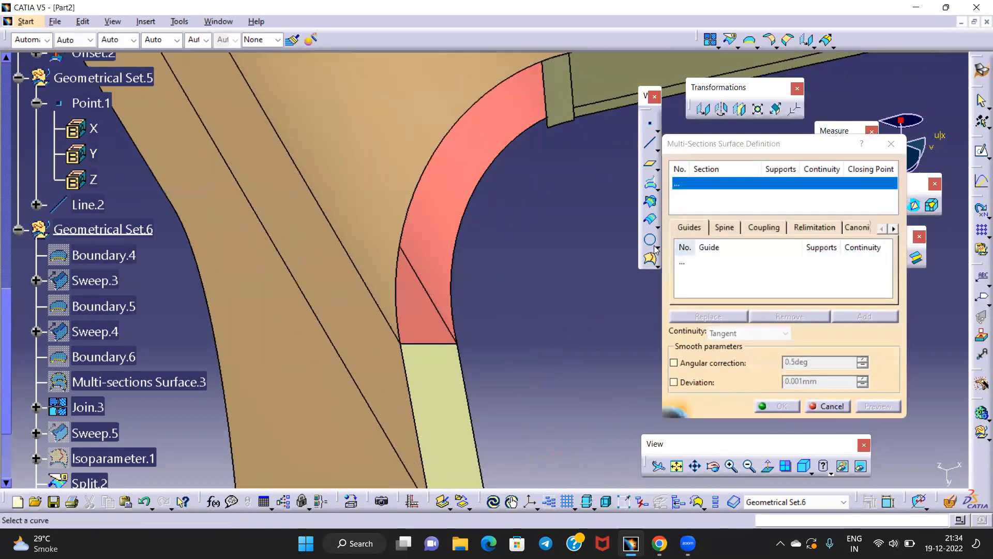
{"action": "middle_click_drag", "start_coordinate": [469, 321], "coordinate": [412, 327]}
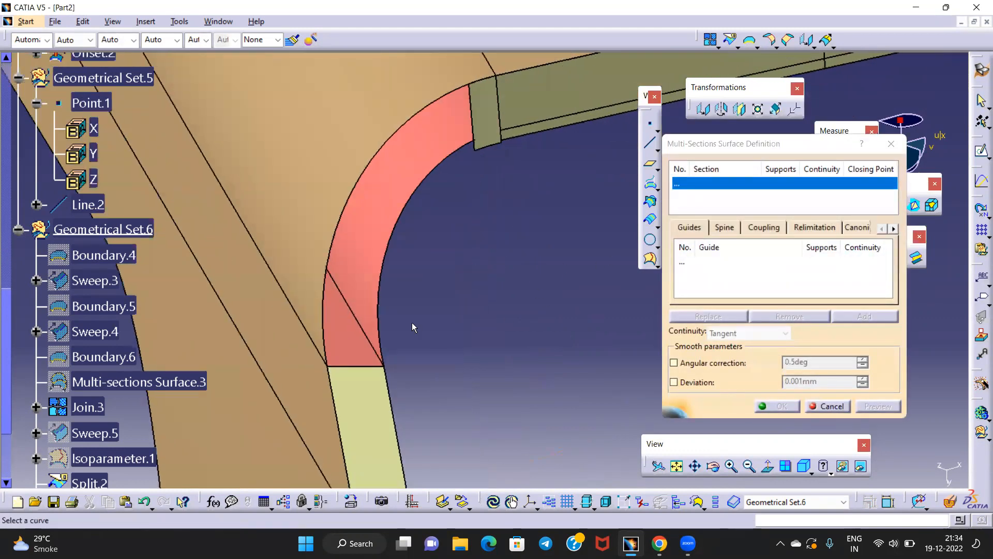
{"action": "left_click", "coordinate": [364, 368]}
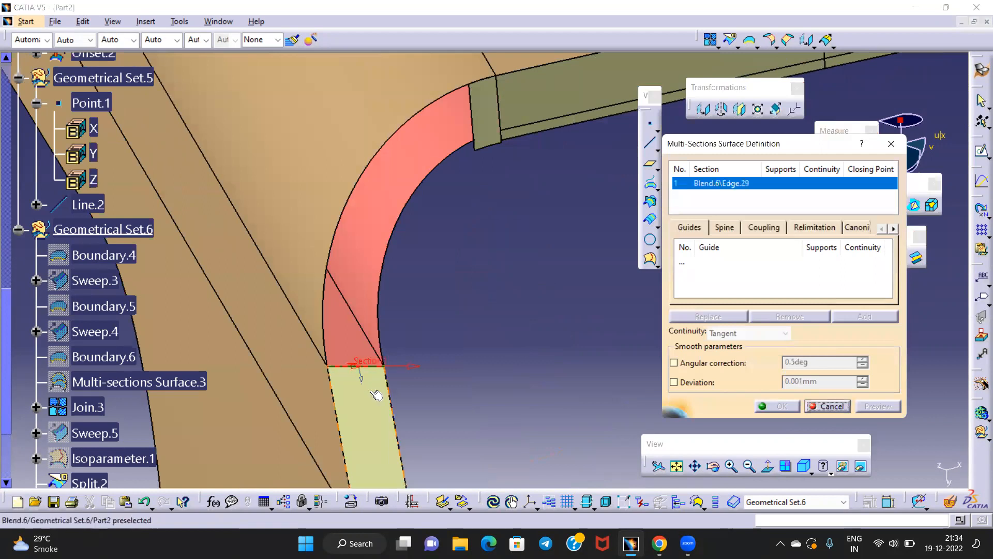
{"action": "left_click", "coordinate": [481, 124]}
{"action": "left_click", "coordinate": [683, 264]}
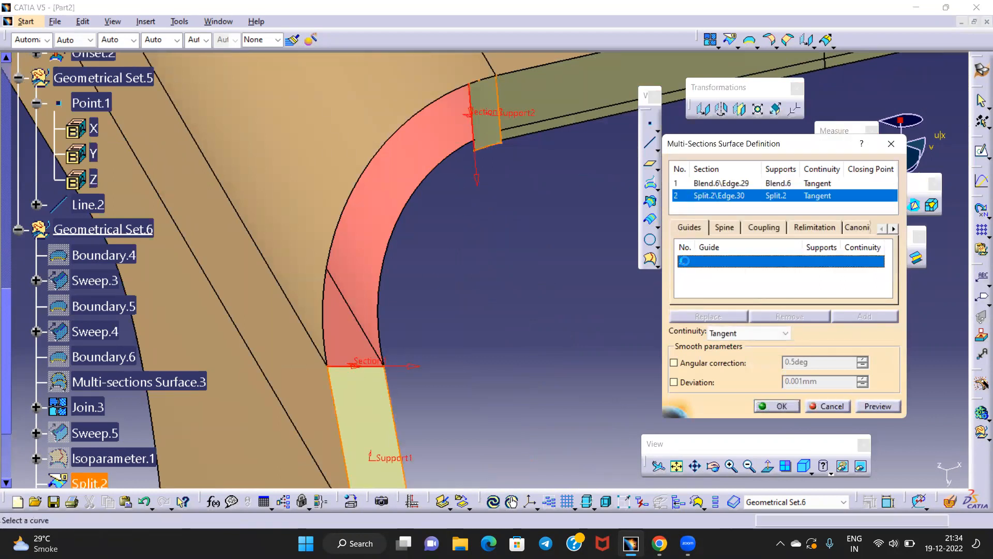
{"action": "left_click", "coordinate": [379, 165]}
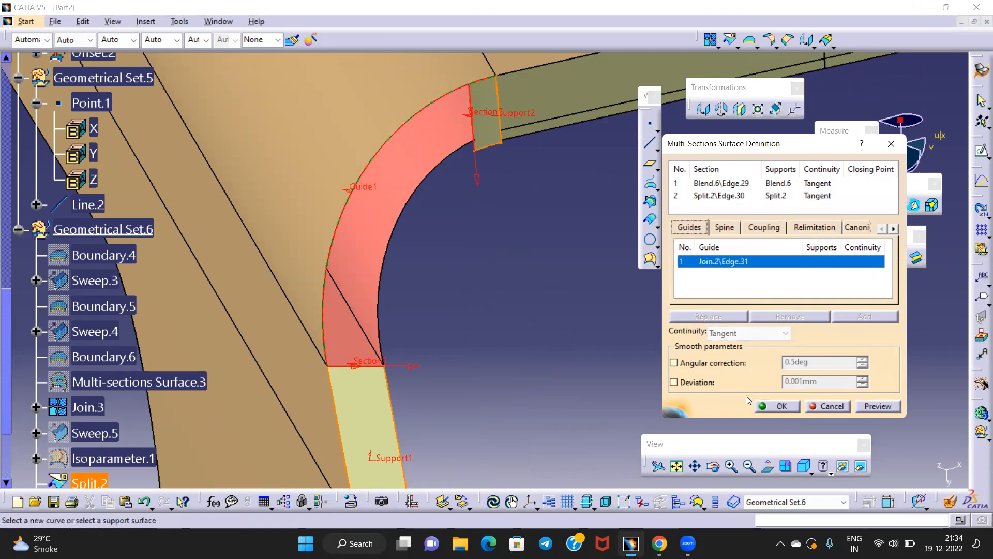
{"action": "left_click", "coordinate": [778, 406]}
Orbit, square and pan the part to check the completed corner flange
{"action": "mouse_move", "coordinate": [439, 247]}
{"action": "middle_mouse_down"}
{"action": "mouse_move", "coordinate": [393, 293]}
{"action": "mouse_move", "coordinate": [395, 210]}
{"action": "mouse_move", "coordinate": [455, 301]}
{"action": "mouse_move", "coordinate": [483, 278]}
{"action": "mouse_move", "coordinate": [514, 343]}
{"action": "mouse_move", "coordinate": [508, 333]}
{"action": "mouse_move", "coordinate": [472, 348]}
{"action": "mouse_move", "coordinate": [479, 288]}
{"action": "mouse_move", "coordinate": [419, 331]}
{"action": "mouse_move", "coordinate": [388, 321]}
{"action": "mouse_move", "coordinate": [359, 328]}
{"action": "mouse_move", "coordinate": [369, 271]}
{"action": "mouse_move", "coordinate": [404, 233]}
{"action": "mouse_move", "coordinate": [437, 249]}
{"action": "middle_mouse_up"}
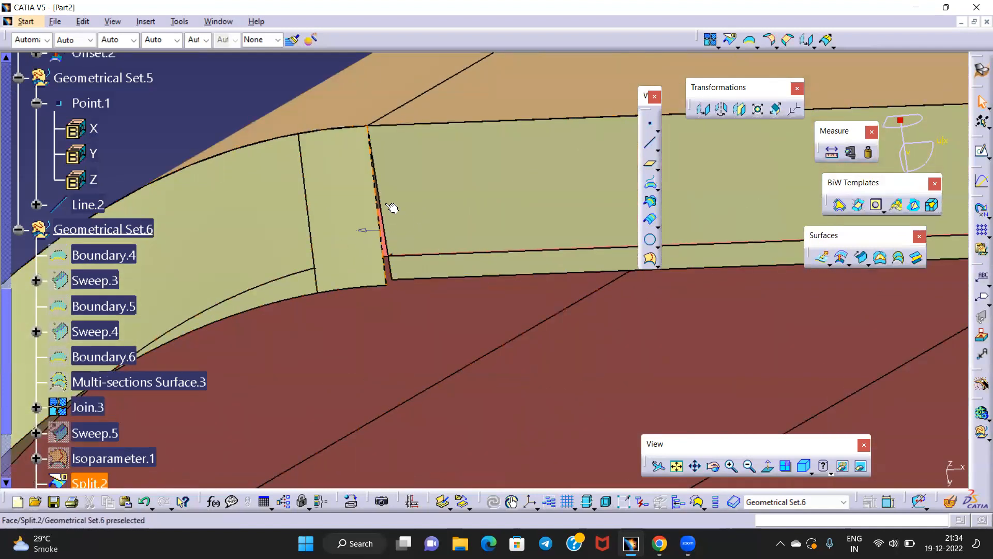
{"action": "middle_click_drag", "start_coordinate": [320, 228], "coordinate": [594, 288]}
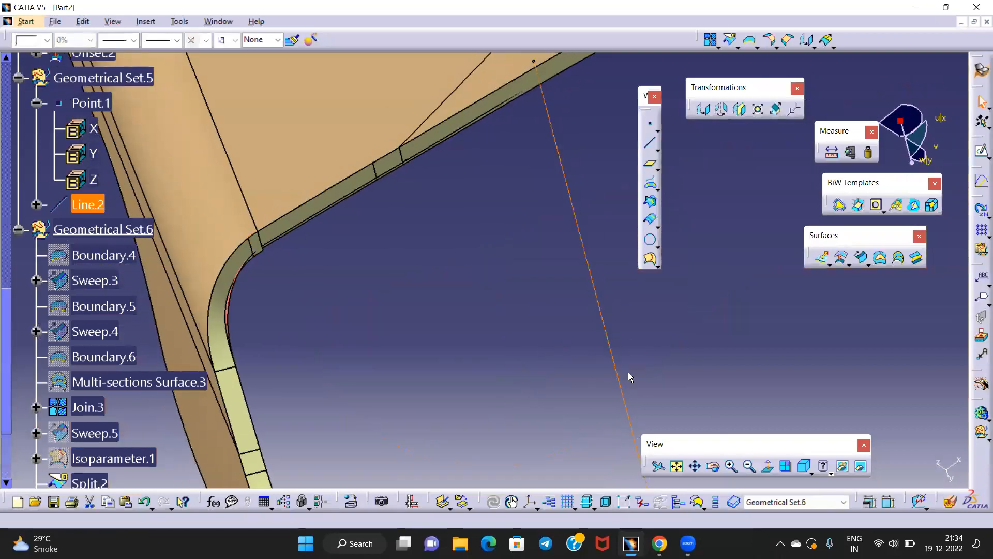
{"action": "left_click", "coordinate": [768, 466]}
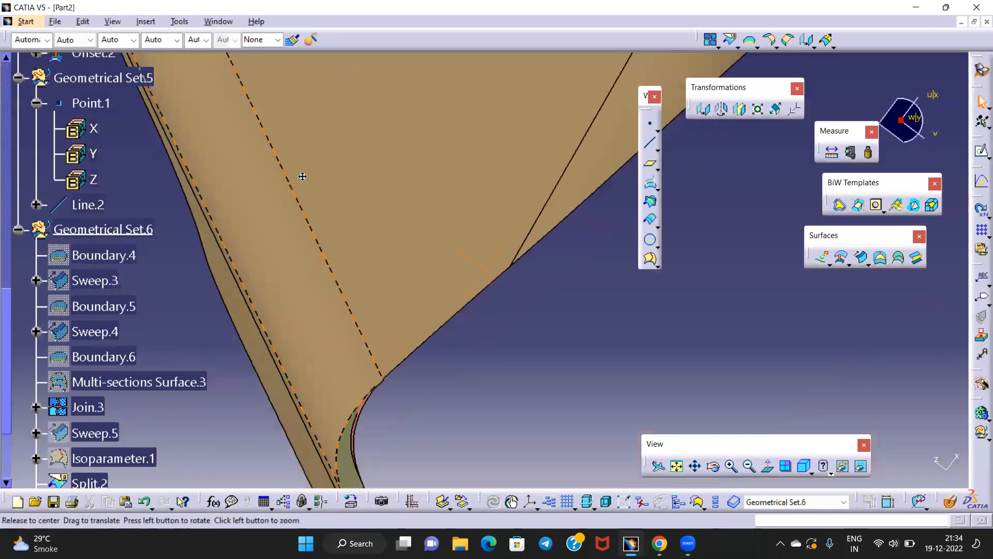
{"action": "middle_click_drag", "start_coordinate": [303, 176], "coordinate": [305, 166]}
{"action": "middle_click_drag", "start_coordinate": [458, 280], "coordinate": [466, 236]}
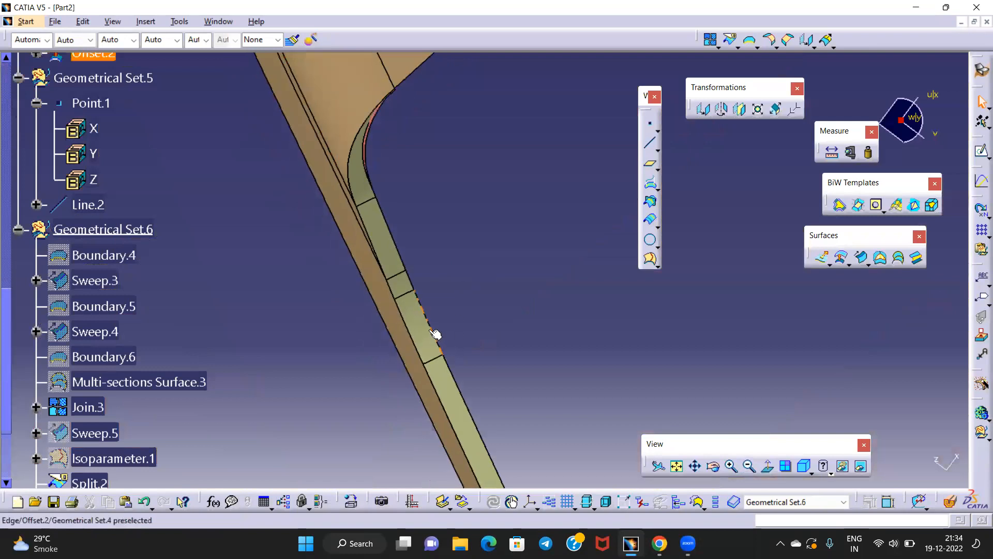
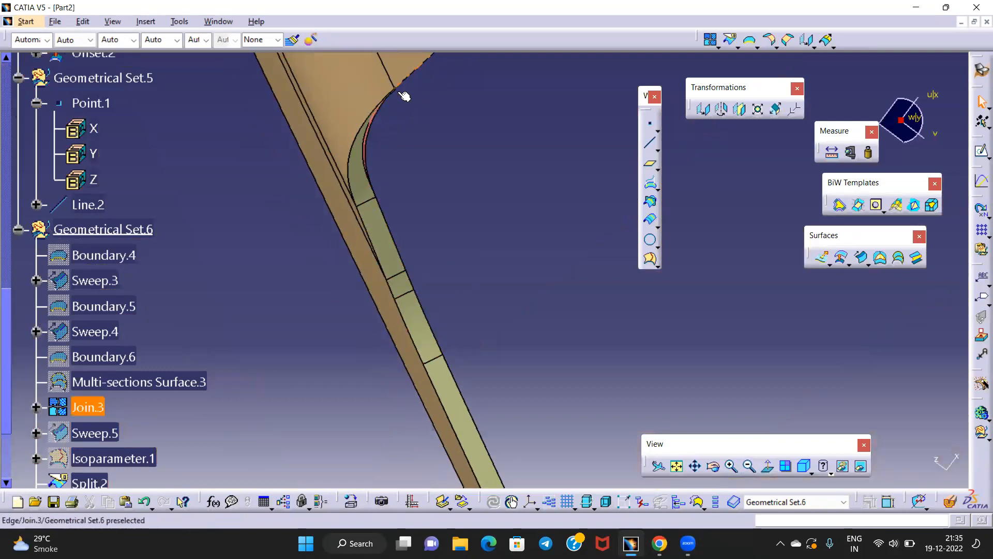
Extrapolate the Join.3 boundary edge by 1mm with Curvature continuity
{"action": "middle_click_drag", "start_coordinate": [422, 191], "coordinate": [462, 284]}
{"action": "middle_click_drag", "start_coordinate": [530, 267], "coordinate": [591, 280]}
{"action": "left_click", "coordinate": [826, 41]}
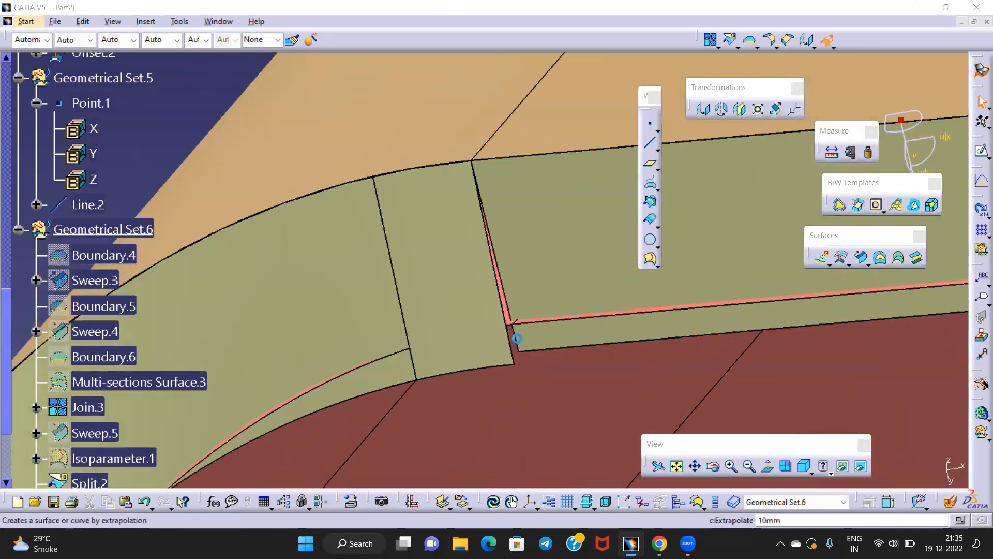
{"action": "left_click", "coordinate": [511, 298]}
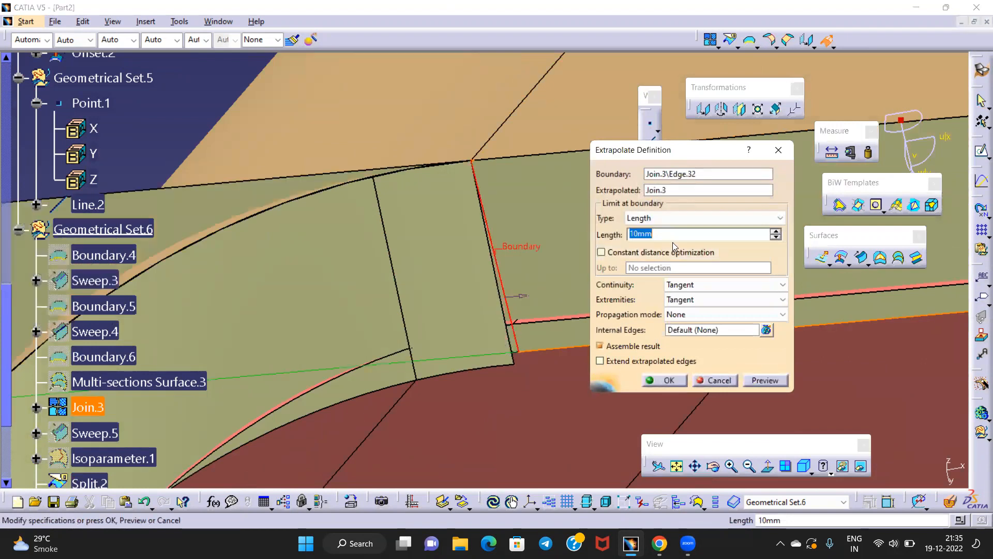
{"action": "type", "text": "1"}
{"action": "left_click", "coordinate": [716, 285]}
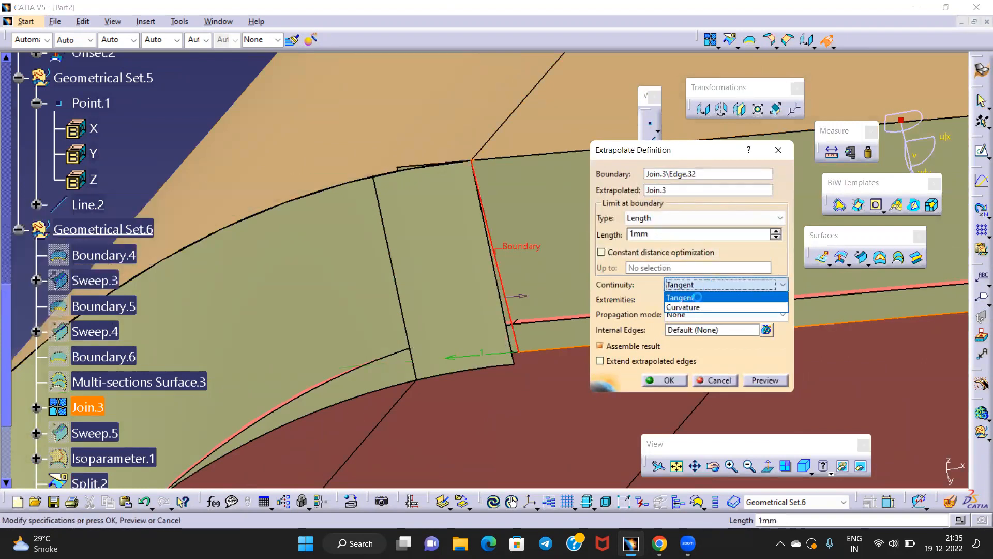
{"action": "left_click", "coordinate": [684, 307]}
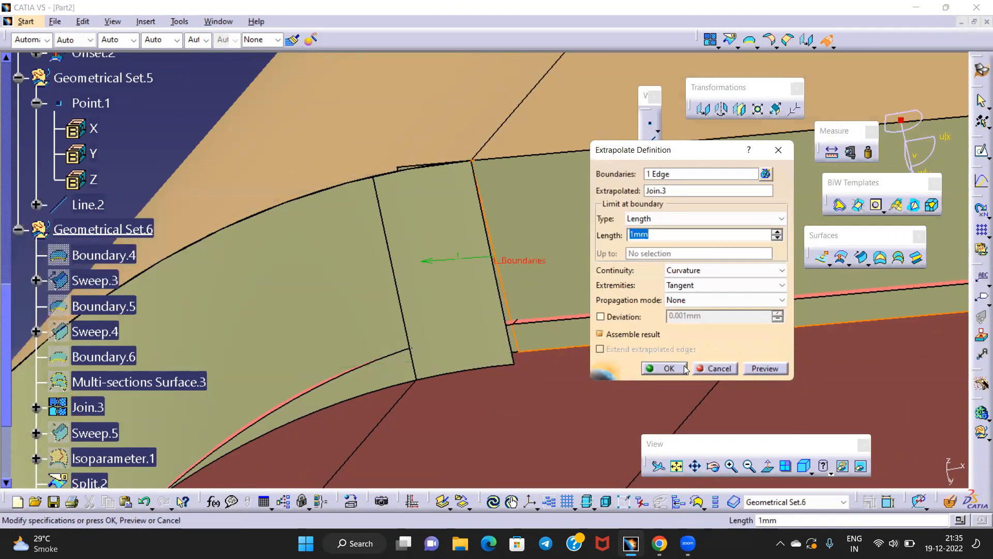
{"action": "left_click", "coordinate": [666, 373]}
{"action": "middle_click_drag", "start_coordinate": [564, 331], "coordinate": [472, 327]}
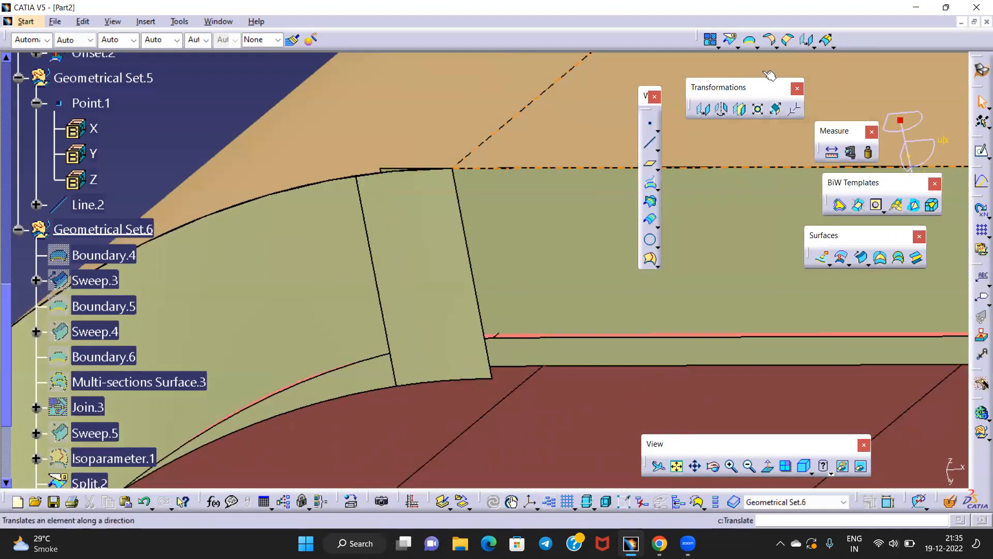
Start a swept surface guided by the Split.2 edge (Edge.33)
{"action": "left_click", "coordinate": [862, 261]}
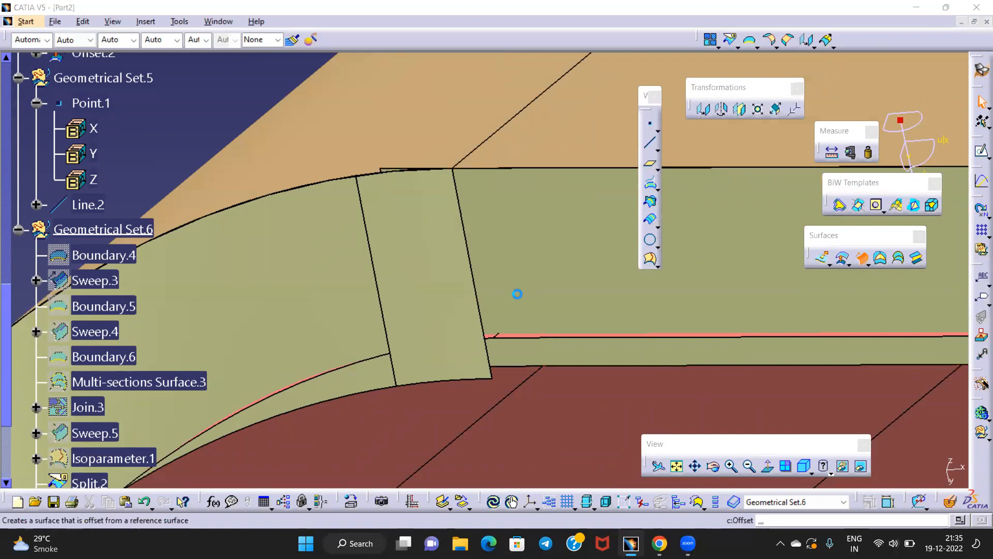
{"action": "middle_click_drag", "start_coordinate": [483, 301], "coordinate": [507, 265]}
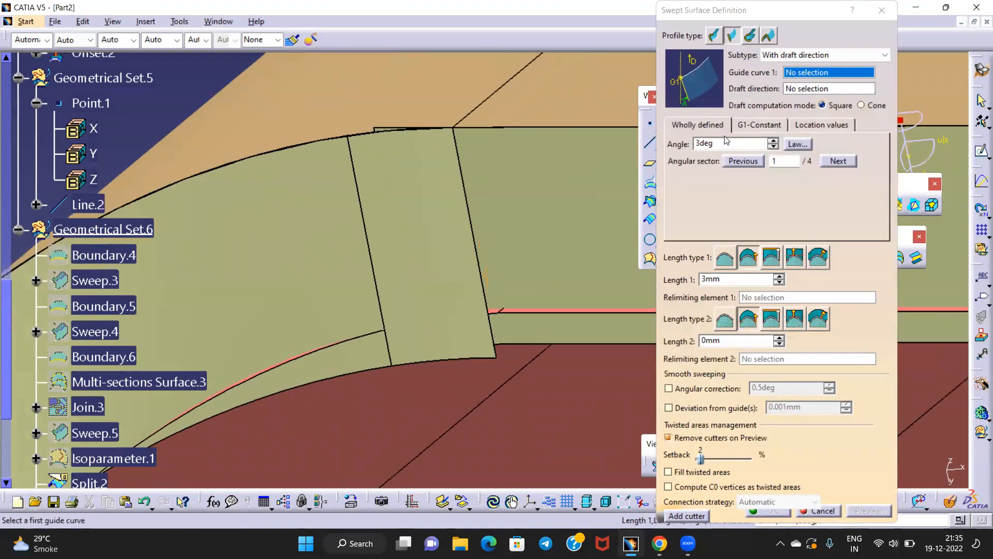
{"action": "left_click", "coordinate": [482, 300]}
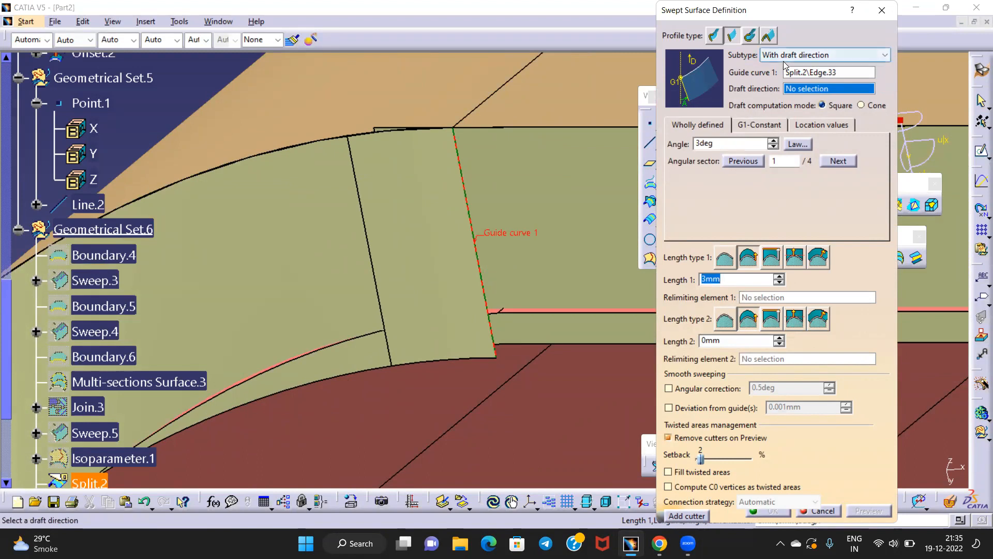
{"action": "left_click", "coordinate": [702, 144]}
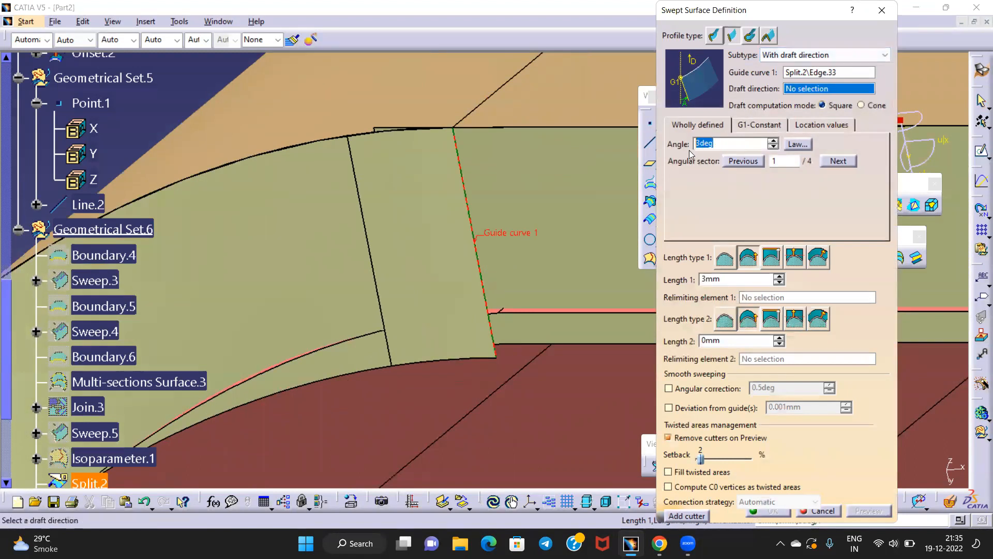
{"action": "middle_click_drag", "start_coordinate": [527, 190], "coordinate": [553, 369]}
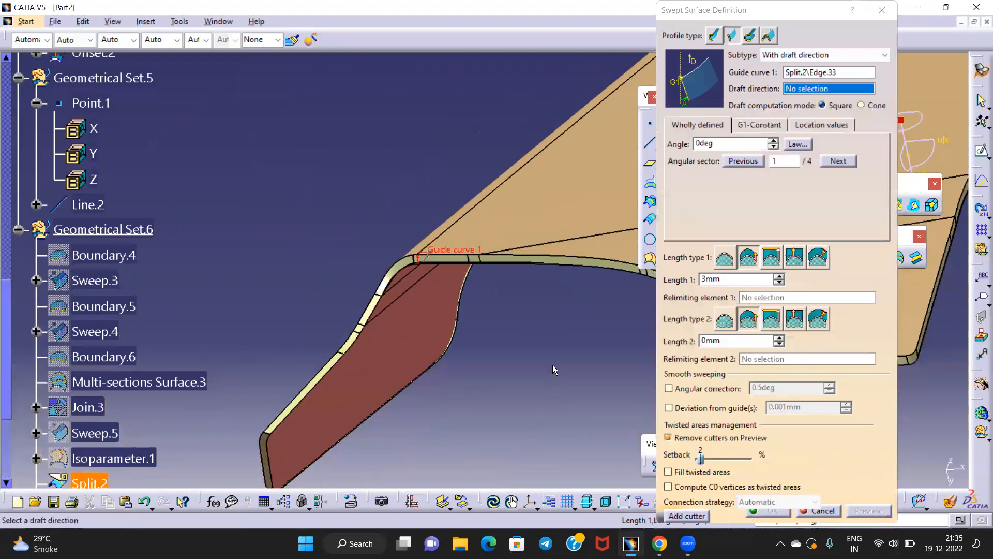
{"action": "middle_click_drag", "start_coordinate": [561, 311], "coordinate": [500, 283]}
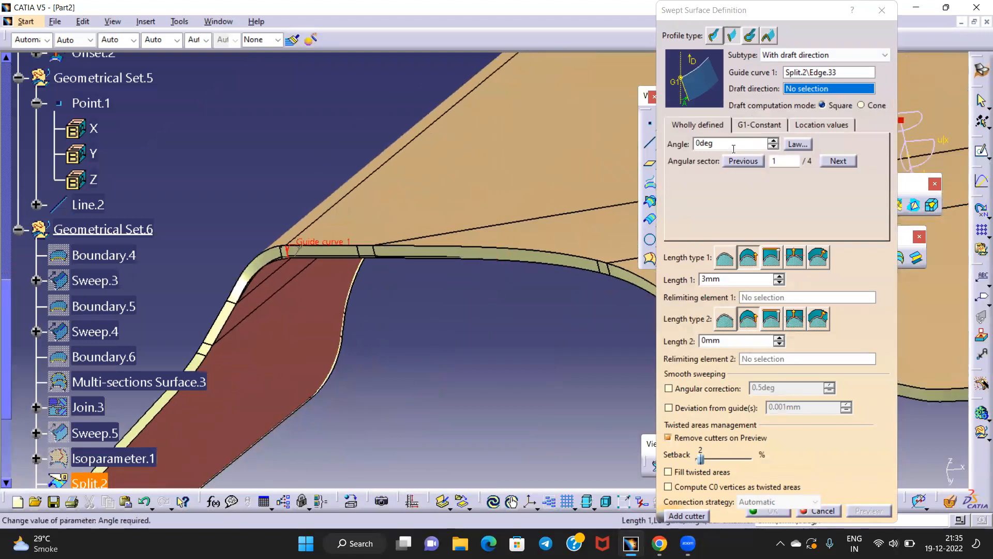
Use Split.2 as the reference surface at 90deg and 3mm, then create the sweep
{"action": "left_click", "coordinate": [809, 57]}
{"action": "left_click", "coordinate": [807, 84]}
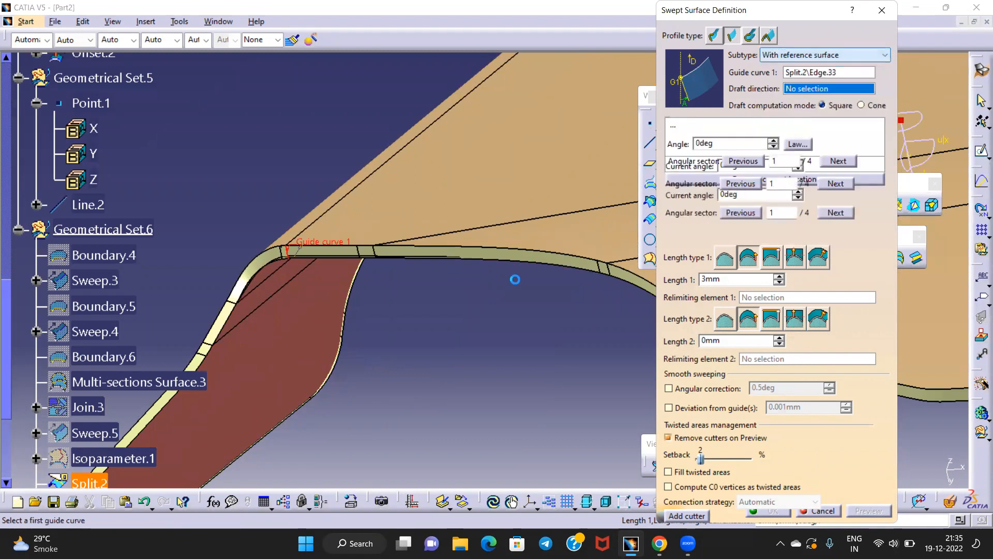
{"action": "middle_click_drag", "start_coordinate": [439, 304], "coordinate": [496, 293]}
{"action": "middle_click_drag", "start_coordinate": [355, 328], "coordinate": [608, 219]}
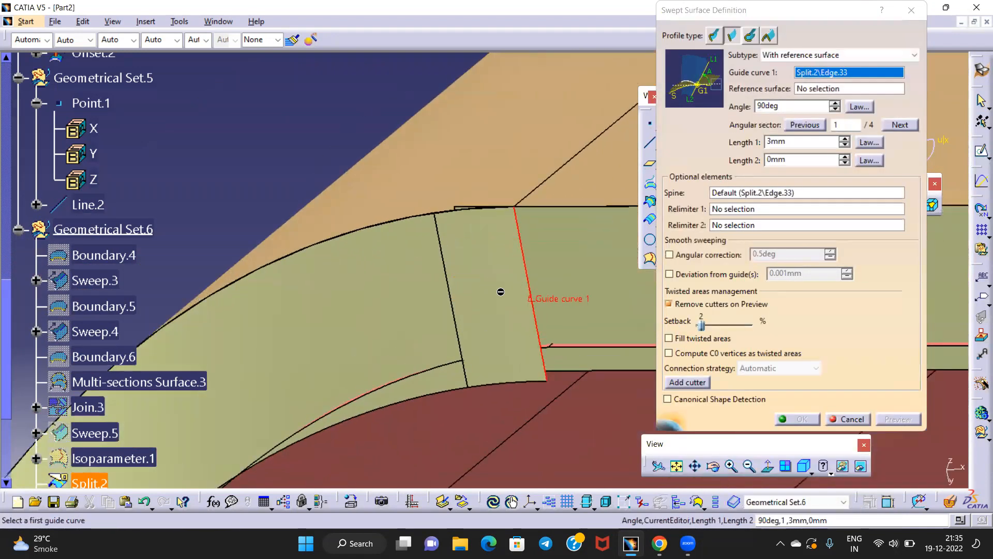
{"action": "left_click", "coordinate": [524, 305]}
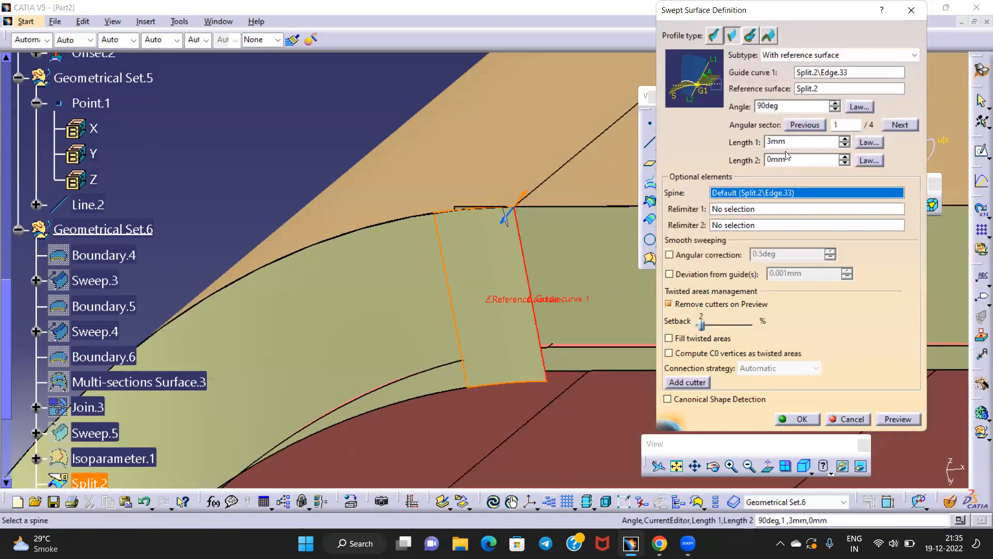
{"action": "left_click", "coordinate": [889, 419]}
{"action": "left_click", "coordinate": [783, 423]}
{"action": "middle_click_drag", "start_coordinate": [577, 355], "coordinate": [510, 334]}
{"action": "middle_click_drag", "start_coordinate": [532, 278], "coordinate": [892, 402]}
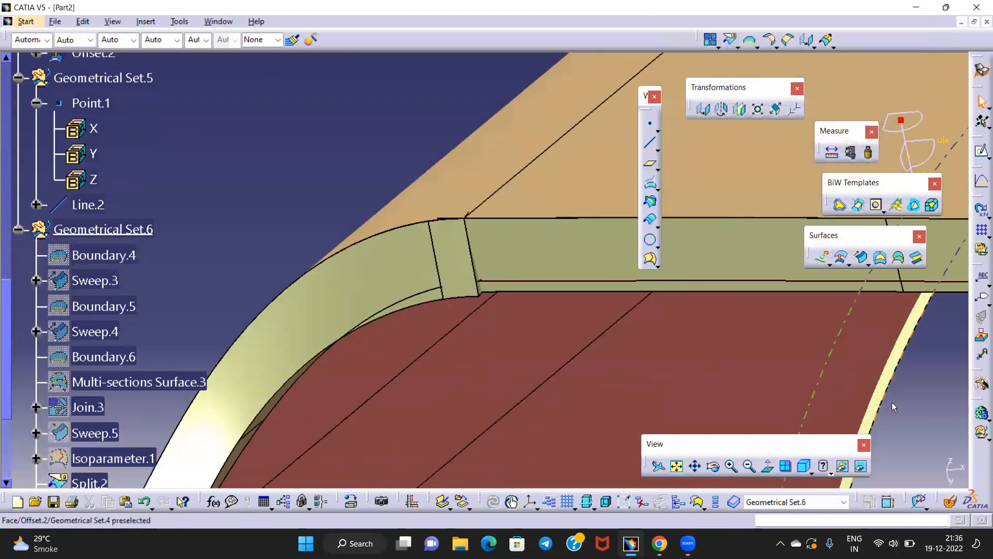
Trim Extrapol.1 and the new Sweep.6 flange against each other into Trim.1
{"action": "left_click", "coordinate": [737, 47]}
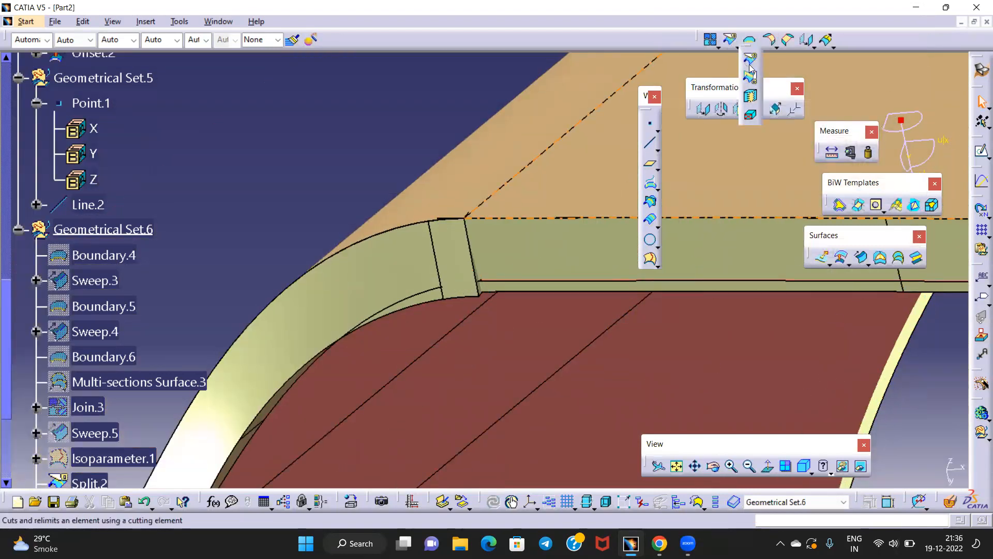
{"action": "left_click", "coordinate": [744, 87]}
{"action": "middle_click_drag", "start_coordinate": [497, 290], "coordinate": [443, 304]}
{"action": "left_click", "coordinate": [506, 201]}
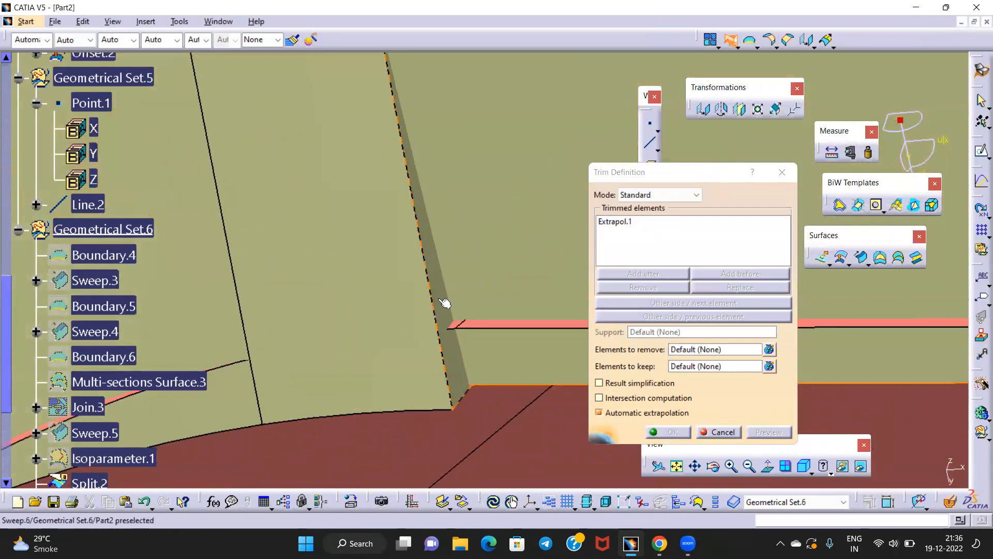
{"action": "left_click", "coordinate": [442, 301]}
{"action": "left_click", "coordinate": [673, 433]}
{"action": "middle_click_drag", "start_coordinate": [516, 228], "coordinate": [419, 230]}
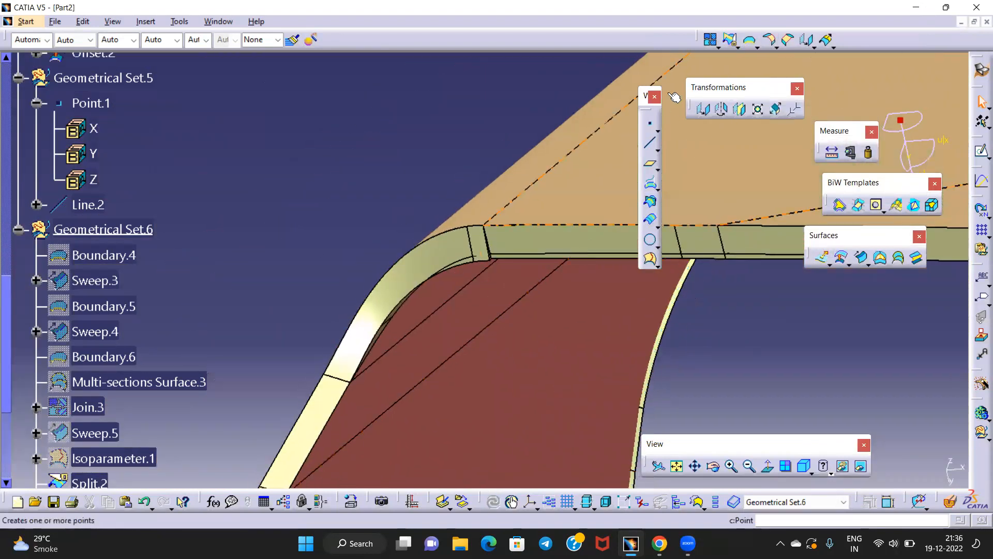
Add Trim.1, Split.2, Multi-sections Surface.4, Blend.6, Blend.5 and Offset.2 to a join
{"action": "middle_click_drag", "start_coordinate": [550, 213], "coordinate": [539, 191]}
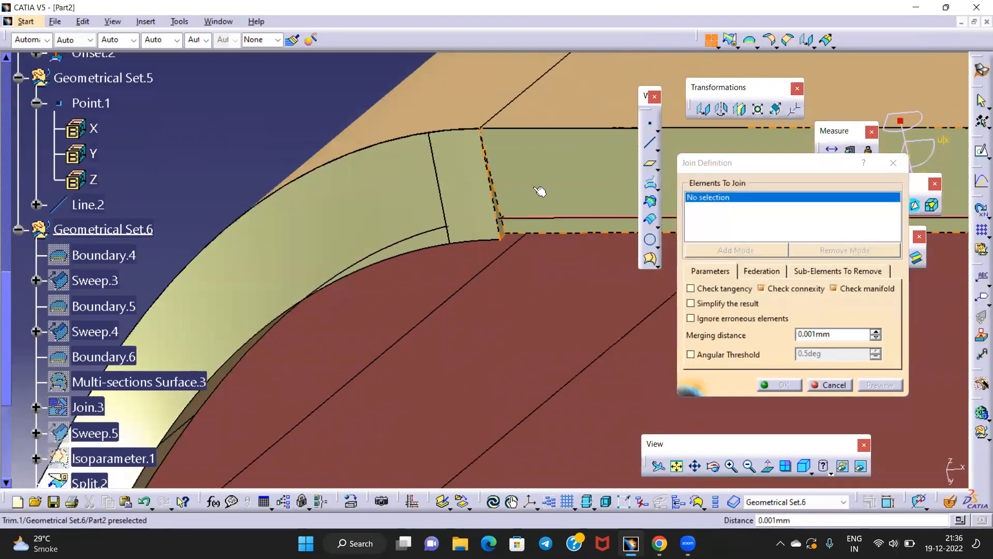
{"action": "left_click", "coordinate": [538, 191]}
{"action": "left_click", "coordinate": [466, 215]}
{"action": "left_click", "coordinate": [353, 215]}
{"action": "middle_click_drag", "start_coordinate": [380, 235], "coordinate": [443, 261]}
{"action": "left_click", "coordinate": [443, 260]}
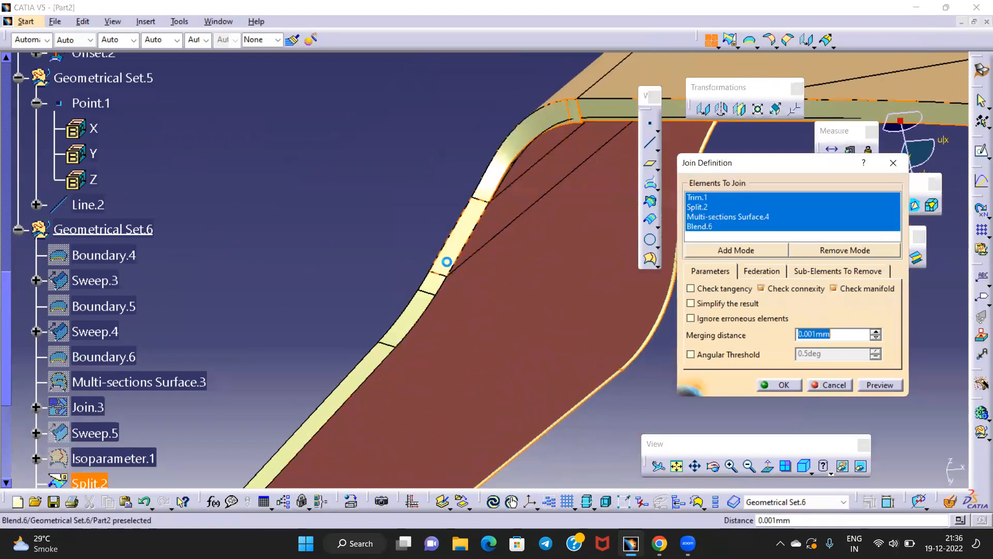
{"action": "left_click", "coordinate": [433, 289]}
{"action": "left_click", "coordinate": [390, 370]}
{"action": "middle_click_drag", "start_coordinate": [546, 284], "coordinate": [579, 233]}
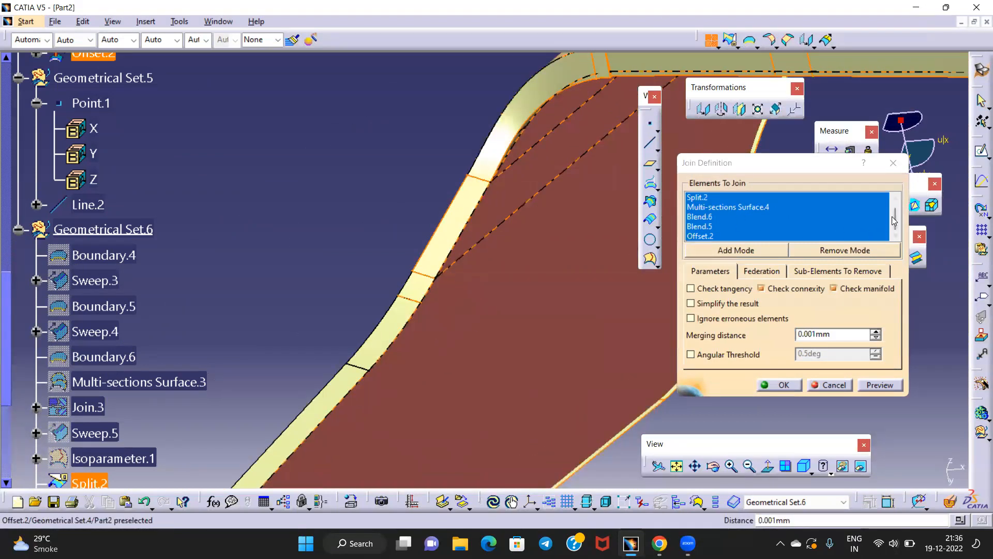
Cancel that join and start a fresh, empty Join Definition
{"action": "left_click", "coordinate": [897, 257]}
{"action": "left_click", "coordinate": [726, 237]}
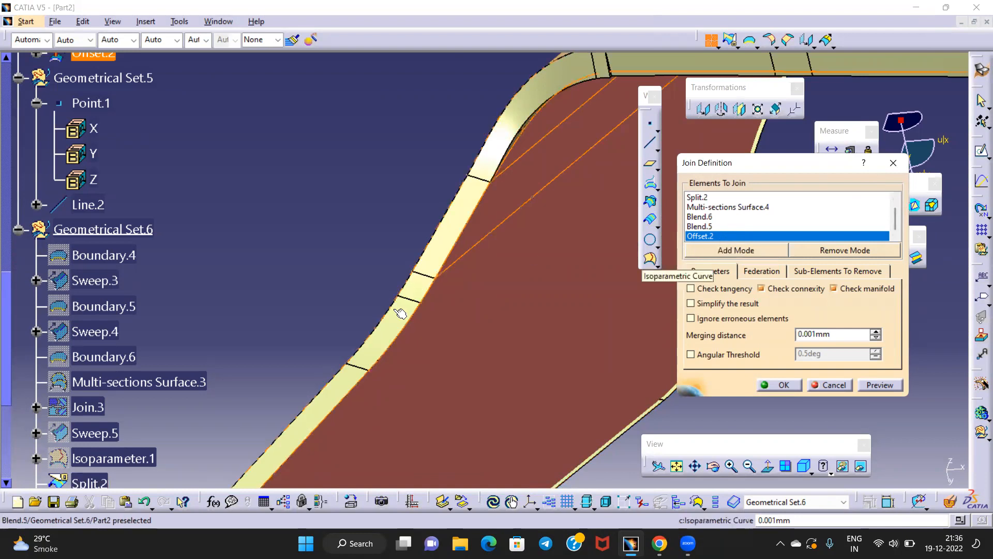
{"action": "middle_click_drag", "start_coordinate": [484, 241], "coordinate": [481, 300]}
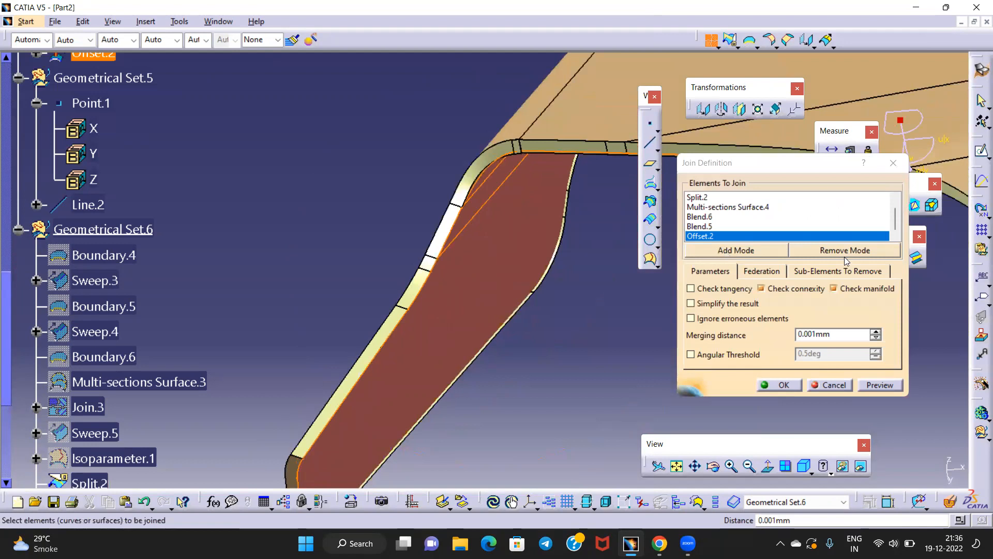
{"action": "left_click", "coordinate": [893, 163]}
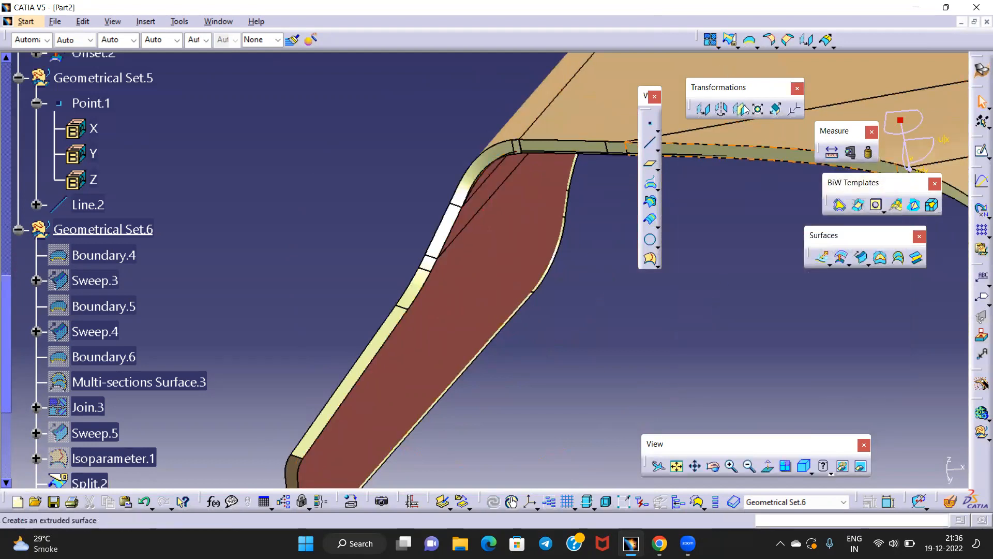
{"action": "left_click", "coordinate": [713, 41]}
{"action": "middle_click_drag", "start_coordinate": [472, 331], "coordinate": [552, 237]}
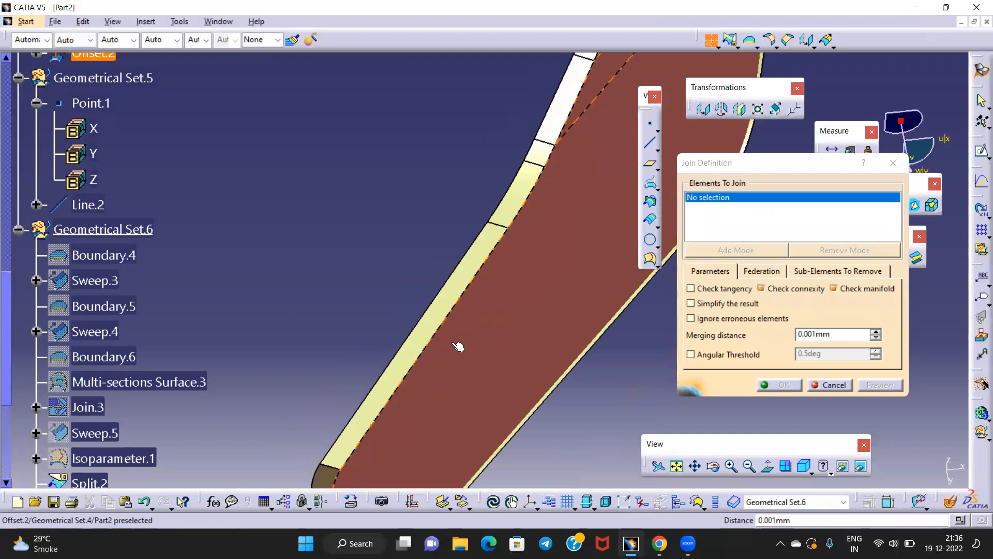
Add Blend.3, Blend.4, Blend.5 and Blend.6 to the join
{"action": "left_click", "coordinate": [432, 331]}
{"action": "middle_click_drag", "start_coordinate": [508, 211], "coordinate": [486, 347]}
{"action": "left_click", "coordinate": [488, 328]}
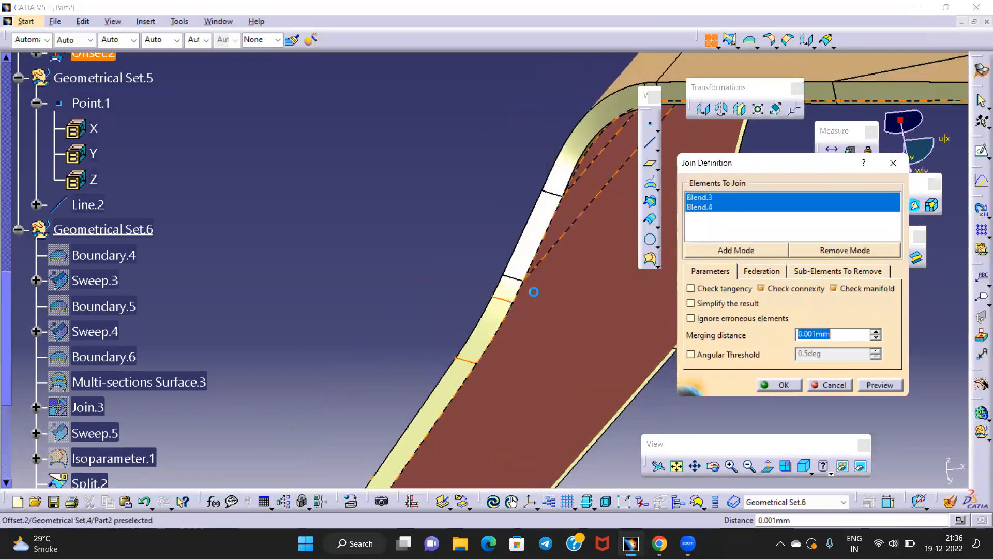
{"action": "middle_click_drag", "start_coordinate": [532, 291], "coordinate": [543, 339]}
{"action": "left_click", "coordinate": [536, 381]}
{"action": "left_click", "coordinate": [564, 302]}
{"action": "middle_click_drag", "start_coordinate": [564, 301], "coordinate": [361, 347]}
Add Multi-sections Surface.4, Split.2 and Trim.1 to the join
{"action": "left_click", "coordinate": [464, 296]}
{"action": "left_click", "coordinate": [607, 407]}
{"action": "left_click", "coordinate": [357, 344]}
{"action": "left_click", "coordinate": [445, 290]}
{"action": "middle_click_drag", "start_coordinate": [477, 282], "coordinate": [488, 391]}
{"action": "middle_click_drag", "start_coordinate": [502, 289], "coordinate": [513, 185]}
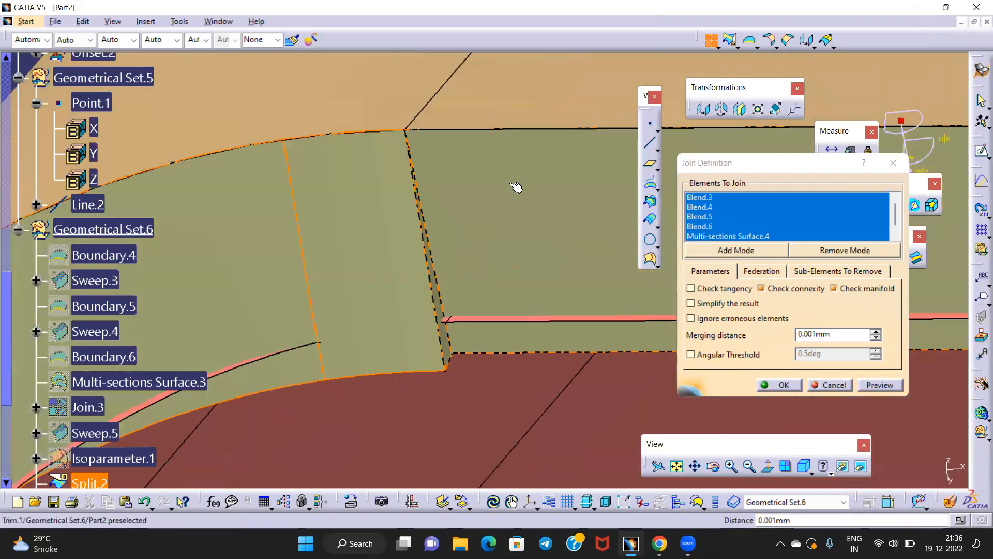
{"action": "left_click", "coordinate": [512, 223]}
{"action": "middle_click_drag", "start_coordinate": [510, 282], "coordinate": [531, 401]}
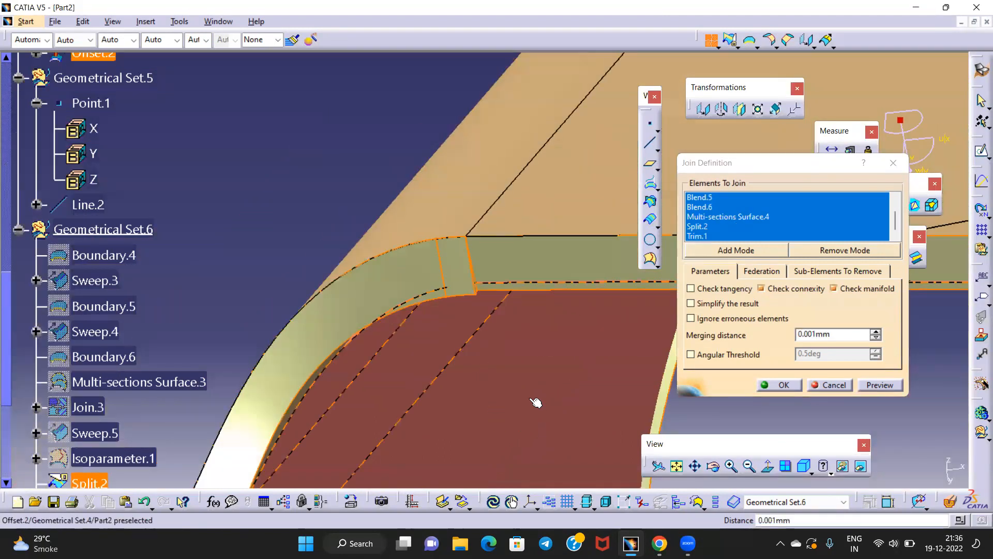
{"action": "middle_click_drag", "start_coordinate": [526, 361], "coordinate": [517, 443]}
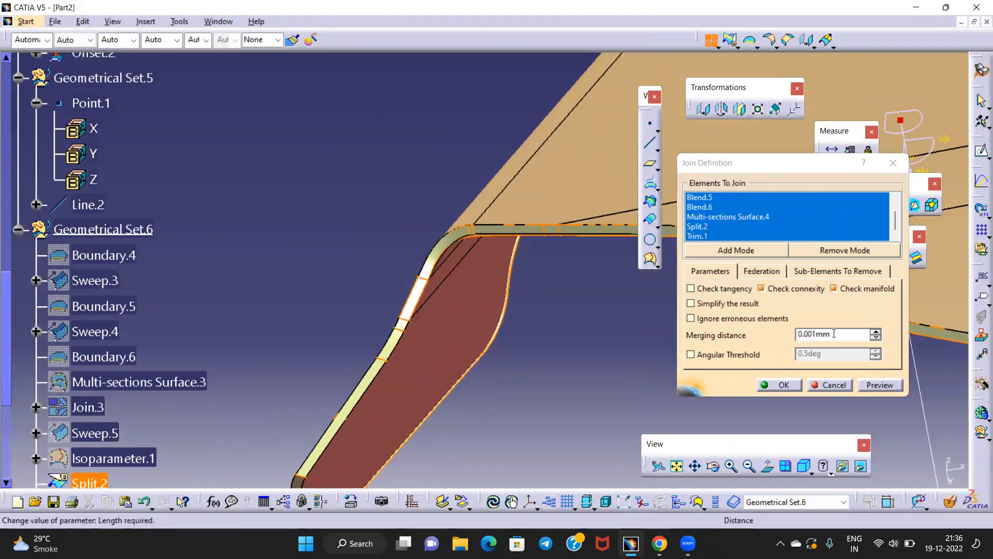
Set the merging distance to 0.01mm, preview, and create the joined surface
{"action": "left_click", "coordinate": [809, 333]}
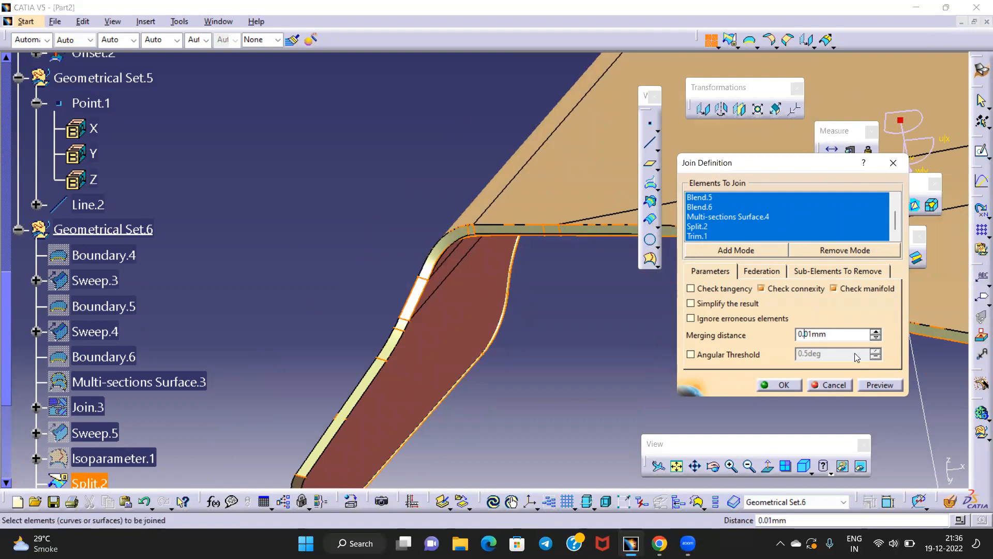
{"action": "left_click", "coordinate": [873, 385]}
{"action": "left_click", "coordinate": [768, 388]}
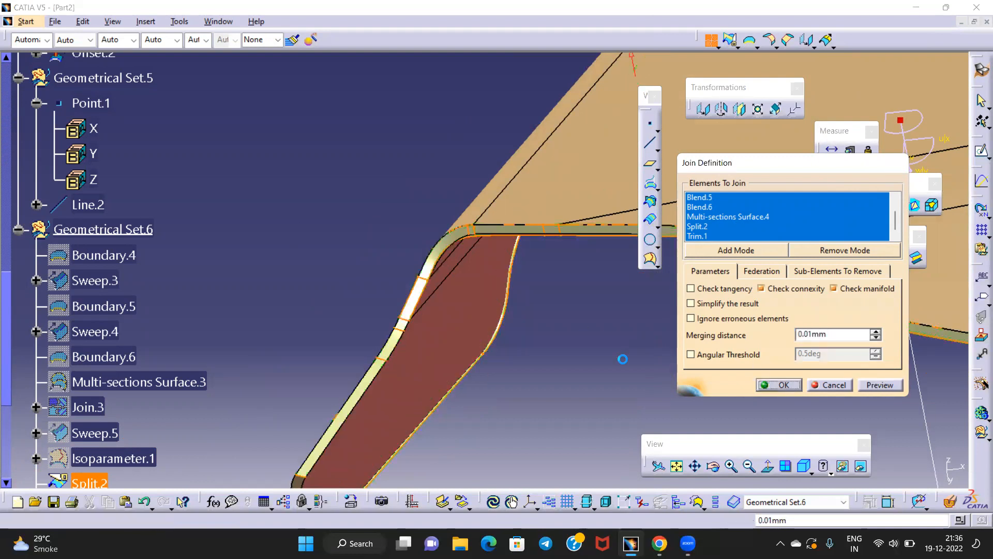
{"action": "middle_click_drag", "start_coordinate": [390, 292], "coordinate": [582, 323]}
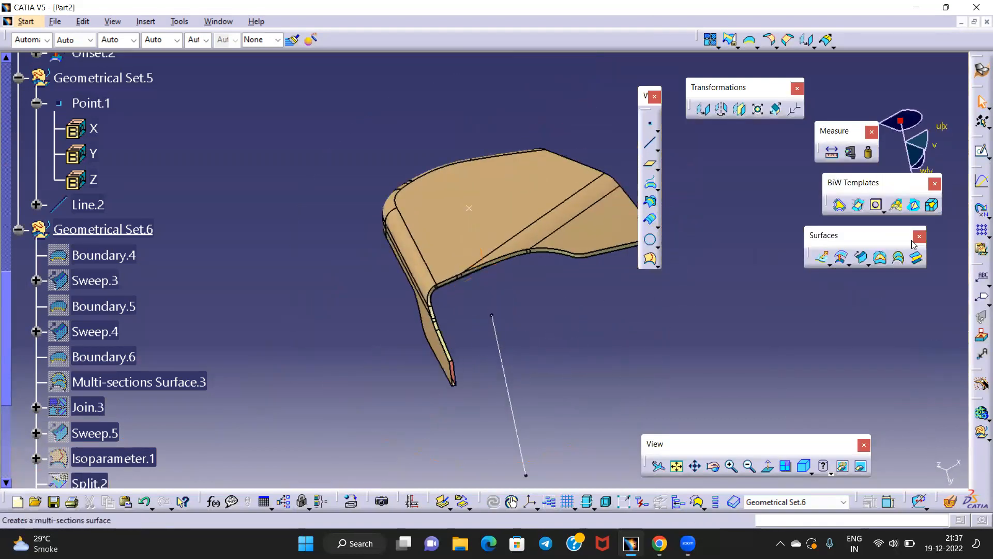
{"action": "left_click", "coordinate": [982, 70]}
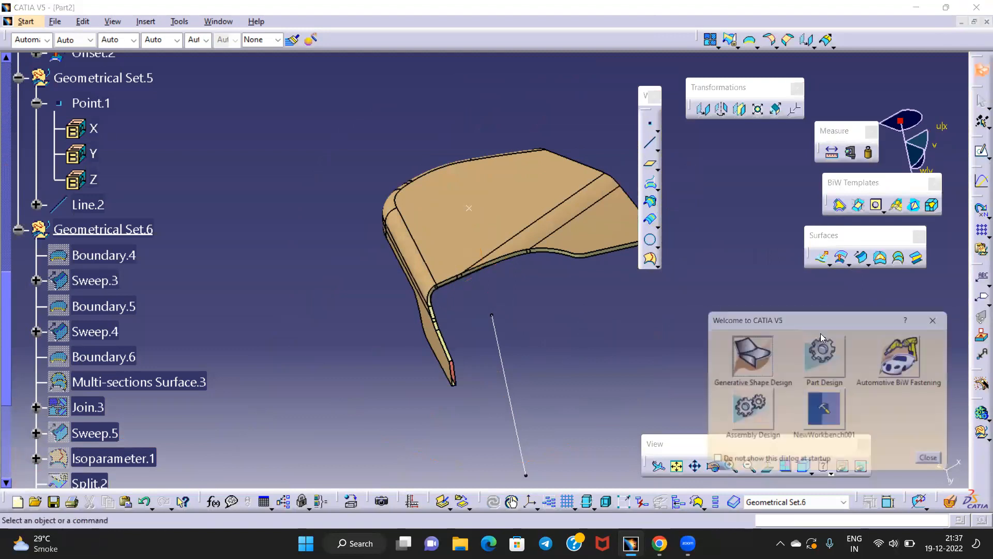
Switch to Part Design and start a draft analysis with direction along Y (0, 1, 0)
{"action": "left_click", "coordinate": [823, 362]}
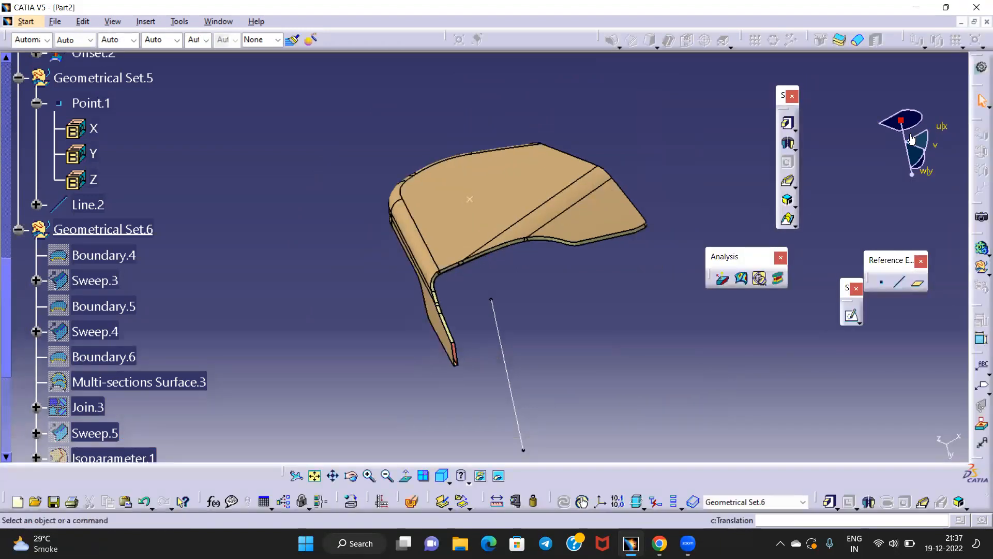
{"action": "left_click_drag", "start_coordinate": [900, 121], "coordinate": [500, 345]}
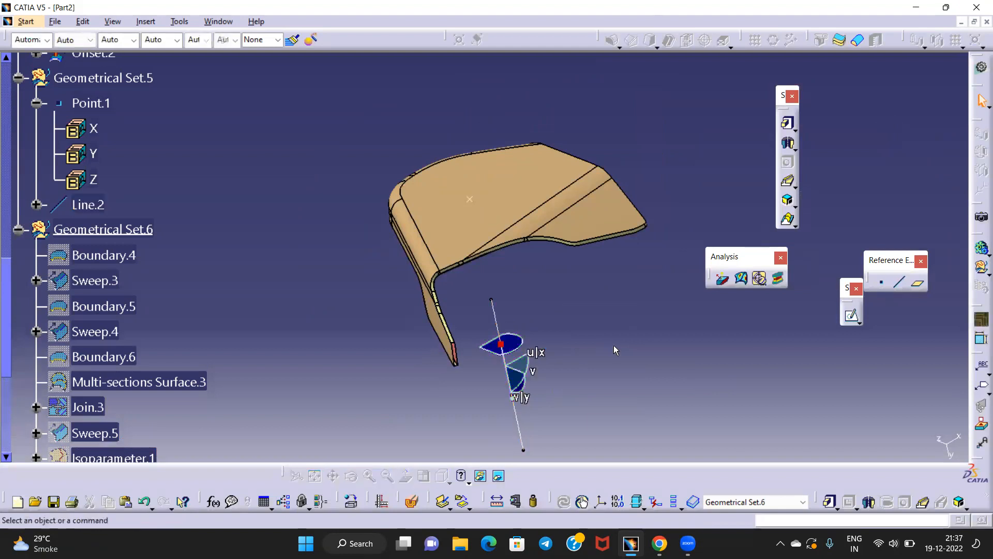
{"action": "left_click", "coordinate": [722, 279]}
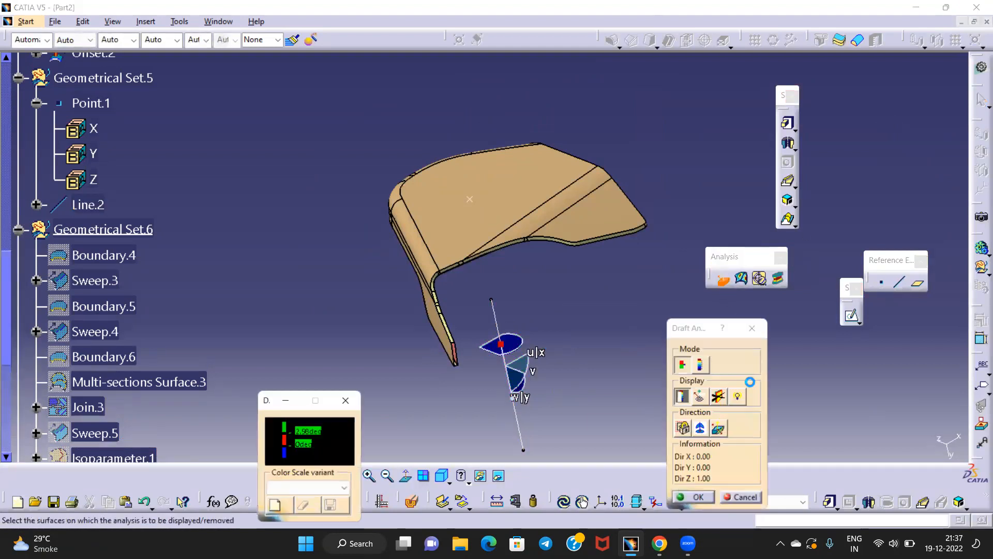
{"action": "left_click", "coordinate": [700, 430]}
{"action": "left_click_drag", "start_coordinate": [501, 343], "coordinate": [504, 356]}
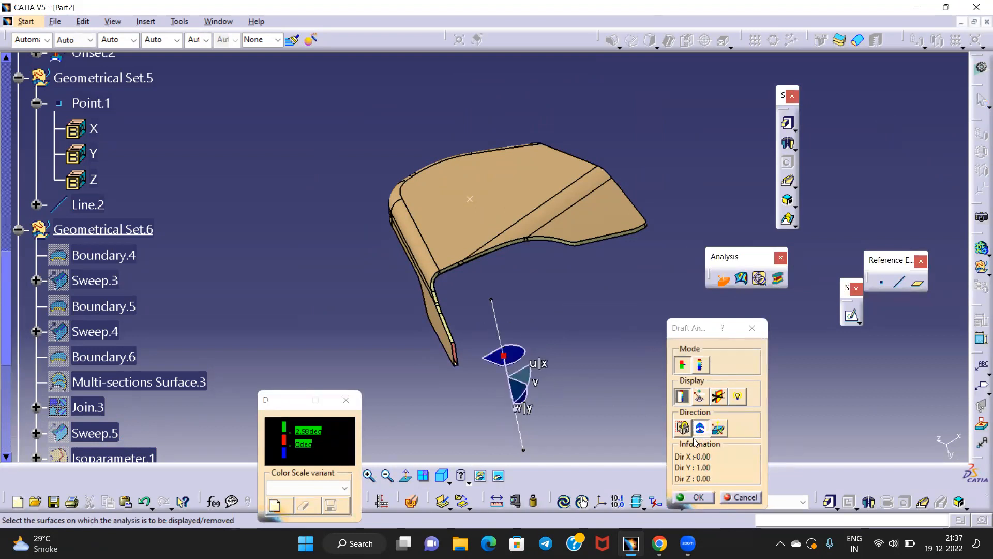
{"action": "left_click", "coordinate": [701, 433]}
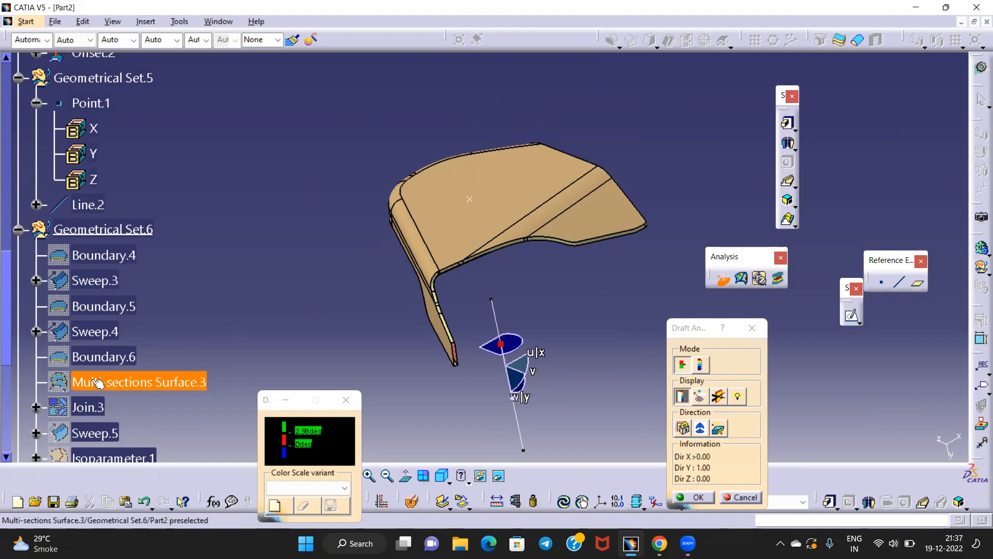
{"action": "scroll", "coordinate": [171, 383], "scroll_direction": "down", "scroll_amount": 8}
Analyse Join.4 and inspect its green, blue and red draft-angle colouring around the flange
{"action": "left_click", "coordinate": [101, 260]}
{"action": "middle_click_drag", "start_coordinate": [460, 342], "coordinate": [578, 179]}
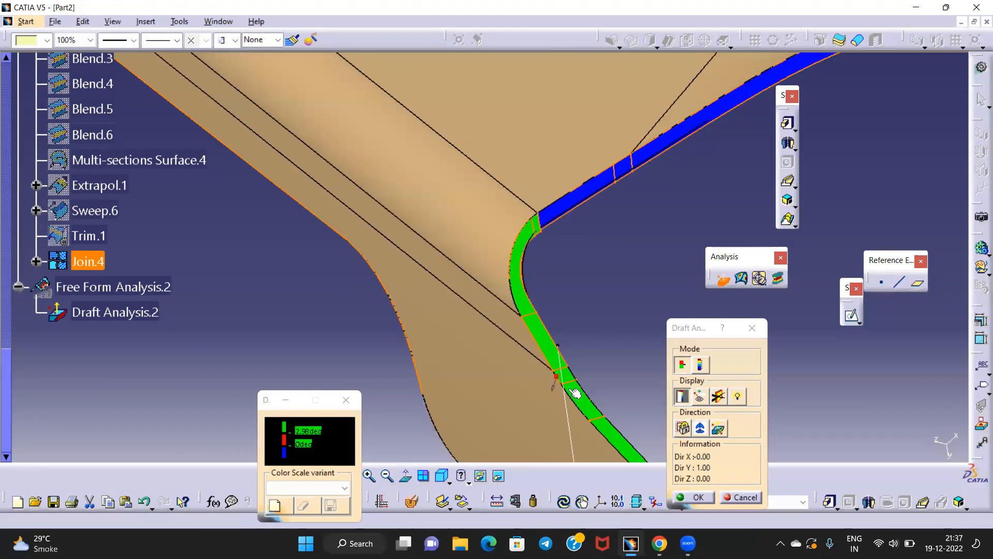
{"action": "middle_click_drag", "start_coordinate": [605, 236], "coordinate": [486, 232]}
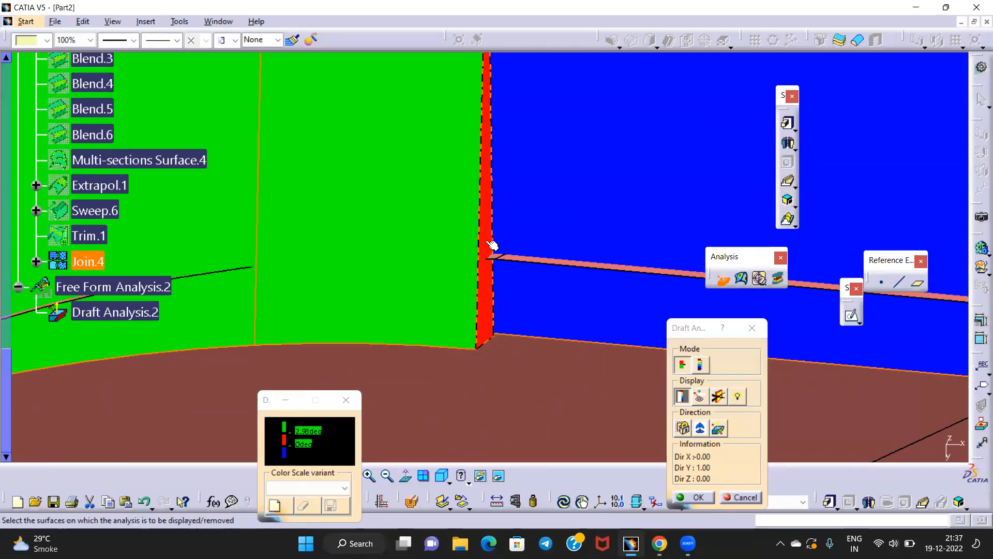
{"action": "middle_click_drag", "start_coordinate": [494, 204], "coordinate": [485, 307]}
{"action": "middle_click_drag", "start_coordinate": [482, 216], "coordinate": [476, 340]}
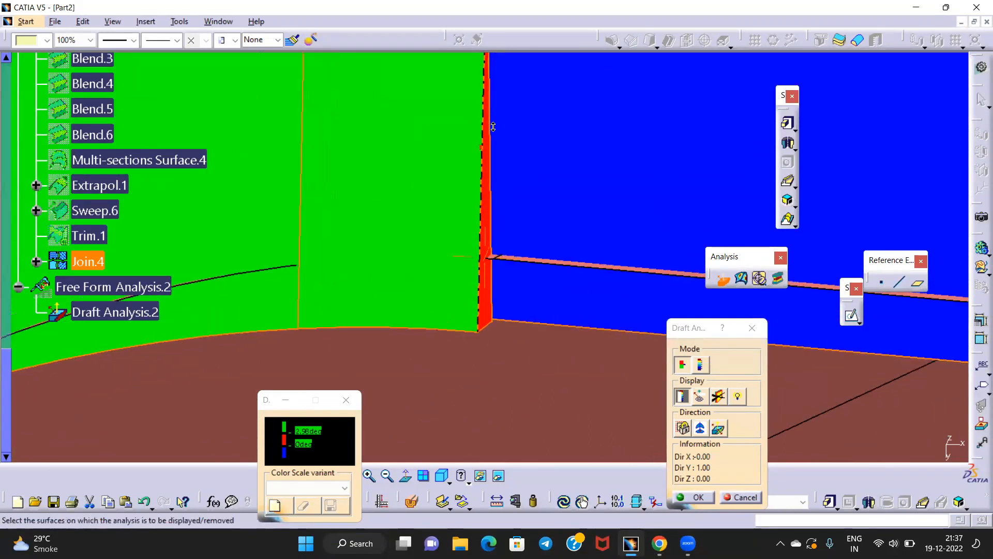
{"action": "middle_click_drag", "start_coordinate": [481, 211], "coordinate": [503, 286]}
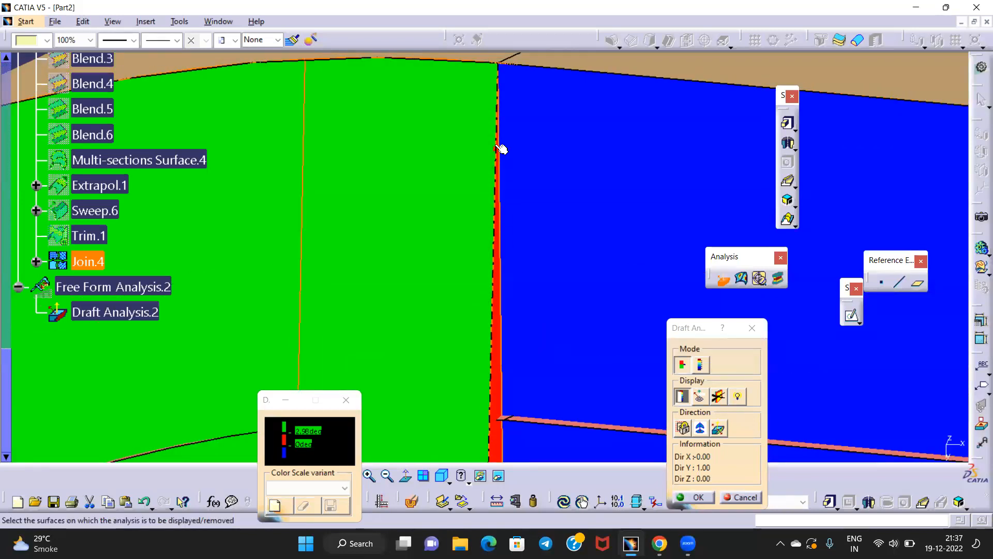
{"action": "middle_click_drag", "start_coordinate": [519, 108], "coordinate": [625, 318]}
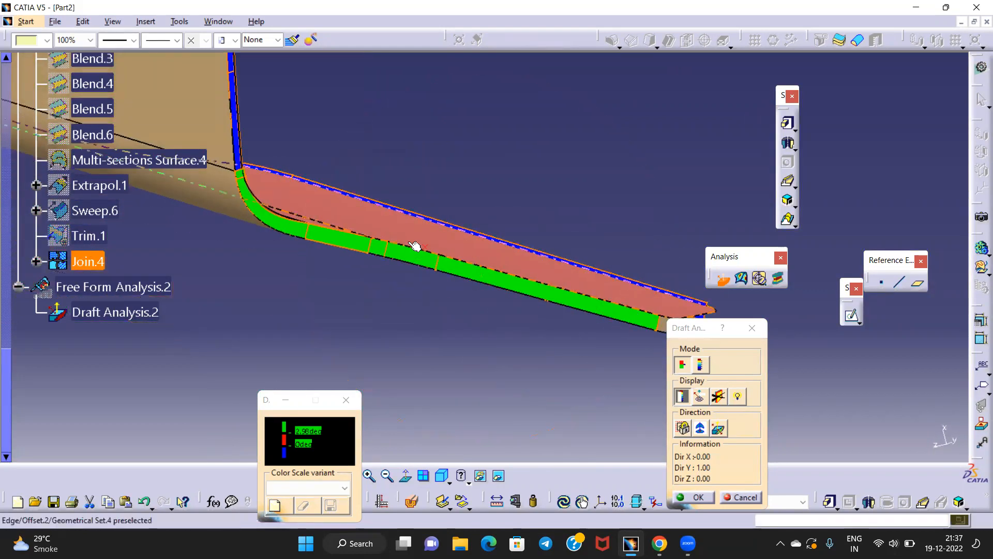
{"action": "middle_click_drag", "start_coordinate": [281, 215], "coordinate": [316, 209]}
{"action": "middle_click_drag", "start_coordinate": [325, 263], "coordinate": [715, 471]}
{"action": "left_click", "coordinate": [696, 498]}
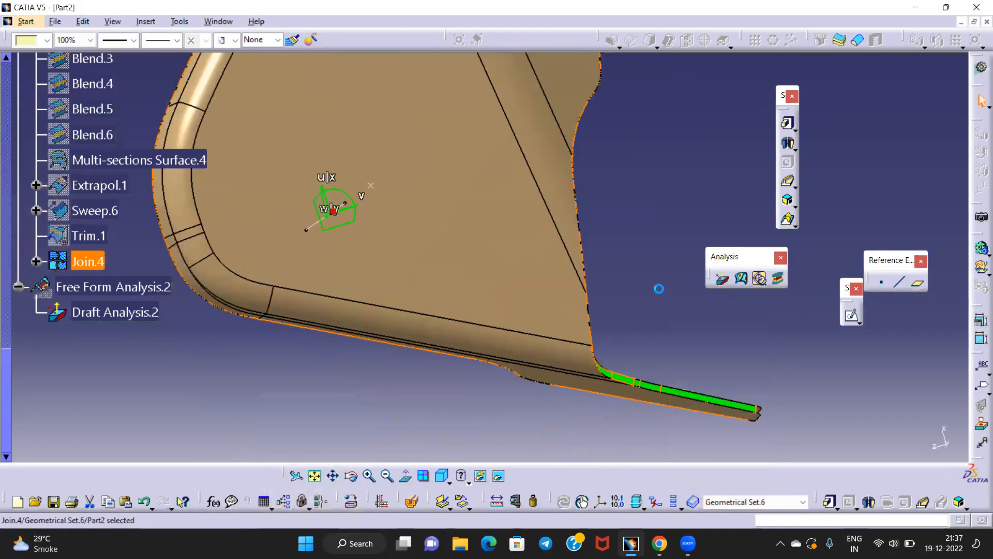
{"action": "middle_click_drag", "start_coordinate": [382, 317], "coordinate": [262, 371]}
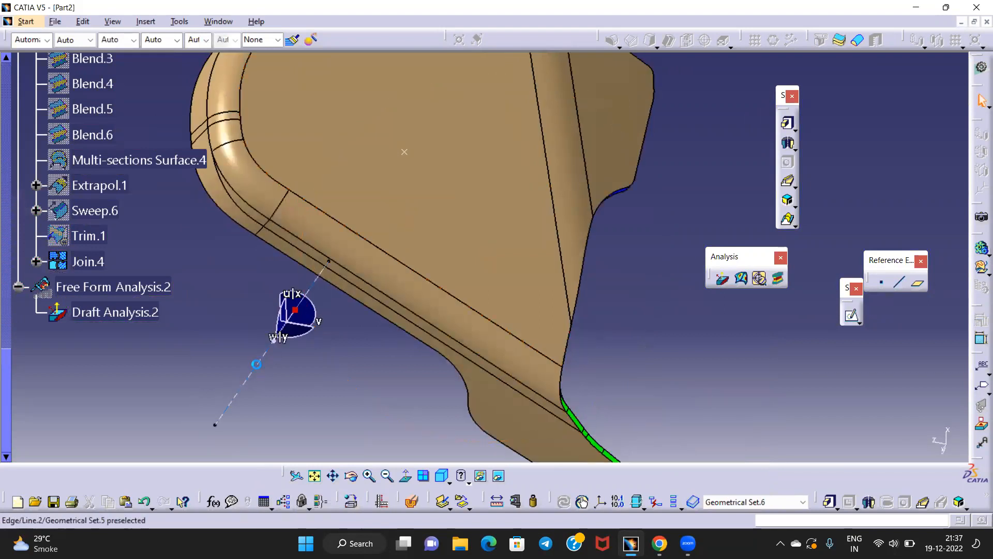
{"action": "left_click", "coordinate": [256, 364]}
{"action": "left_click", "coordinate": [405, 476]}
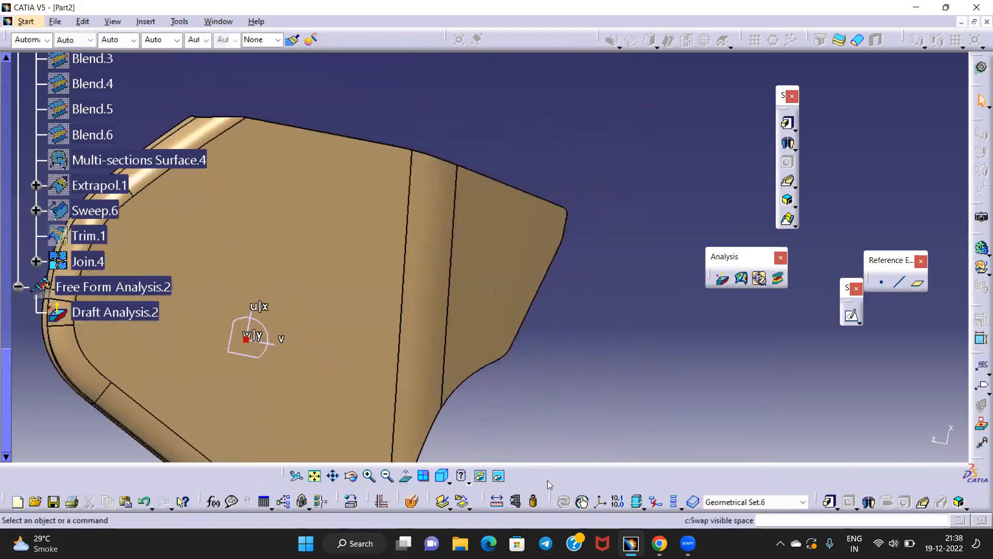
{"action": "middle_click_drag", "start_coordinate": [451, 449], "coordinate": [622, 182]}
{"action": "middle_click_drag", "start_coordinate": [617, 224], "coordinate": [642, 198]}
{"action": "middle_click_drag", "start_coordinate": [635, 446], "coordinate": [621, 145]}
{"action": "middle_click_drag", "start_coordinate": [683, 162], "coordinate": [559, 150]}
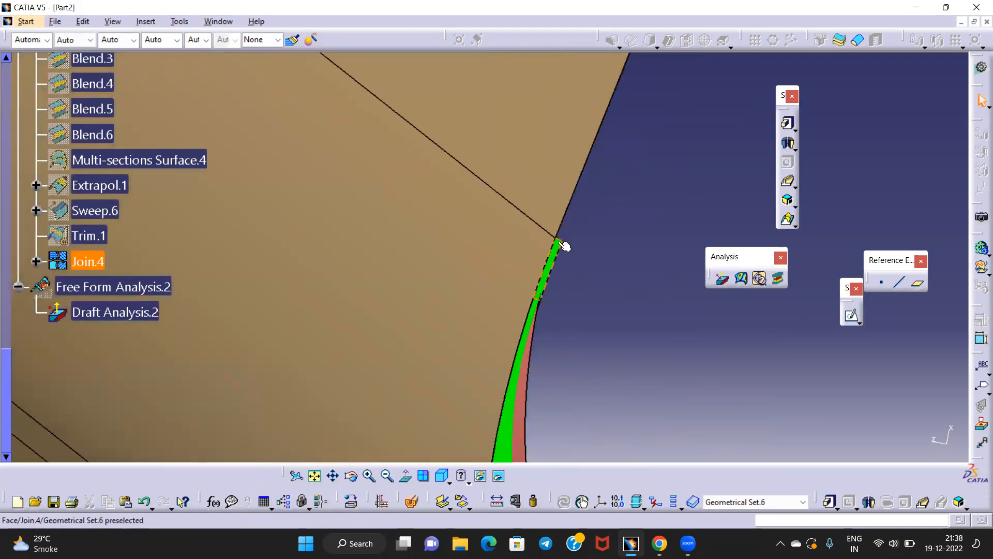
{"action": "middle_click_drag", "start_coordinate": [604, 175], "coordinate": [526, 365]}
{"action": "middle_click_drag", "start_coordinate": [568, 210], "coordinate": [441, 257]}
{"action": "middle_click_drag", "start_coordinate": [562, 393], "coordinate": [614, 345]}
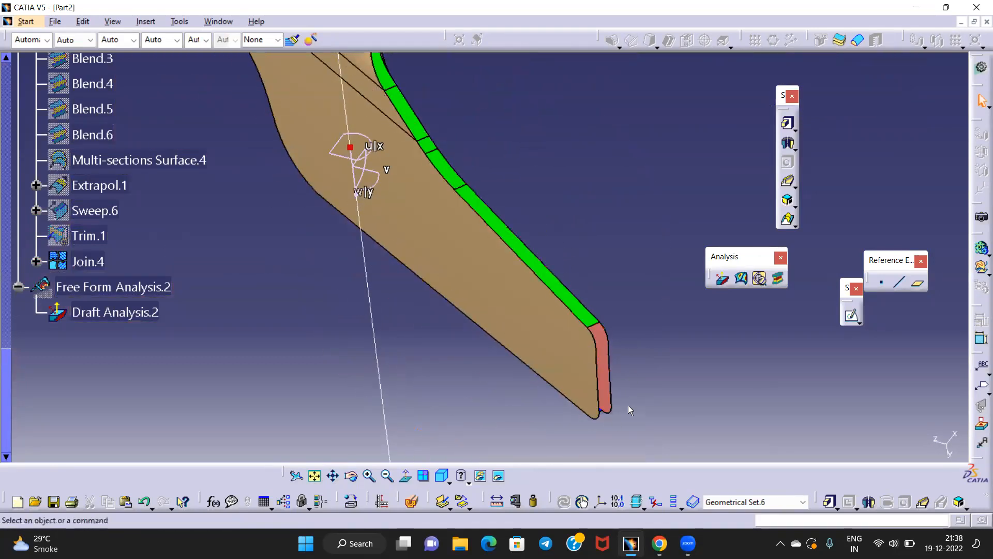
{"action": "middle_click_drag", "start_coordinate": [512, 357], "coordinate": [454, 349]}
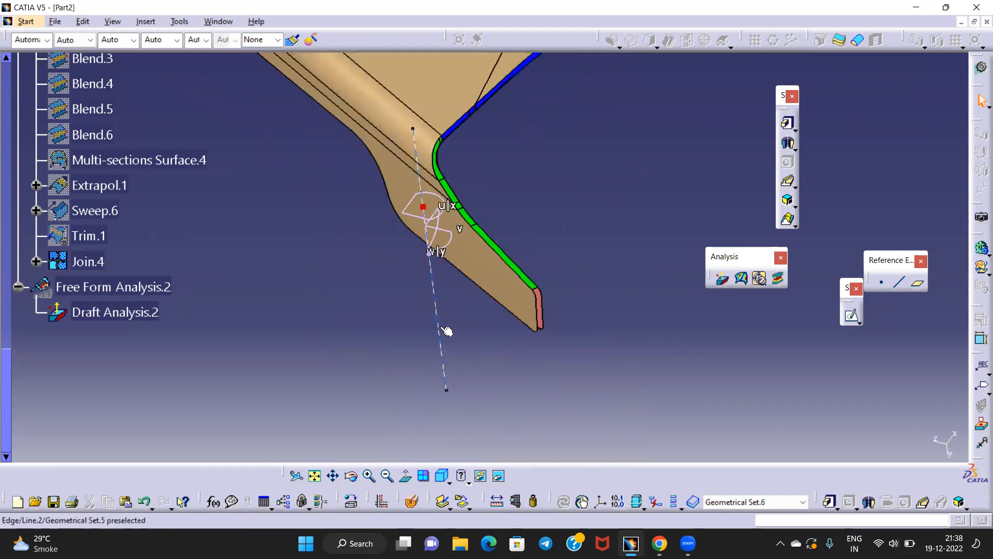
{"action": "left_click", "coordinate": [441, 329]}
{"action": "left_click", "coordinate": [408, 480]}
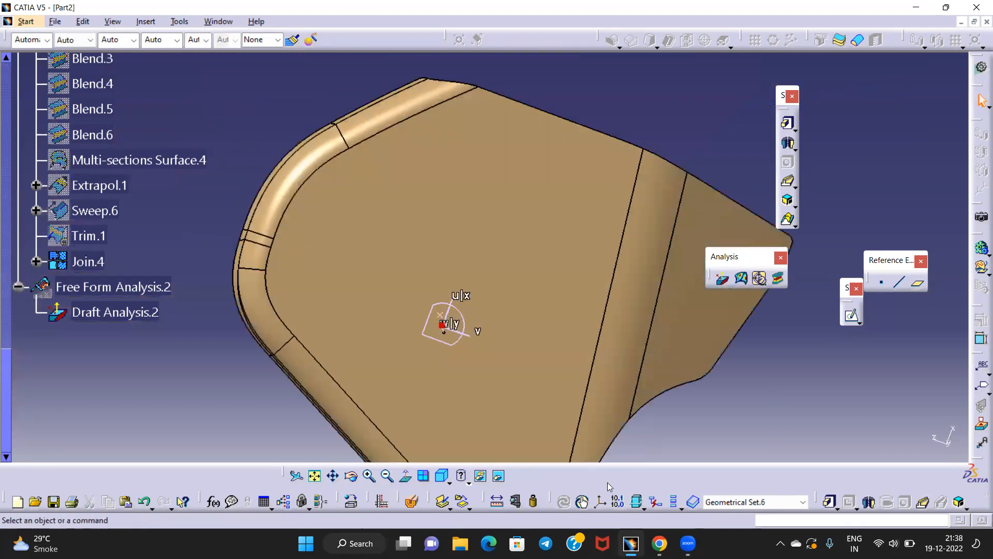
{"action": "middle_click_drag", "start_coordinate": [524, 318], "coordinate": [542, 181]}
{"action": "middle_click_drag", "start_coordinate": [628, 372], "coordinate": [619, 397]}
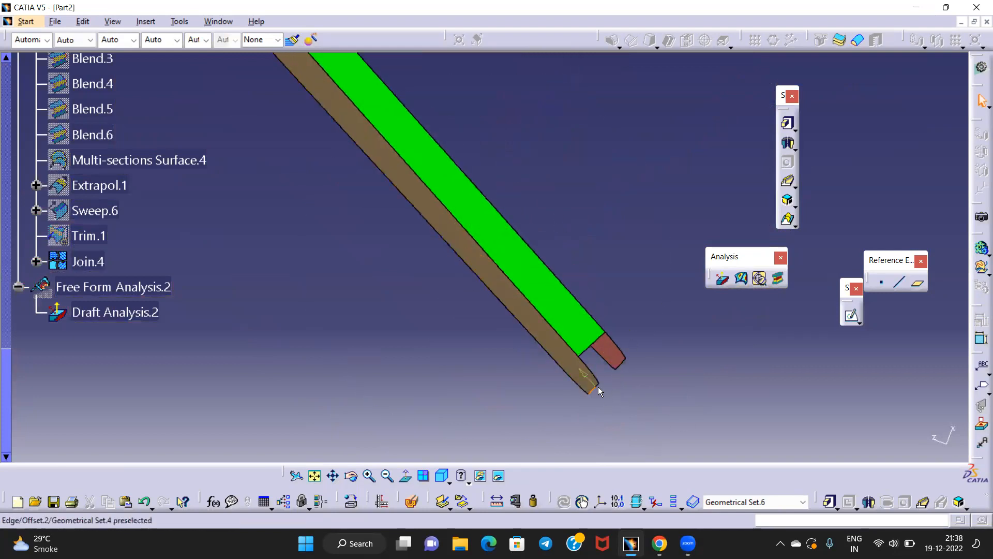
{"action": "left_click", "coordinate": [560, 309]}
{"action": "middle_click_drag", "start_coordinate": [600, 298], "coordinate": [565, 422]}
{"action": "left_click", "coordinate": [506, 339]}
{"action": "middle_click_drag", "start_coordinate": [506, 339], "coordinate": [406, 282]}
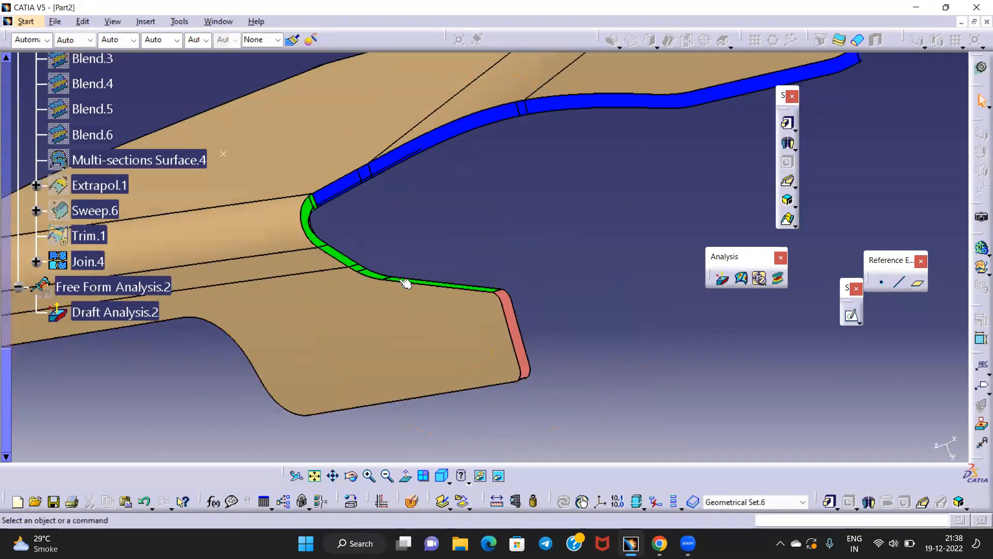
{"action": "scroll", "coordinate": [63, 161], "scroll_direction": "up", "scroll_amount": 5}
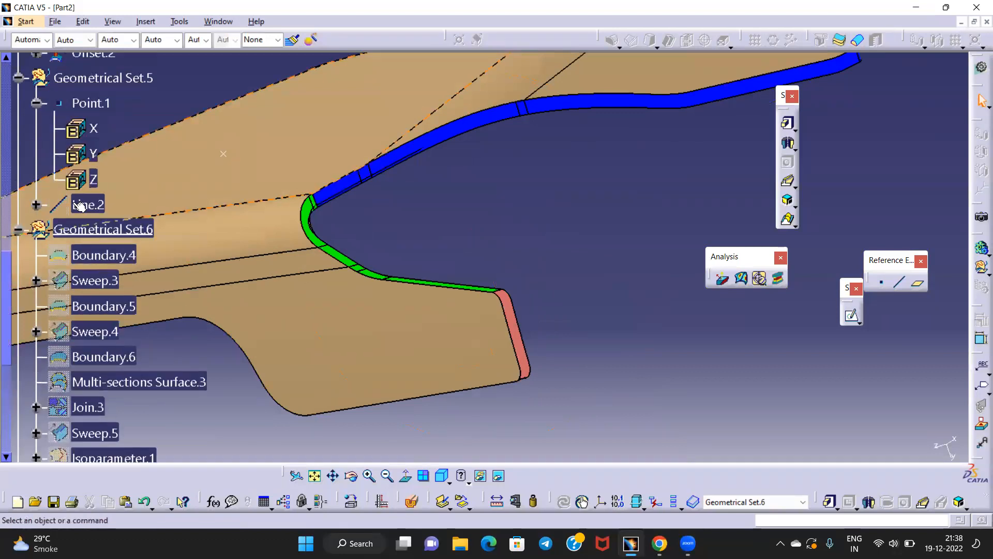
Make Geometrical Set.6 the work object
{"action": "right_click", "coordinate": [91, 226]}
{"action": "left_click", "coordinate": [151, 317]}
{"action": "middle_click_drag", "start_coordinate": [539, 338], "coordinate": [486, 317]}
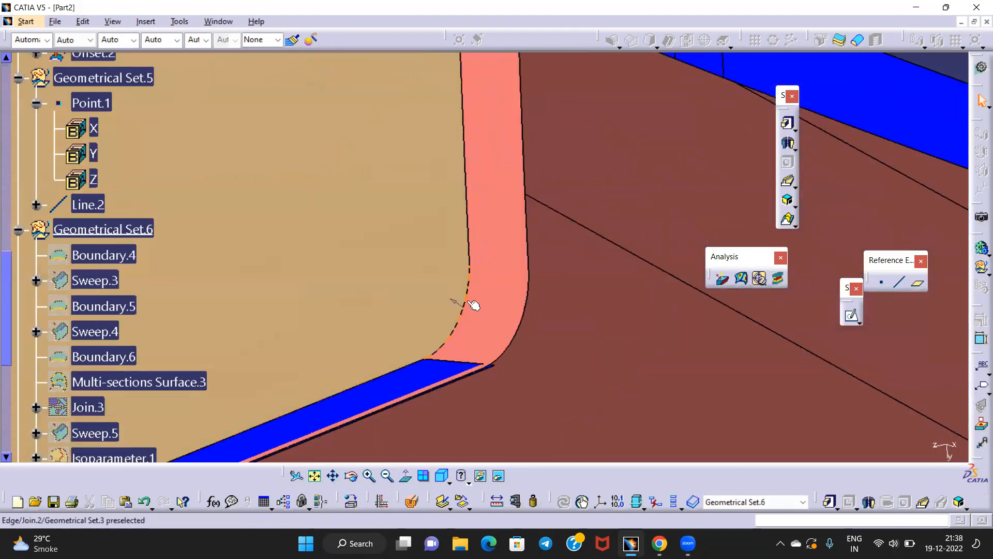
{"action": "left_click", "coordinate": [467, 302]}
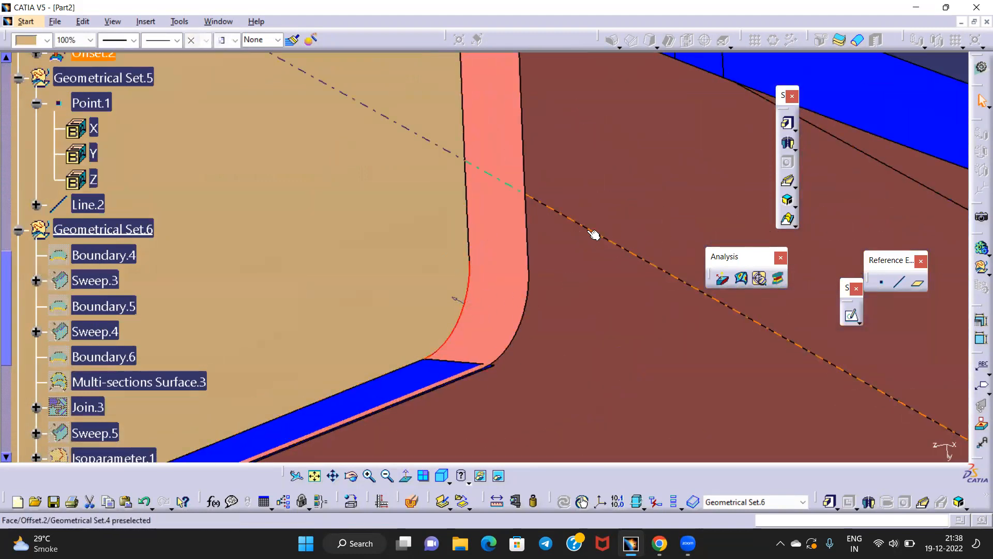
{"action": "middle_click_drag", "start_coordinate": [595, 222], "coordinate": [594, 316]}
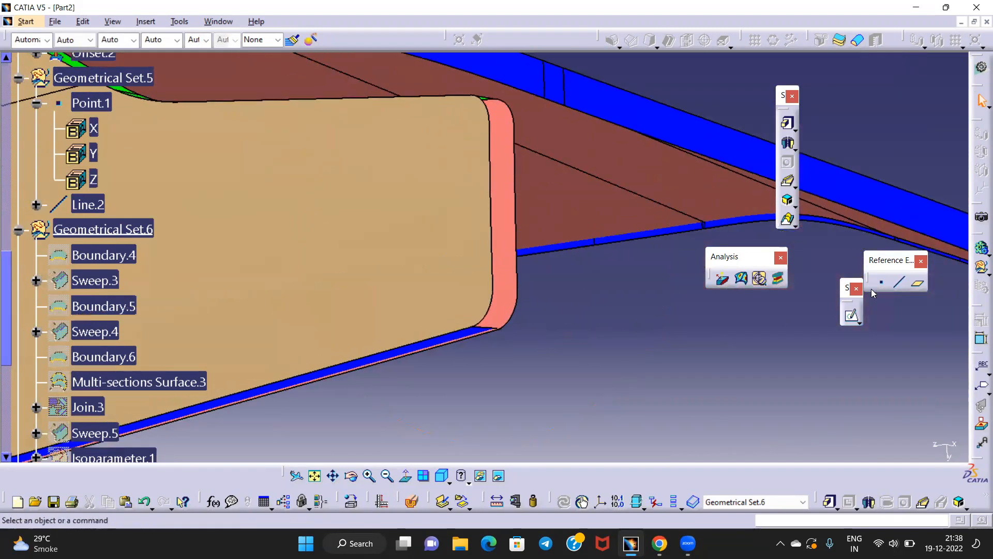
Create a Point-Point line from the Join.2 vertex to the Offset.2 vertex
{"action": "left_click", "coordinate": [899, 283]}
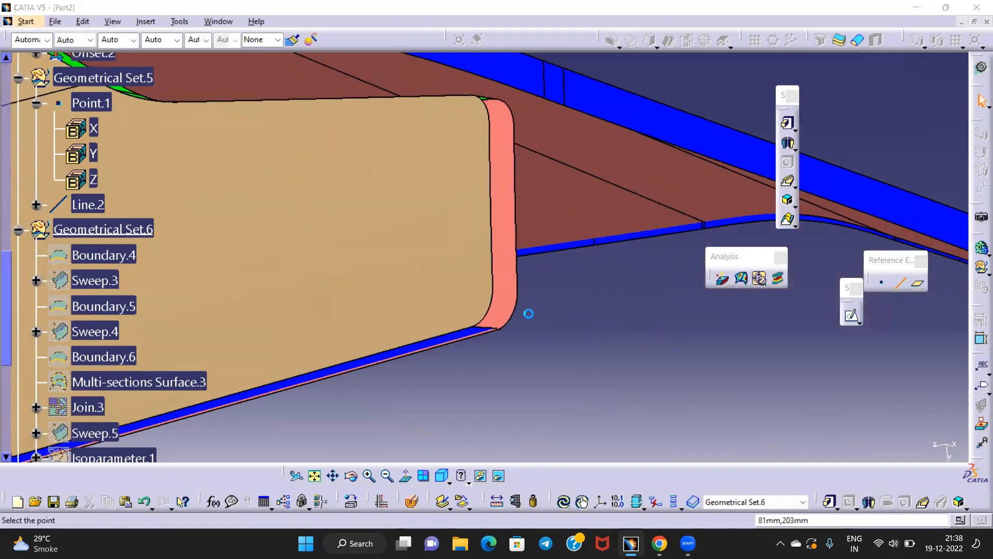
{"action": "scroll", "coordinate": [505, 316], "scroll_direction": "up", "scroll_amount": 2}
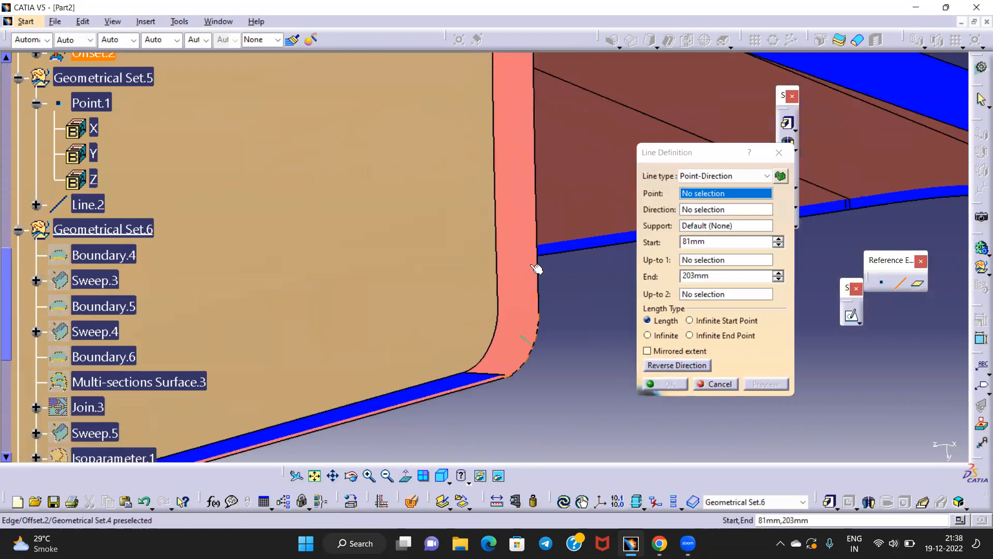
{"action": "left_click", "coordinate": [703, 187]}
{"action": "left_click", "coordinate": [702, 187]}
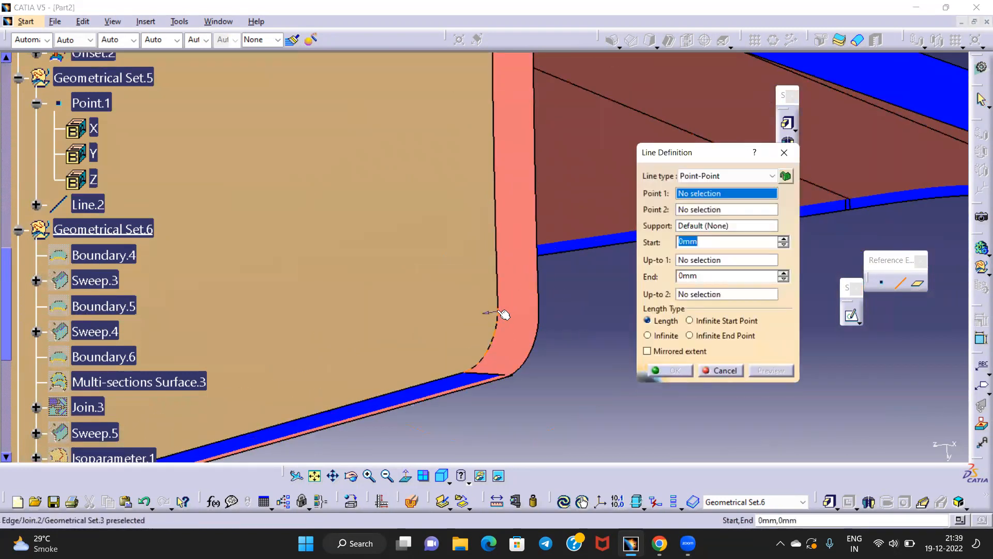
{"action": "left_click", "coordinate": [500, 307]}
{"action": "left_click", "coordinate": [541, 311]}
{"action": "left_click", "coordinate": [665, 368]}
{"action": "mouse_move", "coordinate": [533, 331]}
{"action": "middle_mouse_down"}
{"action": "mouse_move", "coordinate": [528, 363]}
{"action": "mouse_move", "coordinate": [528, 339]}
{"action": "middle_mouse_up"}
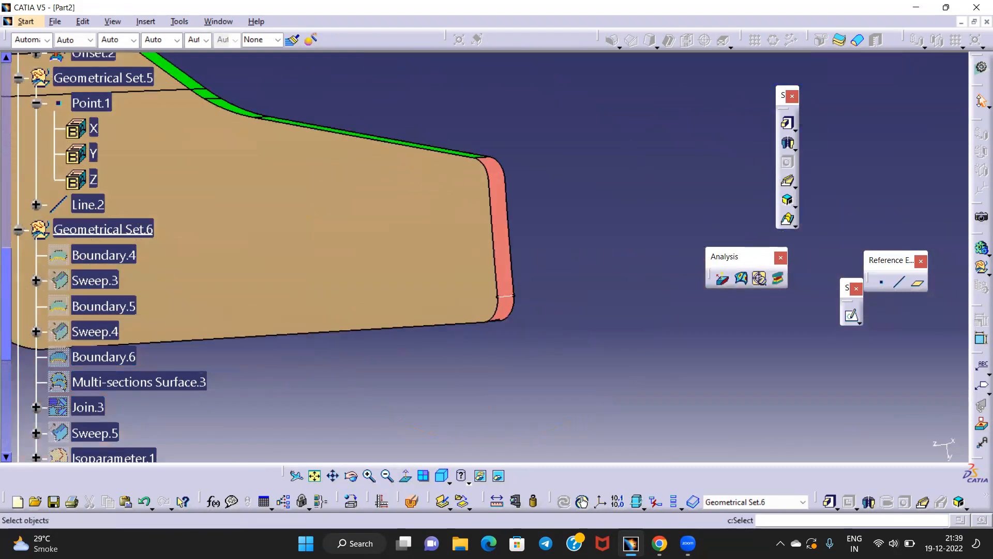
Switch back to Generative Shape Design and rotate to face the flange end
{"action": "left_click", "coordinate": [981, 68]}
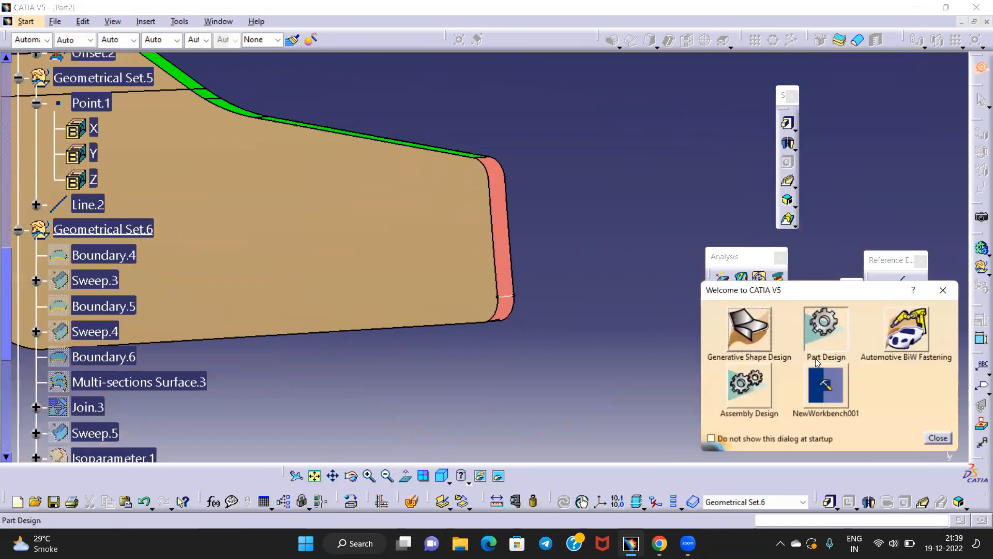
{"action": "left_click", "coordinate": [750, 334]}
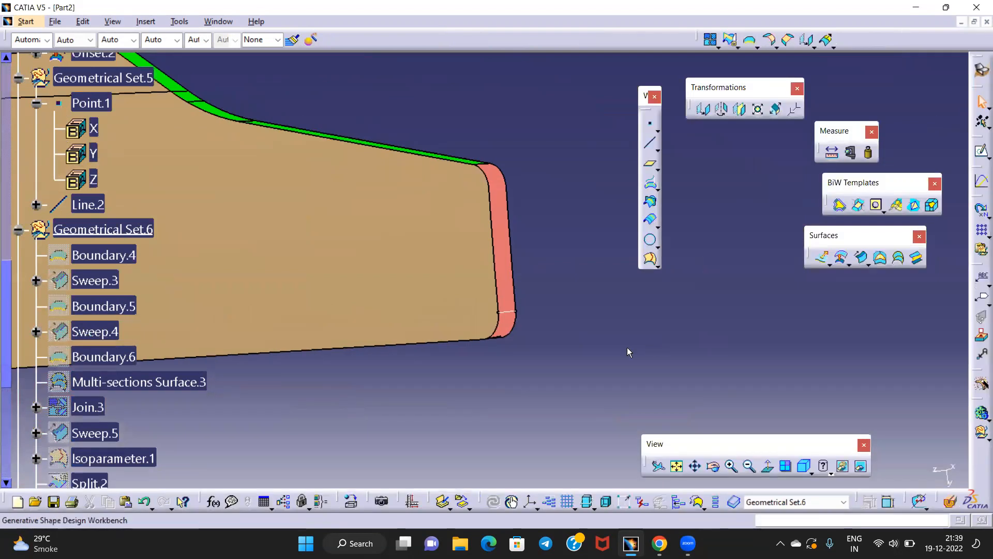
{"action": "middle_click_drag", "start_coordinate": [544, 319], "coordinate": [486, 266]}
{"action": "middle_click_drag", "start_coordinate": [565, 311], "coordinate": [569, 359]}
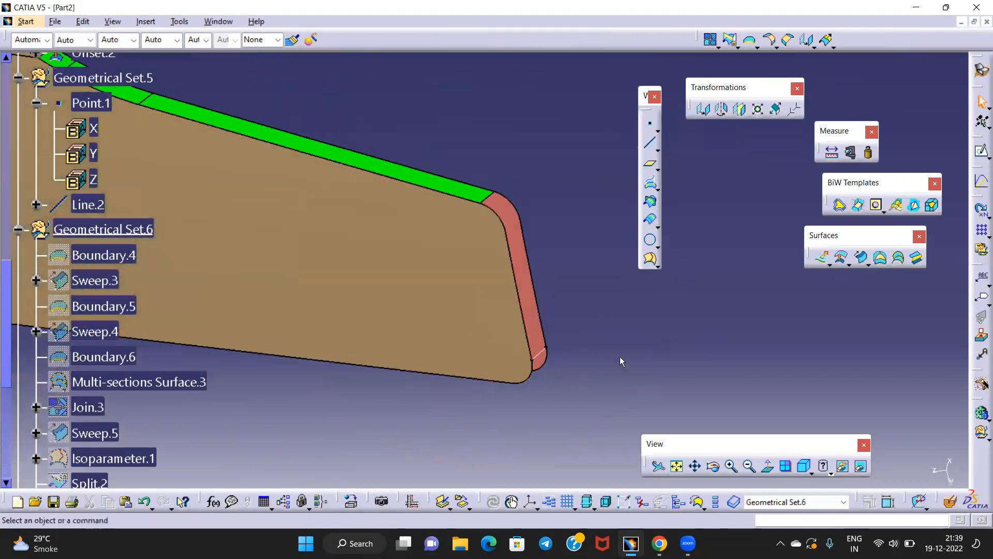
Start a draft-direction sweep along Line.4 with Line.2 as draft direction
{"action": "left_click", "coordinate": [861, 257]}
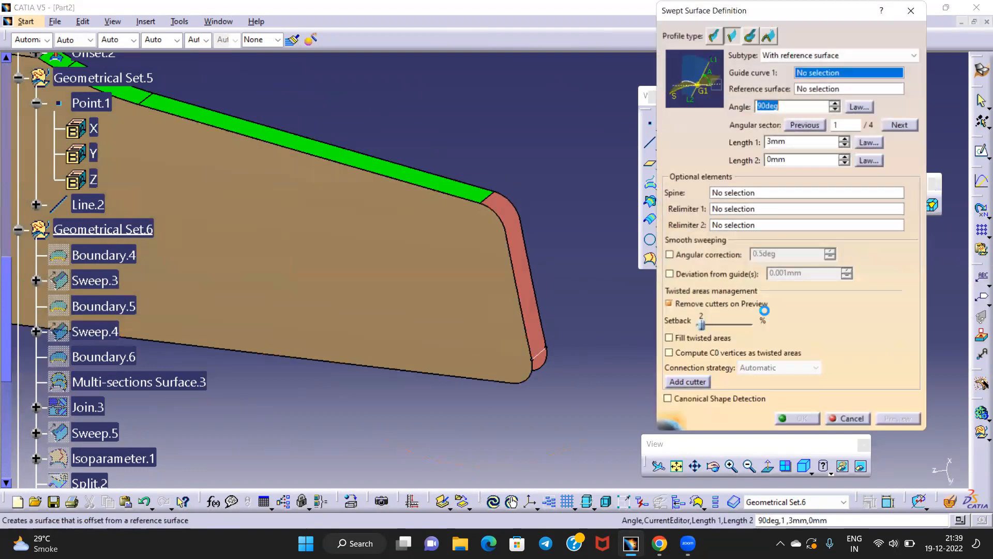
{"action": "left_click", "coordinate": [807, 55]}
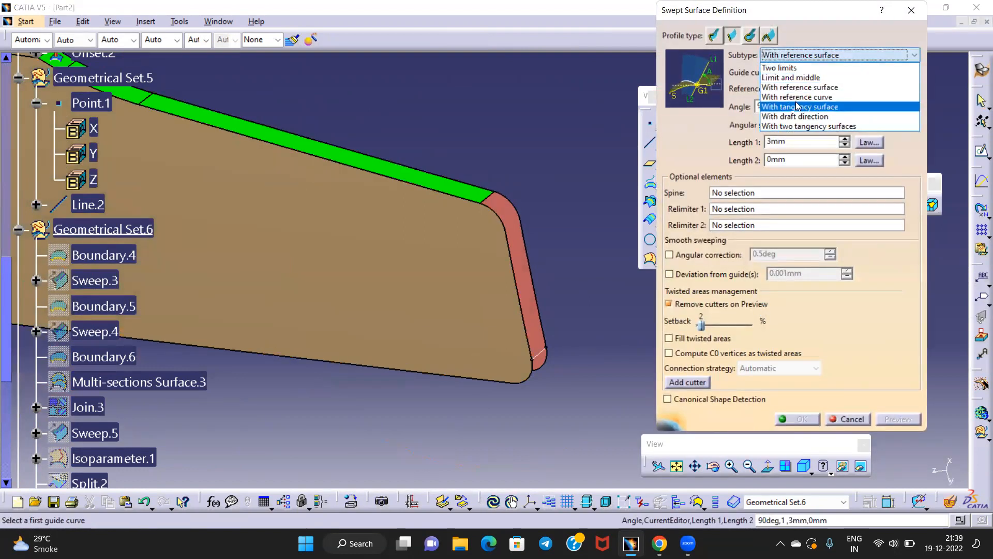
{"action": "left_click", "coordinate": [800, 117]}
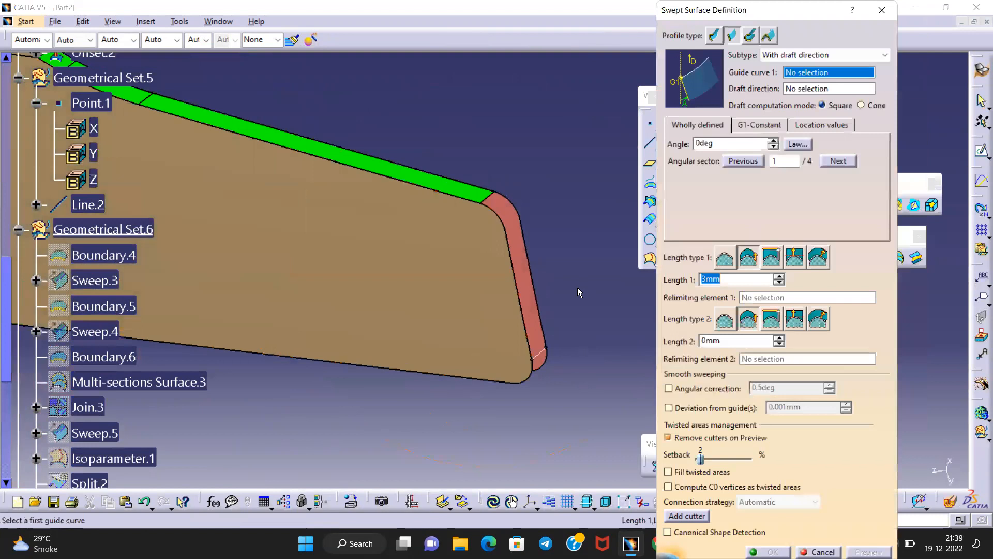
{"action": "middle_click_drag", "start_coordinate": [564, 284], "coordinate": [566, 254]}
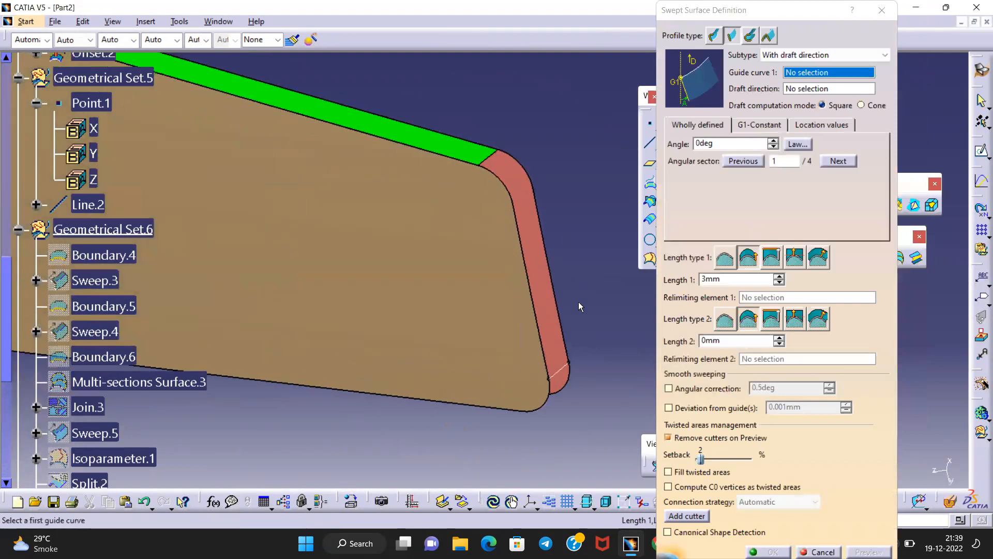
{"action": "left_click", "coordinate": [563, 376]}
{"action": "middle_click_drag", "start_coordinate": [563, 376], "coordinate": [479, 334]}
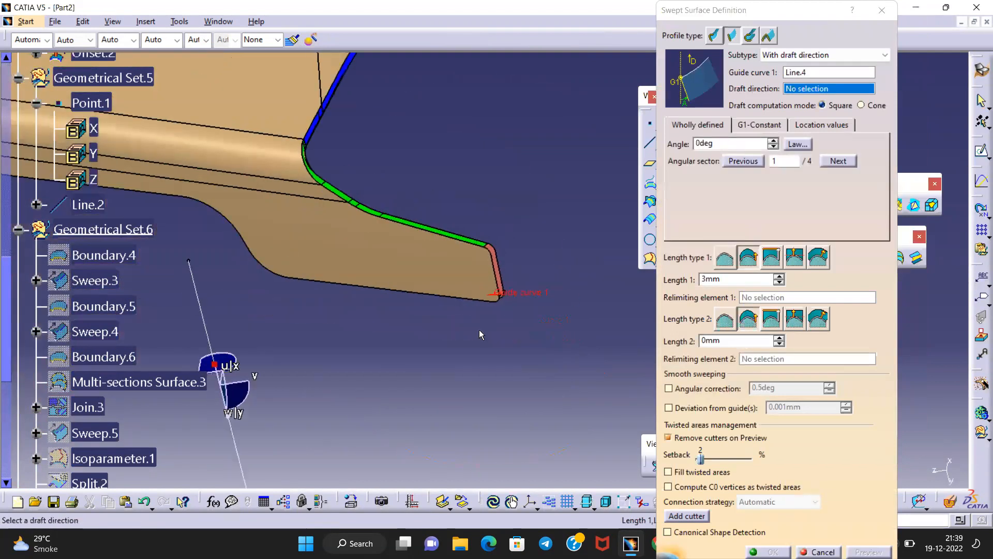
{"action": "left_click", "coordinate": [199, 299]}
{"action": "middle_click_drag", "start_coordinate": [199, 298], "coordinate": [452, 276]}
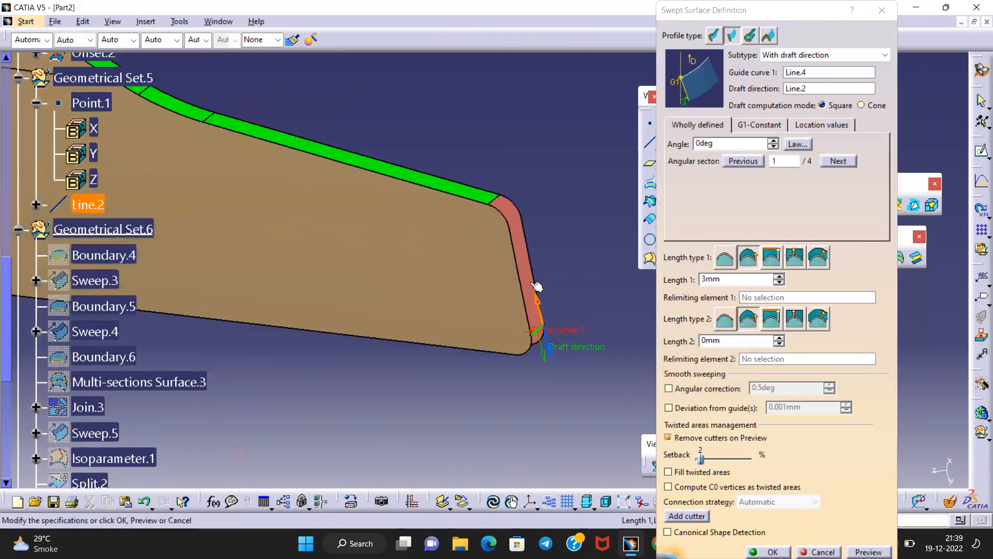
Try a 0.5deg draft angle and inspect the sweep preview closely
{"action": "double_click", "coordinate": [704, 143]}
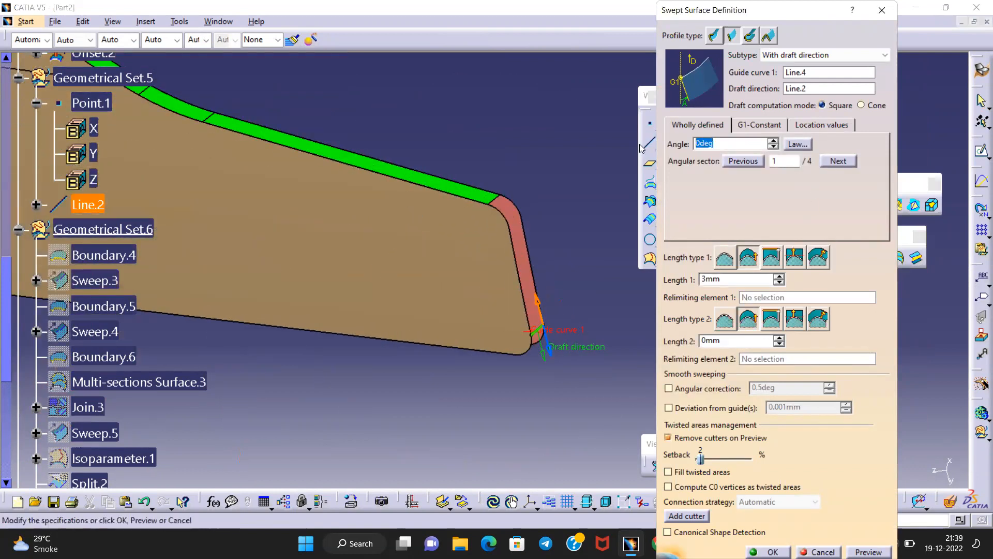
{"action": "type", "text": "0.8"}
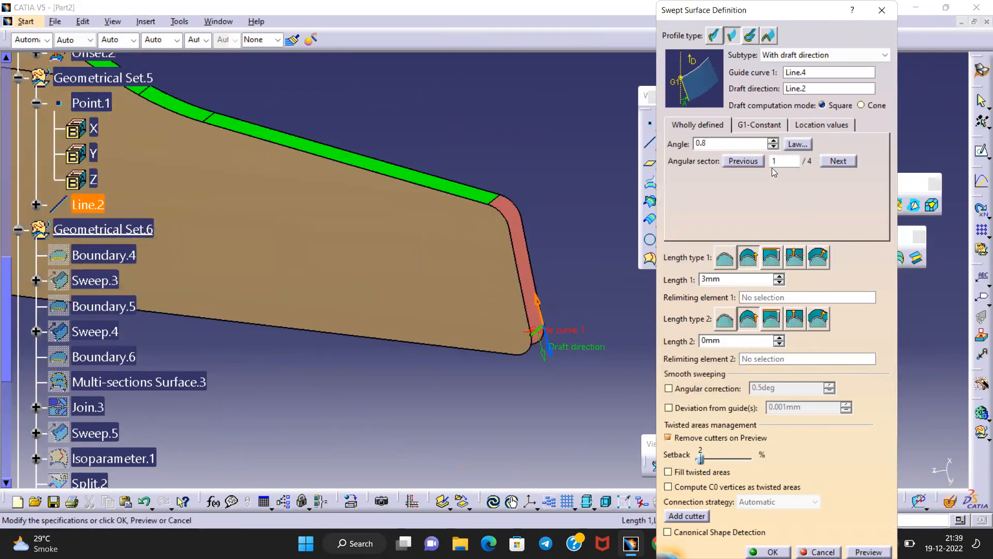
{"action": "key", "text": "BackSpace"}
{"action": "type", "text": "5"}
{"action": "left_click_drag", "start_coordinate": [809, 9], "coordinate": [761, 75]}
{"action": "key", "text": "Return"}
{"action": "middle_click_drag", "start_coordinate": [607, 357], "coordinate": [468, 133], "text": "ctrl"}
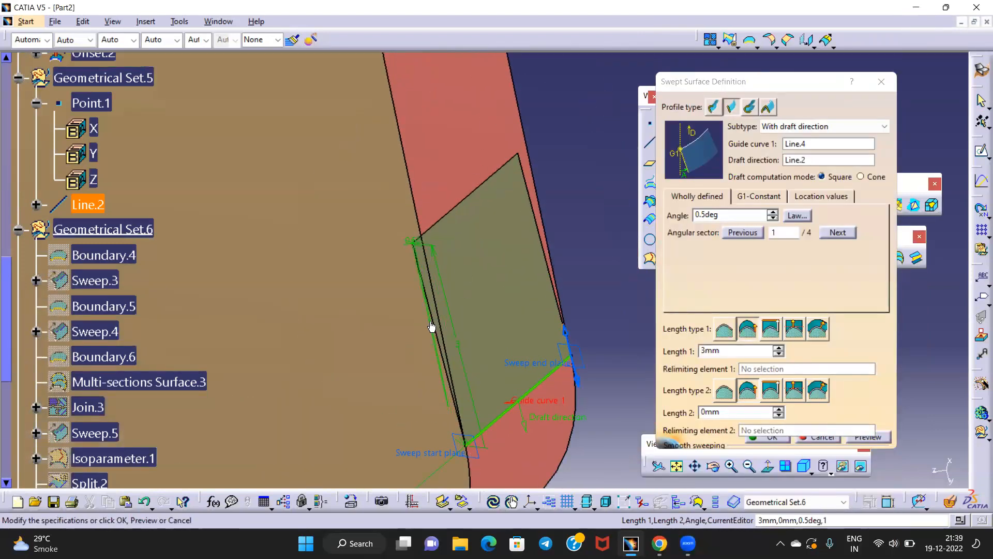
{"action": "middle_click_drag", "start_coordinate": [445, 280], "coordinate": [474, 177], "text": "ctrl"}
{"action": "middle_click_drag", "start_coordinate": [378, 242], "coordinate": [452, 250]}
{"action": "middle_click_drag", "start_coordinate": [314, 197], "coordinate": [543, 286]}
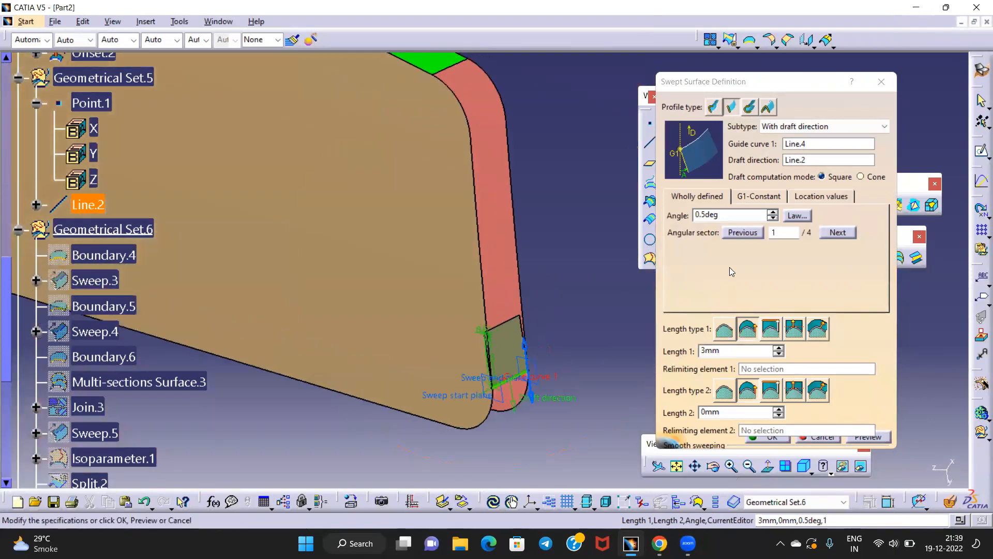
Change the draft angle to 3deg with 3mm length and preview the drafted sweep
{"action": "left_click", "coordinate": [732, 228]}
{"action": "type", "text": "3"}
{"action": "key", "text": "Return"}
{"action": "middle_click_drag", "start_coordinate": [521, 333], "coordinate": [500, 168]}
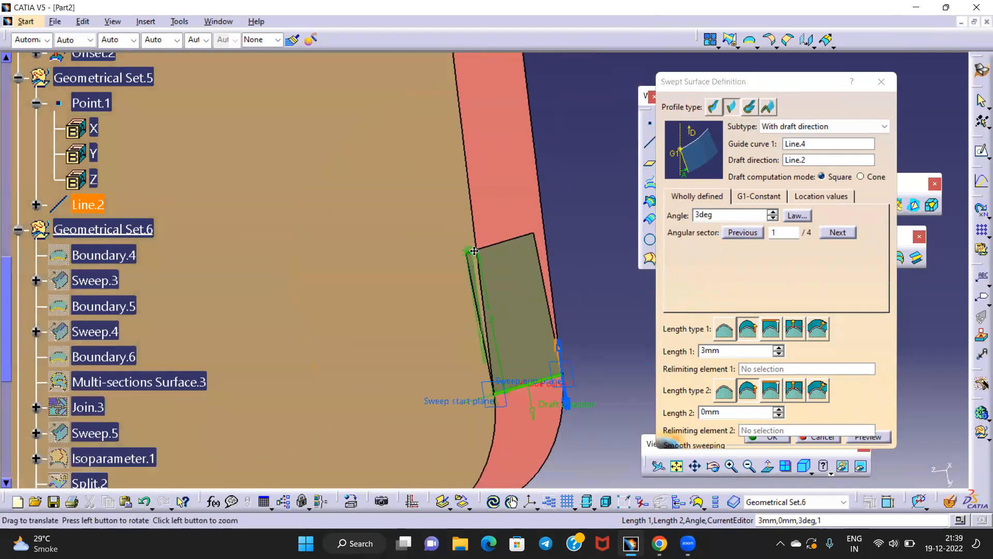
{"action": "left_click", "coordinate": [557, 348]}
{"action": "left_click", "coordinate": [863, 441]}
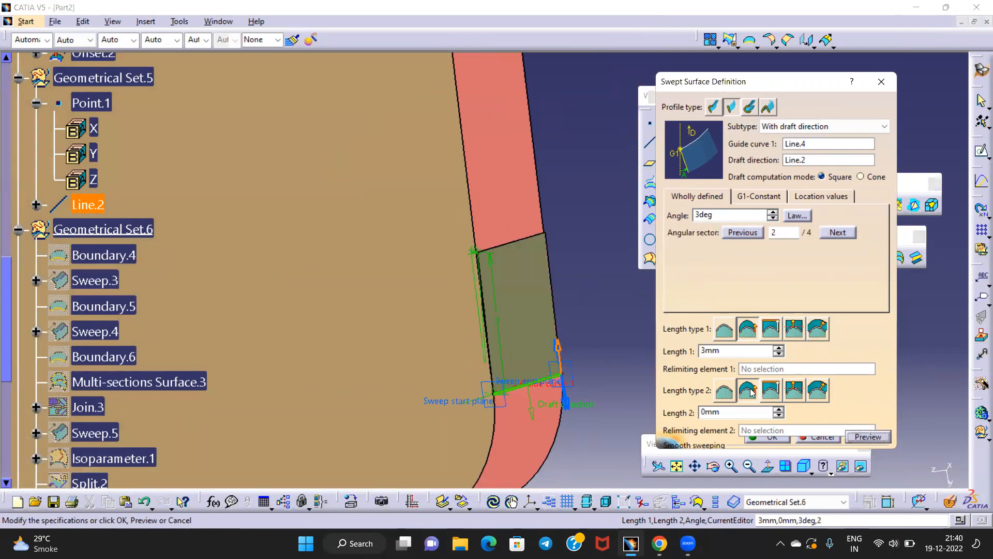
{"action": "middle_click_drag", "start_coordinate": [511, 264], "coordinate": [514, 190], "text": "ctrl"}
{"action": "middle_click_drag", "start_coordinate": [454, 207], "coordinate": [438, 370], "text": "ctrl"}
{"action": "middle_click_drag", "start_coordinate": [437, 271], "coordinate": [441, 357], "text": "ctrl"}
{"action": "middle_click_drag", "start_coordinate": [446, 249], "coordinate": [516, 348]}
{"action": "middle_click_drag", "start_coordinate": [494, 253], "coordinate": [483, 349], "text": "ctrl"}
{"action": "middle_click_drag", "start_coordinate": [503, 270], "coordinate": [507, 342]}
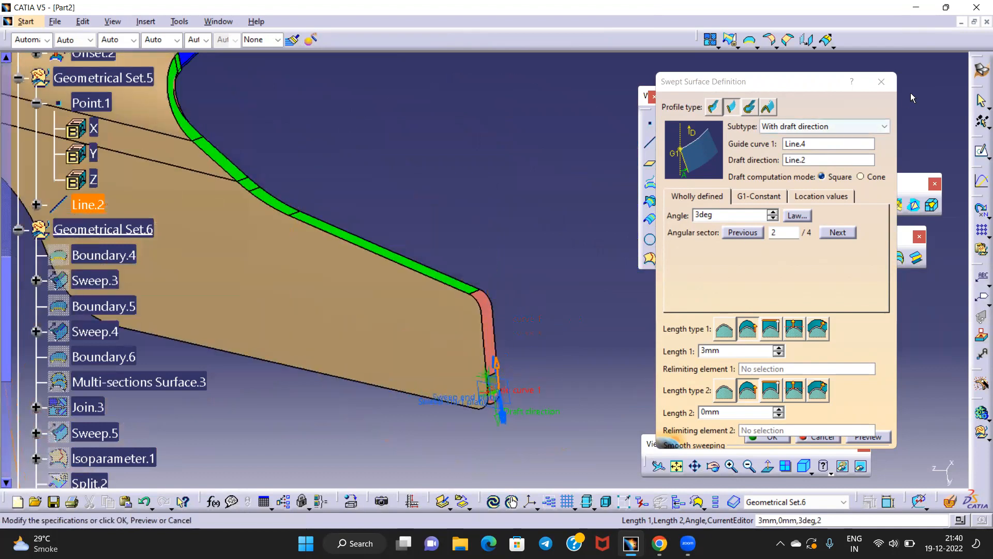
Close the drafted sweep along Line.4 and orbit to inspect the flange edge strips and end corner
{"action": "left_click", "coordinate": [881, 82]}
{"action": "middle_click_drag", "start_coordinate": [546, 232], "coordinate": [515, 194]}
{"action": "middle_click_drag", "start_coordinate": [513, 235], "coordinate": [569, 409]}
{"action": "middle_click_drag", "start_coordinate": [488, 307], "coordinate": [530, 395]}
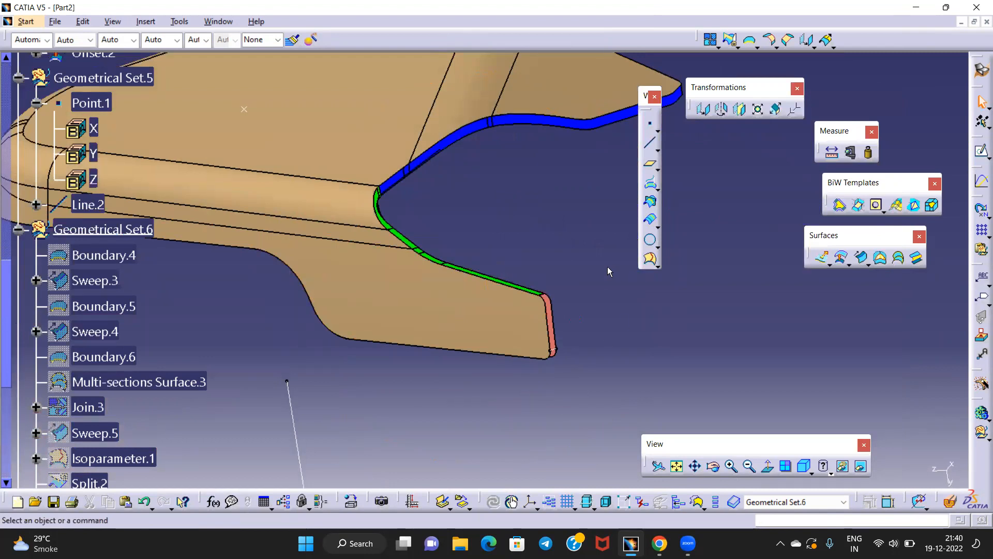
{"action": "middle_click_drag", "start_coordinate": [461, 200], "coordinate": [405, 312]}
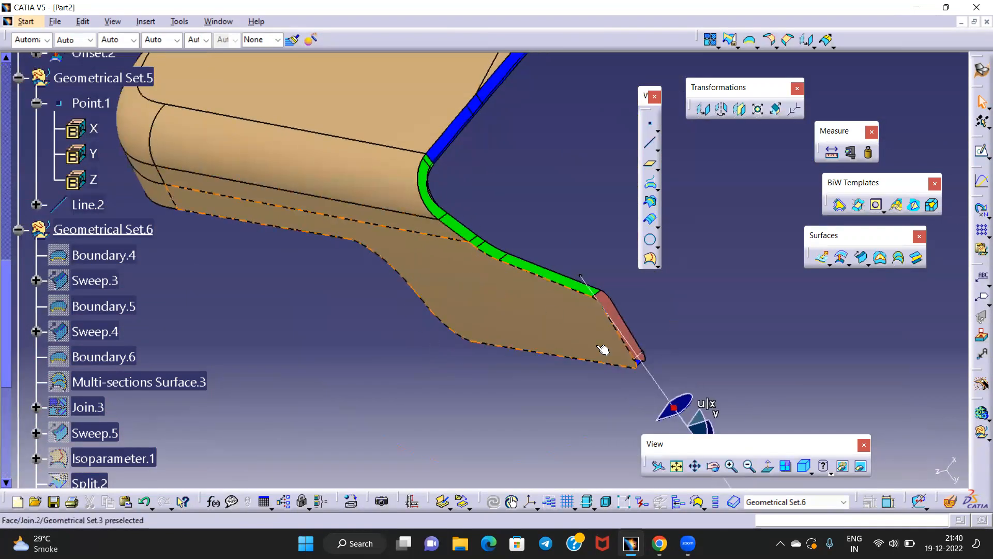
{"action": "left_click_drag", "start_coordinate": [672, 412], "coordinate": [758, 337]}
{"action": "middle_click_drag", "start_coordinate": [449, 282], "coordinate": [482, 329]}
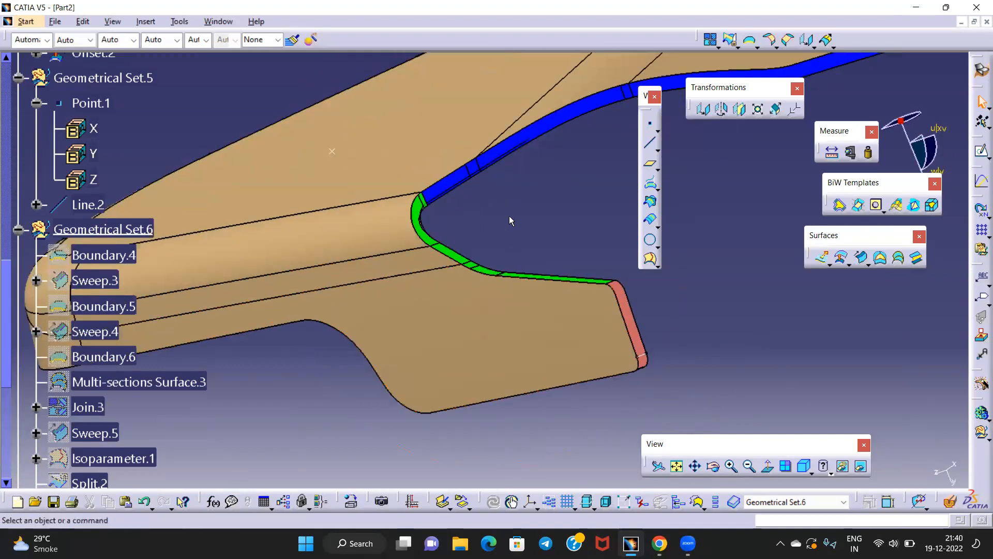
{"action": "middle_click_drag", "start_coordinate": [521, 233], "coordinate": [550, 298]}
{"action": "middle_click_drag", "start_coordinate": [422, 316], "coordinate": [490, 337]}
{"action": "middle_click_drag", "start_coordinate": [559, 461], "coordinate": [573, 319]}
{"action": "middle_click_drag", "start_coordinate": [527, 220], "coordinate": [497, 248]}
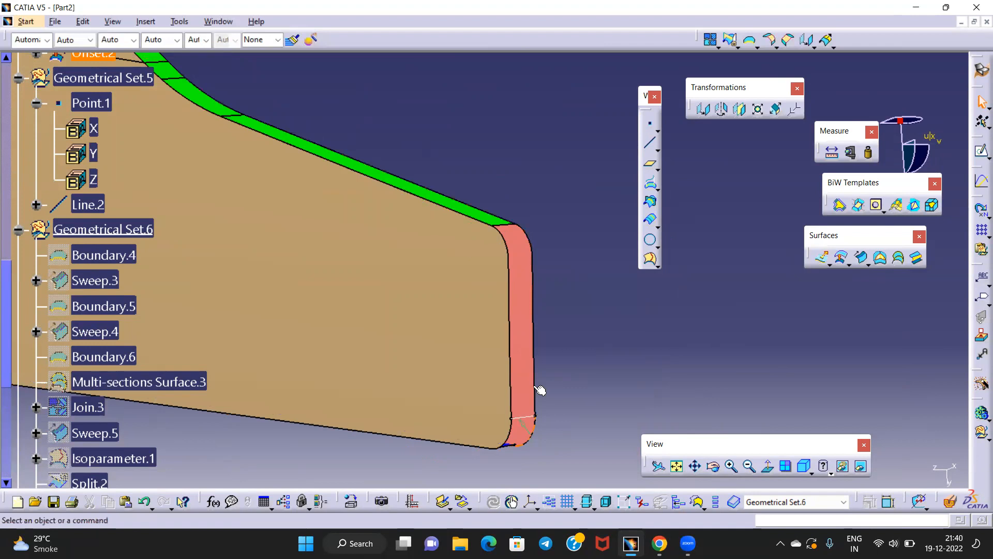
{"action": "left_click", "coordinate": [510, 223]}
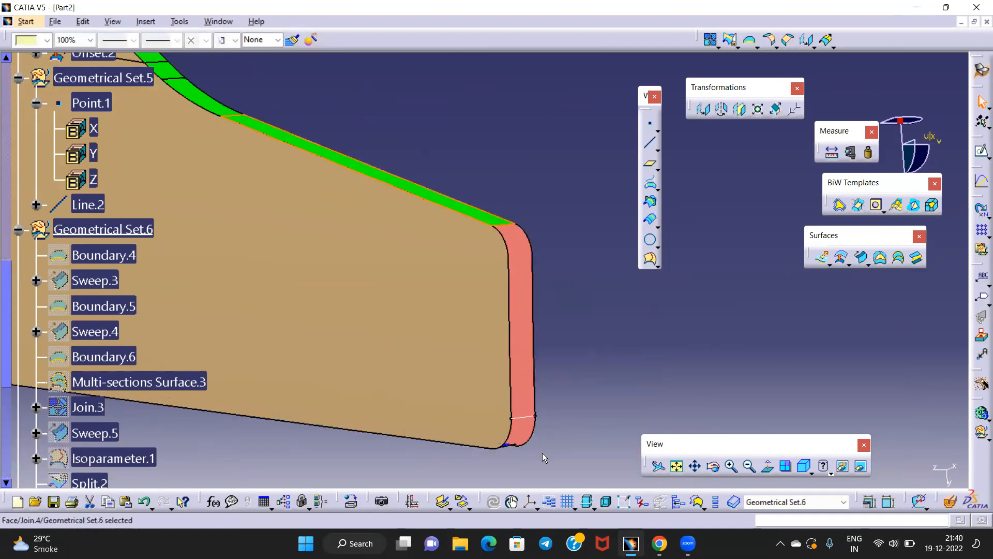
{"action": "left_click", "coordinate": [565, 264]}
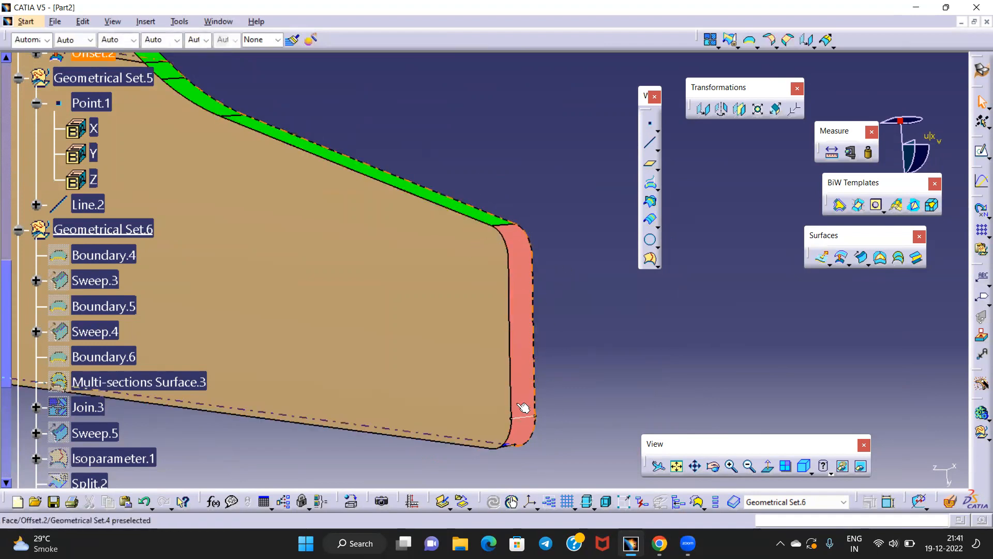
{"action": "middle_click_drag", "start_coordinate": [549, 281], "coordinate": [430, 336]}
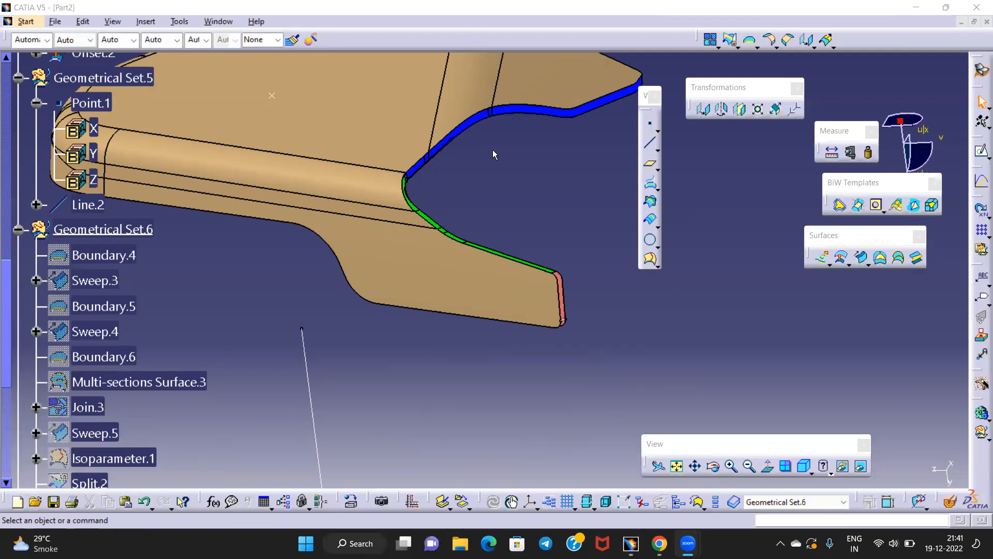
{"action": "middle_click_drag", "start_coordinate": [489, 153], "coordinate": [480, 261]}
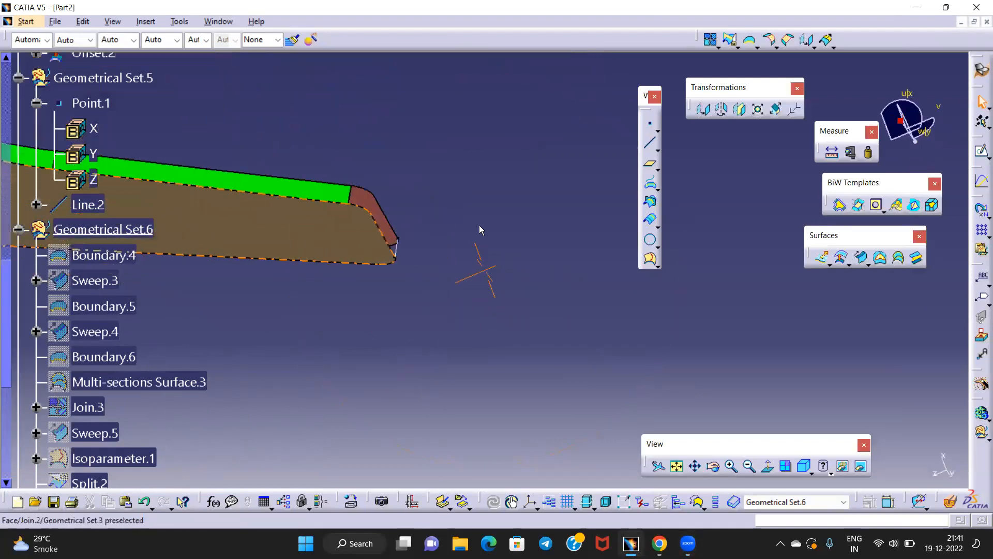
{"action": "left_click", "coordinate": [326, 191]}
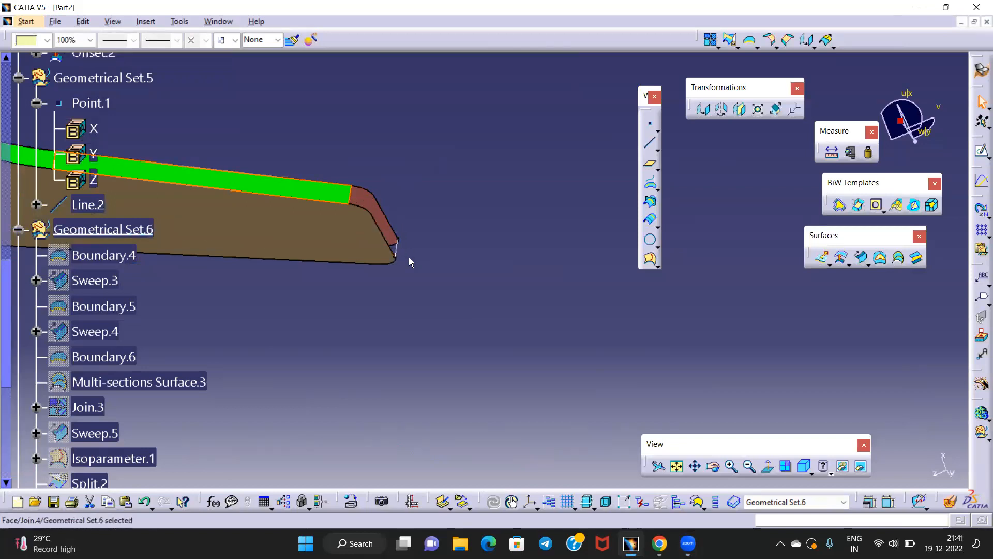
{"action": "middle_click_drag", "start_coordinate": [352, 249], "coordinate": [443, 271]}
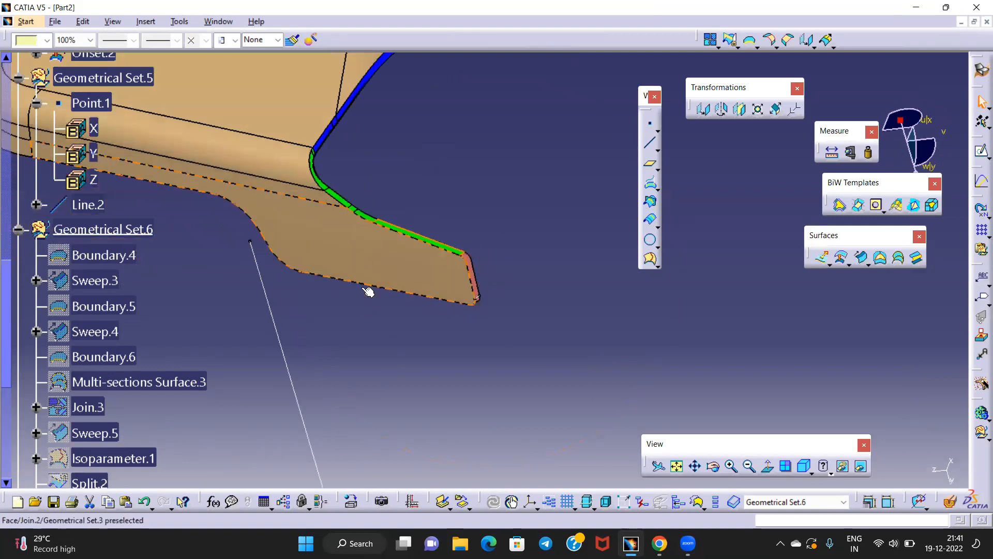
{"action": "middle_click_drag", "start_coordinate": [344, 292], "coordinate": [440, 215]}
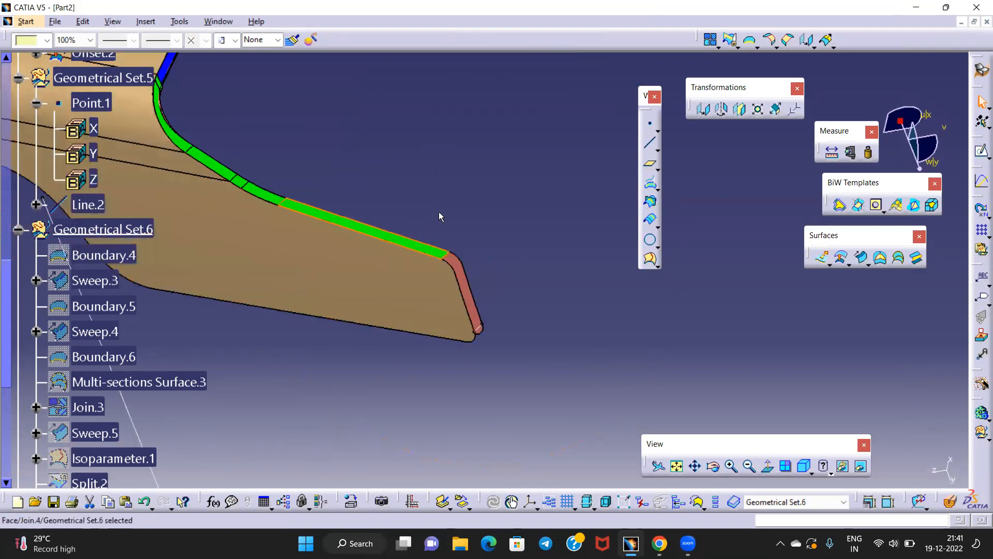
{"action": "middle_click_drag", "start_coordinate": [405, 251], "coordinate": [429, 222]}
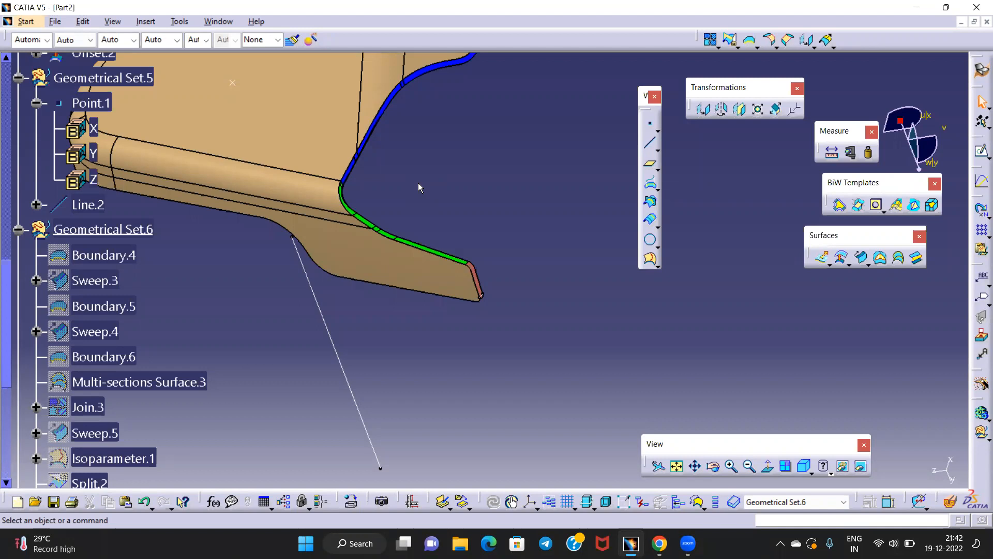
Collapse Geometrical Sets 5, 6, 3 and 1 in the specification tree
{"action": "middle_click_drag", "start_coordinate": [414, 164], "coordinate": [423, 67]}
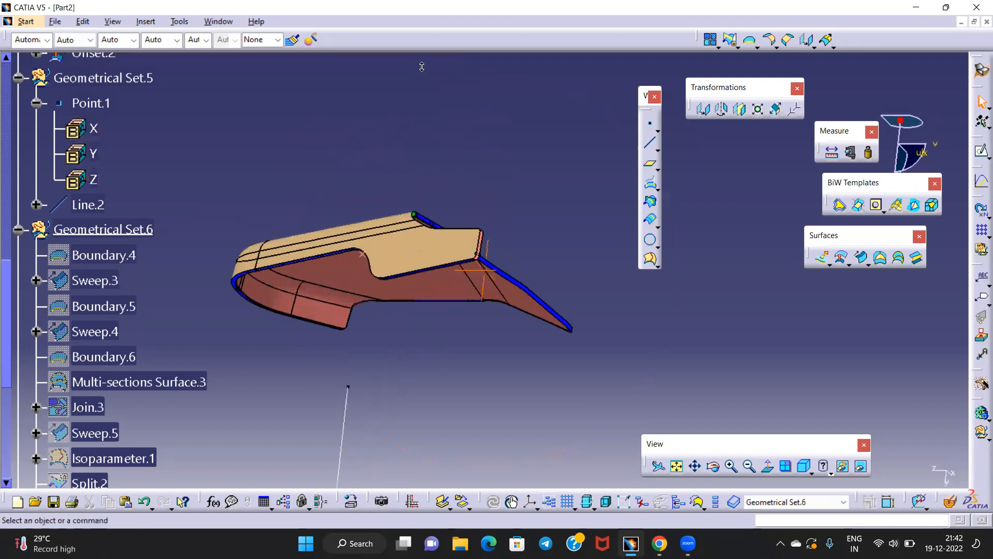
{"action": "middle_click_drag", "start_coordinate": [434, 166], "coordinate": [372, 331]}
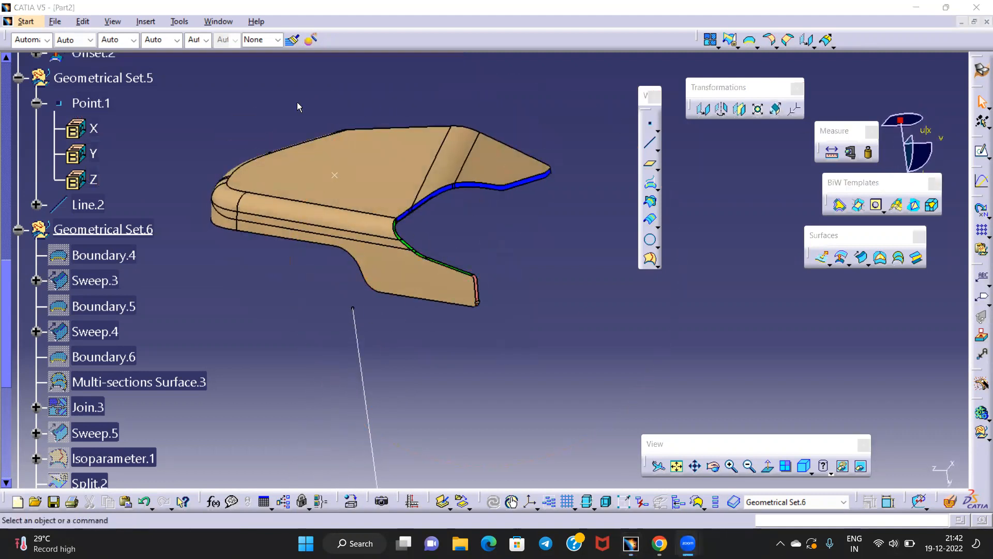
{"action": "left_click", "coordinate": [19, 78]}
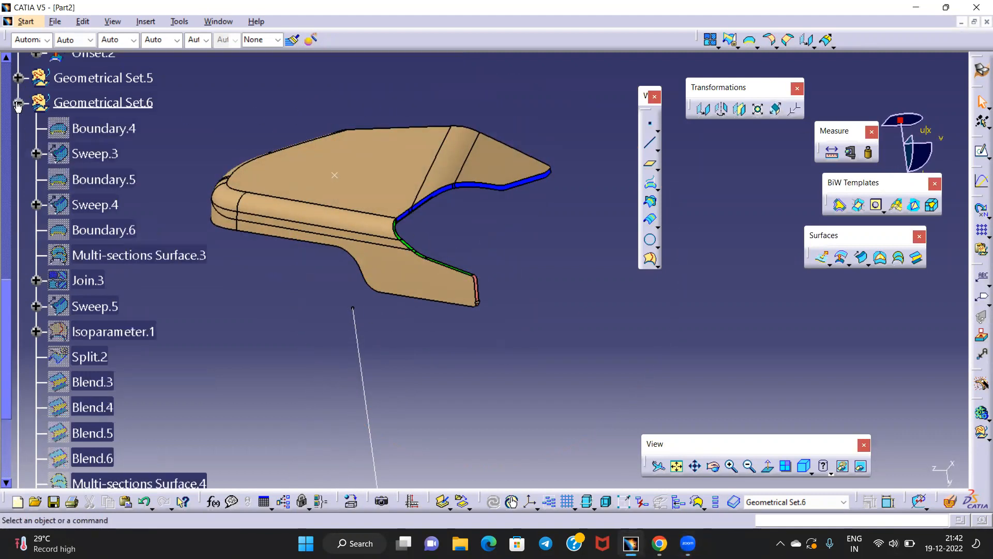
{"action": "left_click", "coordinate": [18, 102]}
{"action": "scroll", "coordinate": [23, 106], "scroll_direction": "up", "scroll_amount": 4}
{"action": "scroll", "coordinate": [24, 111], "scroll_direction": "up", "scroll_amount": 10}
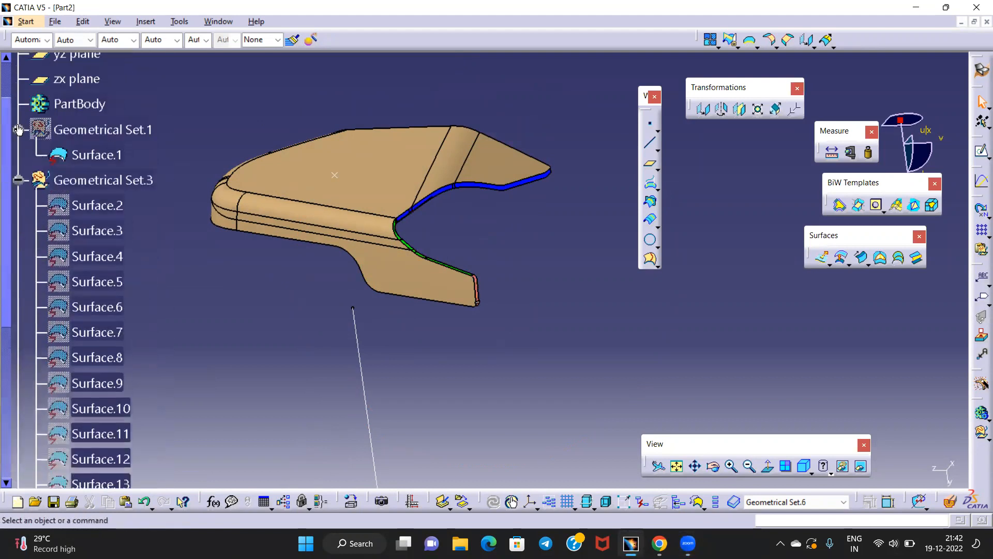
{"action": "left_click", "coordinate": [19, 180]}
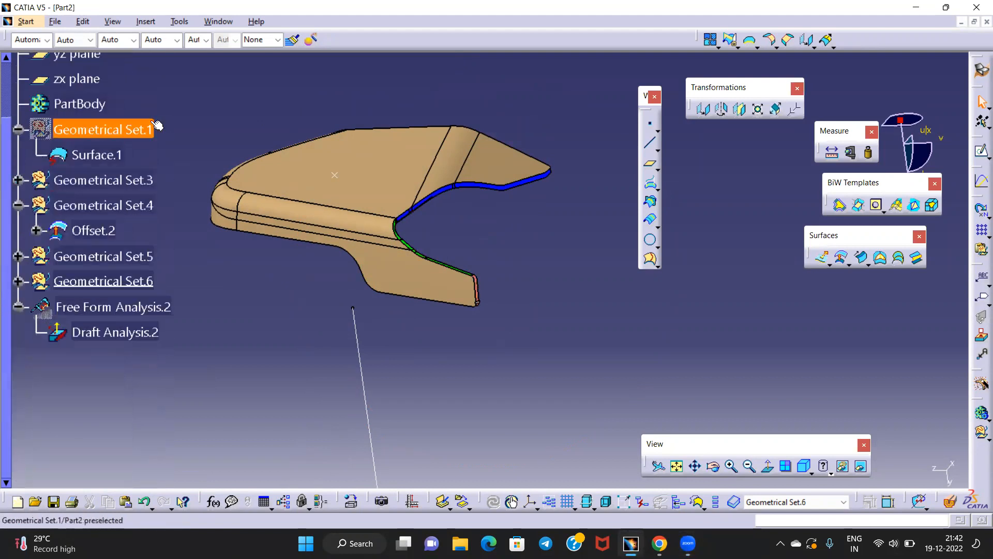
{"action": "left_click", "coordinate": [18, 129]}
Save the part as Part2.CATPart in the CADTEST 02 folder
{"action": "key", "text": "ctrl+s"}
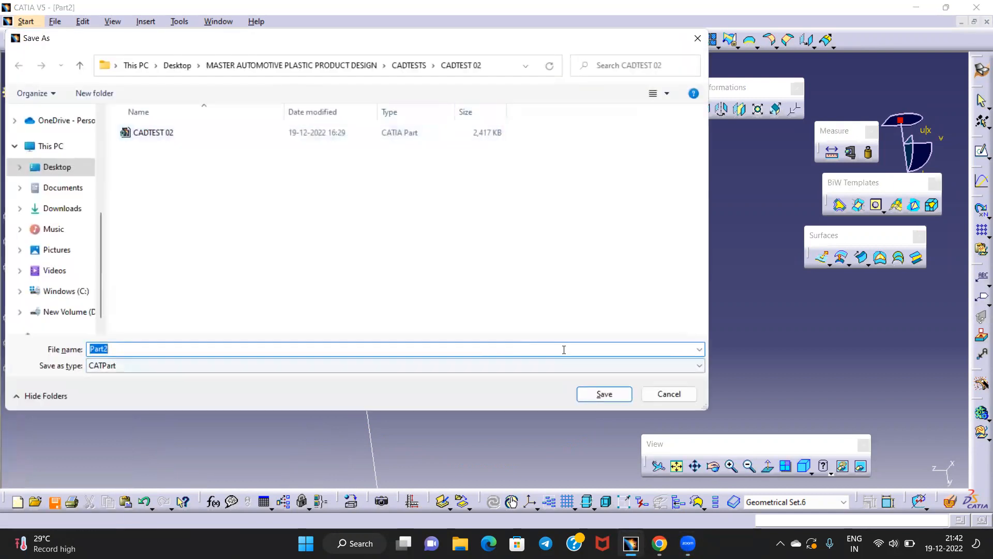
{"action": "left_click", "coordinate": [604, 394]}
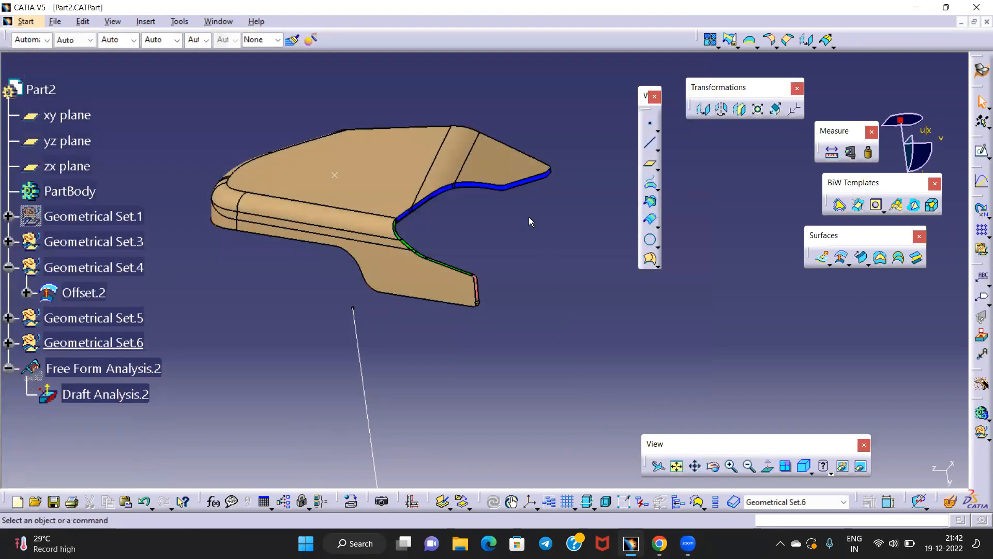
{"action": "middle_click_drag", "start_coordinate": [516, 229], "coordinate": [485, 191]}
{"action": "middle_click_drag", "start_coordinate": [456, 235], "coordinate": [461, 222]}
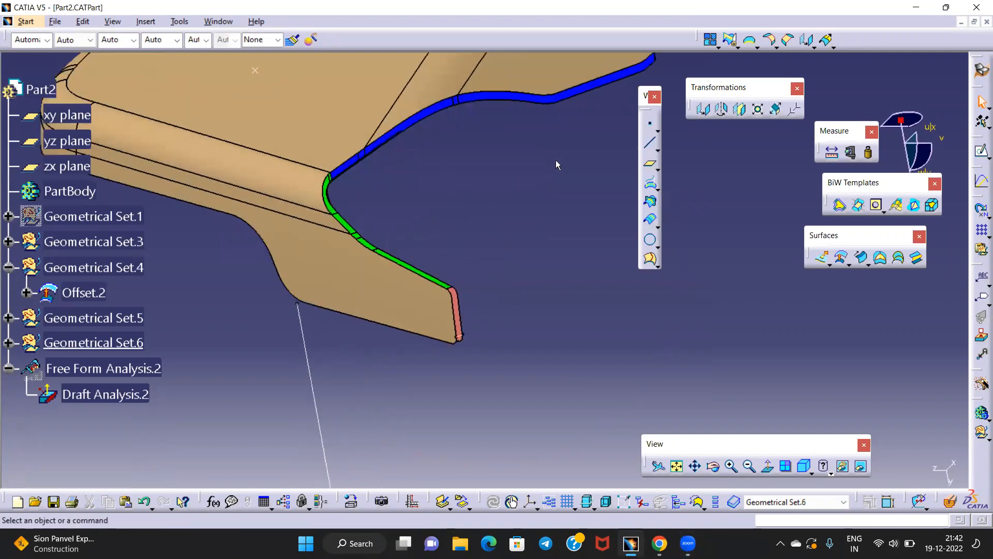